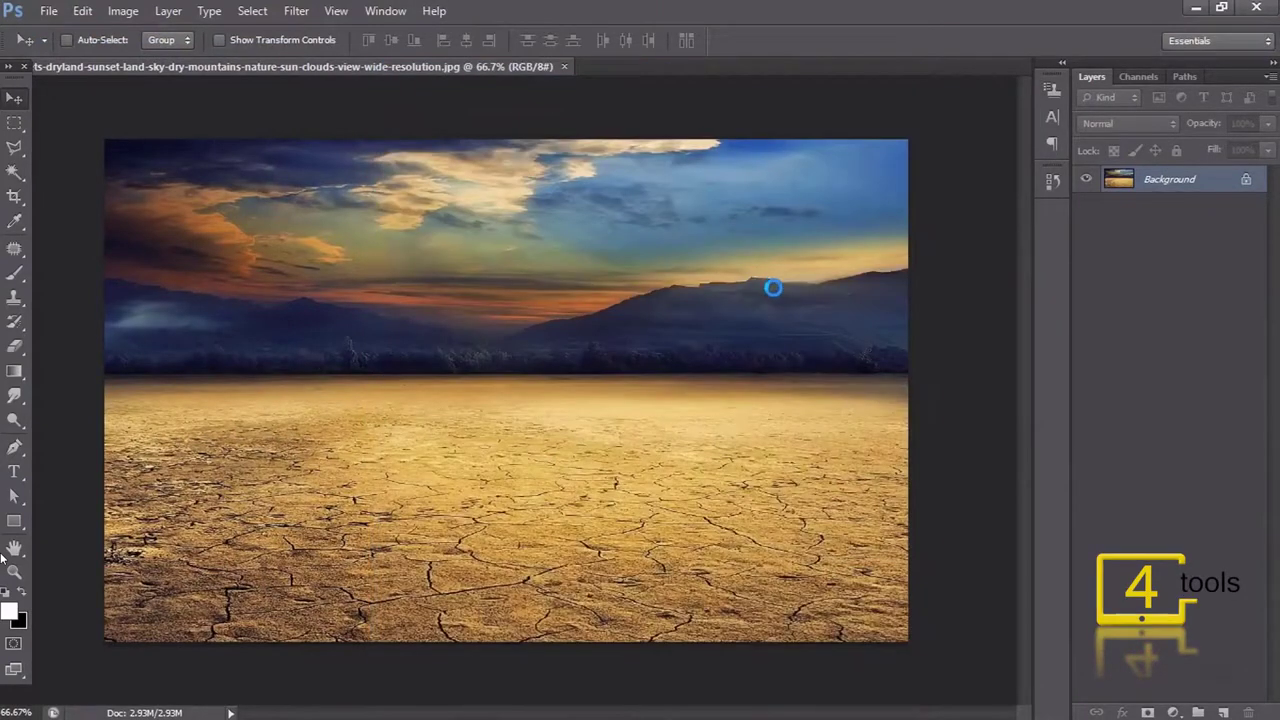
- Bring the bench into the desert composite, scaled down and centred on the cracked ground
{"action": "left_click_drag", "start_coordinate": [773, 288], "coordinate": [643, 490]}
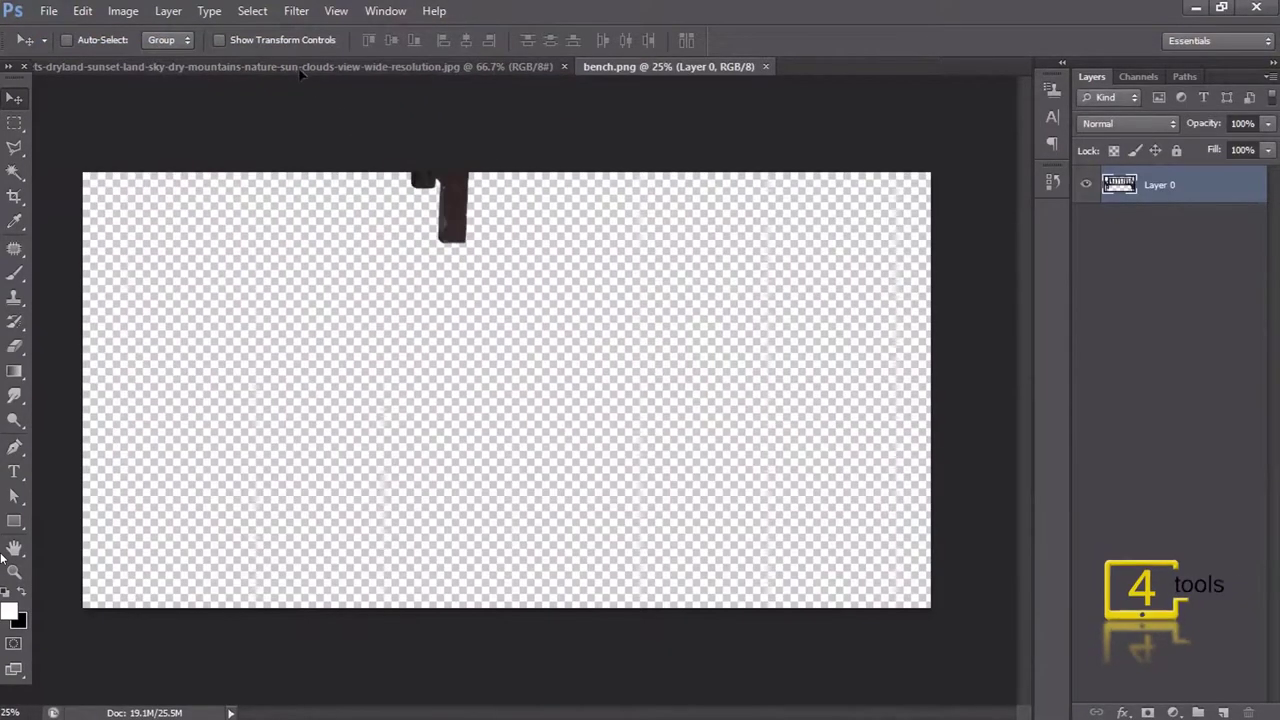
{"action": "key", "text": "ctrl+minus"}
{"action": "key", "text": "ctrl+minus"}
{"action": "key", "text": "ctrl+minus"}
{"action": "key", "text": "ctrl+t"}
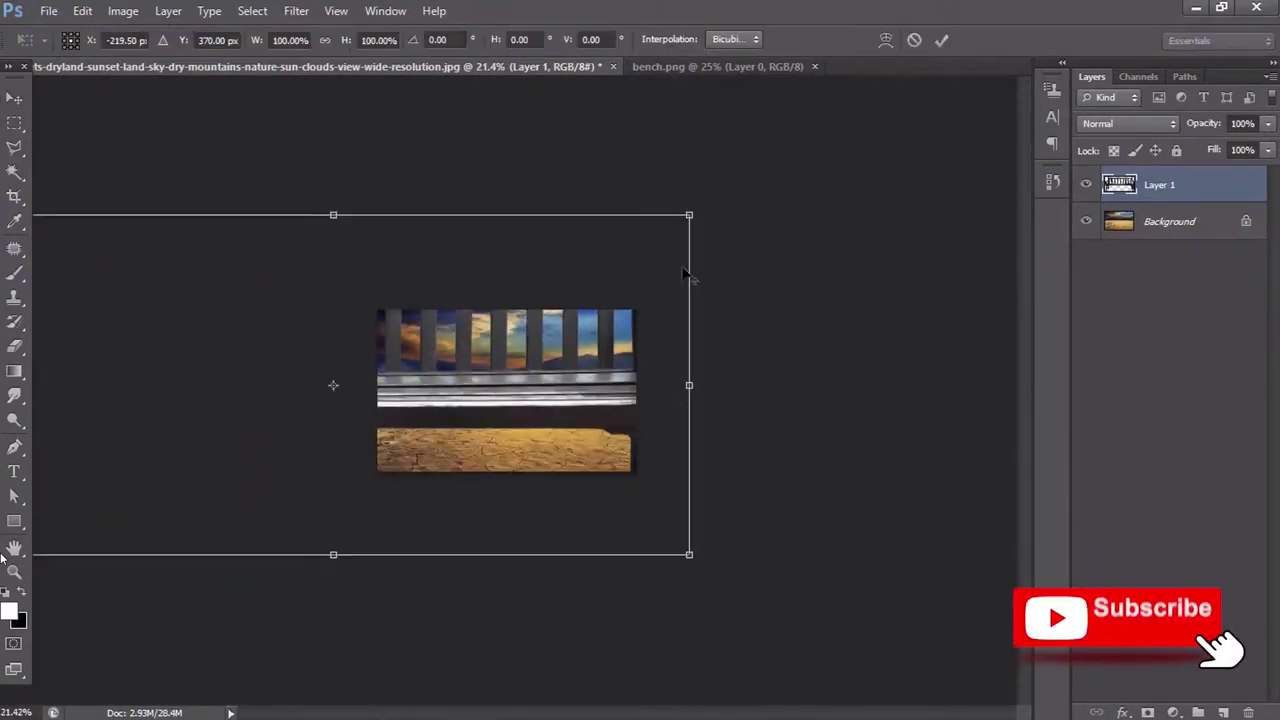
{"action": "left_click_drag", "start_coordinate": [688, 216], "coordinate": [410, 345]}
{"action": "mouse_move", "coordinate": [377, 394]}
{"action": "left_mouse_down"}
{"action": "mouse_move", "coordinate": [474, 397]}
{"action": "mouse_move", "coordinate": [480, 428]}
{"action": "left_mouse_up"}
{"action": "key", "text": "ctrl+0"}
{"action": "key", "text": "Return"}
- Start opening the Girl image file from the File menu
{"action": "left_click", "coordinate": [48, 11]}
{"action": "left_click", "coordinate": [60, 52]}
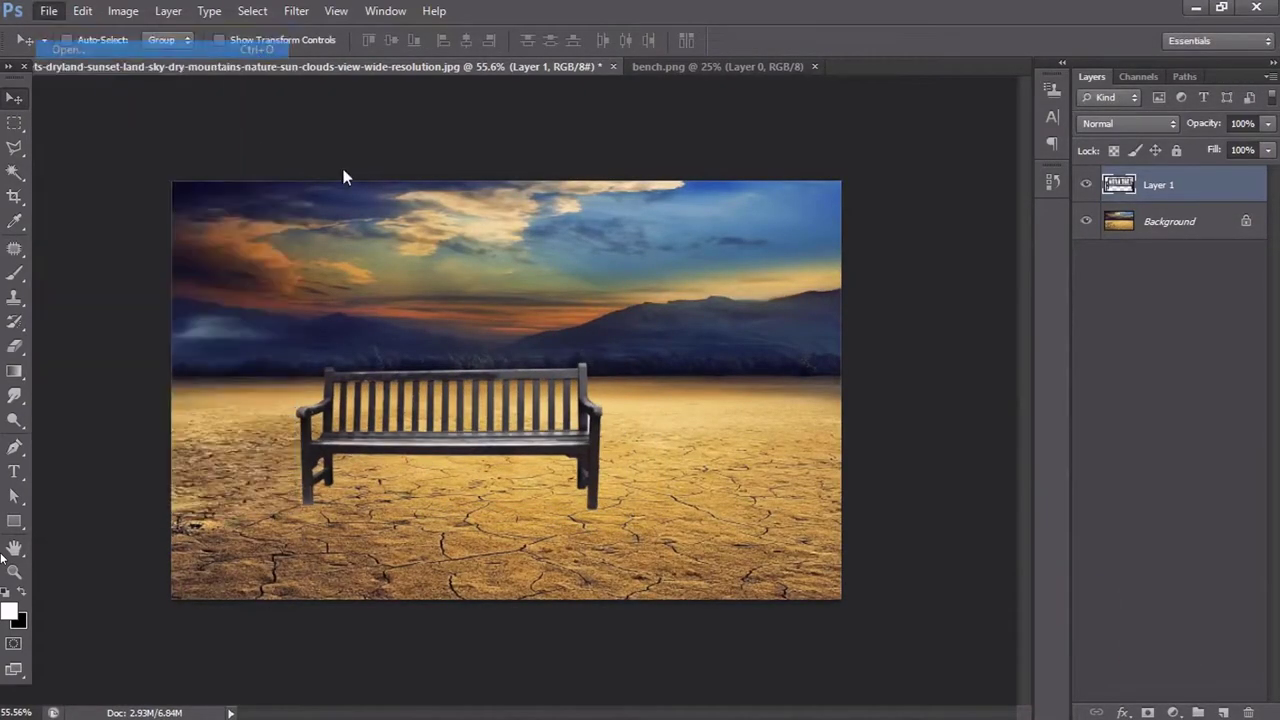
{"action": "left_click", "coordinate": [636, 482]}
- Open Girl.png, copy her into the composite, and roughly scale her onto the bench
{"action": "double_click", "coordinate": [636, 480]}
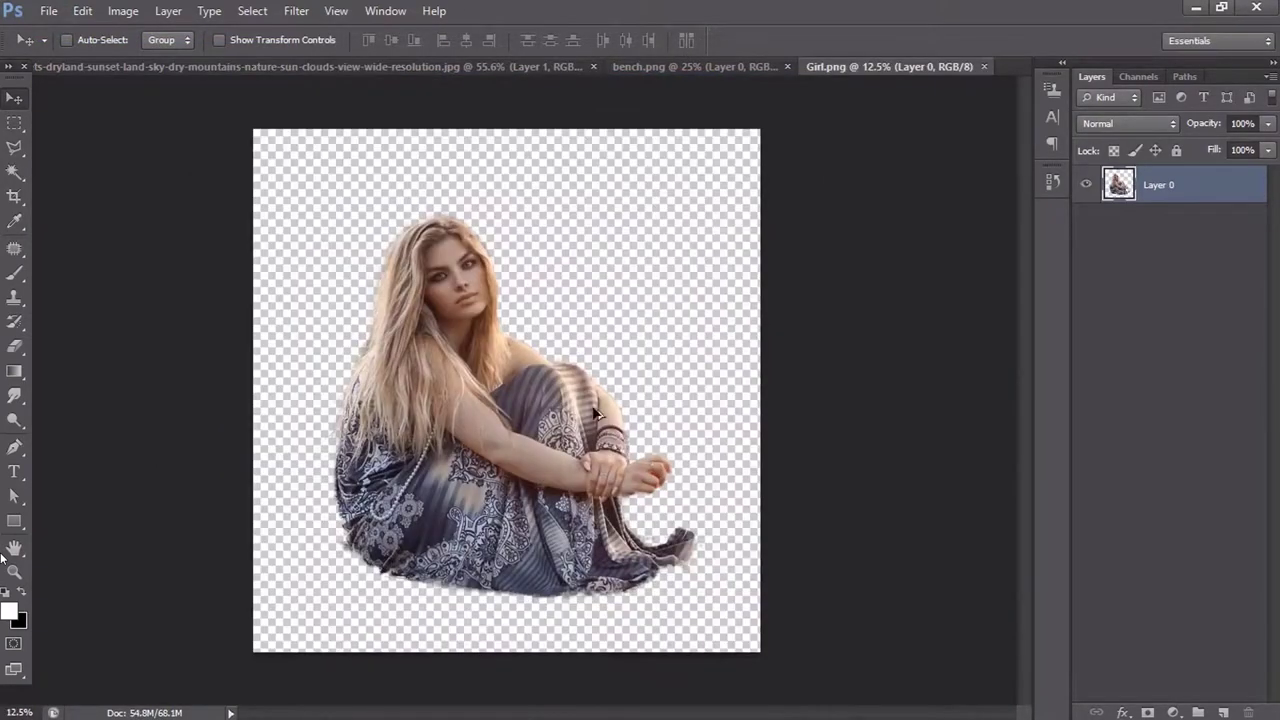
{"action": "mouse_move", "coordinate": [645, 460]}
{"action": "left_mouse_down"}
{"action": "mouse_move", "coordinate": [470, 92]}
{"action": "mouse_move", "coordinate": [493, 391]}
{"action": "left_mouse_up"}
{"action": "scroll", "coordinate": [493, 391], "scroll_direction": "down", "scroll_amount": 5}
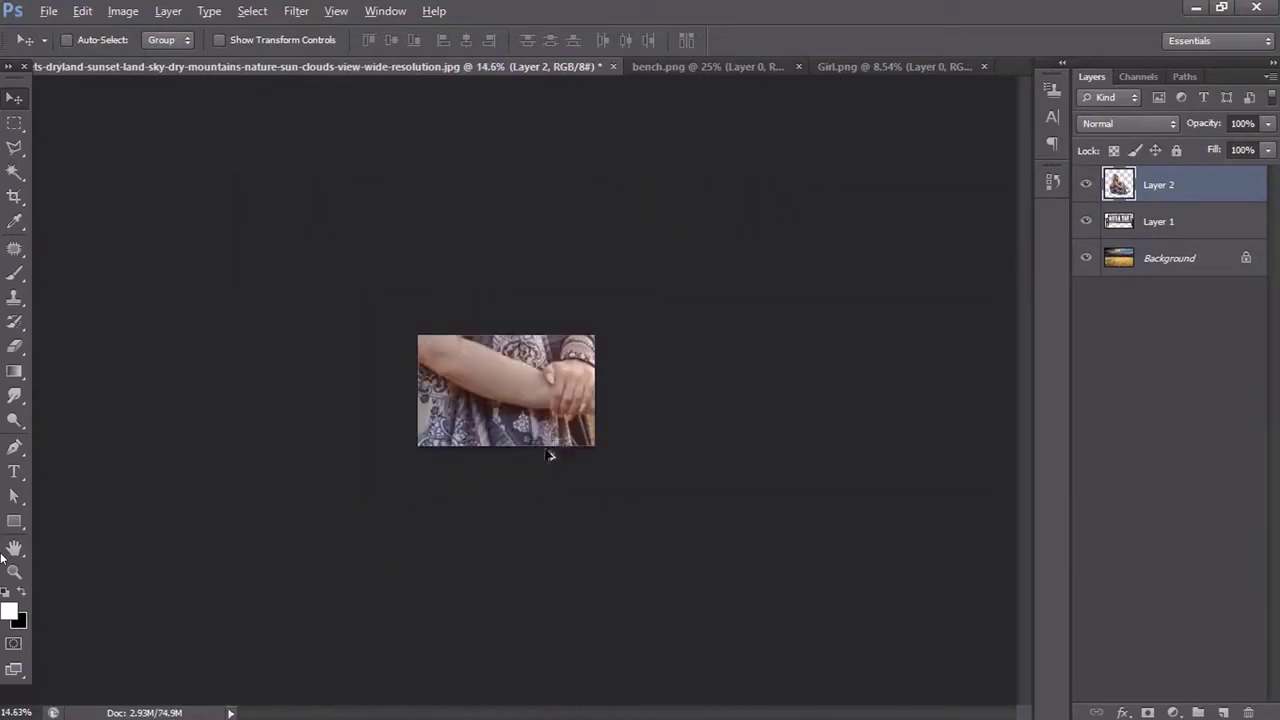
{"action": "key", "text": "ctrl+t"}
{"action": "left_click_drag", "start_coordinate": [158, 597], "coordinate": [417, 329]}
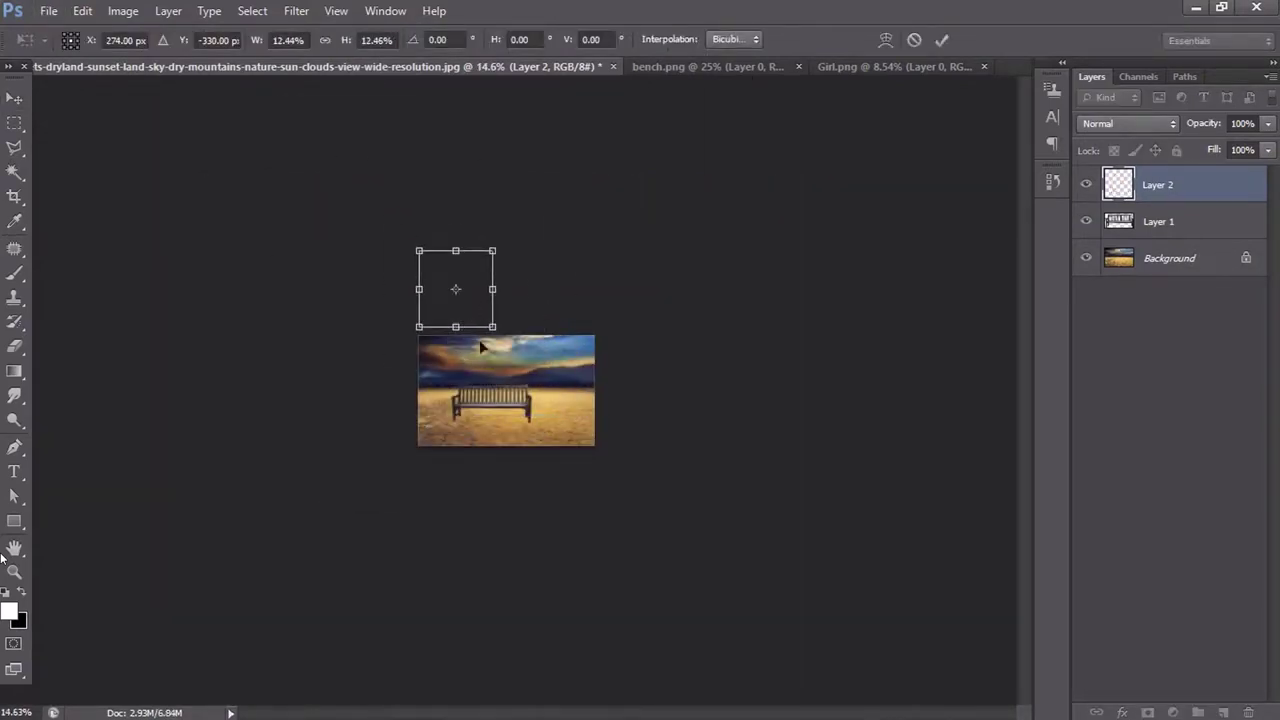
{"action": "left_click_drag", "start_coordinate": [457, 289], "coordinate": [493, 363]}
- Shrink the girl further and settle her onto the left of the bench seat
{"action": "scroll", "coordinate": [500, 360], "scroll_direction": "up", "scroll_amount": 5}
{"action": "left_click_drag", "start_coordinate": [588, 183], "coordinate": [548, 225]}
{"action": "left_click_drag", "start_coordinate": [390, 381], "coordinate": [390, 420]}
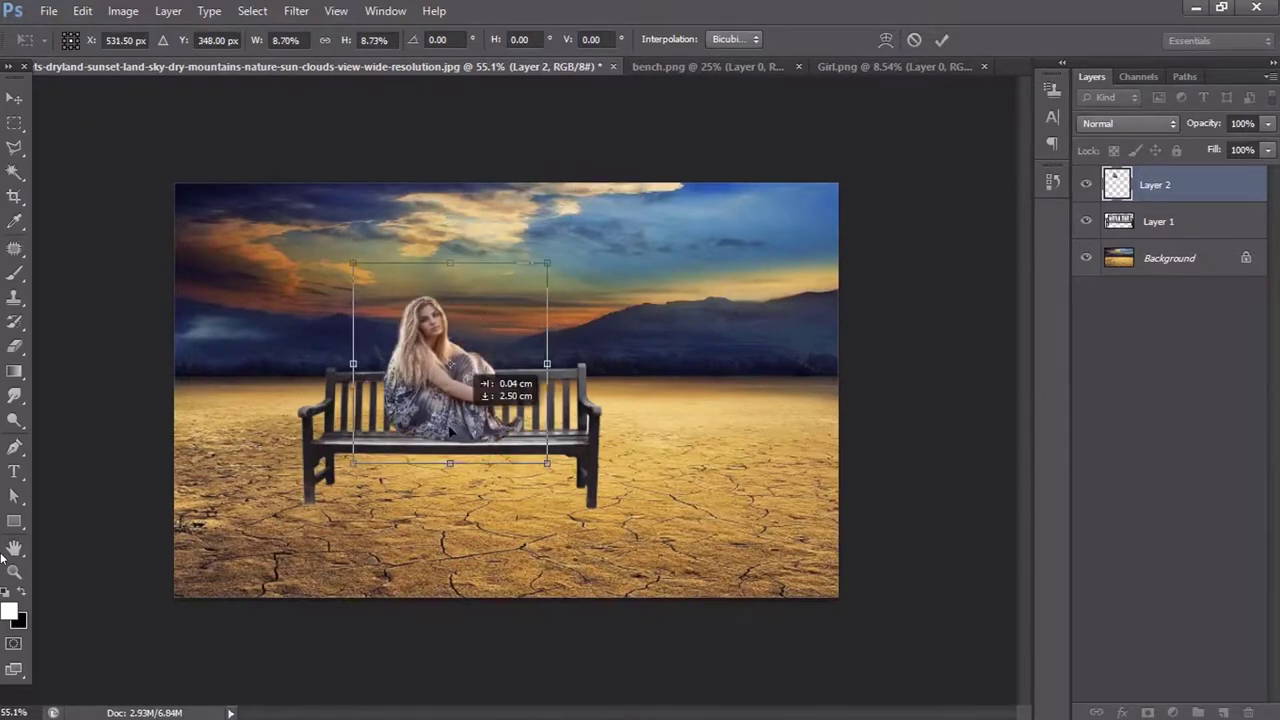
{"action": "scroll", "coordinate": [495, 395], "scroll_direction": "up", "scroll_amount": 3}
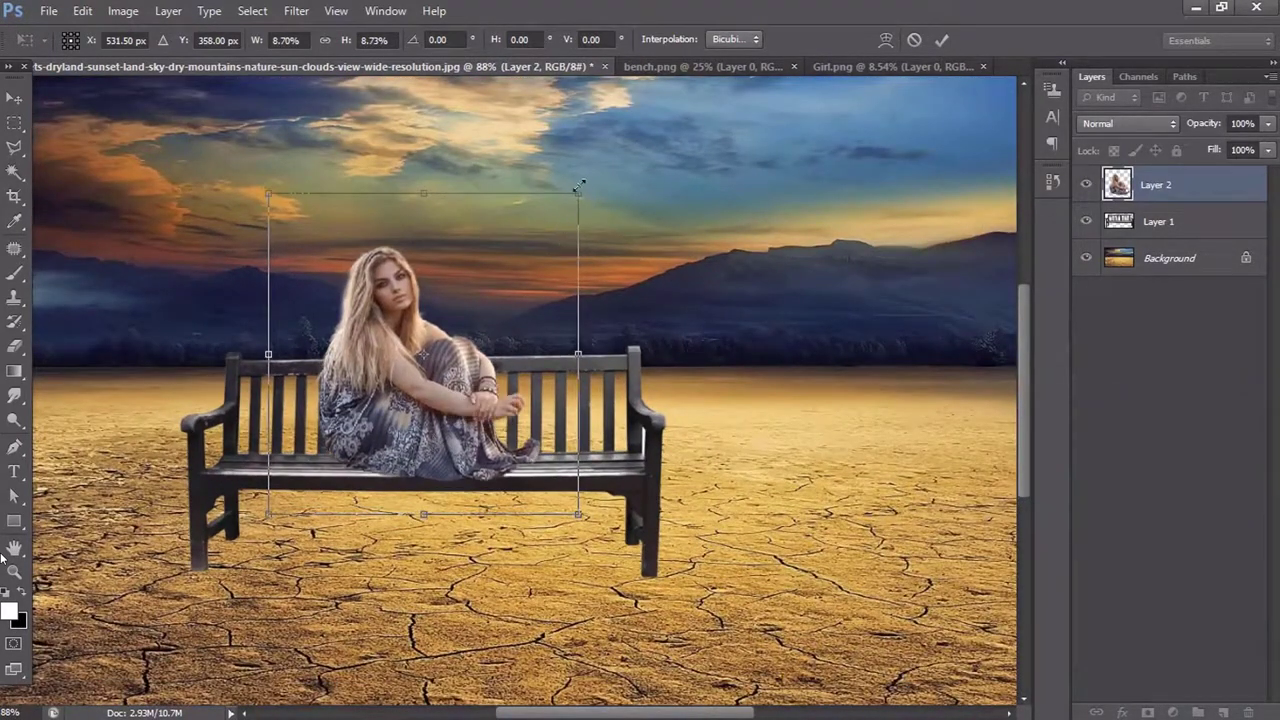
{"action": "left_click_drag", "start_coordinate": [578, 186], "coordinate": [566, 196]}
{"action": "left_click_drag", "start_coordinate": [433, 436], "coordinate": [433, 455]}
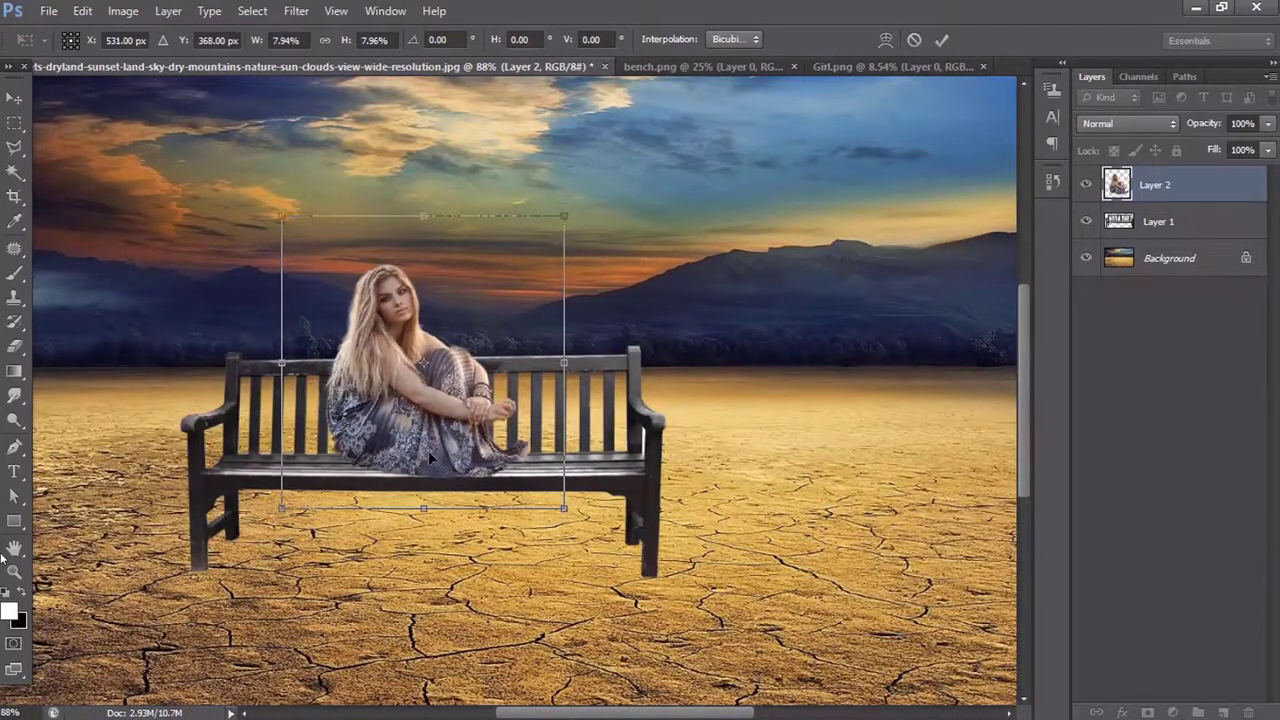
{"action": "key", "text": "Return"}
{"action": "scroll", "coordinate": [428, 450], "scroll_direction": "down", "scroll_amount": 1}
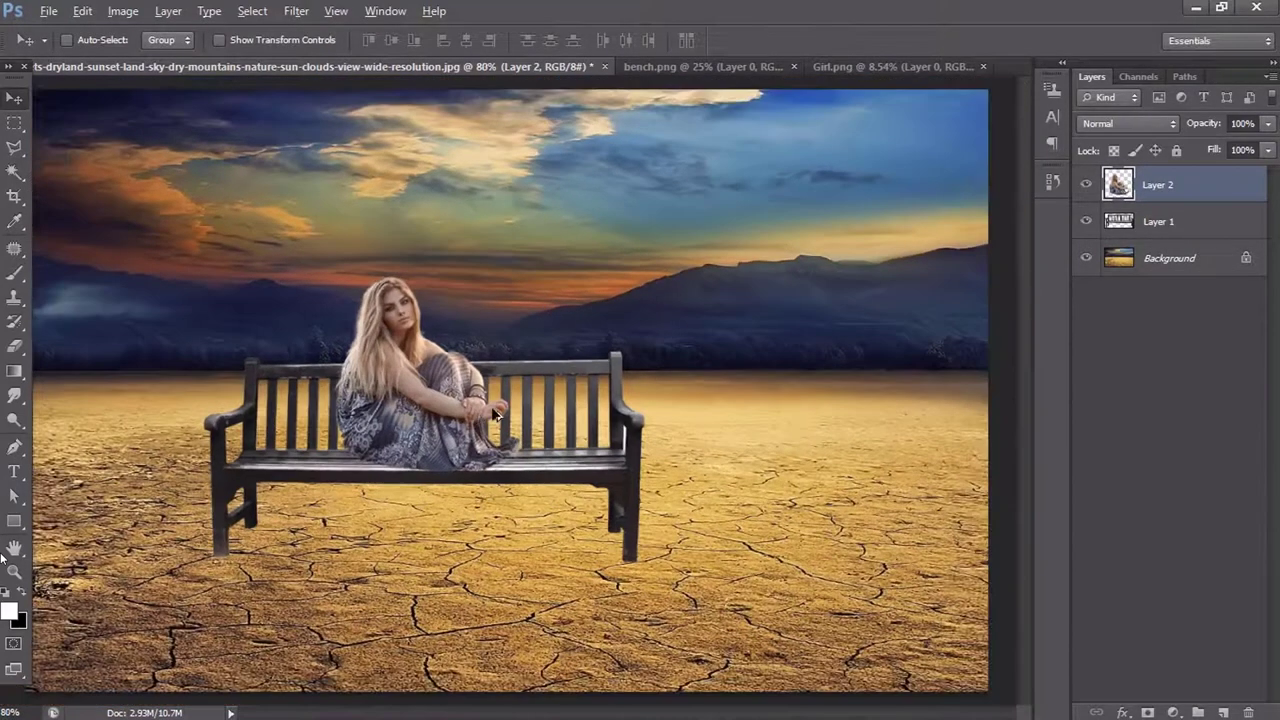
{"action": "scroll", "coordinate": [428, 450], "scroll_direction": "down", "scroll_amount": 1}
- Add a Hue/Saturation adjustment layer with saturation -36
{"action": "left_click", "coordinate": [1178, 707]}
{"action": "left_click", "coordinate": [1171, 483]}
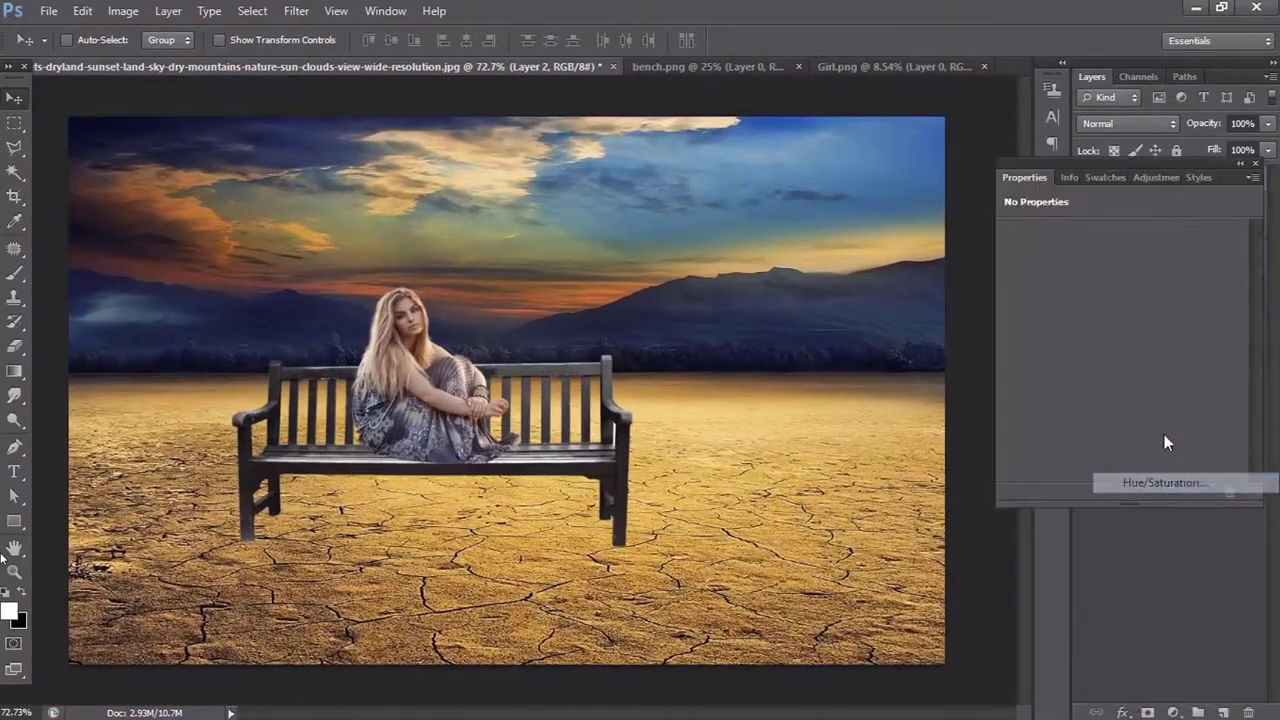
{"action": "left_click_drag", "start_coordinate": [1113, 341], "coordinate": [1082, 346]}
{"action": "left_click", "coordinate": [1255, 163]}
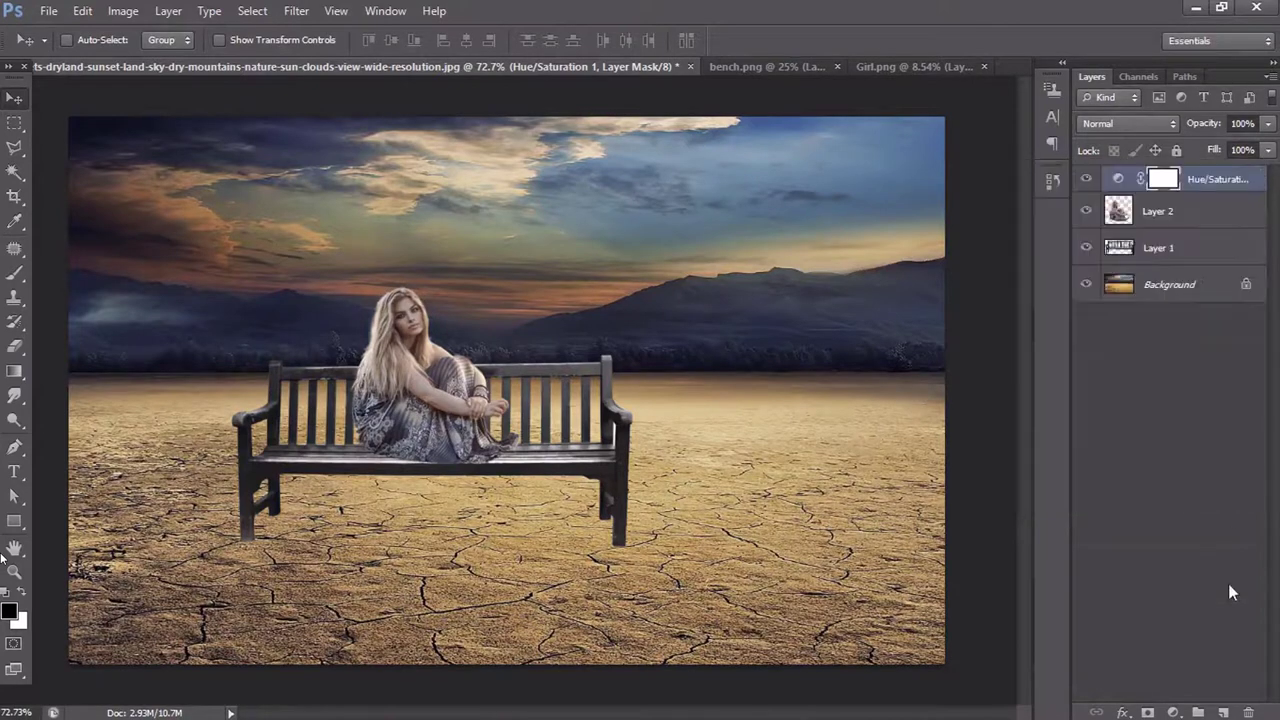
- Add a Color Balance adjustment shifted toward cyan and blue
{"action": "left_click", "coordinate": [1178, 707]}
{"action": "left_click", "coordinate": [1160, 506]}
{"action": "left_click_drag", "start_coordinate": [1093, 277], "coordinate": [1064, 280]}
{"action": "left_click_drag", "start_coordinate": [1092, 345], "coordinate": [1129, 349]}
{"action": "left_click", "coordinate": [1255, 163]}
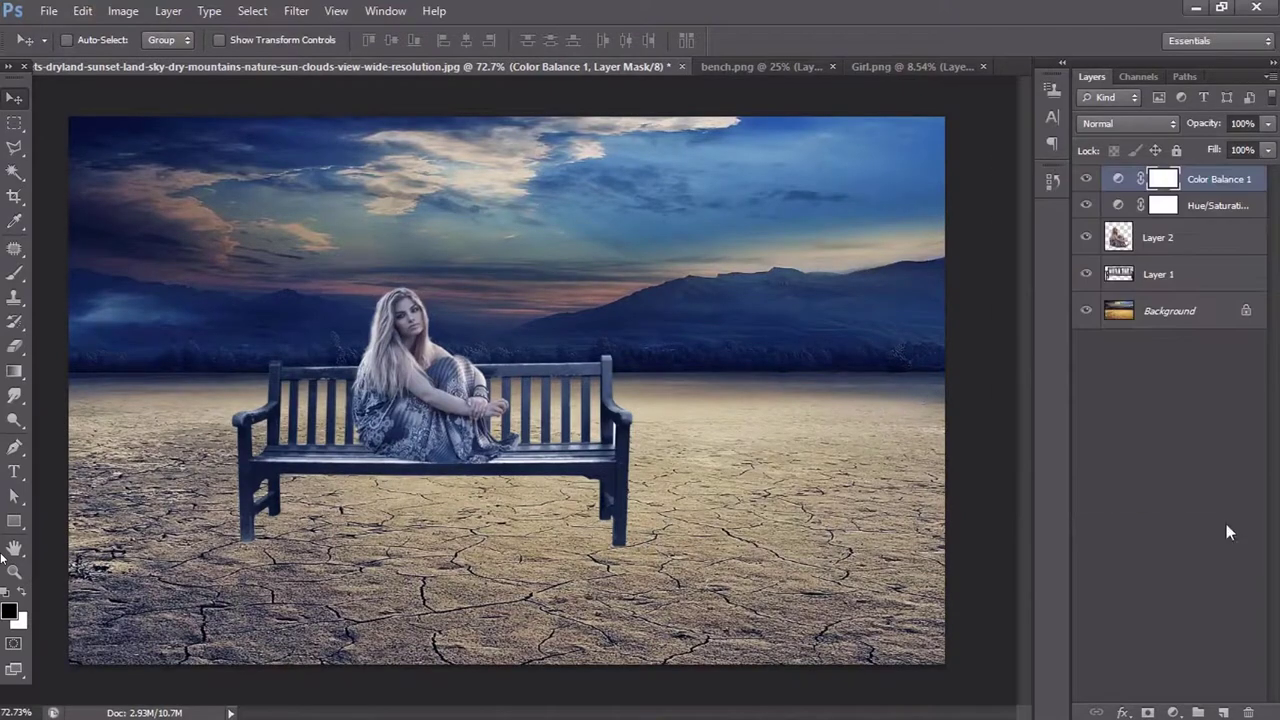
- Add a Curves adjustment that pulls the curve down to darken the scene
{"action": "left_click", "coordinate": [1175, 712]}
{"action": "left_click", "coordinate": [1134, 409]}
{"action": "left_click_drag", "start_coordinate": [1088, 424], "coordinate": [1095, 432]}
{"action": "left_click_drag", "start_coordinate": [1196, 320], "coordinate": [1195, 318]}
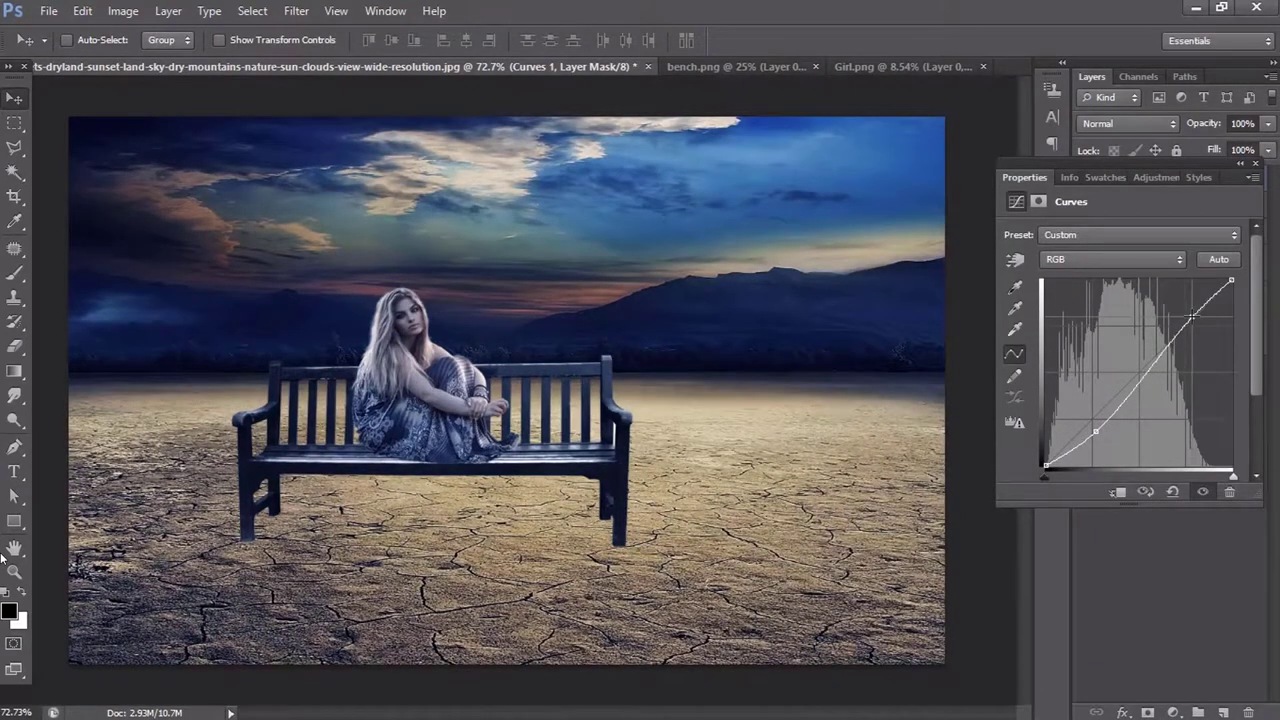
{"action": "left_click", "coordinate": [1255, 164]}
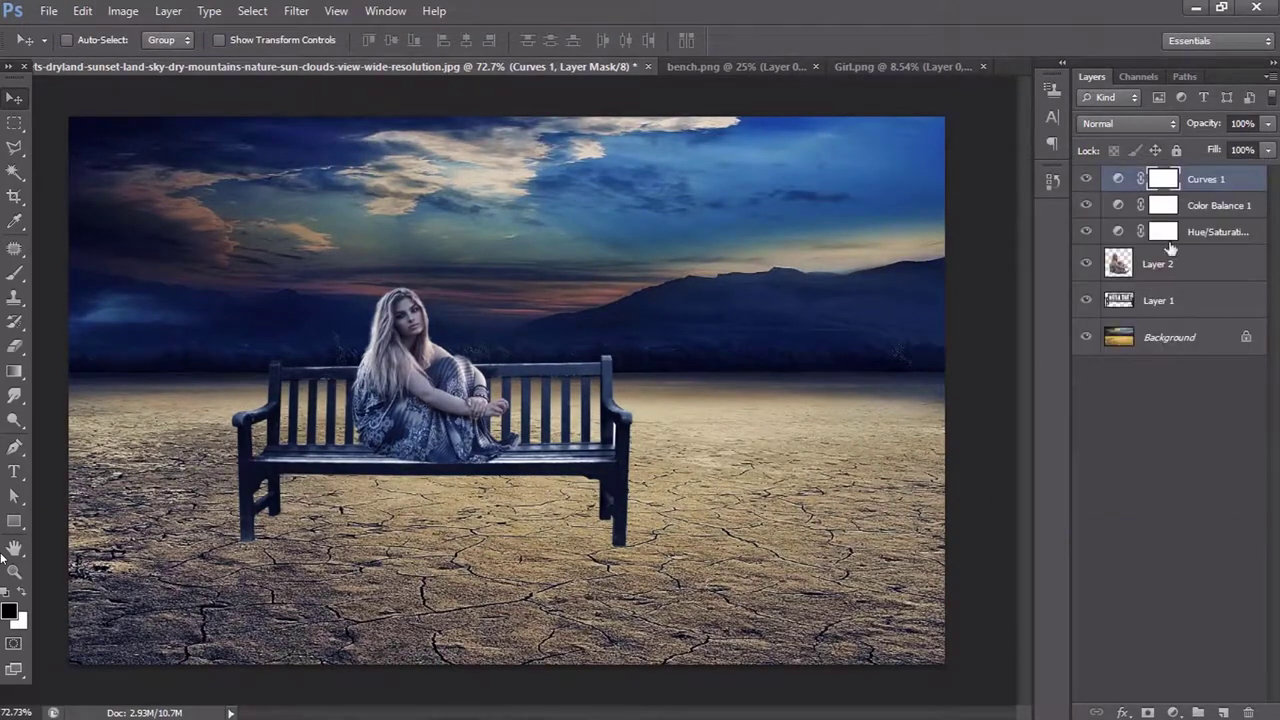
- Rename the girl's layer to Girl and the bench's layer to Bench
{"action": "left_click", "coordinate": [1160, 268]}
{"action": "type", "text": "Girl"}
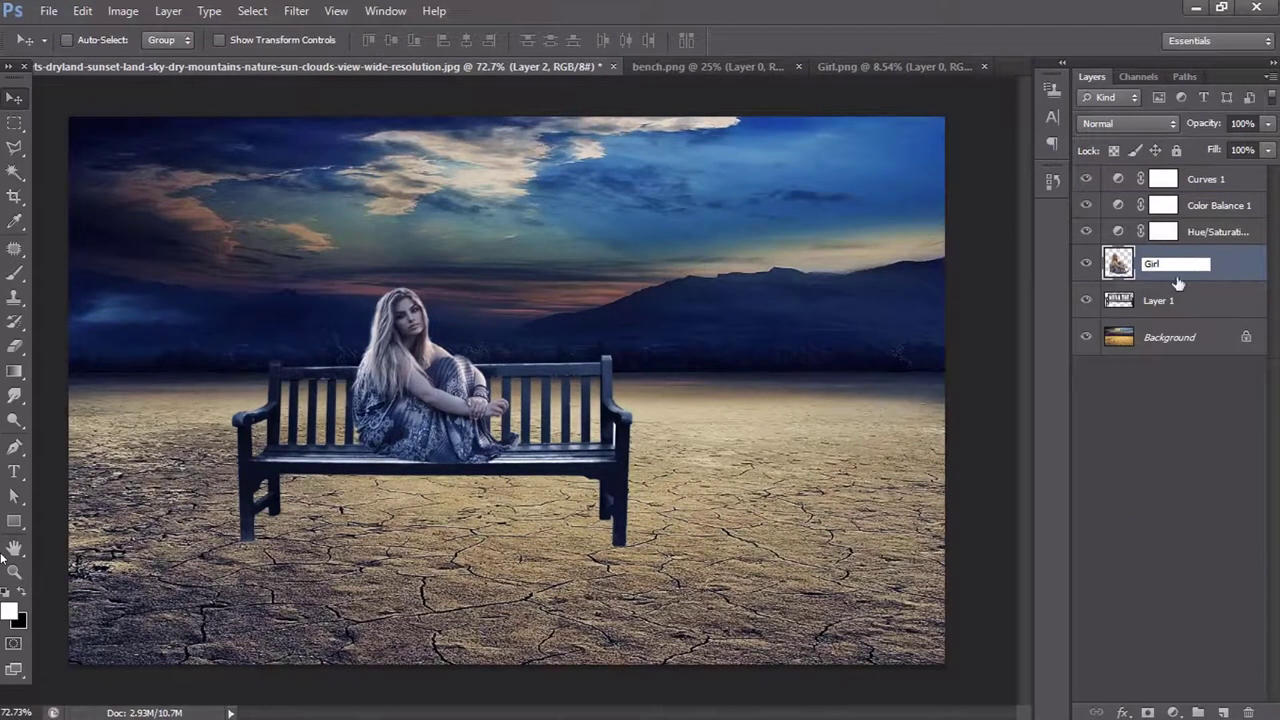
{"action": "key", "text": "Return"}
{"action": "double_click", "coordinate": [1160, 302]}
{"action": "type", "text": "Bench"}
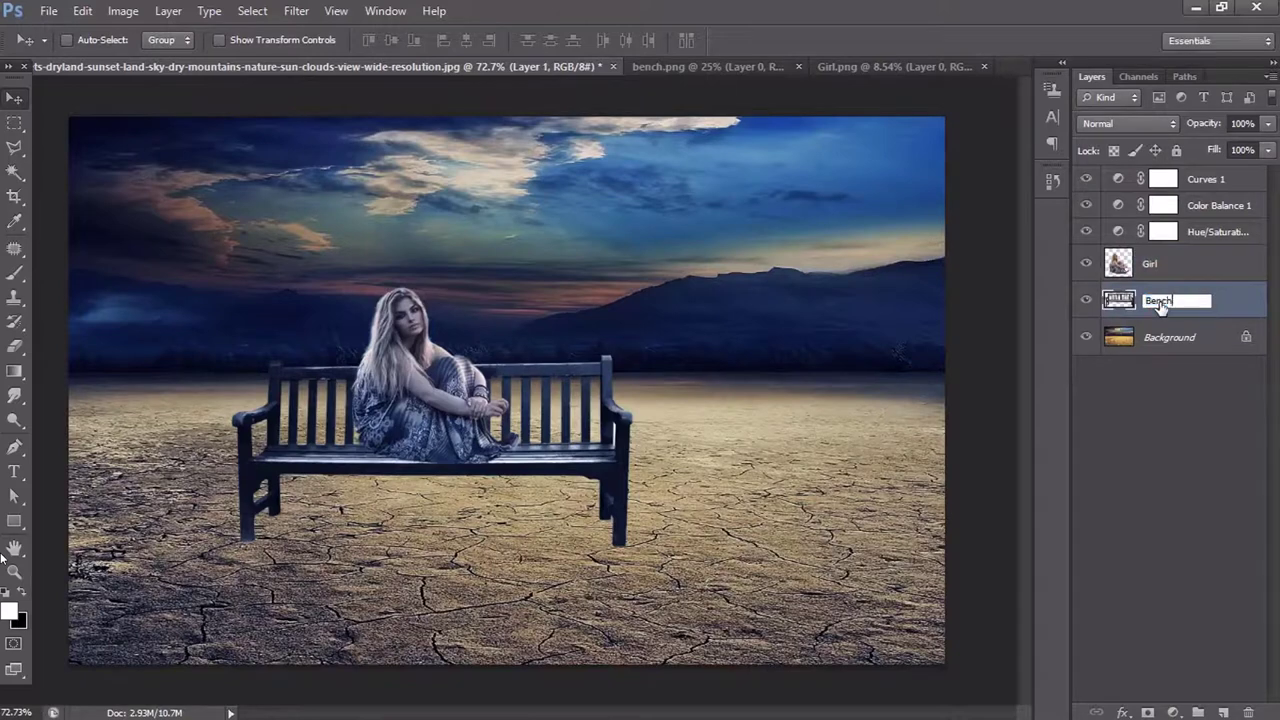
{"action": "key", "text": "Return"}
- Select the Bench layer's pixels, then pick the Girl layer
{"action": "right_click", "coordinate": [1119, 300]}
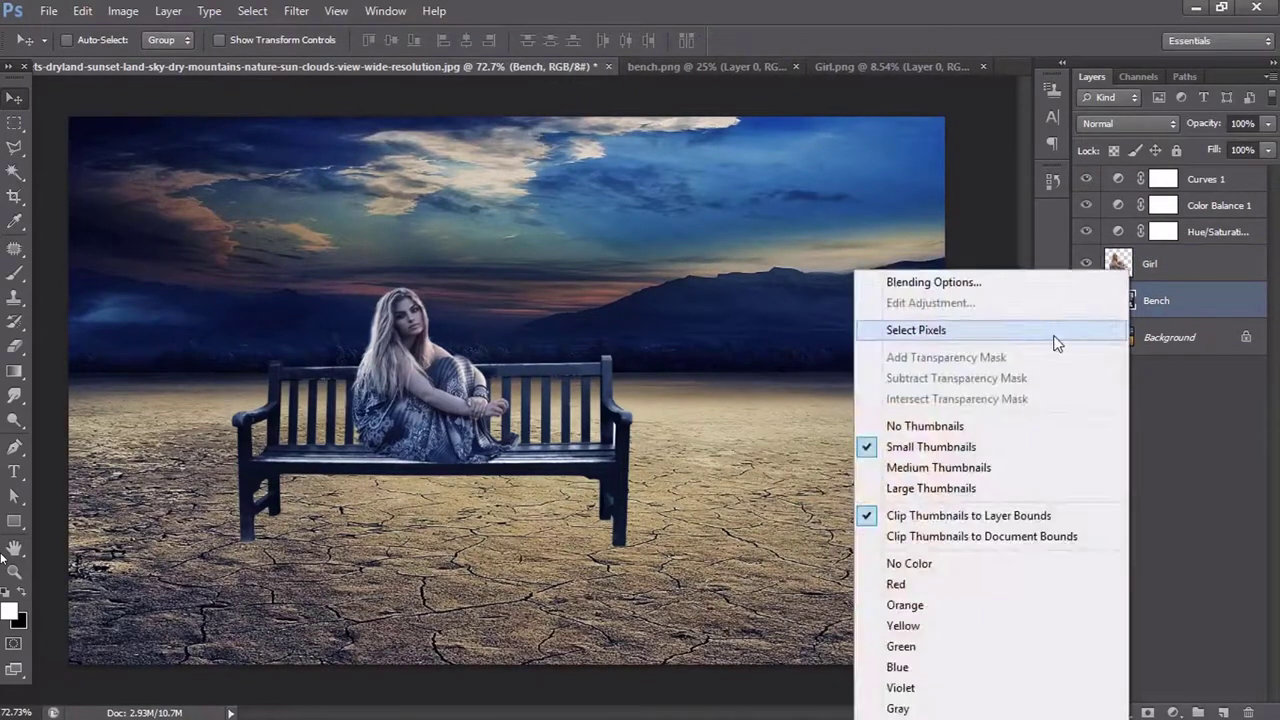
{"action": "left_click", "coordinate": [1057, 331]}
{"action": "left_click", "coordinate": [14, 276]}
- Paint the girl out of the Hue/Saturation mask with a 28 px black brush
{"action": "right_click", "coordinate": [1119, 263]}
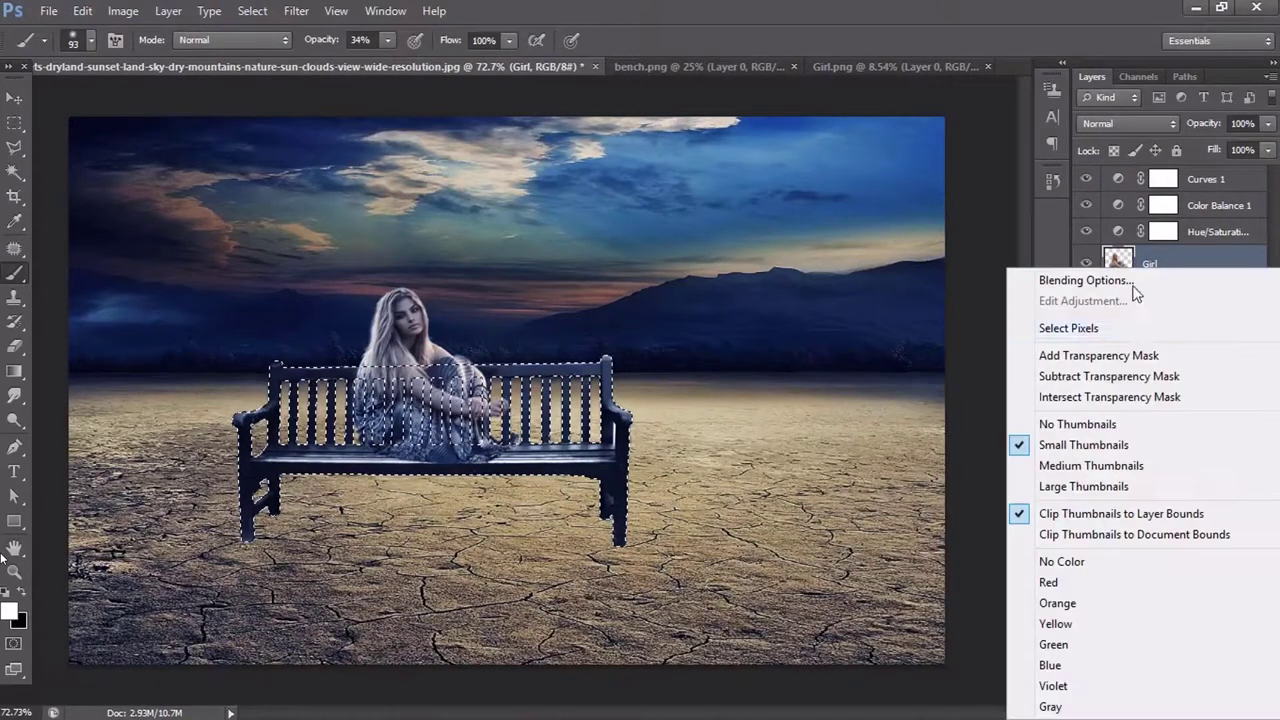
{"action": "key", "text": "Escape"}
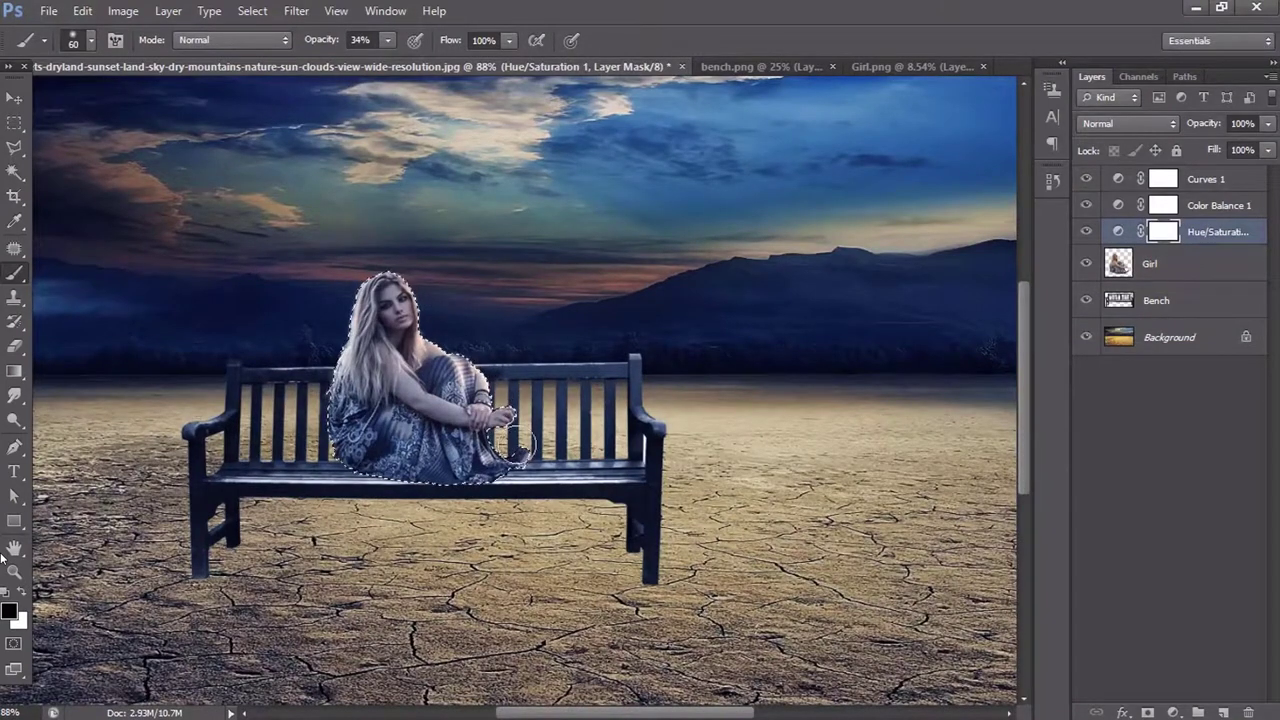
{"action": "left_click_drag", "start_coordinate": [519, 462], "coordinate": [389, 366]}
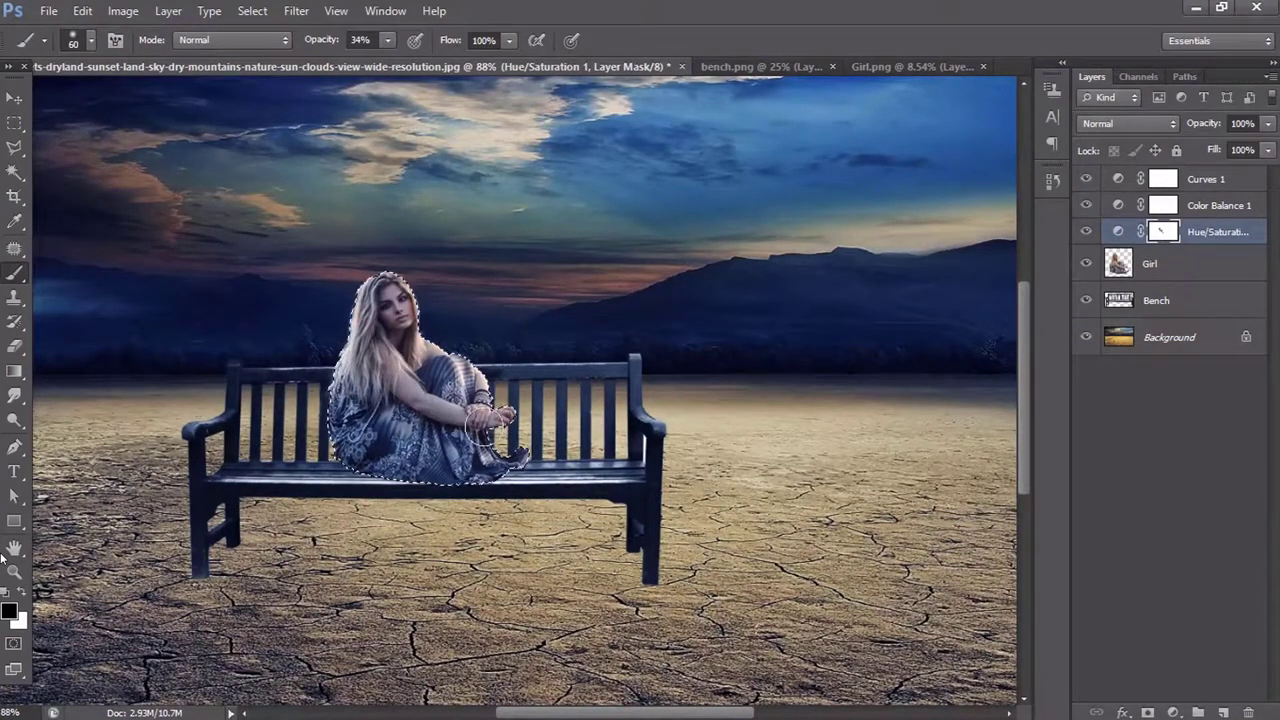
{"action": "scroll", "coordinate": [491, 331], "scroll_direction": "up", "scroll_amount": 3}
{"action": "right_click", "coordinate": [491, 331]}
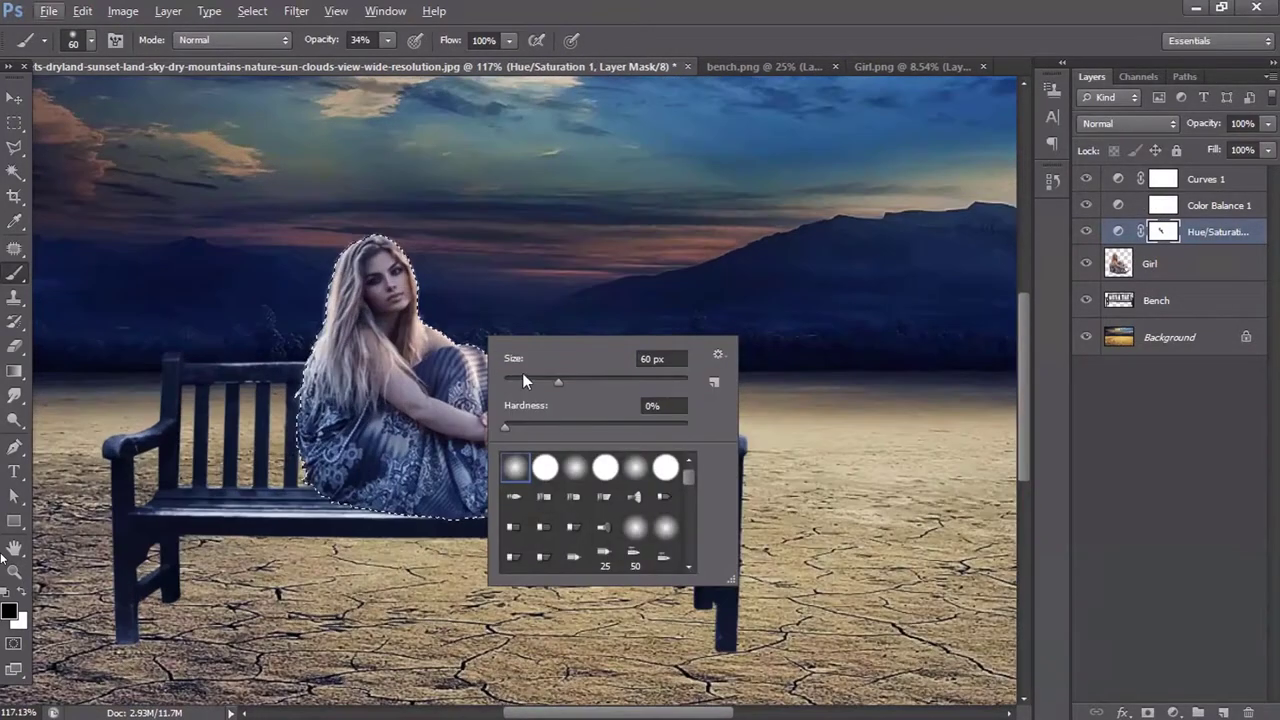
{"action": "left_click", "coordinate": [522, 380]}
{"action": "key", "text": "Return"}
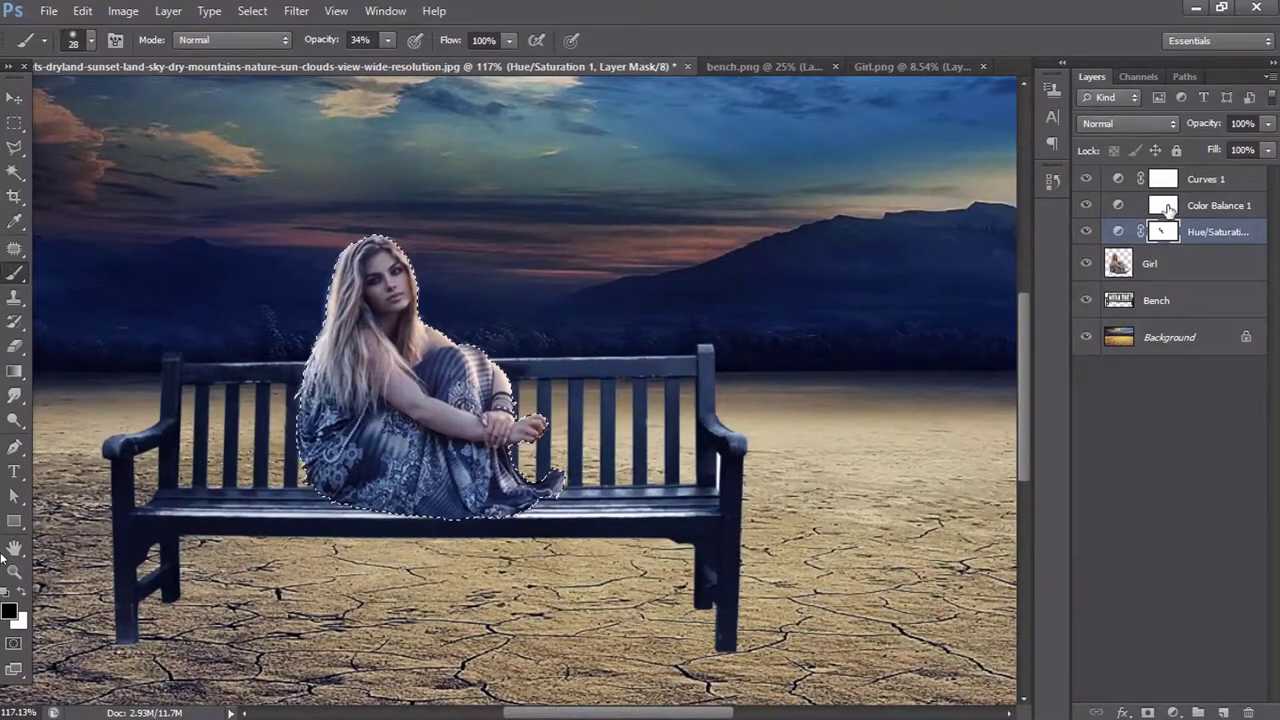
- Paint her shoulder and hair out of the Color Balance mask at 100% opacity, 12 px brush
{"action": "left_click", "coordinate": [1166, 206]}
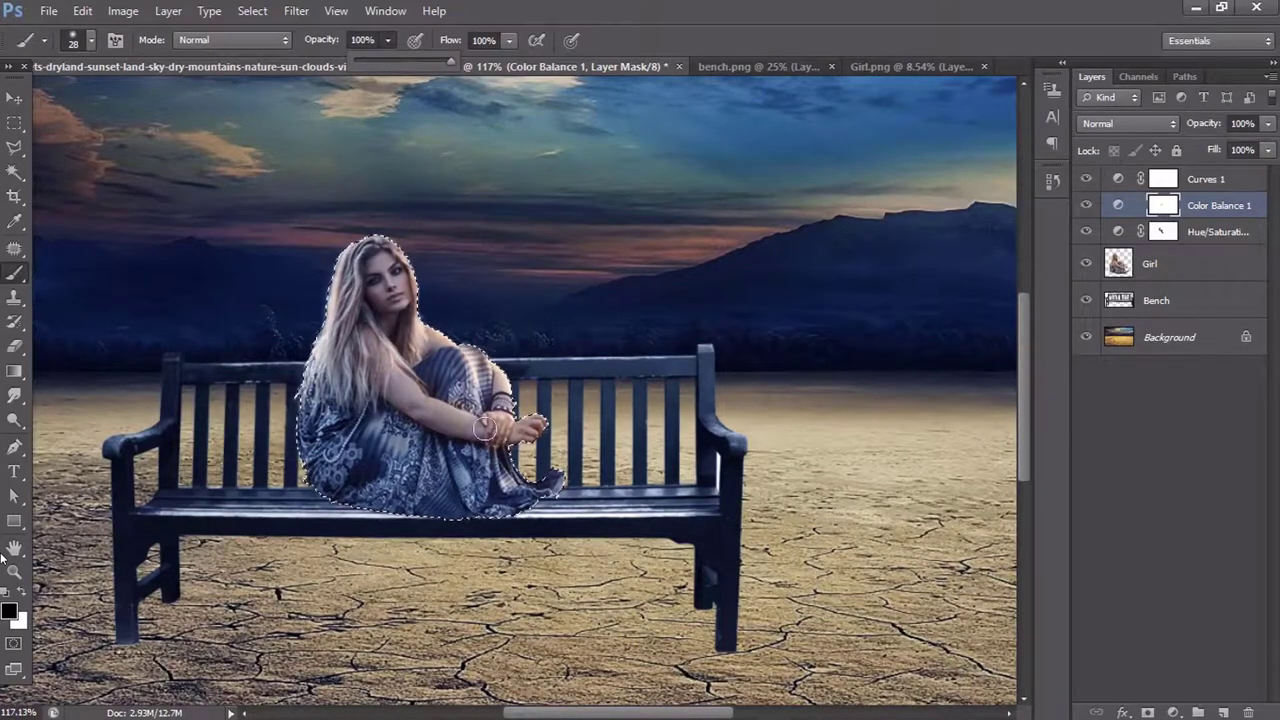
{"action": "mouse_move", "coordinate": [395, 300]}
{"action": "left_mouse_down"}
{"action": "mouse_move", "coordinate": [570, 470]}
{"action": "mouse_move", "coordinate": [542, 306]}
{"action": "mouse_move", "coordinate": [397, 268]}
{"action": "mouse_move", "coordinate": [415, 296]}
{"action": "left_mouse_up"}
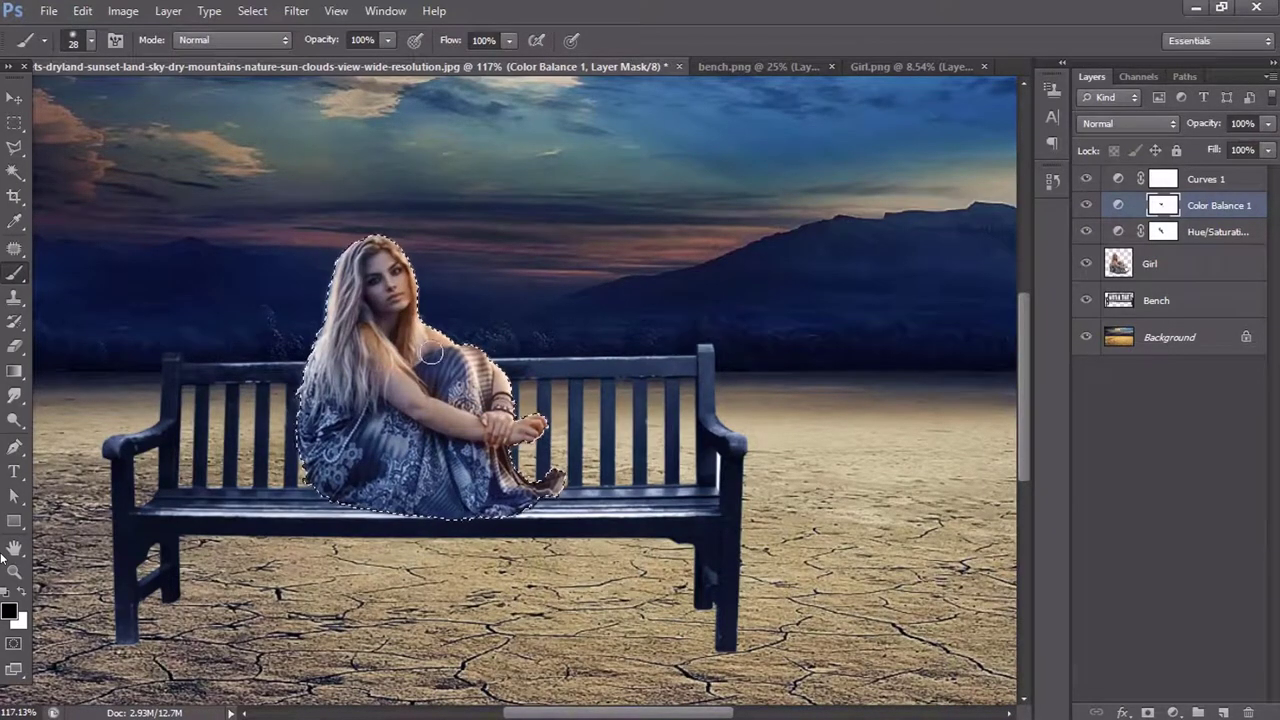
{"action": "left_click_drag", "start_coordinate": [425, 350], "coordinate": [420, 327]}
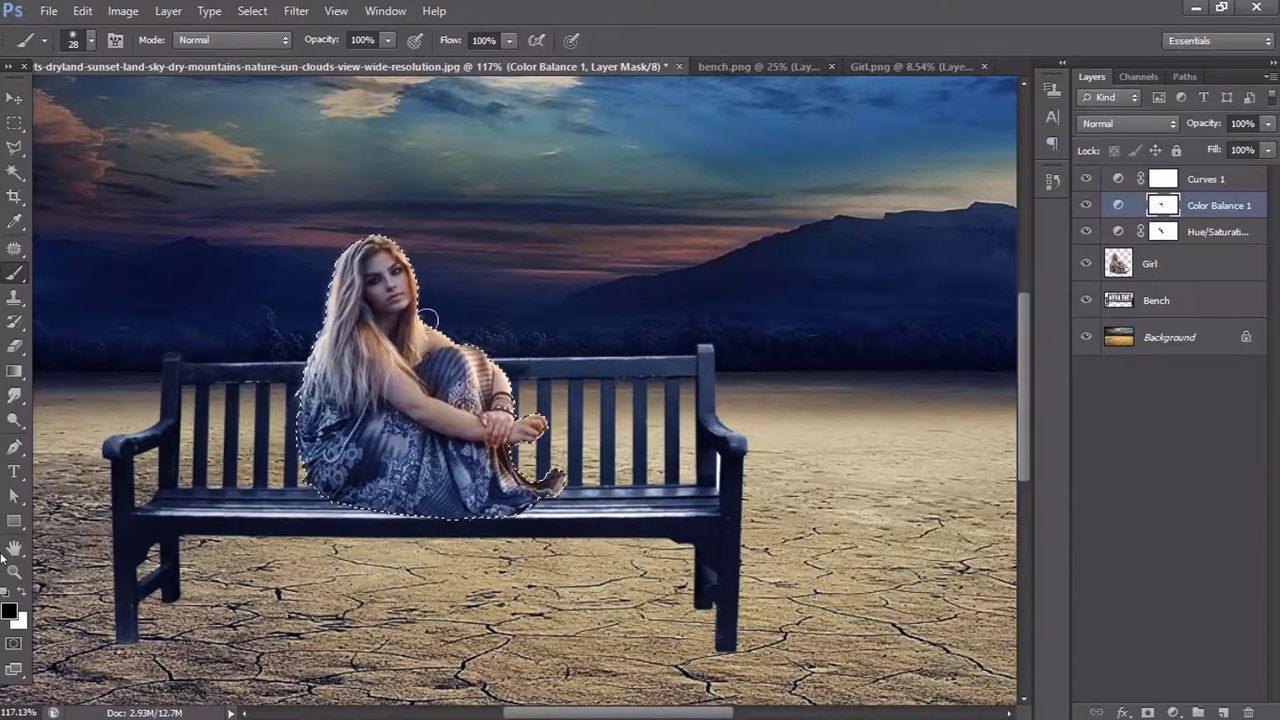
{"action": "right_click", "coordinate": [371, 247]}
{"action": "type", "text": "12"}
{"action": "key", "text": "Return"}
- Continue masking with a 56% opacity, 41 px brush, then deselect the girl
{"action": "left_click", "coordinate": [387, 40]}
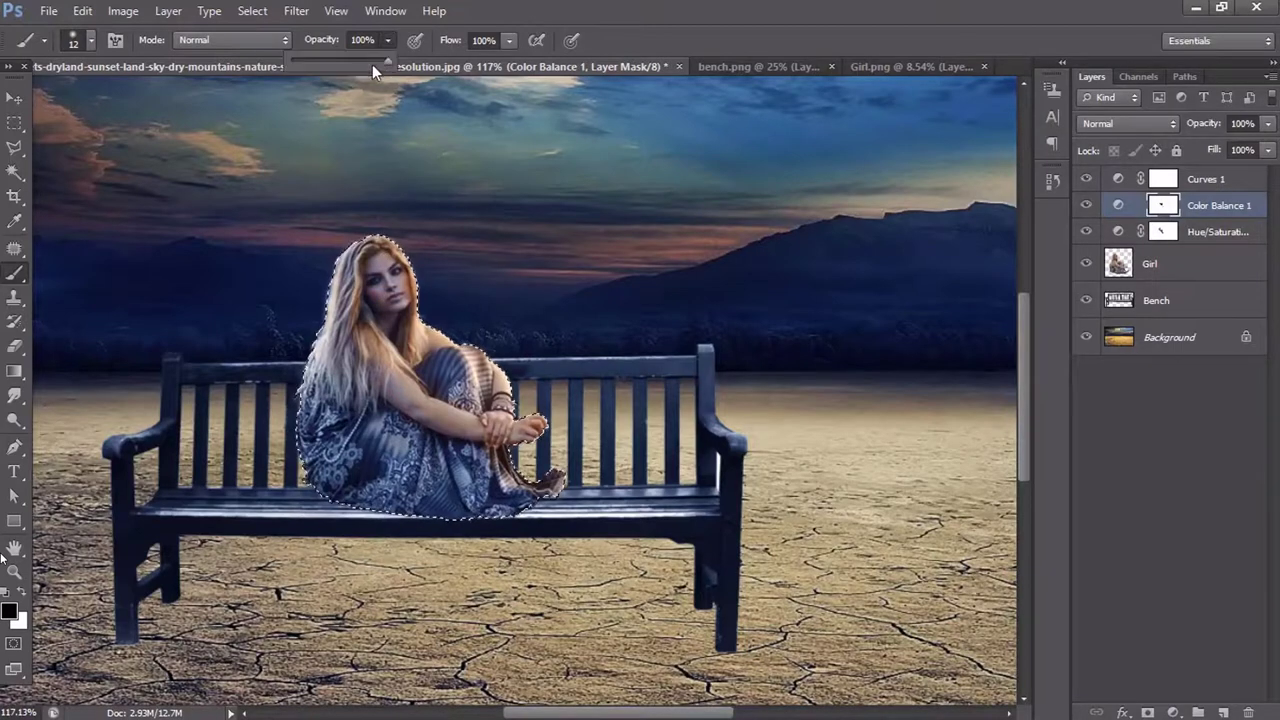
{"action": "left_click", "coordinate": [370, 289]}
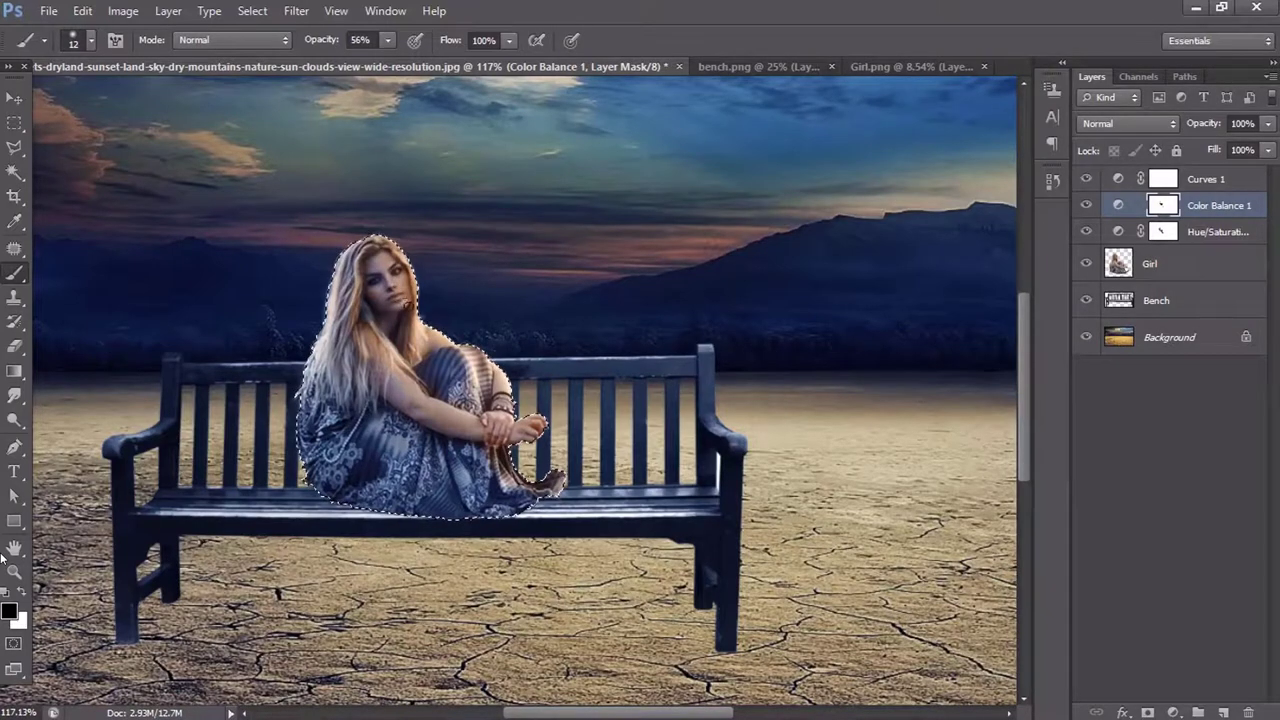
{"action": "key", "text": "x"}
{"action": "key", "text": "x"}
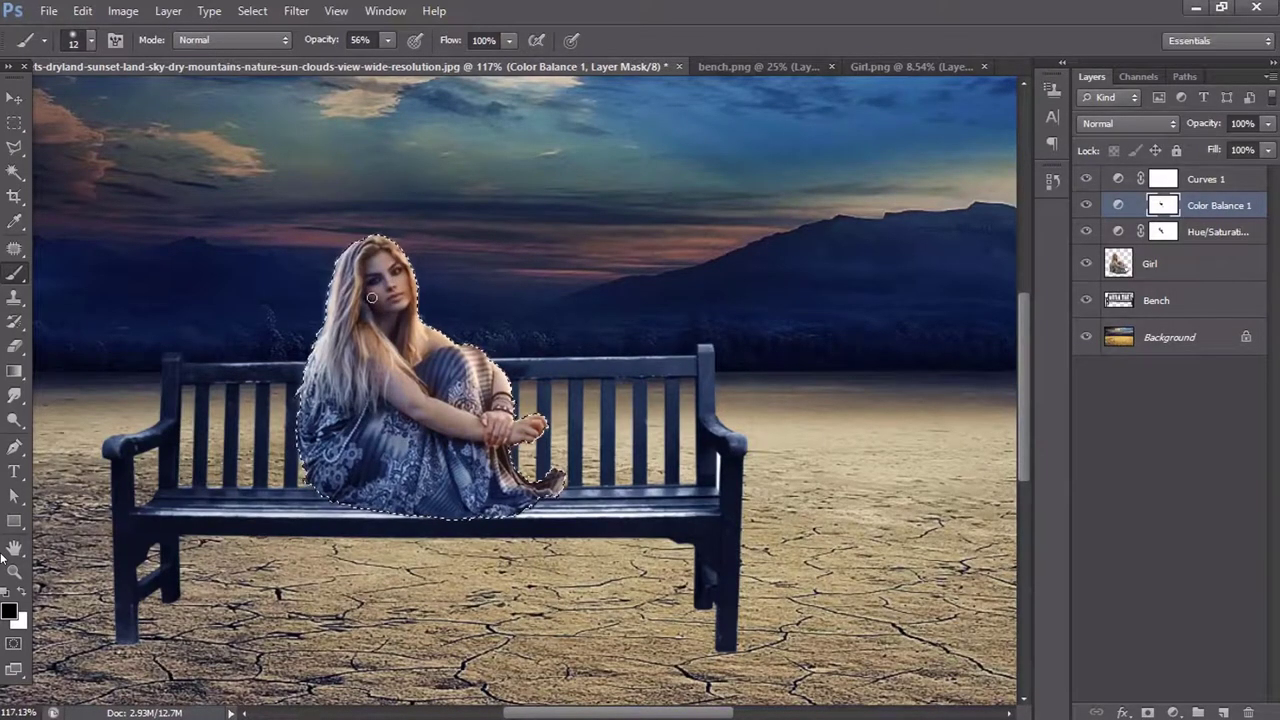
{"action": "key", "text": "x"}
{"action": "right_click", "coordinate": [530, 478]}
{"action": "type", "text": "41"}
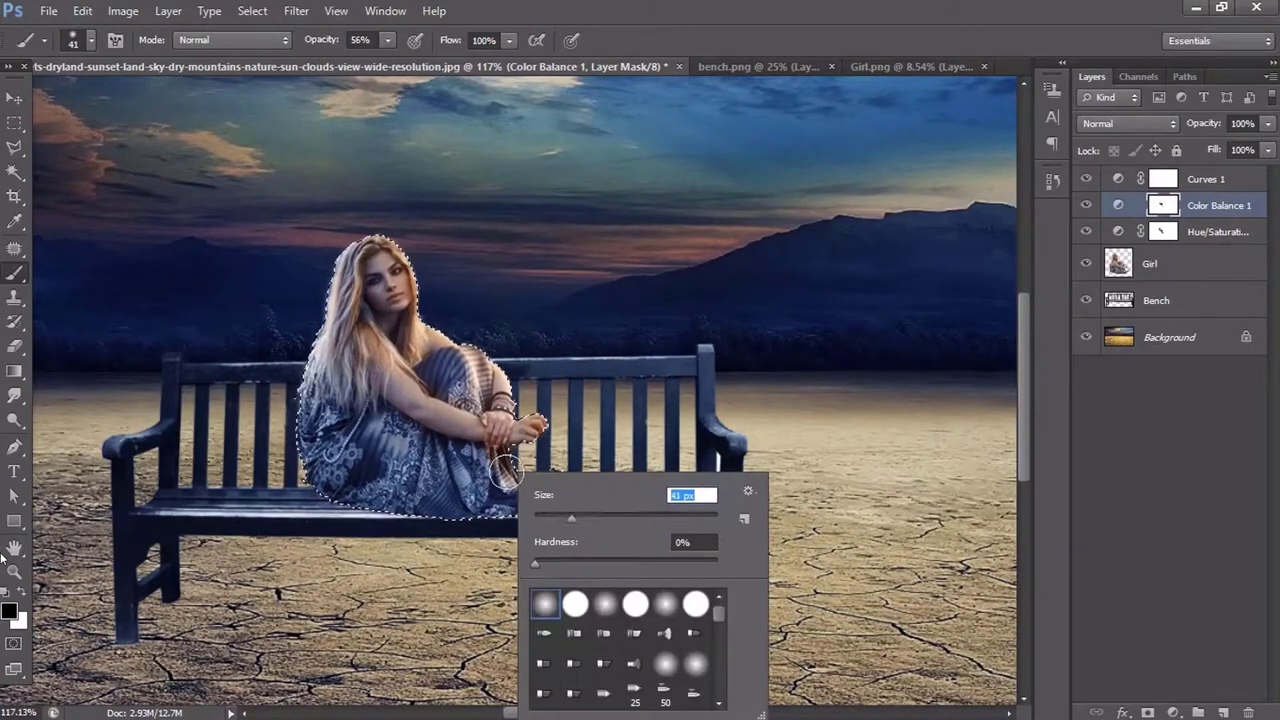
{"action": "key", "text": "Return"}
{"action": "key", "text": "ctrl+d"}
{"action": "key", "text": "x"}
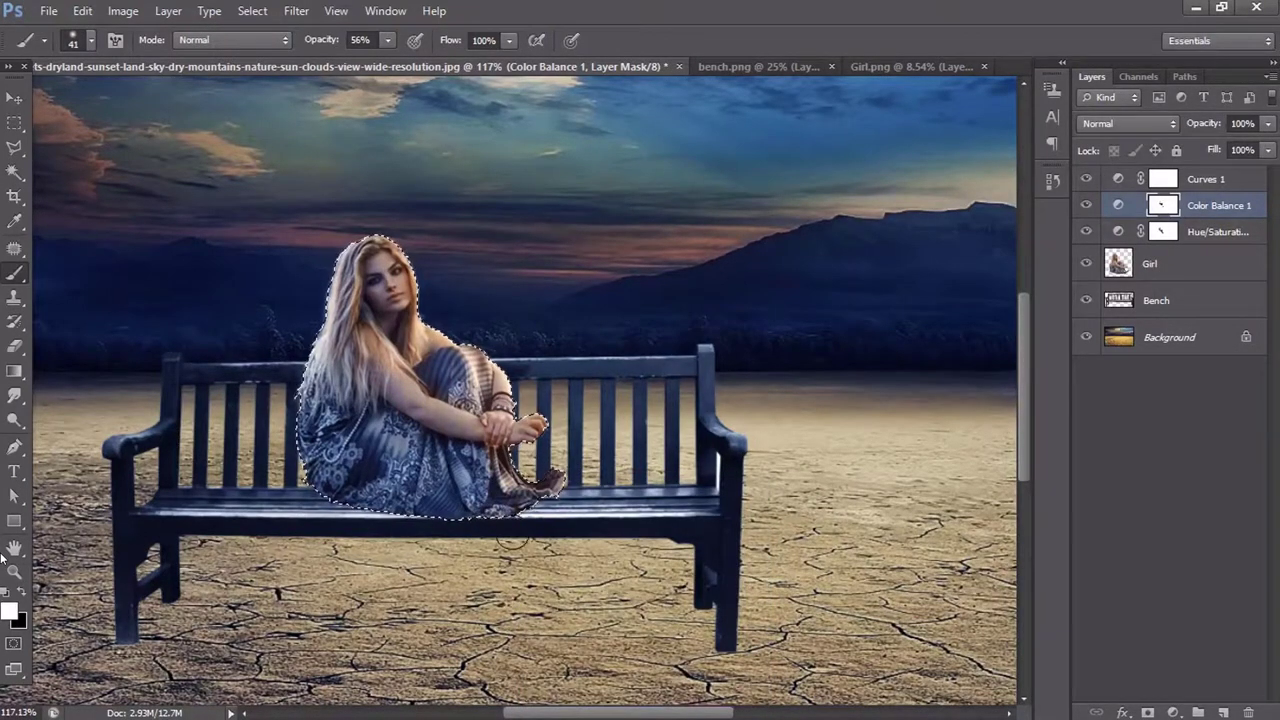
- Load the bench's pixels and paint black over the bench on the Color Balance mask
{"action": "right_click", "coordinate": [1131, 293]}
{"action": "left_click", "coordinate": [1057, 326]}
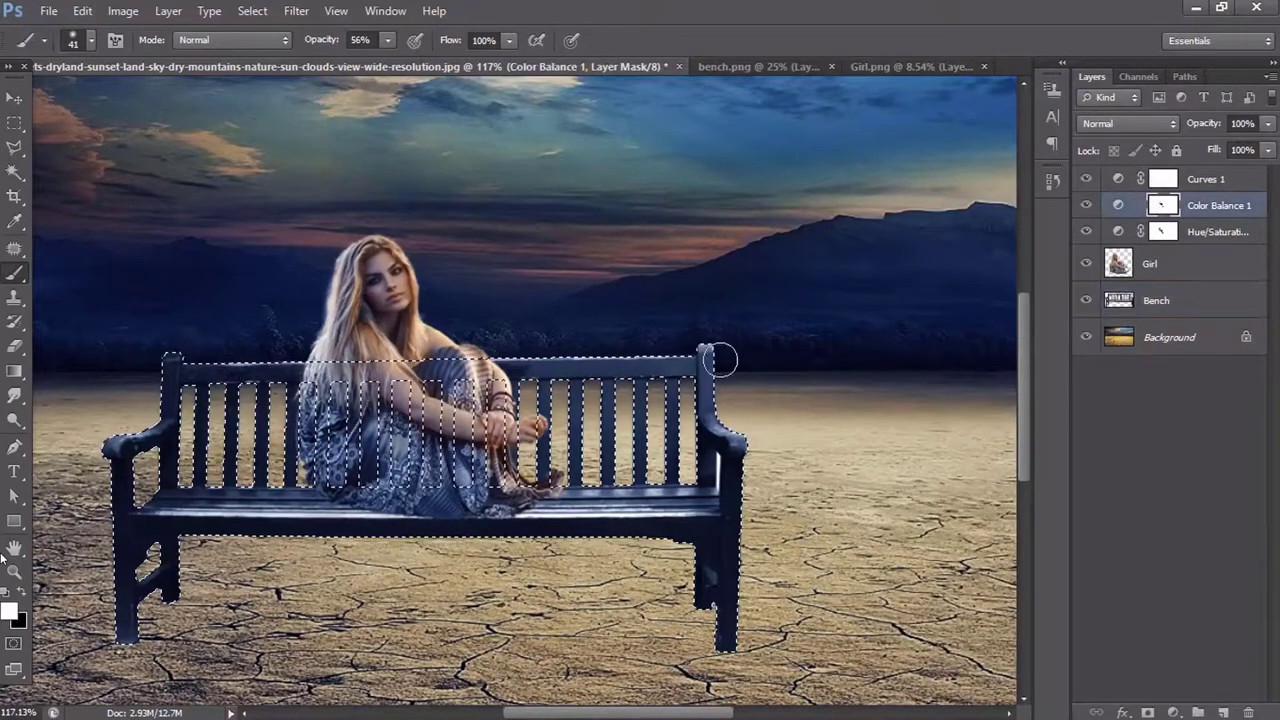
{"action": "key", "text": "x"}
{"action": "mouse_move", "coordinate": [706, 354]}
{"action": "left_mouse_down"}
{"action": "mouse_move", "coordinate": [700, 470]}
{"action": "mouse_move", "coordinate": [709, 366]}
{"action": "left_mouse_up"}
{"action": "left_click_drag", "start_coordinate": [636, 420], "coordinate": [633, 388]}
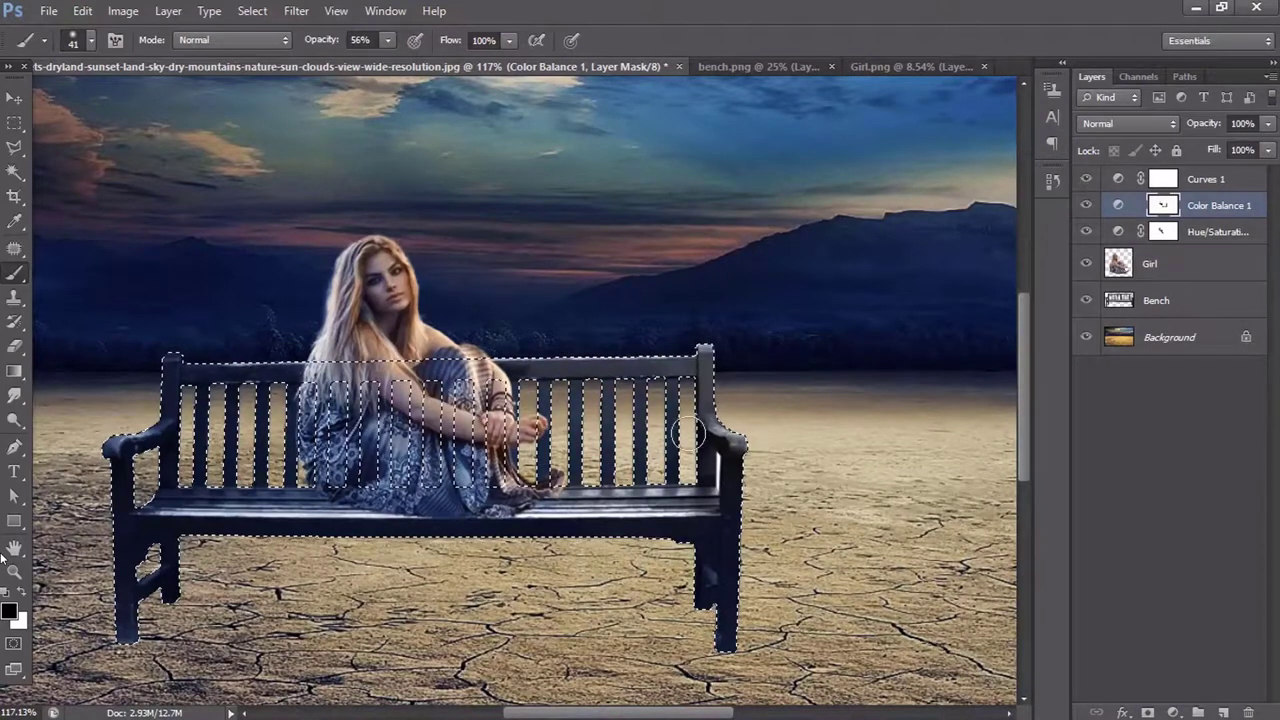
{"action": "left_click_drag", "start_coordinate": [686, 434], "coordinate": [510, 490]}
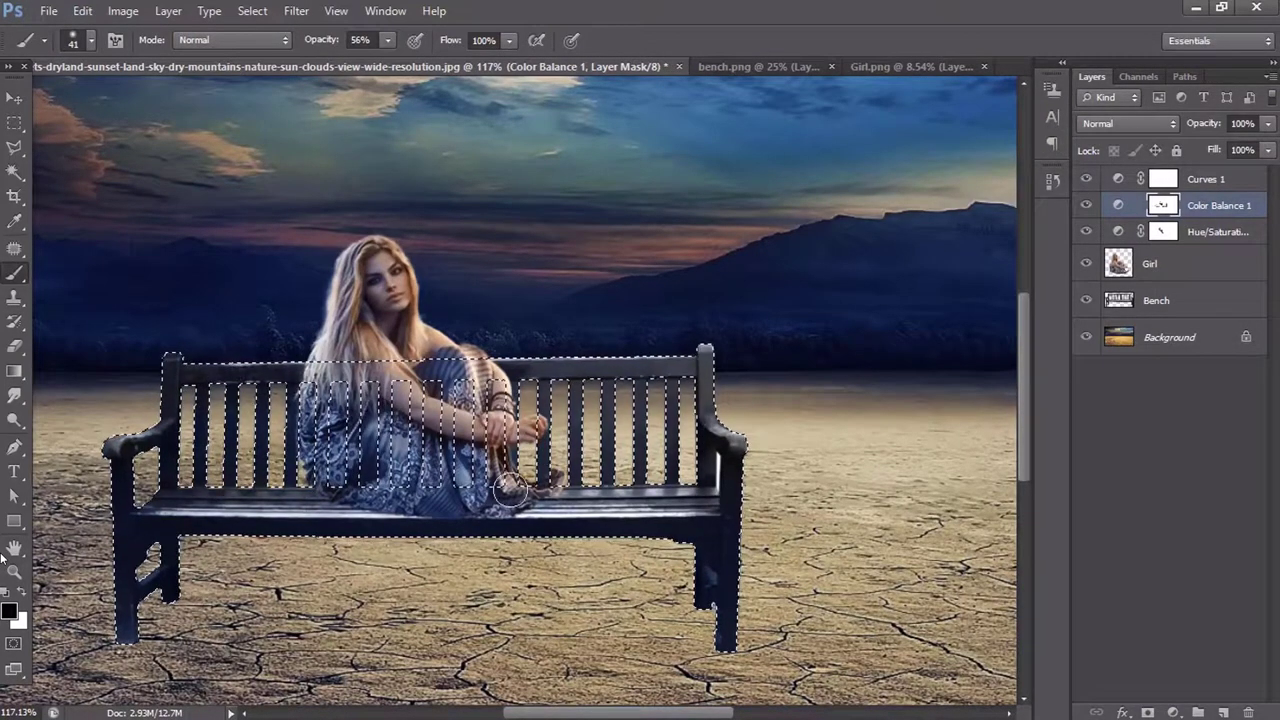
{"action": "key", "text": "ctrl+d"}
- Touch up the mask on the bench's right arm, then reload and clear the bench selection
{"action": "left_click_drag", "start_coordinate": [594, 371], "coordinate": [727, 443]}
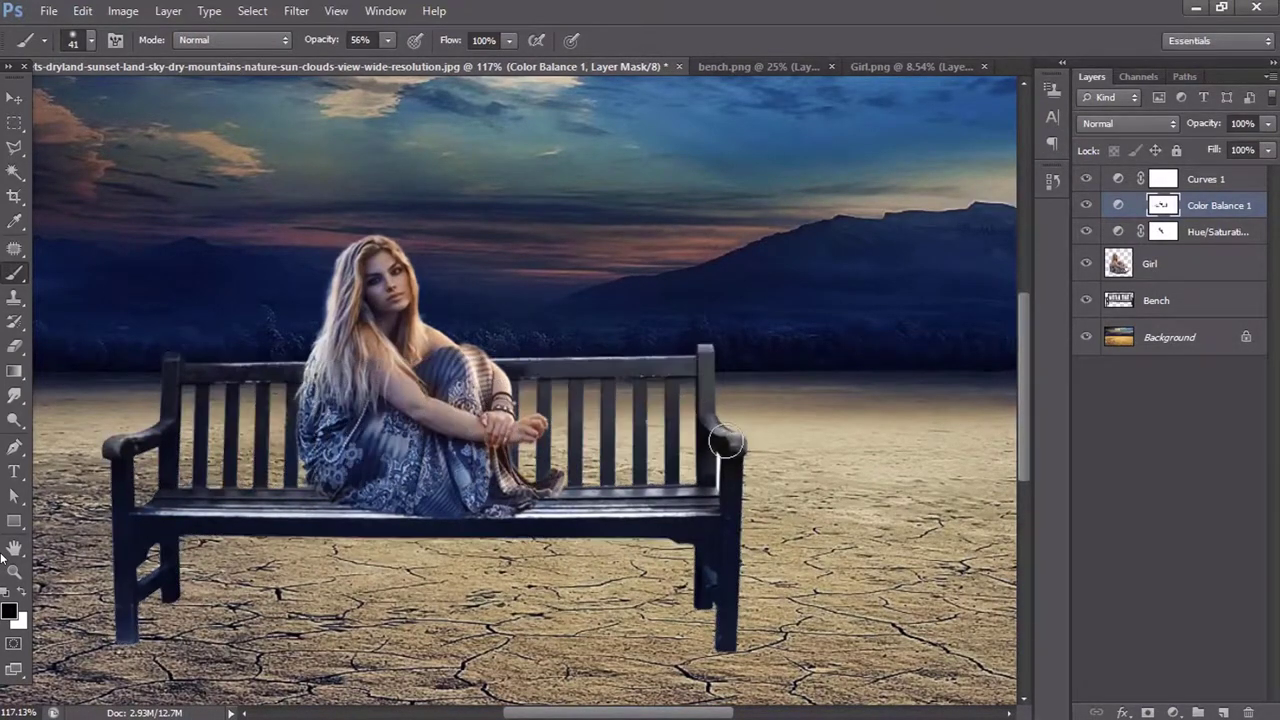
{"action": "key", "text": "ctrl+0"}
{"action": "right_click", "coordinate": [1126, 302]}
{"action": "left_click", "coordinate": [900, 329]}
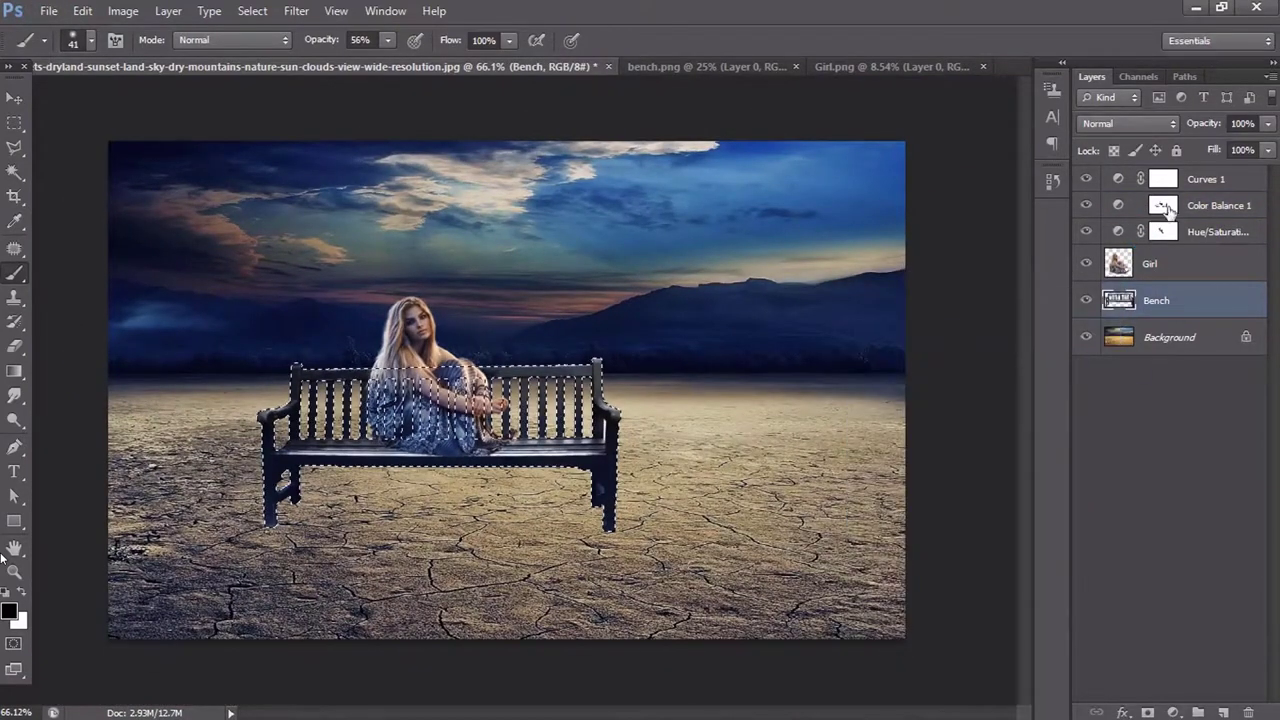
{"action": "key", "text": "ctrl+d"}
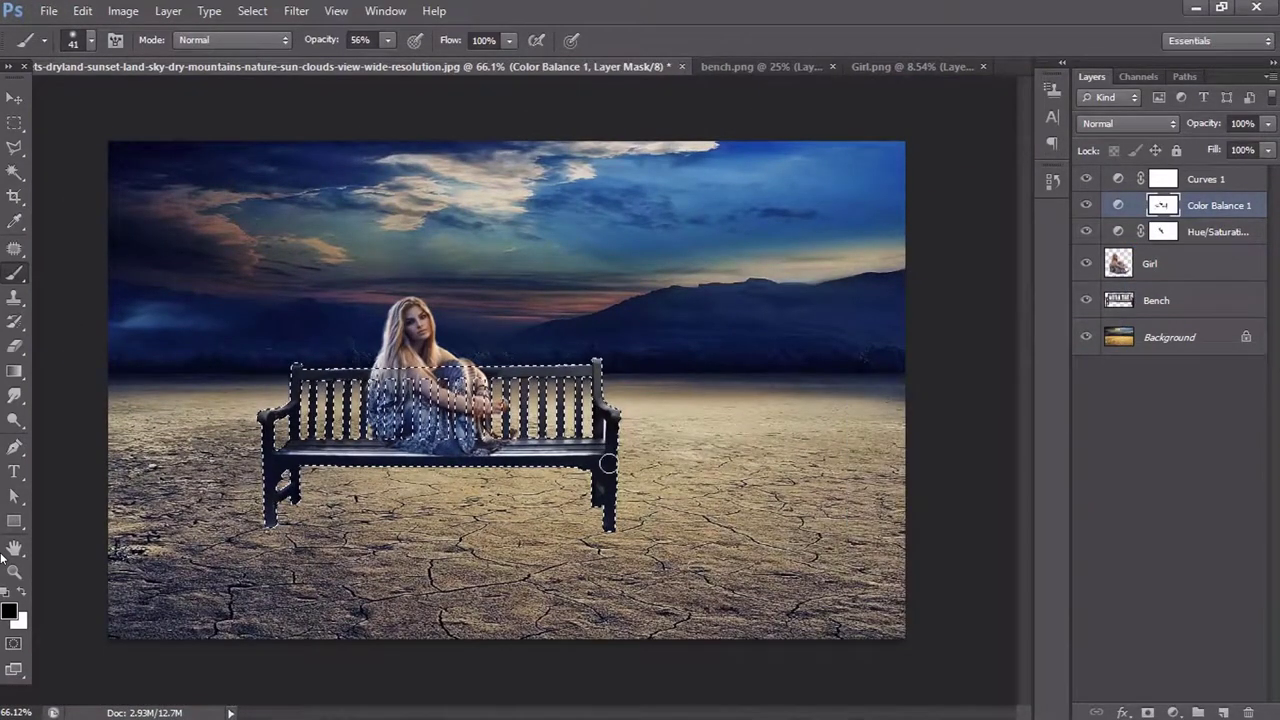
{"action": "scroll", "coordinate": [662, 459], "scroll_direction": "up", "scroll_amount": 1}
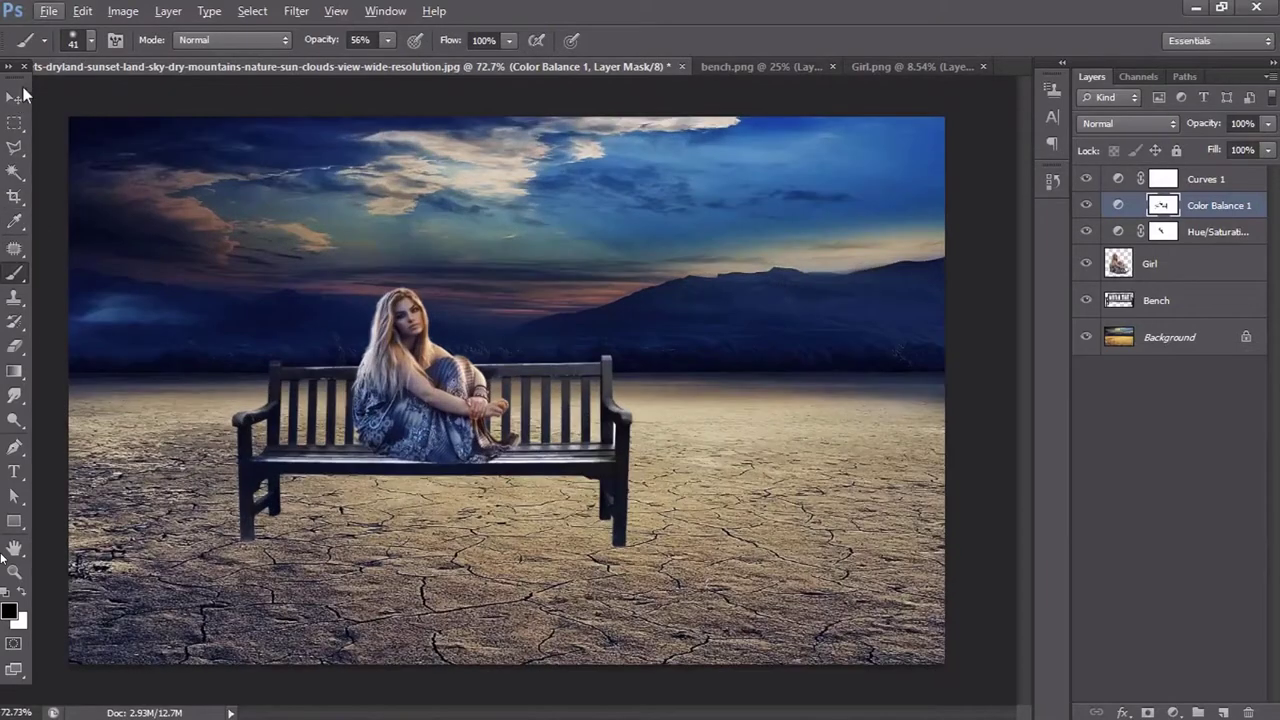
- Open the door image file
{"action": "key", "text": "v"}
{"action": "left_click", "coordinate": [48, 10]}
{"action": "left_click", "coordinate": [123, 48]}
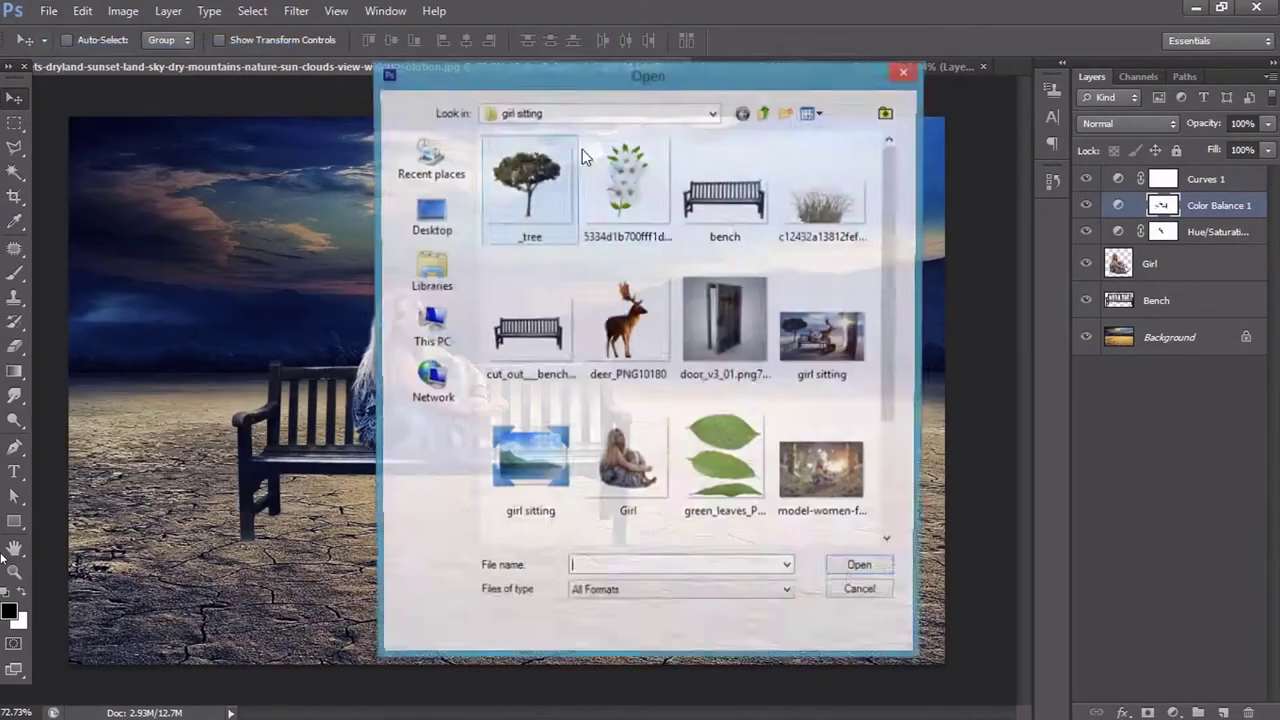
{"action": "left_click", "coordinate": [745, 305]}
{"action": "double_click", "coordinate": [745, 305]}
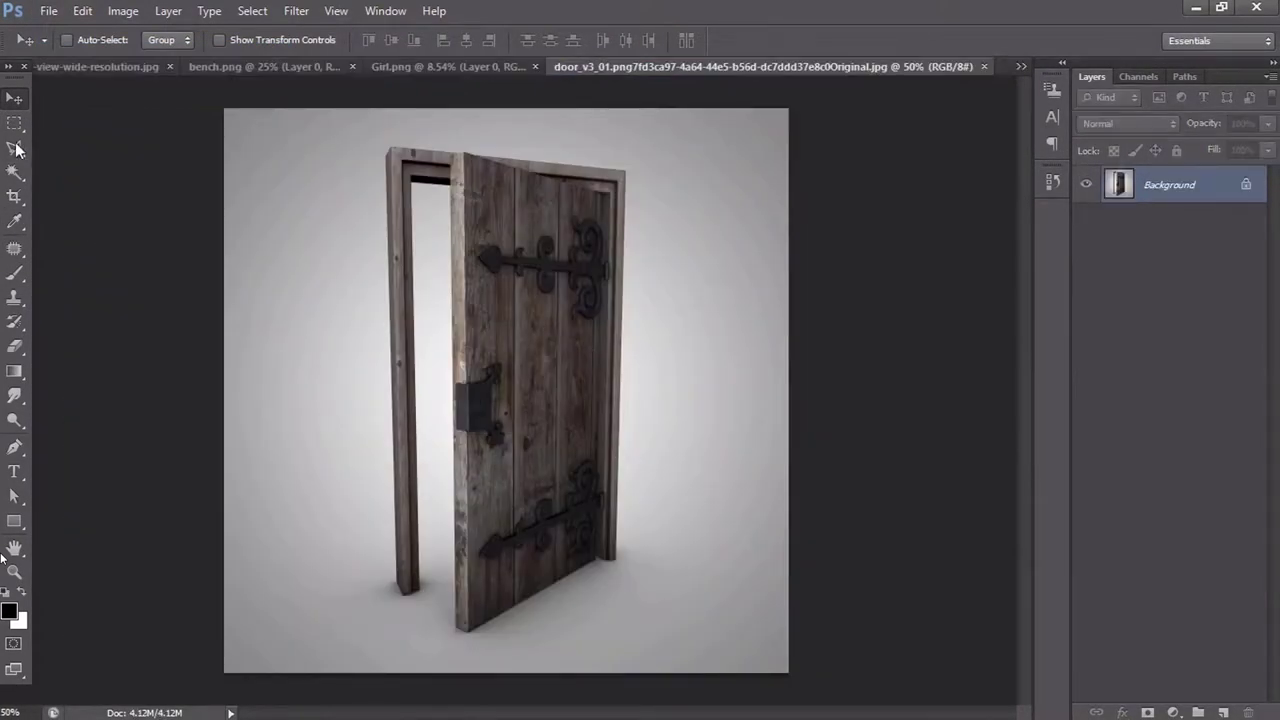
- Trace the door and frame with the Pen tool and convert the path to a selection
{"action": "left_click", "coordinate": [14, 447]}
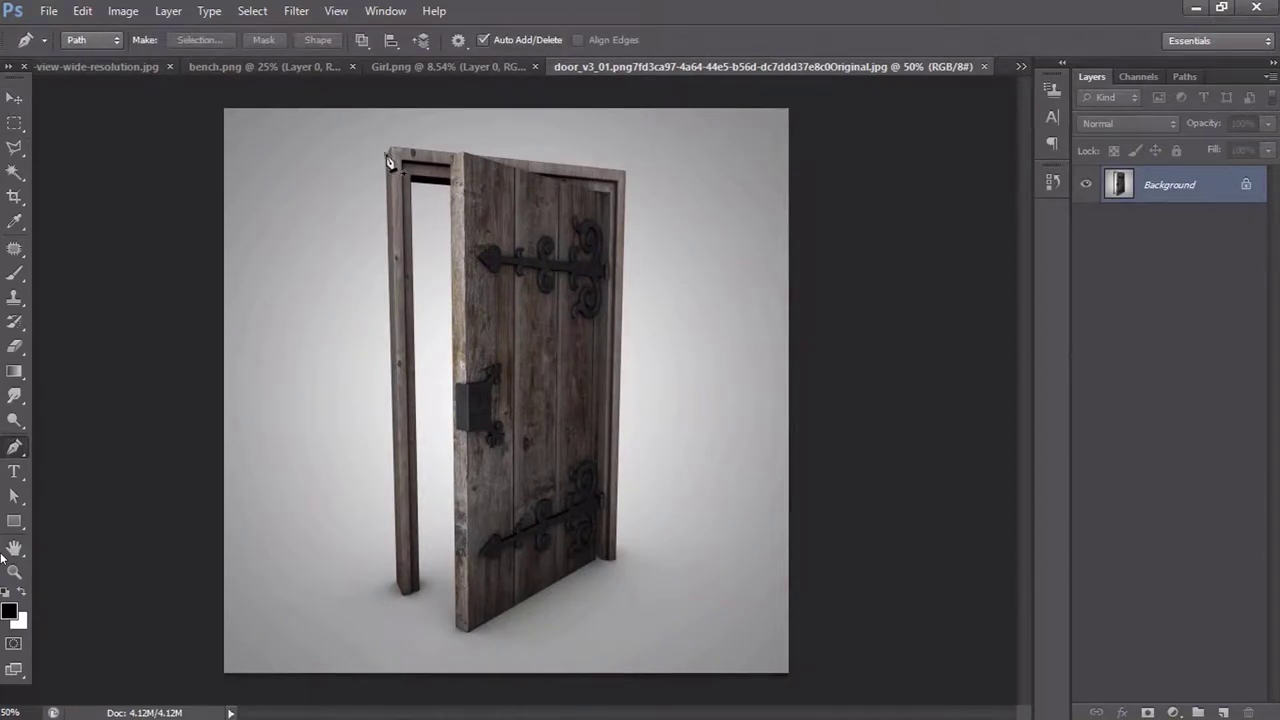
{"action": "left_click", "coordinate": [388, 157]}
{"action": "left_click", "coordinate": [398, 590]}
{"action": "scroll", "coordinate": [398, 590], "scroll_direction": "up", "scroll_amount": 3}
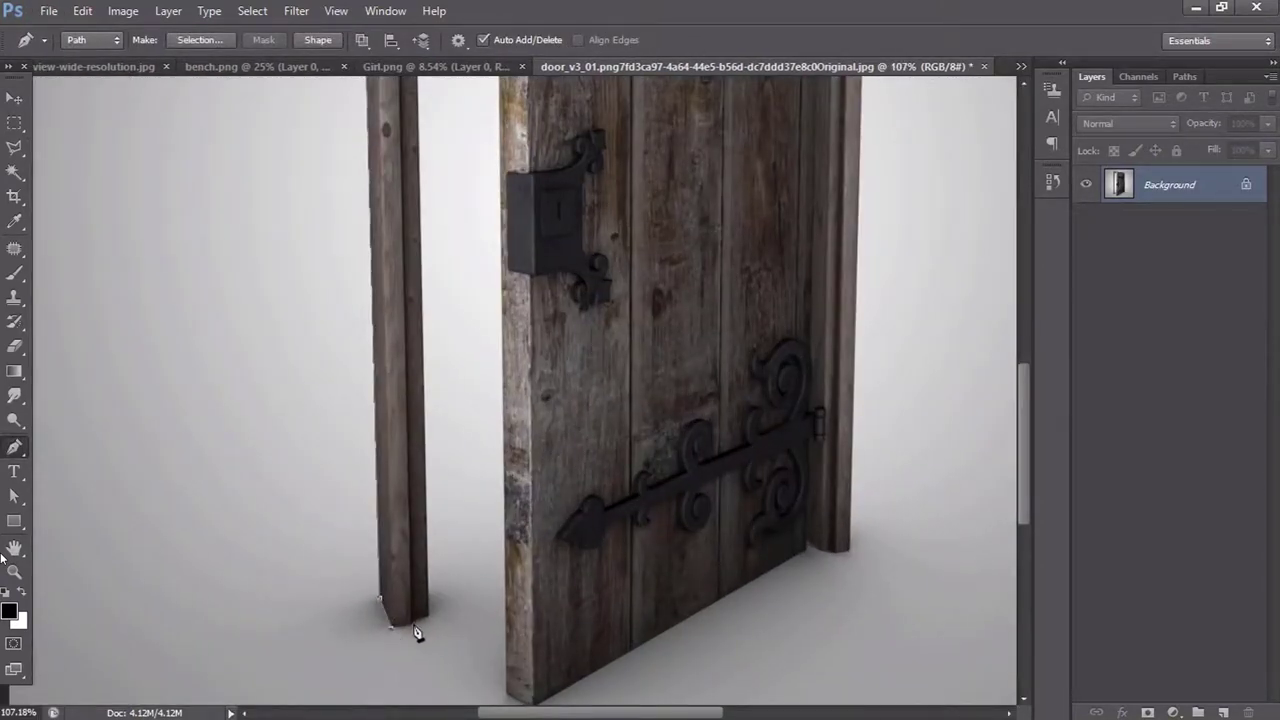
{"action": "scroll", "coordinate": [432, 623], "scroll_direction": "down", "scroll_amount": 3}
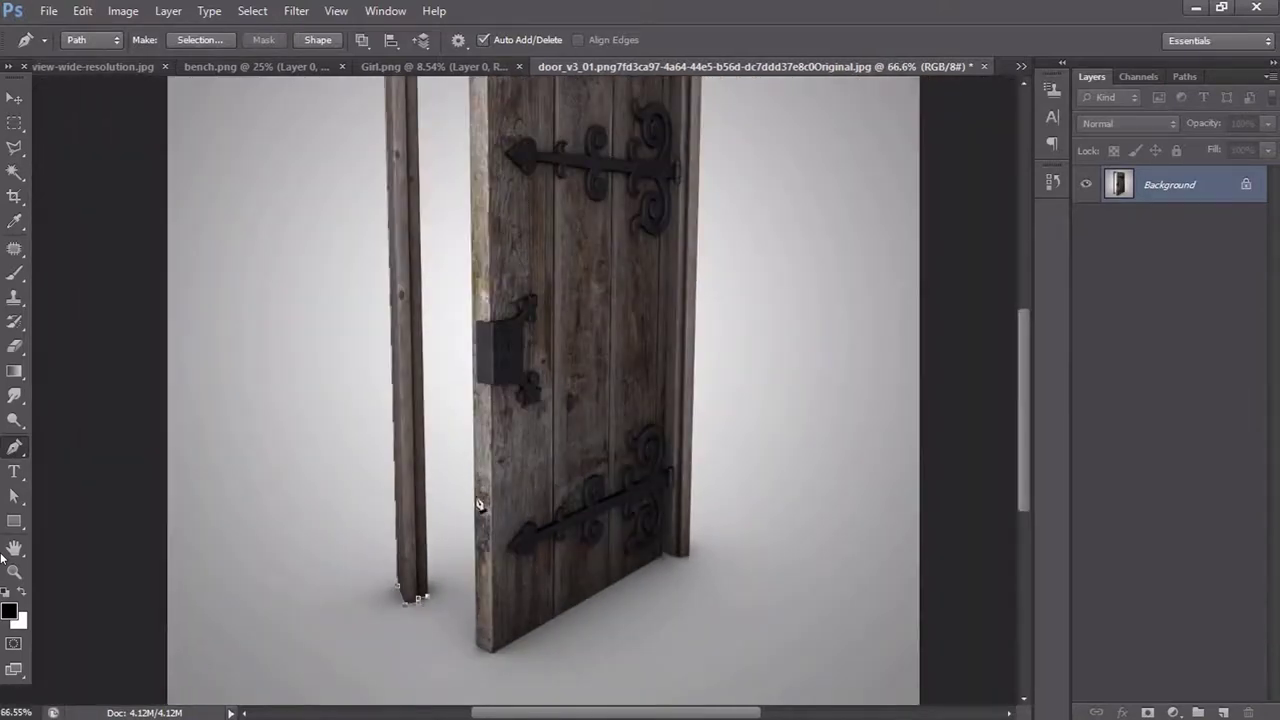
{"action": "scroll", "coordinate": [395, 208], "scroll_direction": "up", "scroll_amount": 2}
{"action": "left_click", "coordinate": [368, 146]}
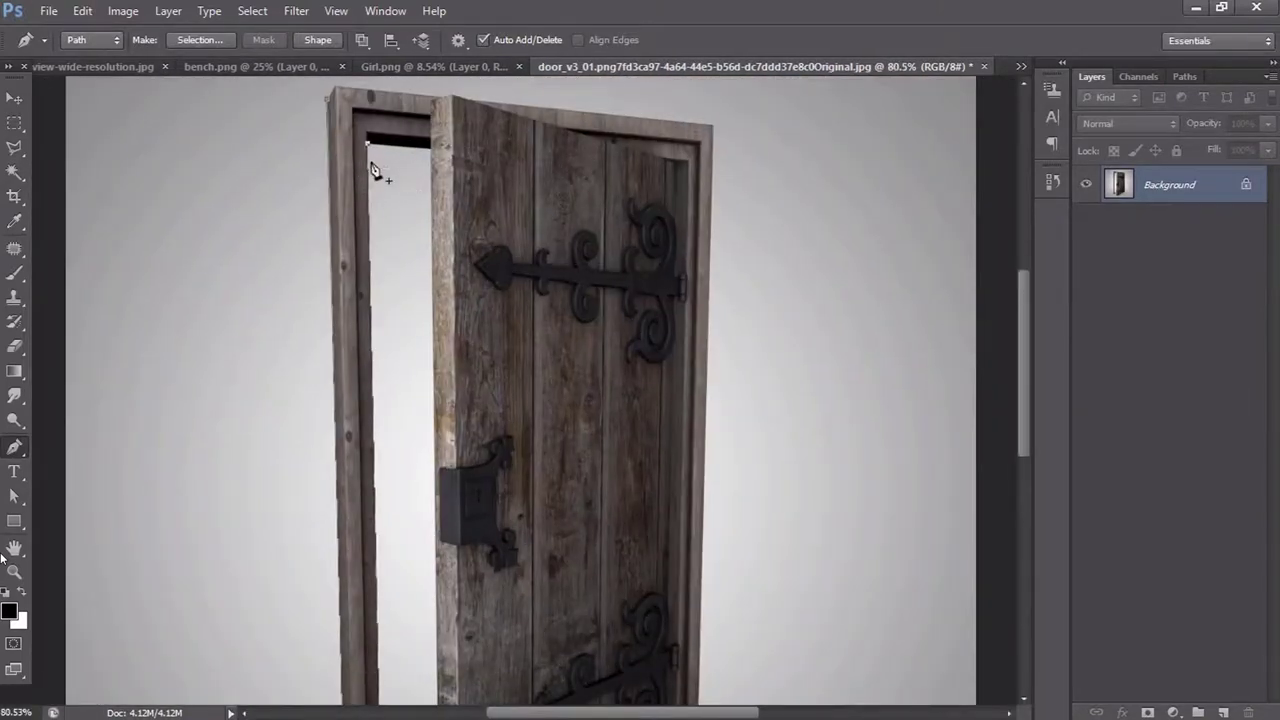
{"action": "scroll", "coordinate": [436, 300], "scroll_direction": "down", "scroll_amount": 2}
{"action": "scroll", "coordinate": [445, 600], "scroll_direction": "down", "scroll_amount": 2}
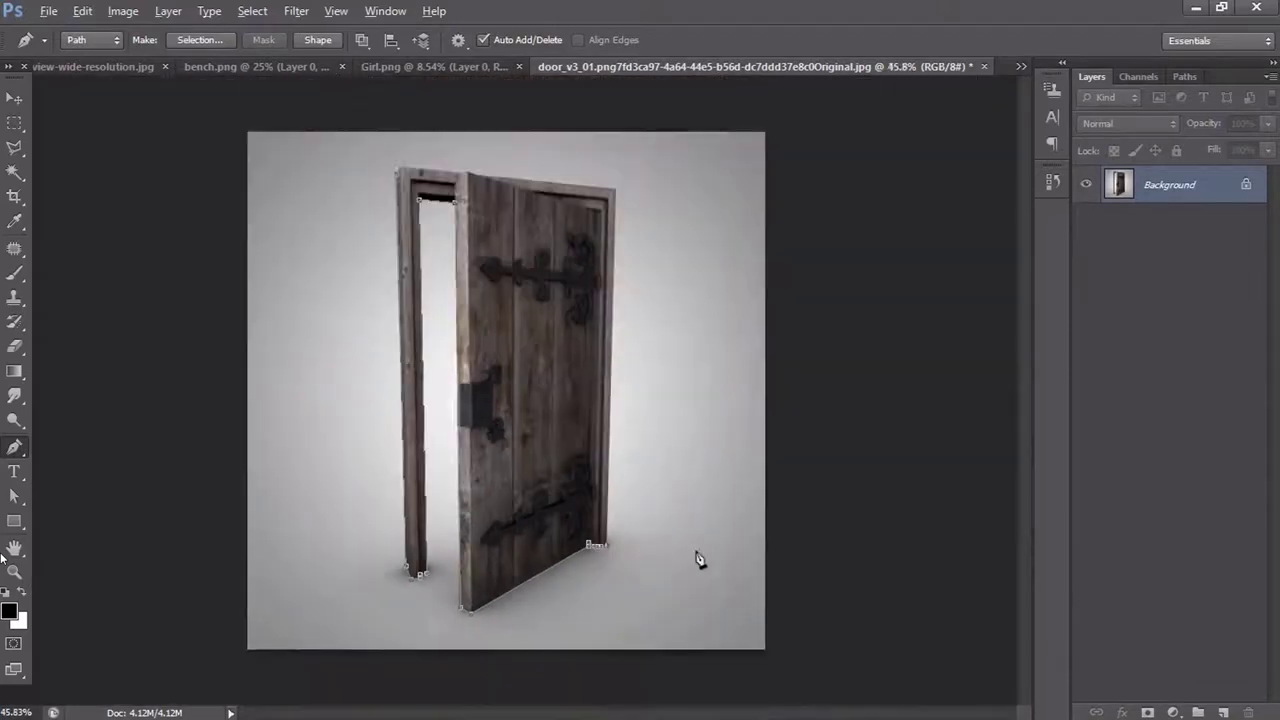
{"action": "left_click_drag", "start_coordinate": [700, 550], "coordinate": [650, 122]}
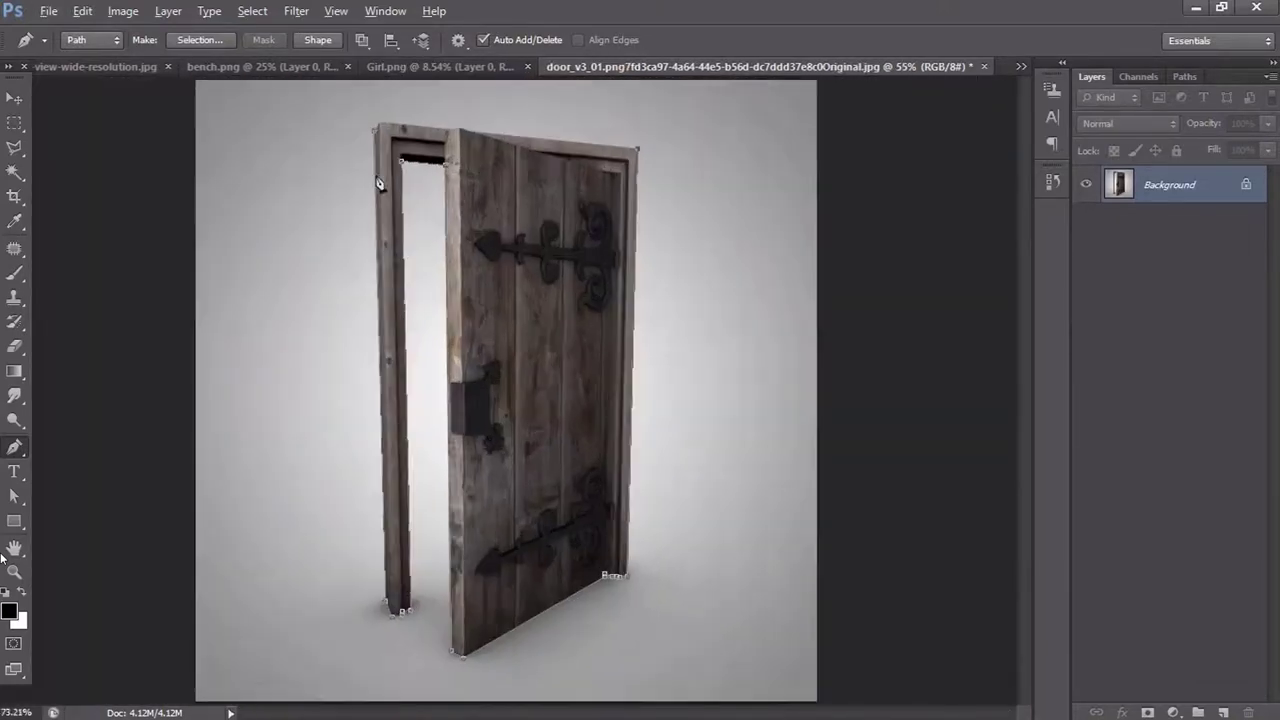
{"action": "left_click_drag", "start_coordinate": [646, 106], "coordinate": [389, 172]}
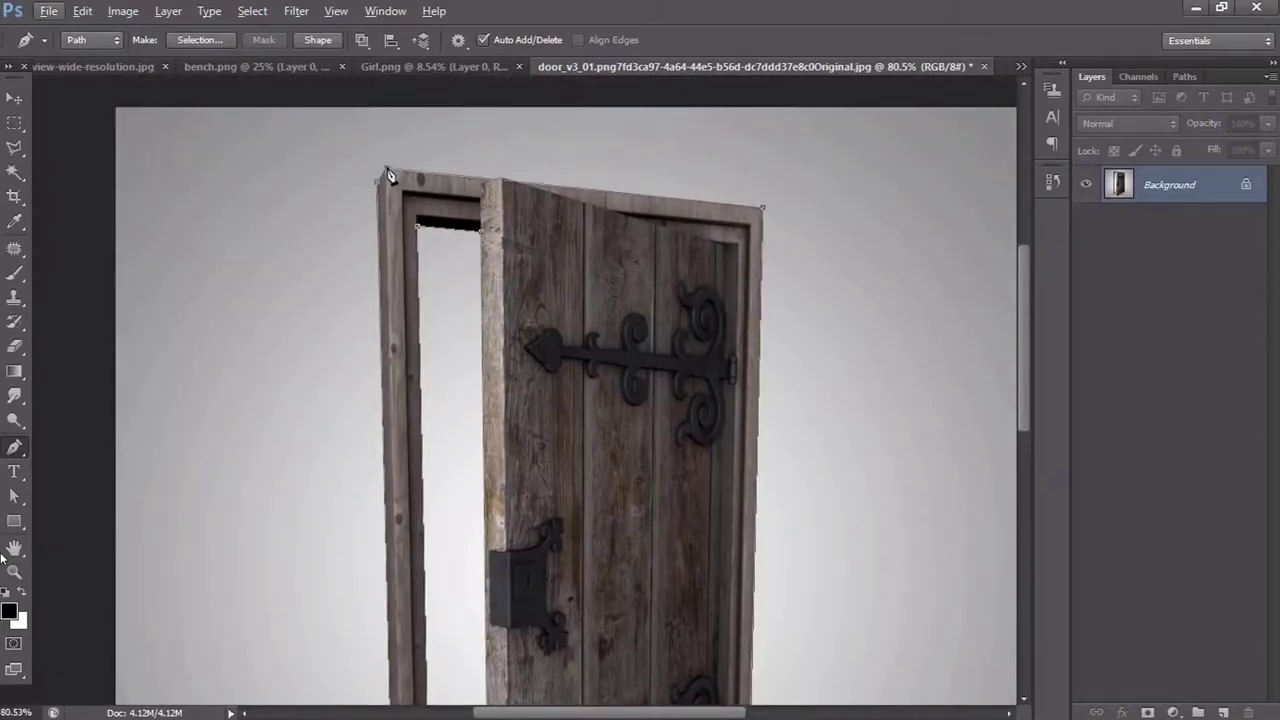
{"action": "left_click", "coordinate": [381, 188]}
{"action": "key", "text": "ctrl+Return"}
- Drag the cut-out door into the desert composite
{"action": "scroll", "coordinate": [500, 390], "scroll_direction": "down", "scroll_amount": 3}
{"action": "key", "text": "v"}
{"action": "left_click", "coordinate": [336, 11]}
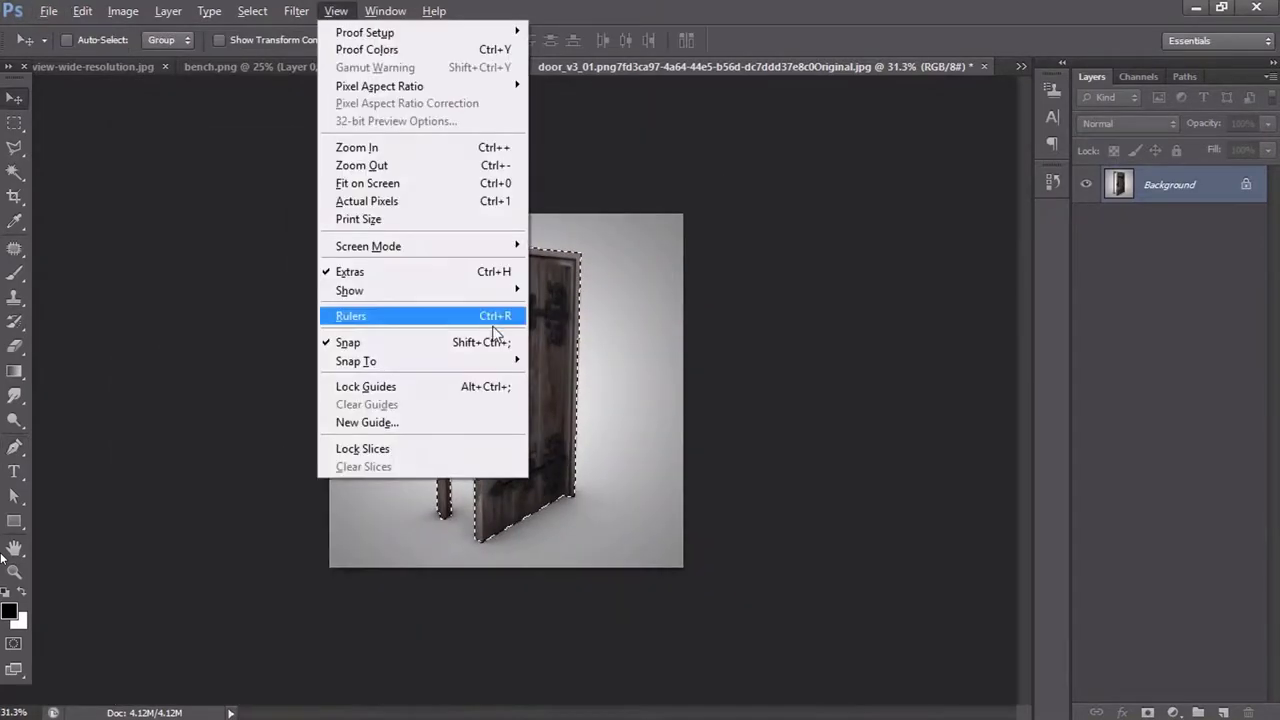
{"action": "left_click", "coordinate": [531, 333]}
{"action": "left_click_drag", "start_coordinate": [530, 333], "coordinate": [813, 385]}
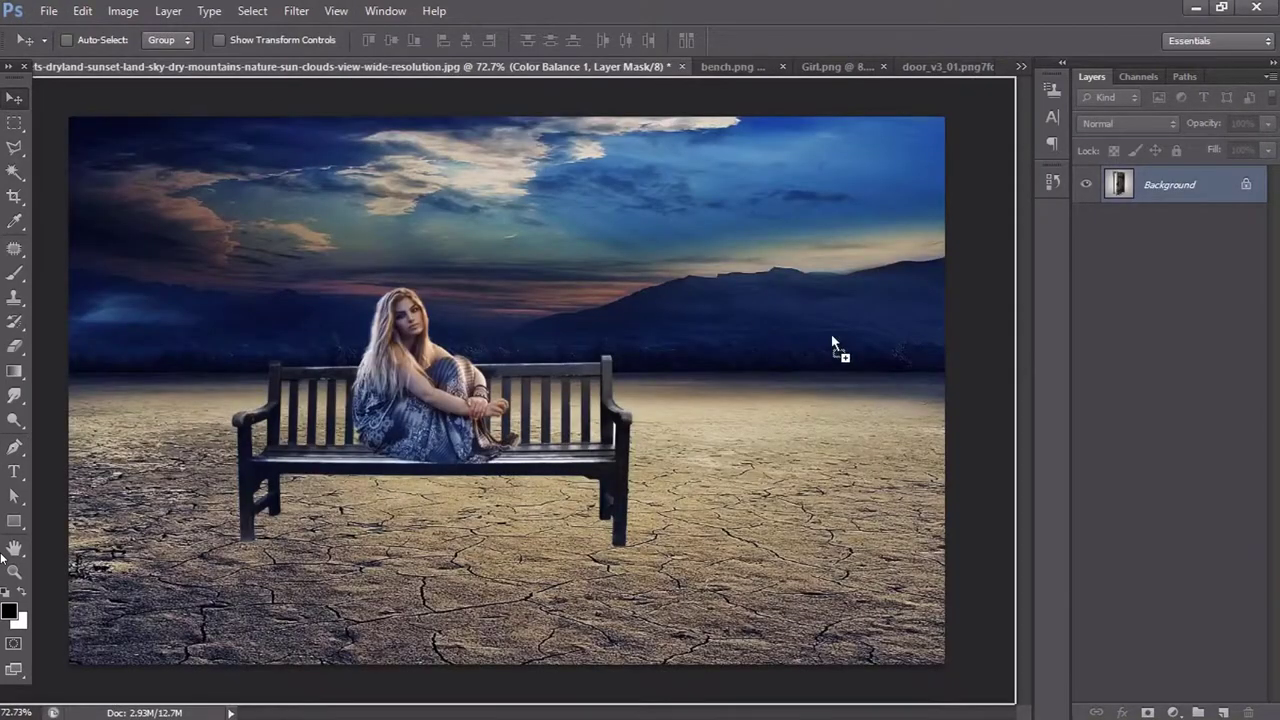
- Scale the door down and stand it on the ground right of the bench
{"action": "scroll", "coordinate": [813, 385], "scroll_direction": "down", "scroll_amount": 3}
{"action": "left_click_drag", "start_coordinate": [660, 380], "coordinate": [642, 370]}
{"action": "key", "text": "ctrl+t"}
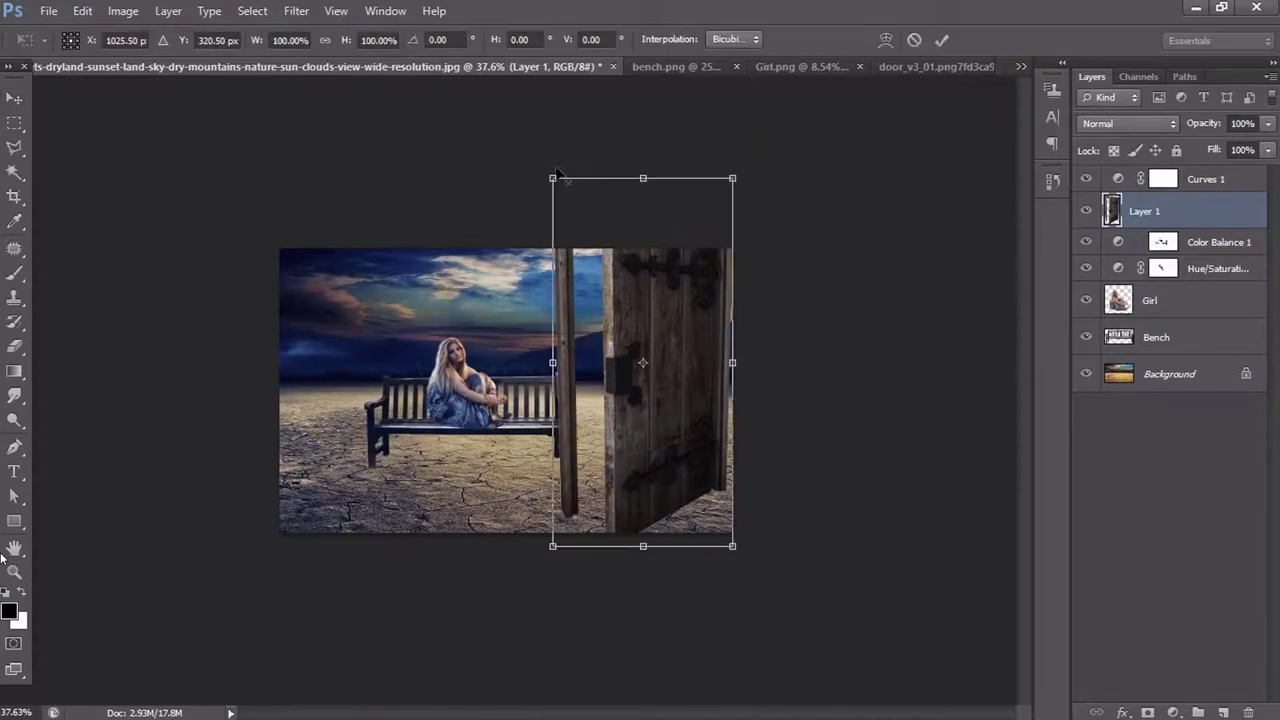
{"action": "mouse_move", "coordinate": [551, 200]}
{"action": "left_mouse_down"}
{"action": "mouse_move", "coordinate": [591, 222]}
{"action": "mouse_move", "coordinate": [596, 252]}
{"action": "left_mouse_up"}
{"action": "scroll", "coordinate": [505, 390], "scroll_direction": "up", "scroll_amount": 3}
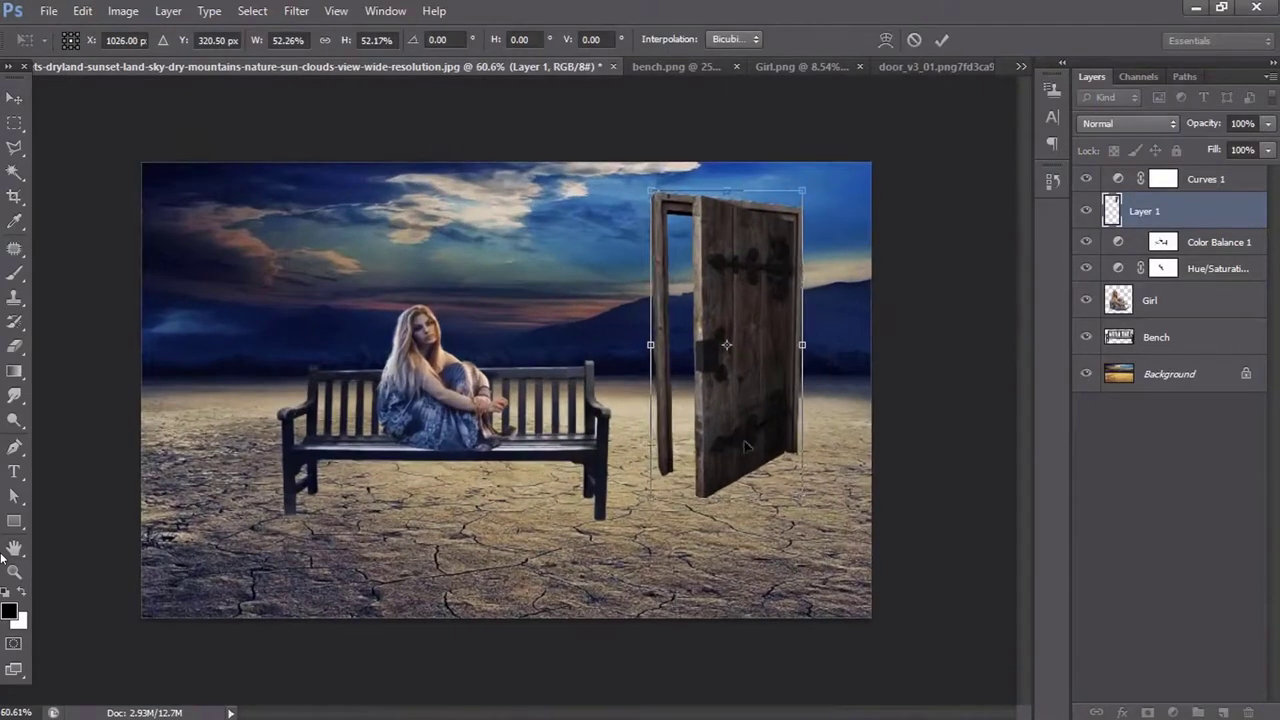
{"action": "left_click_drag", "start_coordinate": [746, 314], "coordinate": [756, 355]}
{"action": "left_click_drag", "start_coordinate": [665, 237], "coordinate": [652, 222]}
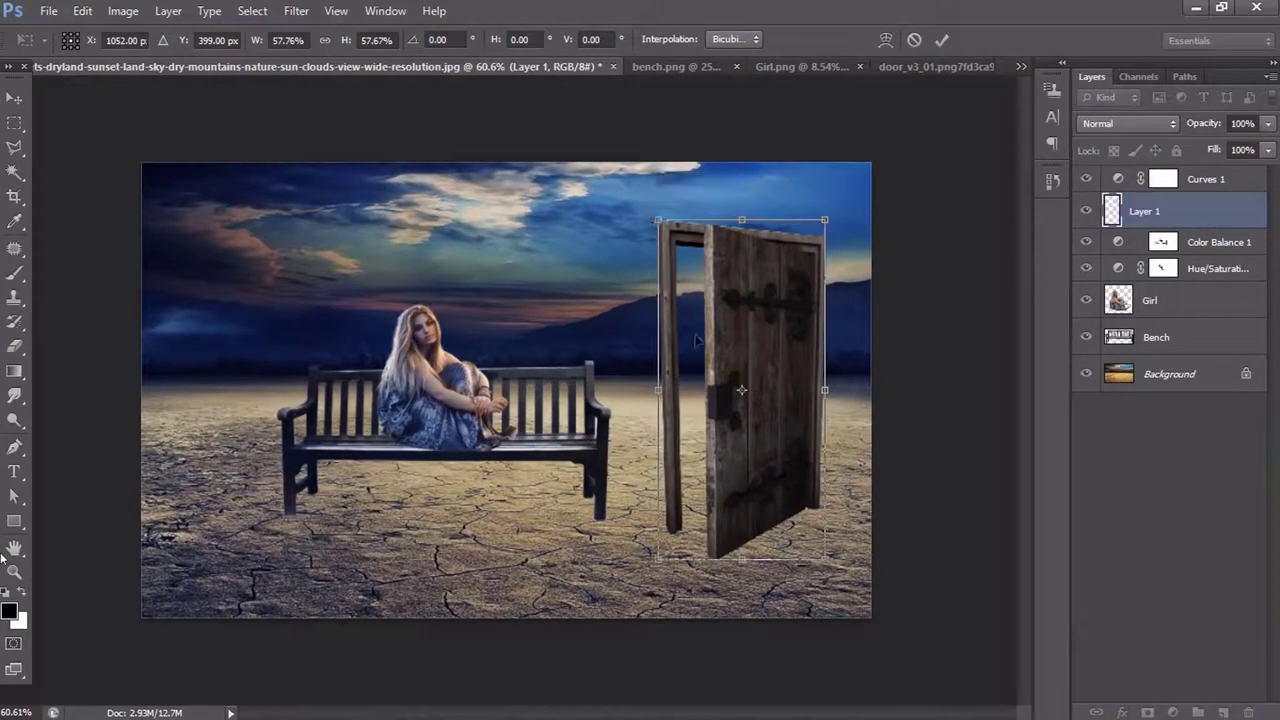
{"action": "left_click_drag", "start_coordinate": [735, 327], "coordinate": [740, 303]}
- Warp the door's corners and edges to match the scene's perspective
{"action": "right_click", "coordinate": [737, 332]}
{"action": "left_click", "coordinate": [771, 474]}
{"action": "left_click_drag", "start_coordinate": [684, 512], "coordinate": [676, 496]}
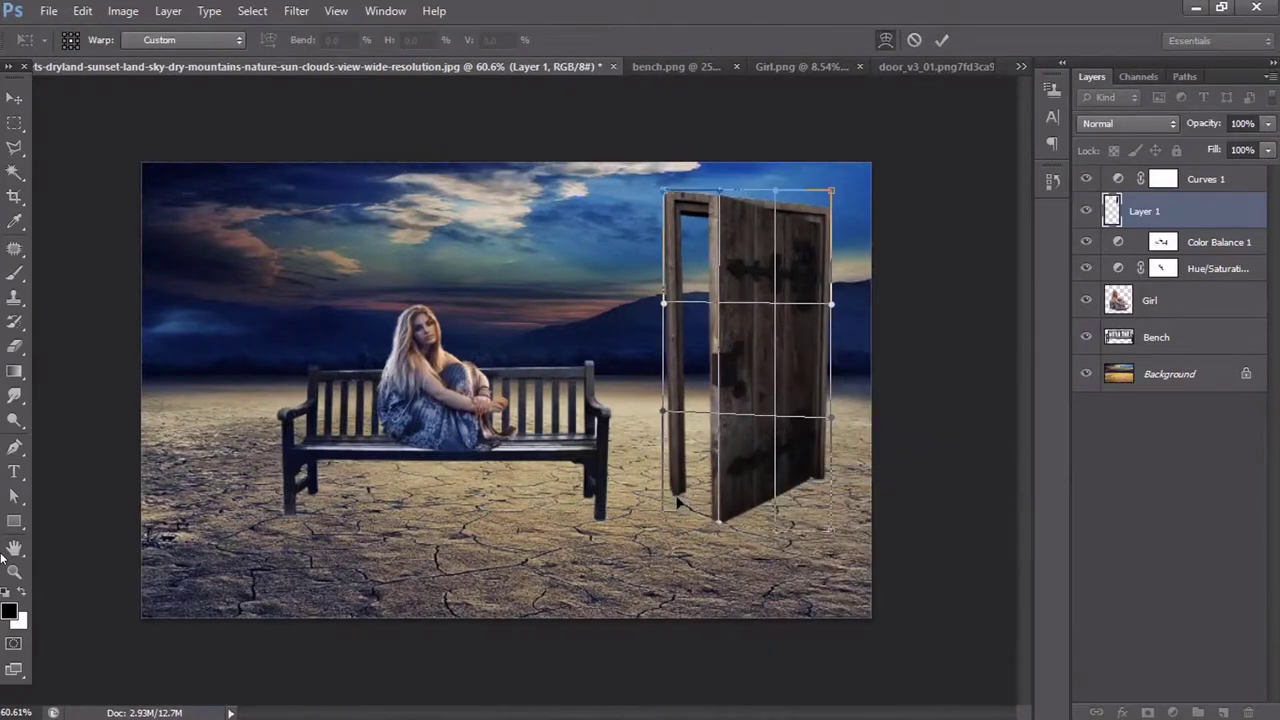
{"action": "left_click_drag", "start_coordinate": [816, 401], "coordinate": [834, 418]}
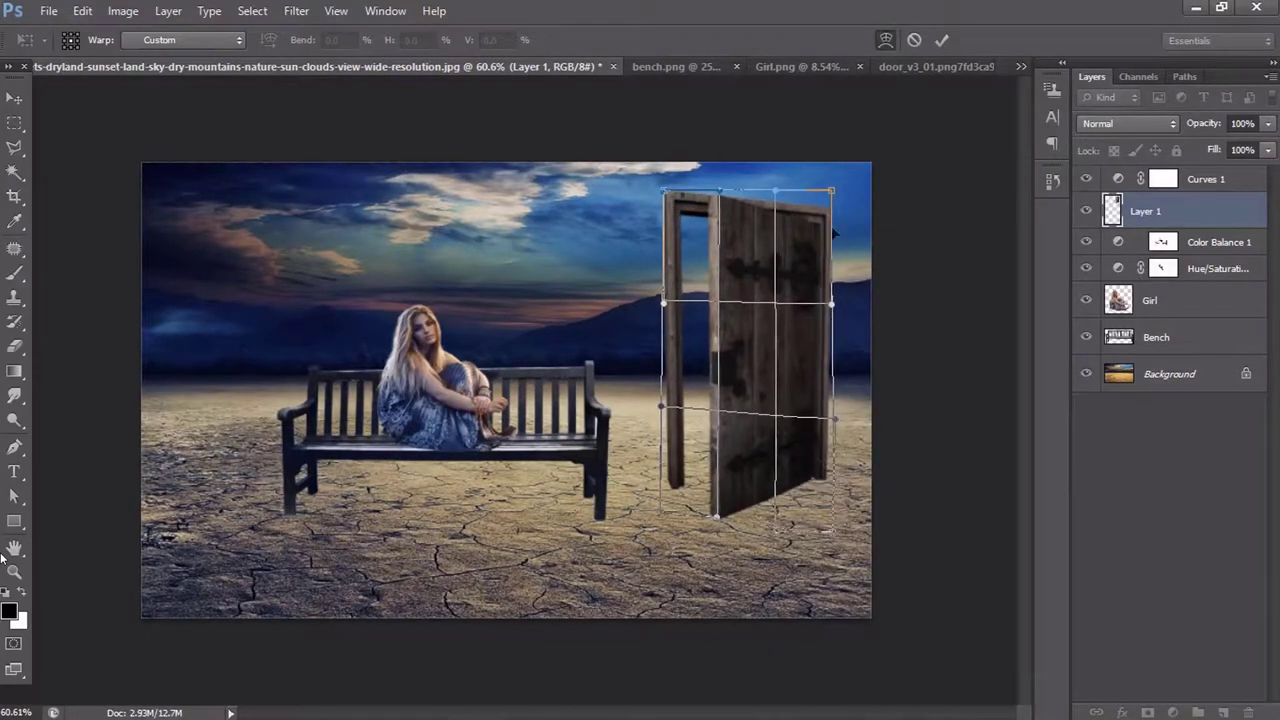
{"action": "left_click_drag", "start_coordinate": [831, 189], "coordinate": [843, 181]}
{"action": "left_click_drag", "start_coordinate": [762, 206], "coordinate": [759, 204]}
{"action": "left_click_drag", "start_coordinate": [824, 472], "coordinate": [832, 488]}
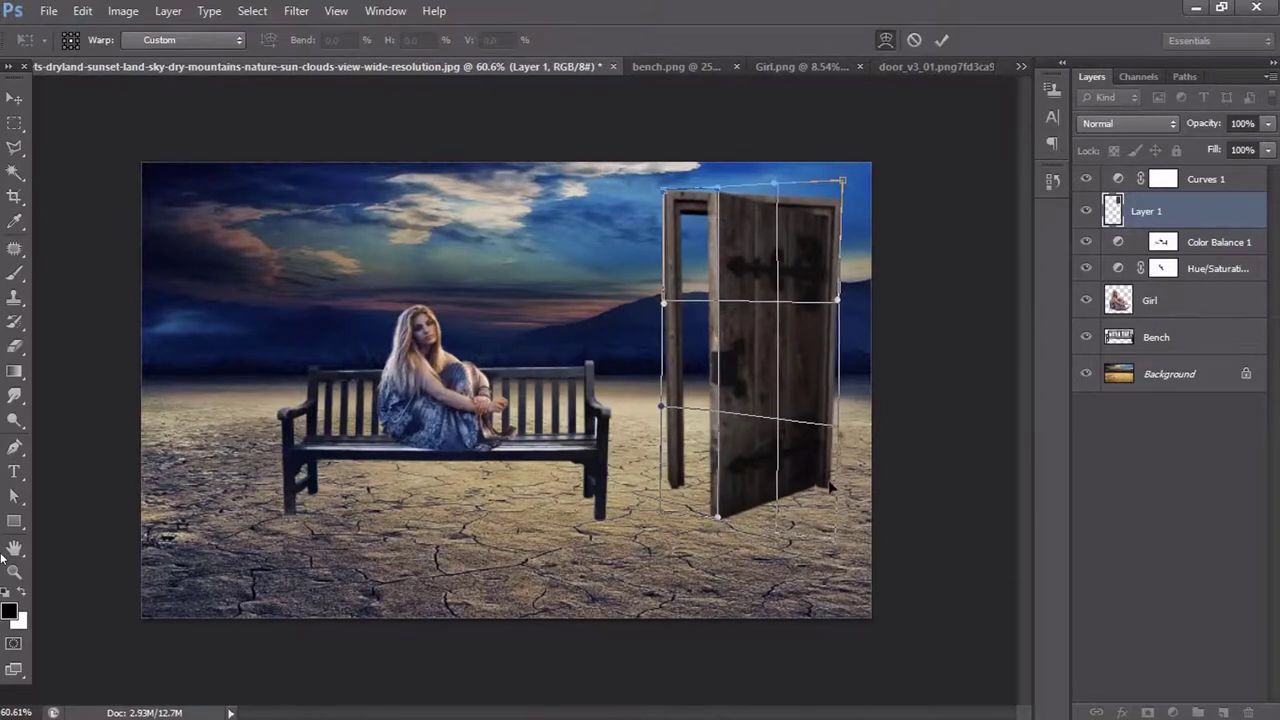
{"action": "key", "text": "Return"}
{"action": "key", "text": "p"}
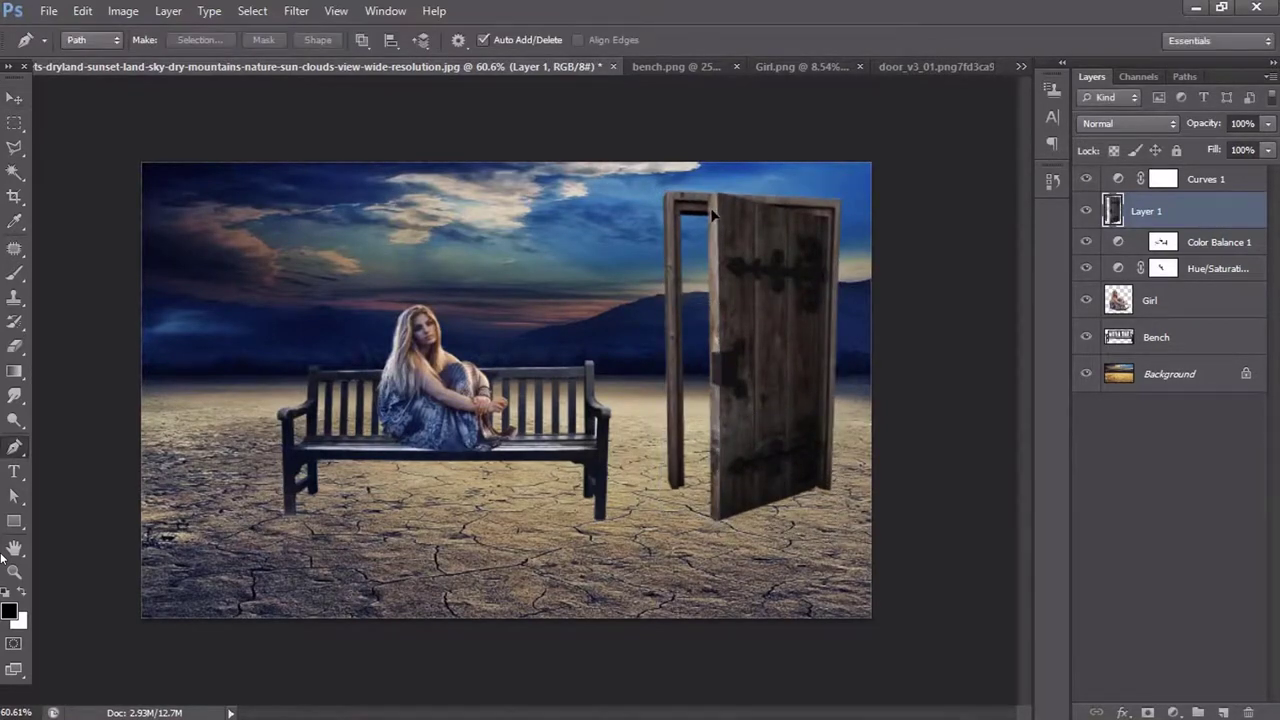
- Warp the door's top-left and upper-right corners again to refine its shape
{"action": "key", "text": "ctrl+t"}
{"action": "right_click", "coordinate": [714, 216]}
{"action": "left_click", "coordinate": [760, 371]}
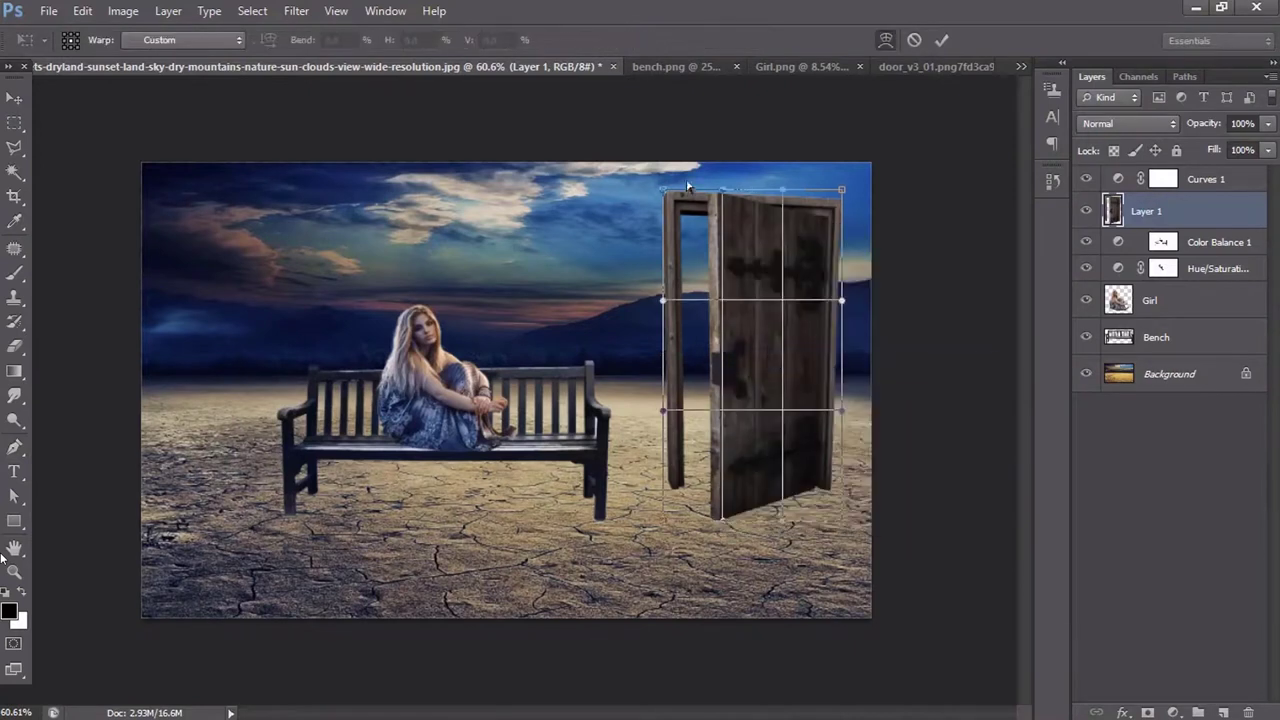
{"action": "left_click_drag", "start_coordinate": [670, 200], "coordinate": [668, 196]}
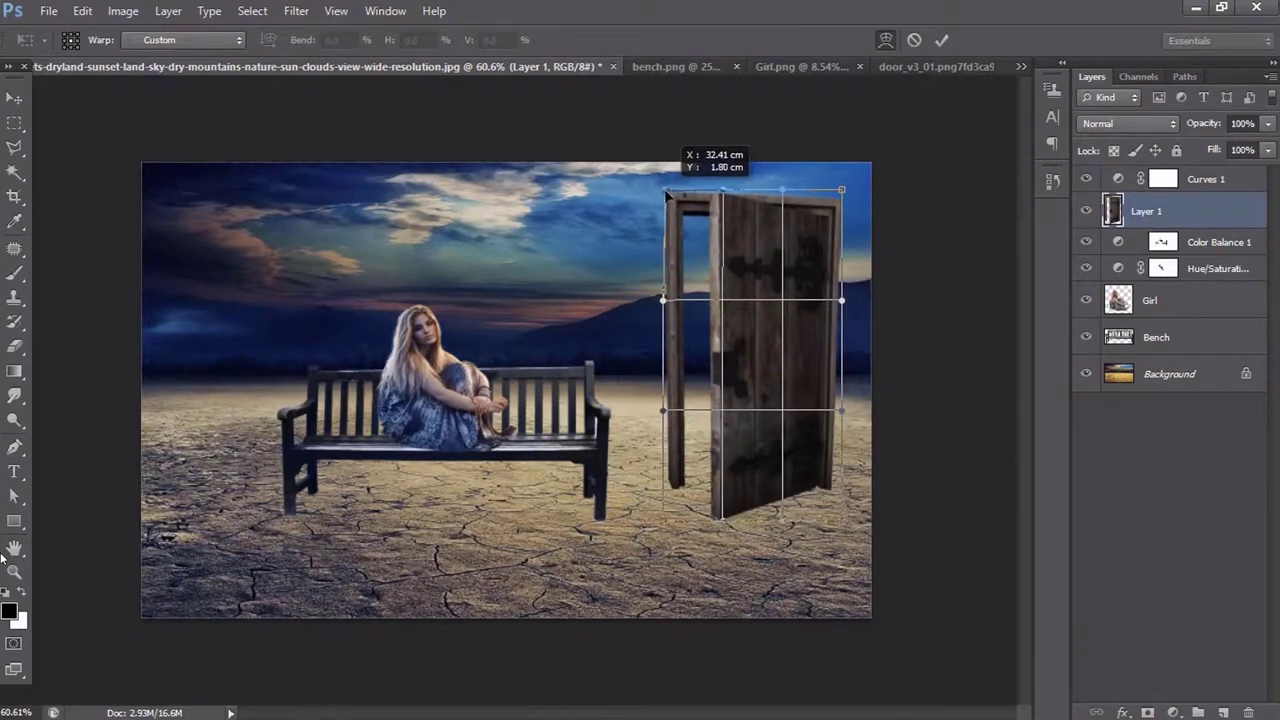
{"action": "left_click_drag", "start_coordinate": [810, 197], "coordinate": [838, 205]}
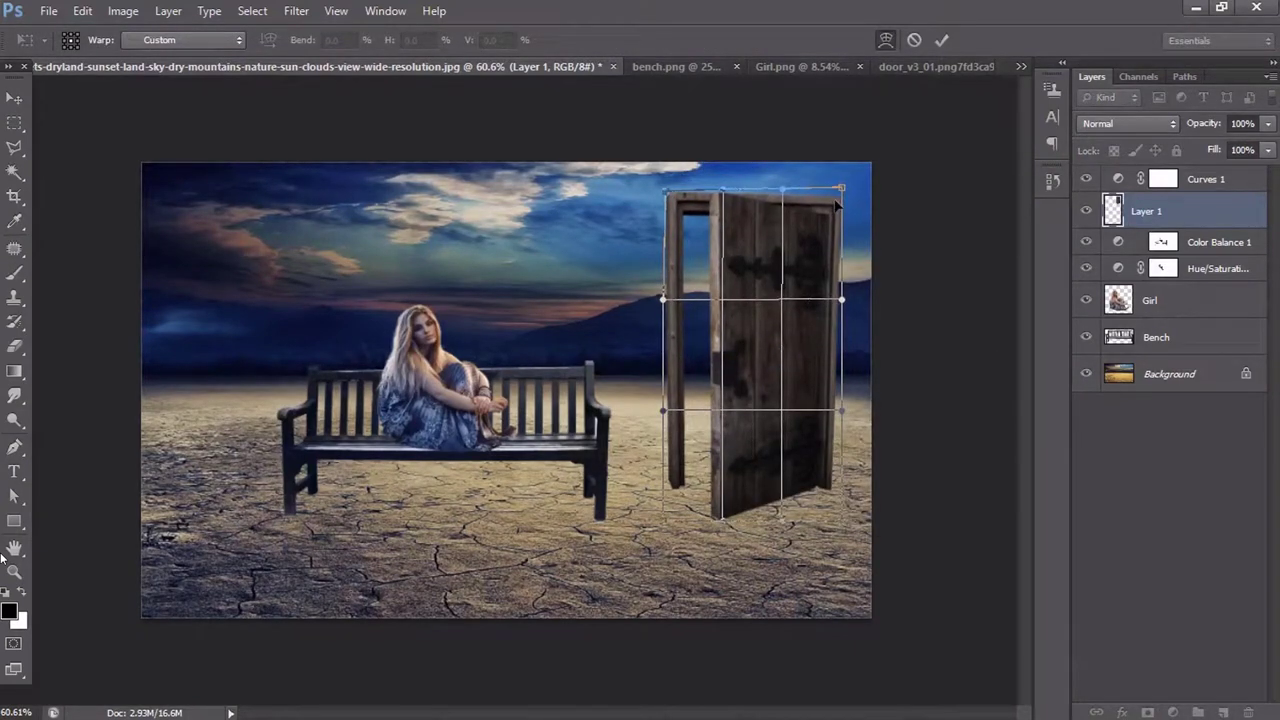
{"action": "key", "text": "Return"}
{"action": "key", "text": "p"}
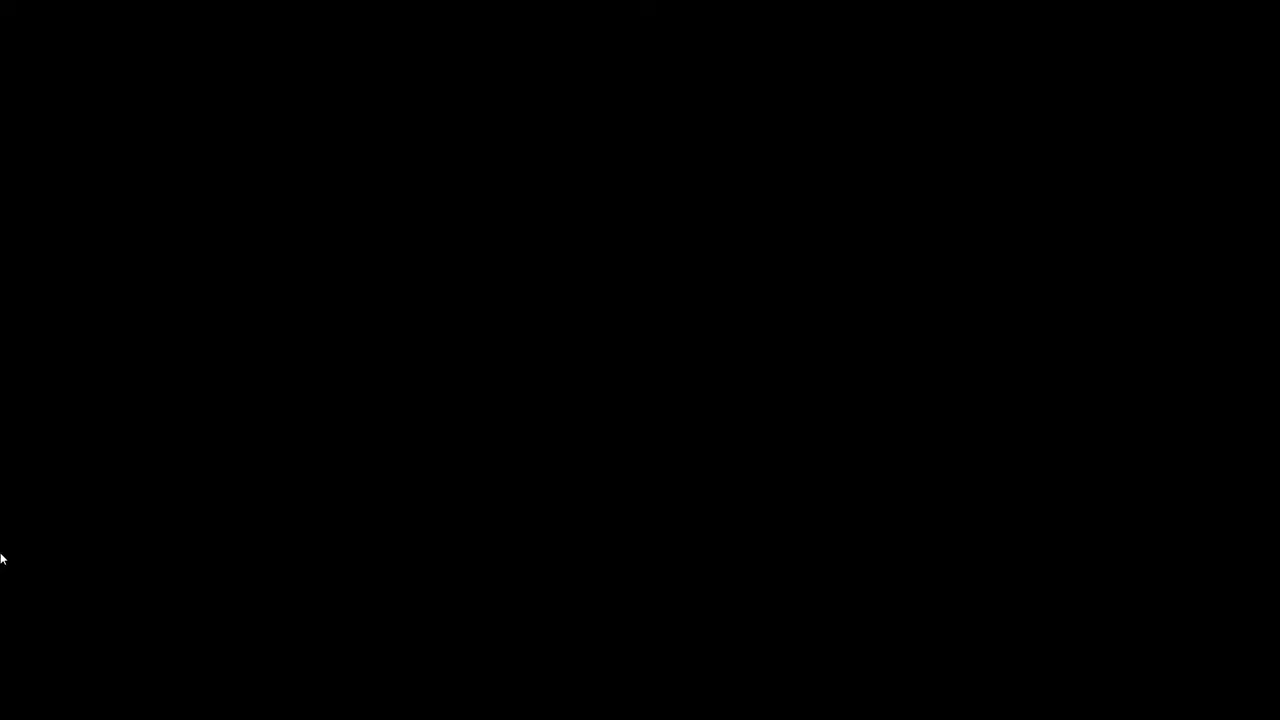
- Outline the gap between the door and its jamb with the Polygonal Lasso
{"action": "key", "text": "l"}
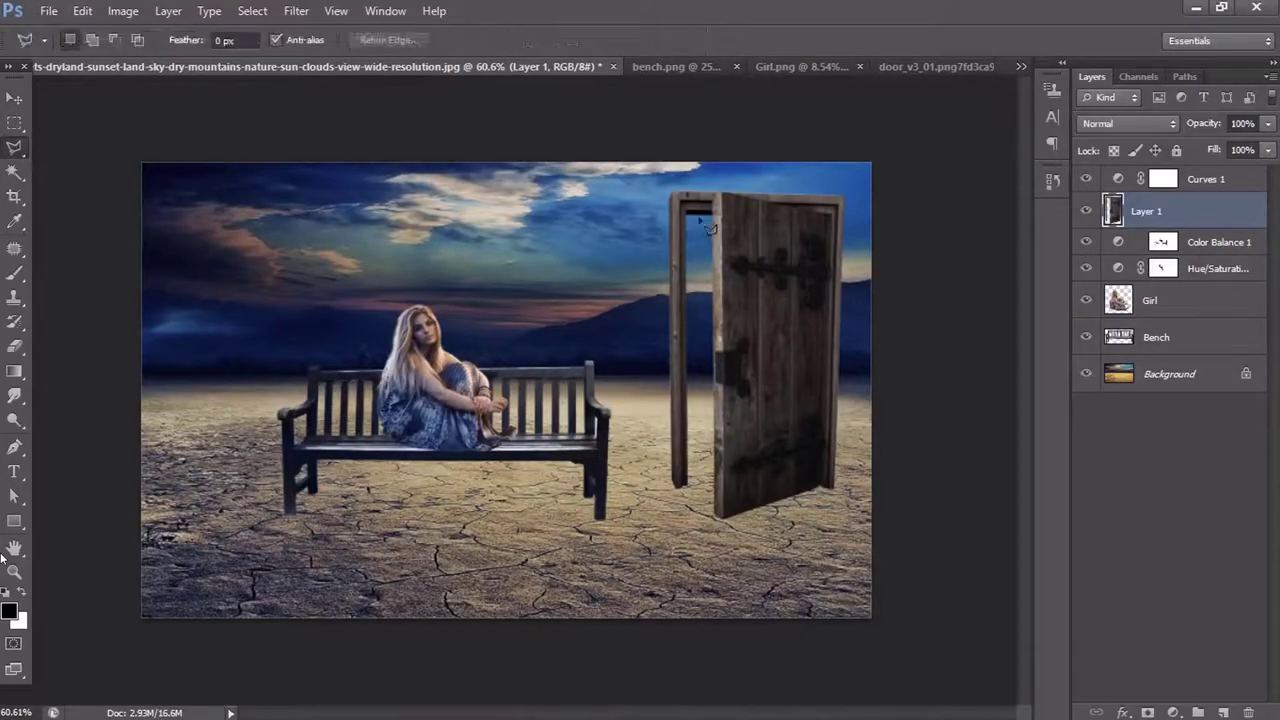
{"action": "scroll", "coordinate": [697, 232], "scroll_direction": "up", "scroll_amount": 3}
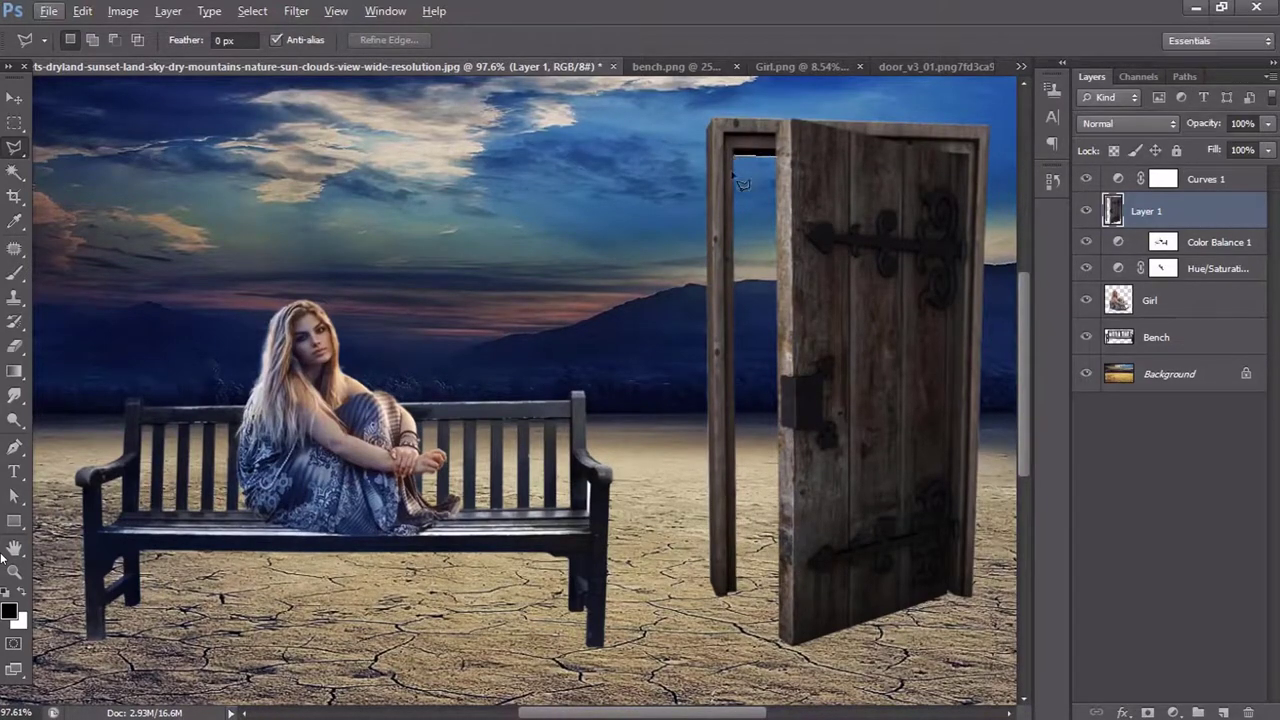
{"action": "left_click", "coordinate": [735, 155]}
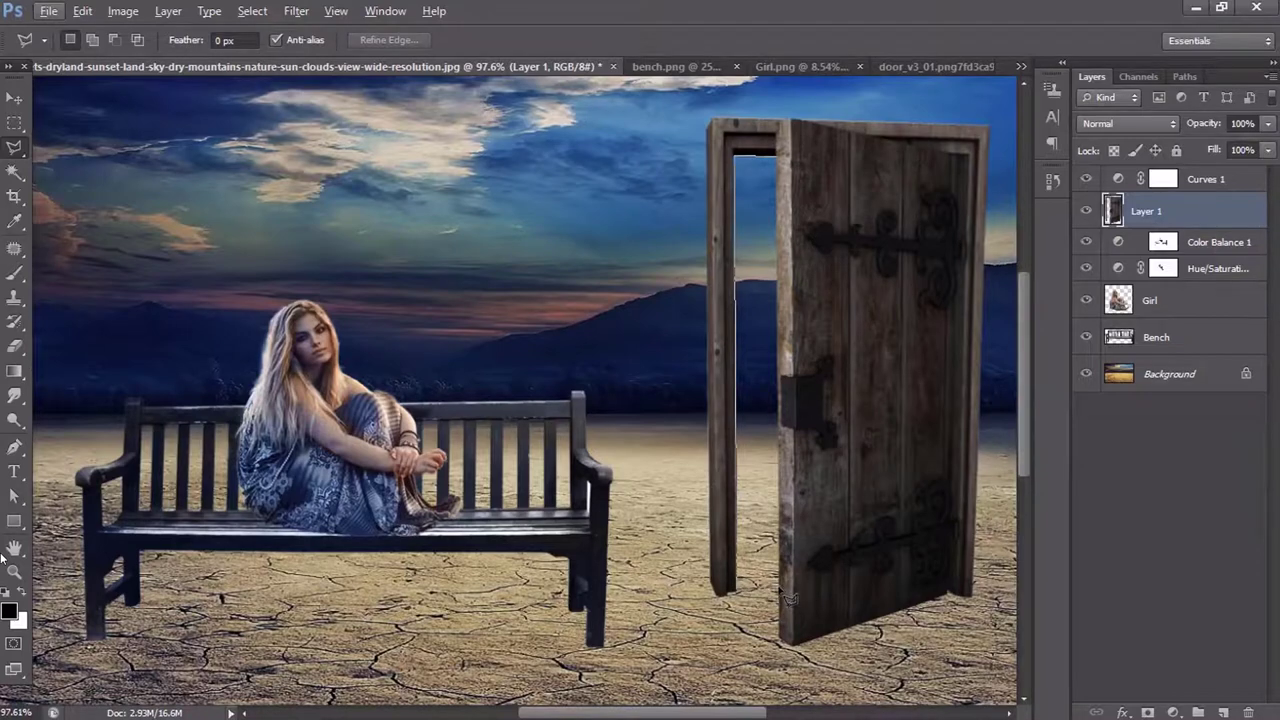
{"action": "left_click", "coordinate": [788, 597]}
{"action": "double_click", "coordinate": [778, 156]}
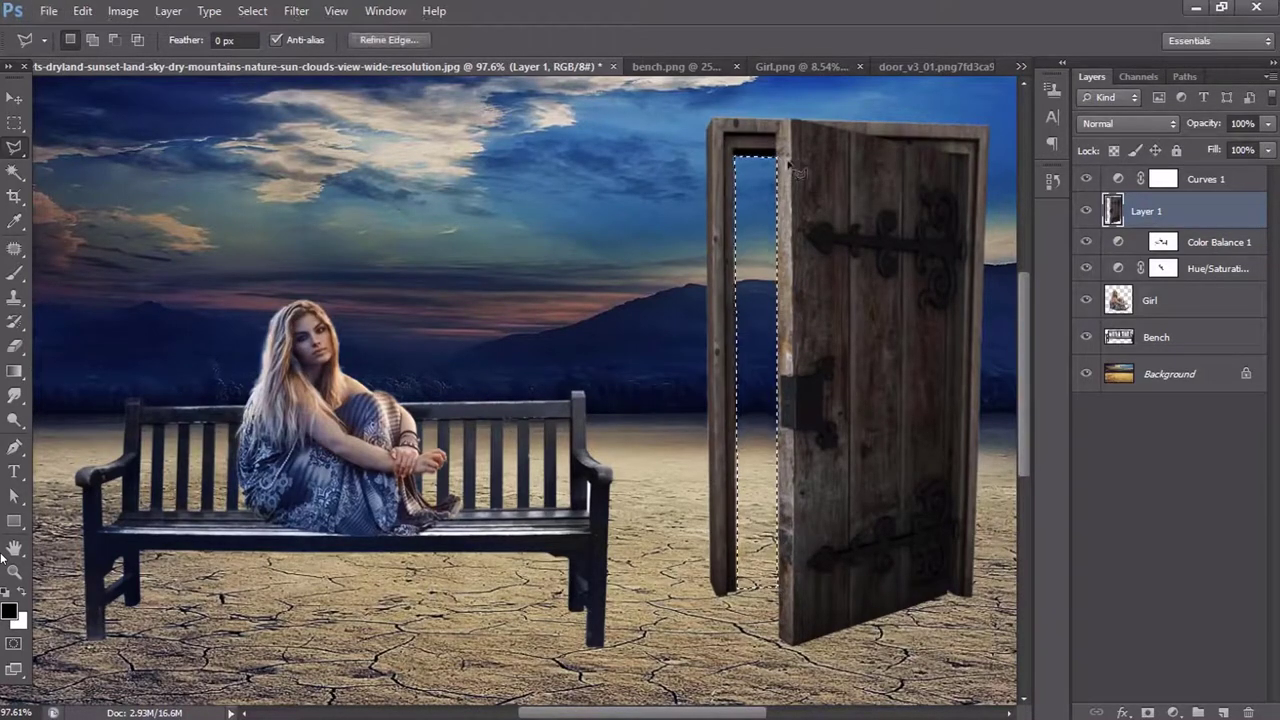
- Fill the gap with white on a new layer, deselect, and bring up the Open dialog
{"action": "left_click", "coordinate": [1224, 712]}
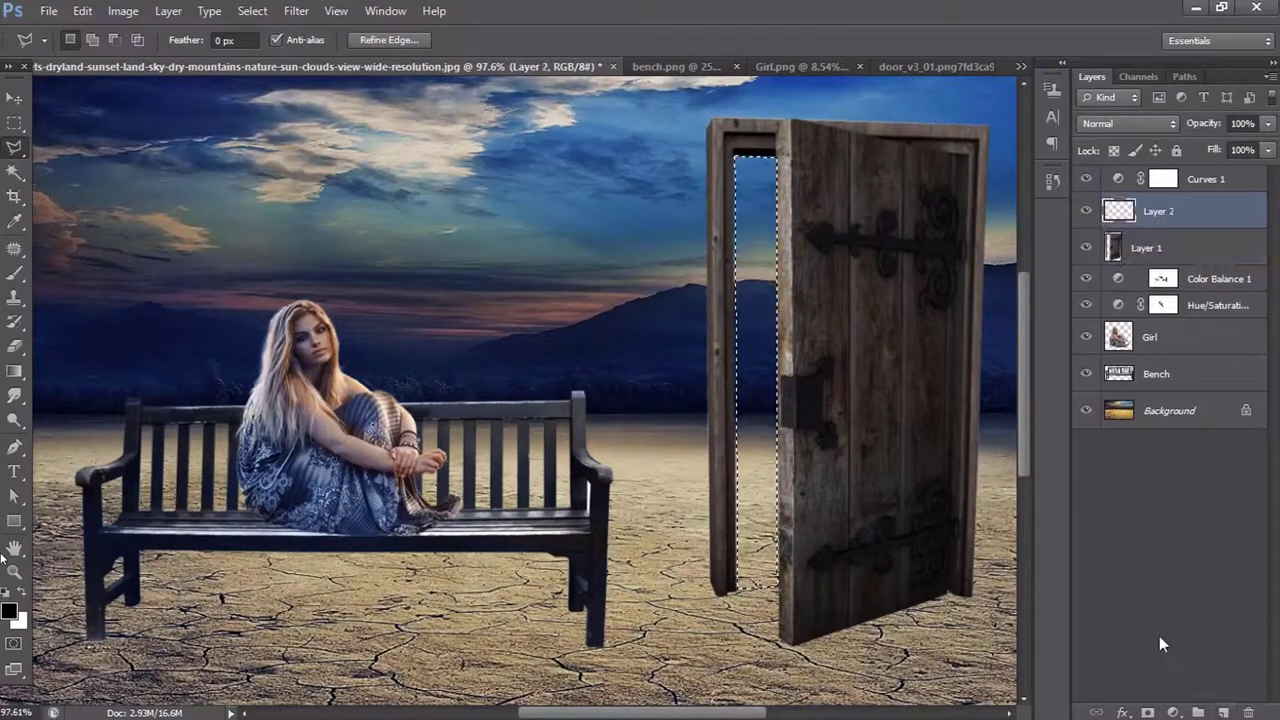
{"action": "key", "text": "x"}
{"action": "key", "text": "alt+BackSpace"}
{"action": "key", "text": "ctrl+d"}
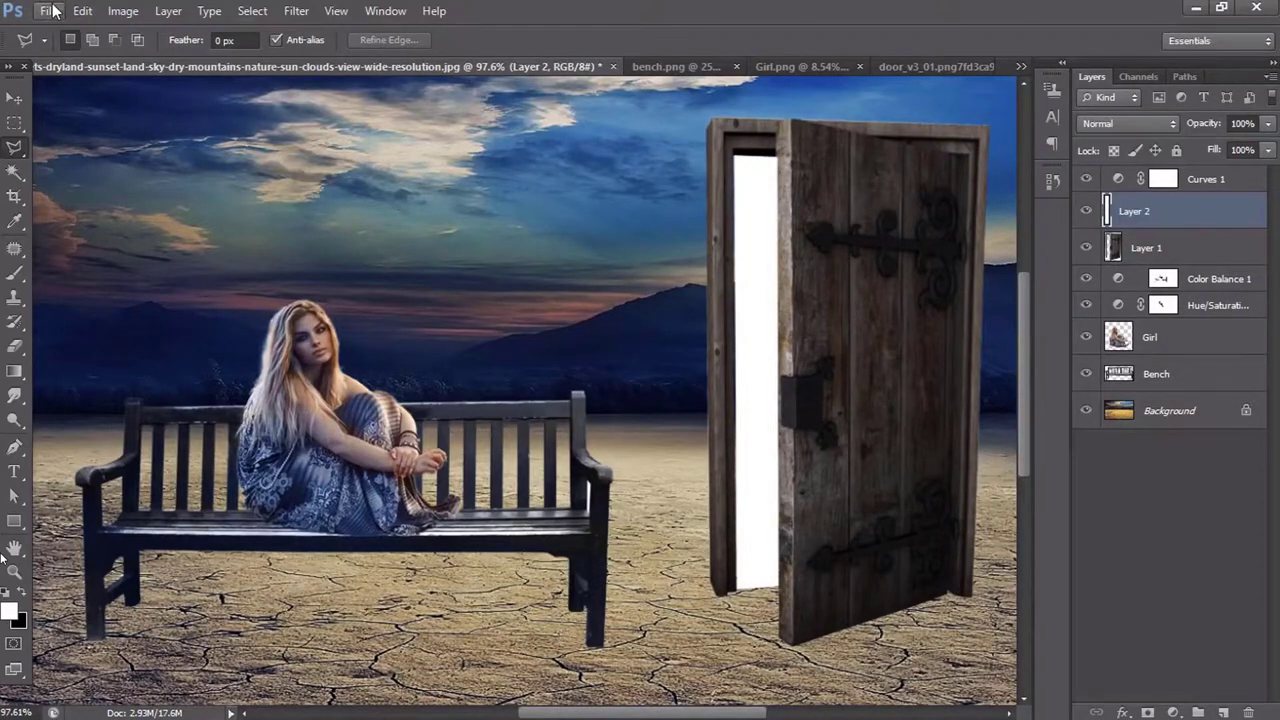
{"action": "left_click", "coordinate": [48, 10]}
{"action": "left_click", "coordinate": [70, 47]}
- Open clouds-01, drag it into the desert composite and scale it down
{"action": "scroll", "coordinate": [718, 470], "scroll_direction": "up", "scroll_amount": 2}
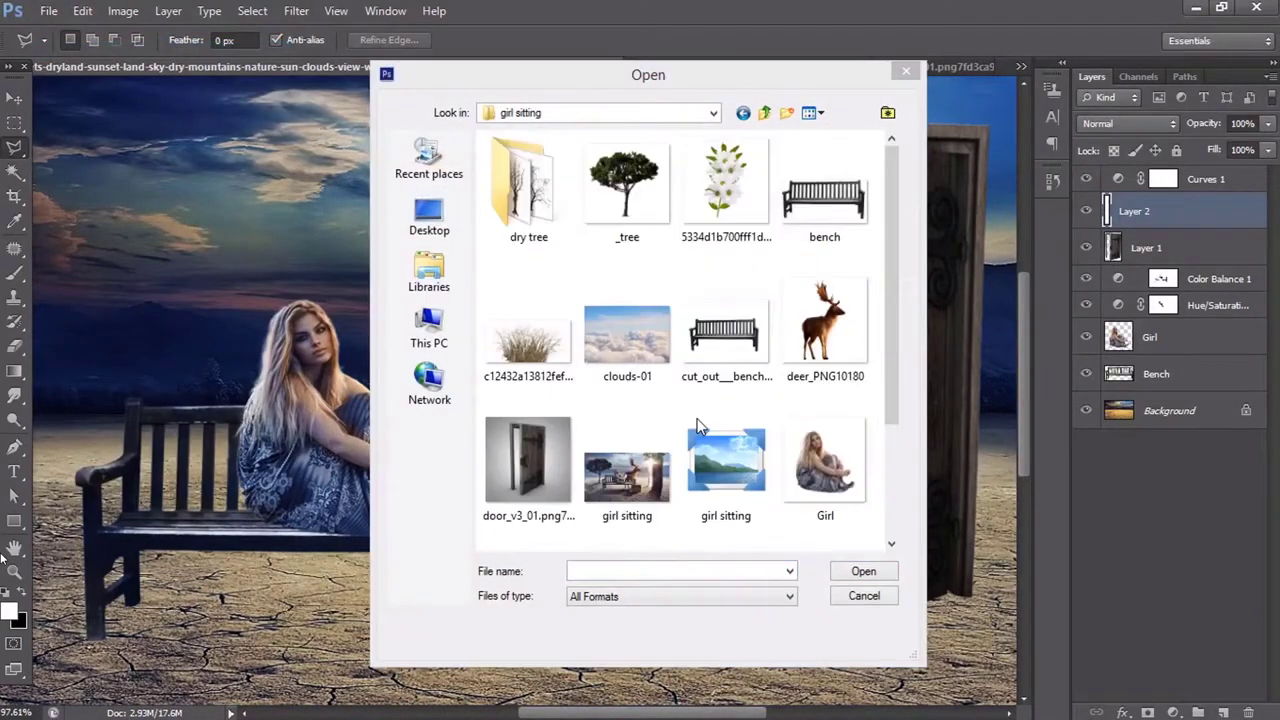
{"action": "double_click", "coordinate": [622, 316]}
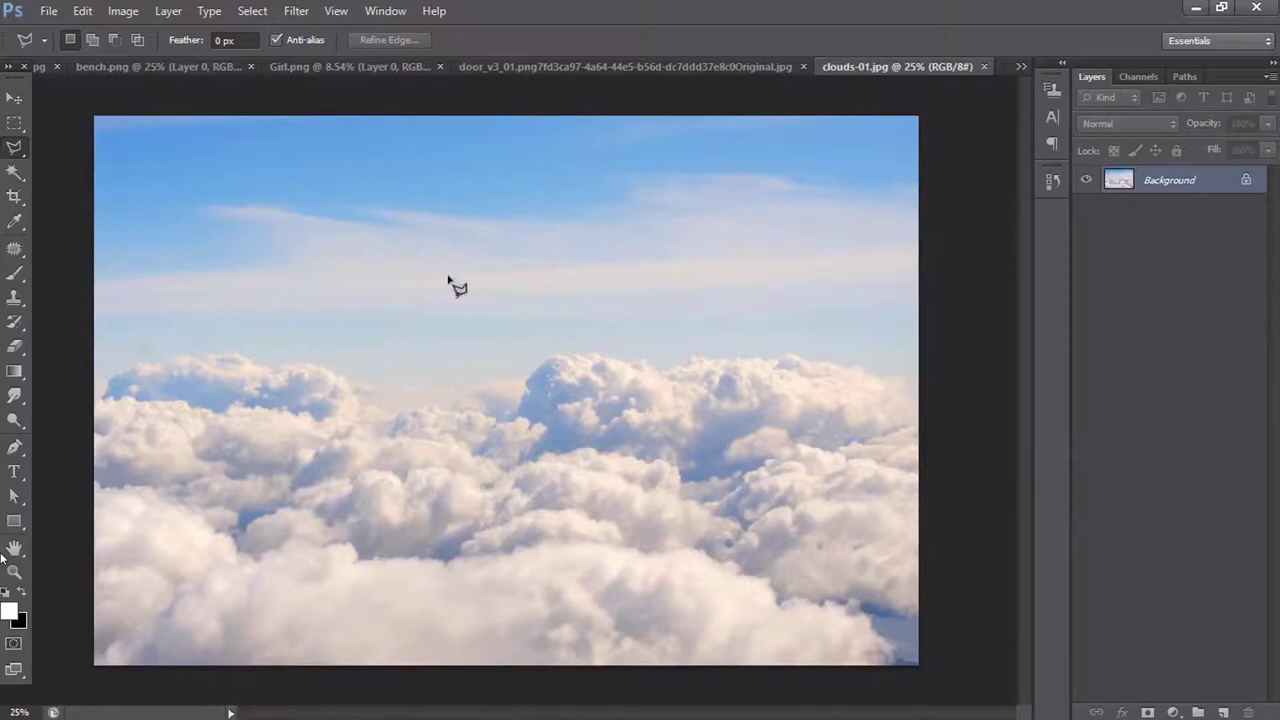
{"action": "key", "text": "v"}
{"action": "mouse_move", "coordinate": [229, 276]}
{"action": "left_mouse_down"}
{"action": "mouse_move", "coordinate": [84, 96]}
{"action": "mouse_move", "coordinate": [708, 437]}
{"action": "left_mouse_up"}
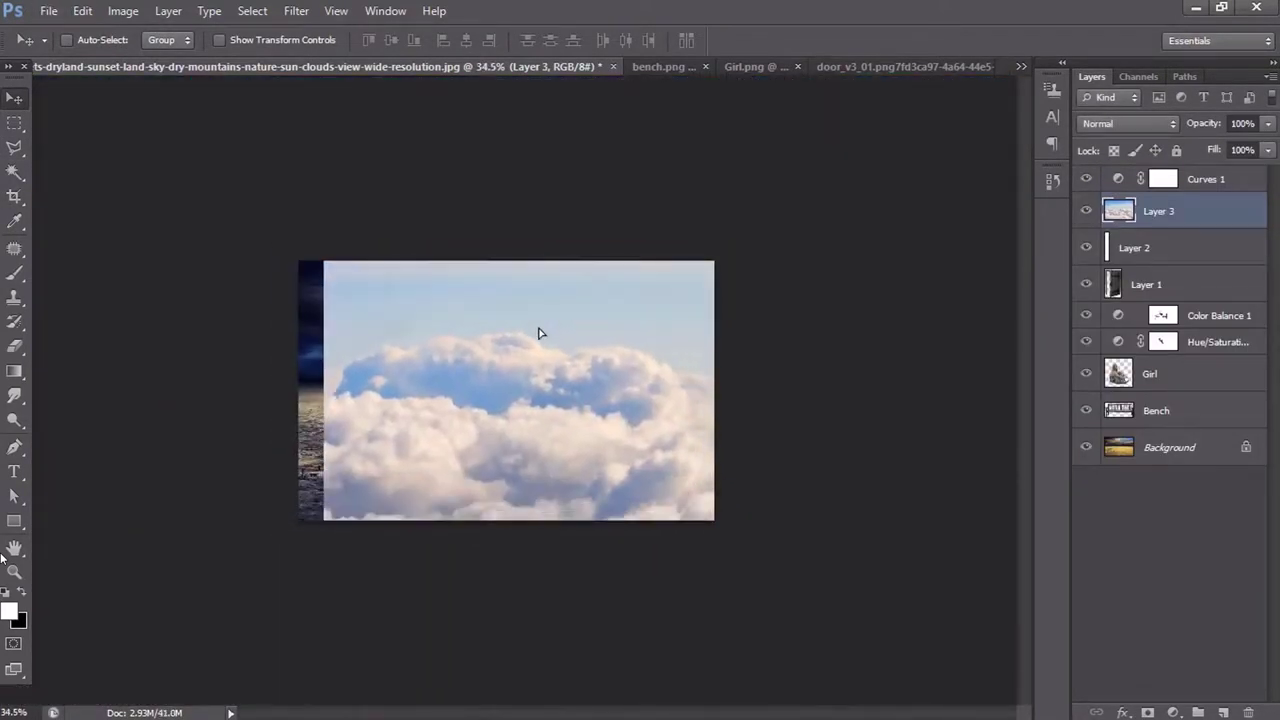
{"action": "key", "text": "ctrl+t"}
{"action": "key", "text": "ctrl+minus"}
{"action": "mouse_move", "coordinate": [402, 176]}
{"action": "left_mouse_down"}
{"action": "mouse_move", "coordinate": [604, 311]}
{"action": "mouse_move", "coordinate": [577, 211]}
{"action": "left_mouse_up"}
{"action": "scroll", "coordinate": [604, 311], "scroll_direction": "up", "scroll_amount": 5}
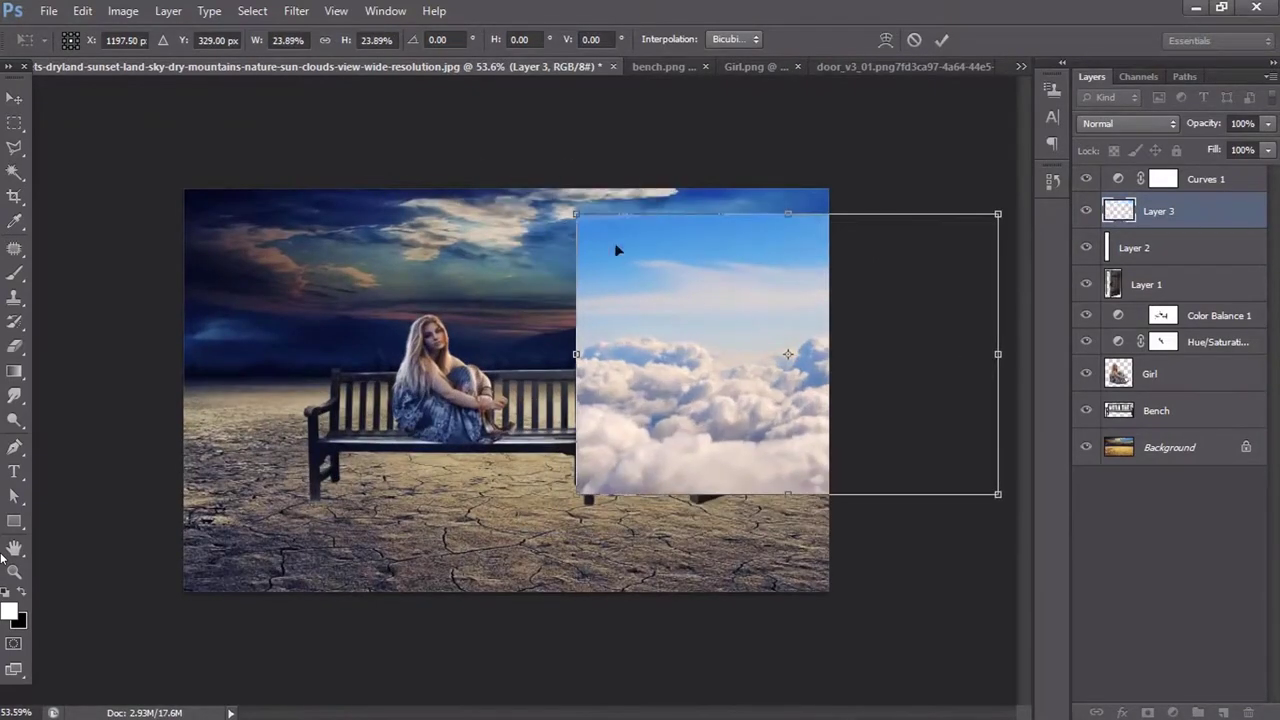
{"action": "key", "text": "Return"}
- Copy the clouds inside the white door-gap selection to a new layer and delete Layer 3
{"action": "right_click", "coordinate": [1107, 248]}
{"action": "left_click", "coordinate": [1068, 306]}
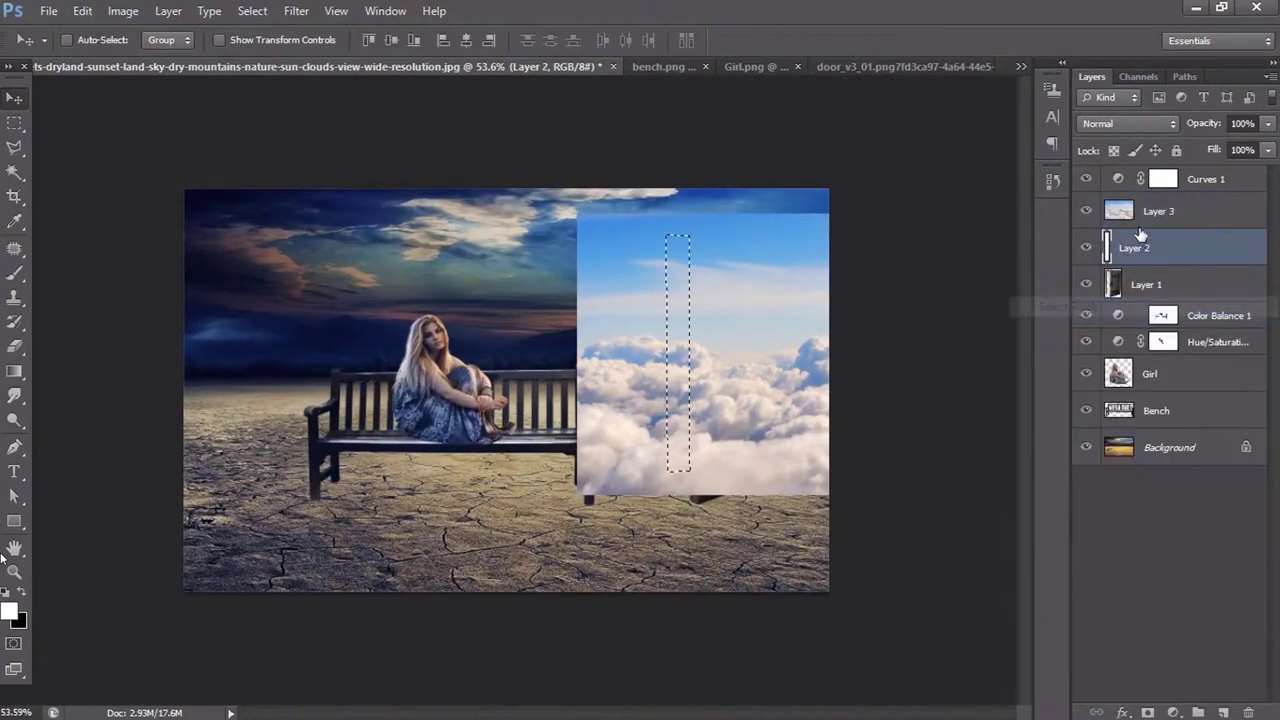
{"action": "left_click", "coordinate": [1158, 211]}
{"action": "right_click", "coordinate": [1150, 213]}
{"action": "key", "text": "Escape"}
{"action": "left_click", "coordinate": [168, 11]}
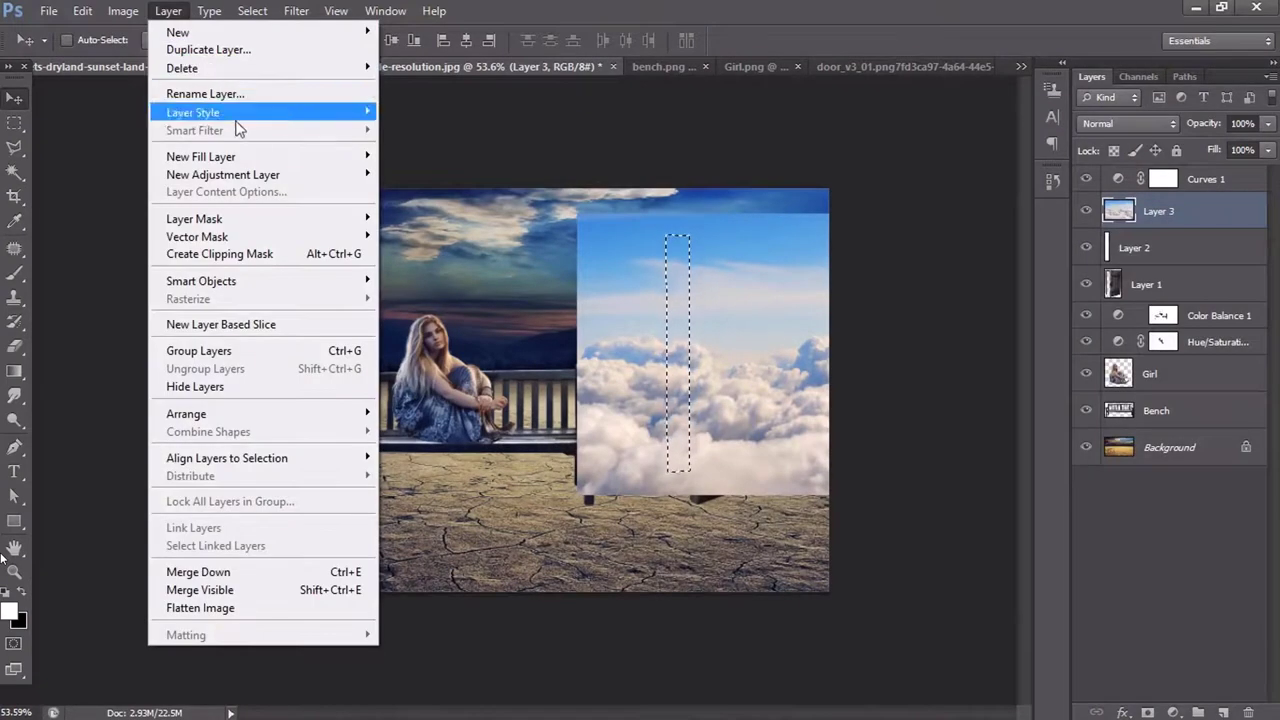
{"action": "left_click", "coordinate": [172, 11]}
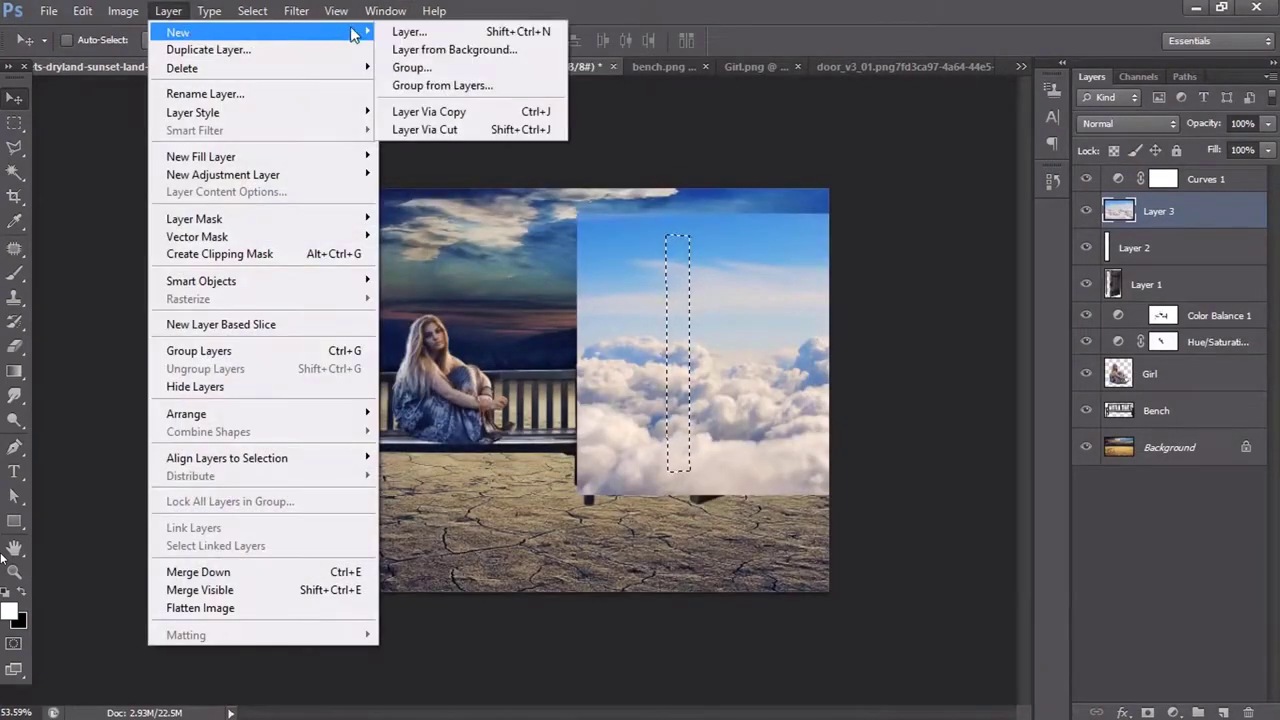
{"action": "left_click", "coordinate": [440, 115]}
{"action": "left_click", "coordinate": [1158, 249]}
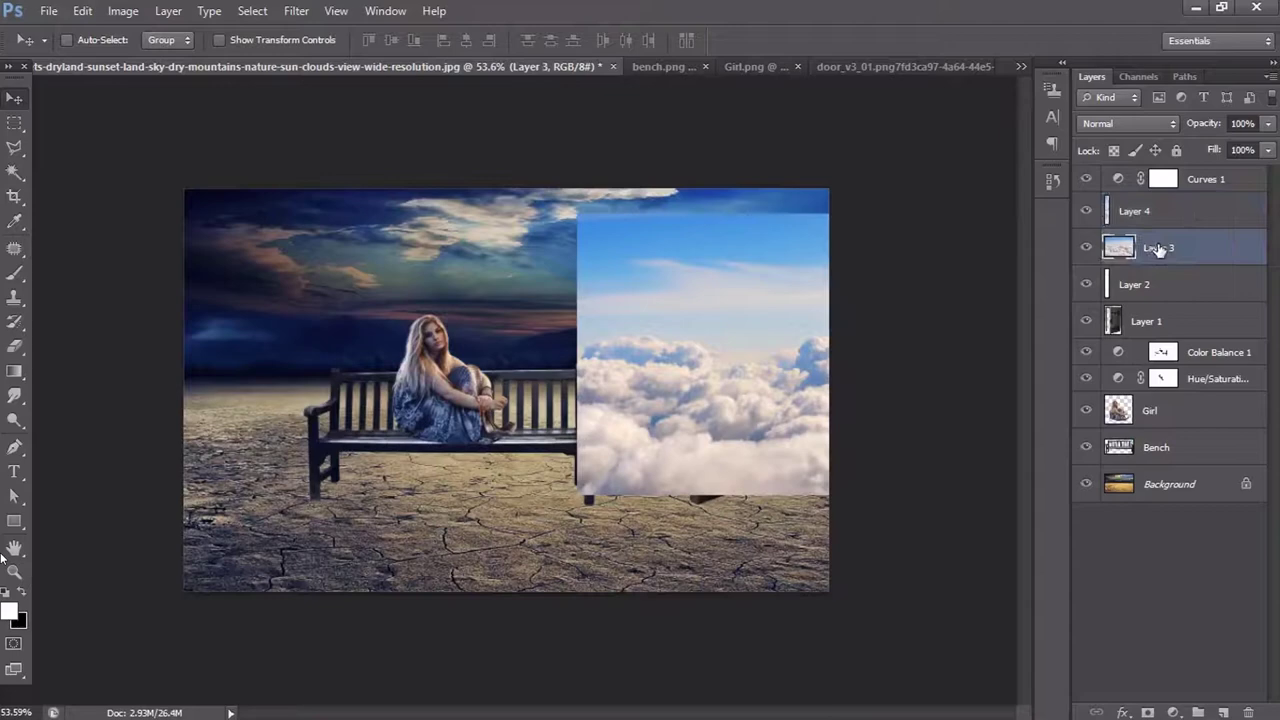
{"action": "left_click", "coordinate": [1248, 712]}
{"action": "left_click", "coordinate": [560, 288]}
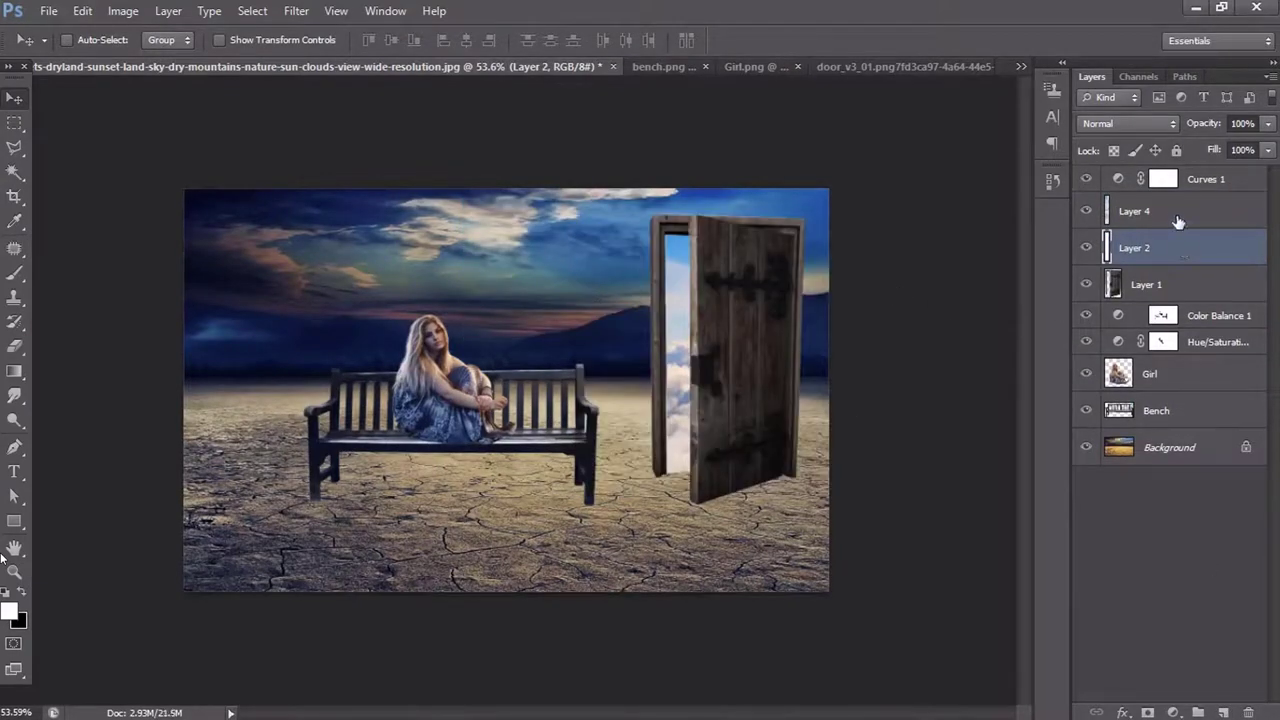
- Delete the white door-gap layer, rename Layer 4 to Cloud, and add an empty layer
{"action": "left_click", "coordinate": [1113, 213]}
{"action": "right_click", "coordinate": [1108, 215]}
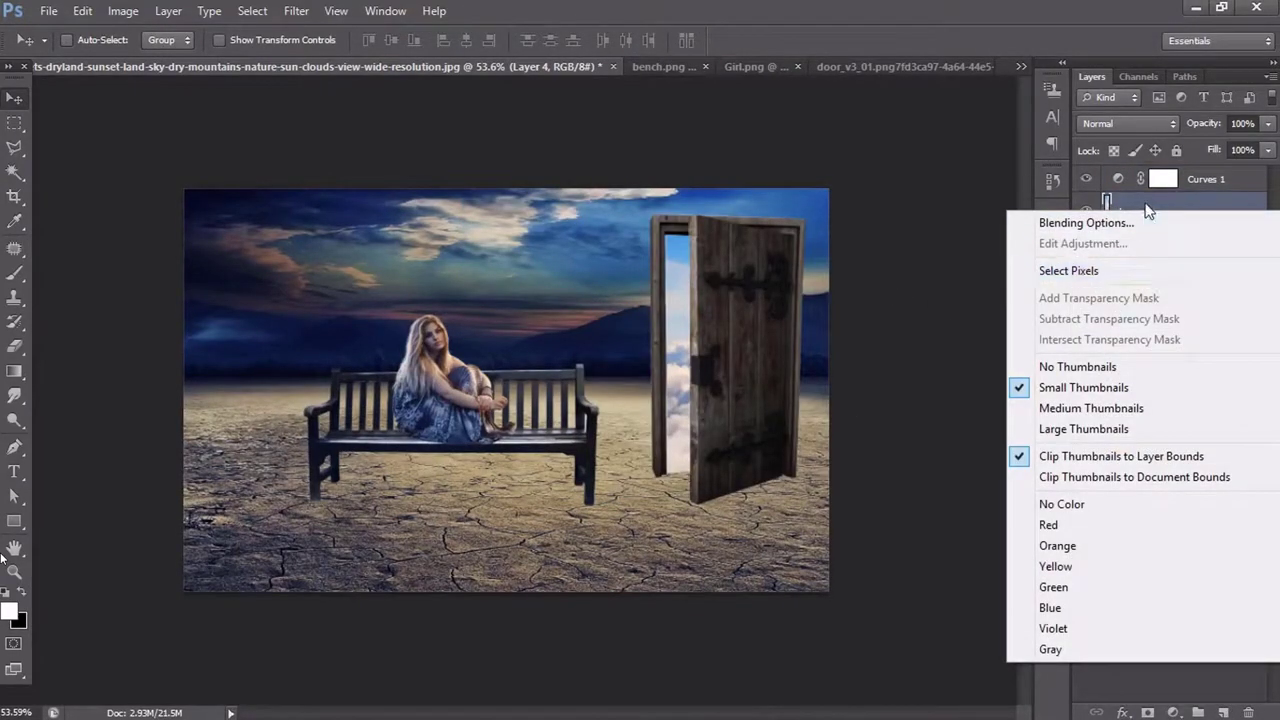
{"action": "left_click", "coordinate": [1140, 250]}
{"action": "key", "text": "Delete"}
{"action": "double_click", "coordinate": [1135, 213]}
{"action": "type", "text": "Cloud"}
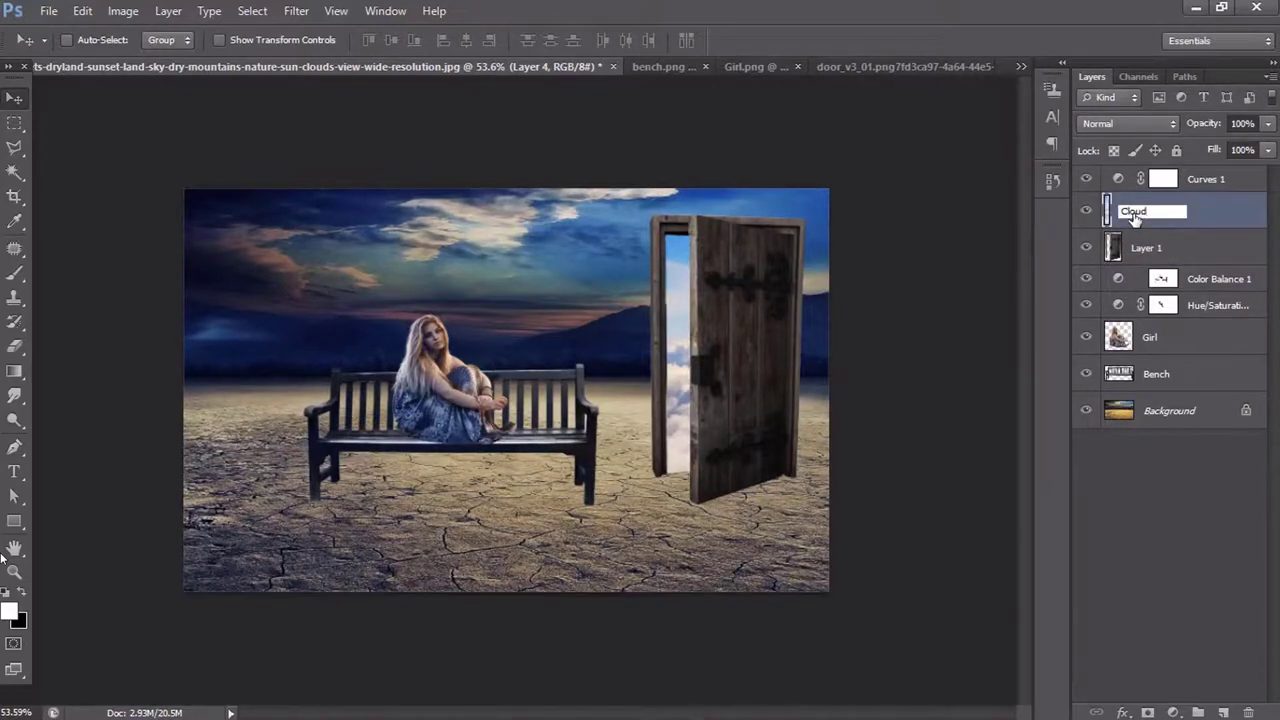
{"action": "key", "text": "Return"}
{"action": "left_click", "coordinate": [1222, 712]}
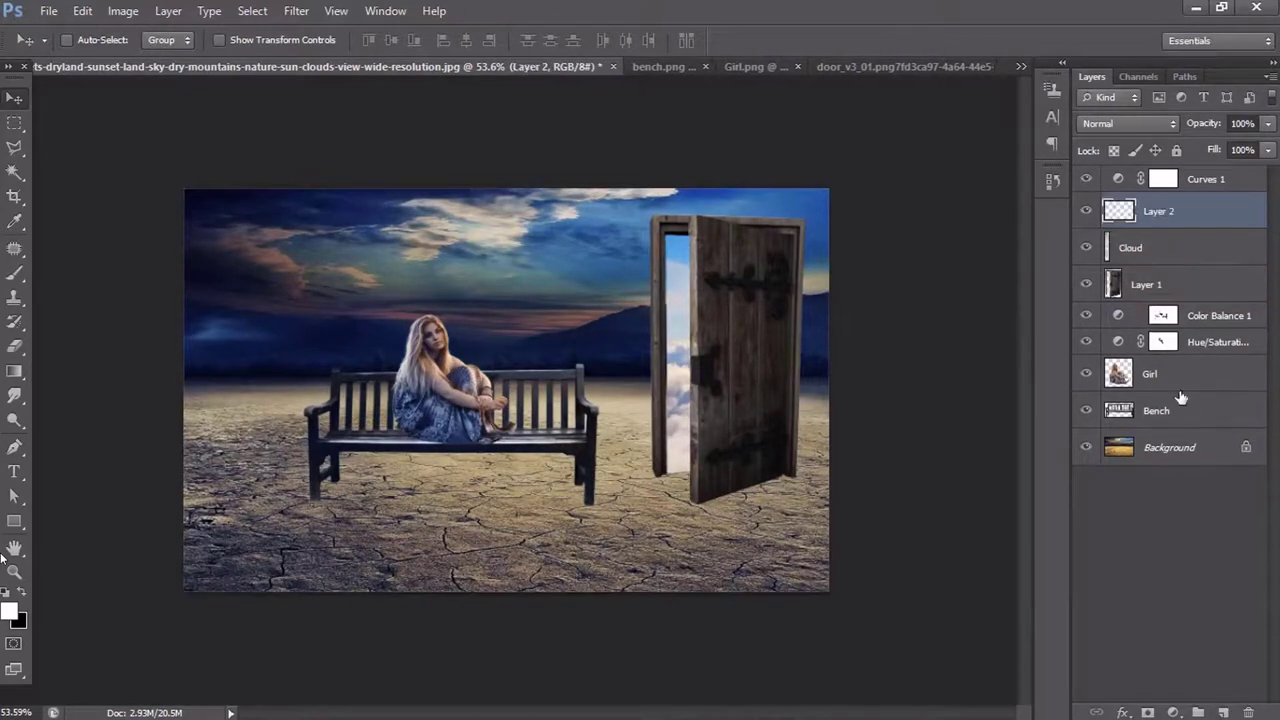
- Load the Cloud layer's pixels as a selection with empty Layer 2 targeted
{"action": "right_click", "coordinate": [1105, 252]}
{"action": "key", "text": "Escape"}
{"action": "right_click", "coordinate": [1108, 245]}
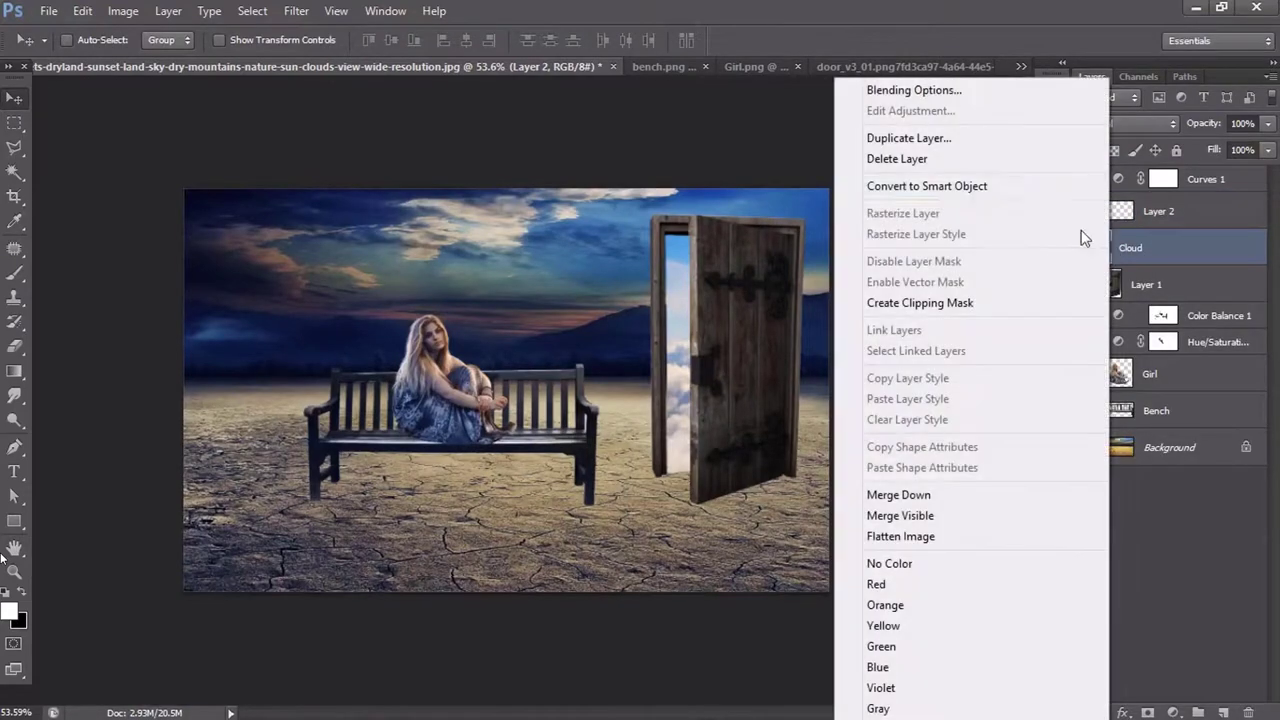
{"action": "left_click", "coordinate": [1113, 255]}
{"action": "right_click", "coordinate": [1105, 252]}
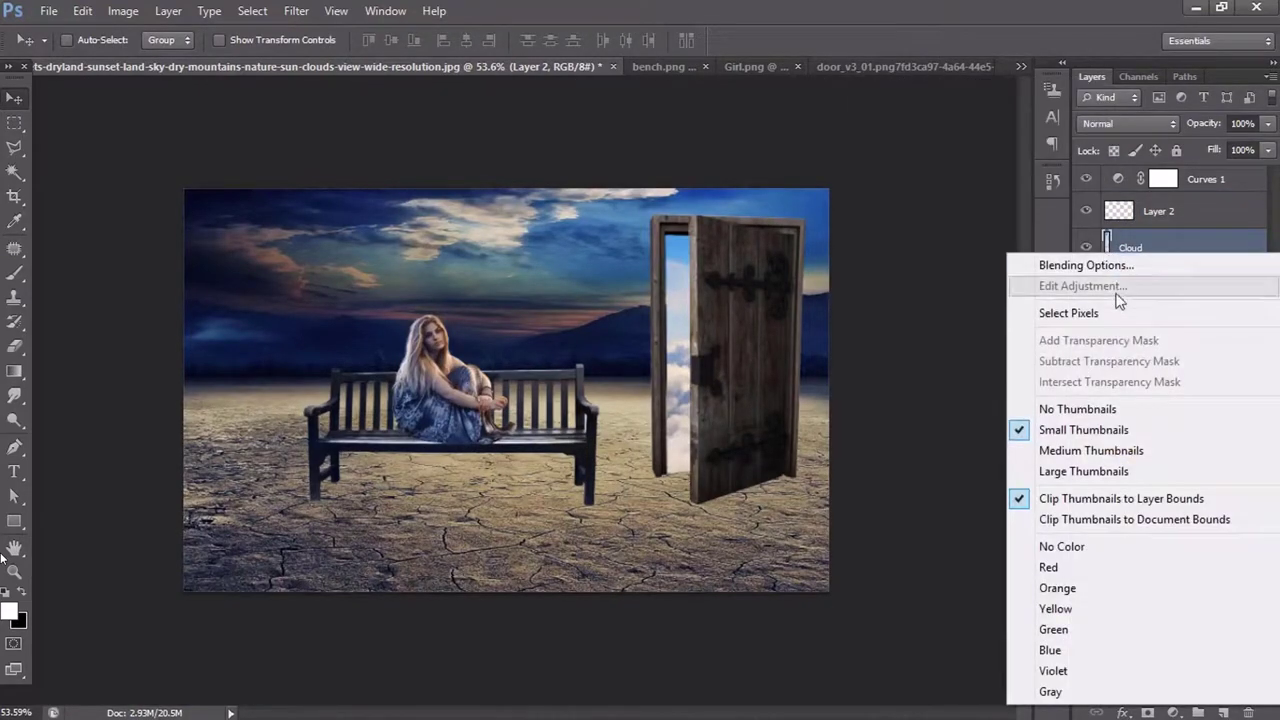
{"action": "left_click", "coordinate": [1112, 314]}
{"action": "left_click", "coordinate": [1158, 211]}
- Feather the selection 20 px, fill it white, deselect, and duplicate the glow layer
{"action": "left_click", "coordinate": [240, 10]}
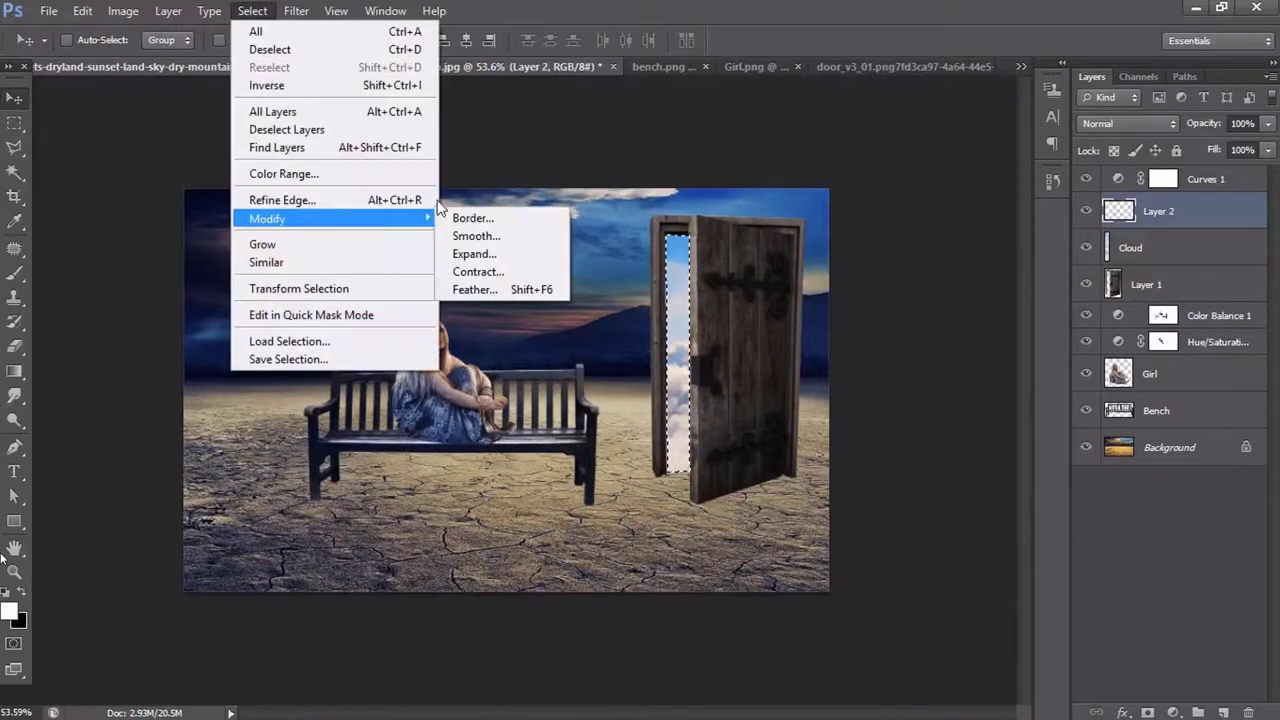
{"action": "left_click", "coordinate": [505, 289]}
{"action": "type", "text": "20"}
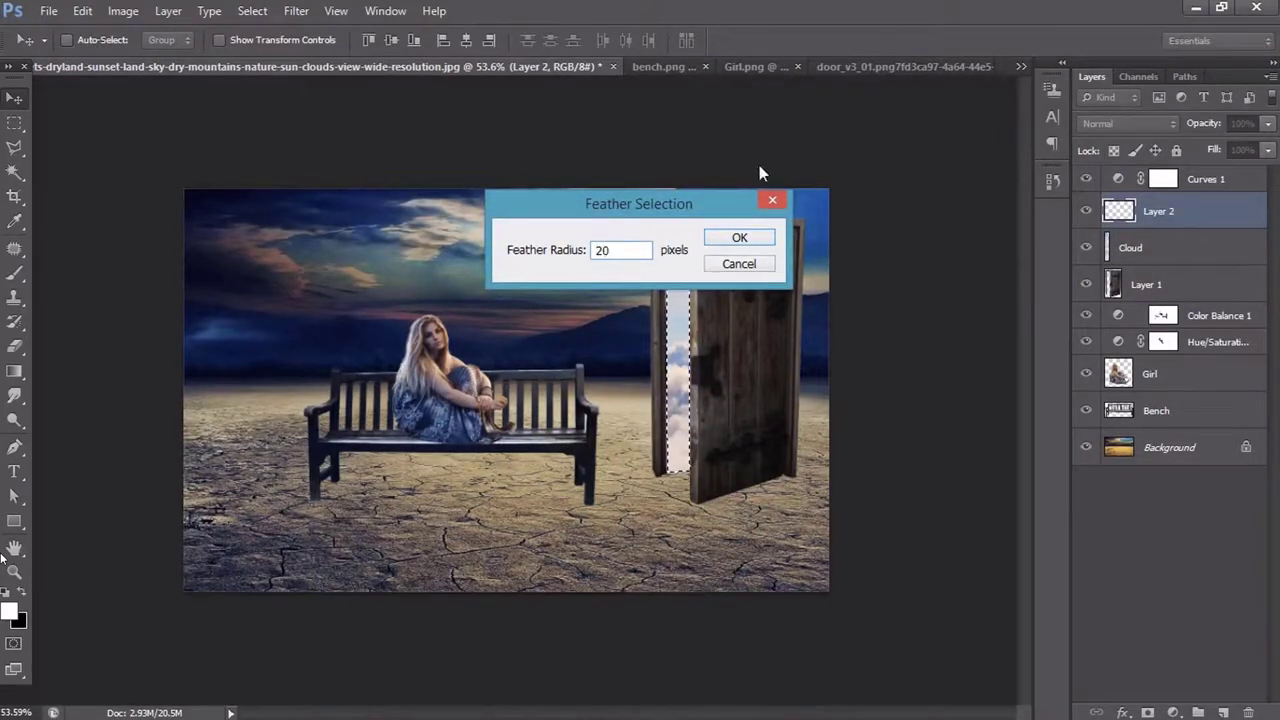
{"action": "left_click", "coordinate": [739, 237]}
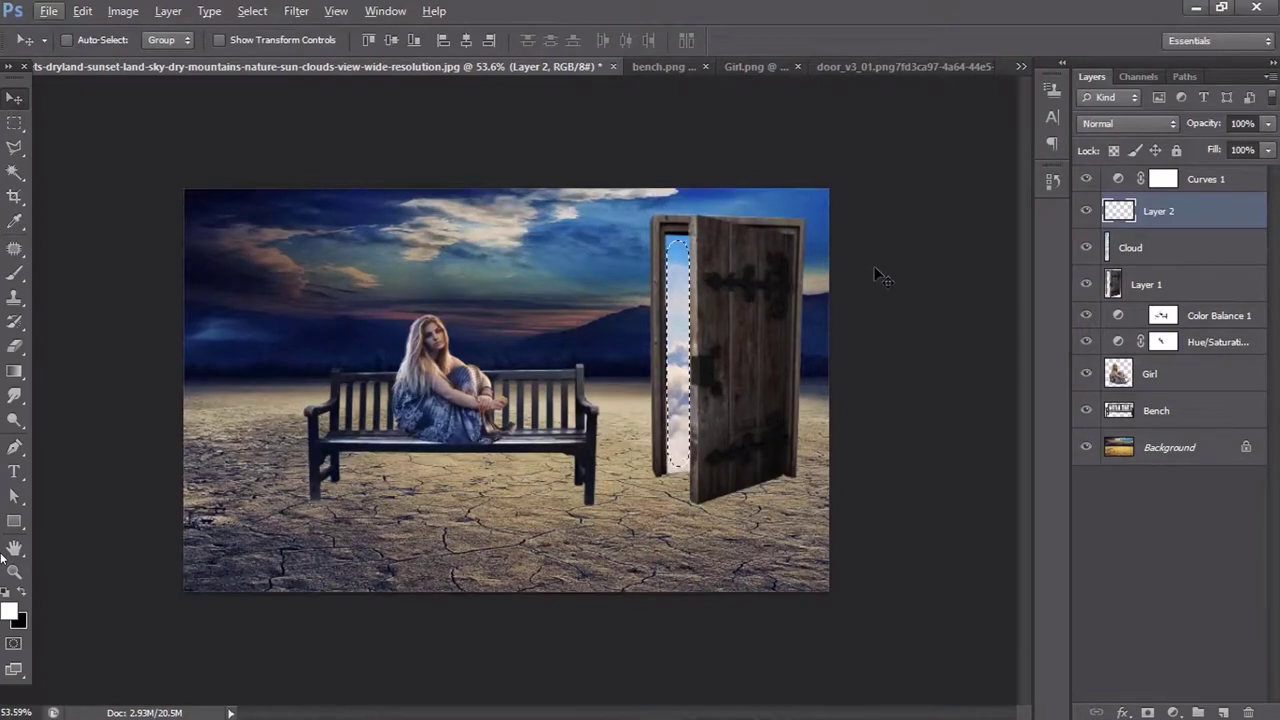
{"action": "key", "text": "alt+BackSpace"}
{"action": "key", "text": "ctrl+d"}
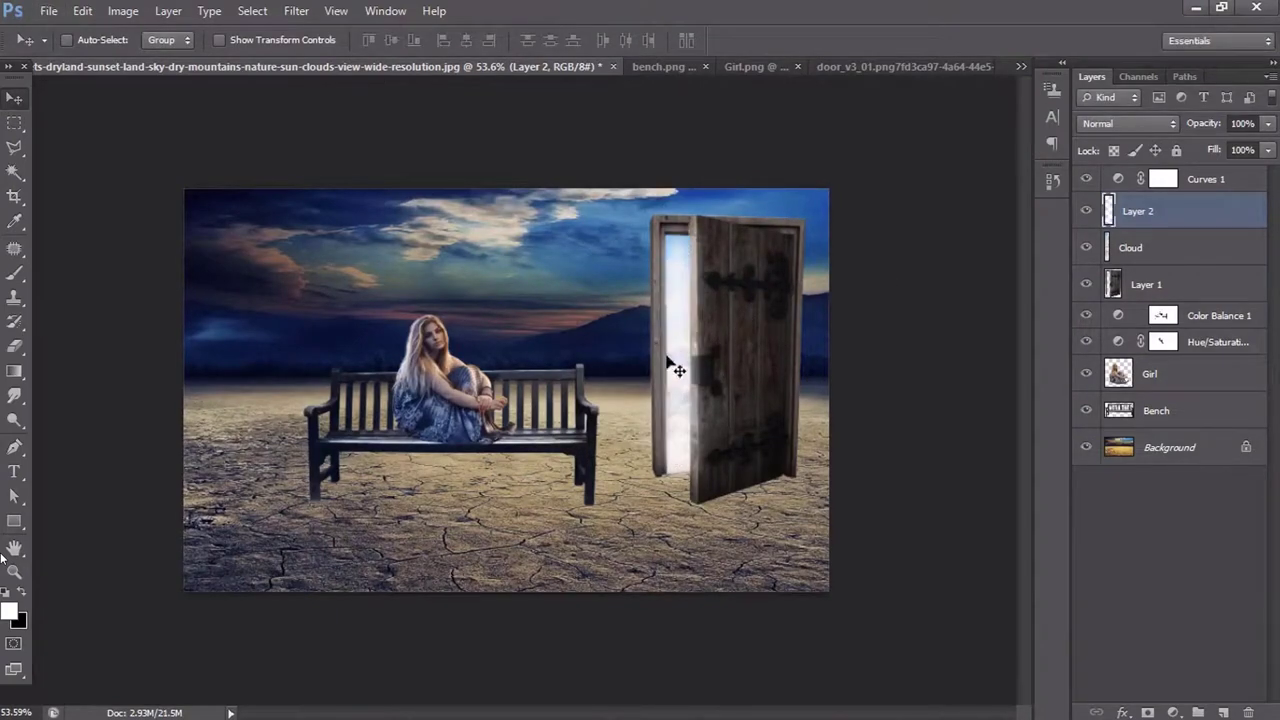
{"action": "key", "text": "ctrl+0"}
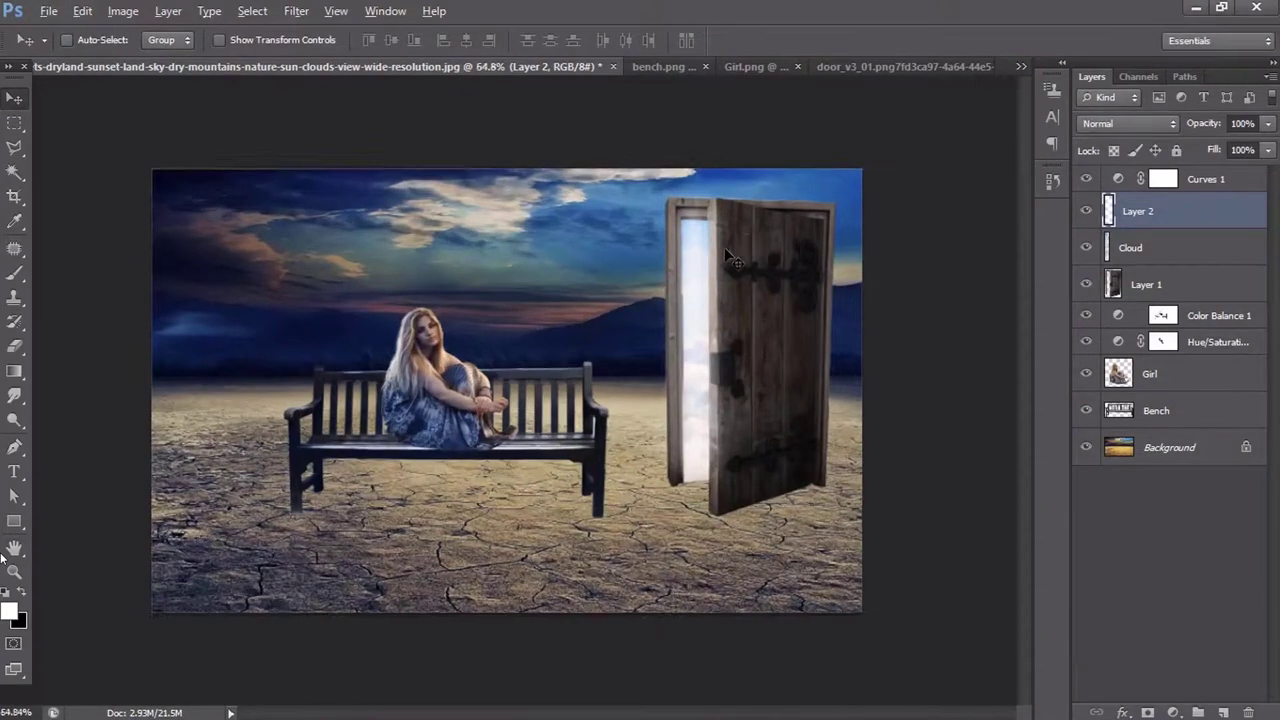
{"action": "key", "text": "ctrl+minus"}
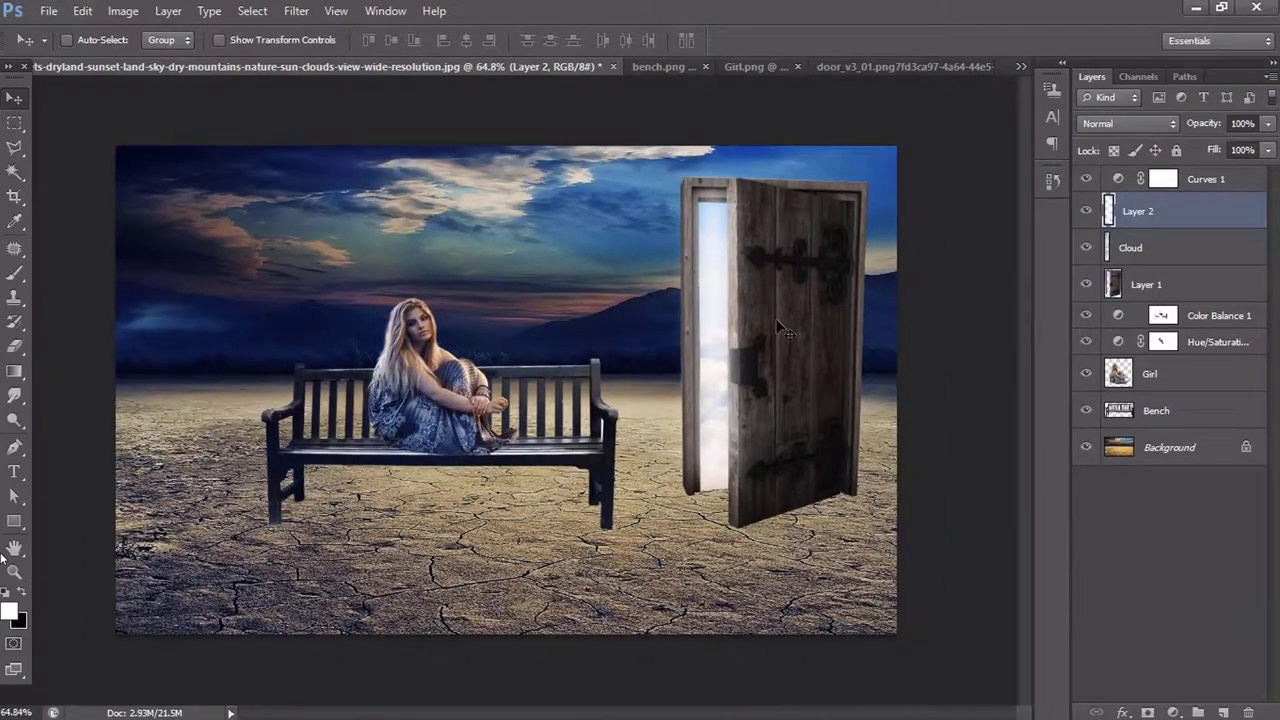
{"action": "key", "text": "ctrl+j"}
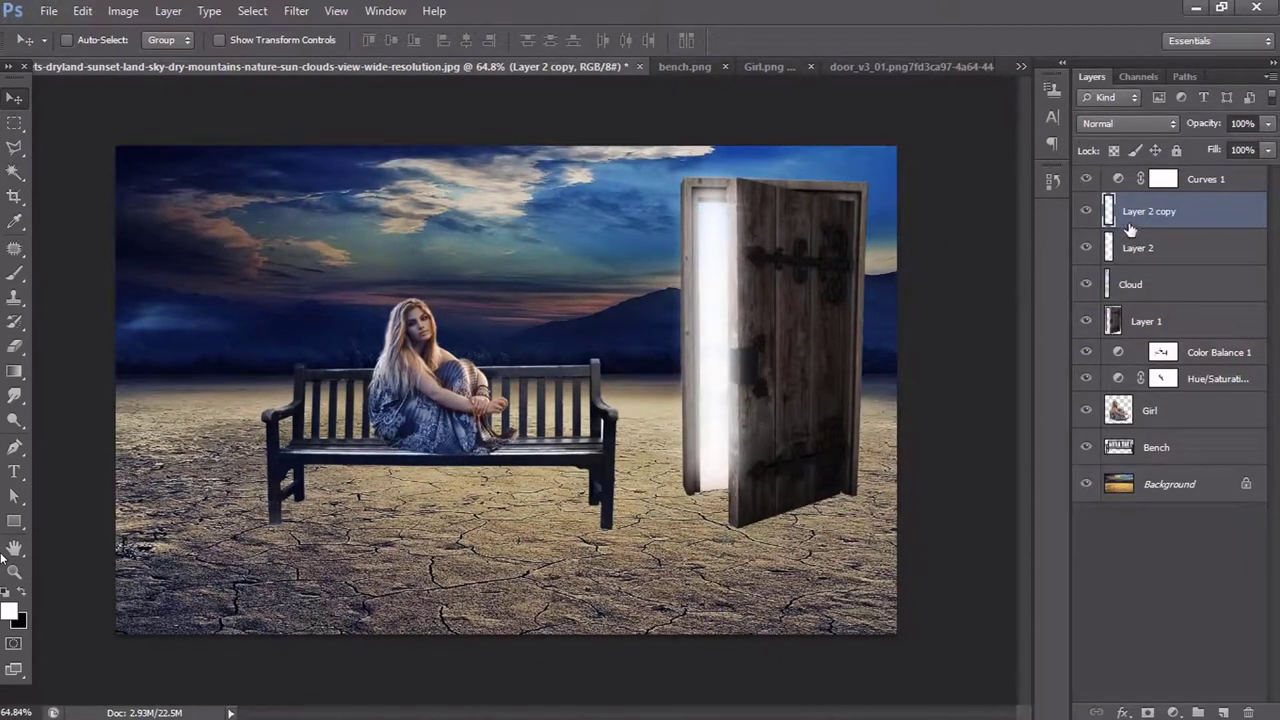
- Reposition the copied glow over the door and lower Layer 2 opacity to 69%
{"action": "left_click_drag", "start_coordinate": [771, 470], "coordinate": [745, 386]}
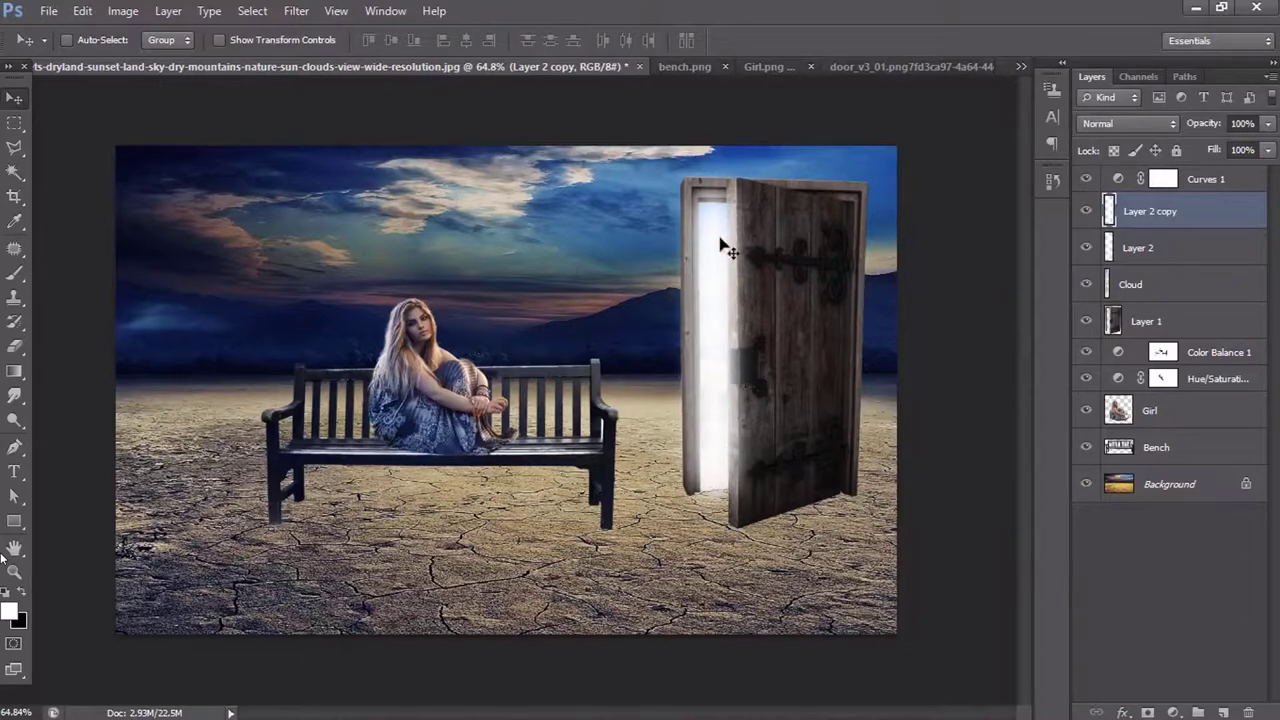
{"action": "scroll", "coordinate": [840, 230], "scroll_direction": "down", "scroll_amount": 1}
{"action": "scroll", "coordinate": [828, 347], "scroll_direction": "up", "scroll_amount": 2}
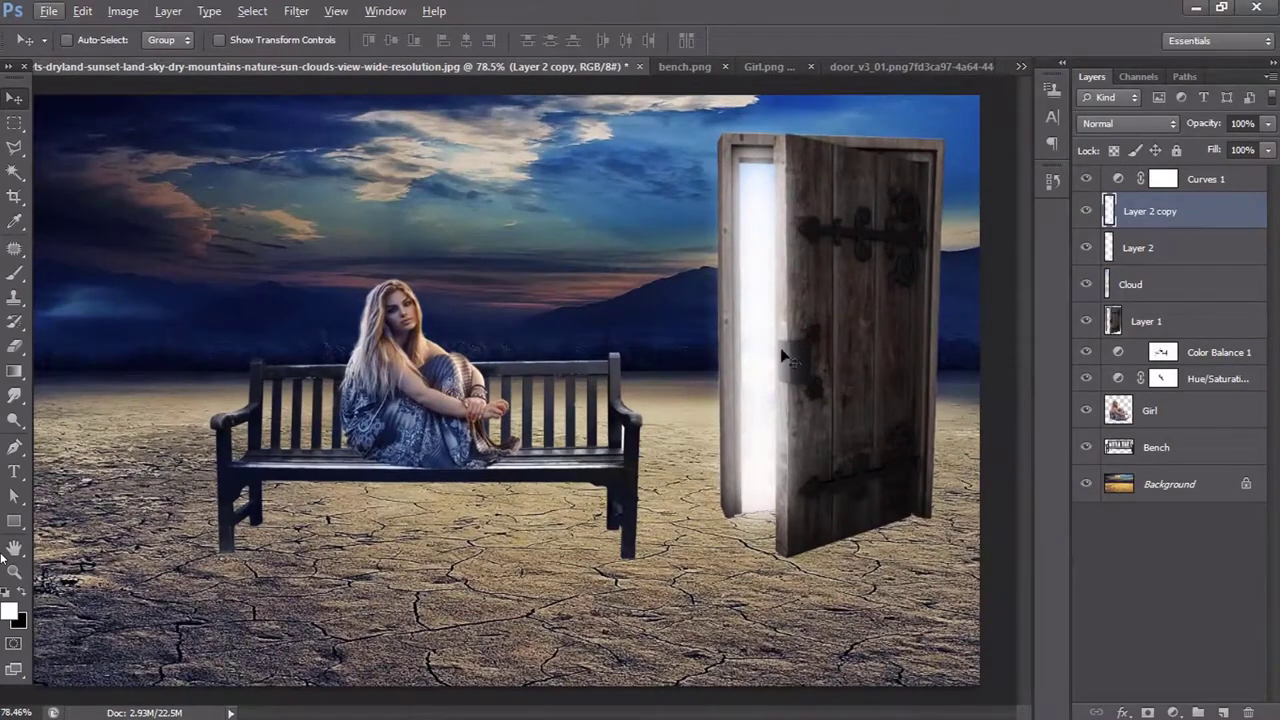
{"action": "left_click", "coordinate": [1147, 250]}
{"action": "left_click", "coordinate": [1125, 211]}
{"action": "left_click", "coordinate": [1140, 248]}
{"action": "left_click", "coordinate": [1268, 123]}
{"action": "mouse_move", "coordinate": [1268, 143]}
{"action": "left_mouse_down"}
{"action": "mouse_move", "coordinate": [1237, 148]}
{"action": "mouse_move", "coordinate": [1251, 150]}
{"action": "left_mouse_up"}
{"action": "left_click", "coordinate": [1150, 211]}
{"action": "left_click", "coordinate": [1268, 123]}
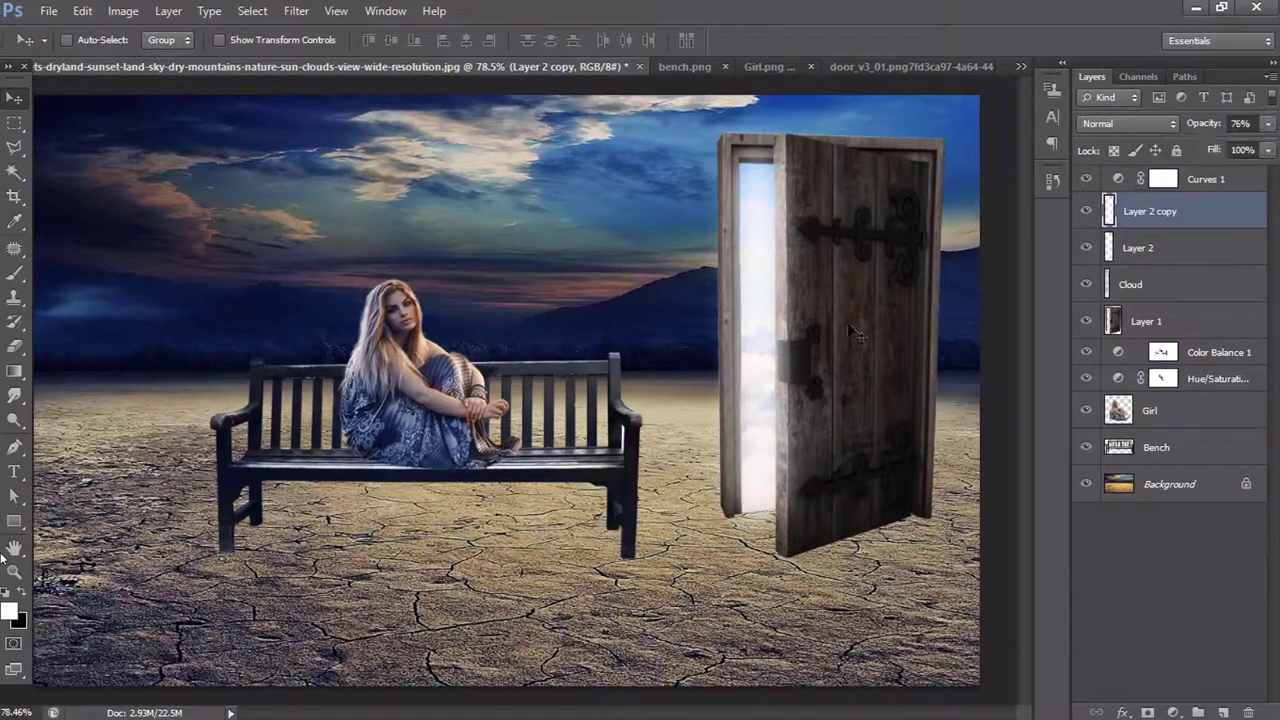
{"action": "scroll", "coordinate": [850, 335], "scroll_direction": "down", "scroll_amount": 2}
{"action": "scroll", "coordinate": [800, 335], "scroll_direction": "up", "scroll_amount": 1}
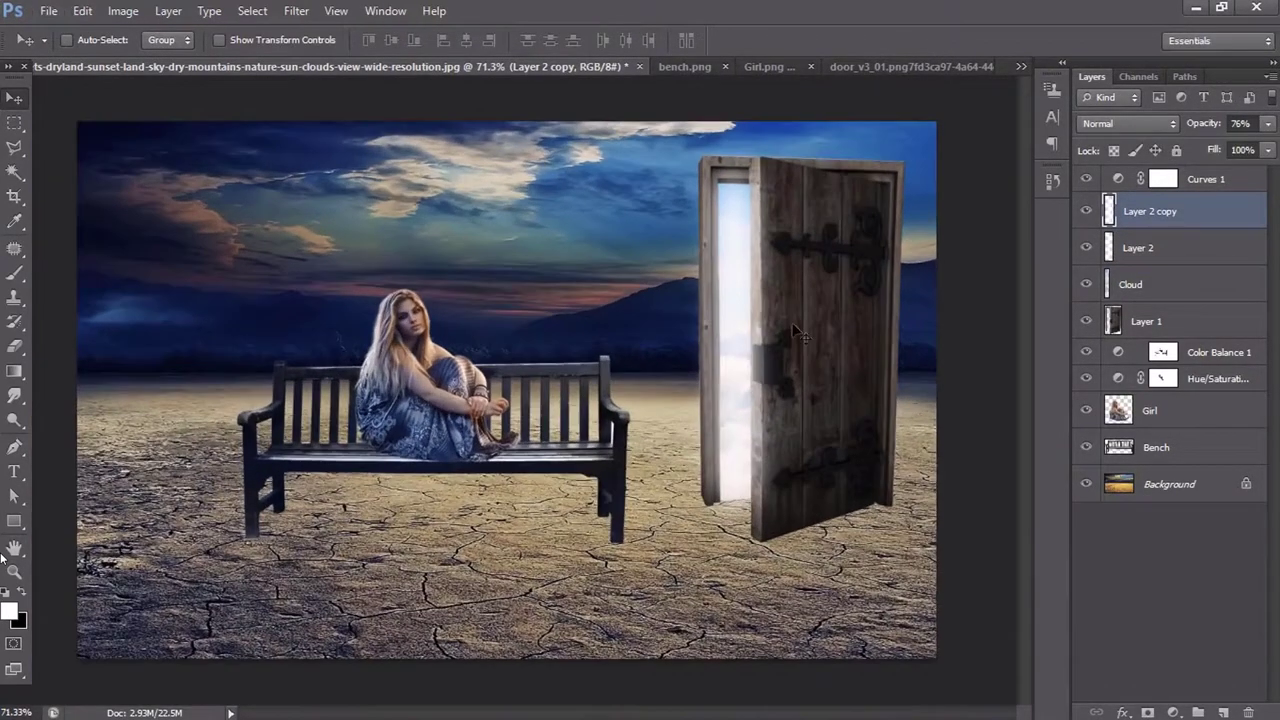
- Add a Curves adjustment masked to the Cloud shape with an S-shaped Red channel curve
{"action": "right_click", "coordinate": [1108, 287]}
{"action": "left_click", "coordinate": [988, 331]}
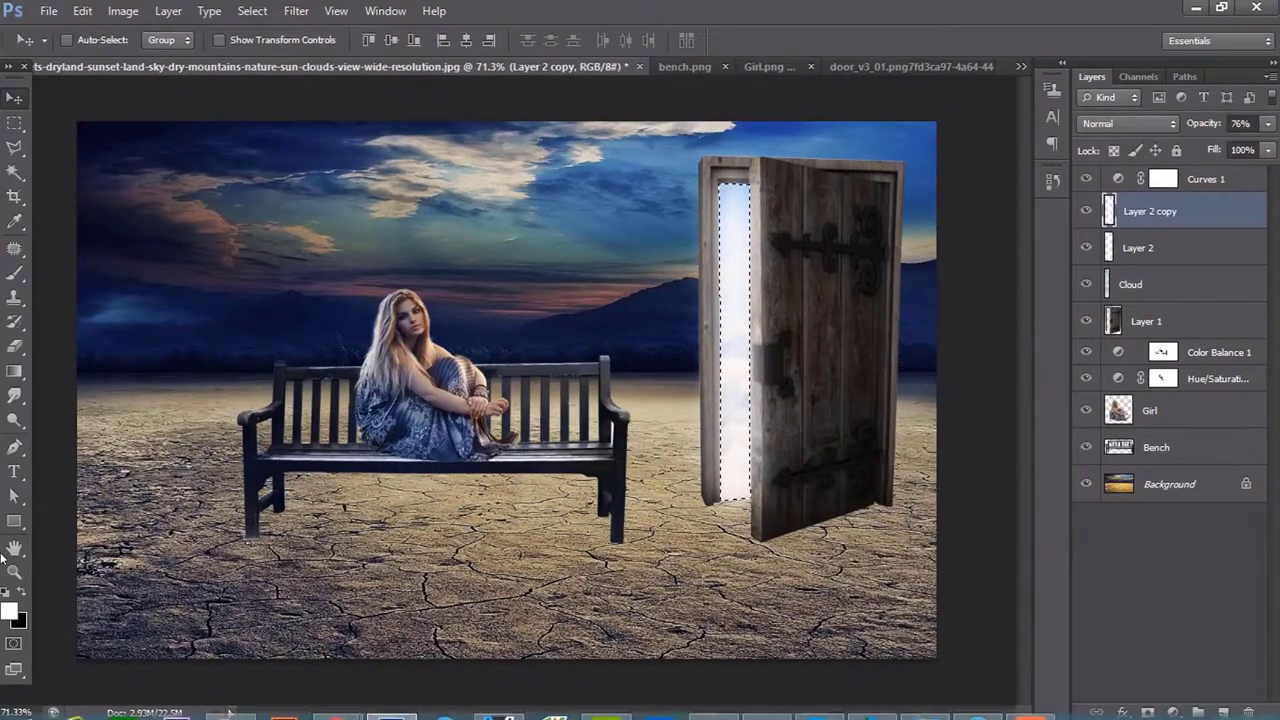
{"action": "left_click", "coordinate": [1173, 712]}
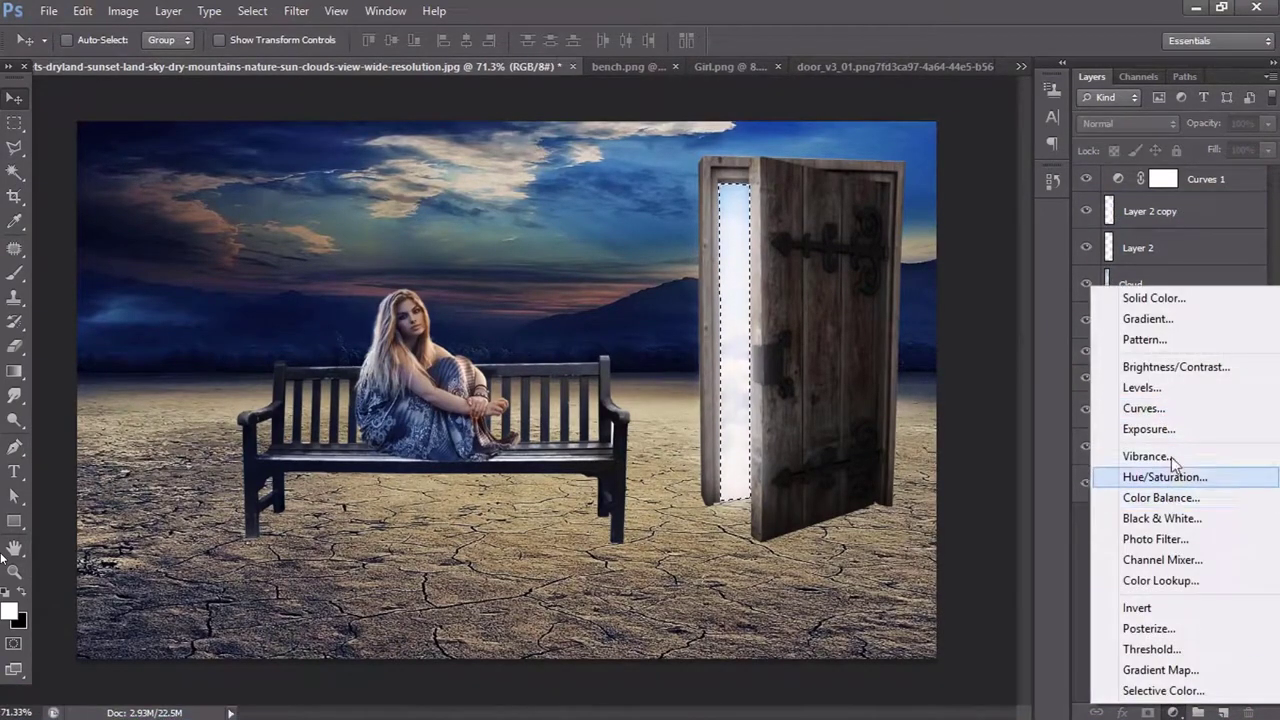
{"action": "left_click", "coordinate": [1150, 408]}
{"action": "left_click", "coordinate": [1110, 259]}
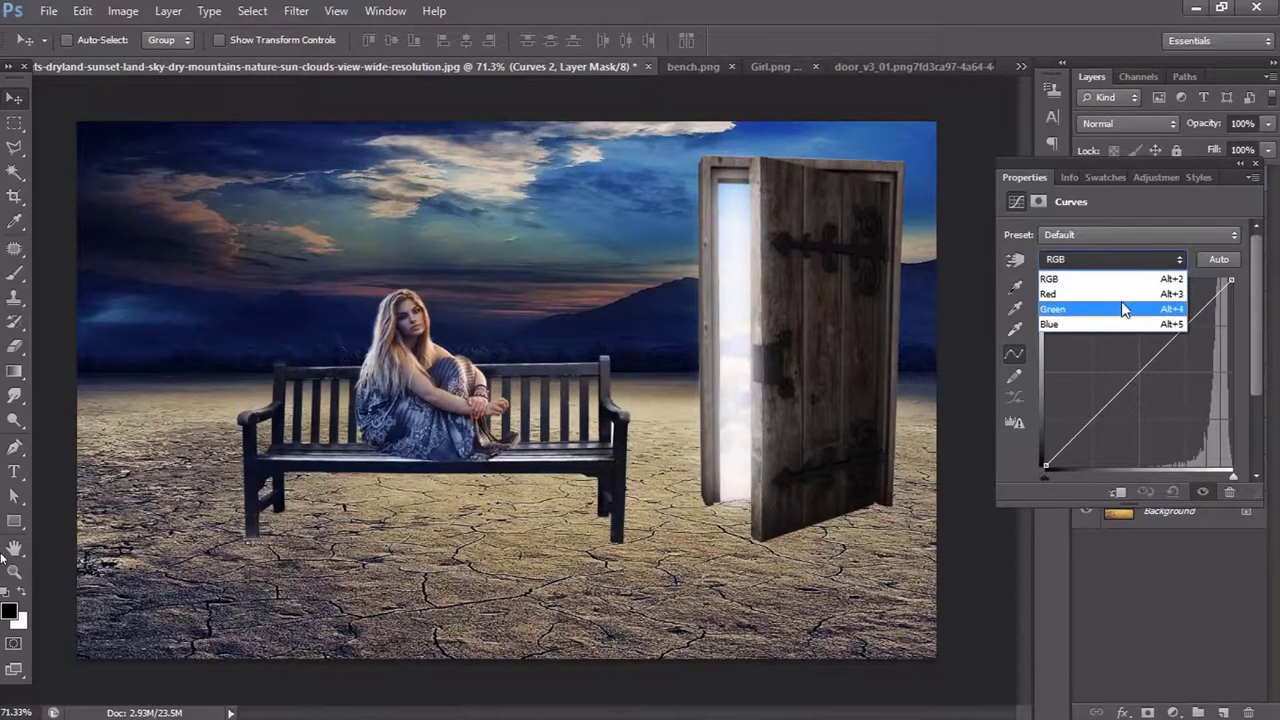
{"action": "left_click", "coordinate": [1080, 294]}
{"action": "left_click_drag", "start_coordinate": [1180, 332], "coordinate": [1180, 324]}
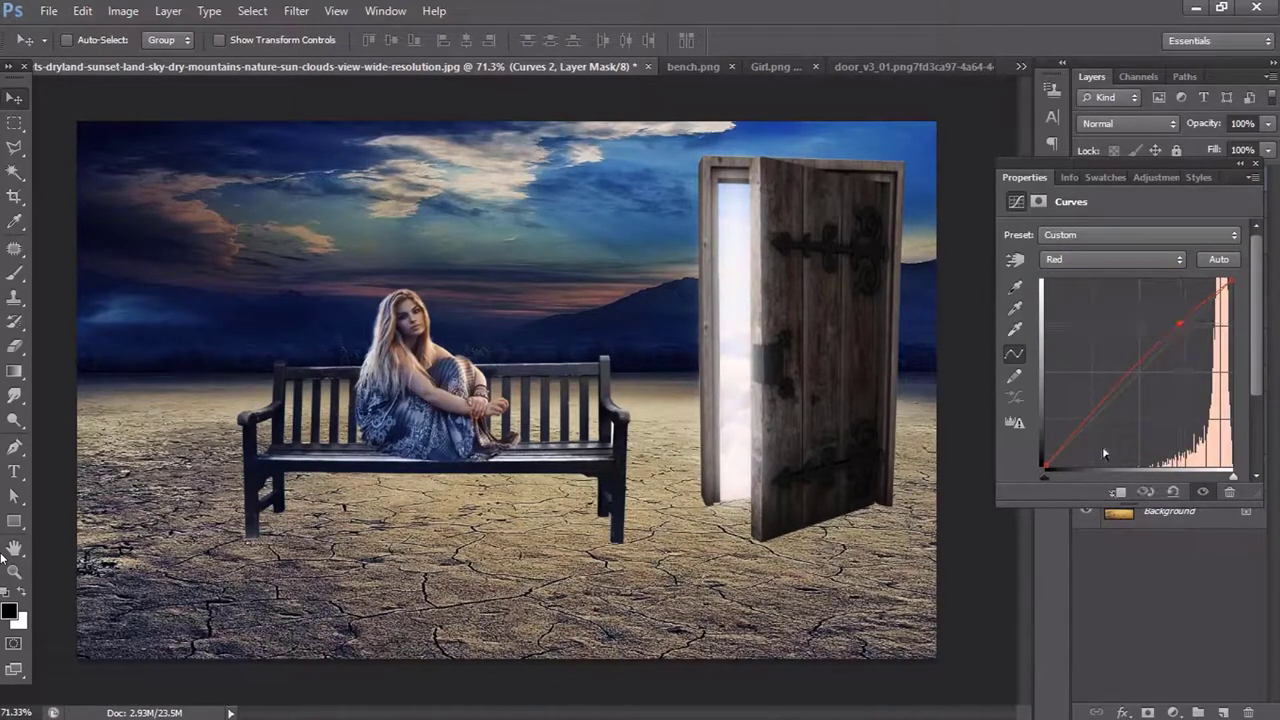
{"action": "left_click_drag", "start_coordinate": [1104, 454], "coordinate": [1106, 440]}
{"action": "left_click_drag", "start_coordinate": [1180, 324], "coordinate": [1177, 316]}
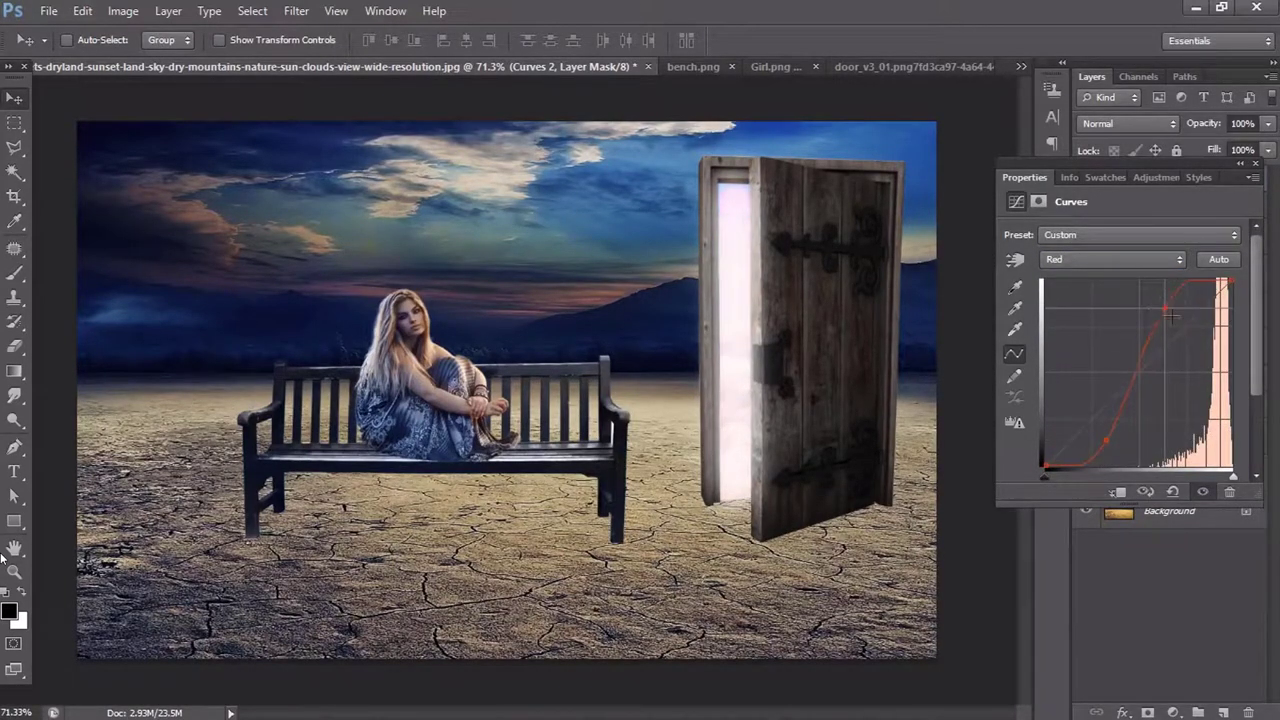
{"action": "left_click", "coordinate": [1241, 165]}
{"action": "scroll", "coordinate": [767, 404], "scroll_direction": "down", "scroll_amount": 3}
{"action": "scroll", "coordinate": [628, 390], "scroll_direction": "up", "scroll_amount": 1}
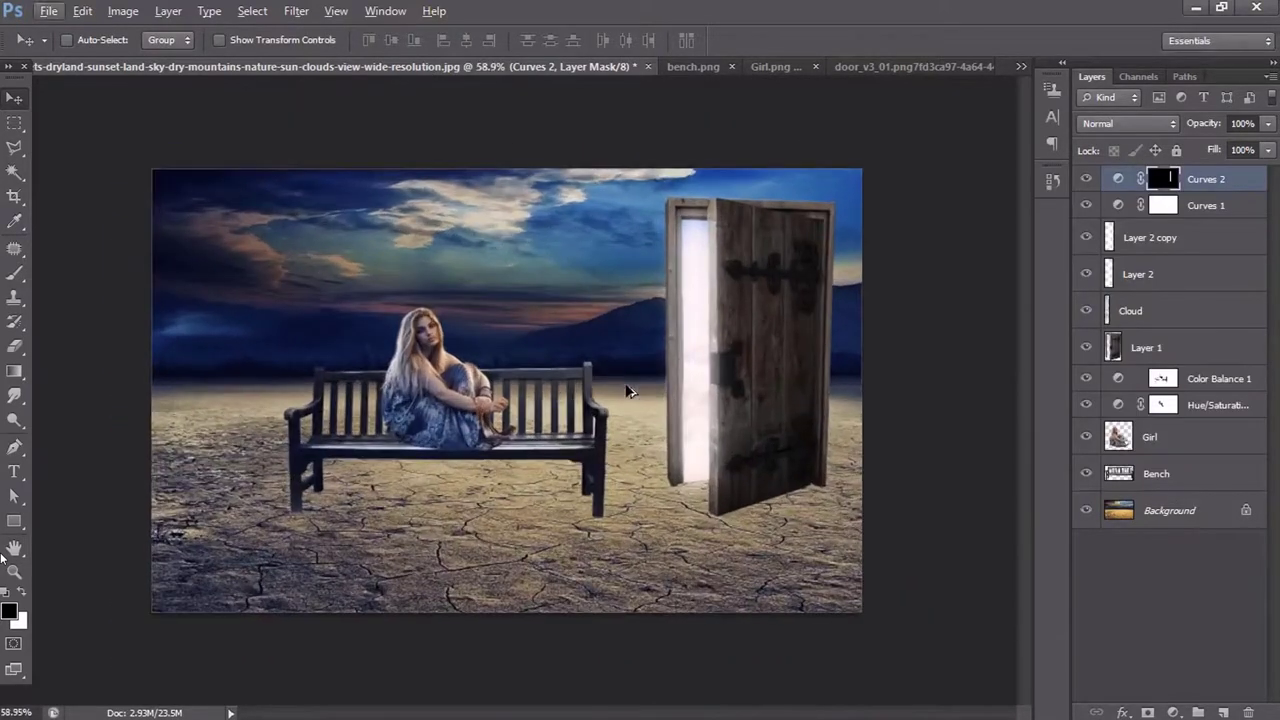
- Lower Layer 2 opacity to 39% and dim the Layer 2 copy glow
{"action": "left_click", "coordinate": [1195, 250]}
{"action": "left_click", "coordinate": [1190, 274]}
{"action": "left_click", "coordinate": [1267, 123]}
{"action": "left_click_drag", "start_coordinate": [1268, 146], "coordinate": [1210, 146]}
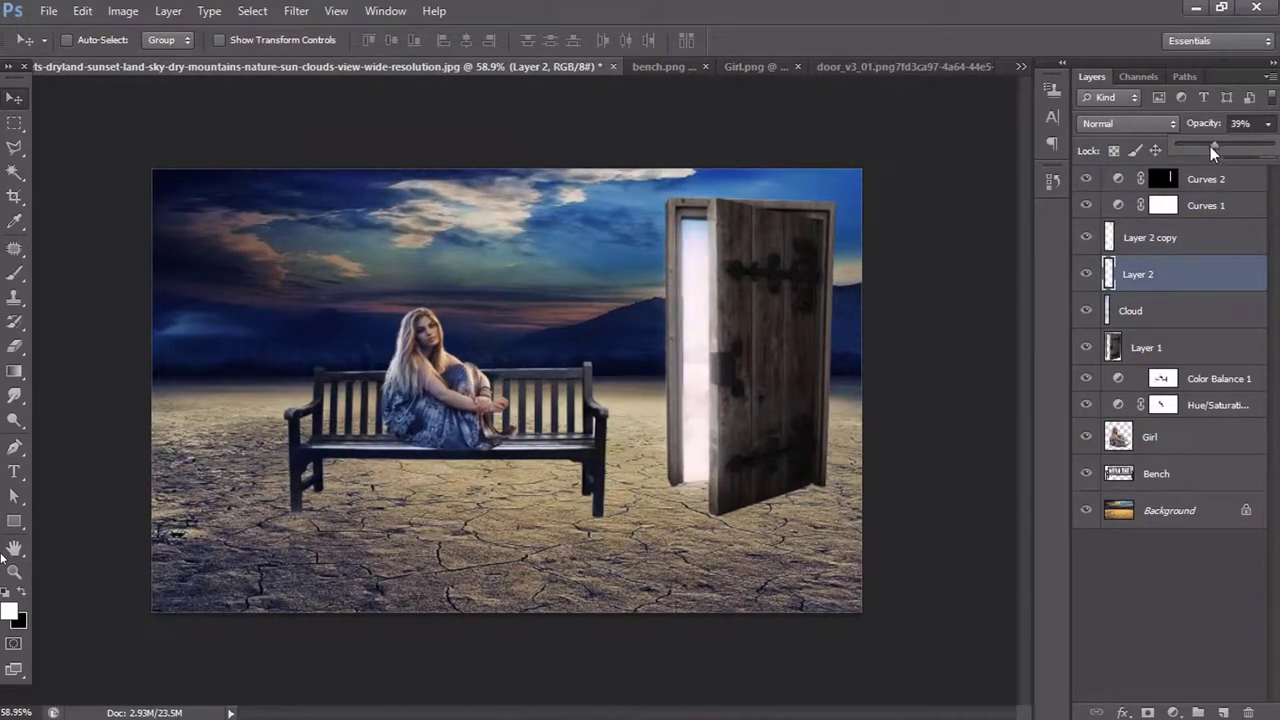
{"action": "left_click", "coordinate": [1192, 232]}
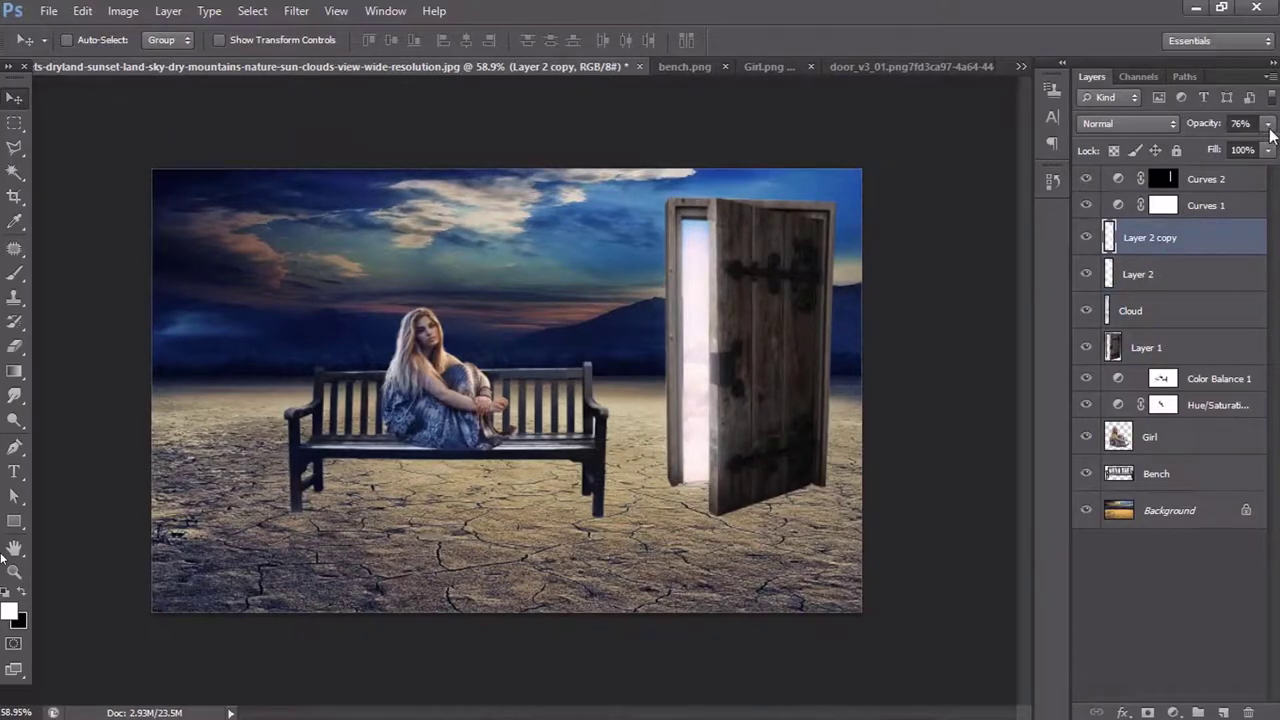
{"action": "left_click", "coordinate": [1268, 125]}
{"action": "left_click_drag", "start_coordinate": [1224, 144], "coordinate": [1222, 146]}
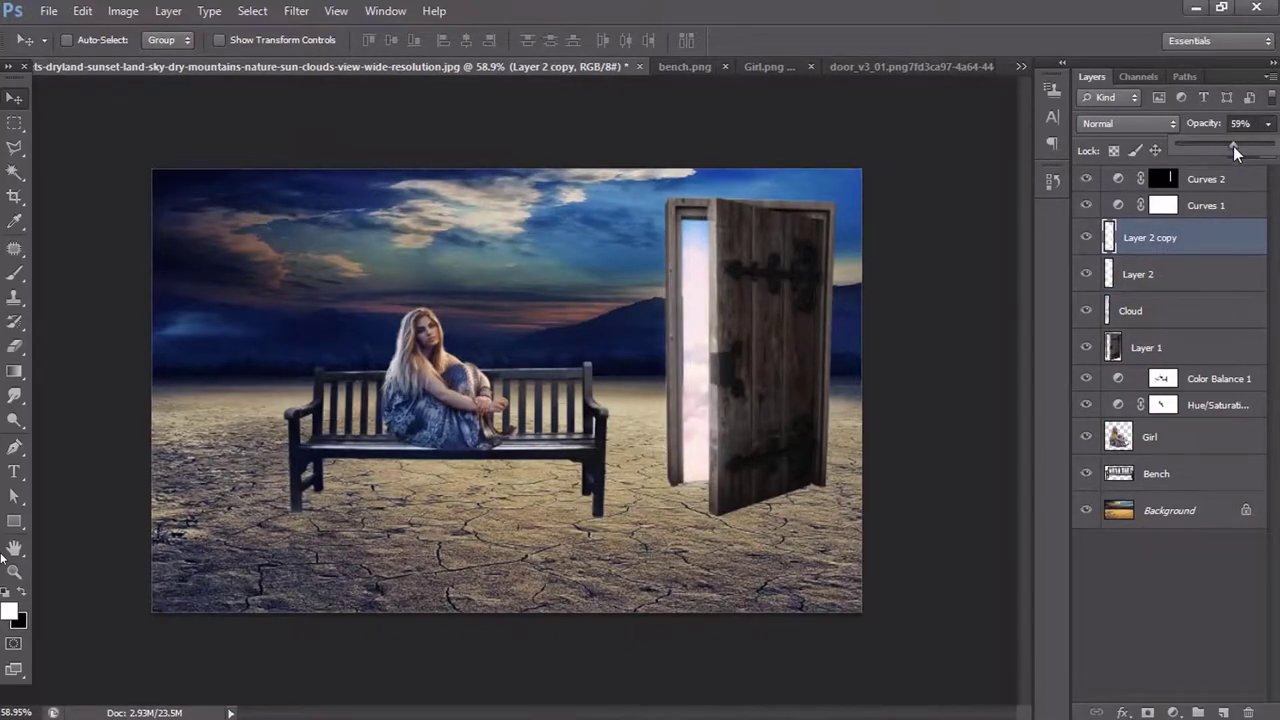
{"action": "scroll", "coordinate": [586, 340], "scroll_direction": "up", "scroll_amount": 2}
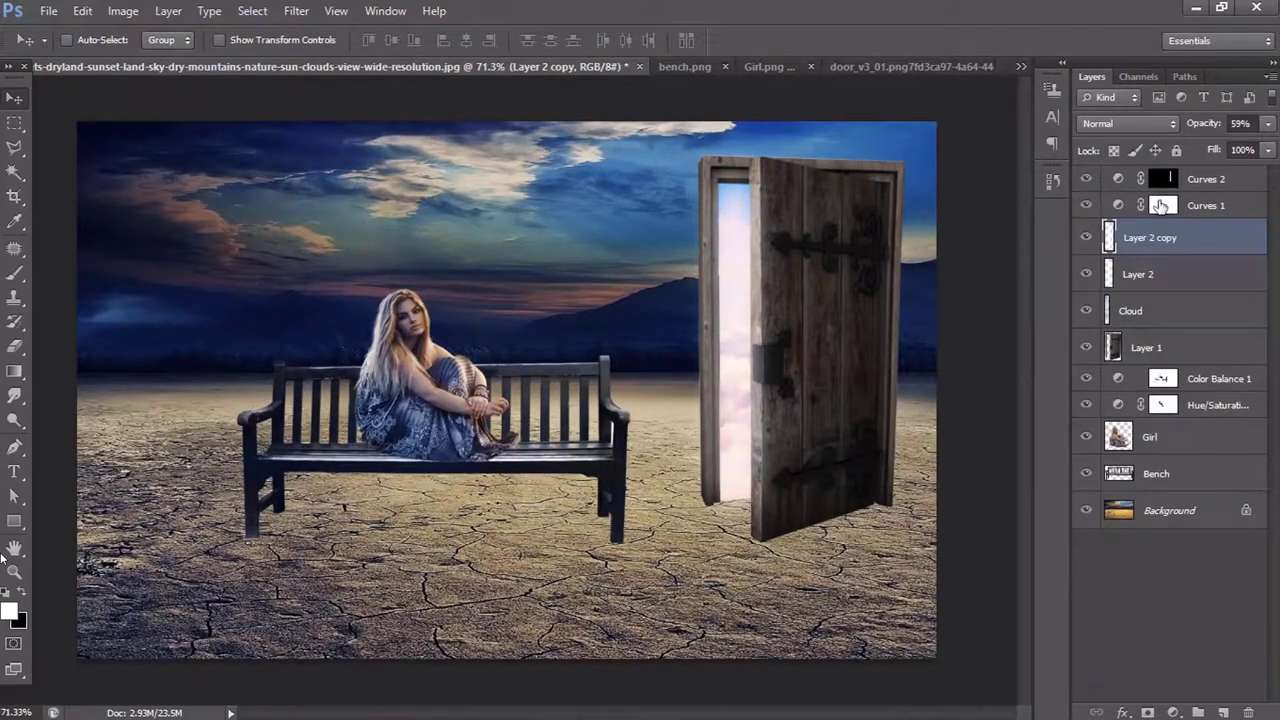
- Reshape the Curves 2 adjustment into an S-curve
{"action": "double_click", "coordinate": [1160, 205]}
{"action": "left_click", "coordinate": [1255, 163]}
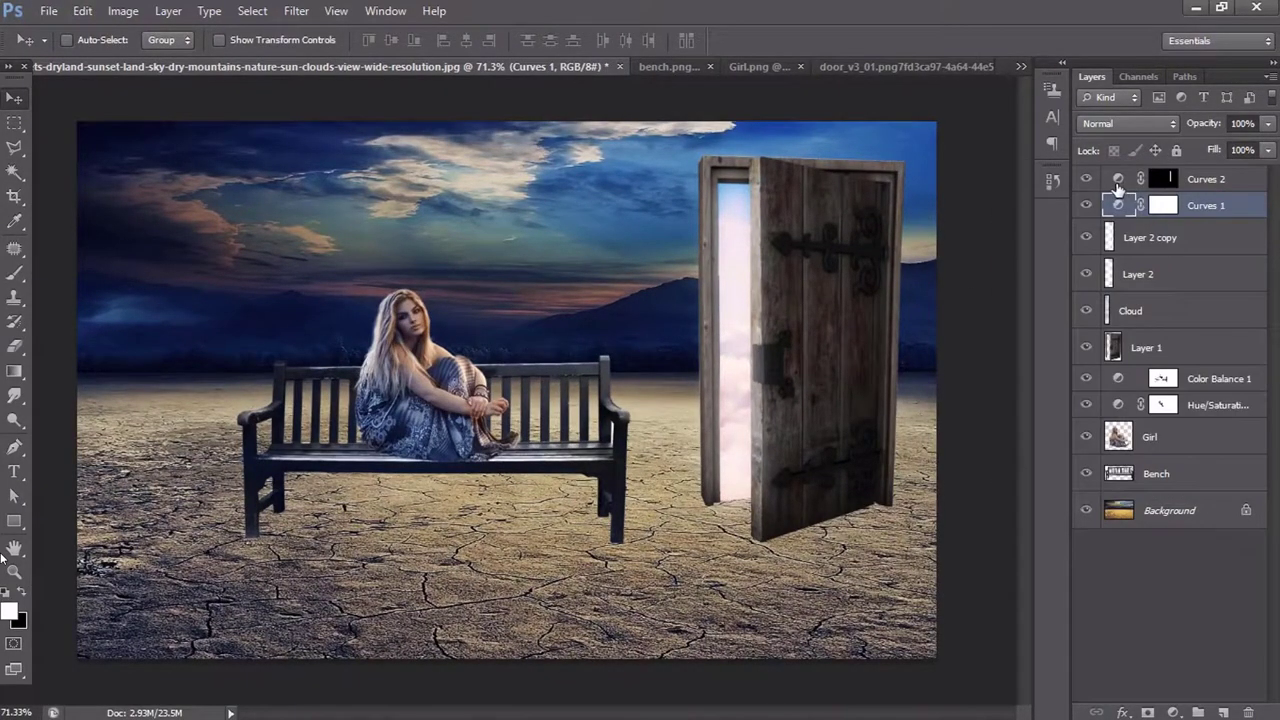
{"action": "double_click", "coordinate": [1118, 178]}
{"action": "left_click_drag", "start_coordinate": [1083, 430], "coordinate": [1095, 438]}
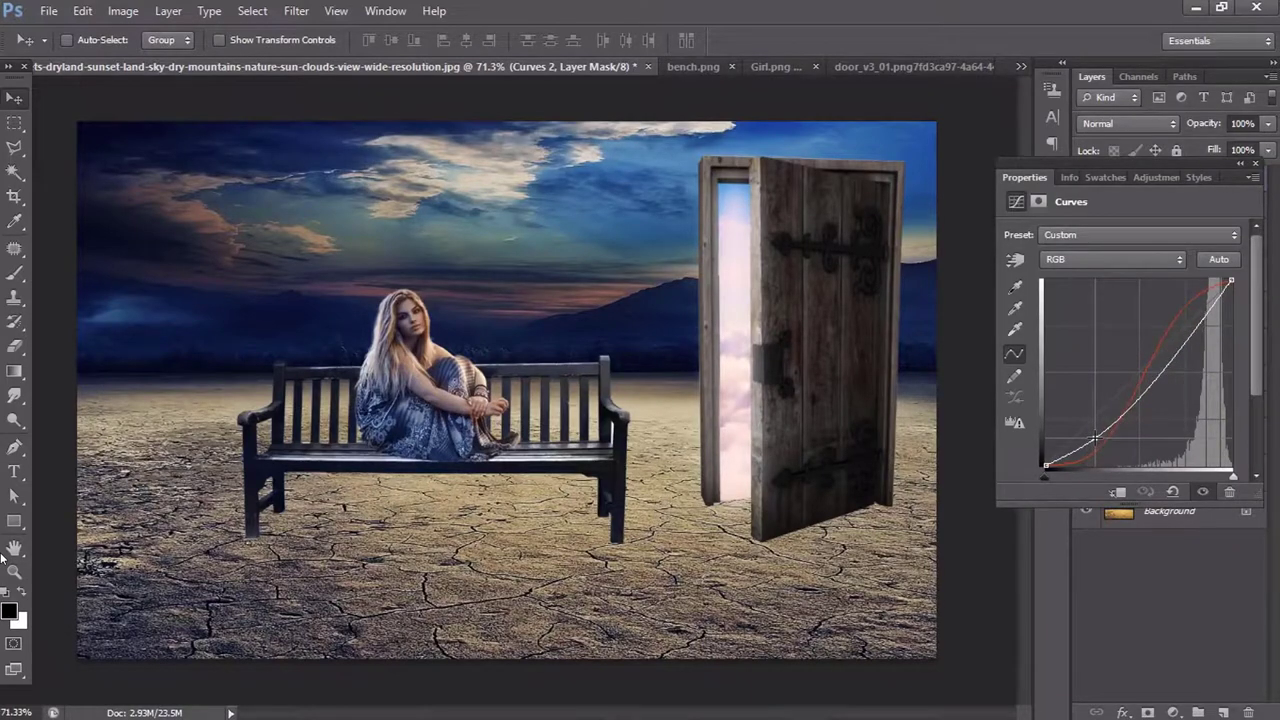
{"action": "left_click_drag", "start_coordinate": [1205, 326], "coordinate": [1198, 318]}
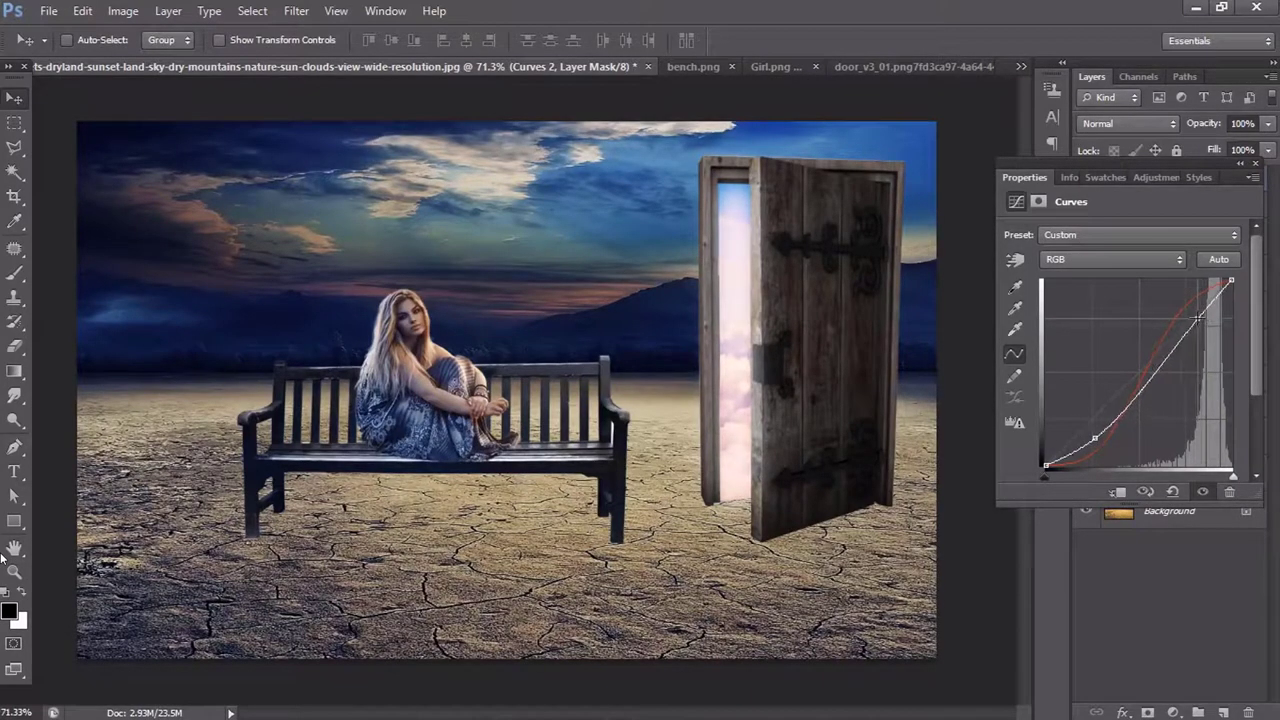
{"action": "left_click", "coordinate": [1255, 165]}
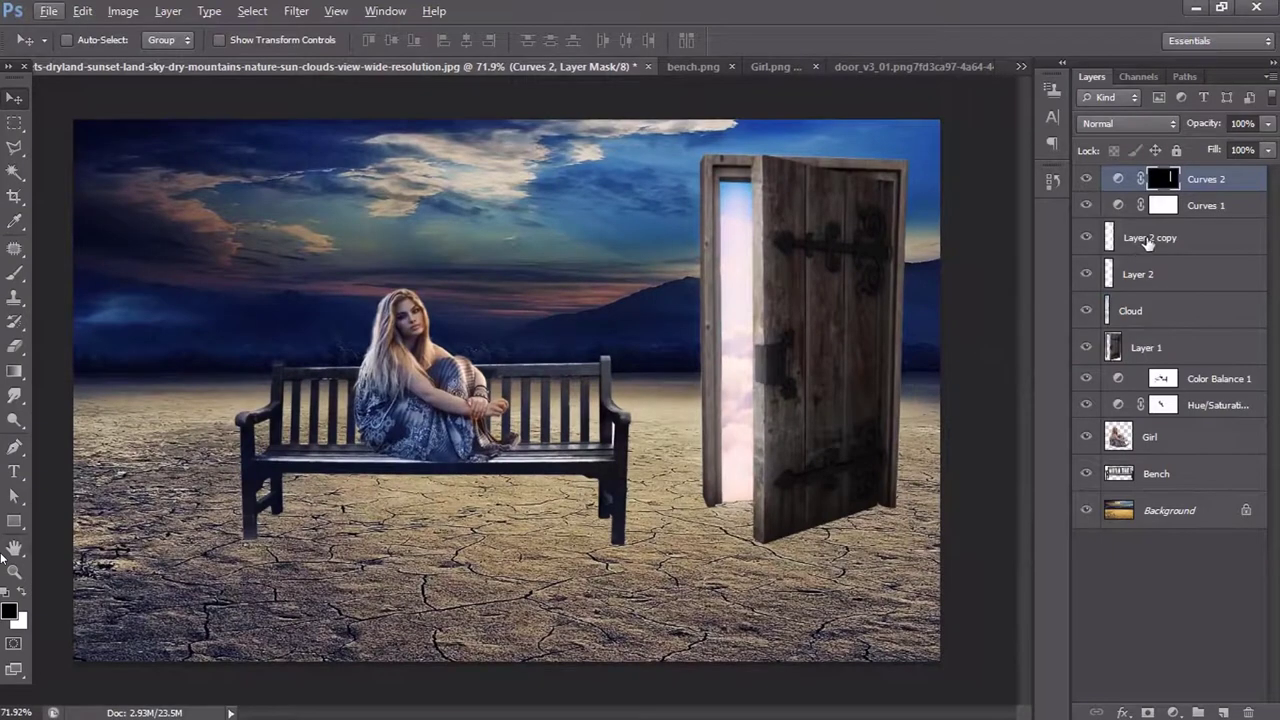
- Raise Layer 2 copy opacity to 75%
{"action": "left_click", "coordinate": [1149, 245]}
{"action": "left_click_drag", "start_coordinate": [1240, 146], "coordinate": [1244, 151]}
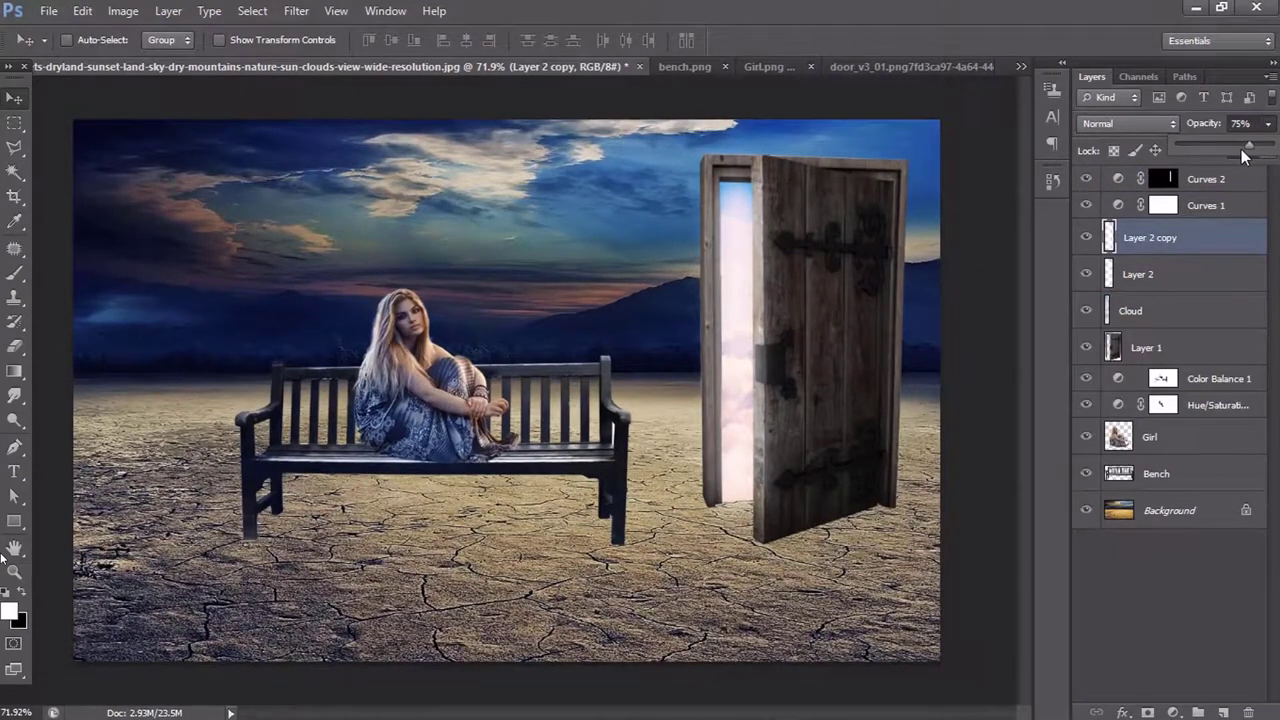
{"action": "left_click", "coordinate": [918, 354]}
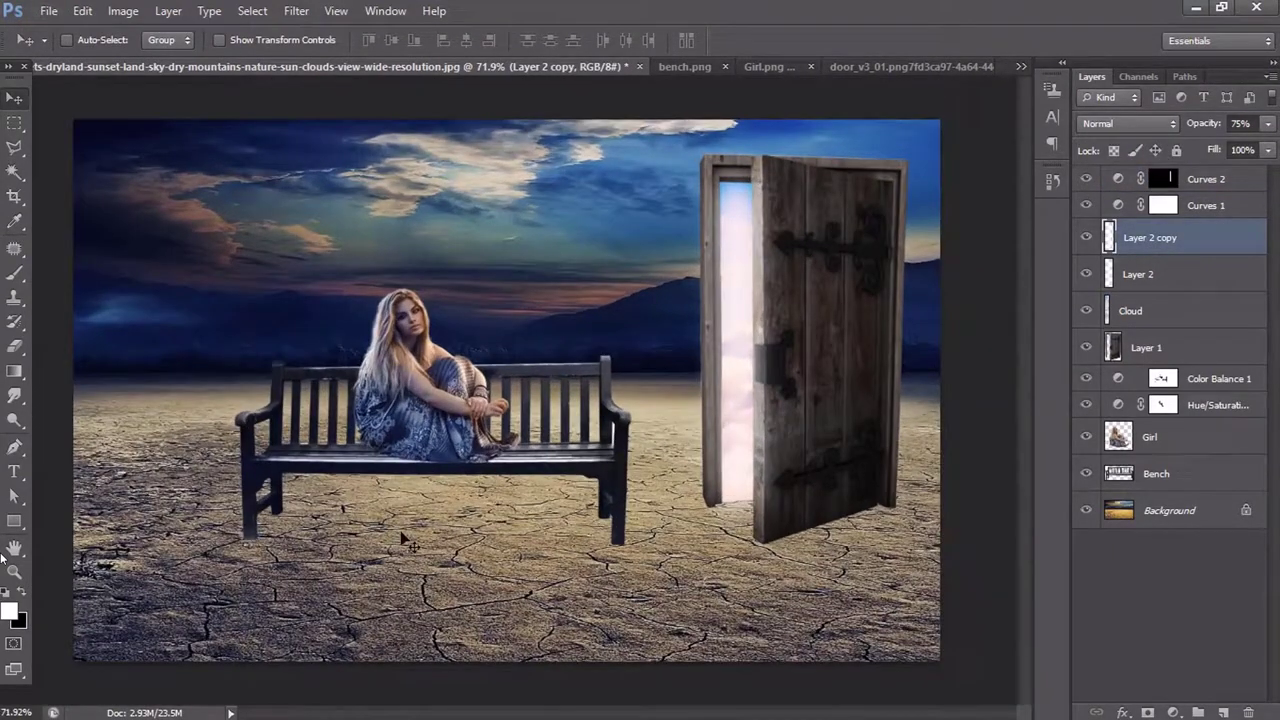
- Move Layer 1 below Hue/Saturation and Curves 1 above Color Balance 1, then add an empty layer
{"action": "left_click", "coordinate": [1210, 378]}
{"action": "left_click_drag", "start_coordinate": [1206, 347], "coordinate": [1206, 411]}
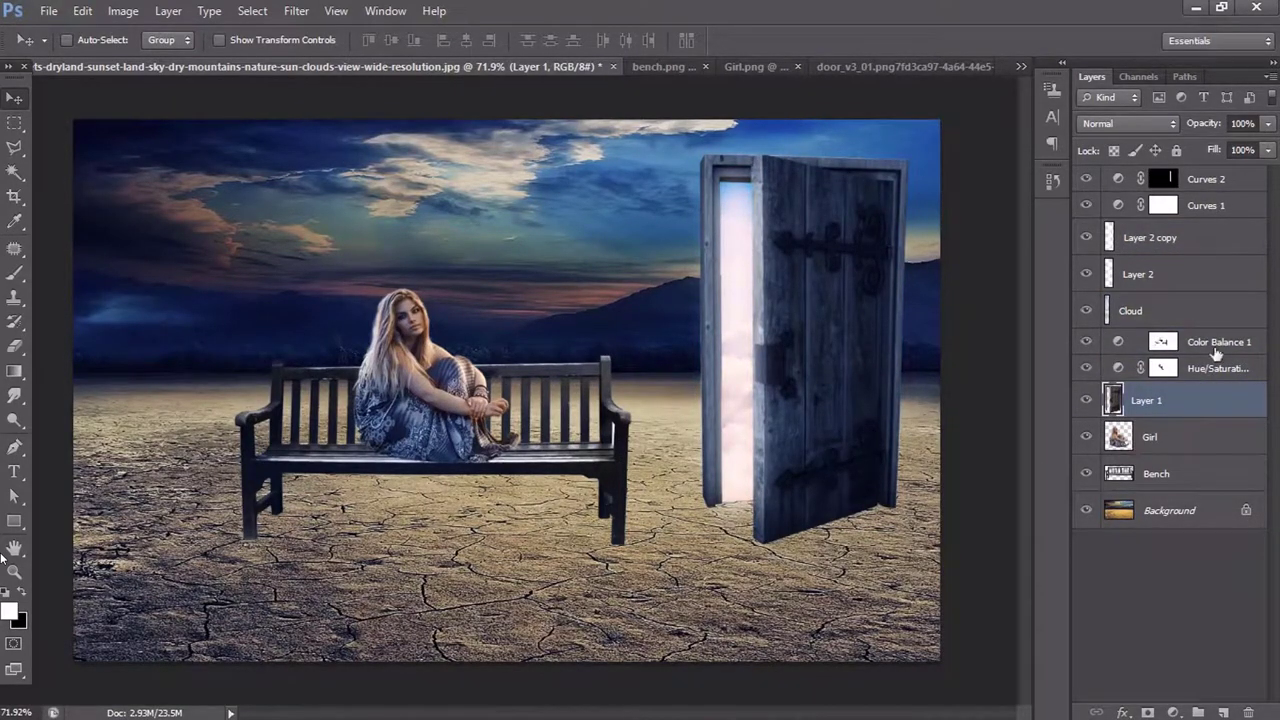
{"action": "left_click", "coordinate": [1216, 345]}
{"action": "left_click_drag", "start_coordinate": [1210, 205], "coordinate": [1217, 318]}
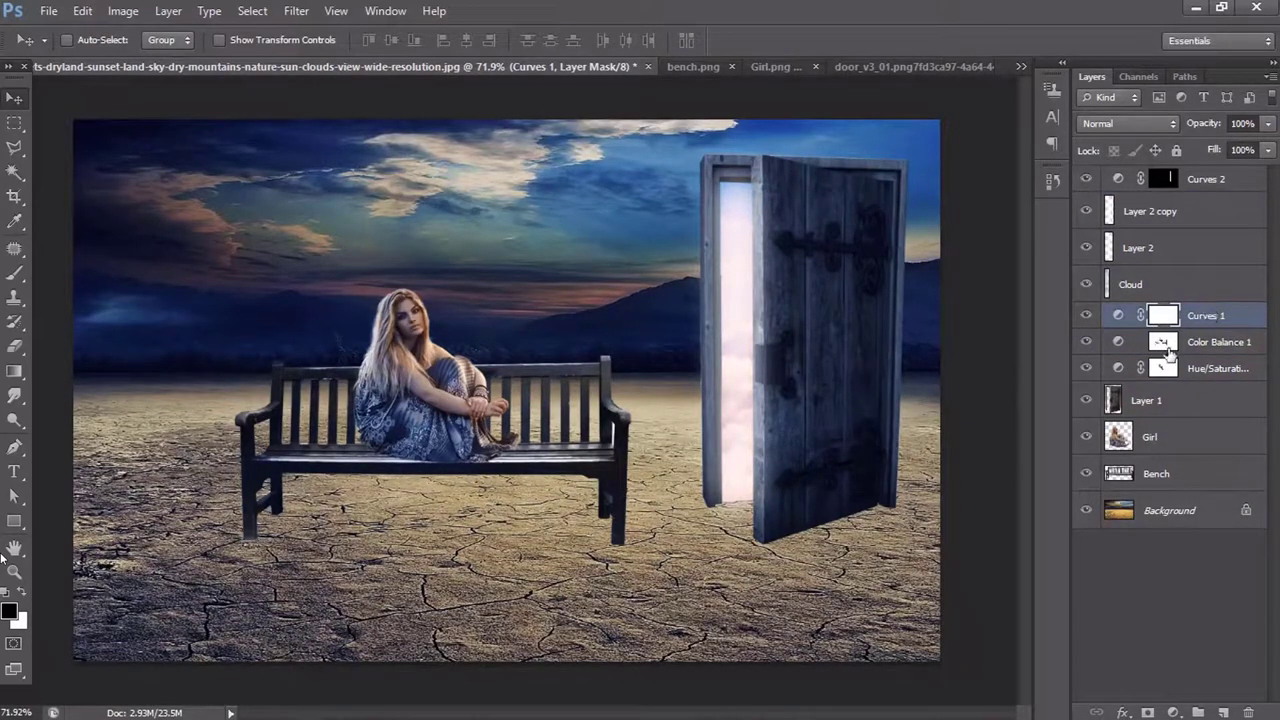
{"action": "left_click", "coordinate": [1205, 178]}
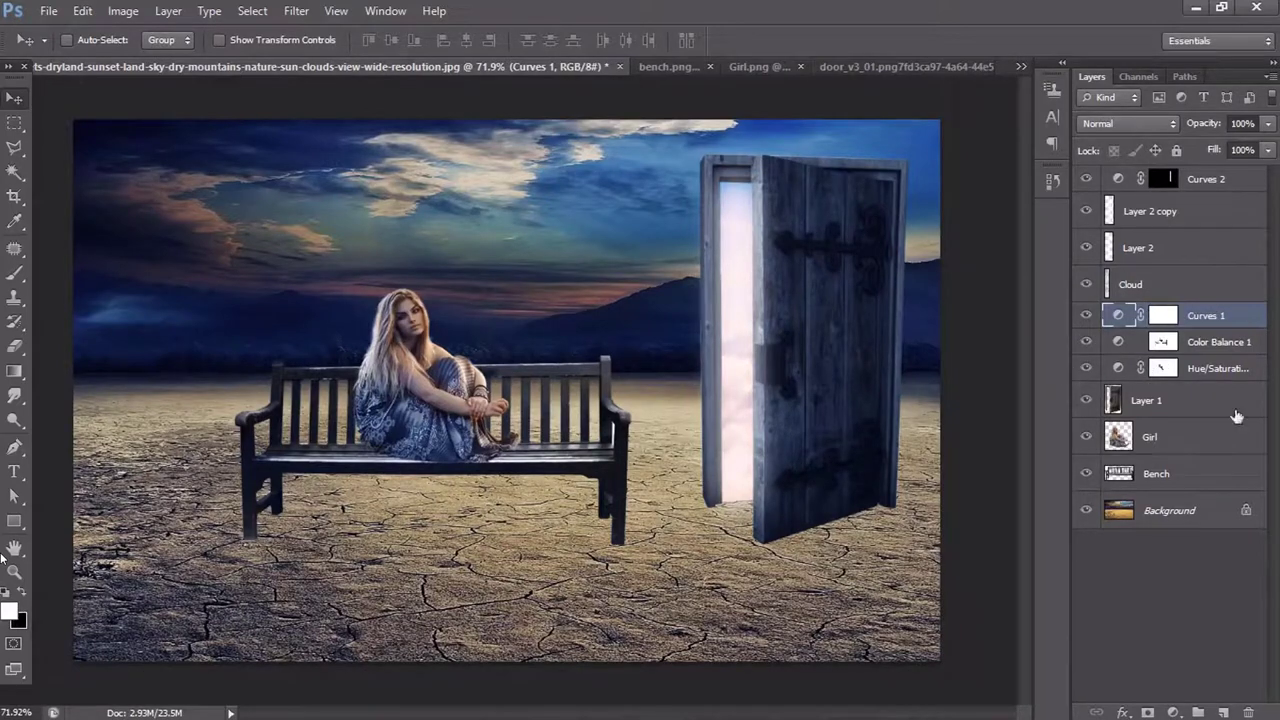
{"action": "left_click", "coordinate": [1223, 712]}
- Move Layer 3 between Cloud and Curves 1, then trace the door-base shadow as a selection
{"action": "key", "text": "x"}
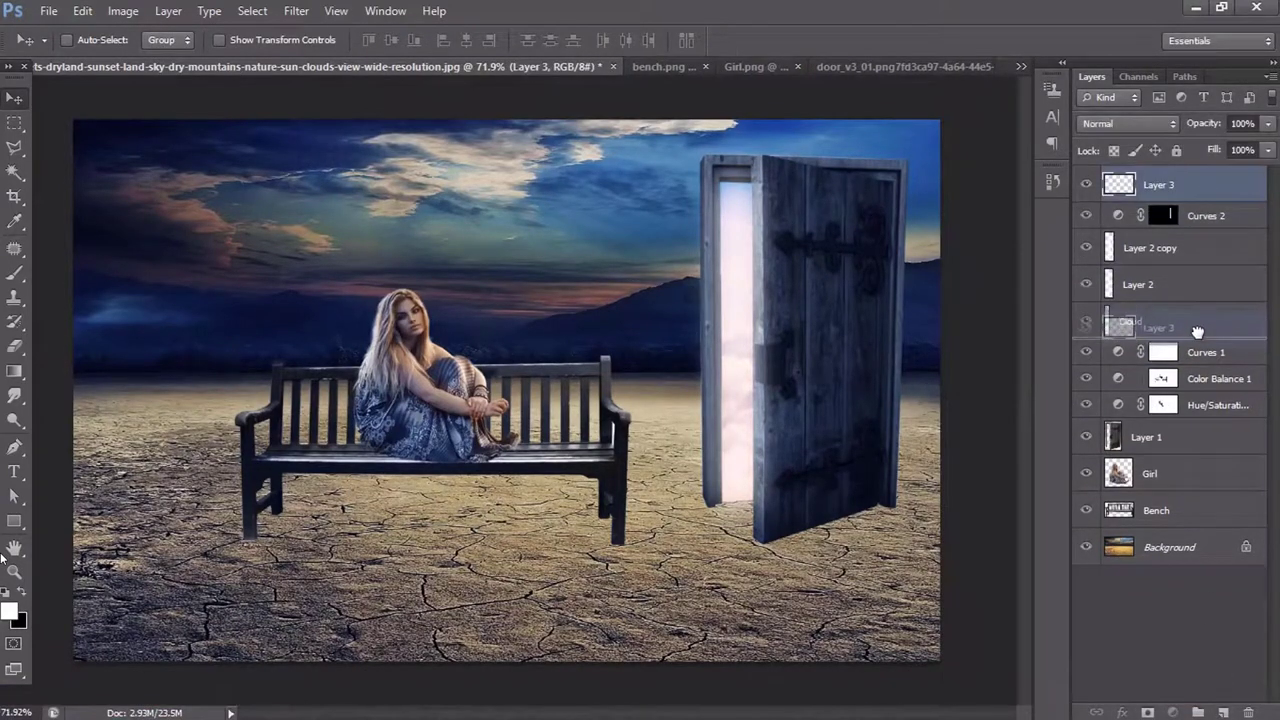
{"action": "left_click_drag", "start_coordinate": [1200, 190], "coordinate": [1200, 336]}
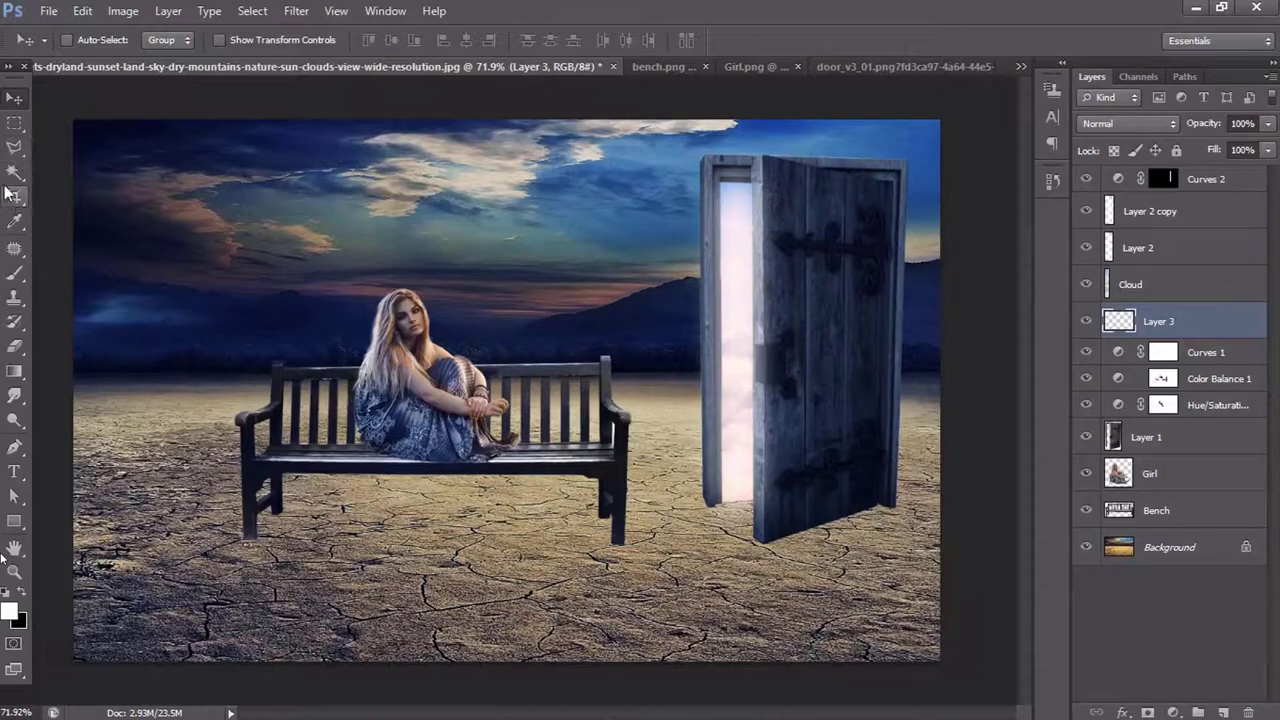
{"action": "left_click", "coordinate": [14, 447]}
{"action": "scroll", "coordinate": [410, 530], "scroll_direction": "up", "scroll_amount": 1}
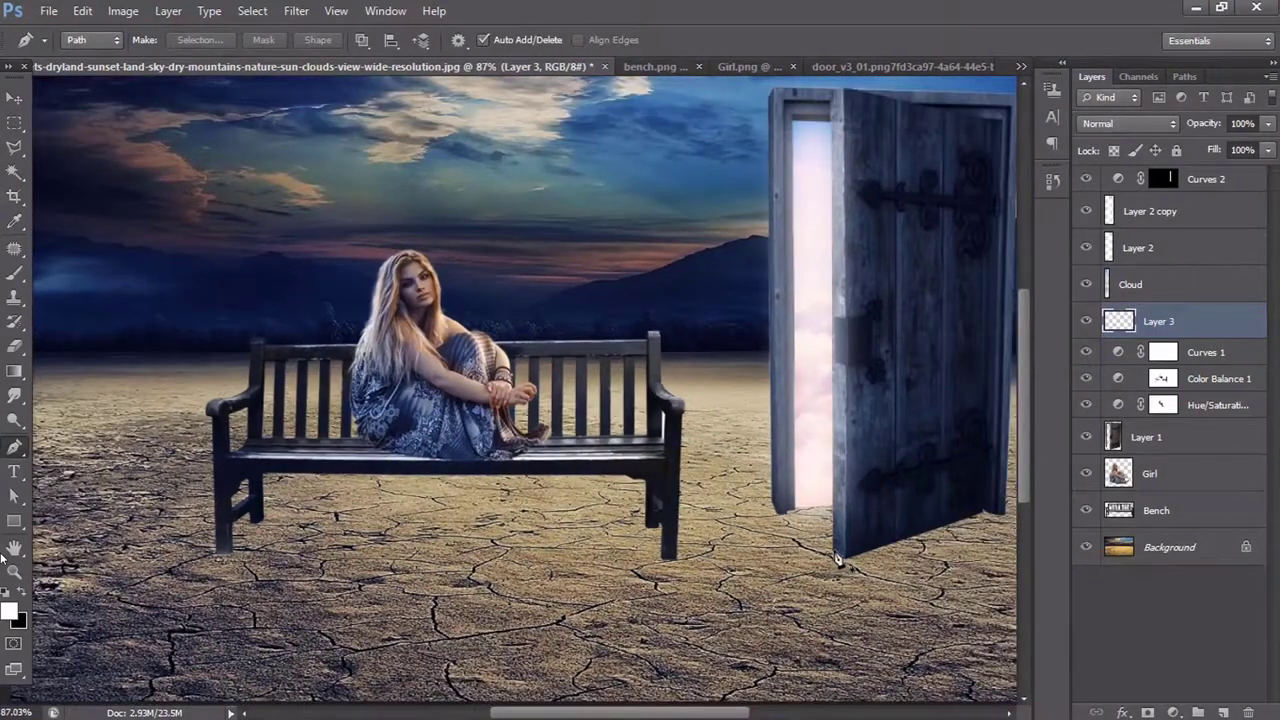
{"action": "left_click", "coordinate": [836, 555]}
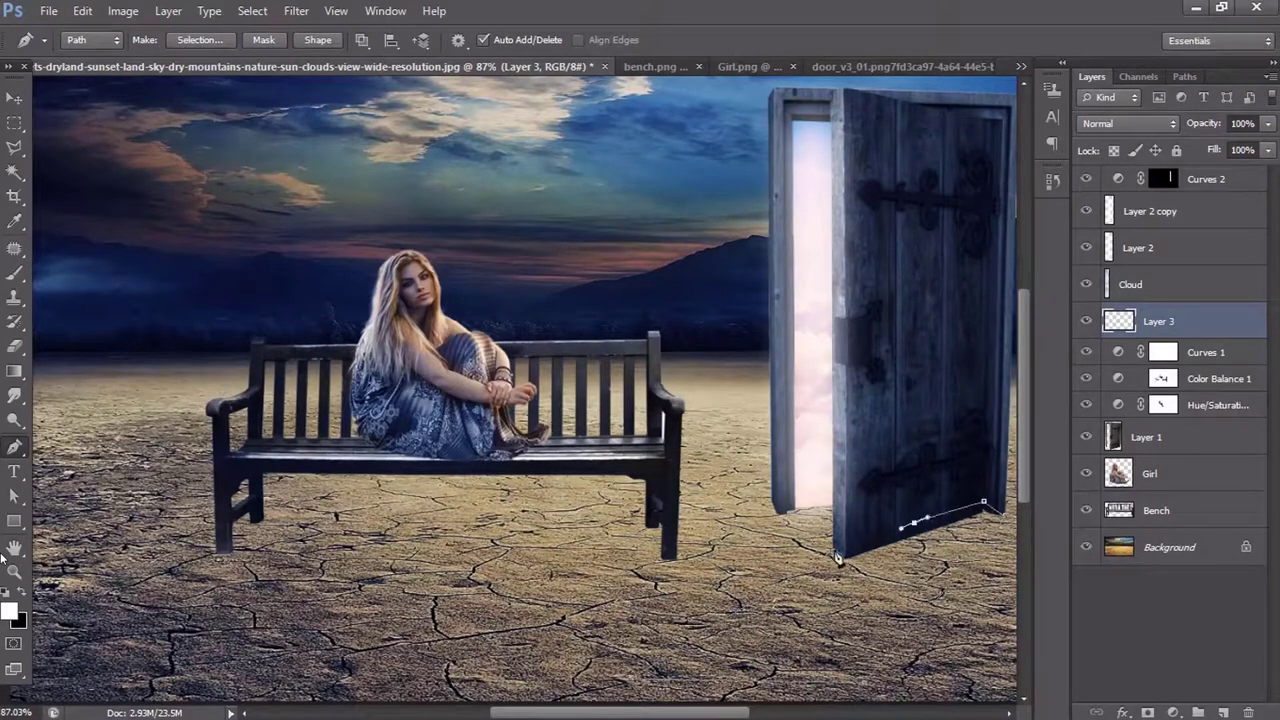
{"action": "key", "text": "ctrl+Return"}
- Feather the door-shadow selection by 5 px
{"action": "left_click", "coordinate": [252, 11]}
{"action": "mouse_move", "coordinate": [267, 218]}
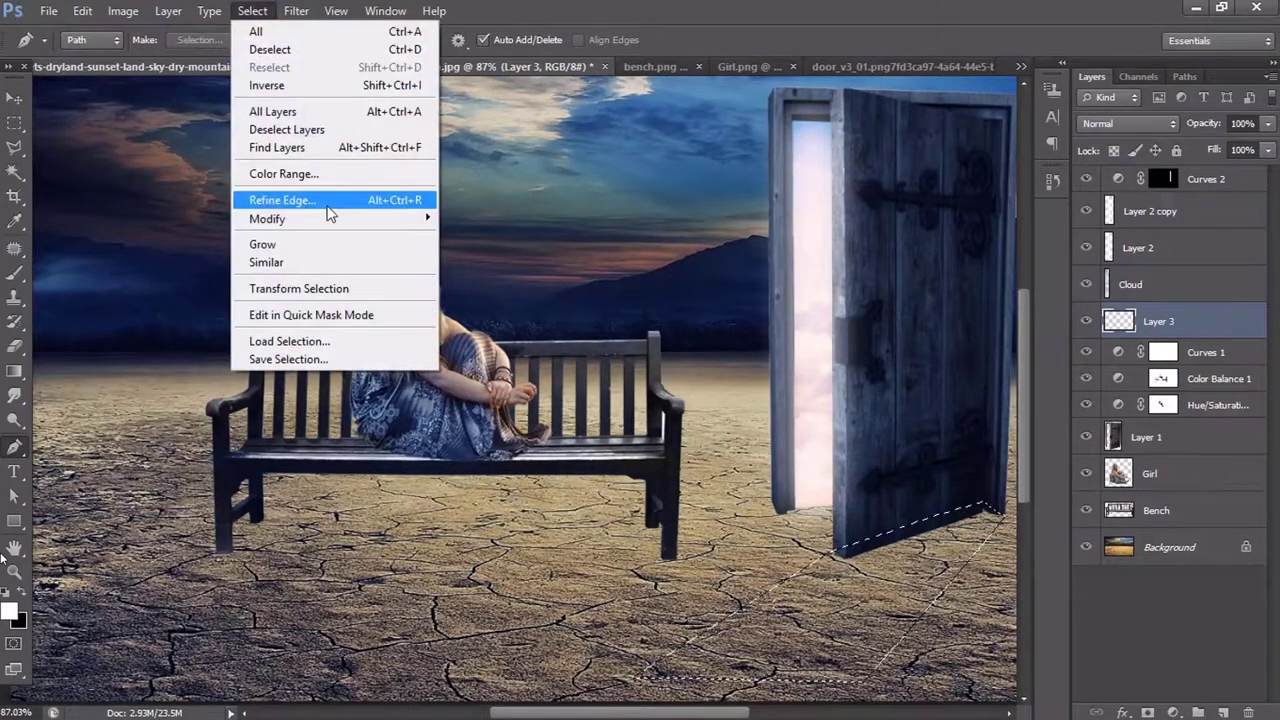
{"action": "left_click", "coordinate": [540, 289]}
{"action": "key", "text": "BackSpace"}
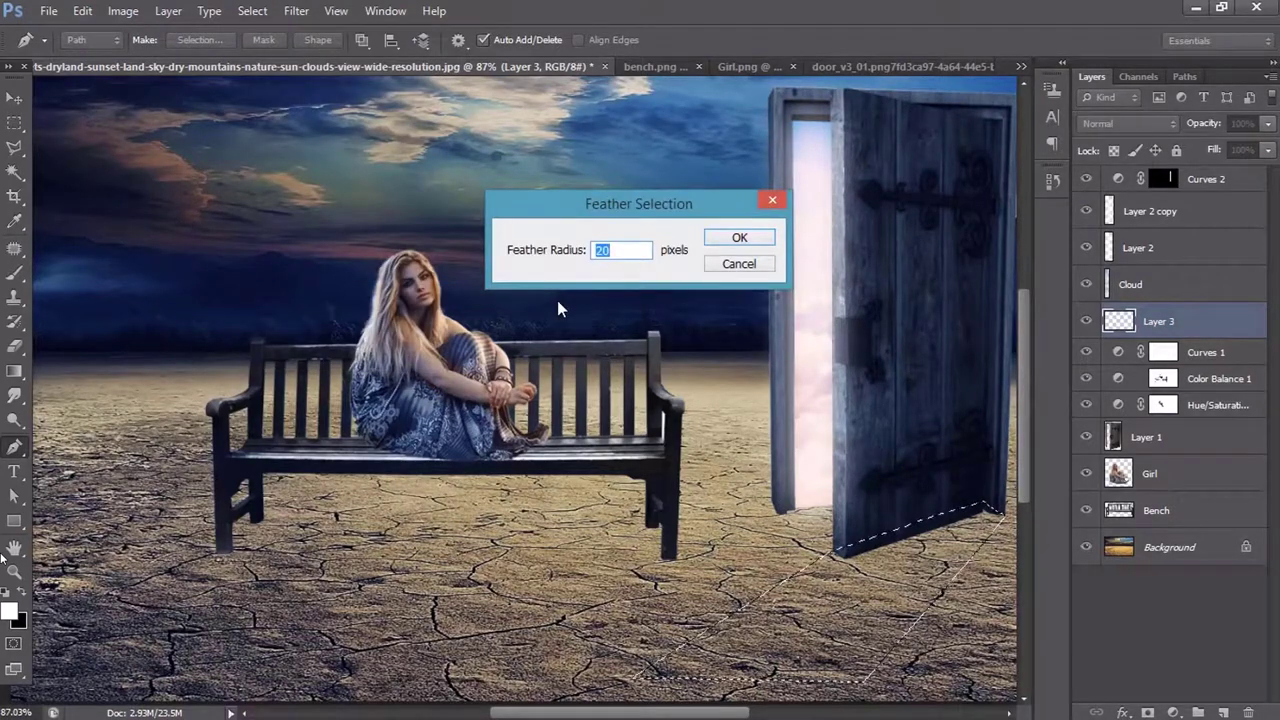
{"action": "type", "text": "5"}
{"action": "key", "text": "Return"}
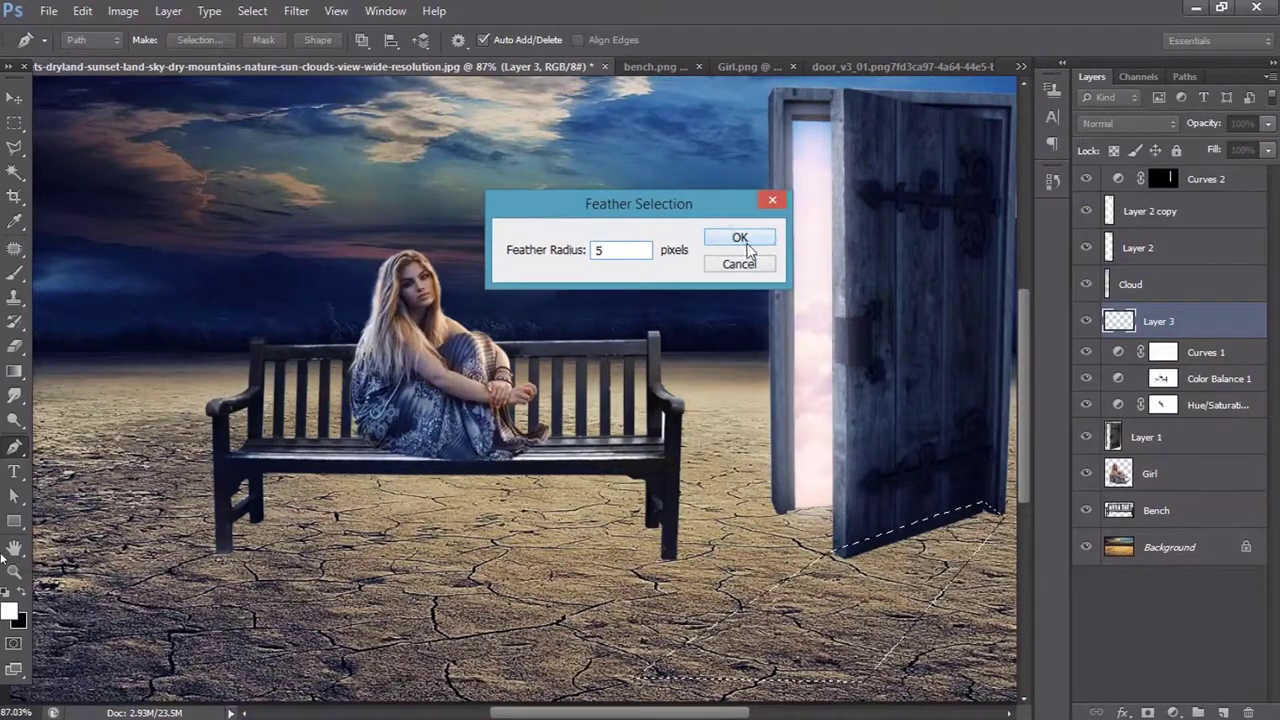
- Set the Gradient tool to a black-to-transparent gradient with the right end at 0% opacity
{"action": "left_click", "coordinate": [15, 371]}
{"action": "left_click", "coordinate": [90, 40]}
{"action": "left_click", "coordinate": [789, 183]}
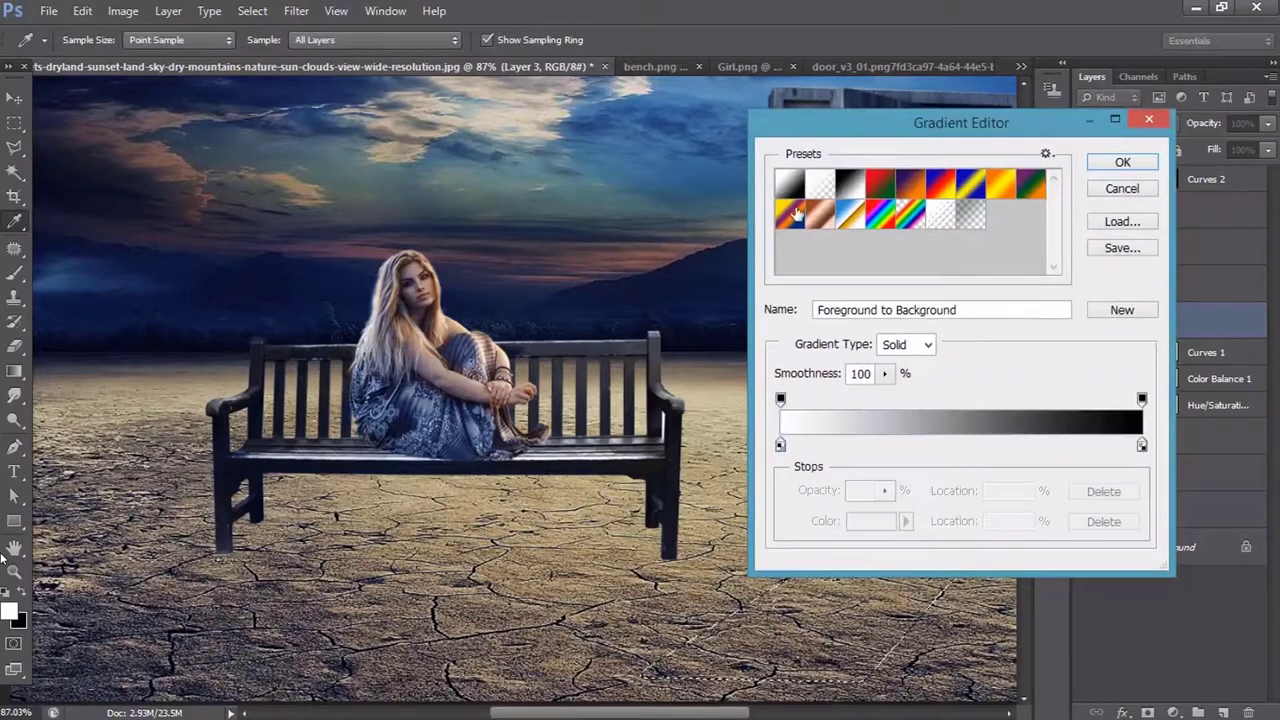
{"action": "left_click", "coordinate": [780, 445]}
{"action": "left_click", "coordinate": [870, 521]}
{"action": "left_click", "coordinate": [1205, 306]}
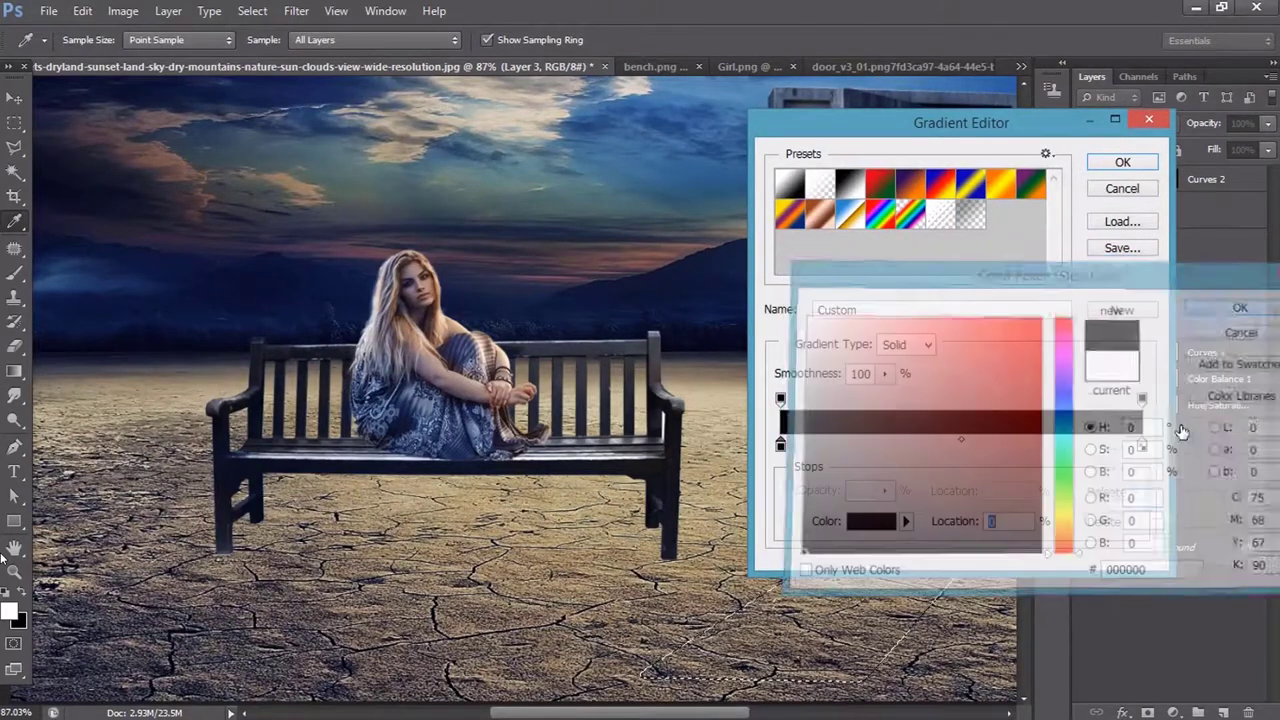
{"action": "left_click", "coordinate": [1143, 400]}
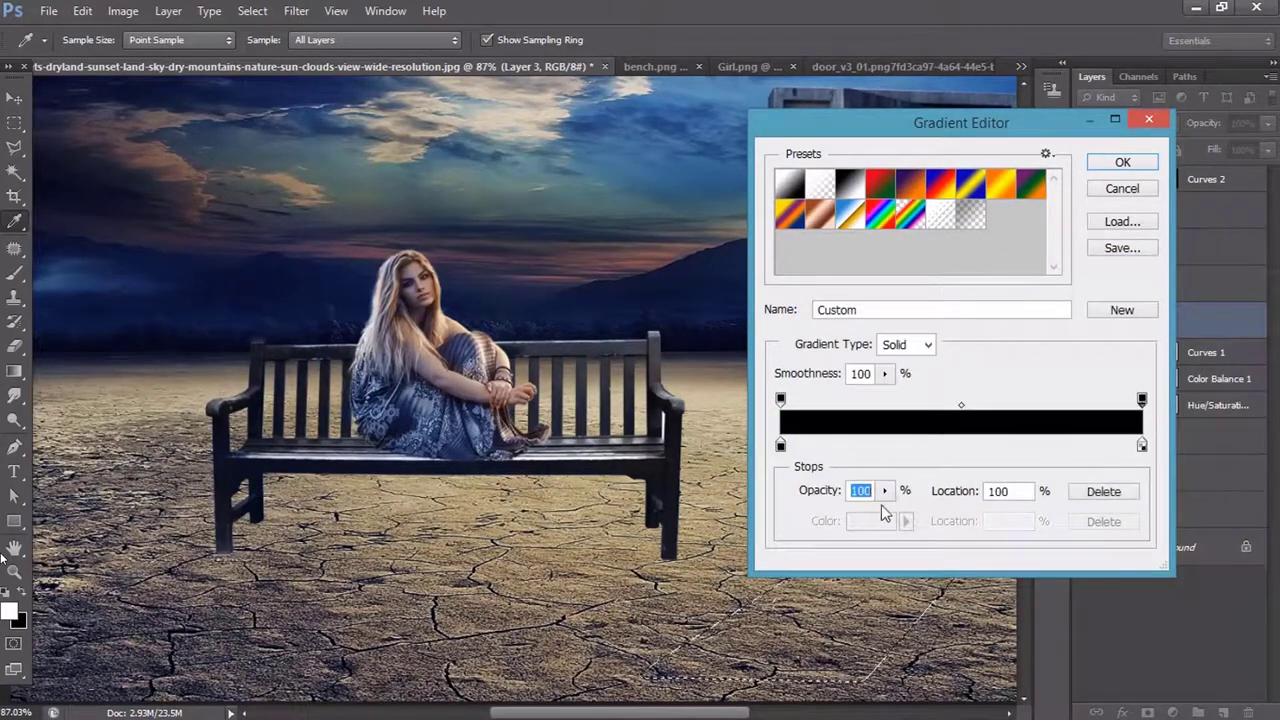
{"action": "left_click_drag", "start_coordinate": [884, 490], "coordinate": [722, 550]}
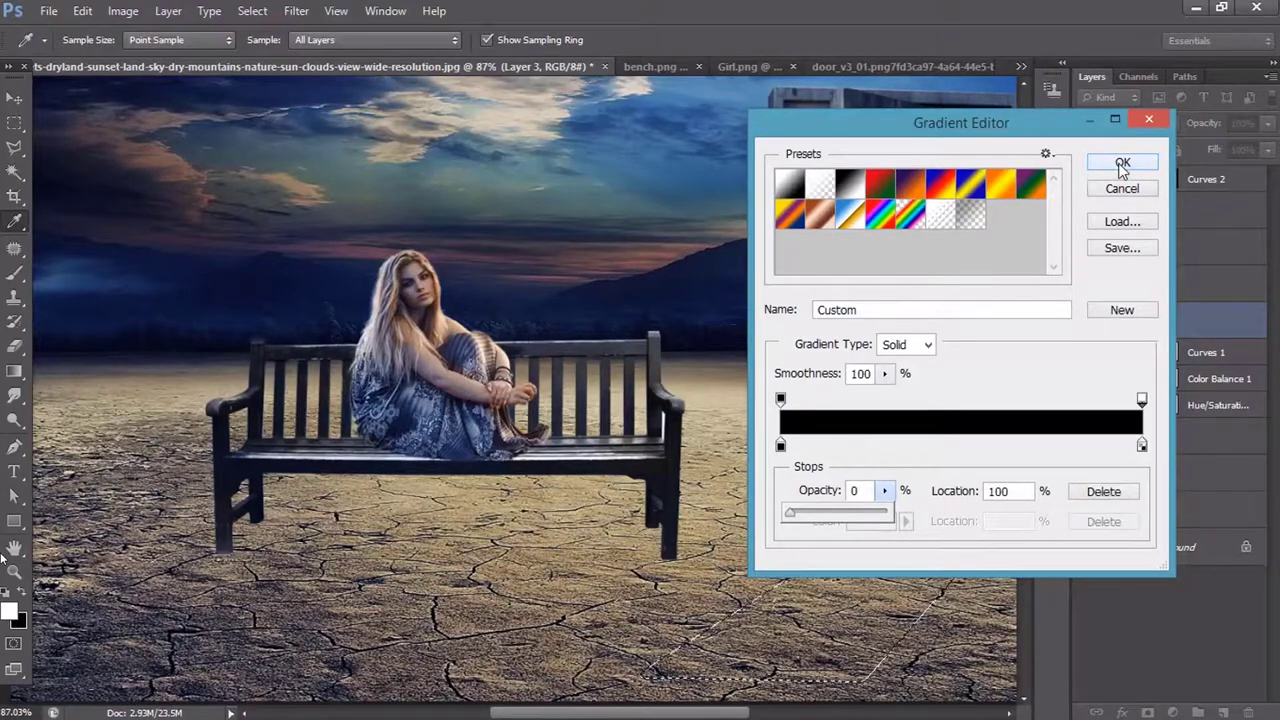
{"action": "left_click", "coordinate": [1142, 445]}
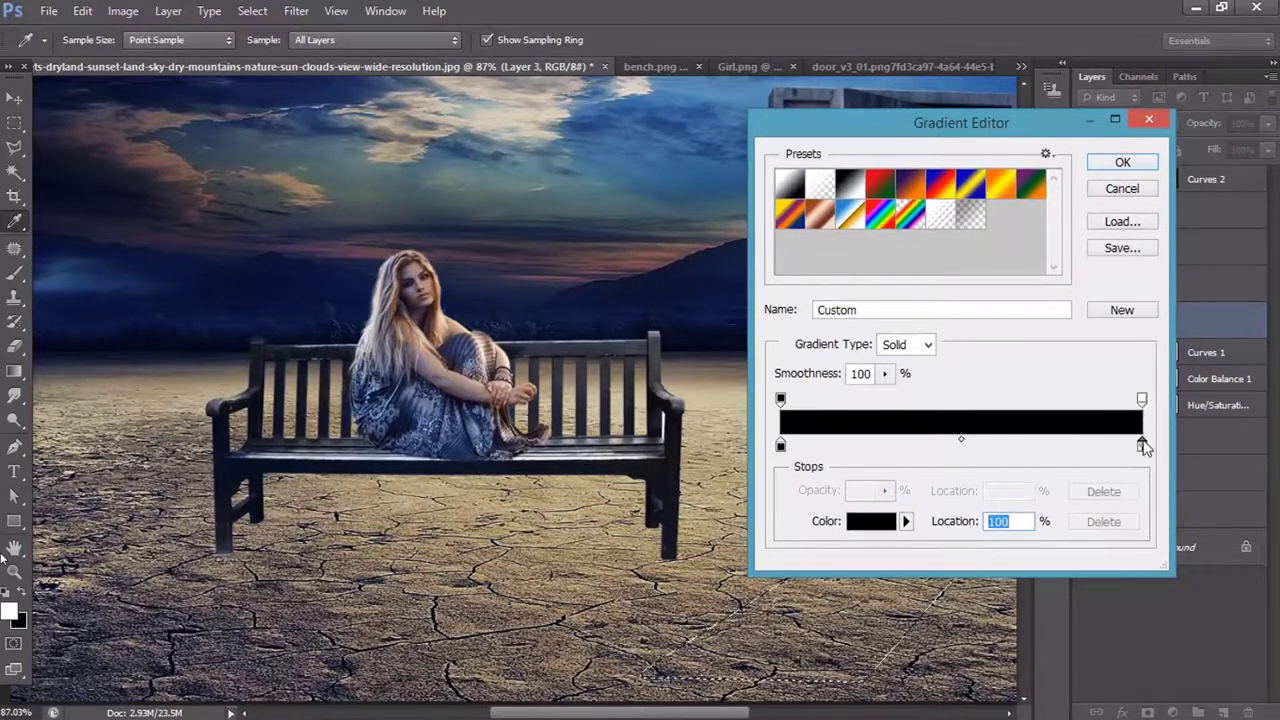
{"action": "left_click", "coordinate": [1142, 400]}
{"action": "left_click", "coordinate": [884, 490]}
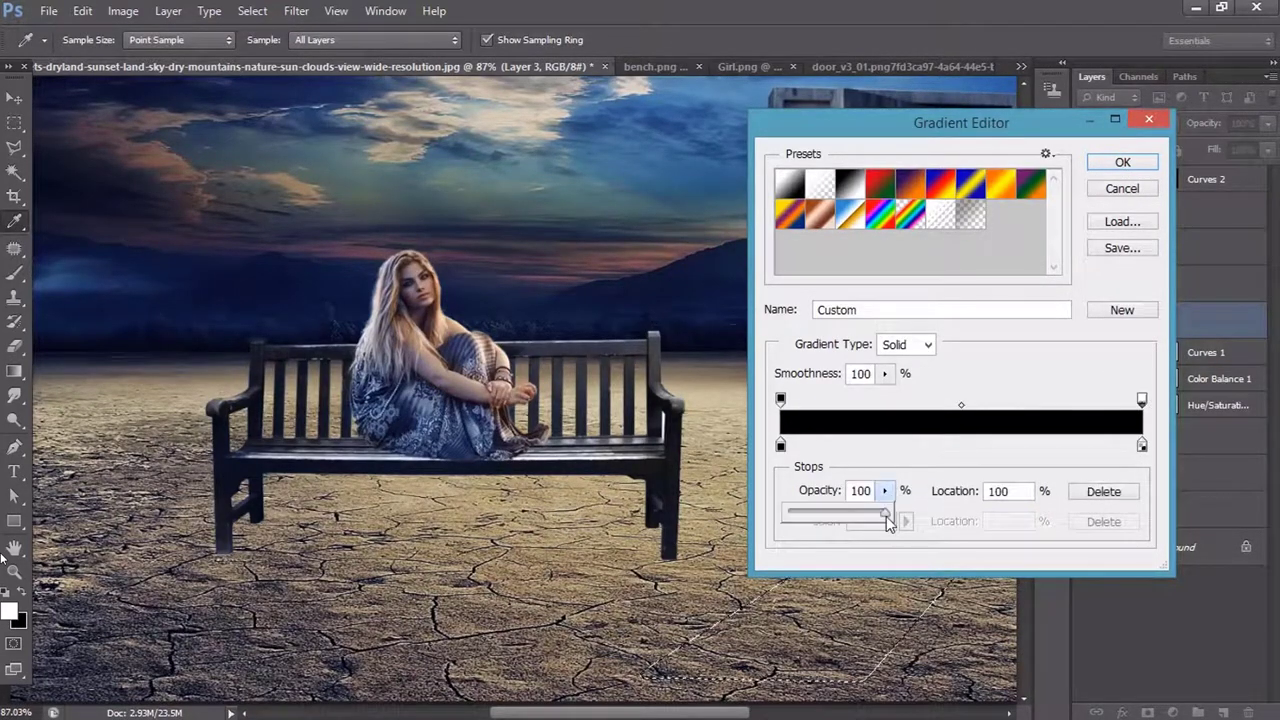
{"action": "left_click_drag", "start_coordinate": [887, 522], "coordinate": [782, 515]}
{"action": "left_click", "coordinate": [1122, 162]}
{"action": "scroll", "coordinate": [520, 390], "scroll_direction": "down", "scroll_amount": 1}
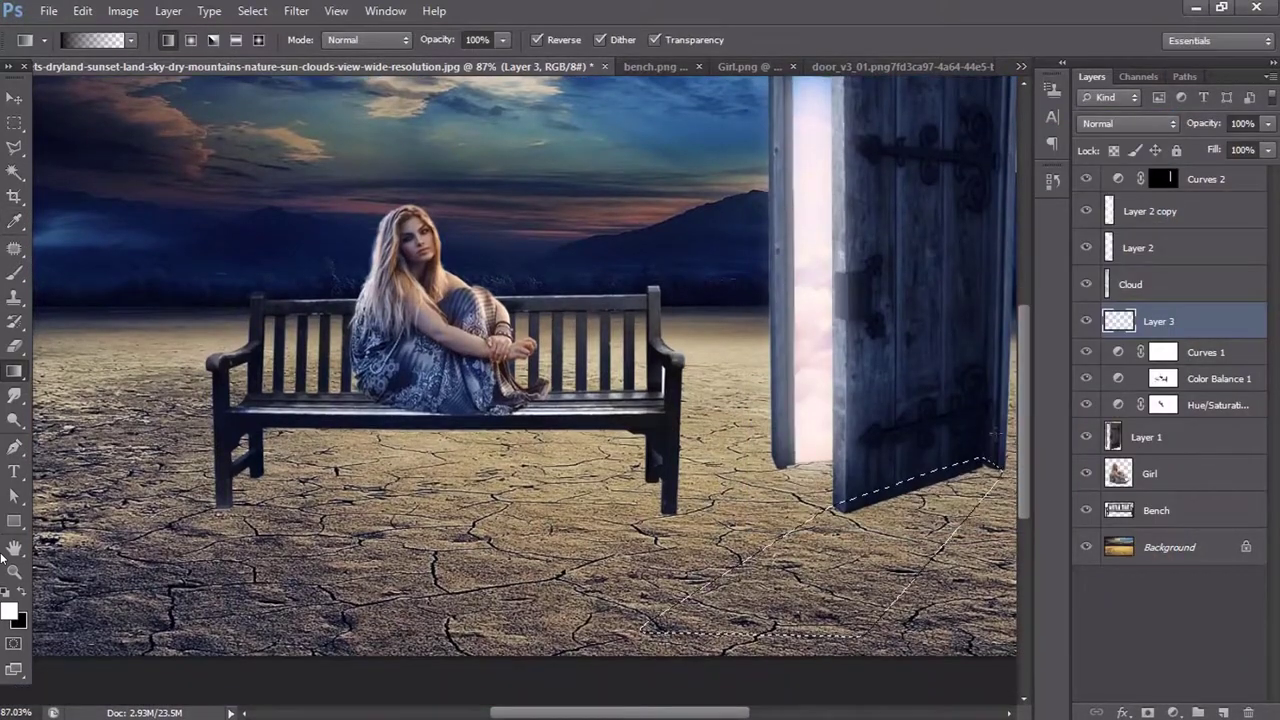
- Drag a fading black shadow gradient under the door and name Layer 3 'door shadow'
{"action": "left_click_drag", "start_coordinate": [960, 470], "coordinate": [700, 620]}
{"action": "scroll", "coordinate": [520, 390], "scroll_direction": "down", "scroll_amount": 1}
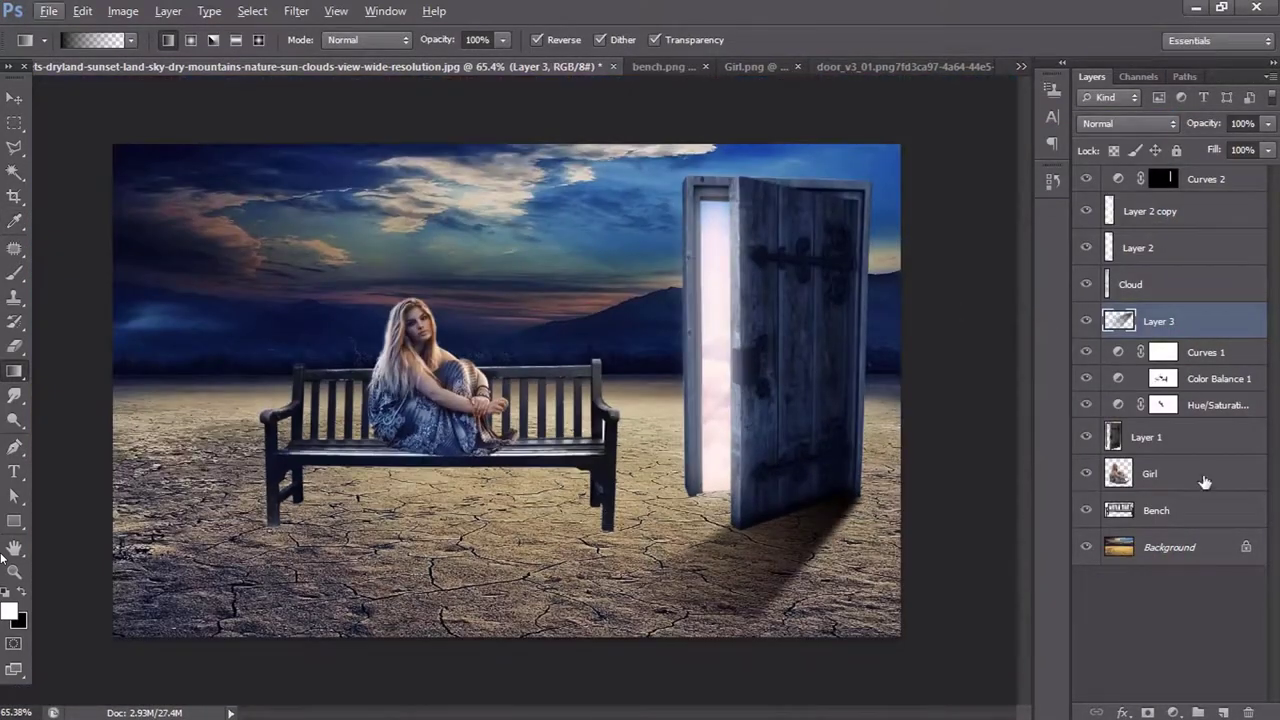
{"action": "double_click", "coordinate": [1158, 321]}
{"action": "type", "text": "door shadow"}
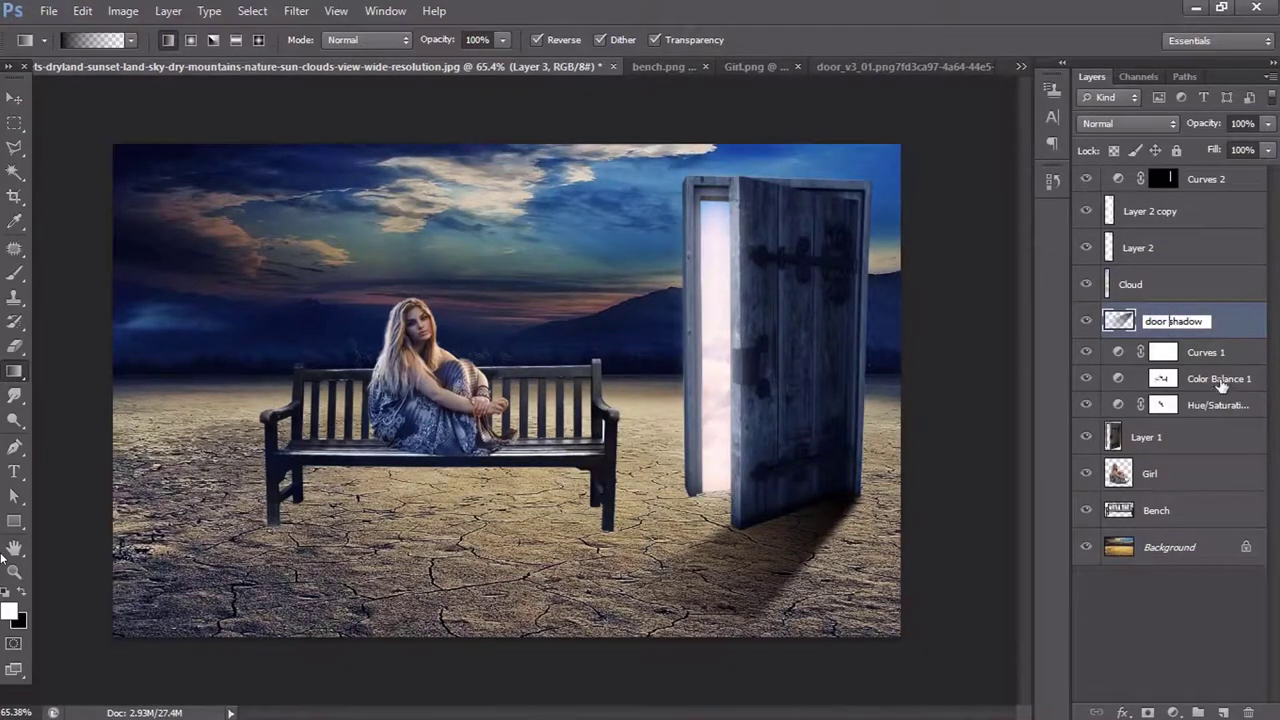
{"action": "key", "text": "Return"}
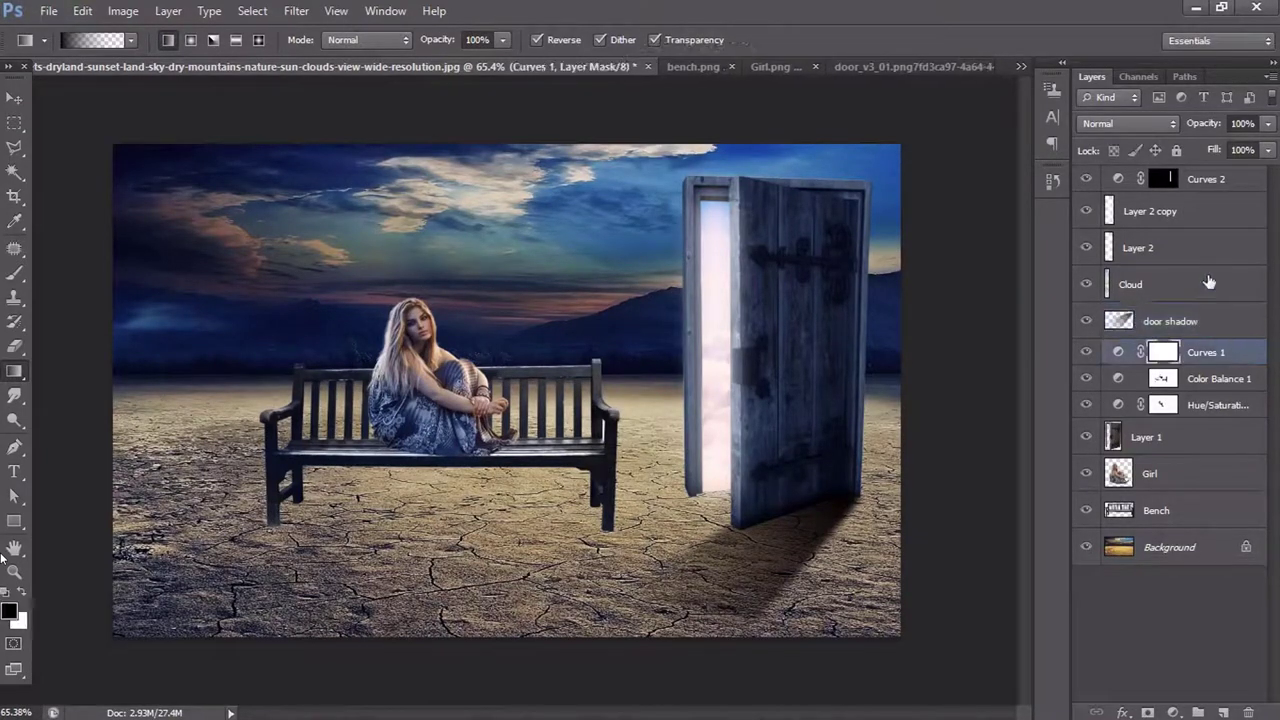
- Group Cloud, Curves 2, Layer 2 copy and Layer 2 as 'Cloud', then add an empty layer
{"action": "left_click", "coordinate": [1222, 284]}
{"action": "left_click", "coordinate": [1208, 181], "text": "shift"}
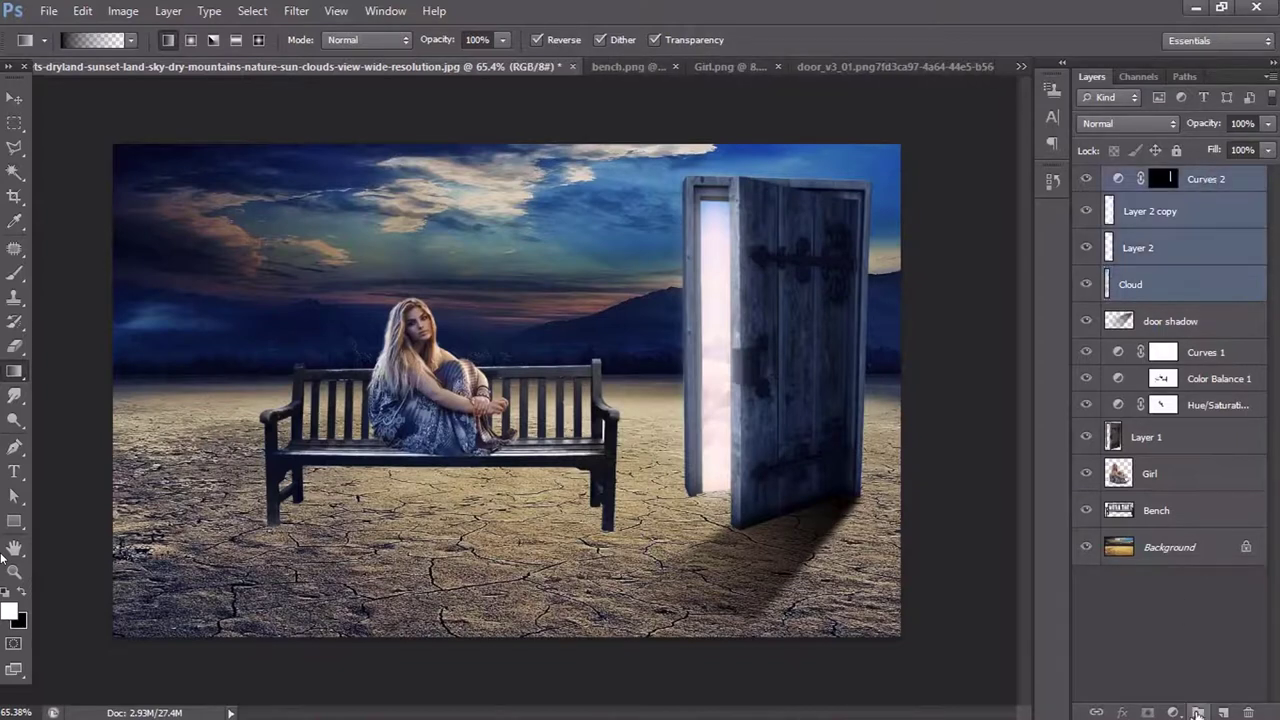
{"action": "left_click", "coordinate": [1197, 712]}
{"action": "double_click", "coordinate": [1165, 180]}
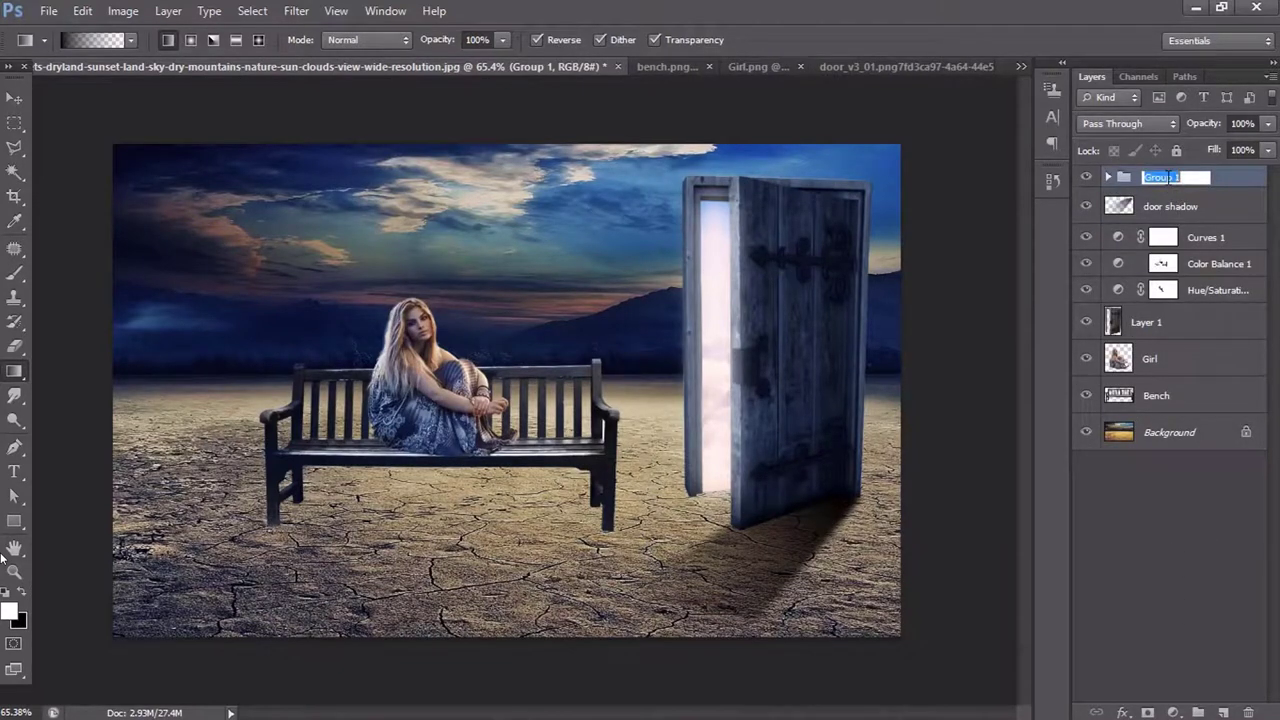
{"action": "type", "text": "Cloud"}
{"action": "left_click", "coordinate": [1188, 207]}
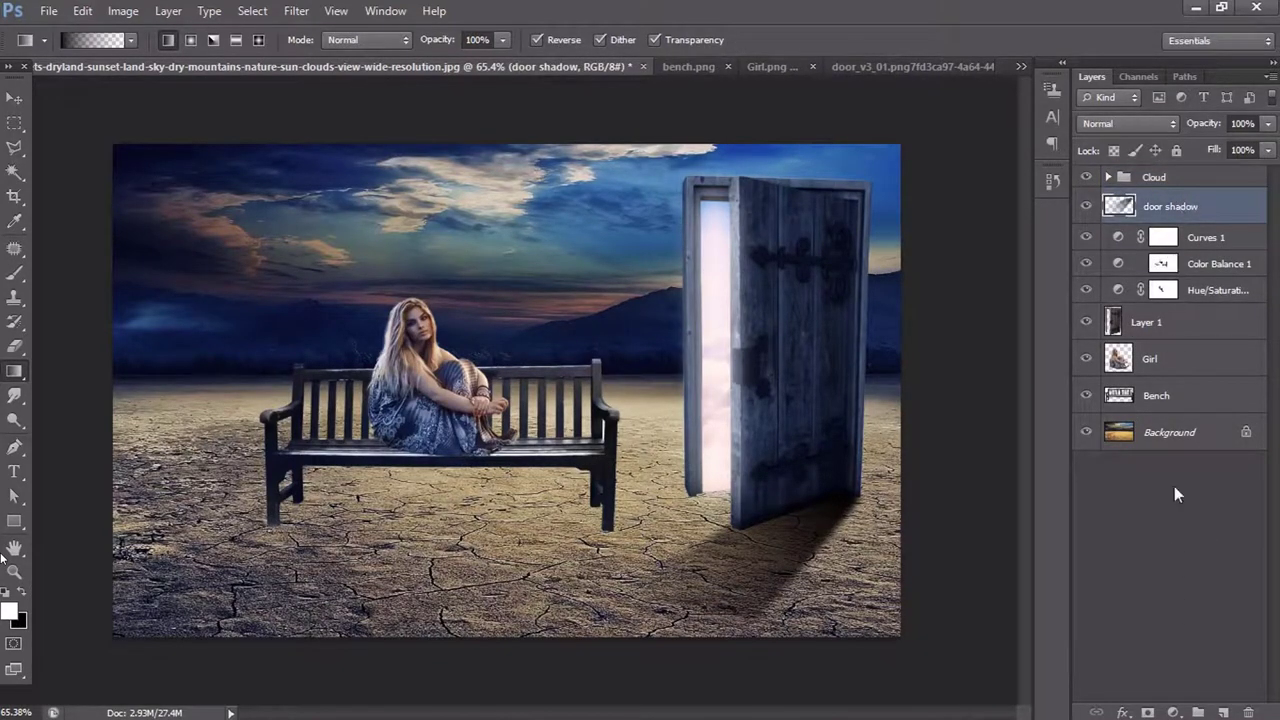
{"action": "left_click", "coordinate": [1221, 712]}
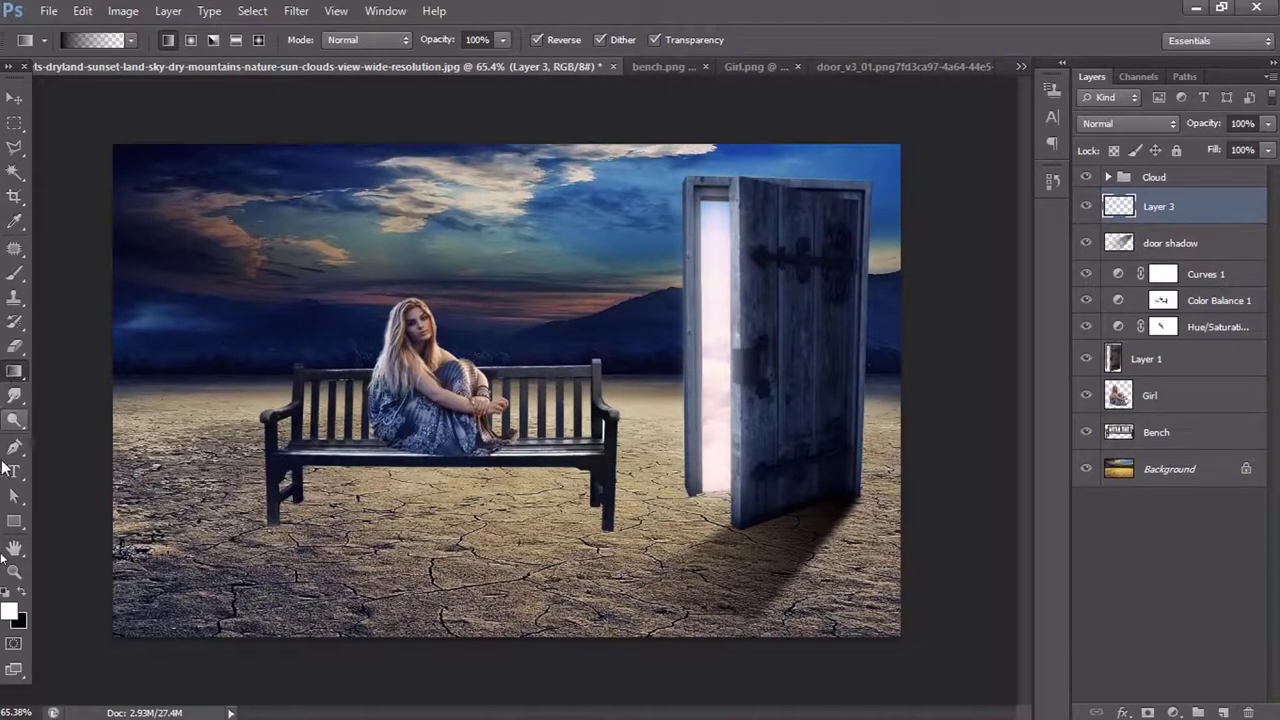
- With the Pen tool, place anchors at the right and left bench legs and the lower-left ground
{"action": "left_click", "coordinate": [14, 447]}
{"action": "scroll", "coordinate": [535, 455], "scroll_direction": "up", "scroll_amount": 3}
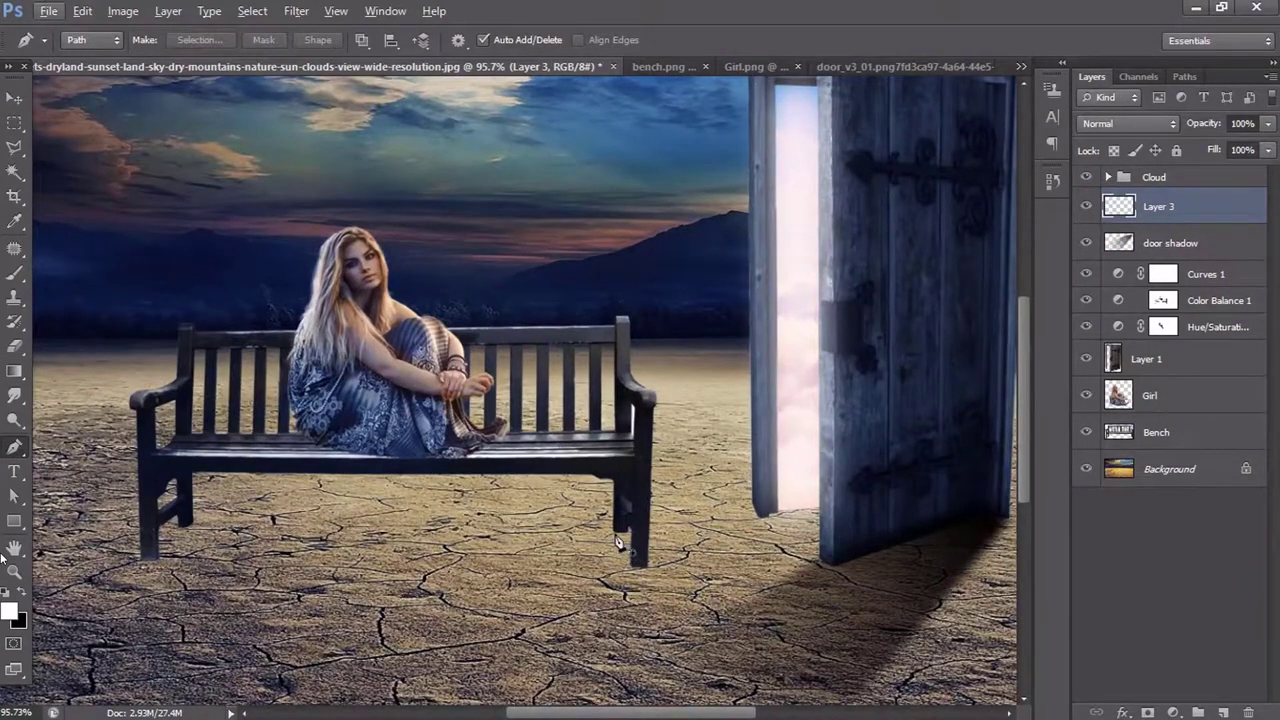
{"action": "left_click", "coordinate": [620, 523]}
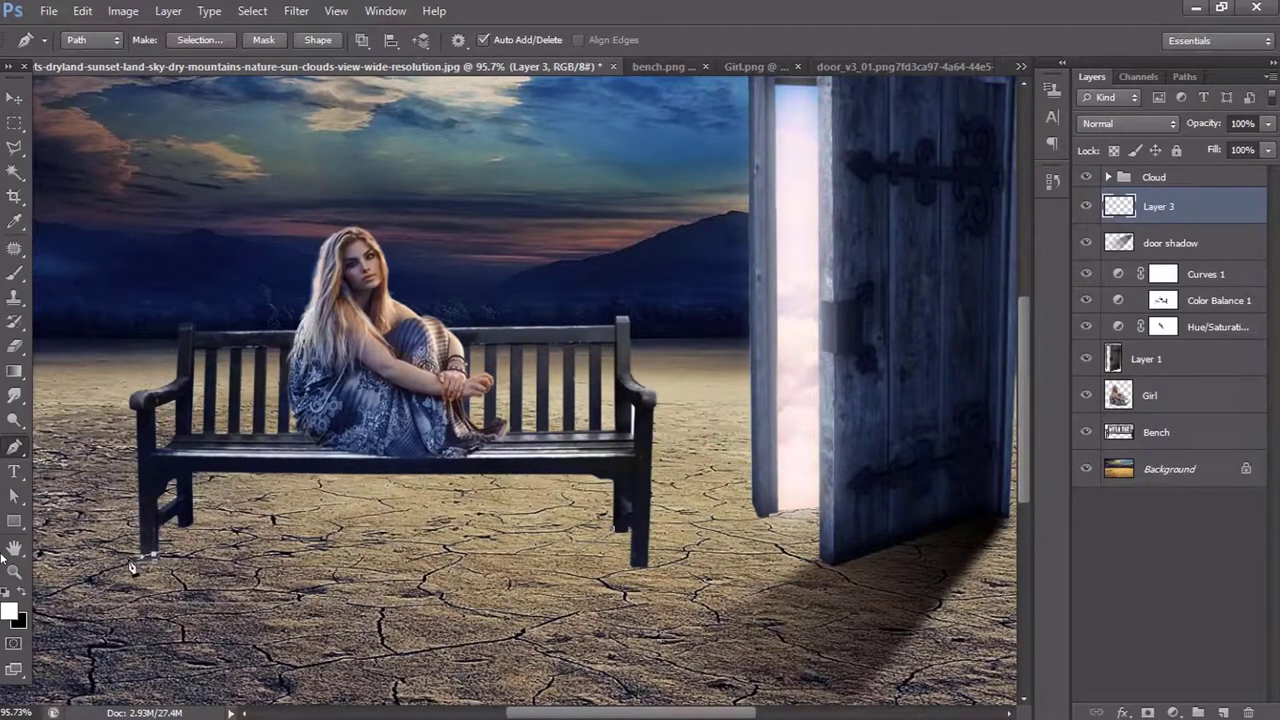
{"action": "left_click", "coordinate": [120, 566]}
{"action": "scroll", "coordinate": [55, 615], "scroll_direction": "down", "scroll_amount": 3}
{"action": "scroll", "coordinate": [55, 615], "scroll_direction": "up", "scroll_amount": 1}
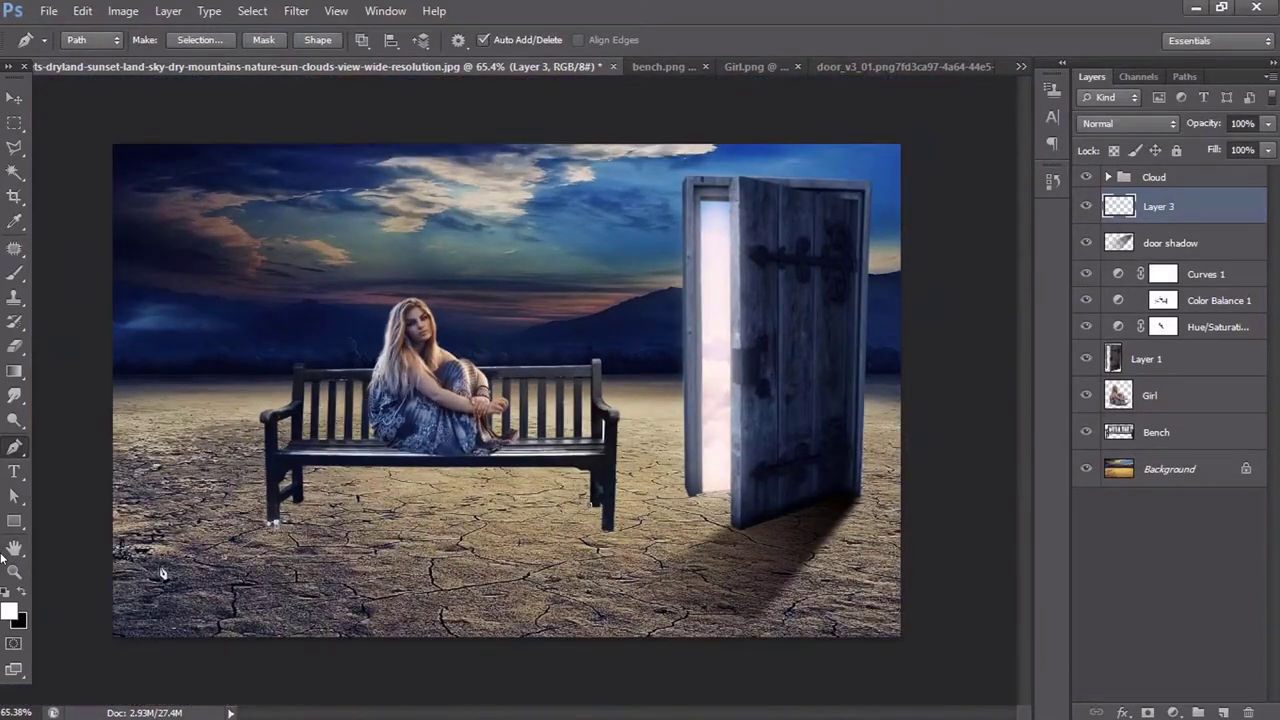
{"action": "scroll", "coordinate": [55, 615], "scroll_direction": "up", "scroll_amount": 2}
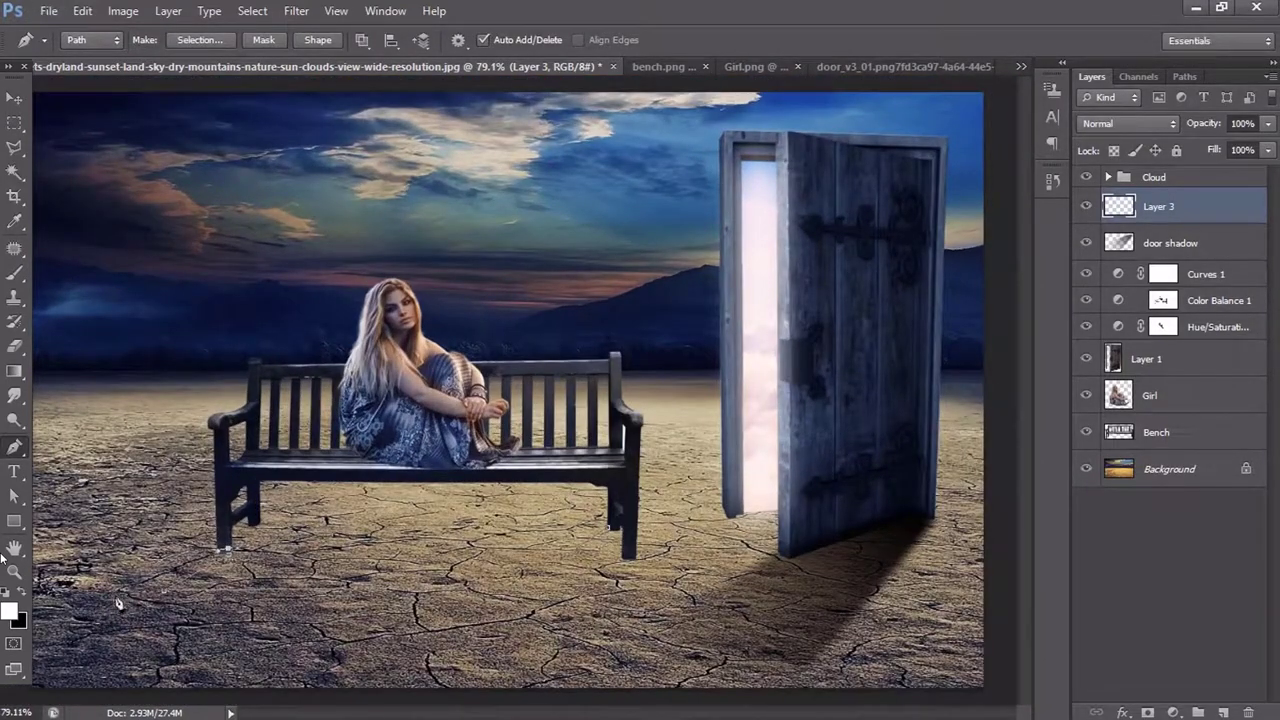
{"action": "left_click", "coordinate": [91, 607]}
{"action": "scroll", "coordinate": [597, 573], "scroll_direction": "up", "scroll_amount": 2}
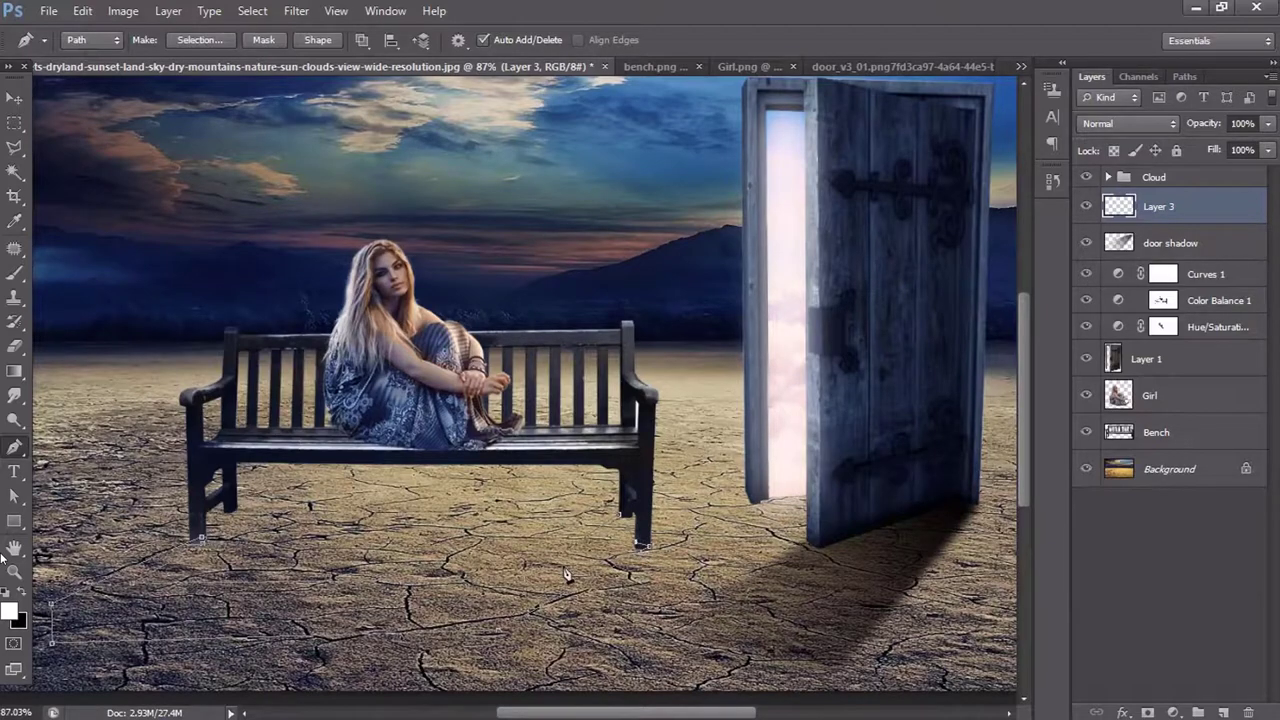
{"action": "scroll", "coordinate": [582, 561], "scroll_direction": "up", "scroll_amount": 2}
{"action": "scroll", "coordinate": [578, 590], "scroll_direction": "up", "scroll_amount": 2}
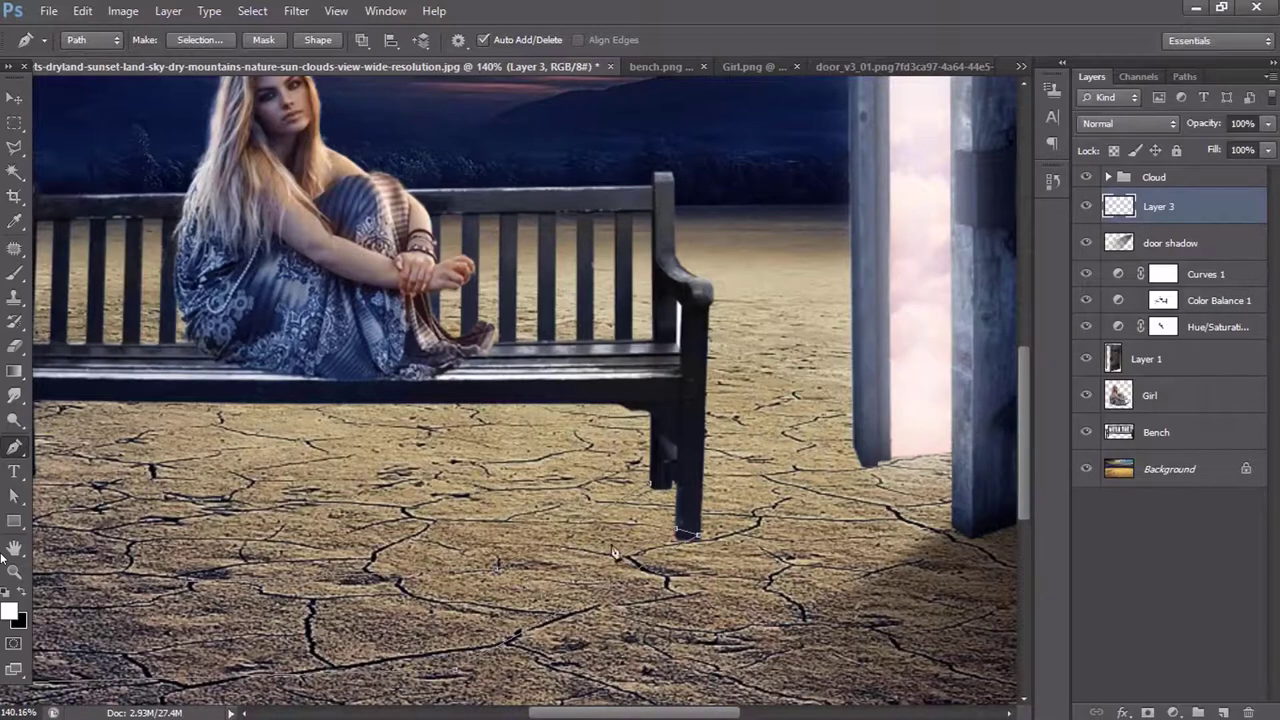
{"action": "scroll", "coordinate": [655, 492], "scroll_direction": "down", "scroll_amount": 3}
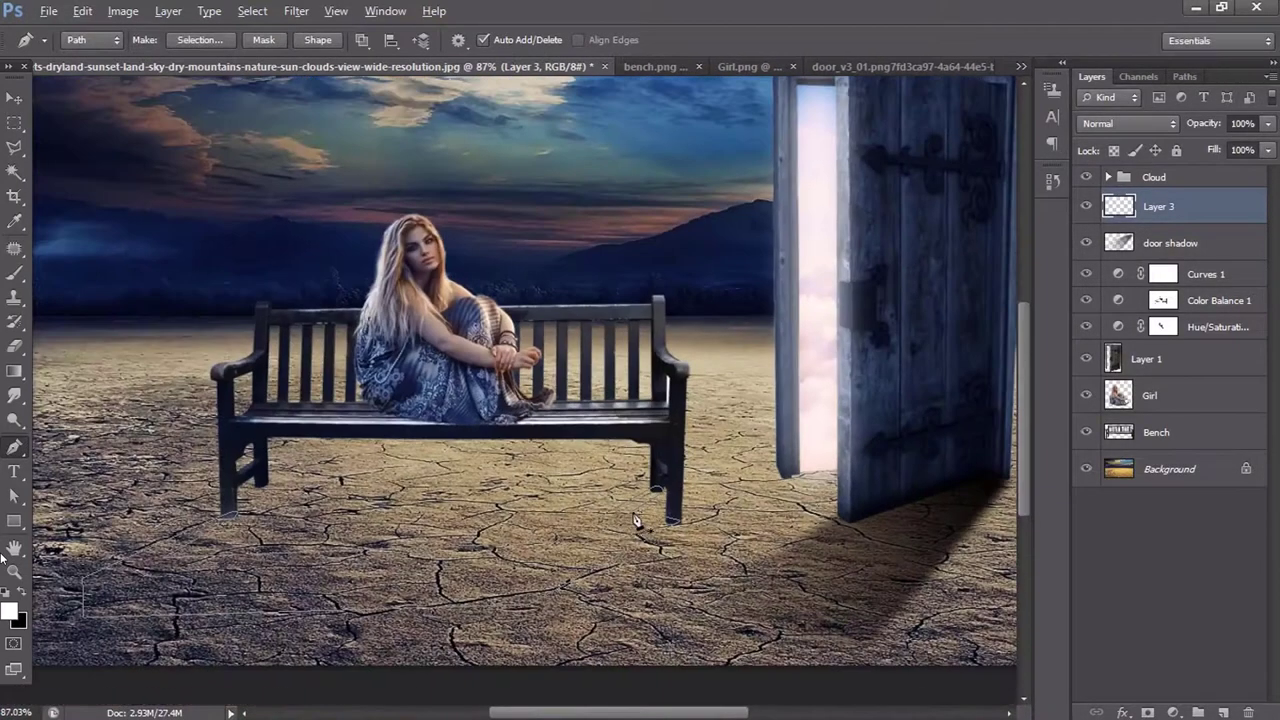
- Feather the bench-shadow selection by 10 px and fill it with a dark gradient toward the lower left
{"action": "key", "text": "ctrl+Return"}
{"action": "left_click", "coordinate": [252, 11]}
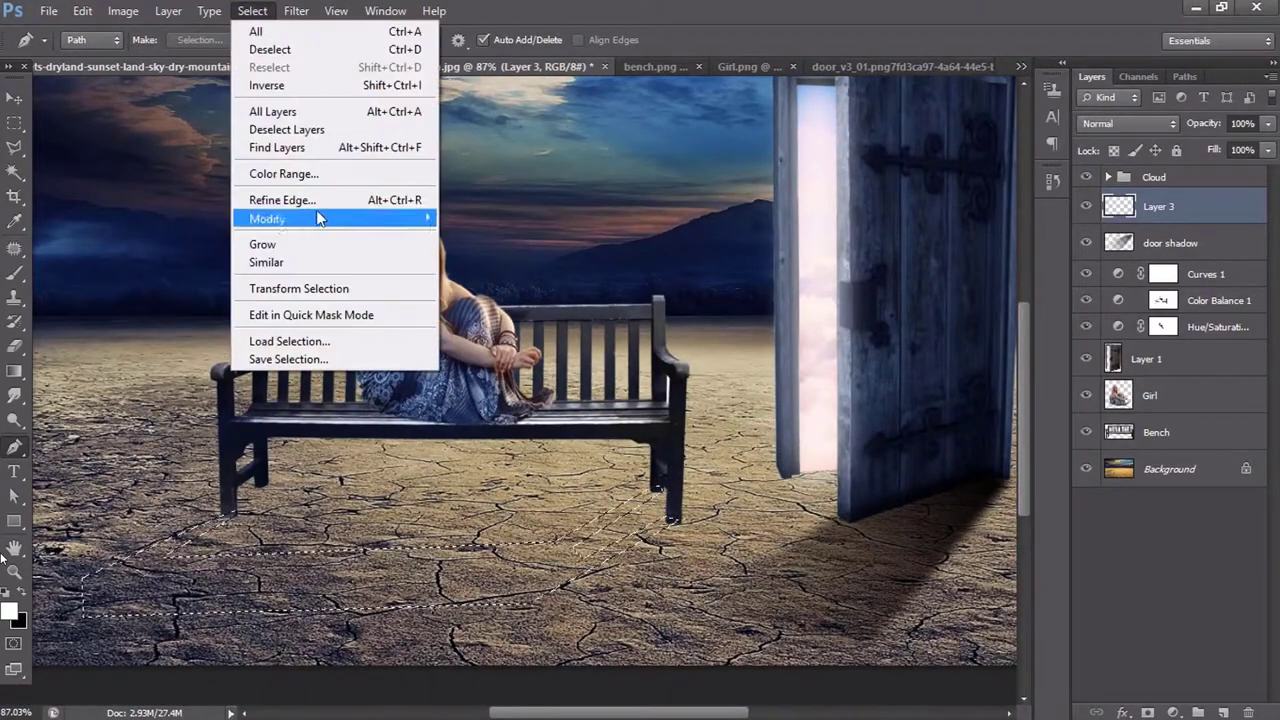
{"action": "left_click", "coordinate": [480, 290]}
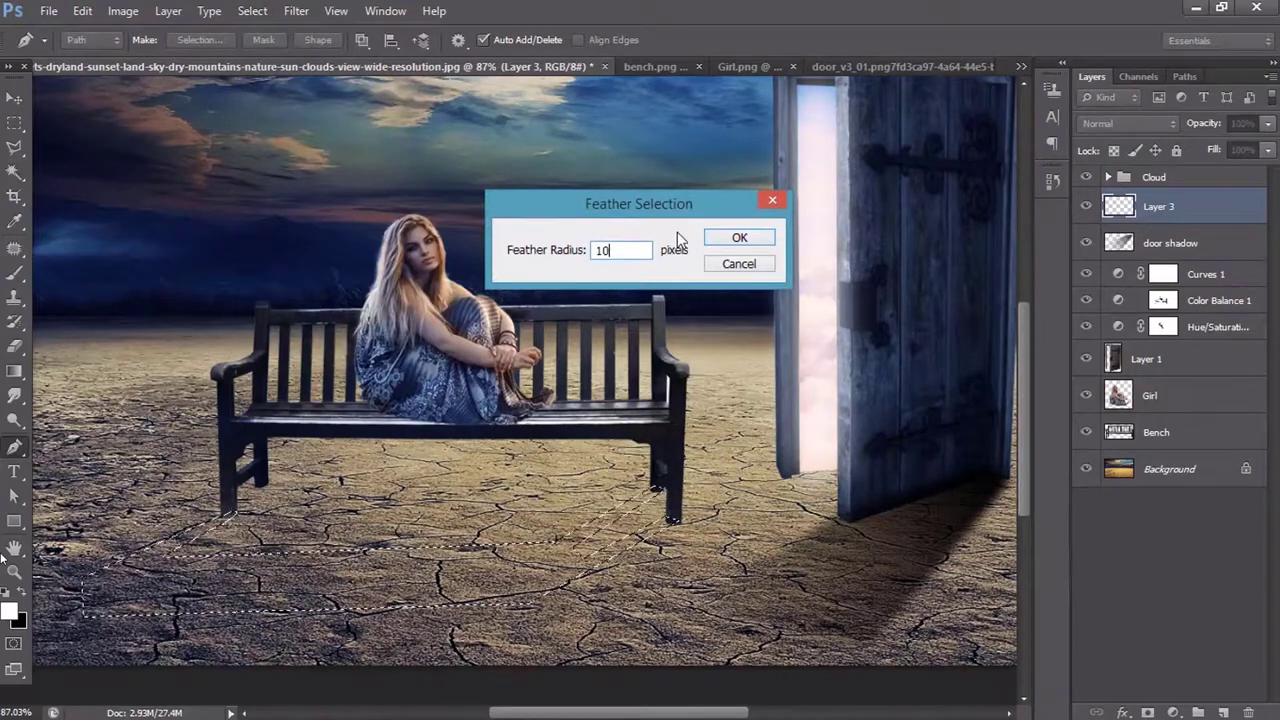
{"action": "left_click", "coordinate": [739, 237]}
{"action": "scroll", "coordinate": [370, 450], "scroll_direction": "down", "scroll_amount": 2}
{"action": "left_click", "coordinate": [14, 371]}
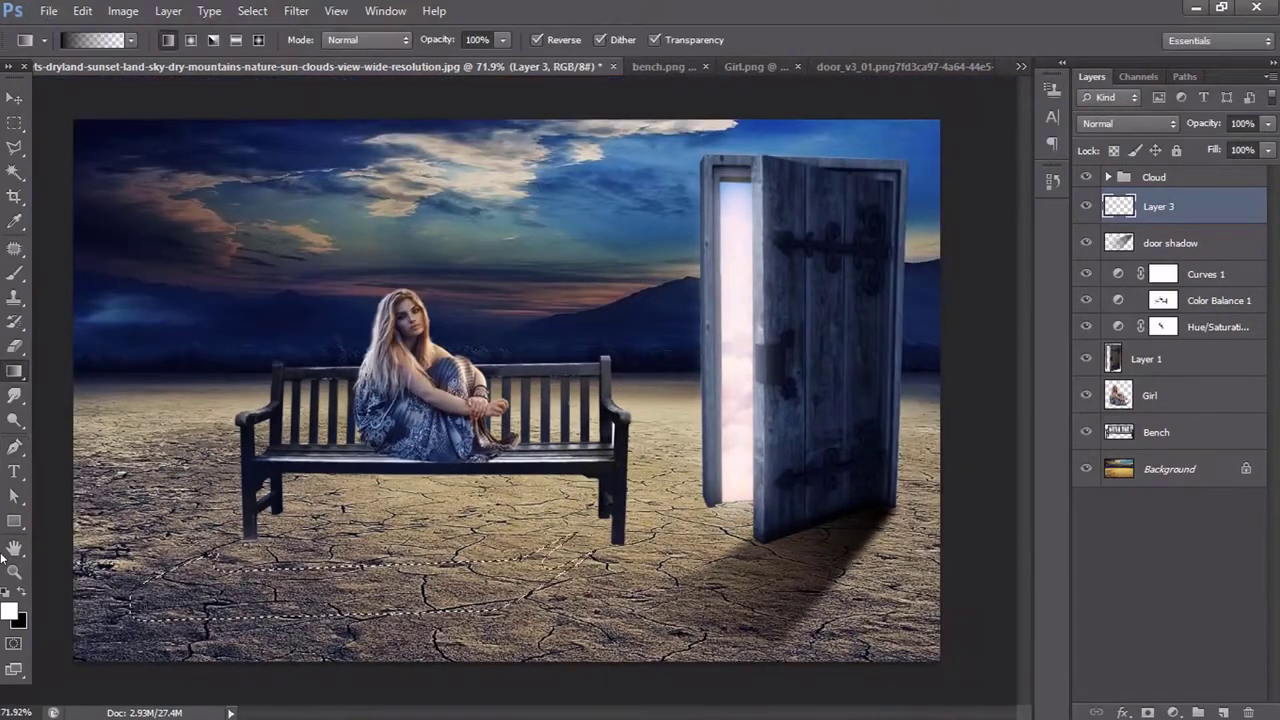
{"action": "left_click_drag", "start_coordinate": [540, 575], "coordinate": [200, 590]}
- Deselect, test a lower opacity on the shadow layer, and bring up the History panel
{"action": "key", "text": "ctrl+d"}
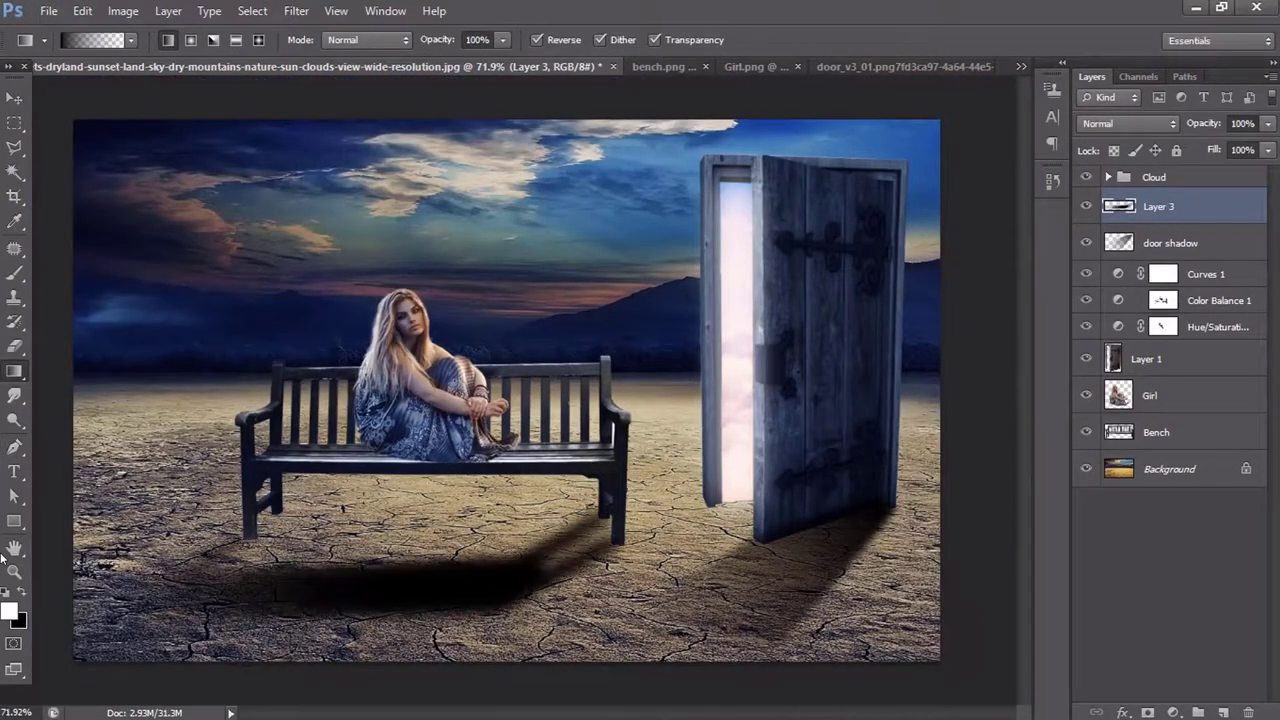
{"action": "key", "text": "v"}
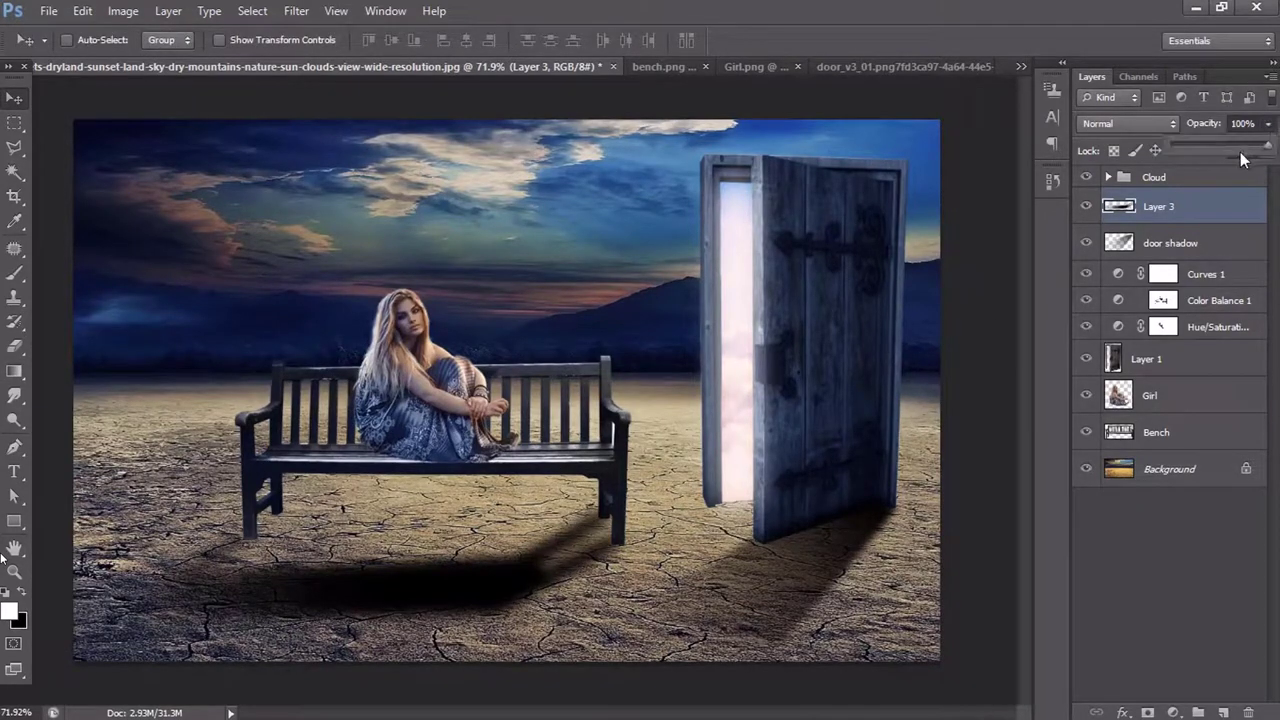
{"action": "left_click_drag", "start_coordinate": [1240, 152], "coordinate": [1212, 147]}
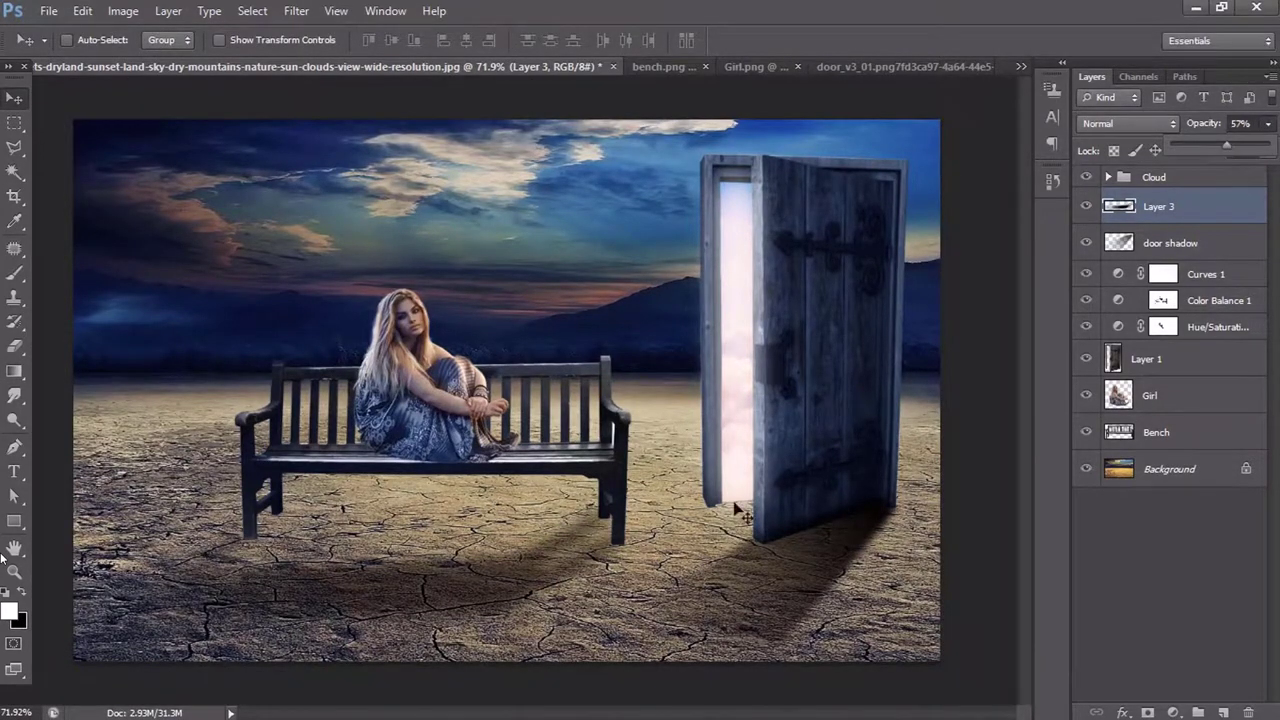
{"action": "key", "text": "0"}
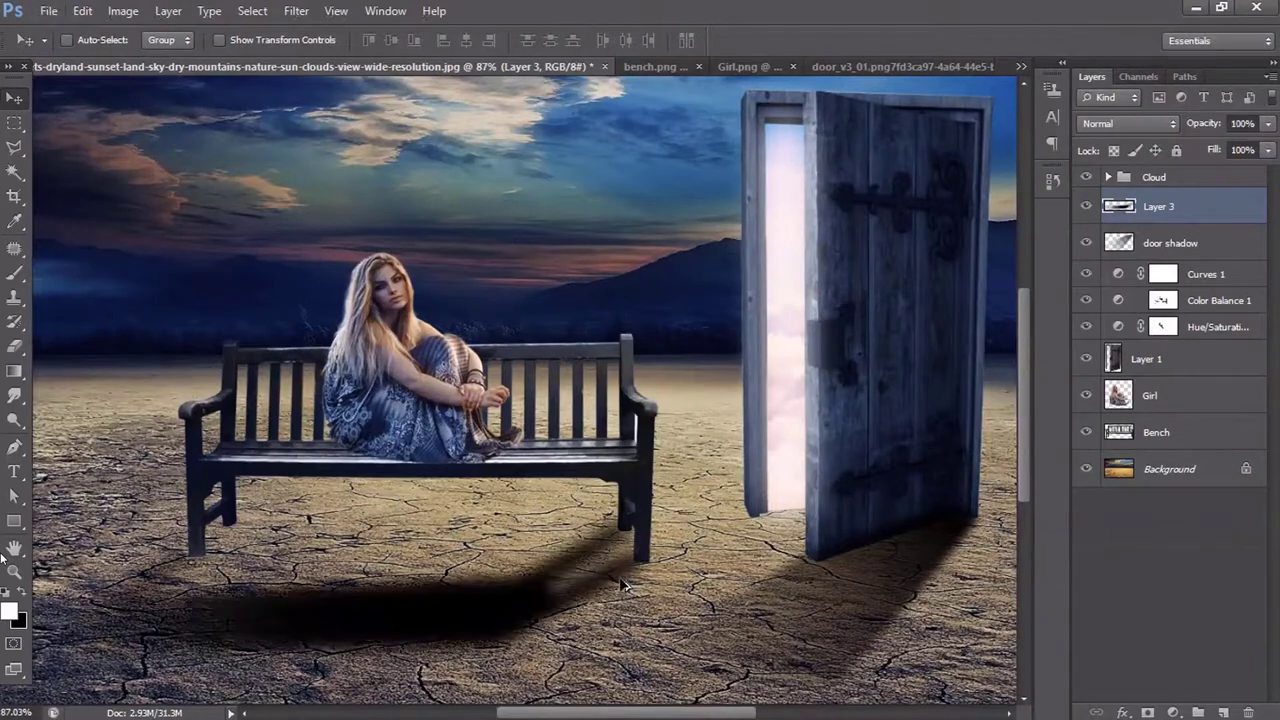
{"action": "left_click", "coordinate": [1052, 181]}
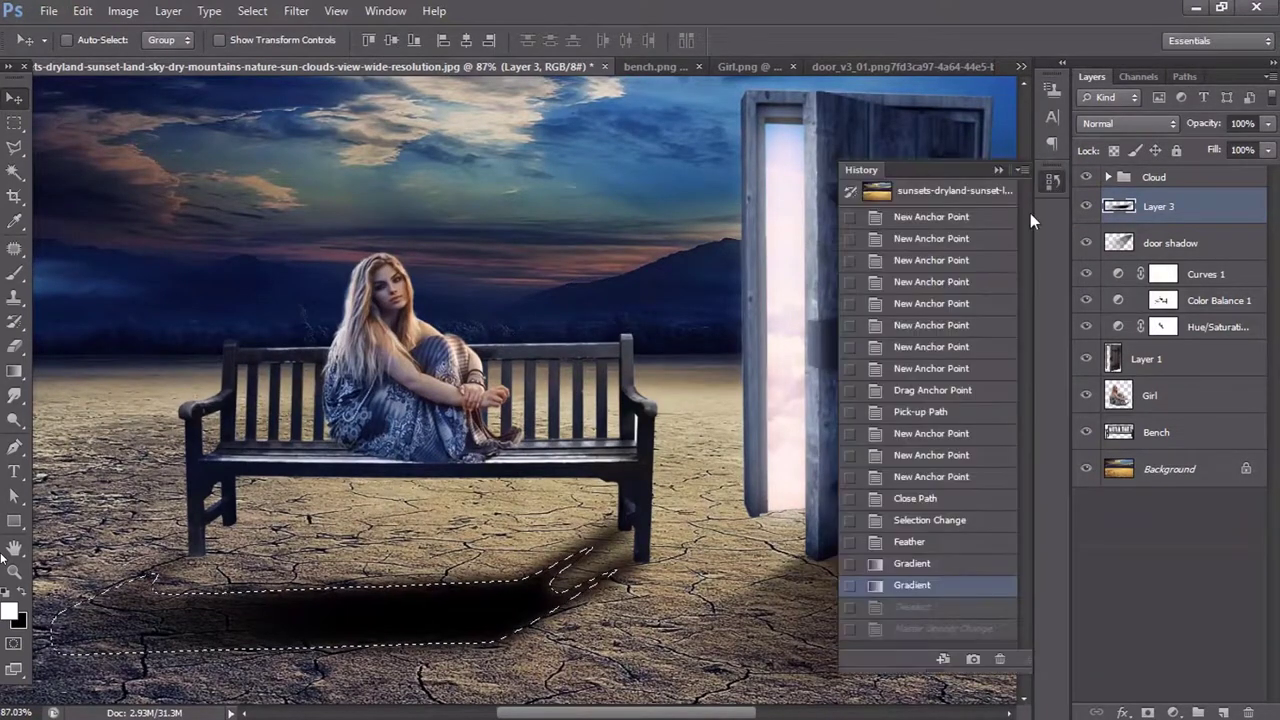
- Roll History back to the shadow outline and re-feather the bench-shadow selection by 5 px
{"action": "left_click", "coordinate": [935, 521]}
{"action": "left_click", "coordinate": [925, 498]}
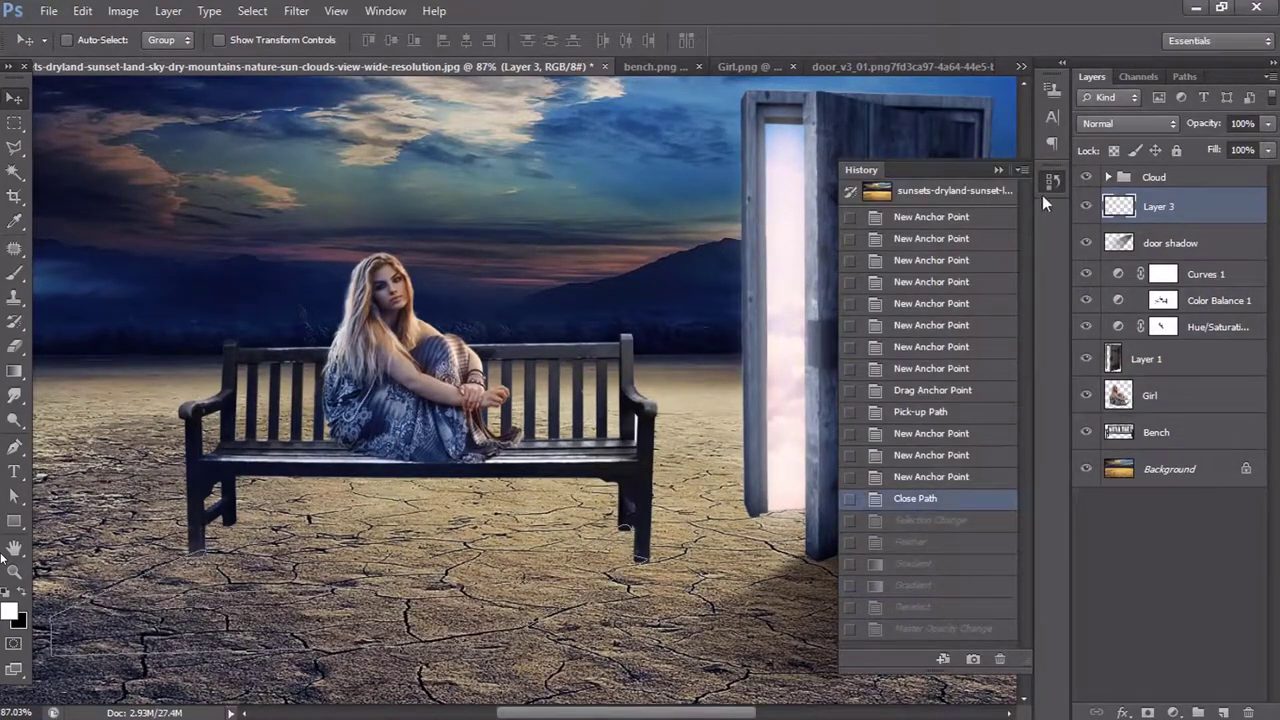
{"action": "left_click", "coordinate": [1052, 181]}
{"action": "key", "text": "ctrl+Return"}
{"action": "left_click", "coordinate": [252, 11]}
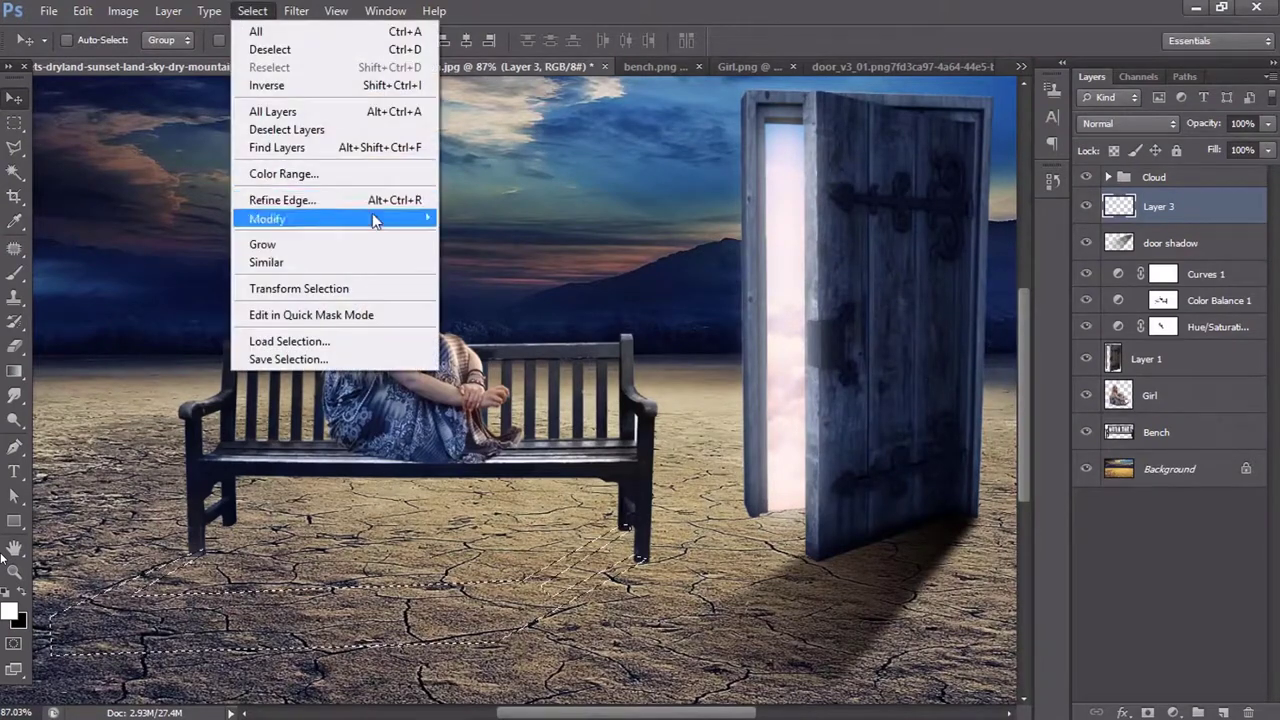
{"action": "mouse_move", "coordinate": [300, 218]}
{"action": "left_click", "coordinate": [532, 285]}
{"action": "type", "text": "5"}
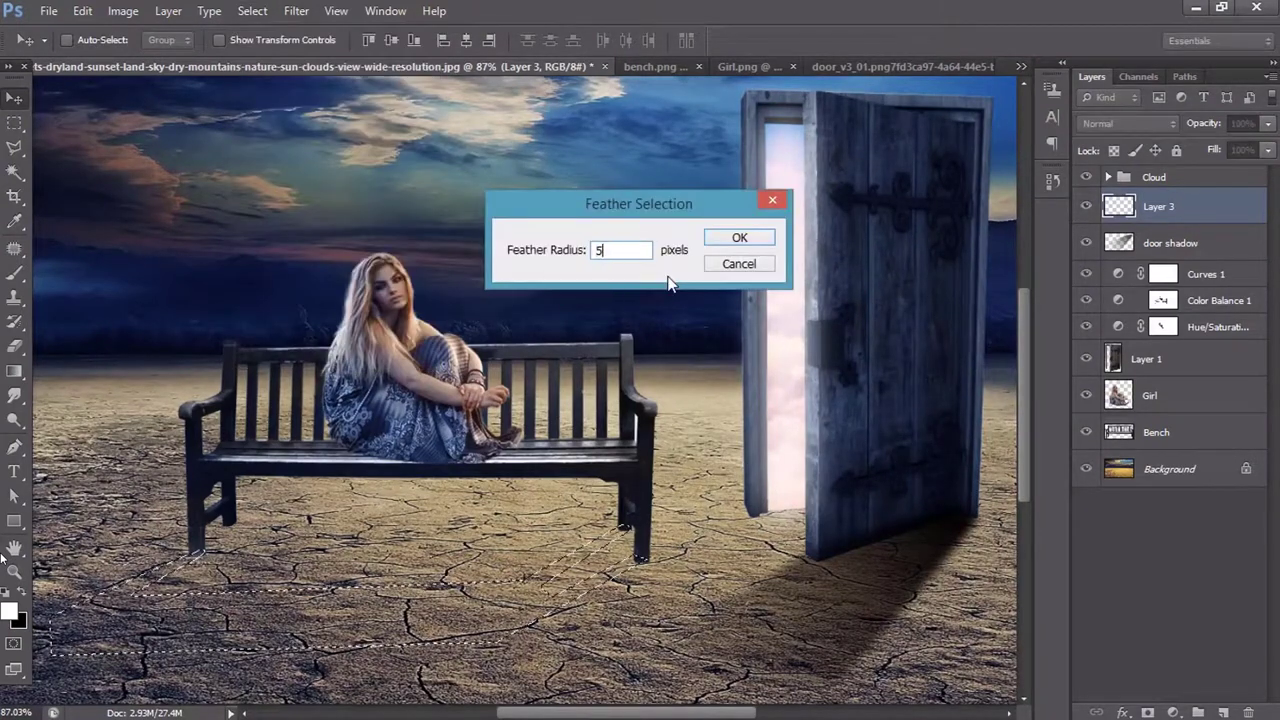
{"action": "left_click", "coordinate": [738, 240]}
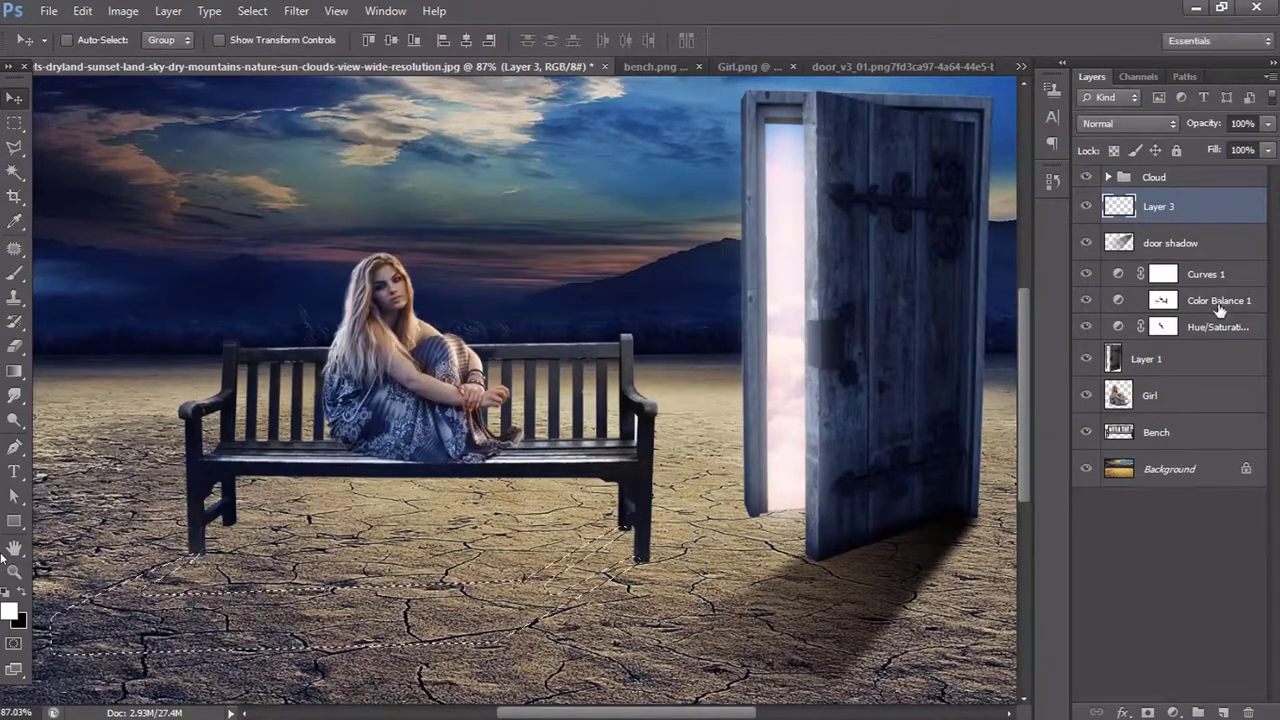
- Fill the feathered bench shadow with a dark gradient fade, redrawing and comparing the result
{"action": "left_click", "coordinate": [14, 372]}
{"action": "left_click_drag", "start_coordinate": [90, 660], "coordinate": [560, 570]}
{"action": "key", "text": "ctrl+d"}
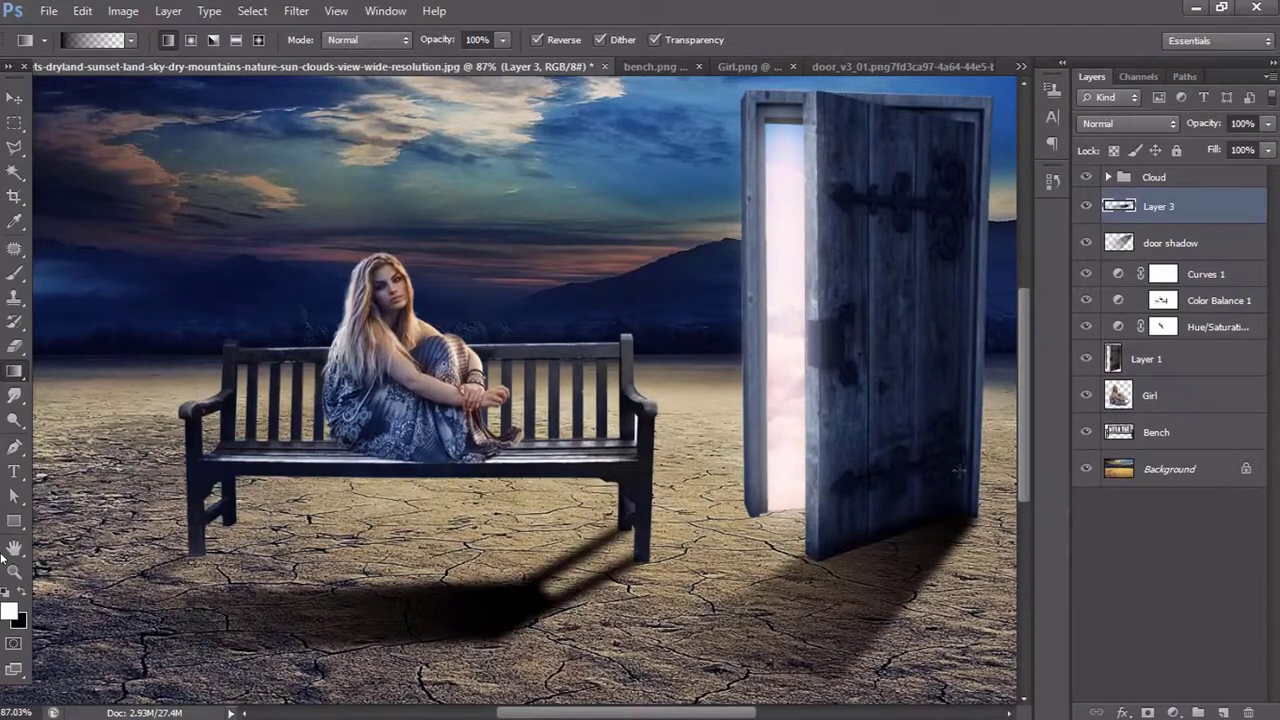
{"action": "scroll", "coordinate": [700, 538], "scroll_direction": "down", "scroll_amount": 2}
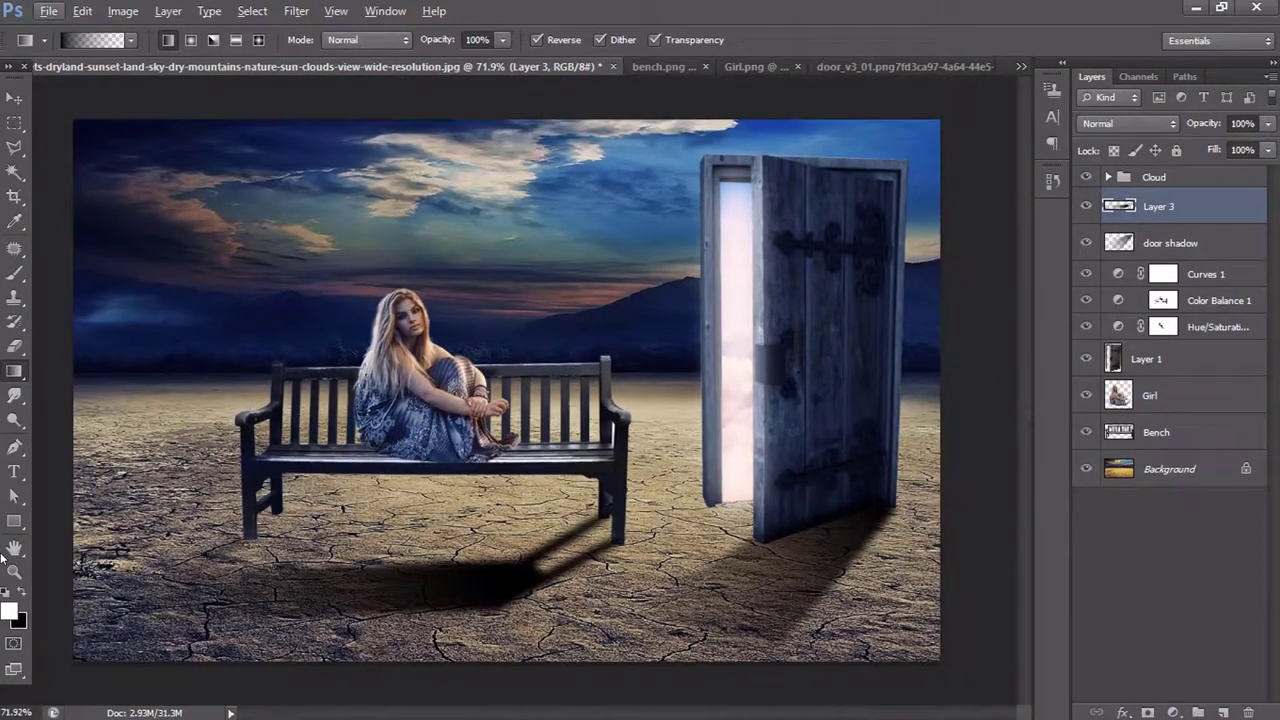
{"action": "scroll", "coordinate": [224, 575], "scroll_direction": "down", "scroll_amount": 2}
{"action": "key", "text": "ctrl+shift+d"}
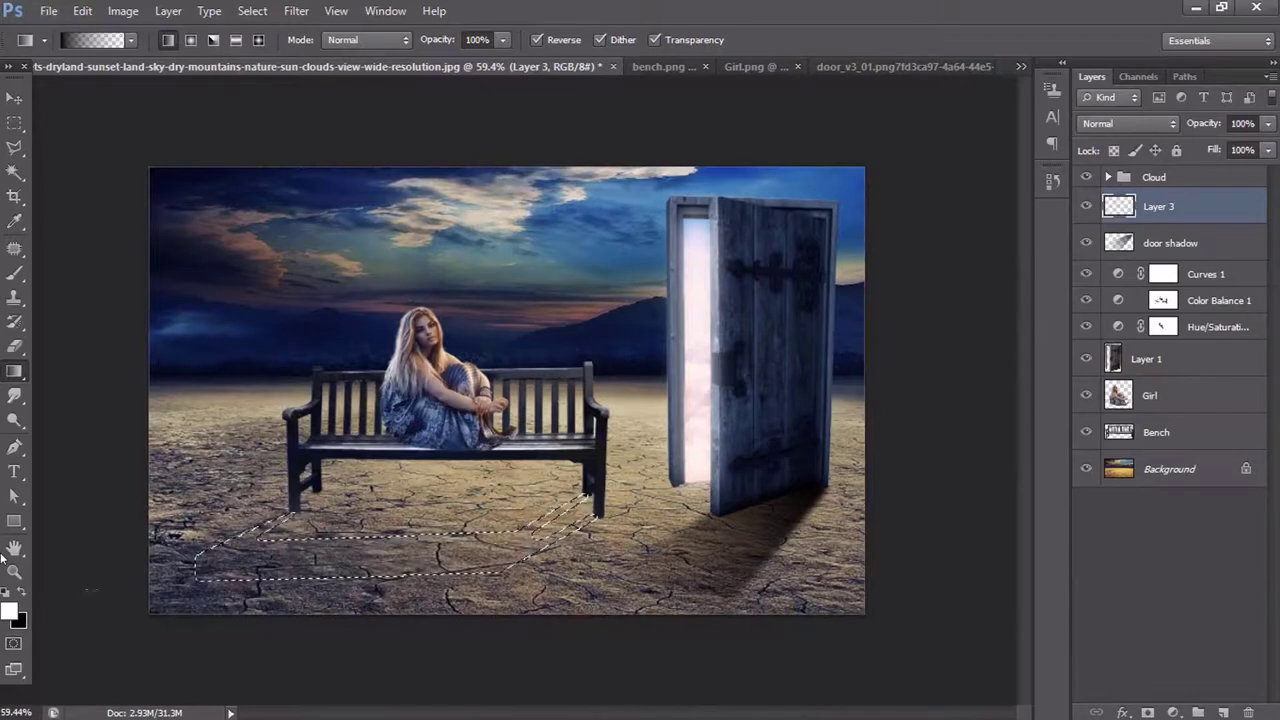
{"action": "left_click_drag", "start_coordinate": [94, 623], "coordinate": [310, 553]}
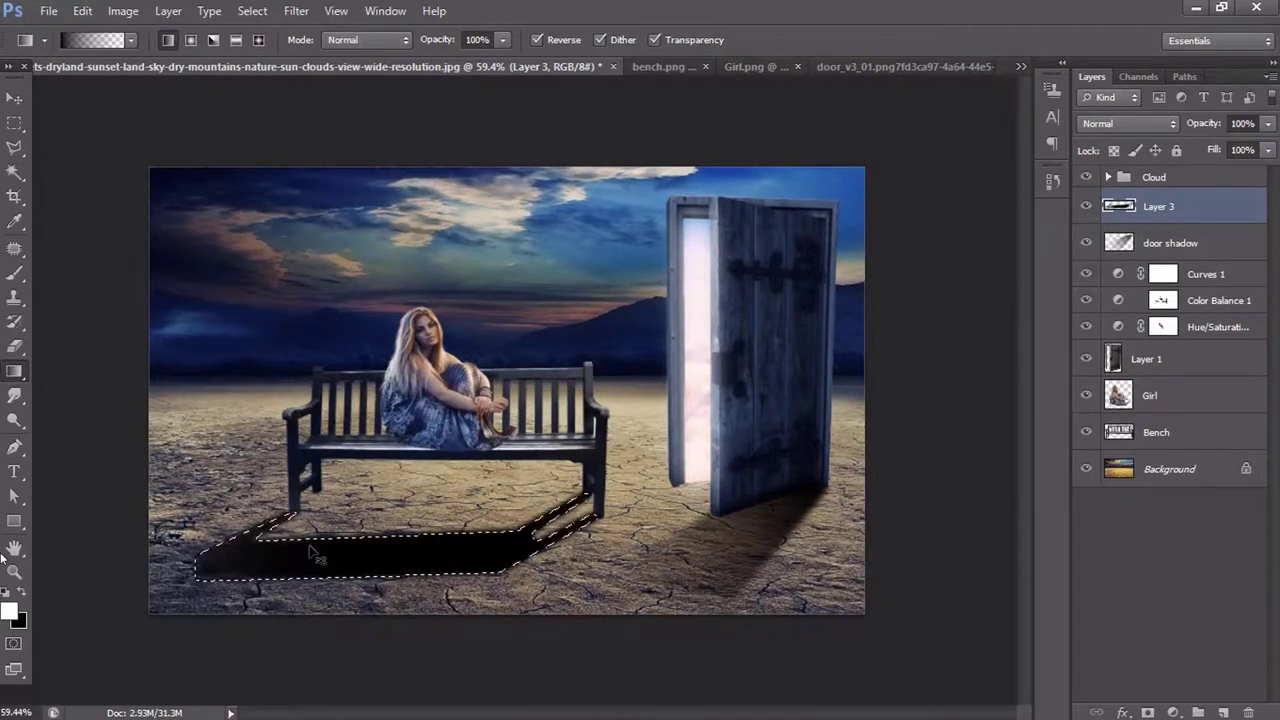
{"action": "key", "text": "ctrl+z"}
{"action": "key", "text": "ctrl+z"}
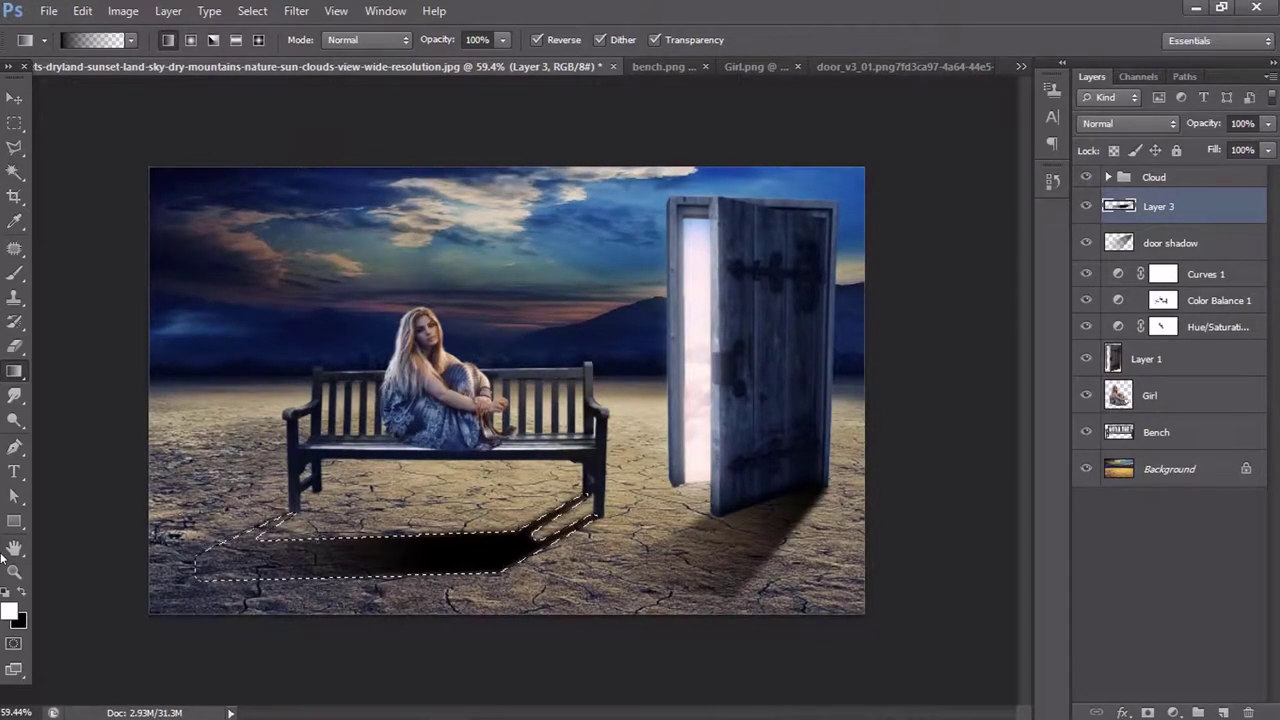
{"action": "key", "text": "ctrl+d"}
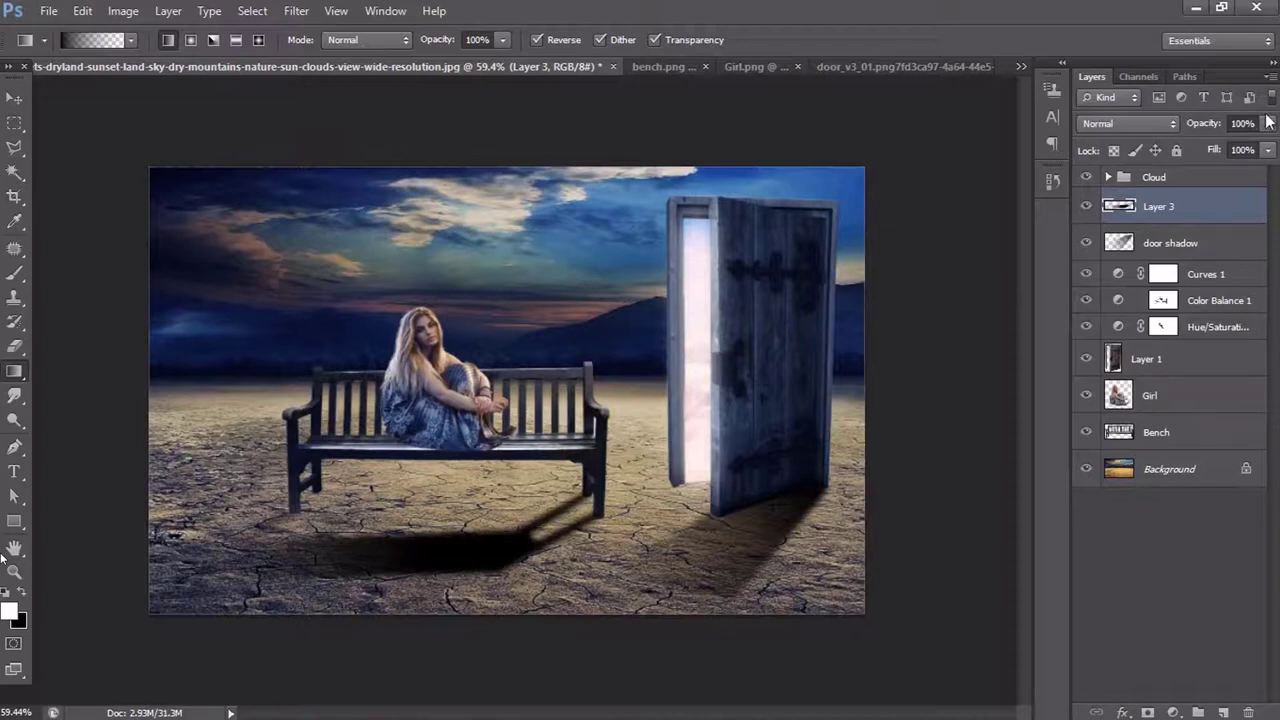
- Restore the bench shadow fill and lower Layer 3's opacity to 75%
{"action": "key", "text": "ctrl+shift+d"}
{"action": "key", "text": "Delete"}
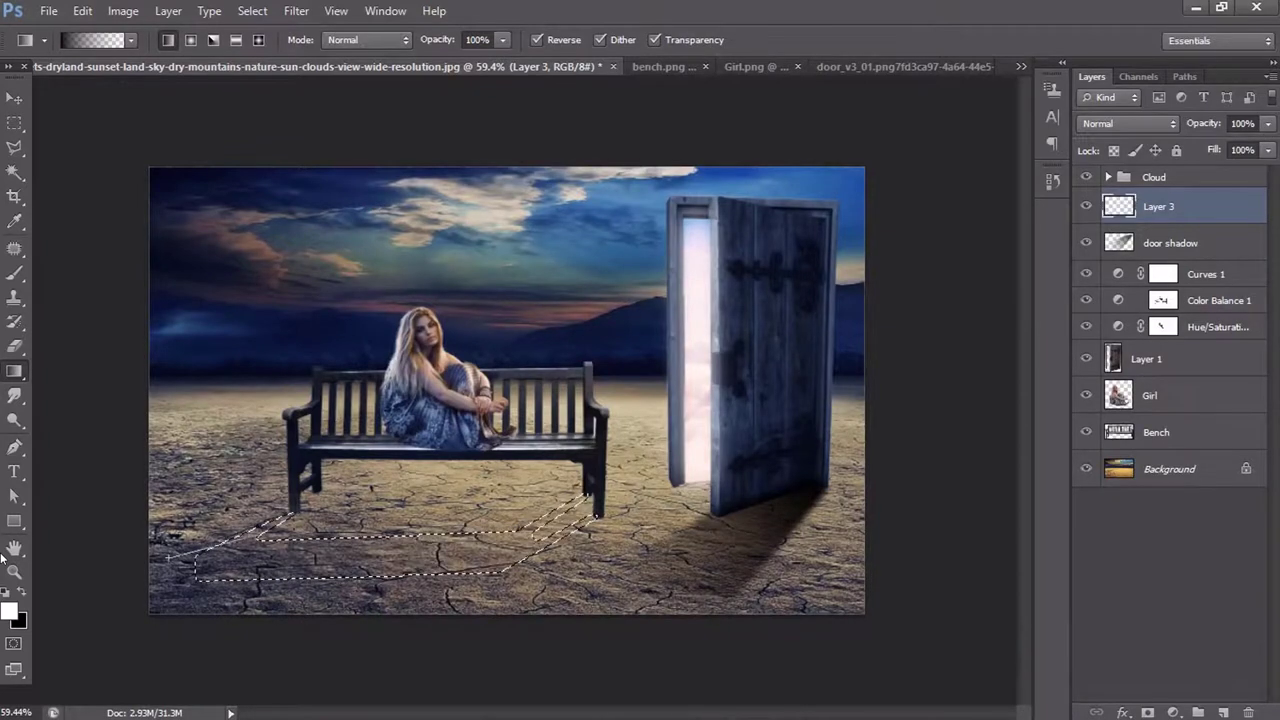
{"action": "key", "text": "ctrl+z"}
{"action": "key", "text": "ctrl+d"}
{"action": "left_click", "coordinate": [1267, 123]}
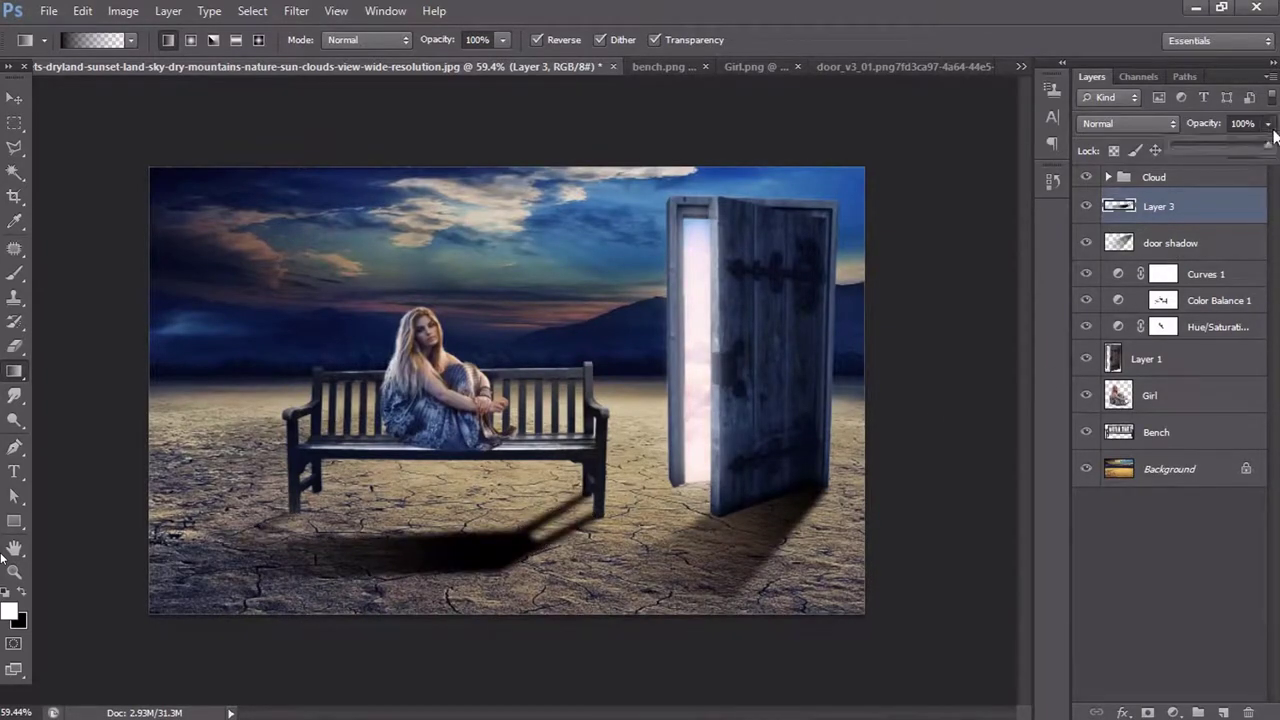
{"action": "left_click_drag", "start_coordinate": [1220, 150], "coordinate": [1253, 150]}
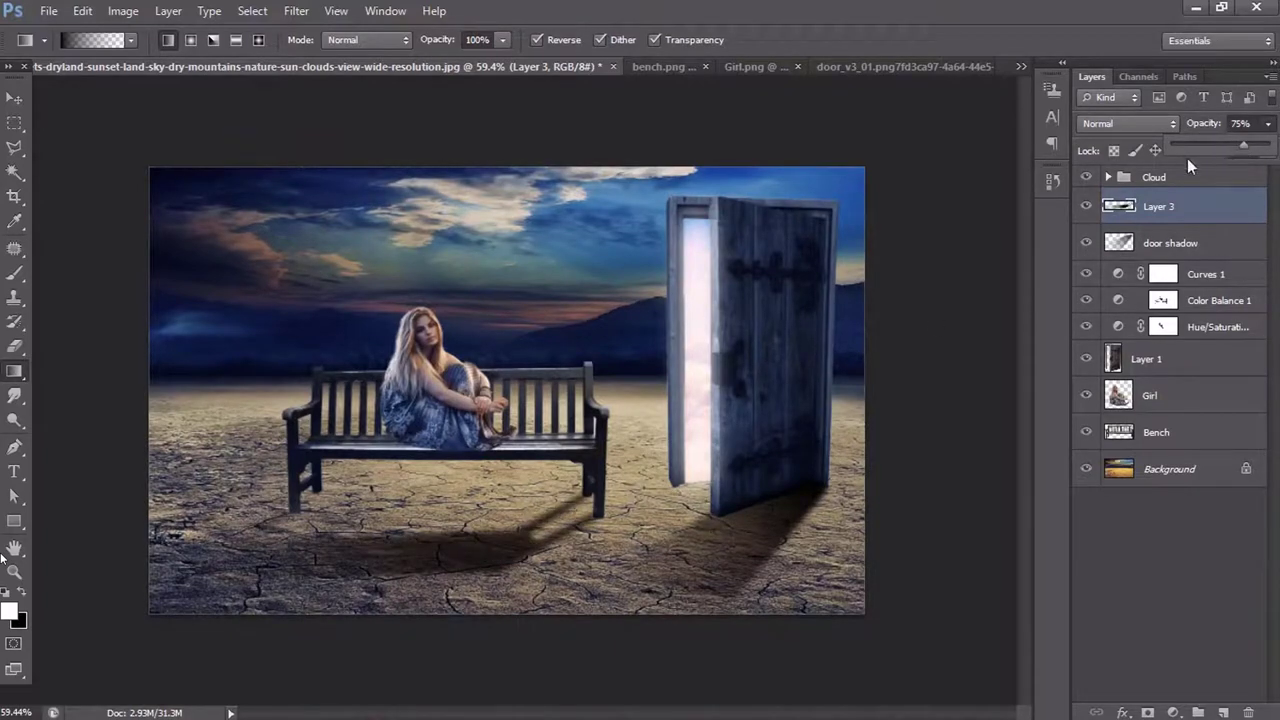
{"action": "key", "text": "v"}
{"action": "scroll", "coordinate": [300, 577], "scroll_direction": "up", "scroll_amount": 3}
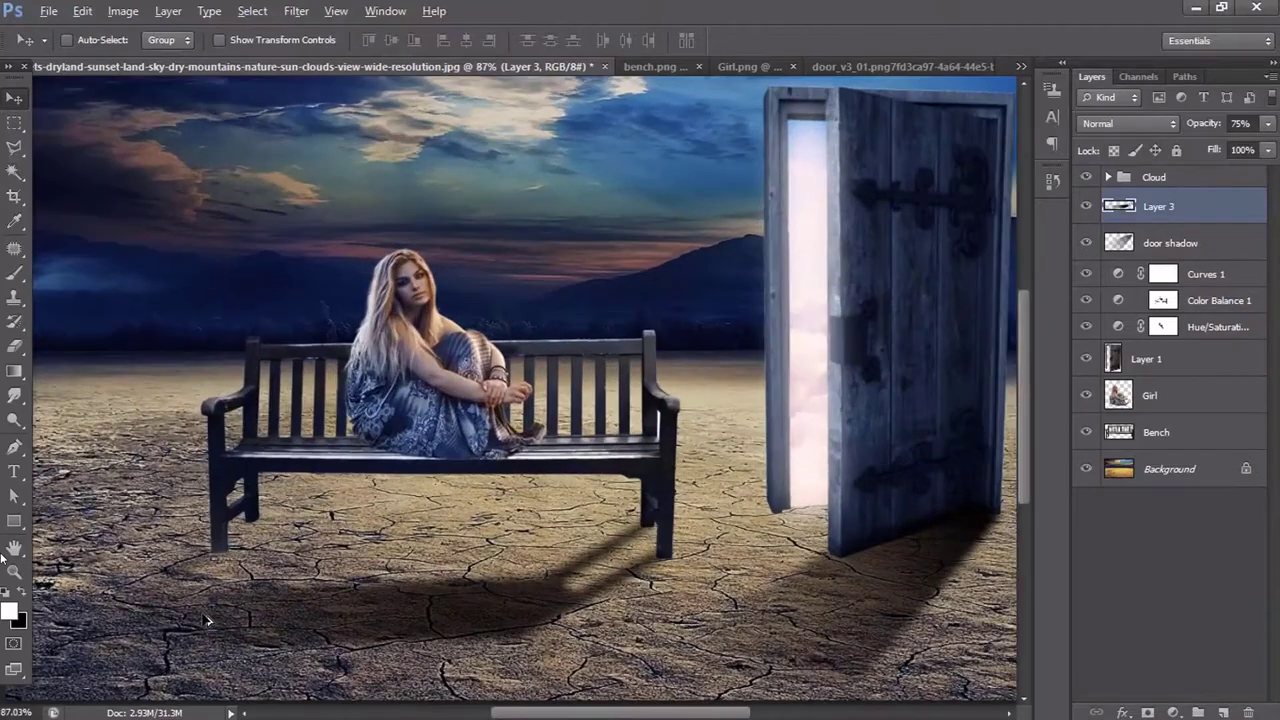
- Lasso the shadow area by the bench's left leg and feather it with a 10 px radius
{"action": "left_click", "coordinate": [14, 152]}
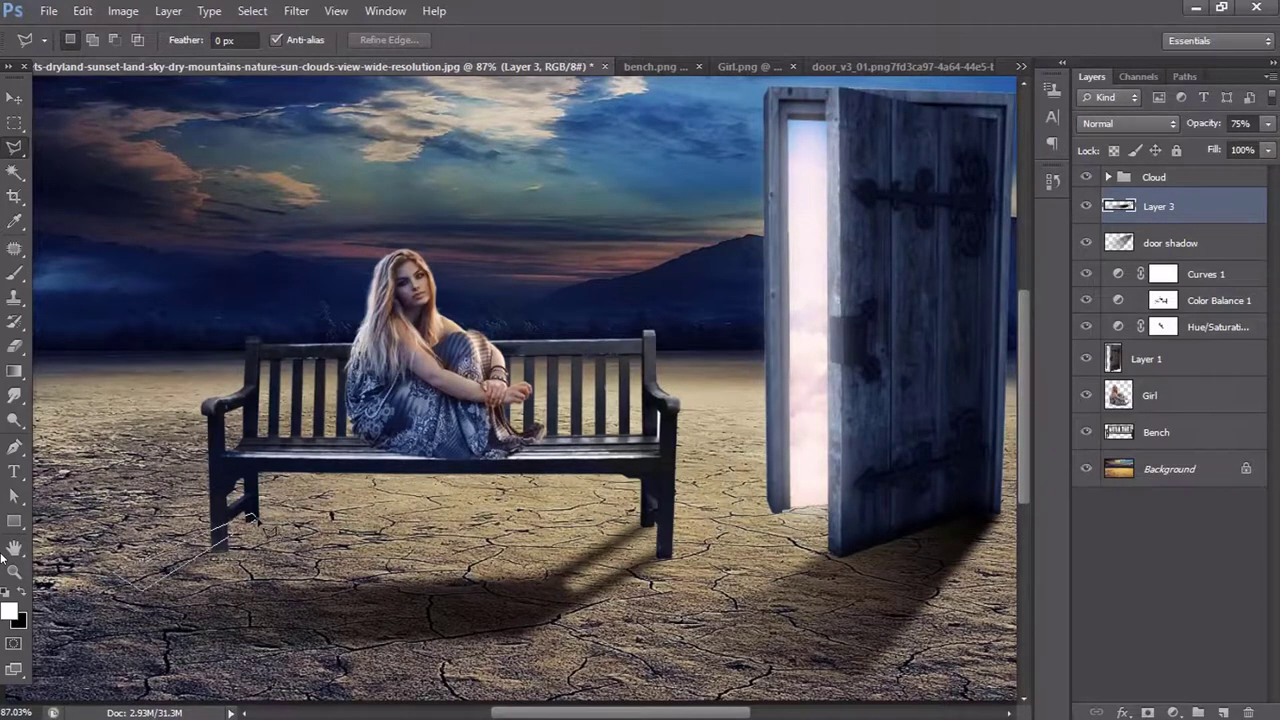
{"action": "left_click", "coordinate": [14, 371]}
{"action": "left_click", "coordinate": [252, 11]}
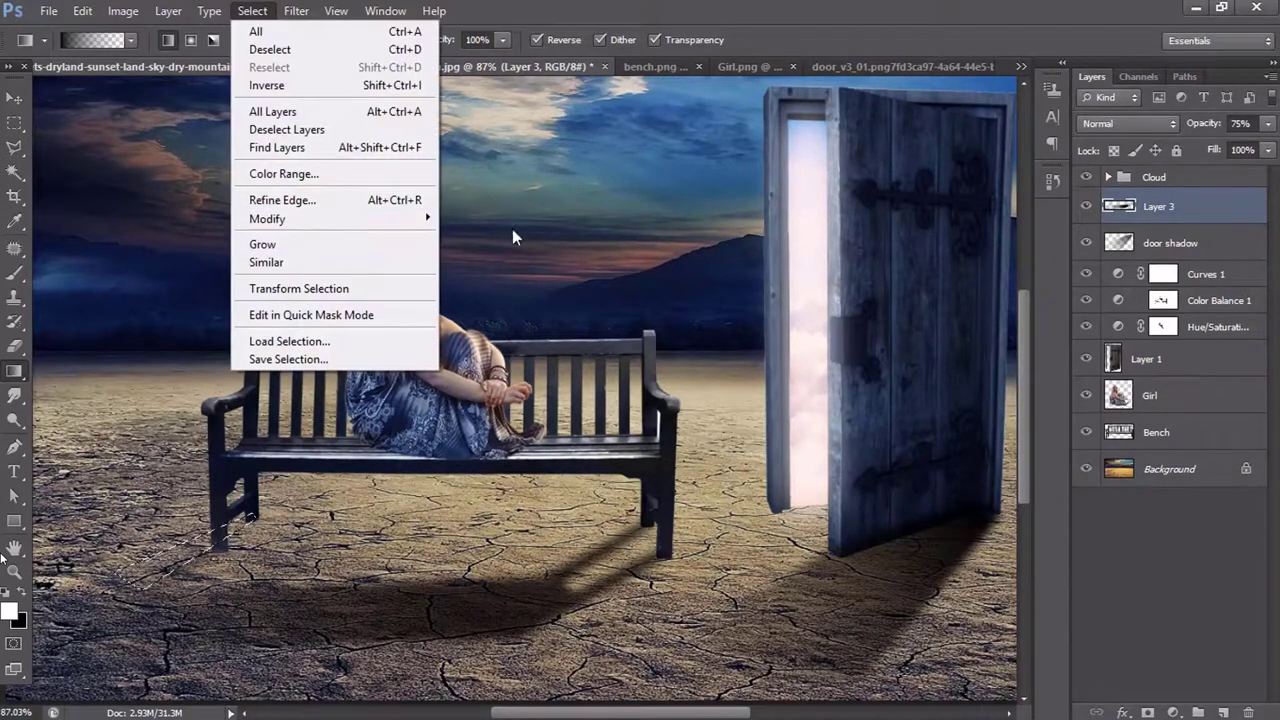
{"action": "mouse_move", "coordinate": [267, 218]}
{"action": "left_click", "coordinate": [498, 294]}
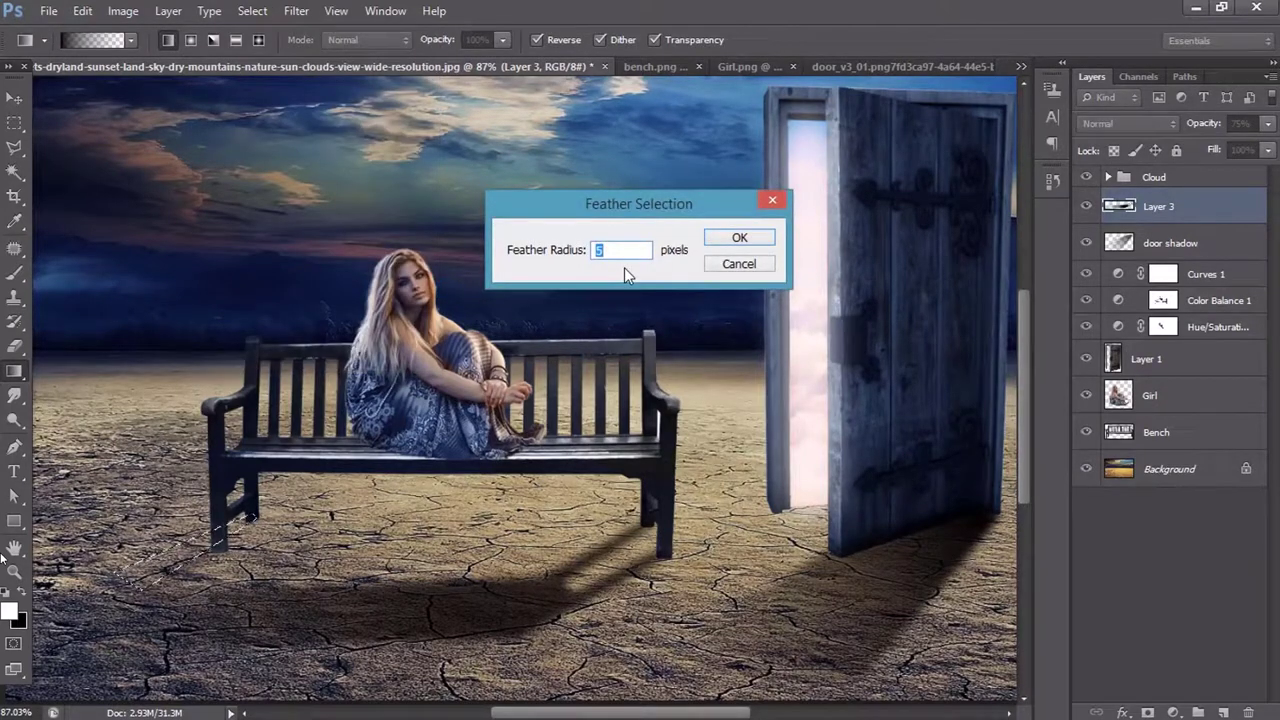
{"action": "type", "text": "10"}
{"action": "left_click", "coordinate": [739, 237]}
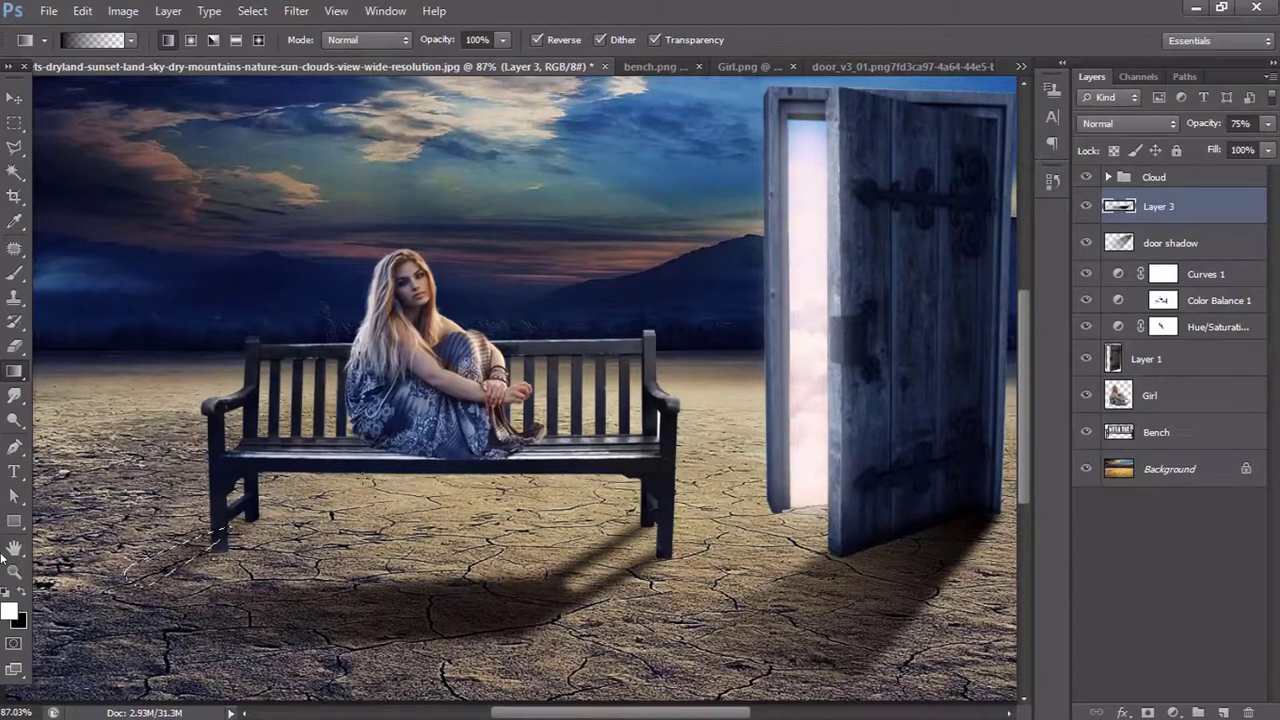
{"action": "key", "text": "ctrl+0"}
- Open suitcase.png from the source images folder
{"action": "key", "text": "v"}
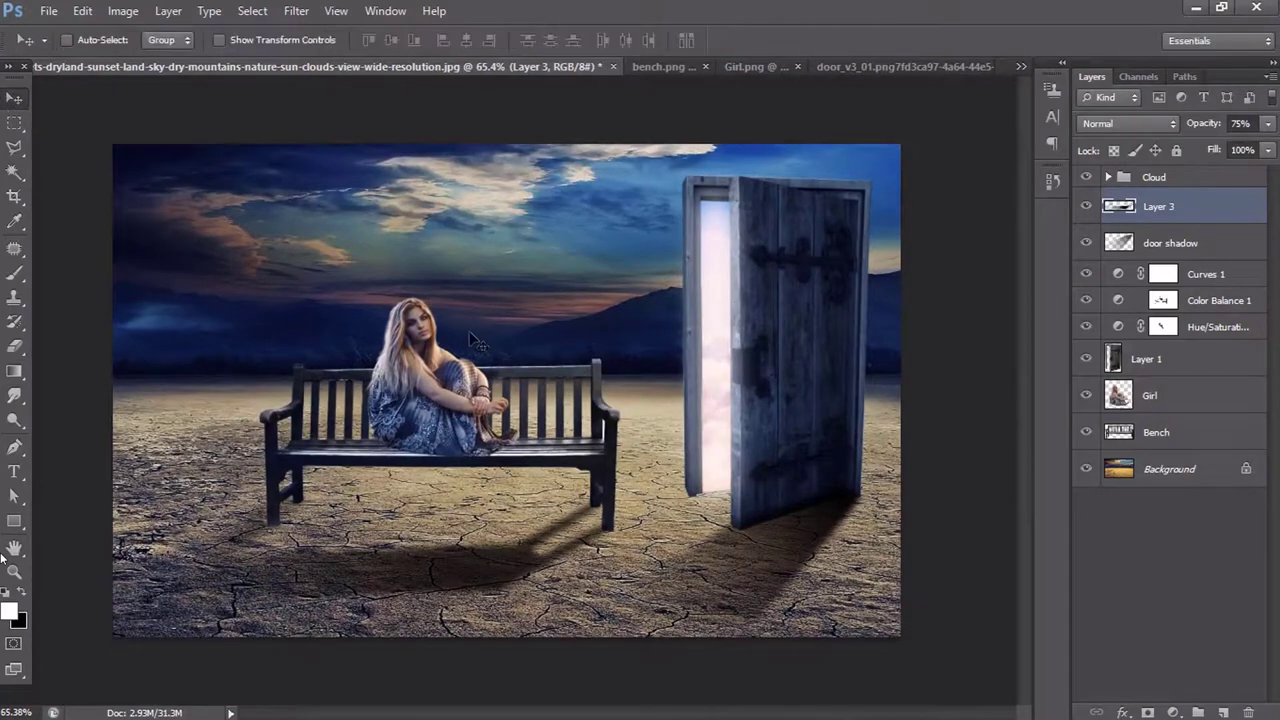
{"action": "left_click", "coordinate": [48, 11]}
{"action": "left_click", "coordinate": [57, 49]}
{"action": "left_click", "coordinate": [726, 300]}
{"action": "scroll", "coordinate": [726, 300], "scroll_direction": "down", "scroll_amount": 2}
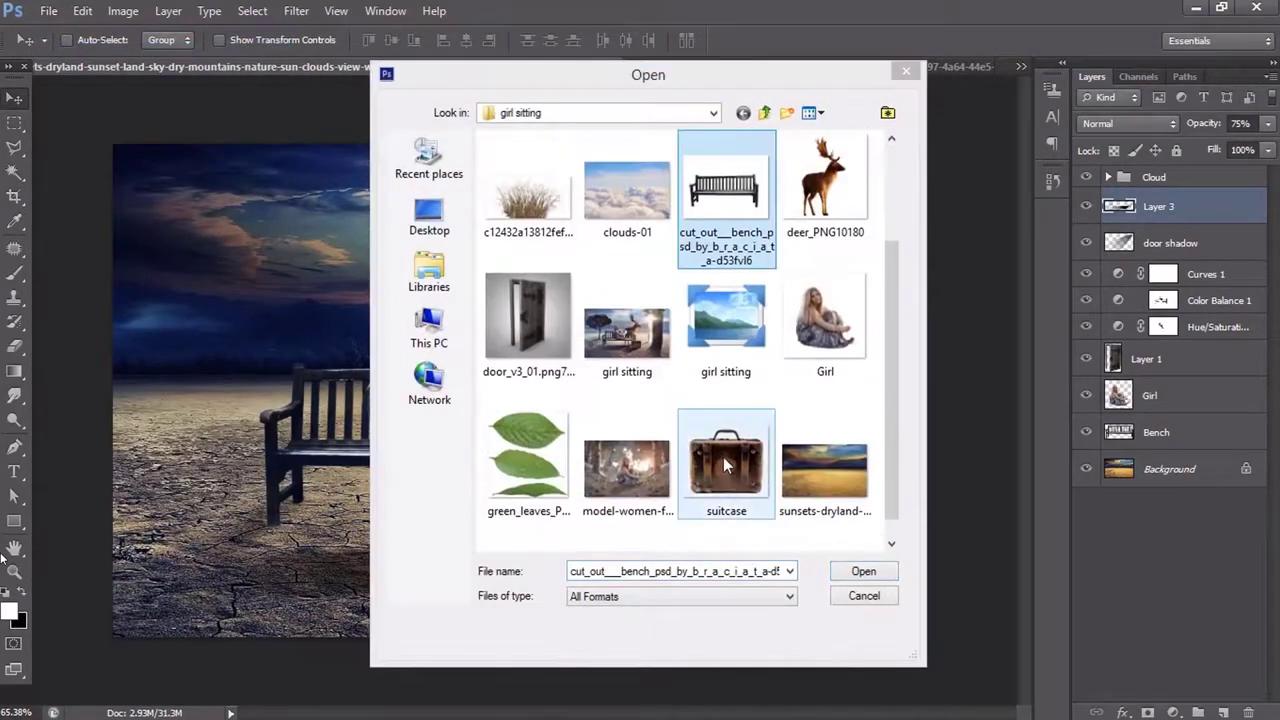
{"action": "left_click", "coordinate": [727, 451]}
{"action": "double_click", "coordinate": [727, 459]}
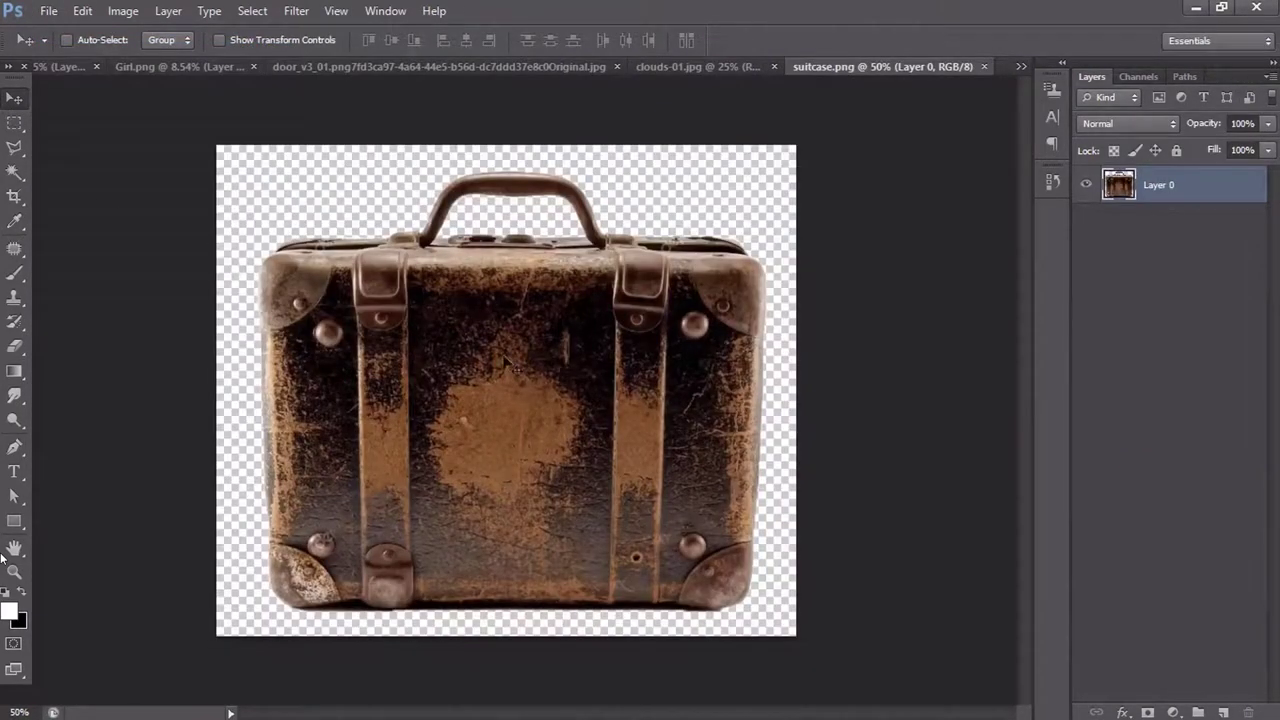
- Drag the suitcase into the desert composite, closing the door document without saving
{"action": "mouse_move", "coordinate": [510, 365]}
{"action": "left_mouse_down"}
{"action": "mouse_move", "coordinate": [466, 68]}
{"action": "mouse_move", "coordinate": [46, 67]}
{"action": "mouse_move", "coordinate": [877, 88]}
{"action": "left_mouse_up"}
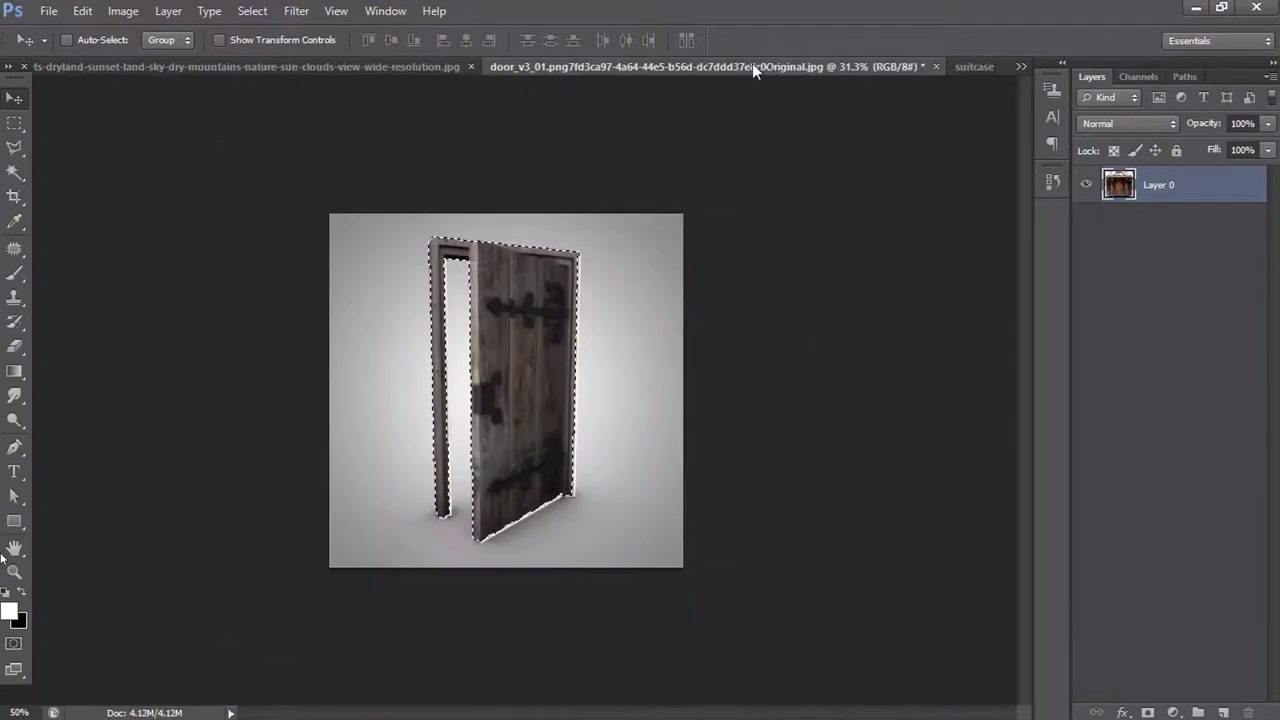
{"action": "left_click_drag", "start_coordinate": [676, 62], "coordinate": [939, 62]}
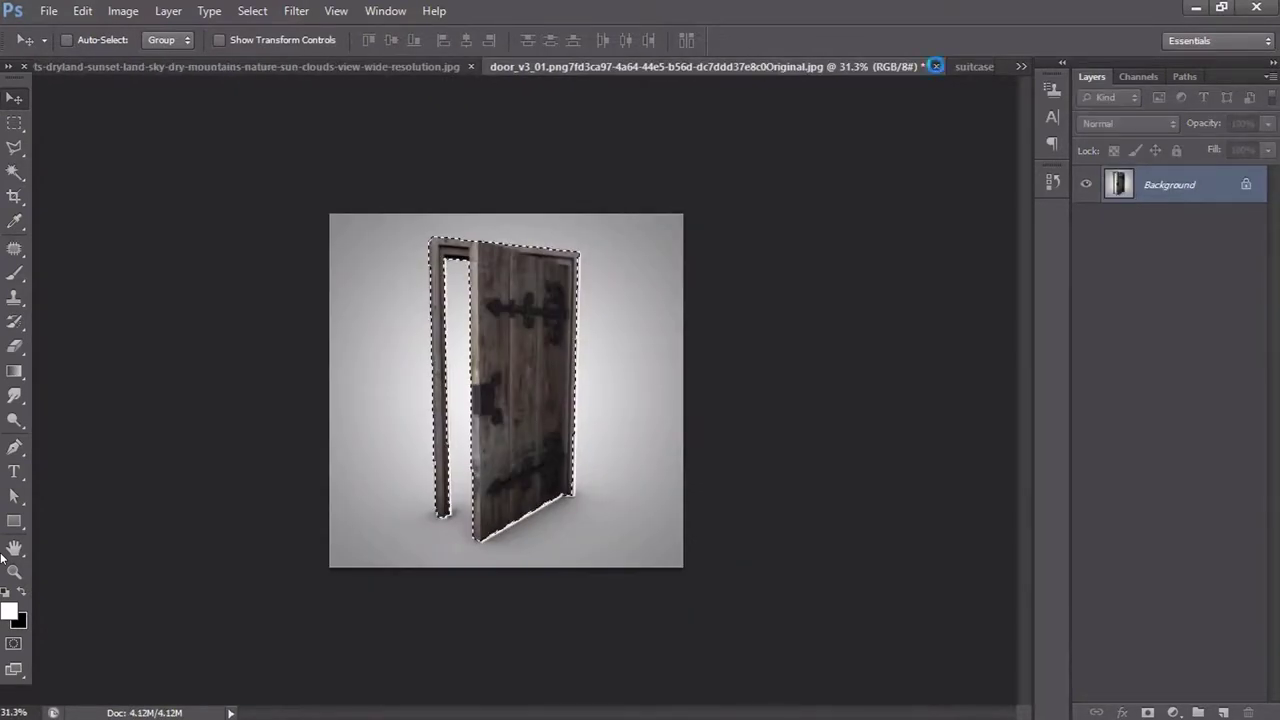
{"action": "left_click", "coordinate": [939, 66]}
{"action": "left_click", "coordinate": [650, 289]}
{"action": "left_click", "coordinate": [377, 63]}
{"action": "left_click", "coordinate": [706, 66]}
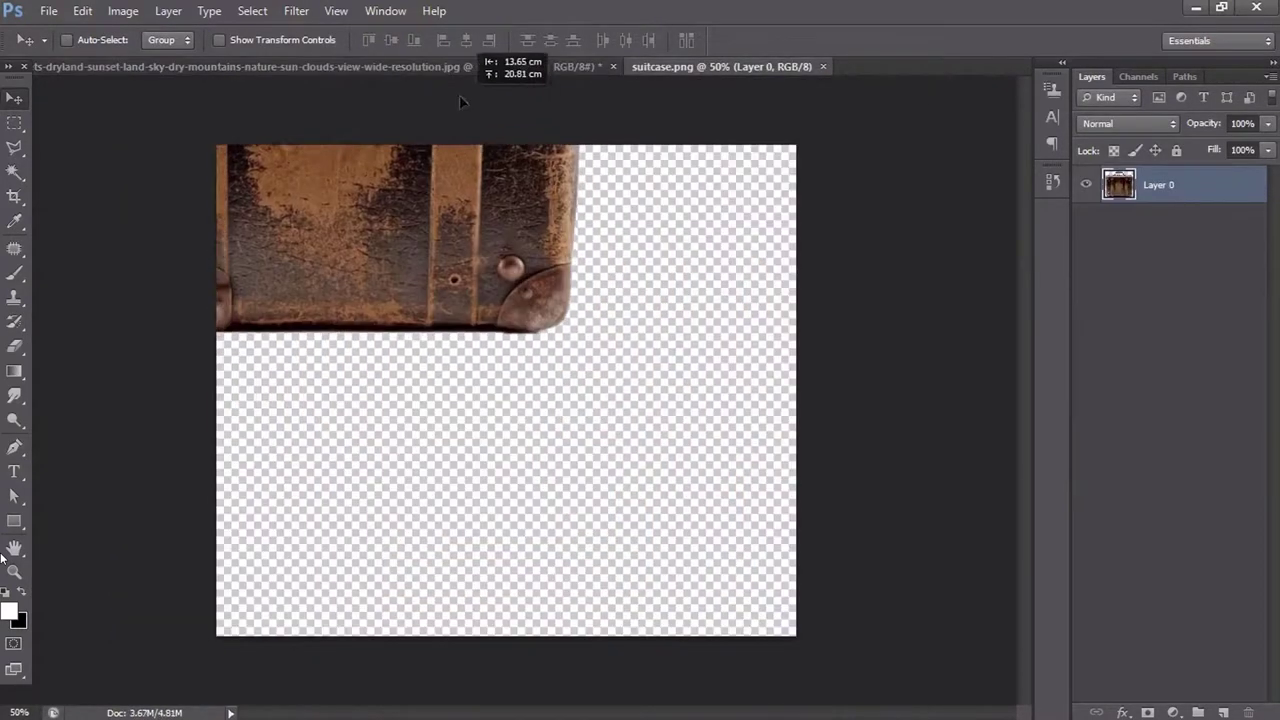
{"action": "left_click_drag", "start_coordinate": [460, 110], "coordinate": [640, 520]}
- Scale the suitcase down and place it beside the bench
{"action": "key", "text": "ctrl+t"}
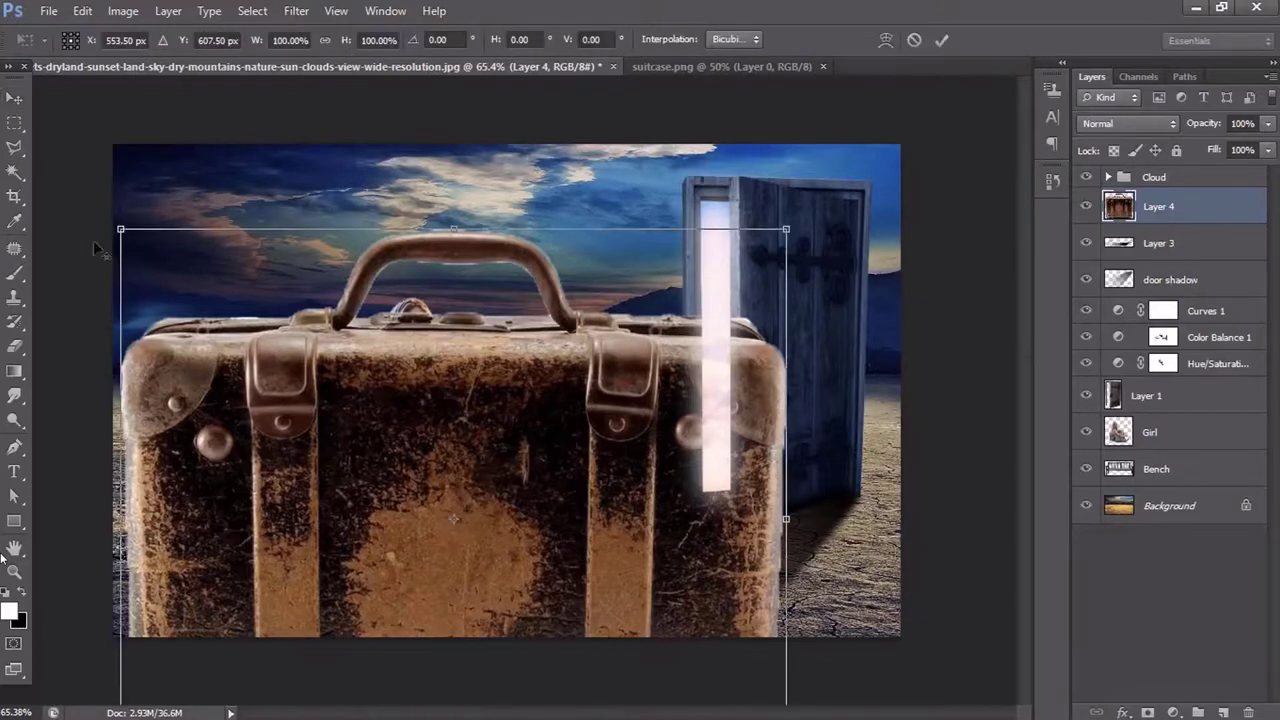
{"action": "mouse_move", "coordinate": [120, 228]}
{"action": "left_mouse_down"}
{"action": "mouse_move", "coordinate": [404, 490]}
{"action": "mouse_move", "coordinate": [606, 498]}
{"action": "left_mouse_up"}
{"action": "key", "text": "Return"}
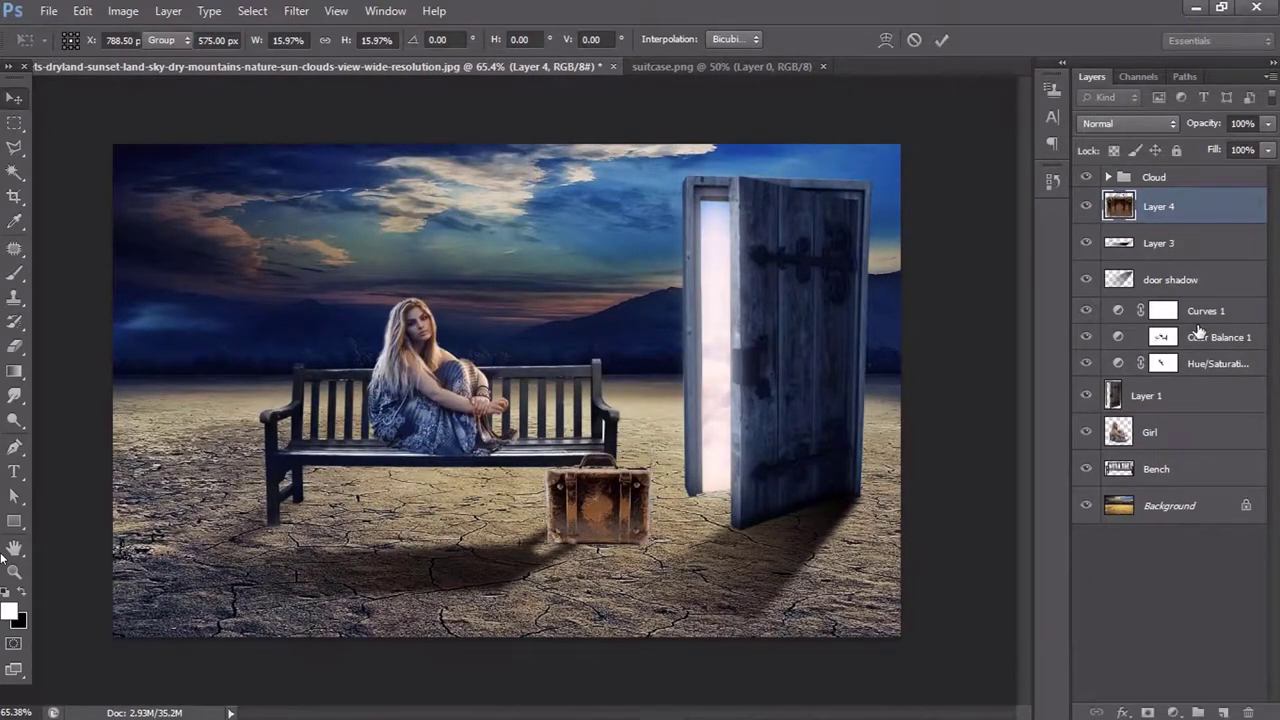
- Move Layer 4 below Hue/Saturation and both shadow layers just above Background
{"action": "left_click_drag", "start_coordinate": [1200, 208], "coordinate": [1201, 372]}
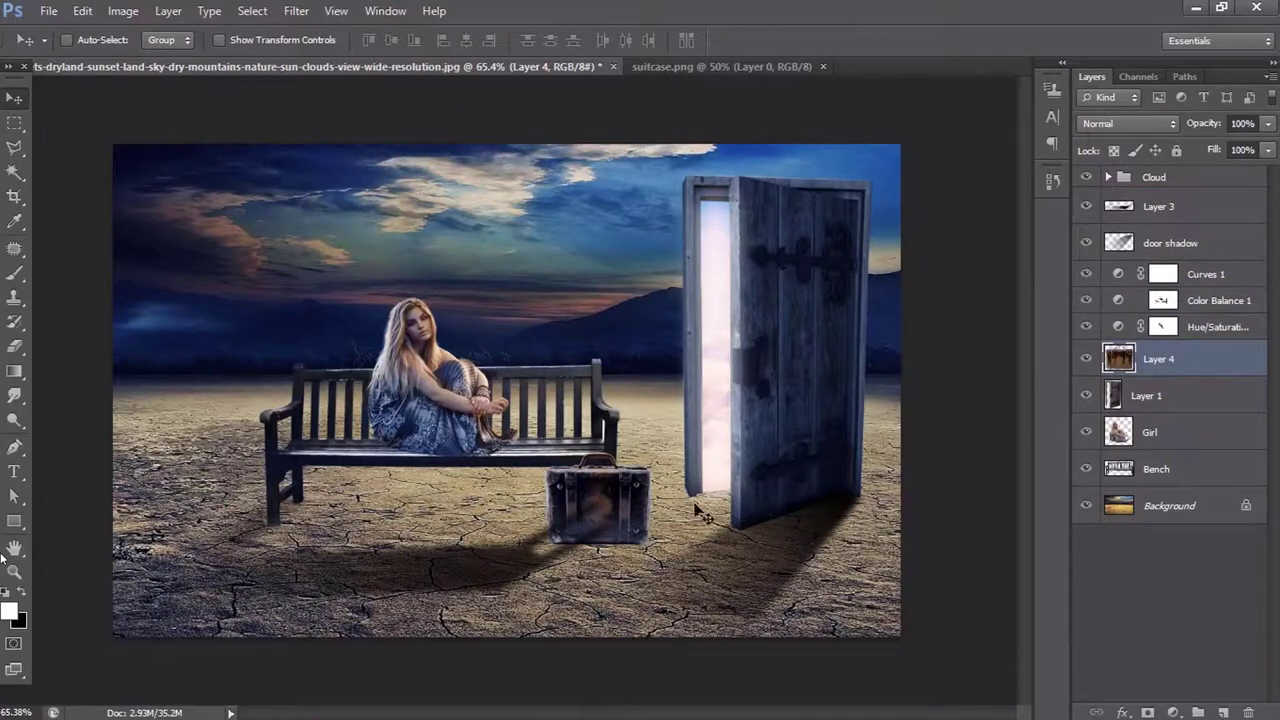
{"action": "left_click", "coordinate": [1205, 233]}
{"action": "left_click", "coordinate": [1185, 207], "text": "shift"}
{"action": "mouse_move", "coordinate": [1187, 250]}
{"action": "left_mouse_down"}
{"action": "mouse_move", "coordinate": [1179, 414]}
{"action": "mouse_move", "coordinate": [1192, 515]}
{"action": "left_mouse_up"}
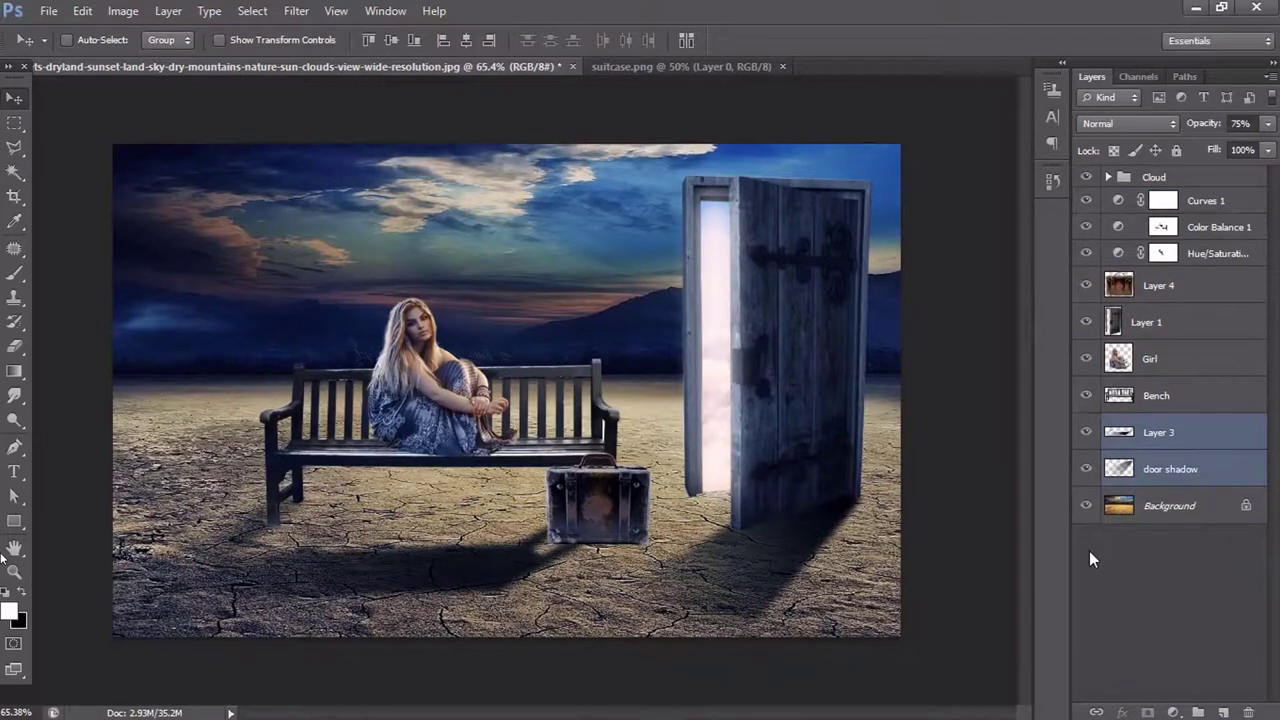
- Group Layer 3 and door shadow as 'Shadow' and rename Layer 3 to 'Bench Shadow'
{"action": "key", "text": "ctrl+g"}
{"action": "type", "text": "Shadow"}
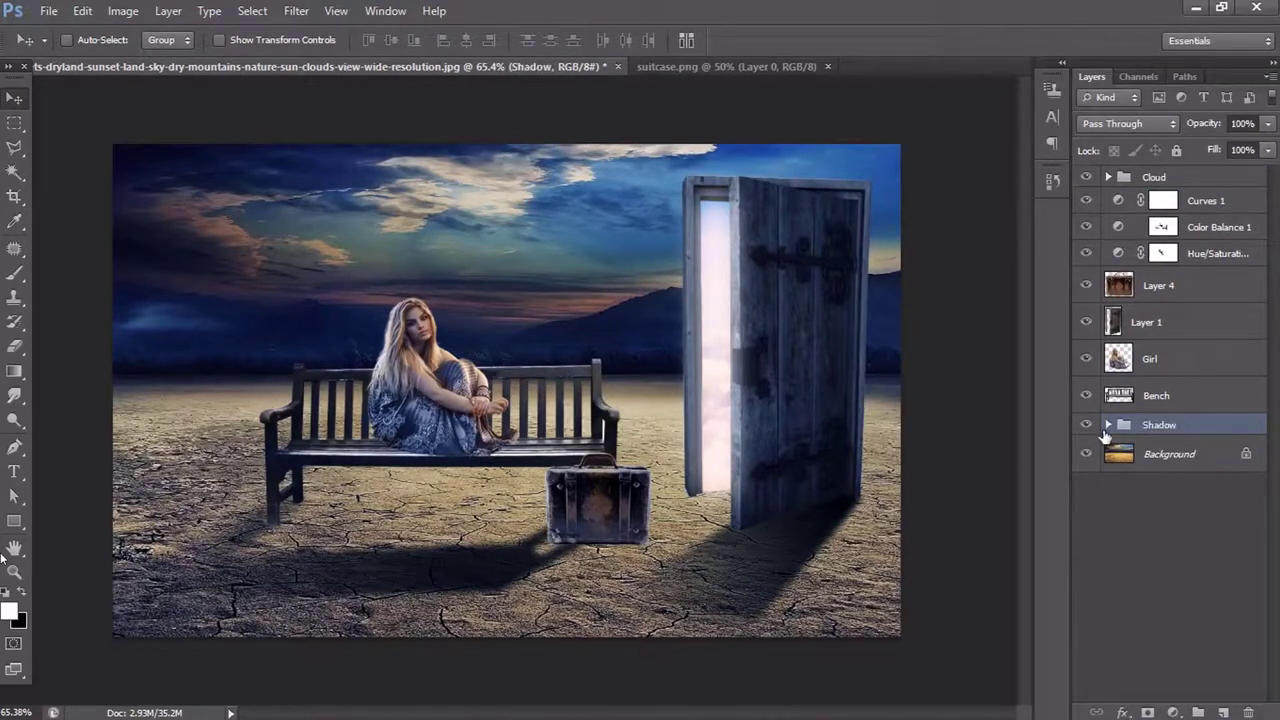
{"action": "left_click", "coordinate": [1108, 425]}
{"action": "left_click", "coordinate": [1170, 490]}
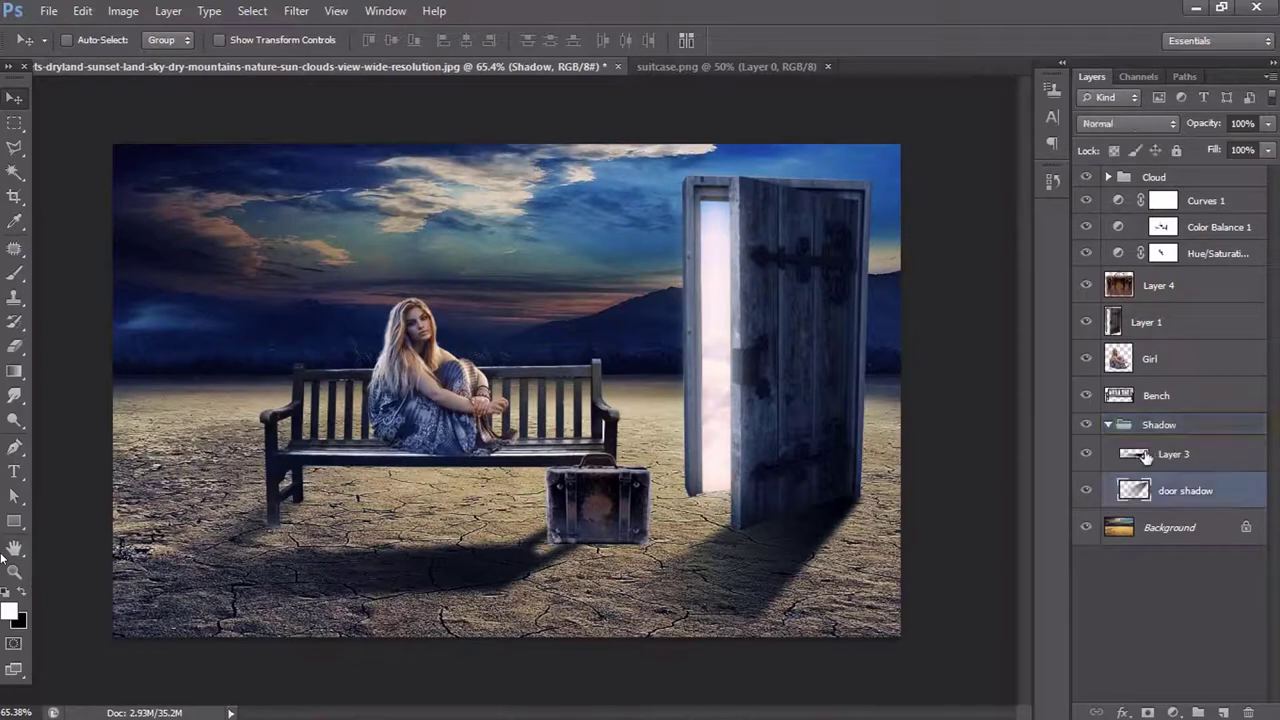
{"action": "double_click", "coordinate": [1165, 455]}
{"action": "type", "text": "Bench Shadow"}
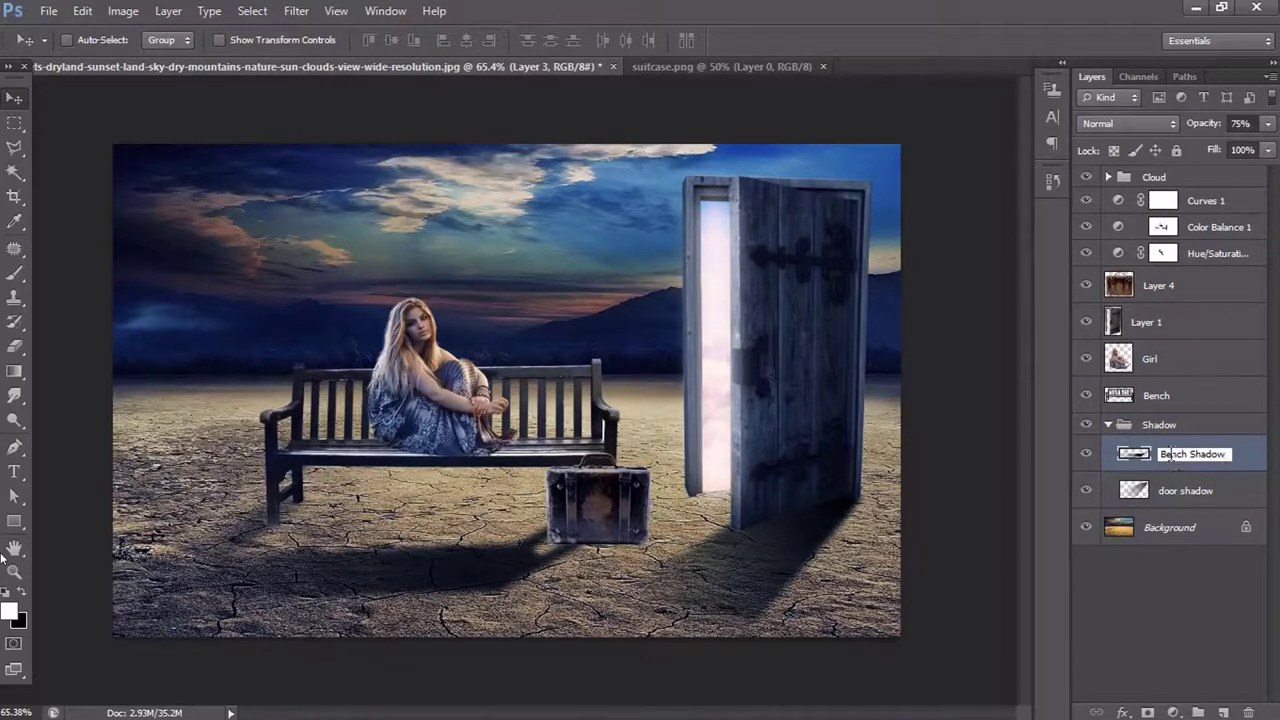
{"action": "left_click", "coordinate": [1218, 493]}
{"action": "left_click", "coordinate": [1160, 425]}
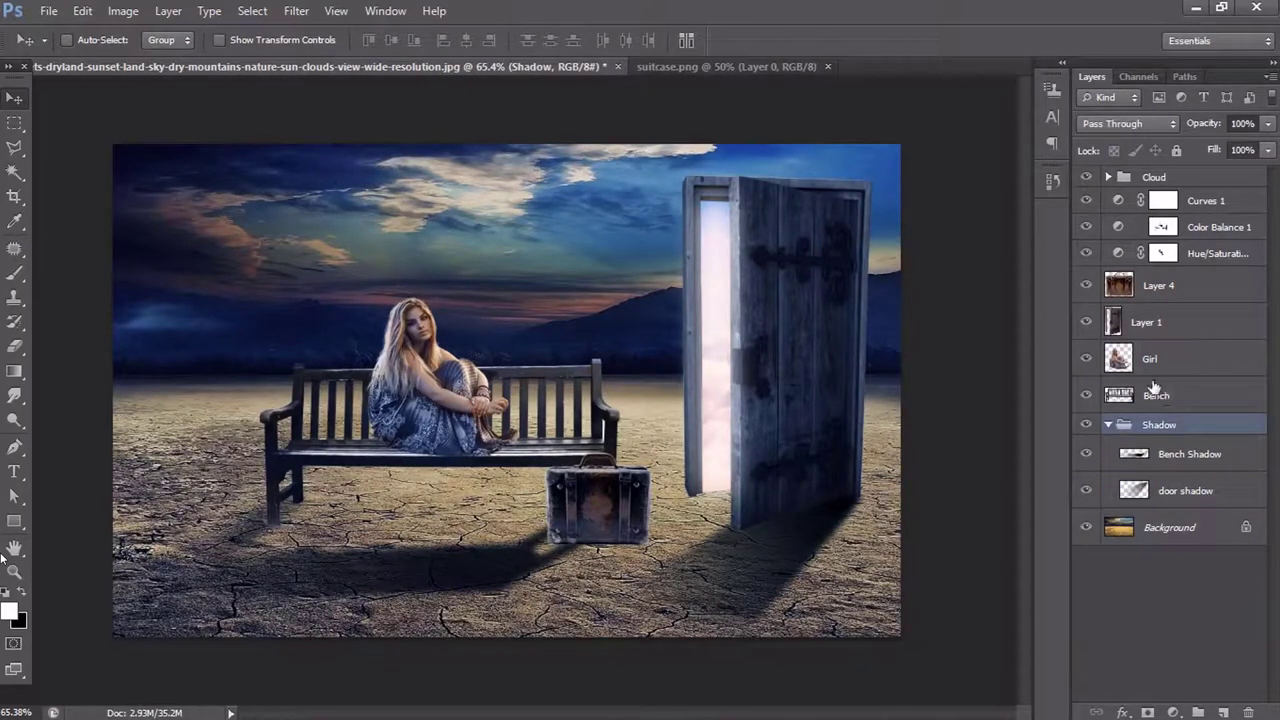
{"action": "left_click", "coordinate": [1156, 392]}
{"action": "left_click", "coordinate": [1155, 358]}
- Paint the suitcase selection out of the Color Balance 1 and Hue/Saturation 1 masks in black at 56%
{"action": "right_click", "coordinate": [1138, 283]}
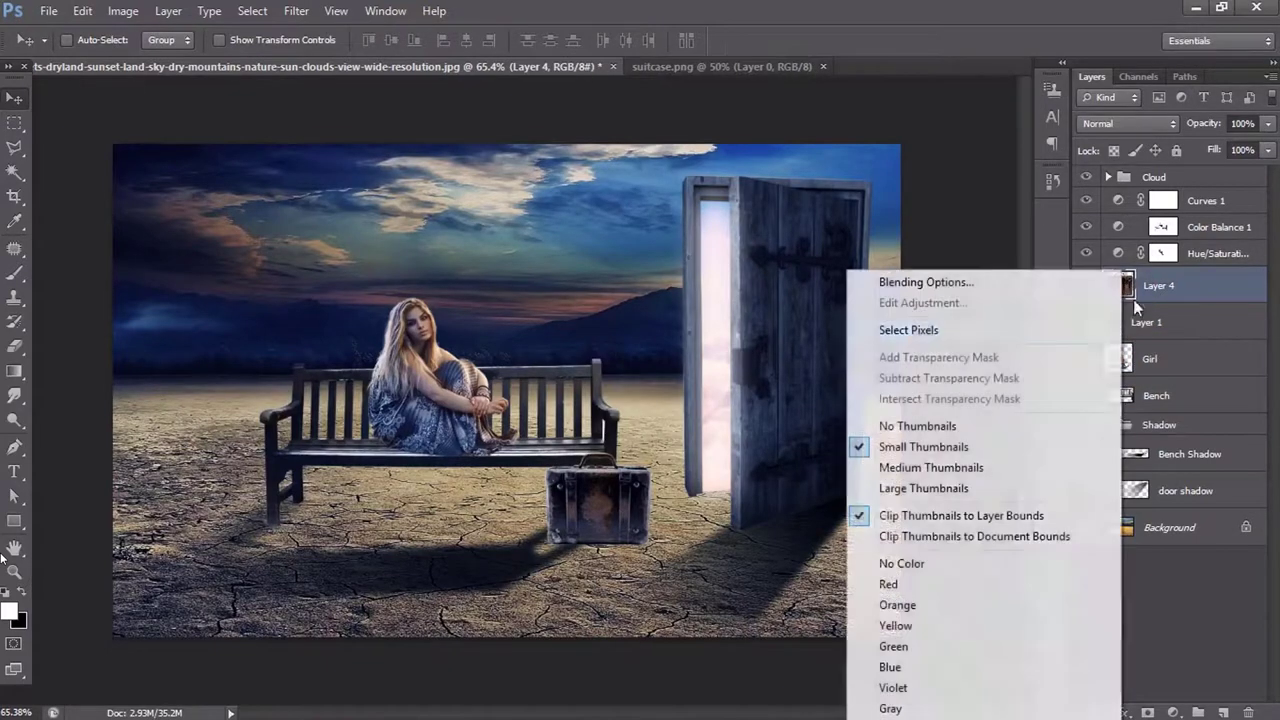
{"action": "left_click", "coordinate": [914, 323]}
{"action": "left_click", "coordinate": [1160, 227]}
{"action": "left_click", "coordinate": [14, 272]}
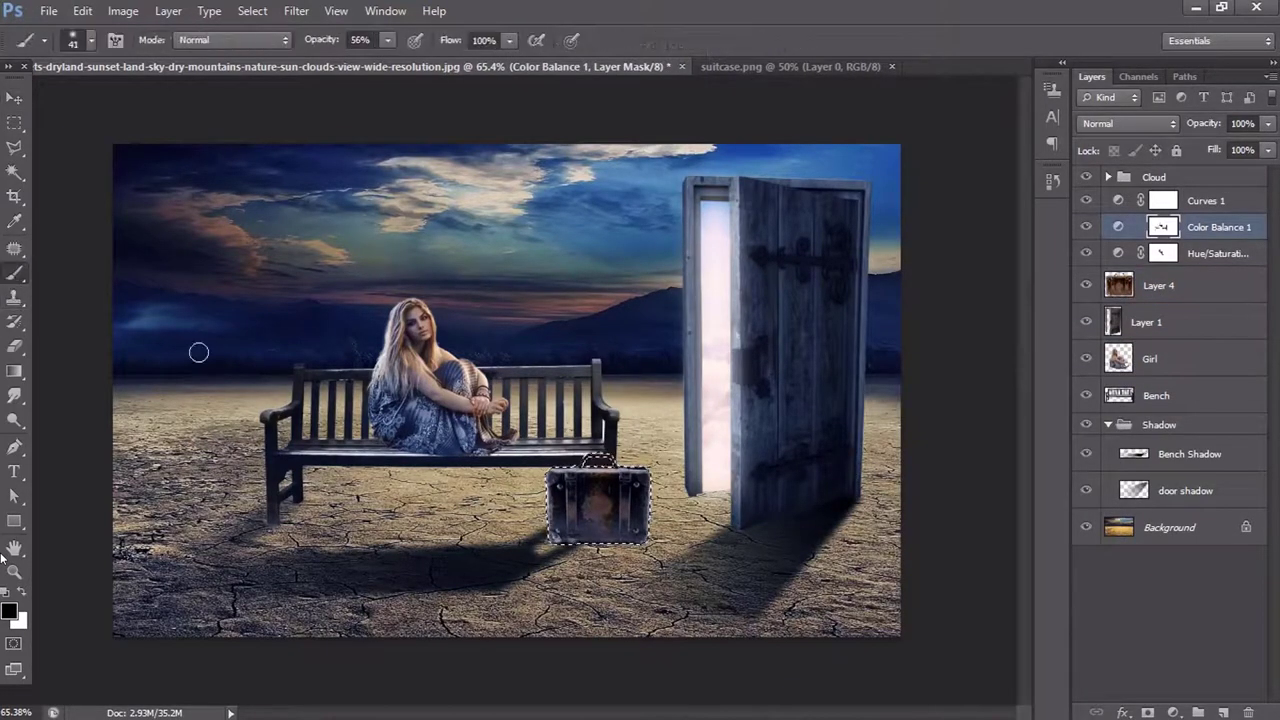
{"action": "scroll", "coordinate": [600, 490], "scroll_direction": "up", "scroll_amount": 5}
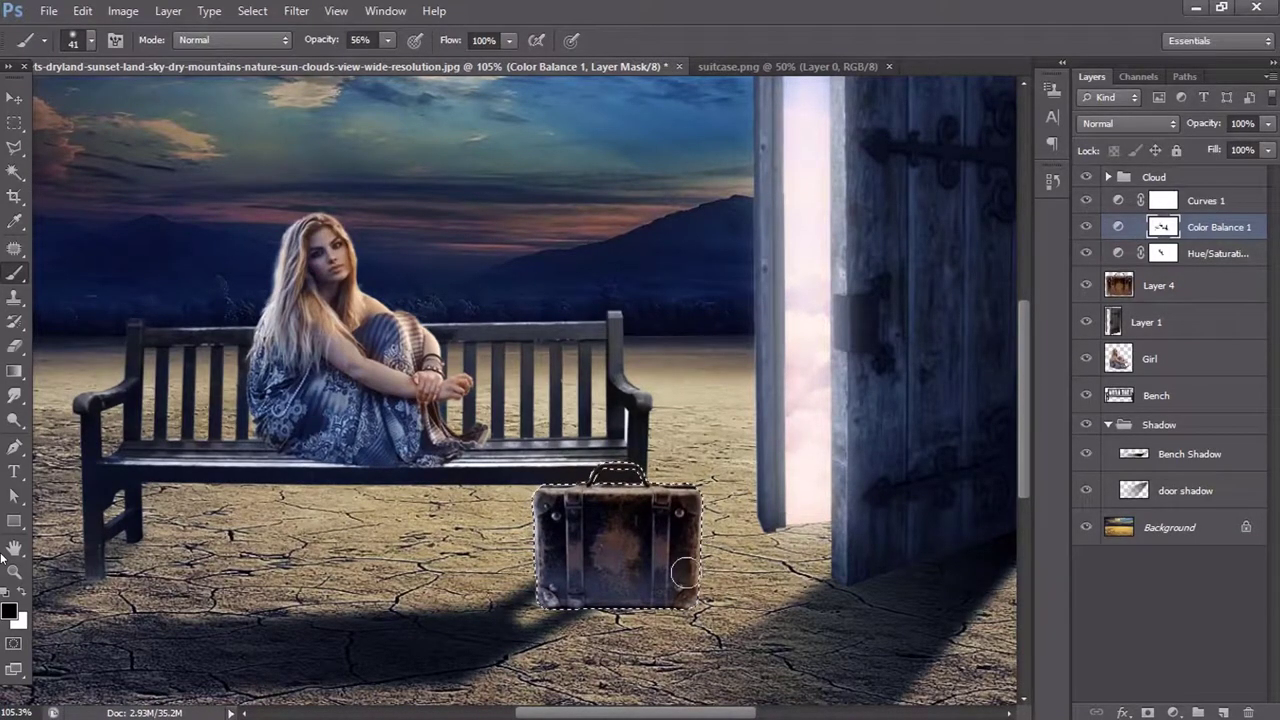
{"action": "key", "text": "alt+bracketleft"}
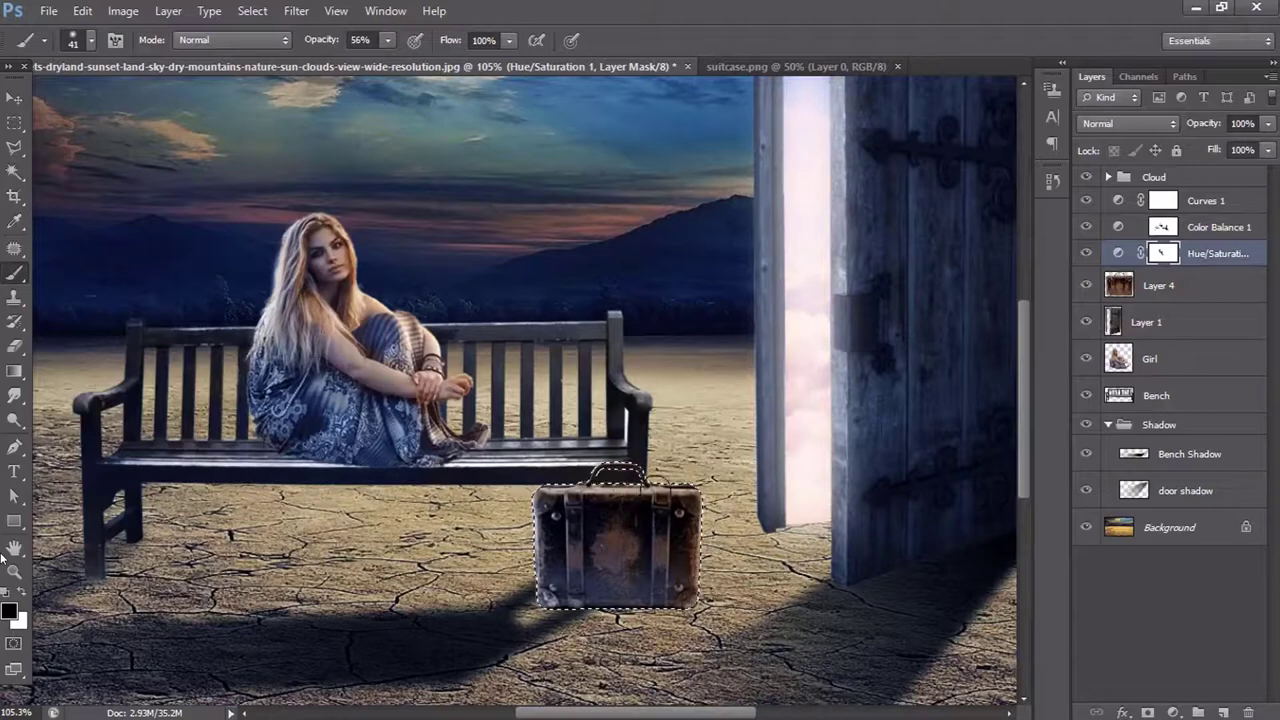
{"action": "key", "text": "ctrl+d"}
{"action": "key", "text": "ctrl+0"}
{"action": "scroll", "coordinate": [590, 475], "scroll_direction": "up", "scroll_amount": 3}
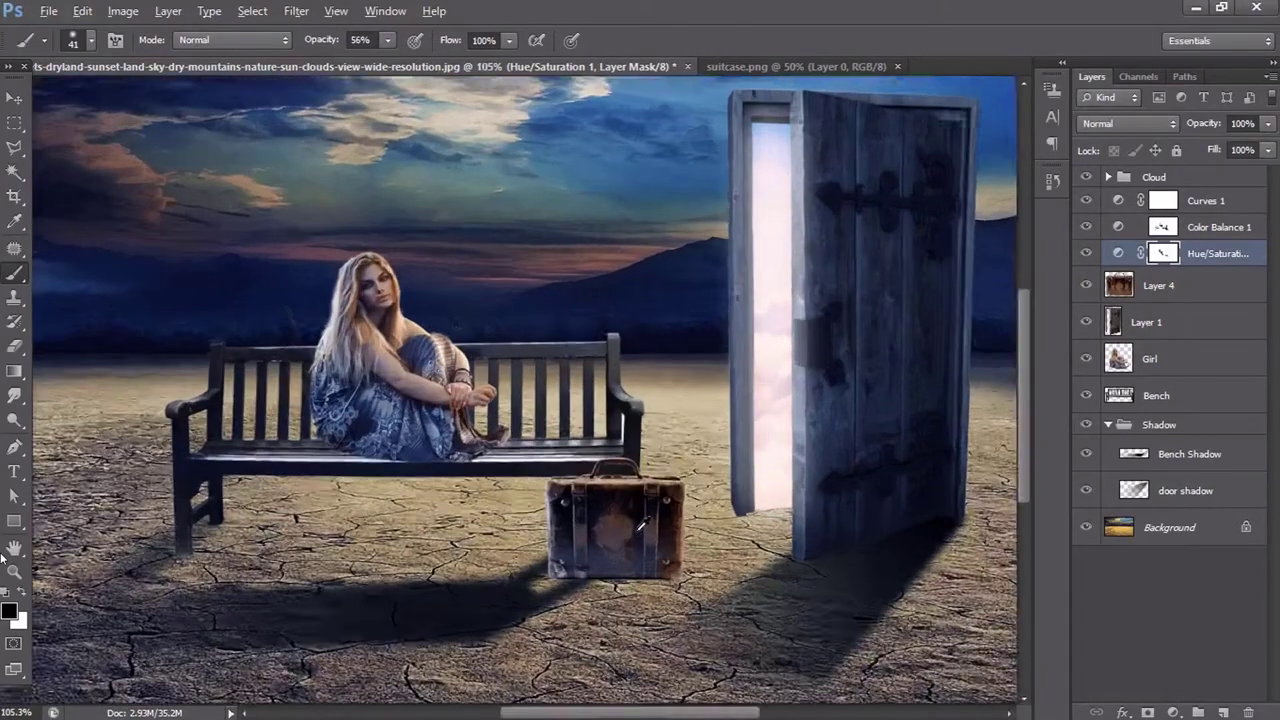
- Add a new layer named 'Light' above the Cloud group
{"action": "right_click", "coordinate": [1120, 358]}
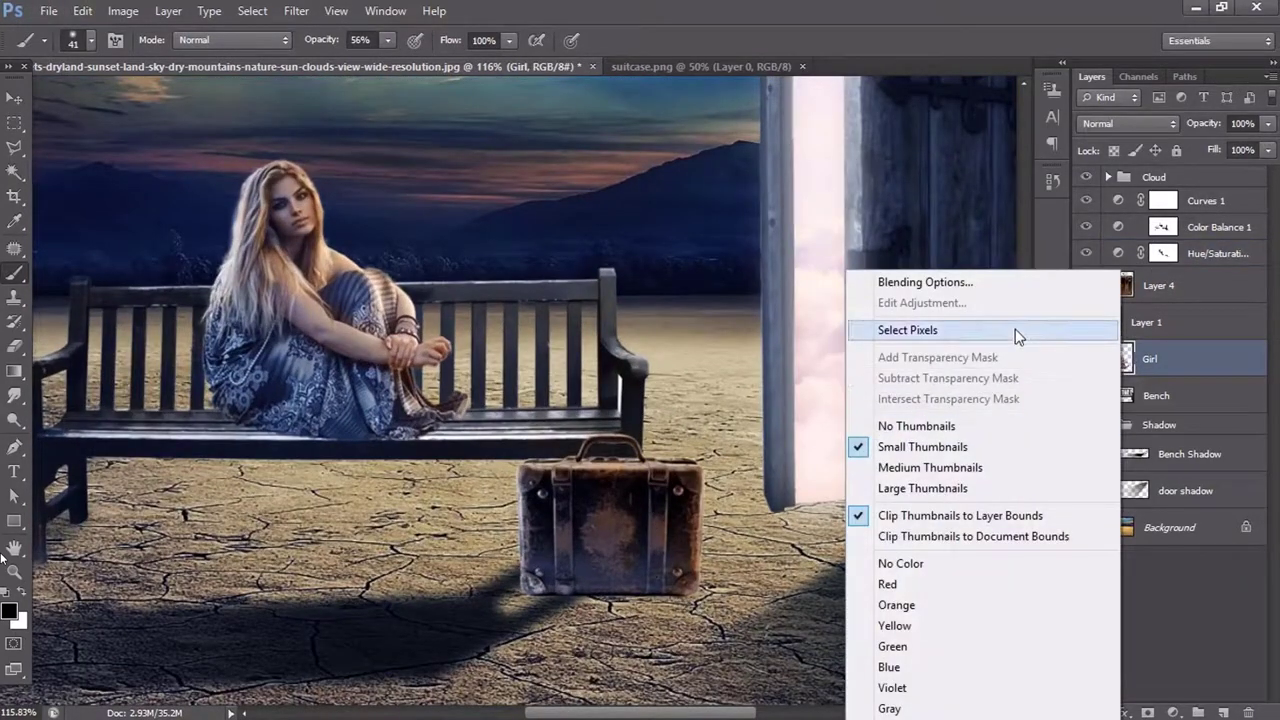
{"action": "left_click", "coordinate": [920, 329]}
{"action": "left_click", "coordinate": [1195, 287]}
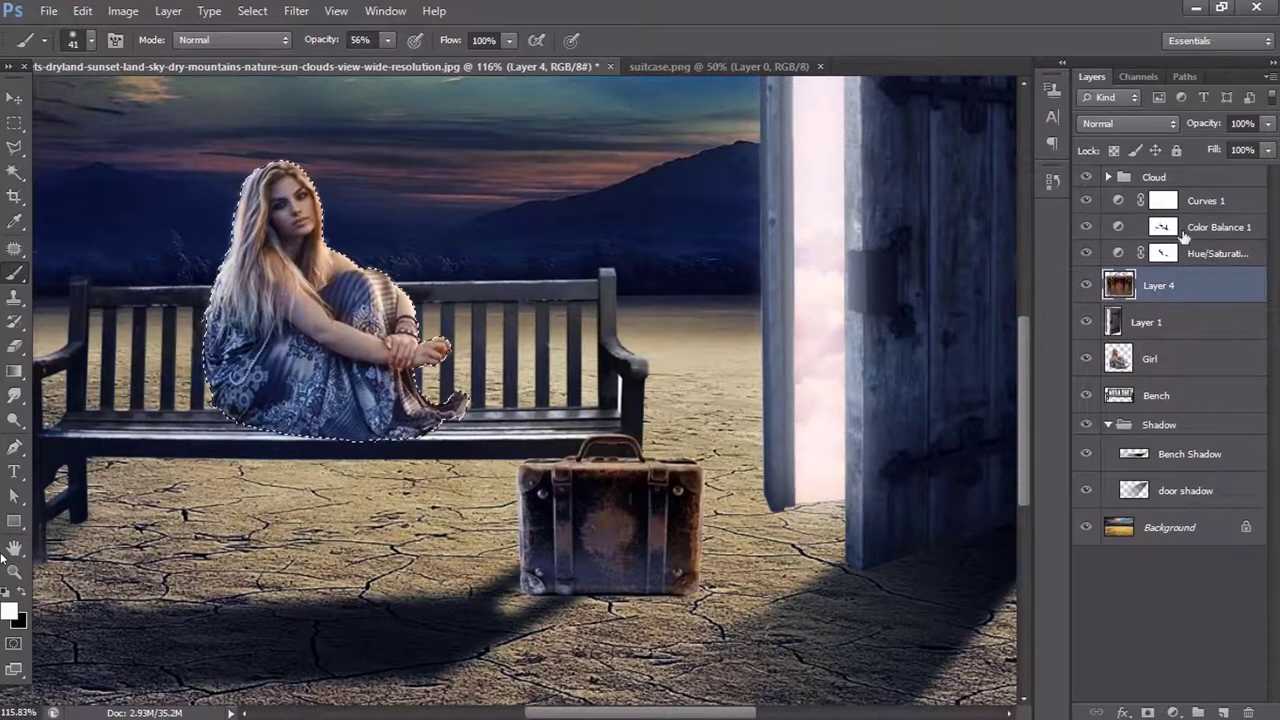
{"action": "key", "text": "alt+period"}
{"action": "left_click", "coordinate": [1222, 712]}
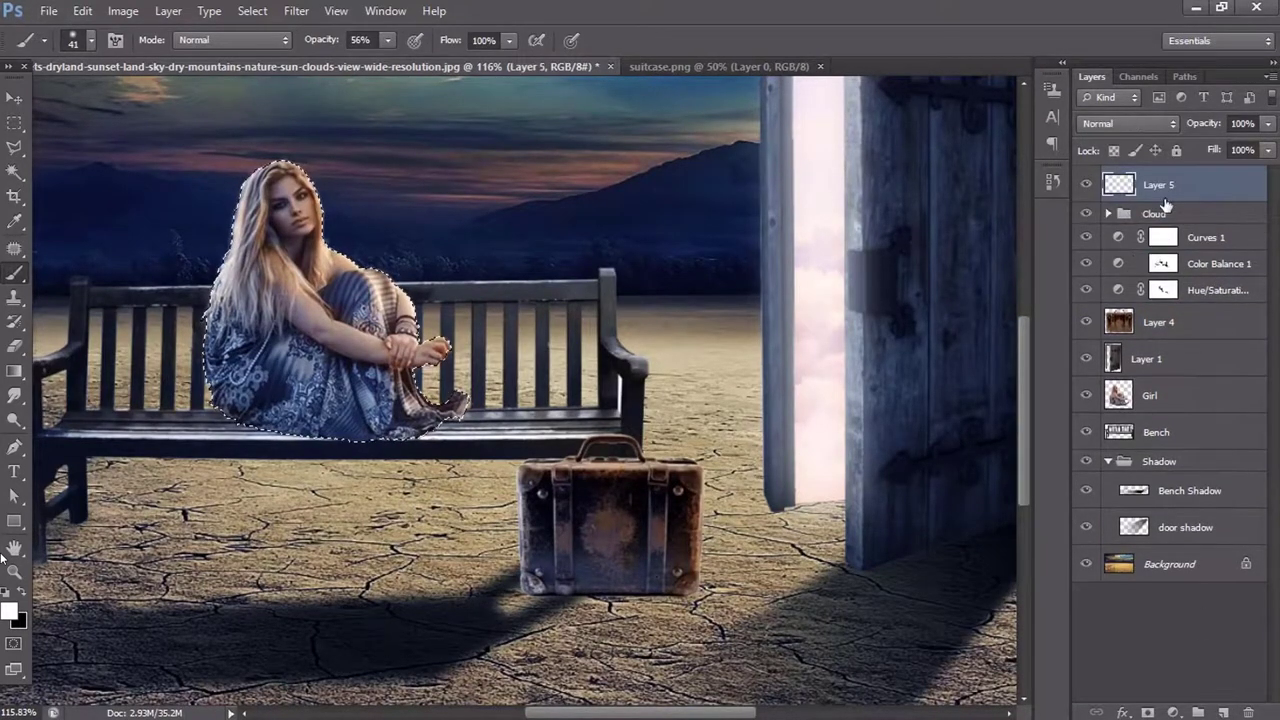
{"action": "double_click", "coordinate": [1160, 183]}
{"action": "type", "text": "Light"}
{"action": "key", "text": "Return"}
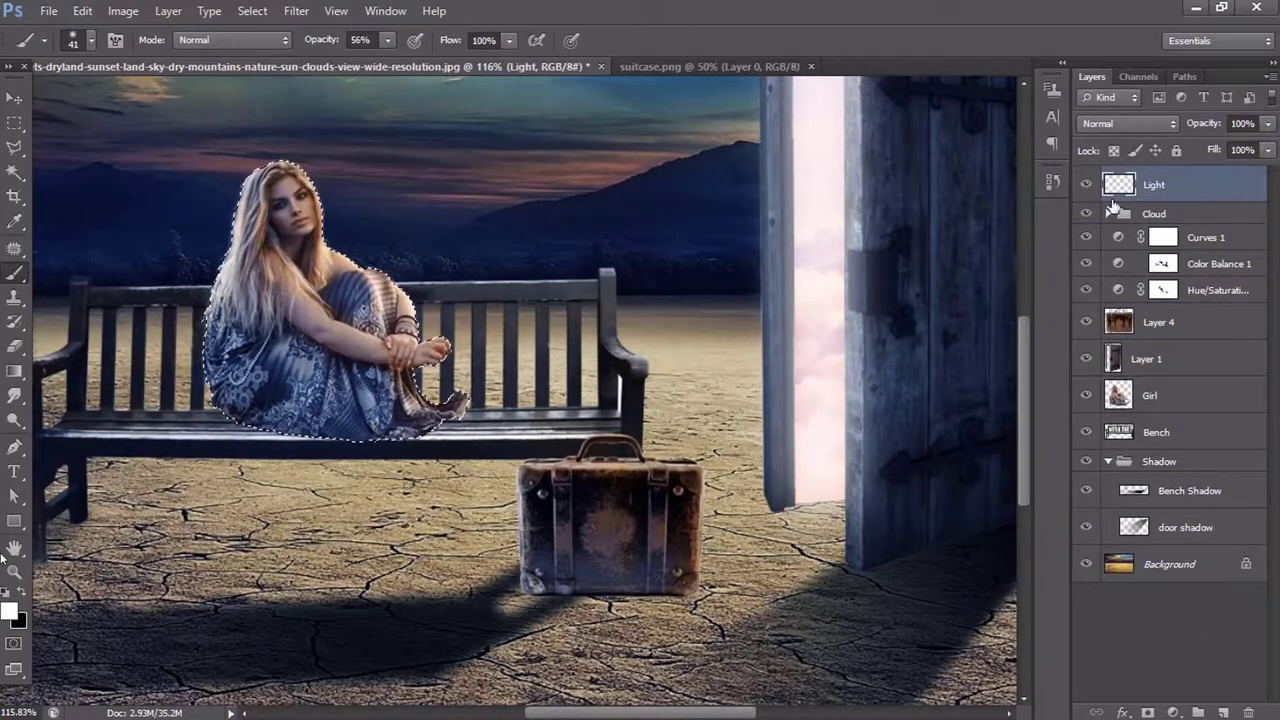
- Paint bright orange along the girl's hair, shoulder, arm and knees, using a 25 px brush
{"action": "left_click", "coordinate": [10, 611]}
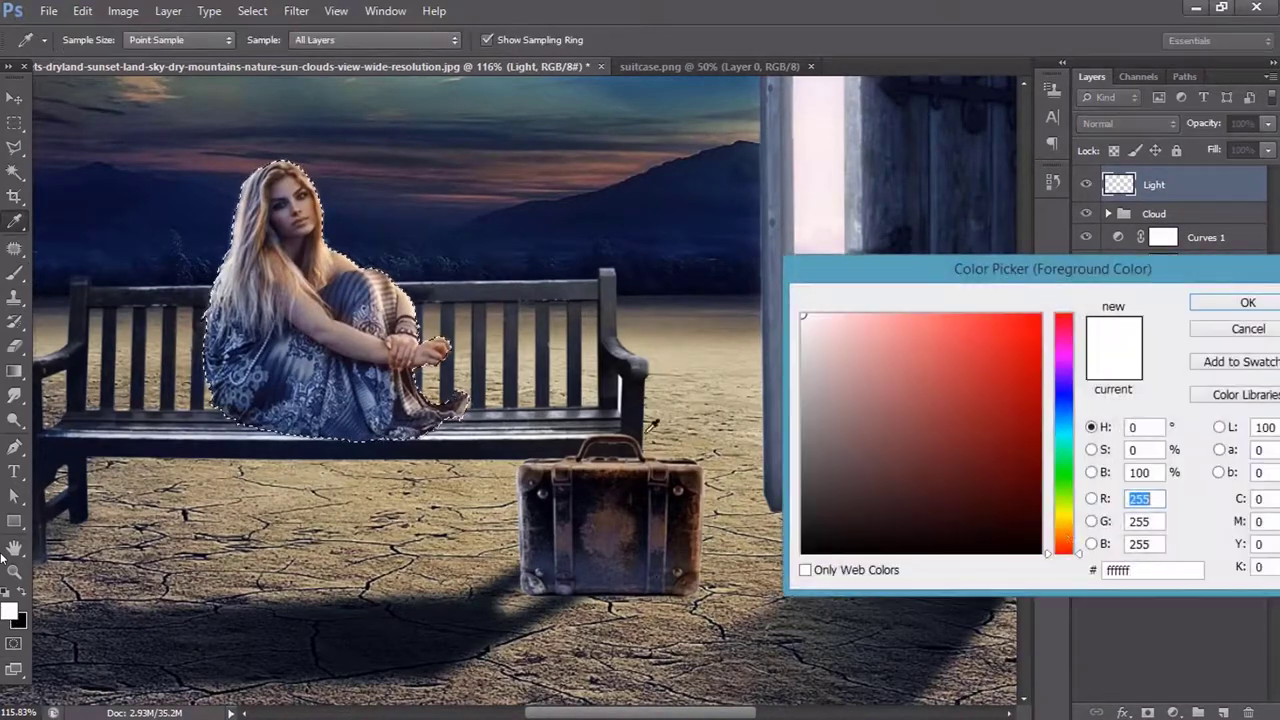
{"action": "left_click", "coordinate": [1063, 528]}
{"action": "left_click", "coordinate": [1005, 367]}
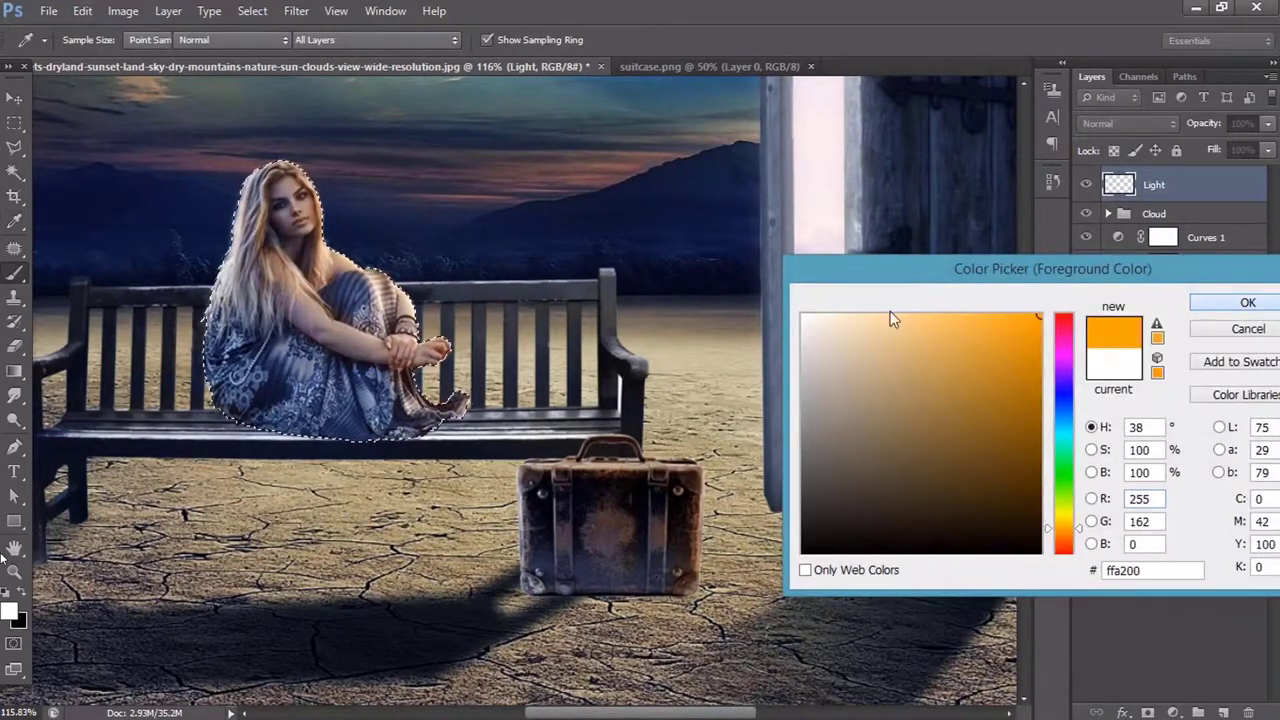
{"action": "key", "text": "Return"}
{"action": "left_click_drag", "start_coordinate": [315, 195], "coordinate": [445, 345]}
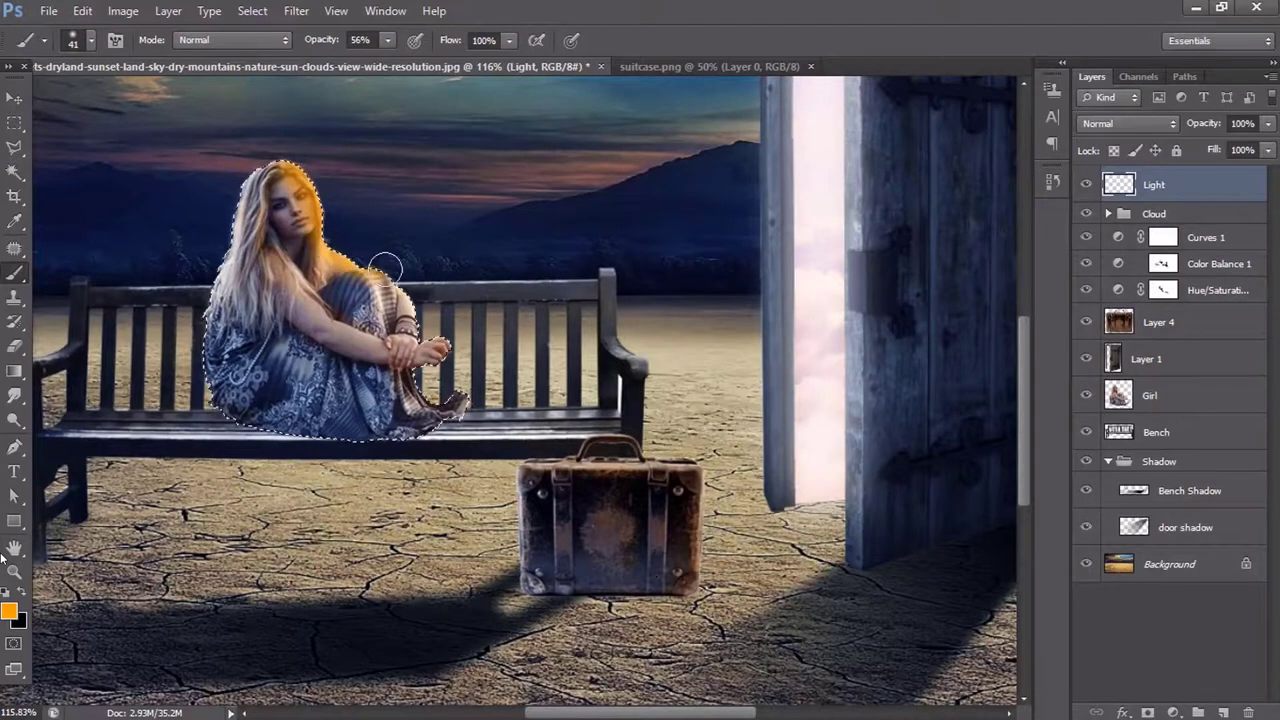
{"action": "right_click", "coordinate": [575, 332]}
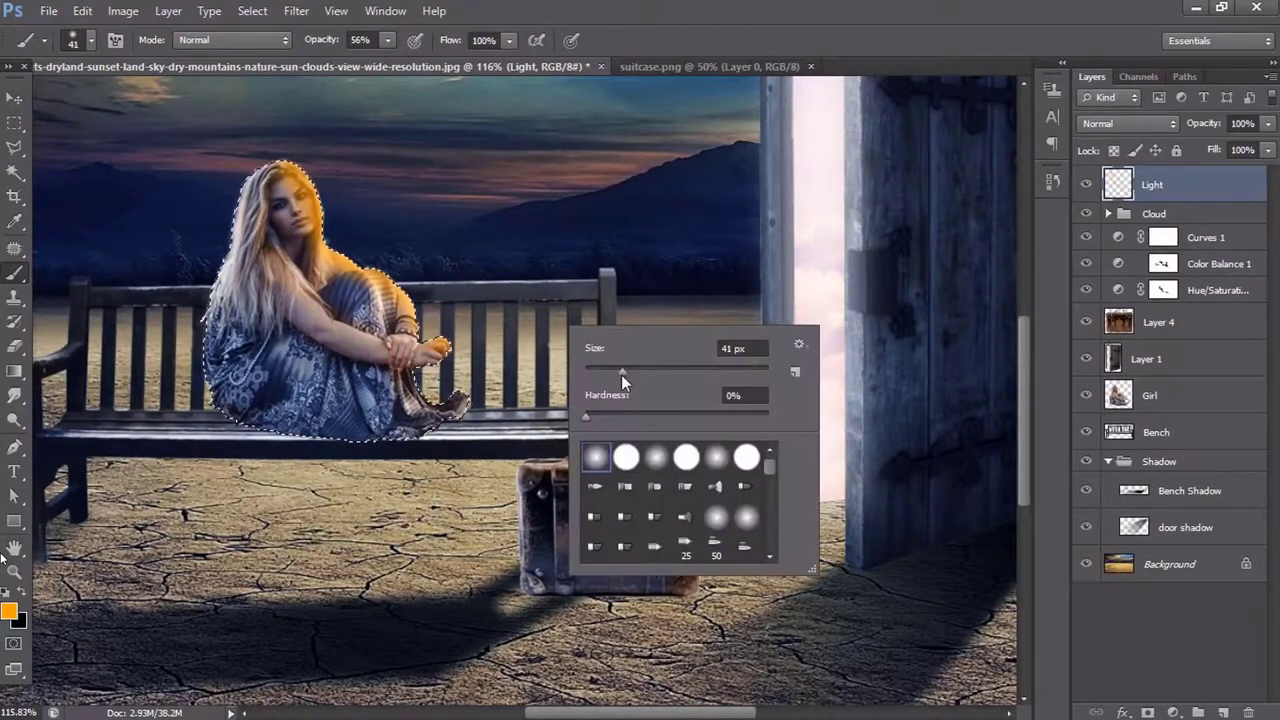
{"action": "right_click", "coordinate": [398, 349]}
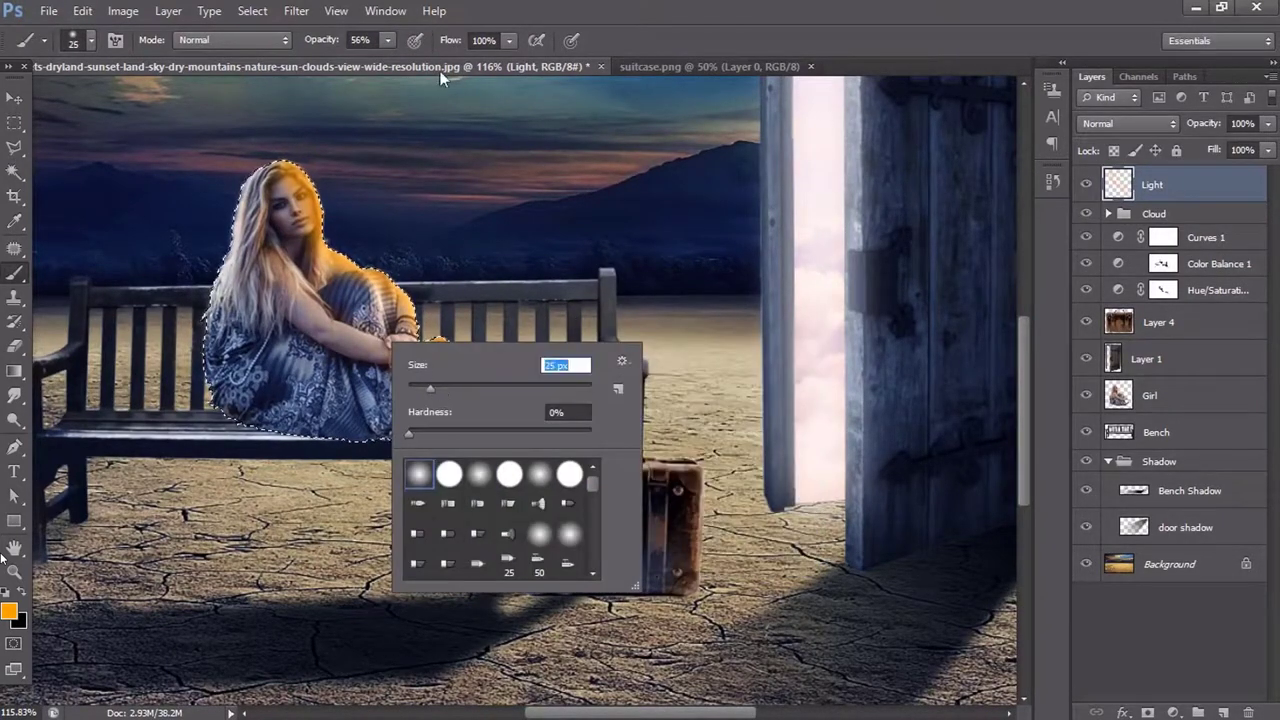
{"action": "key", "text": "Return"}
{"action": "left_click_drag", "start_coordinate": [450, 420], "coordinate": [265, 215]}
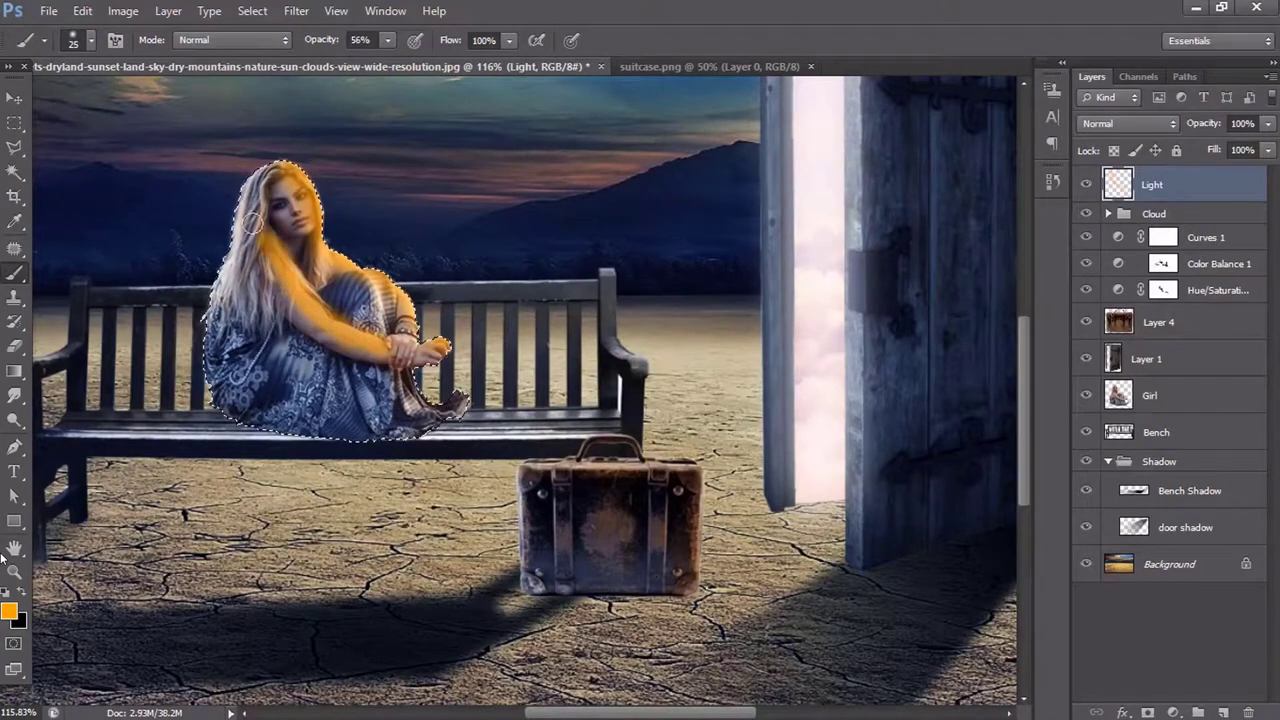
- Switch the Light layer to Soft Light blending and adjust its opacity
{"action": "left_click", "coordinate": [1128, 123]}
{"action": "left_click", "coordinate": [1110, 373]}
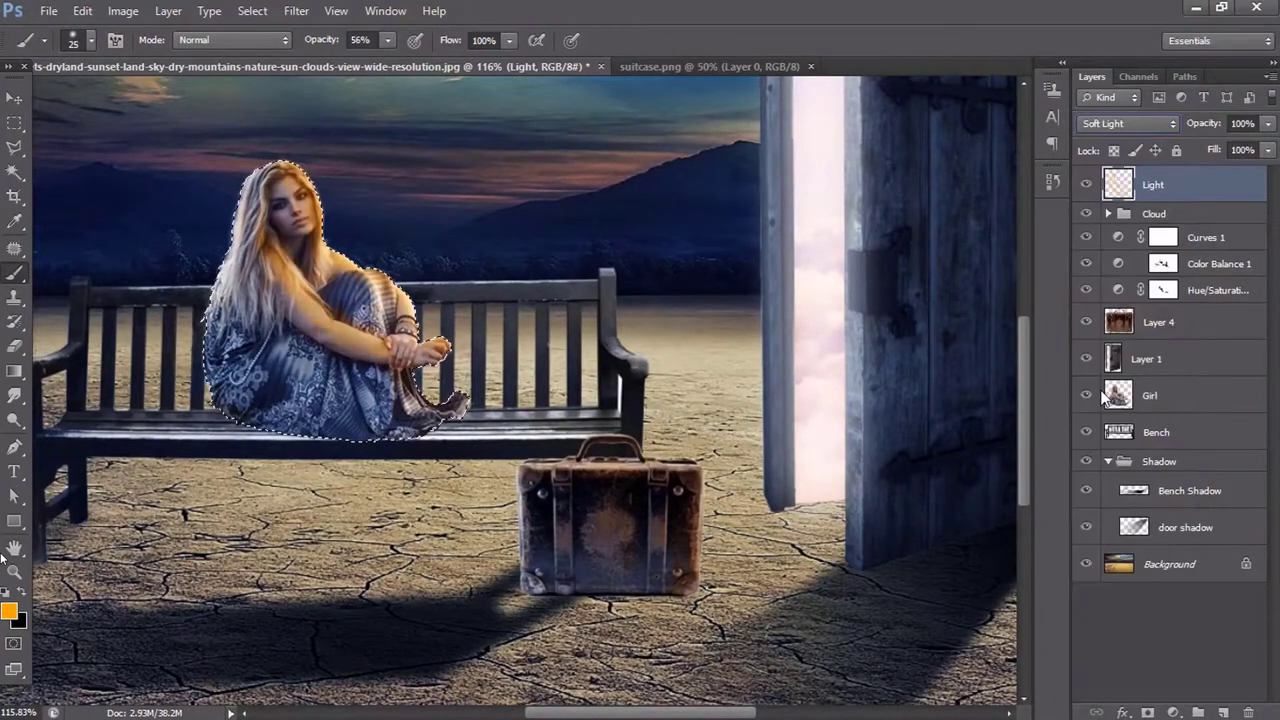
{"action": "left_click", "coordinate": [1267, 123]}
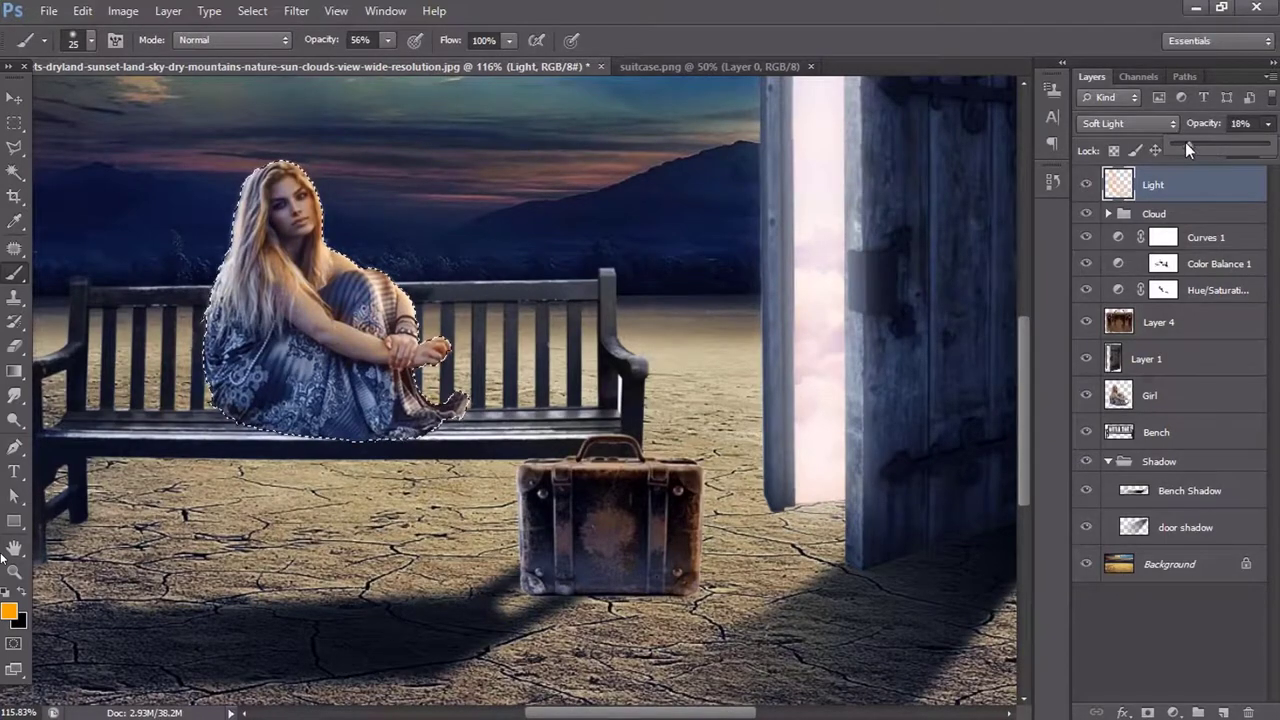
- Lower the Light layer to 18% opacity, load the suitcase selection, and cancel a Save As
{"action": "left_click_drag", "start_coordinate": [497, 303], "coordinate": [470, 400]}
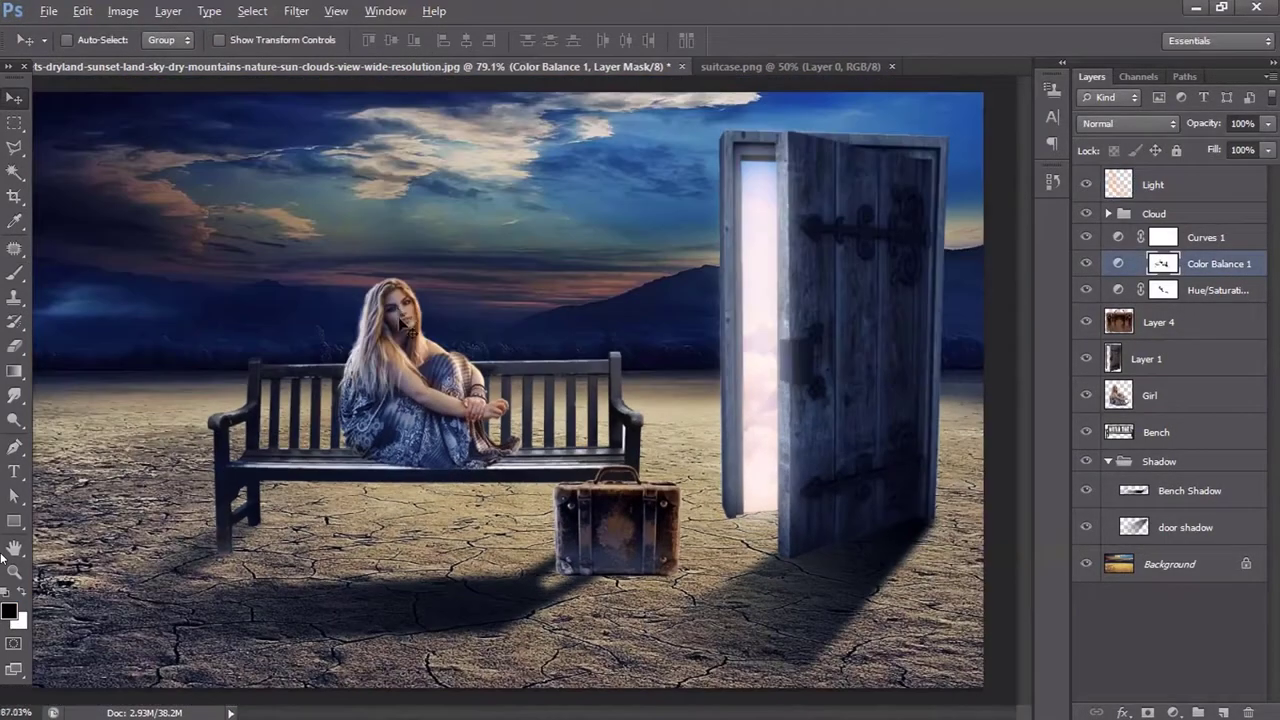
{"action": "right_click", "coordinate": [1119, 322]}
{"action": "left_click", "coordinate": [900, 323]}
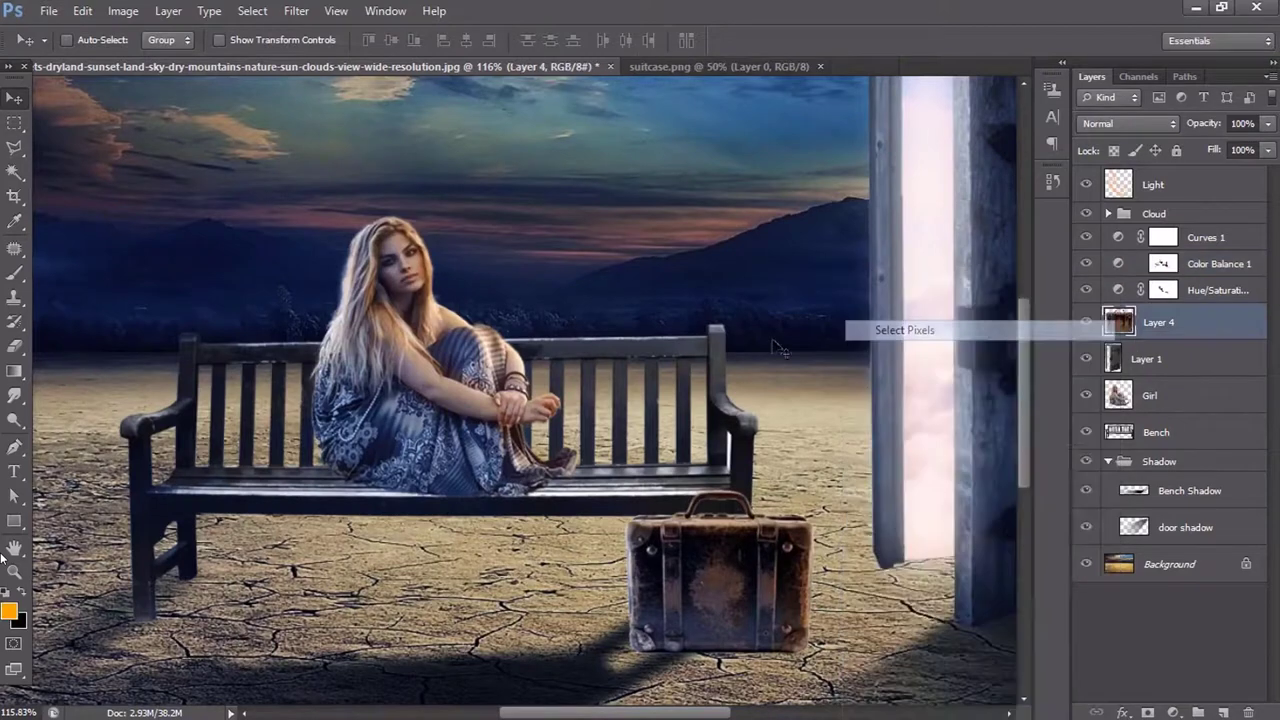
{"action": "key", "text": "b"}
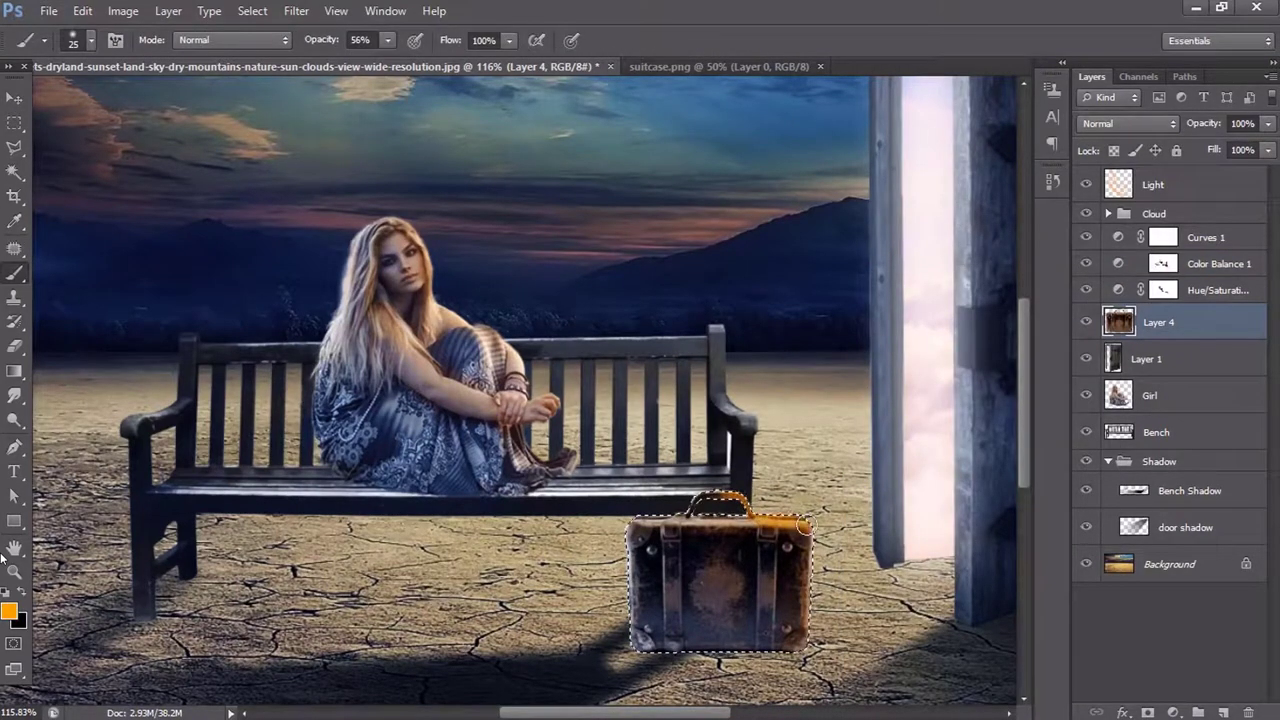
{"action": "key", "text": "ctrl+shift+s"}
{"action": "left_click", "coordinate": [880, 433]}
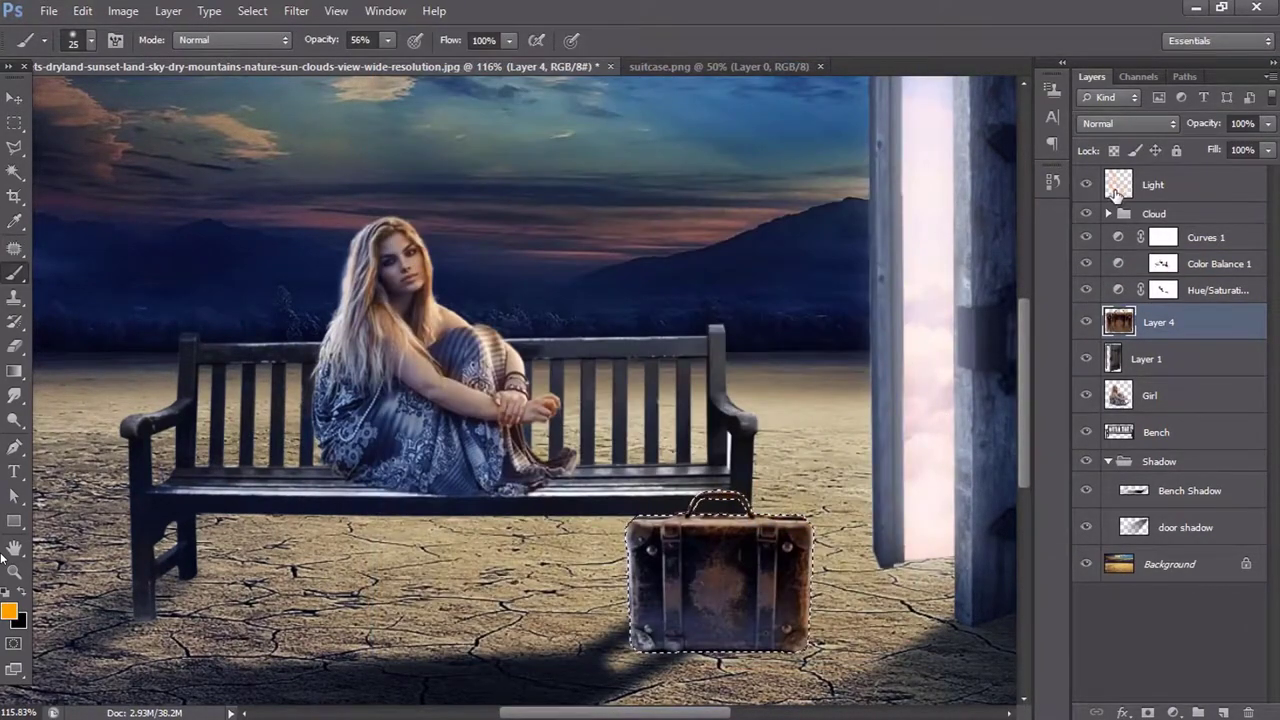
- On a new layer, paint orange glow on the suitcase's top, handle and right edges with a 14 px brush
{"action": "key", "text": "alt+period"}
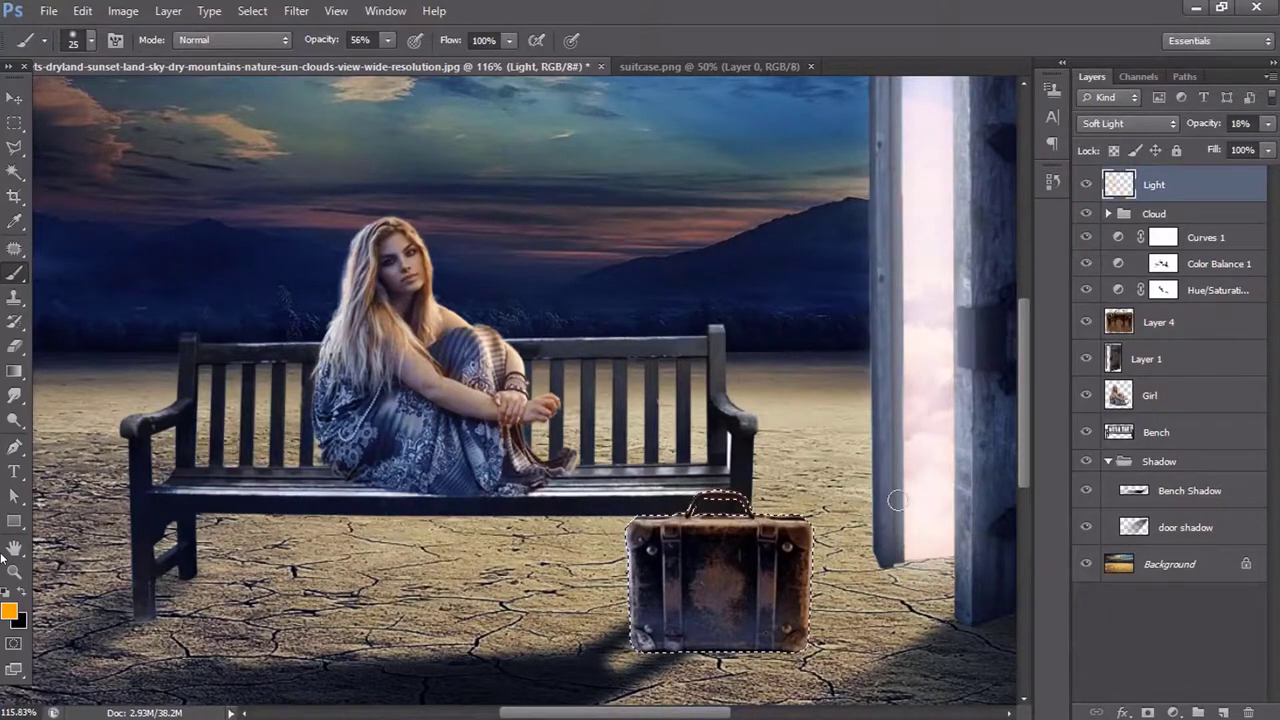
{"action": "scroll", "coordinate": [800, 480], "scroll_direction": "down", "scroll_amount": 2}
{"action": "left_click", "coordinate": [1223, 711]}
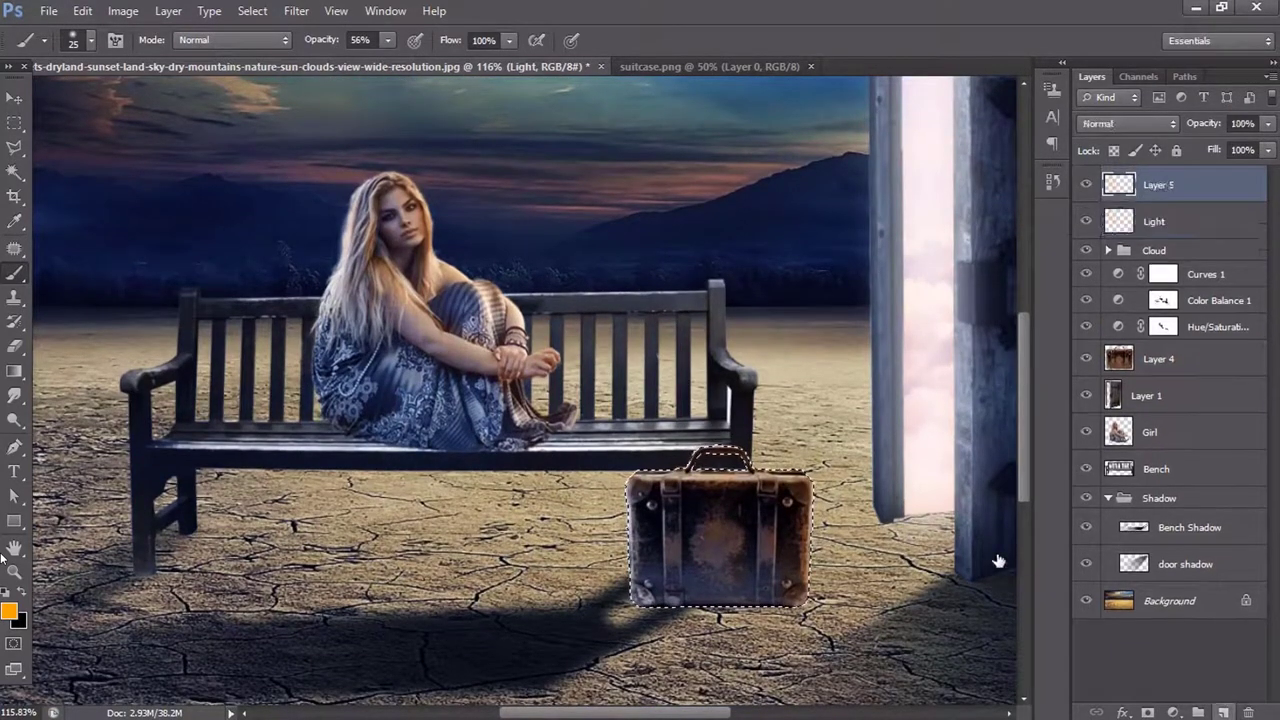
{"action": "mouse_move", "coordinate": [680, 462]}
{"action": "left_mouse_down"}
{"action": "mouse_move", "coordinate": [750, 458]}
{"action": "mouse_move", "coordinate": [805, 490]}
{"action": "mouse_move", "coordinate": [803, 617]}
{"action": "left_mouse_up"}
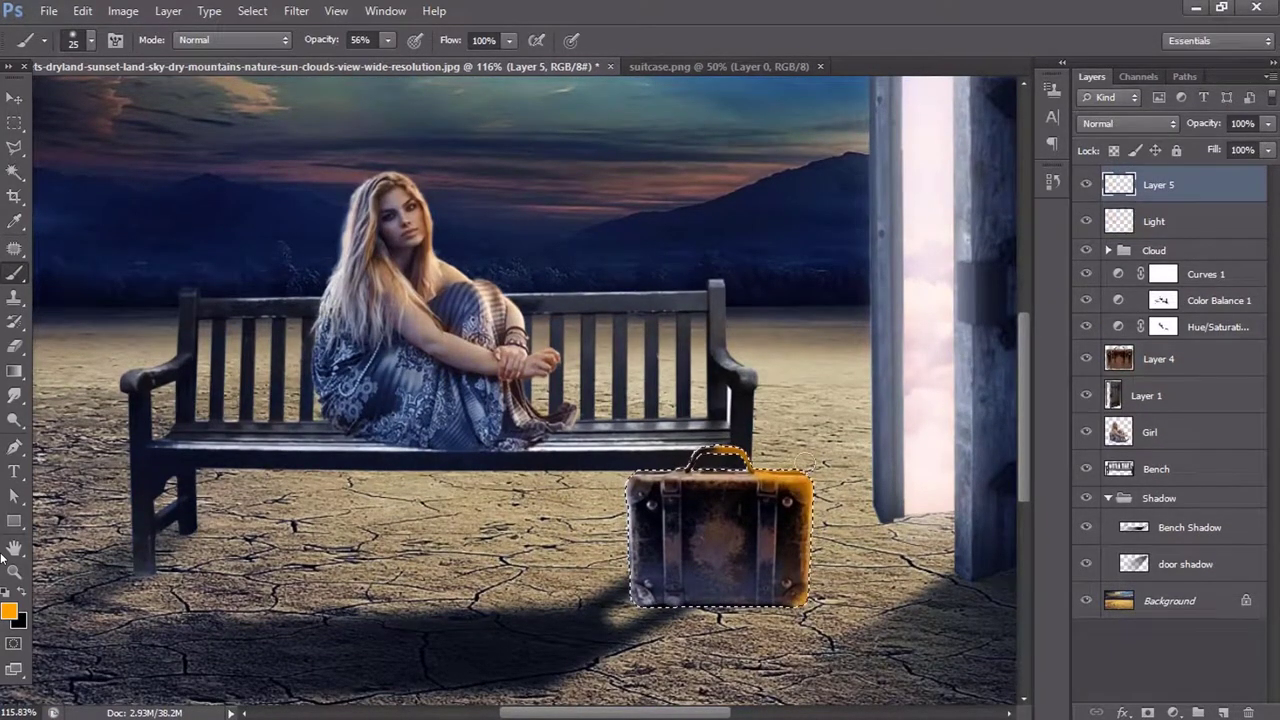
{"action": "right_click", "coordinate": [781, 516]}
{"action": "left_click_drag", "start_coordinate": [782, 518], "coordinate": [776, 518]}
{"action": "mouse_move", "coordinate": [690, 466]}
{"action": "left_mouse_down"}
{"action": "mouse_move", "coordinate": [750, 460]}
{"action": "mouse_move", "coordinate": [810, 476]}
{"action": "left_mouse_up"}
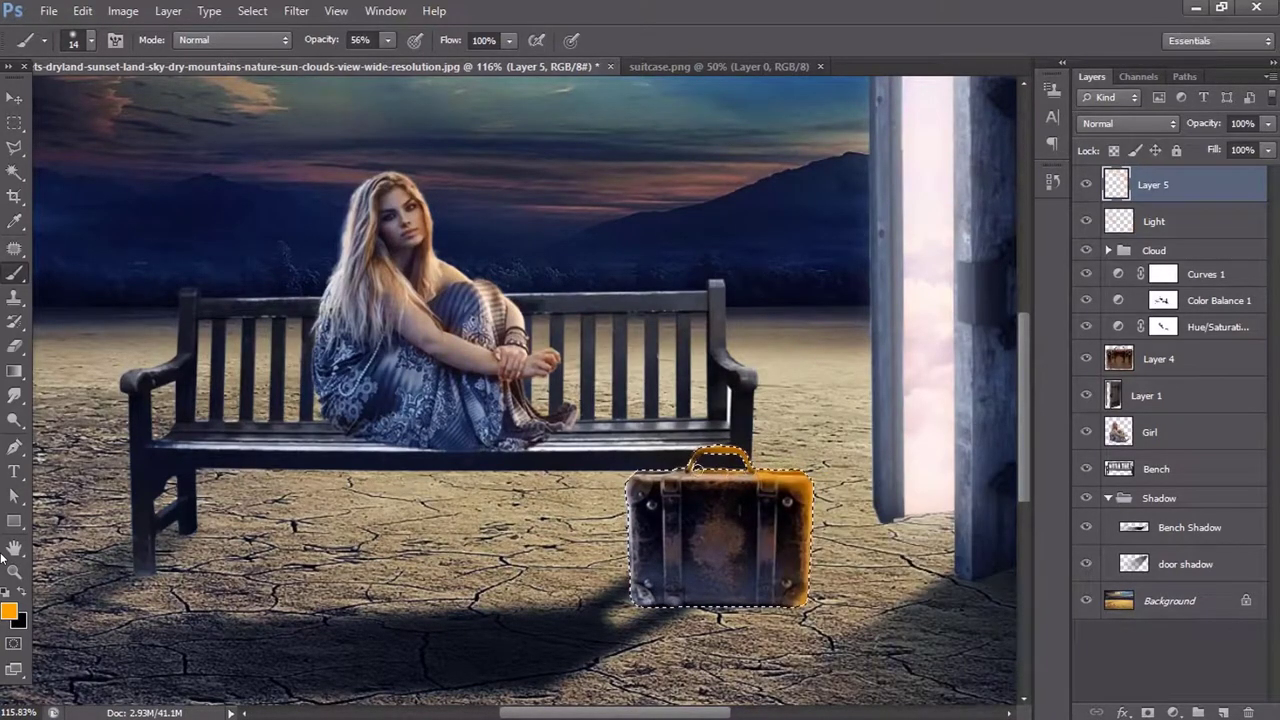
{"action": "left_click_drag", "start_coordinate": [650, 466], "coordinate": [805, 555]}
- Set Layer 5 to Soft Light, deselect, and add an empty layer above Bench Shadow
{"action": "left_click", "coordinate": [1128, 123]}
{"action": "left_click", "coordinate": [1100, 371]}
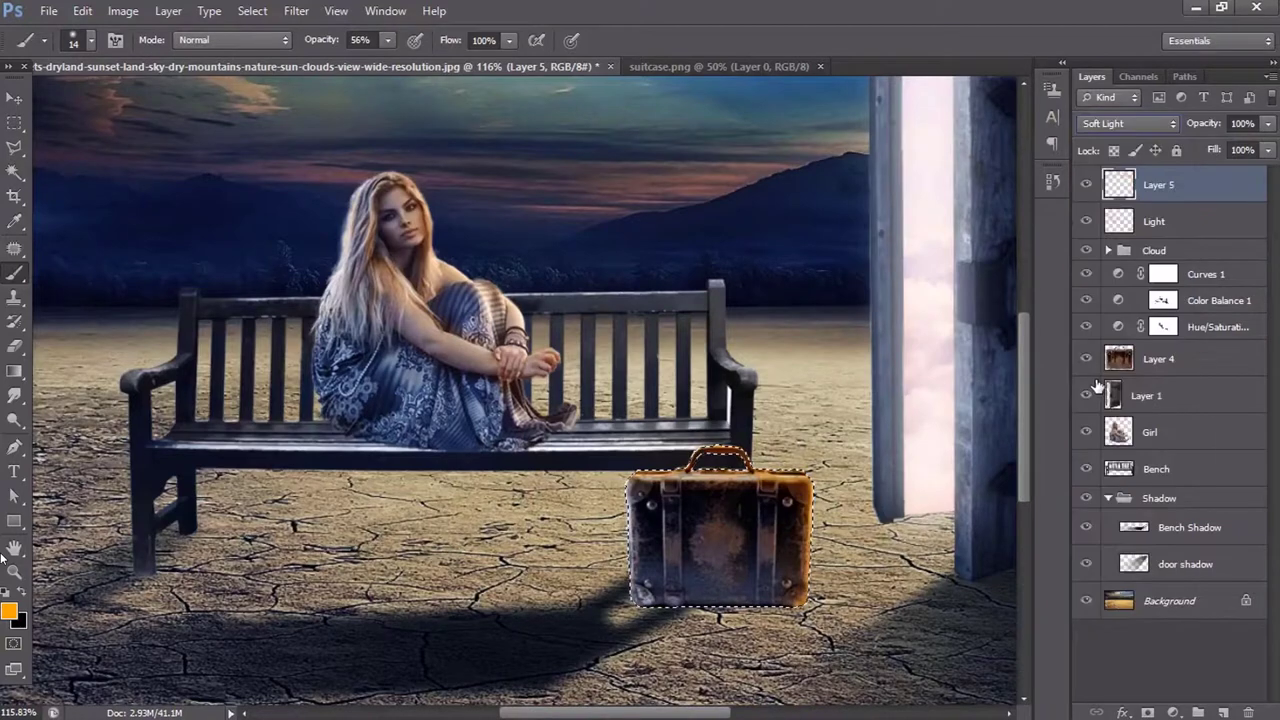
{"action": "key", "text": "ctrl+d"}
{"action": "scroll", "coordinate": [800, 490], "scroll_direction": "down", "scroll_amount": 2}
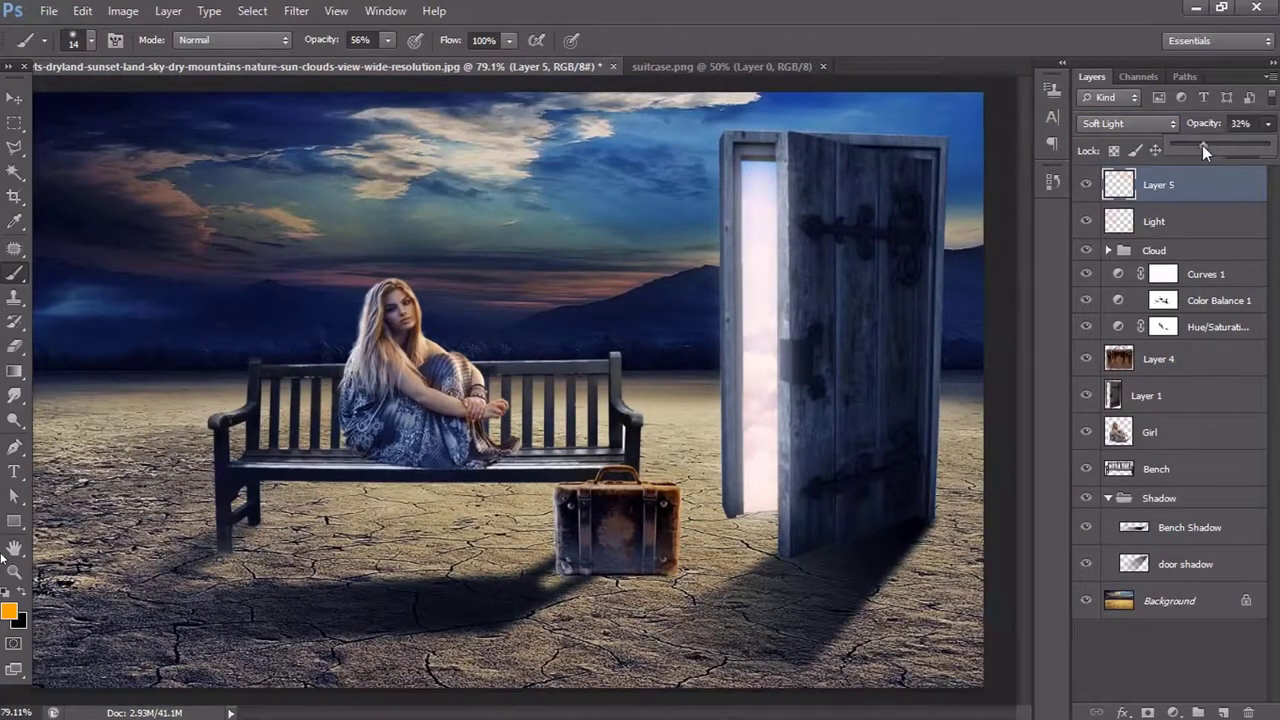
{"action": "left_click", "coordinate": [15, 98]}
{"action": "scroll", "coordinate": [413, 345], "scroll_direction": "down", "scroll_amount": 1}
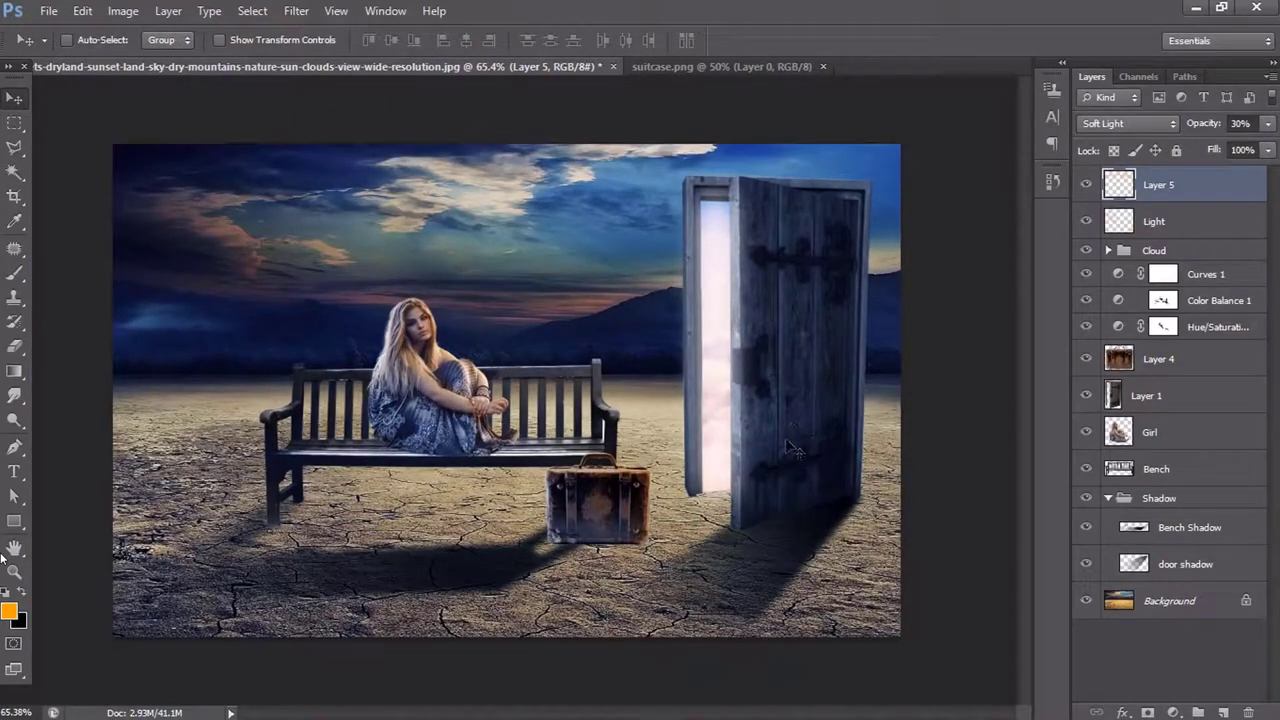
{"action": "left_click", "coordinate": [1188, 527]}
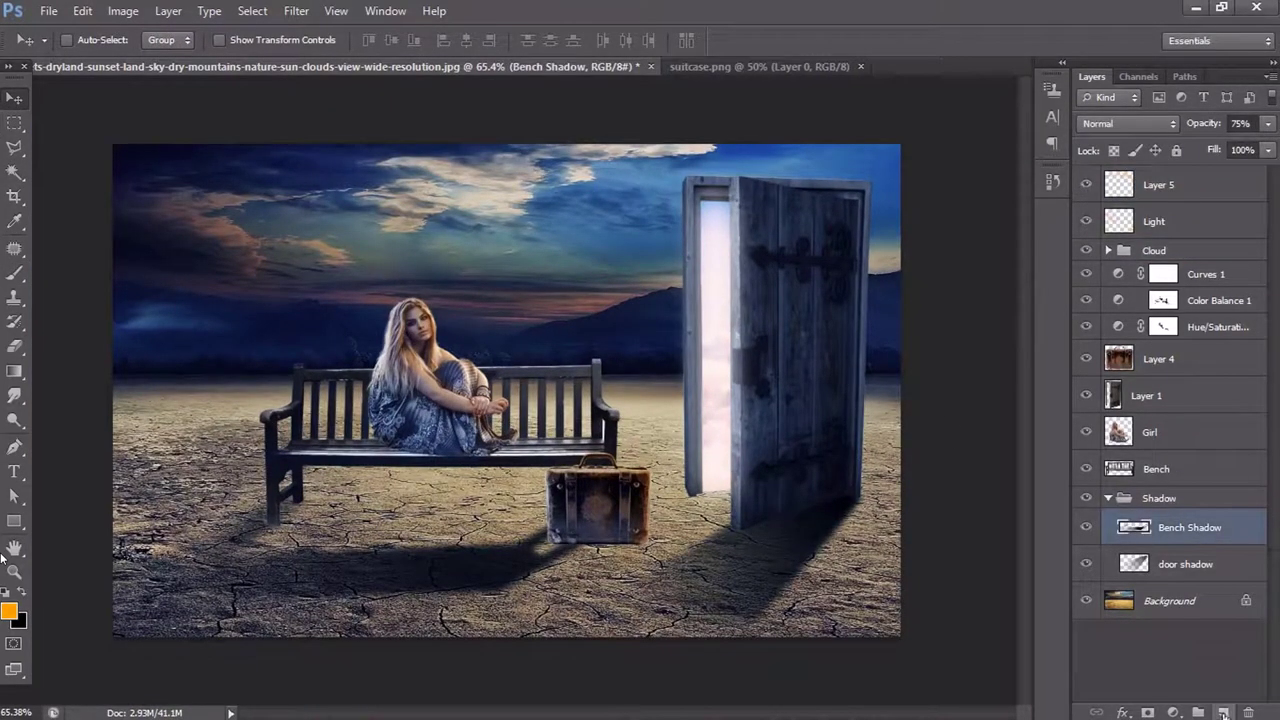
{"action": "left_click", "coordinate": [1223, 712]}
- Outline the suitcase shadow area as a selection feathered by 5 pixels
{"action": "key", "text": "l"}
{"action": "scroll", "coordinate": [530, 513], "scroll_direction": "up", "scroll_amount": 3}
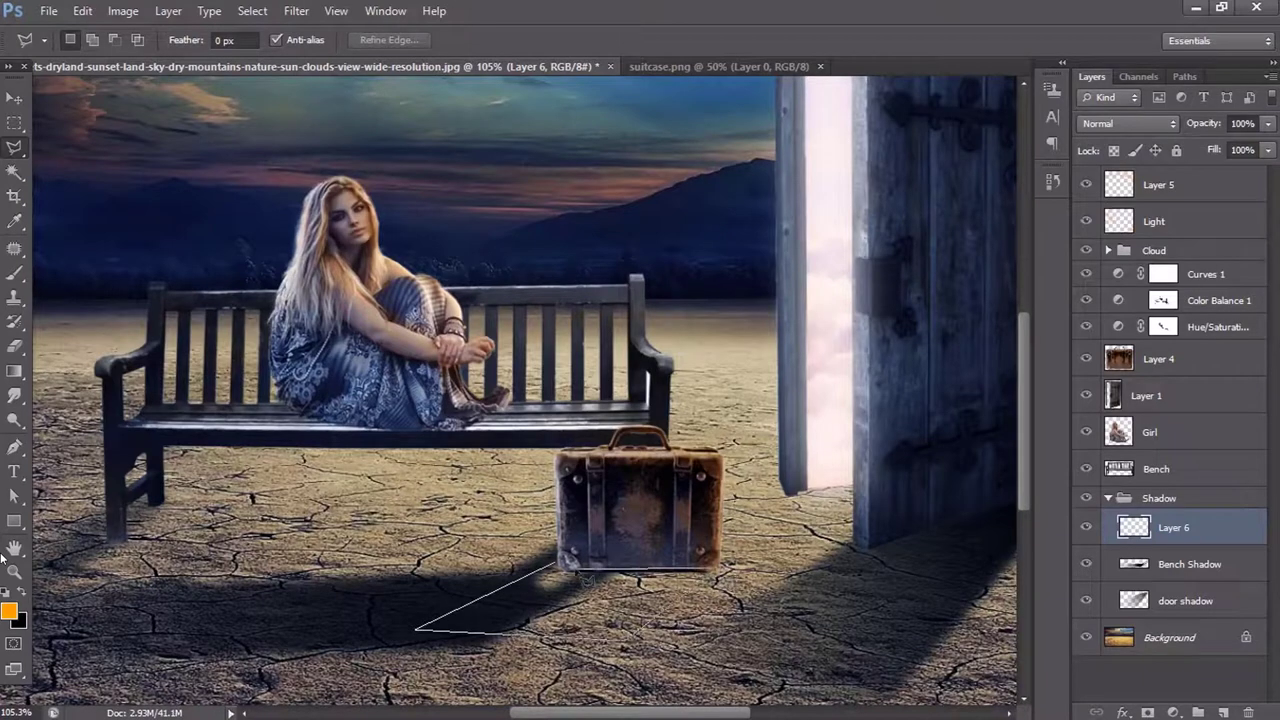
{"action": "left_click", "coordinate": [560, 568]}
{"action": "key", "text": "shift+F6"}
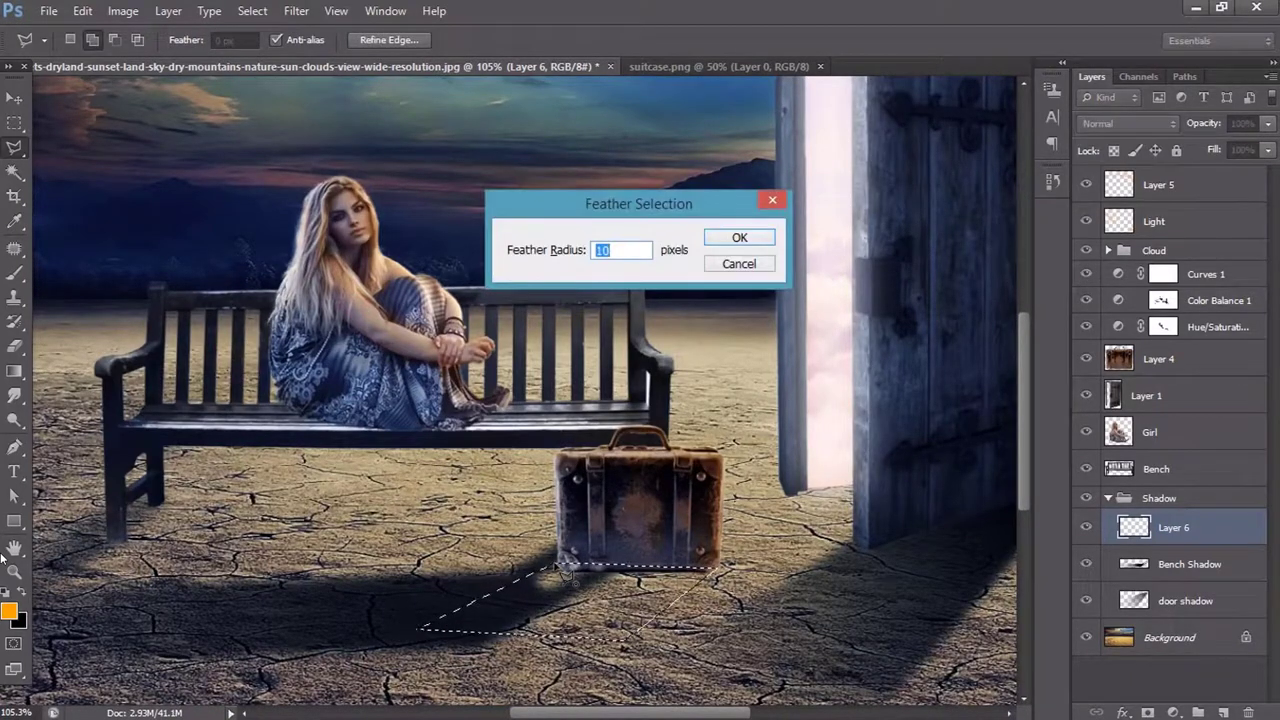
{"action": "type", "text": "5"}
{"action": "key", "text": "Return"}
- Fill the suitcase shadow with a dark gradient, then redraw and compare the result
{"action": "left_click", "coordinate": [14, 370]}
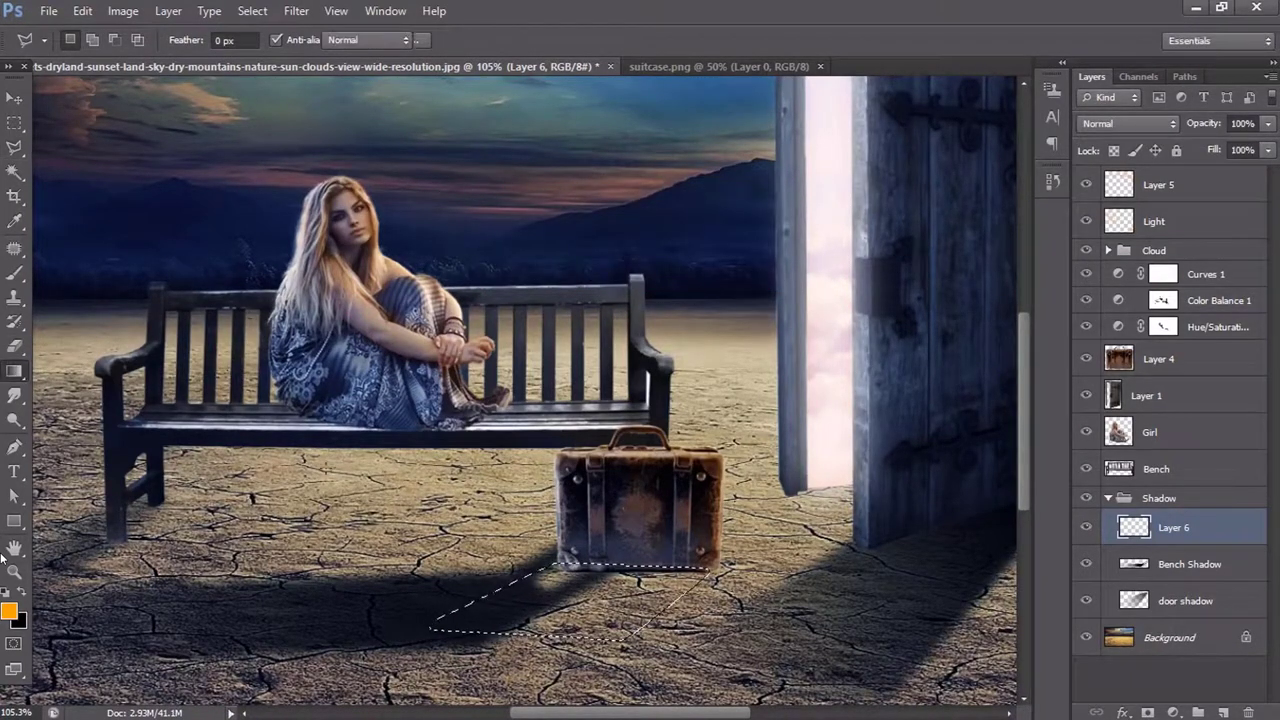
{"action": "left_click_drag", "start_coordinate": [574, 634], "coordinate": [665, 548]}
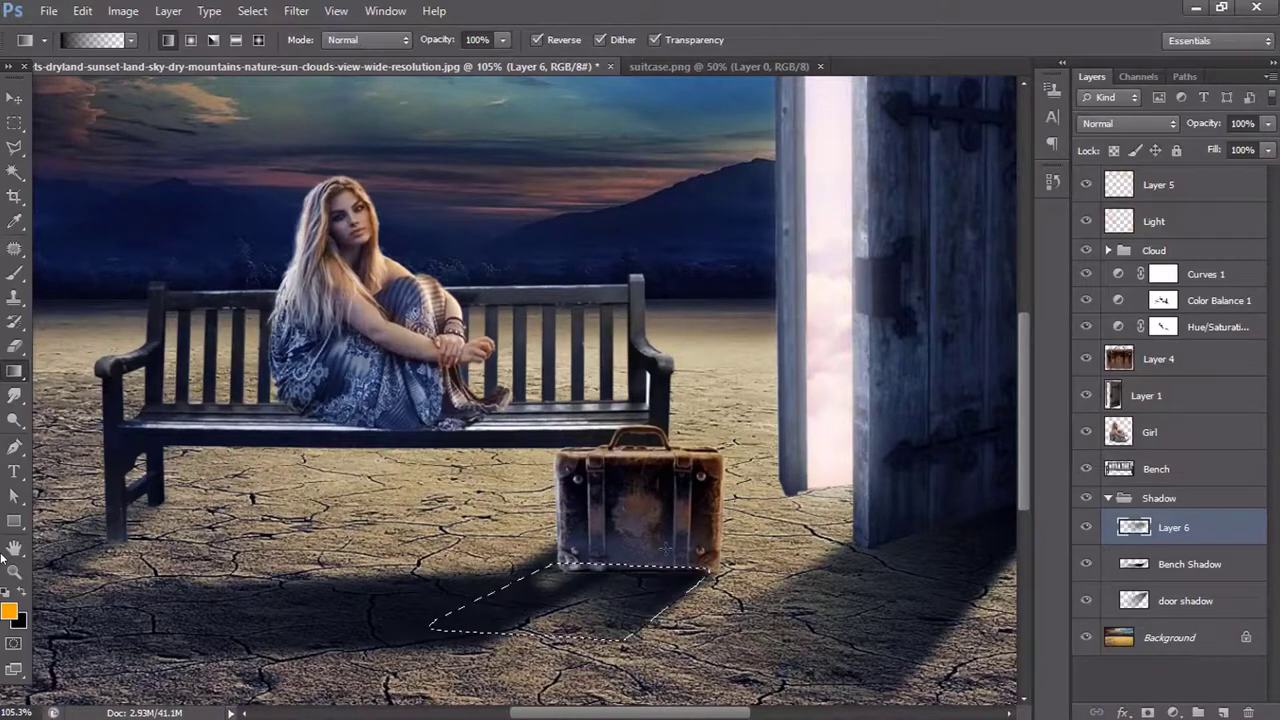
{"action": "scroll", "coordinate": [706, 622], "scroll_direction": "up", "scroll_amount": 2}
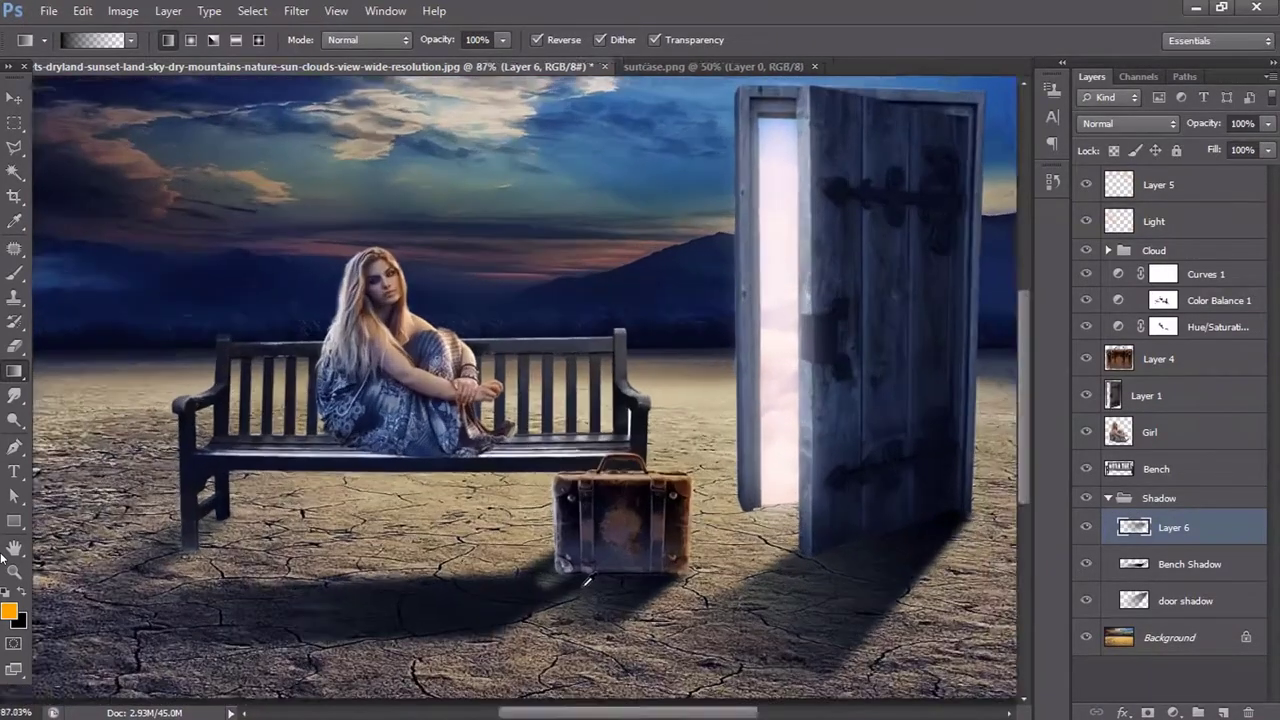
{"action": "scroll", "coordinate": [660, 610], "scroll_direction": "up", "scroll_amount": 1}
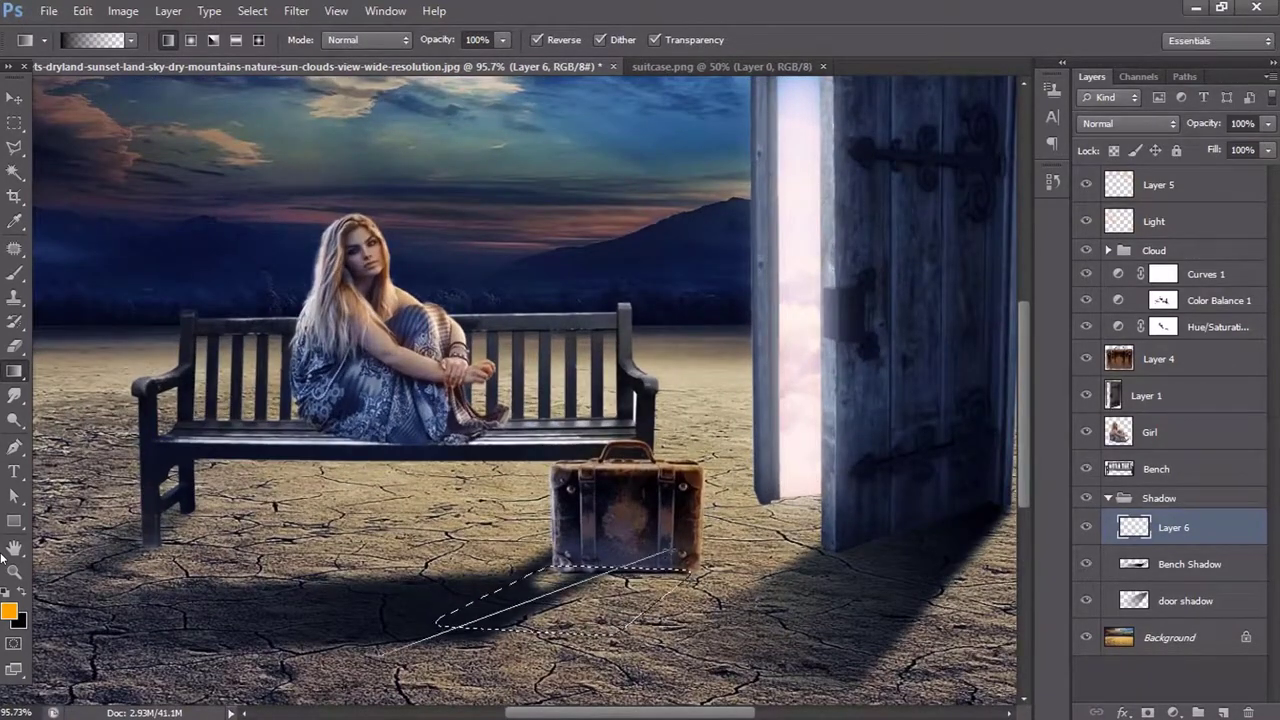
{"action": "left_click_drag", "start_coordinate": [677, 548], "coordinate": [382, 653]}
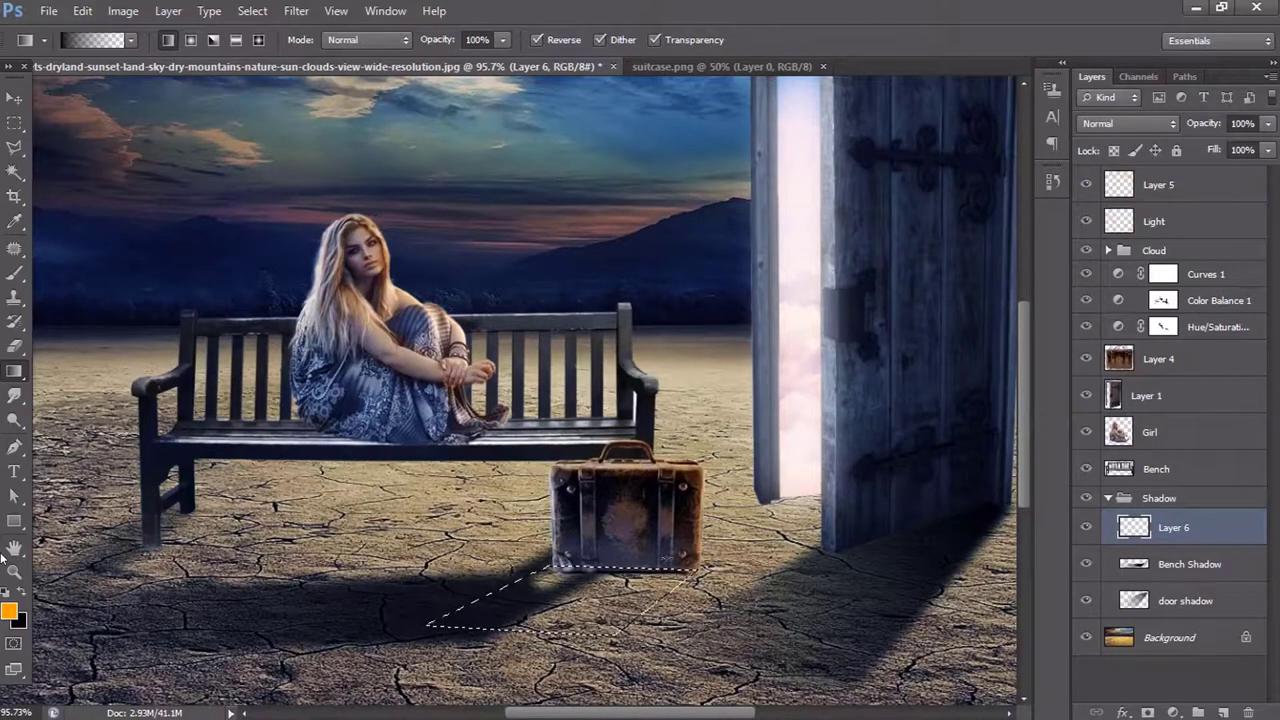
{"action": "left_click_drag", "start_coordinate": [667, 557], "coordinate": [648, 585]}
{"action": "key", "text": "ctrl+z"}
{"action": "key", "text": "ctrl+z"}
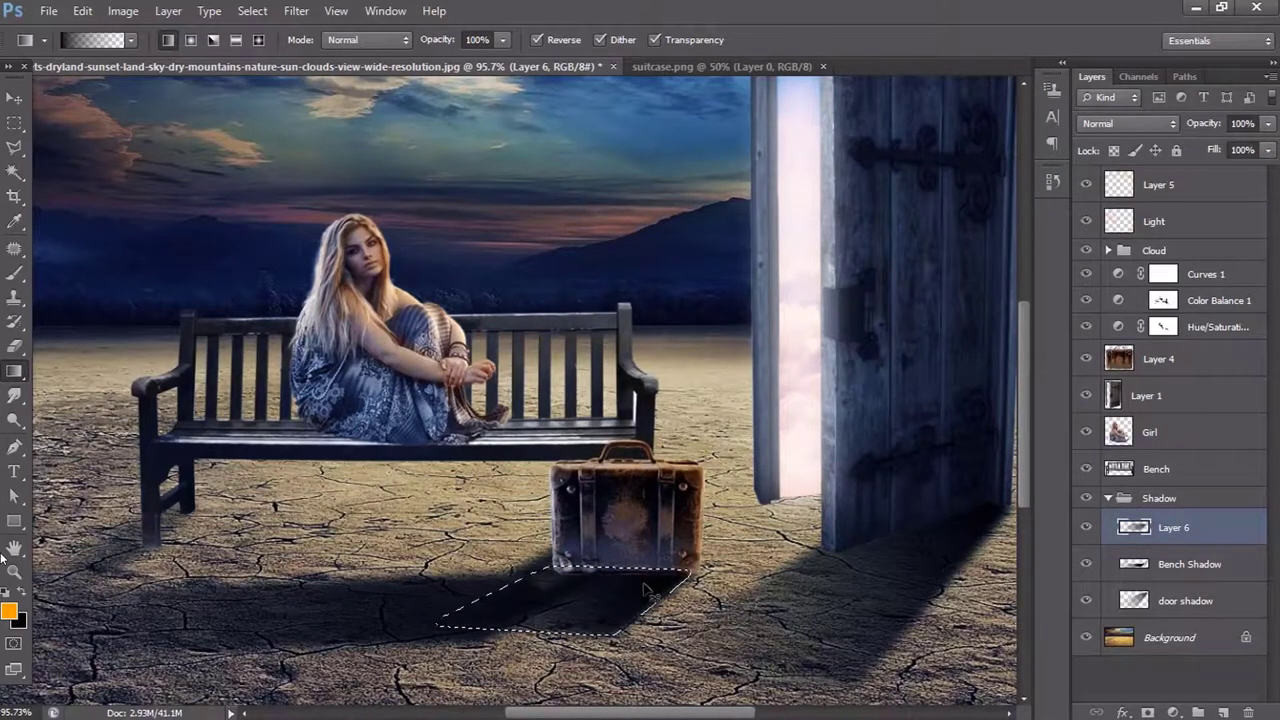
{"action": "key", "text": "ctrl+z"}
{"action": "key", "text": "ctrl+z"}
{"action": "key", "text": "ctrl+0"}
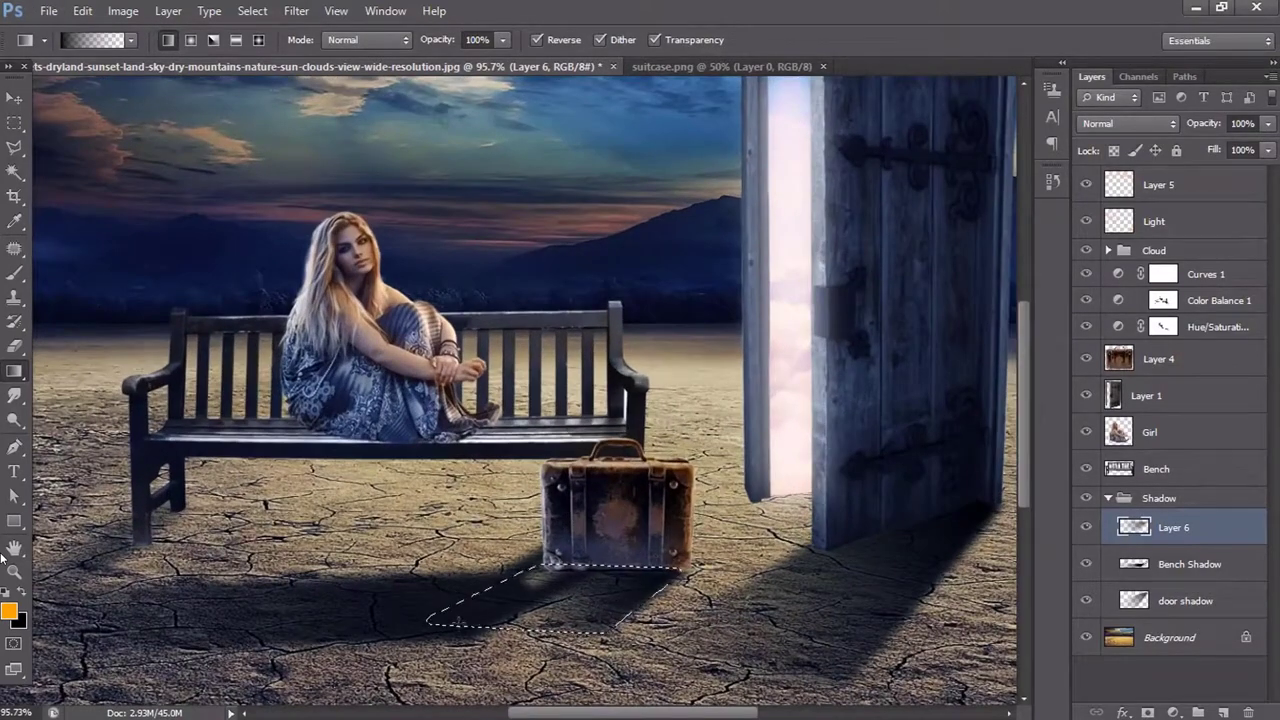
{"action": "key", "text": "ctrl+z"}
{"action": "key", "text": "ctrl+z"}
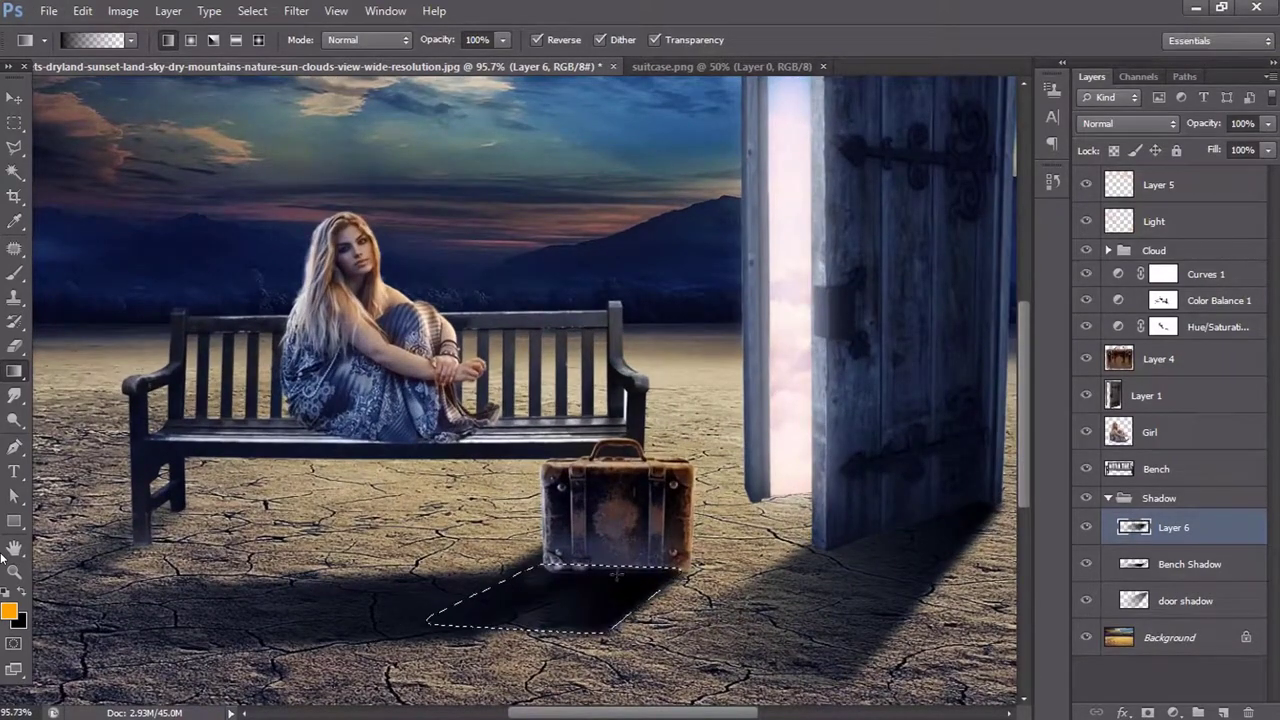
{"action": "key", "text": "ctrl+0"}
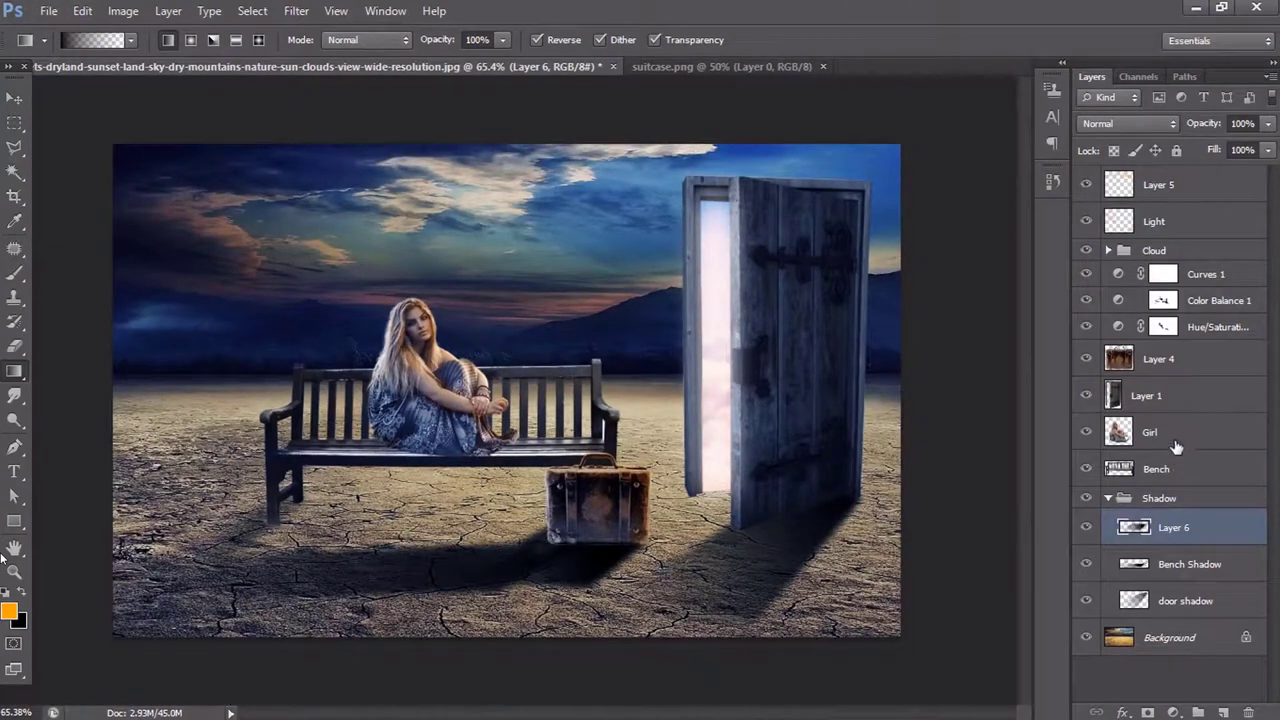
- Select Layer 4 together with its shadow, Layer 6
{"action": "left_click", "coordinate": [1186, 340], "text": "shift"}
{"action": "left_click", "coordinate": [1184, 370]}
{"action": "left_click", "coordinate": [1180, 530], "text": "ctrl"}
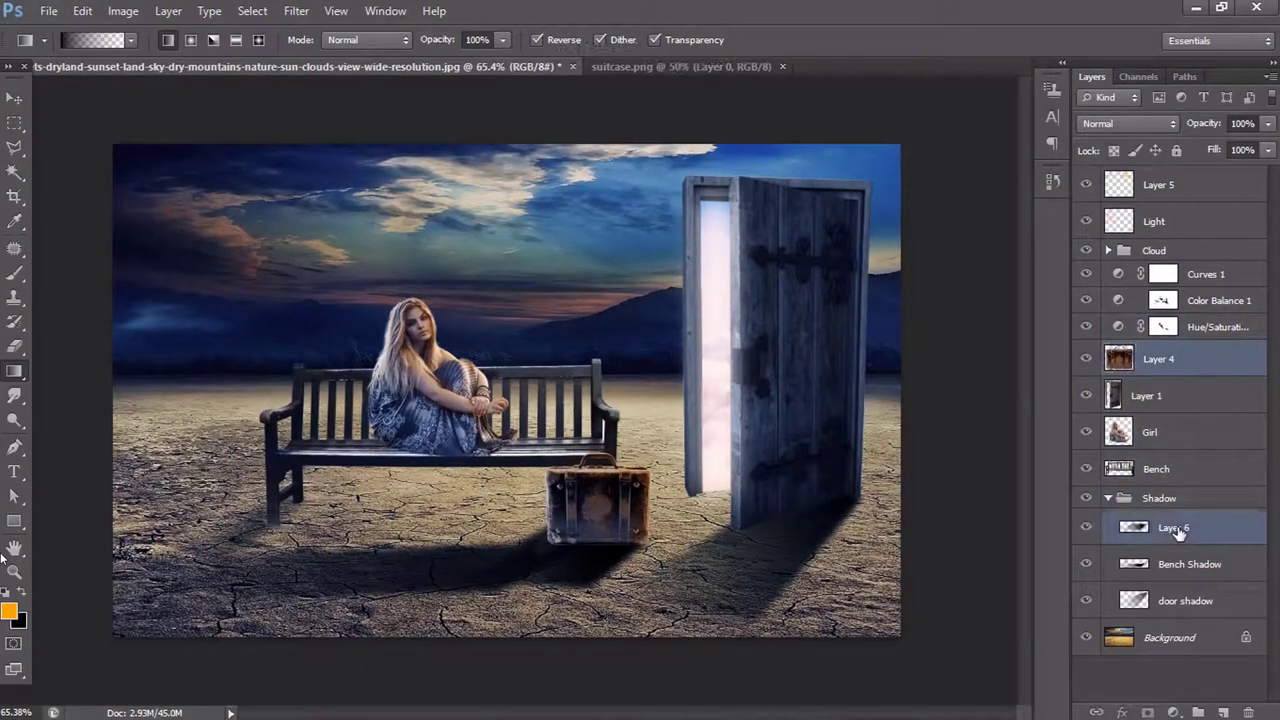
- Shift the suitcase and its shadow slightly right and up
{"action": "left_click", "coordinate": [16, 100]}
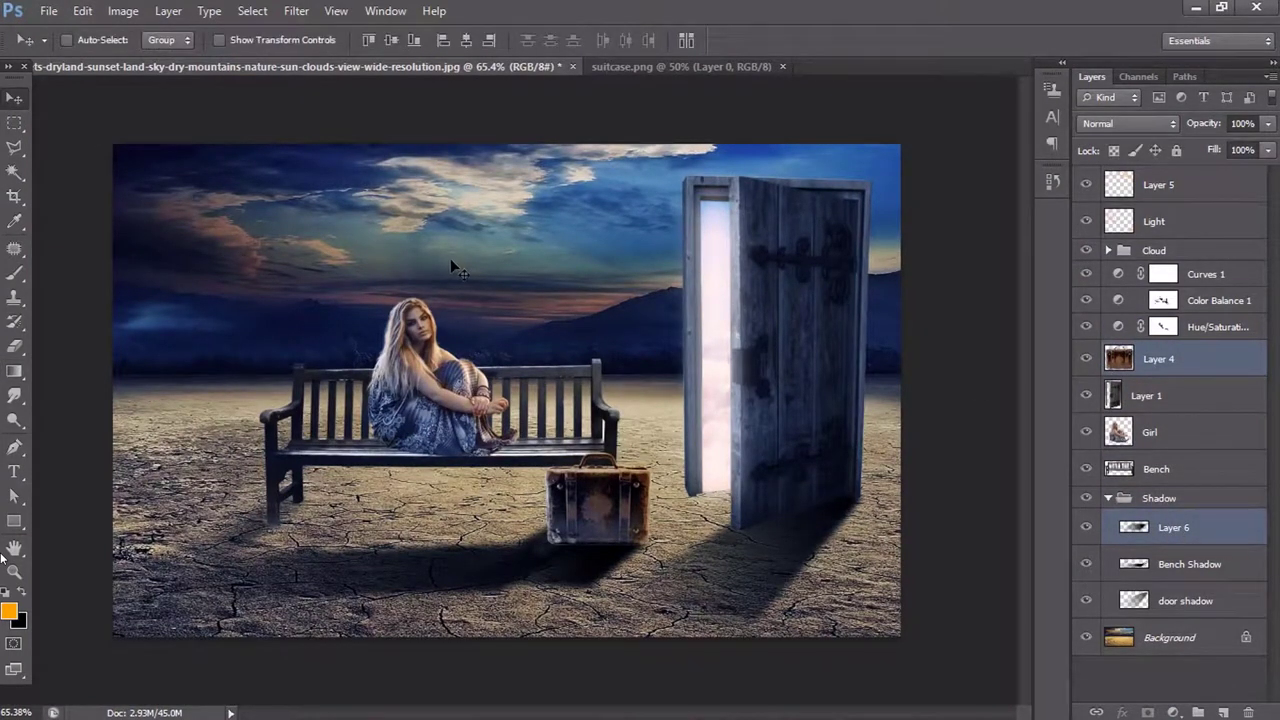
{"action": "left_click_drag", "start_coordinate": [590, 510], "coordinate": [604, 500]}
{"action": "left_click", "coordinate": [1190, 184], "text": "ctrl"}
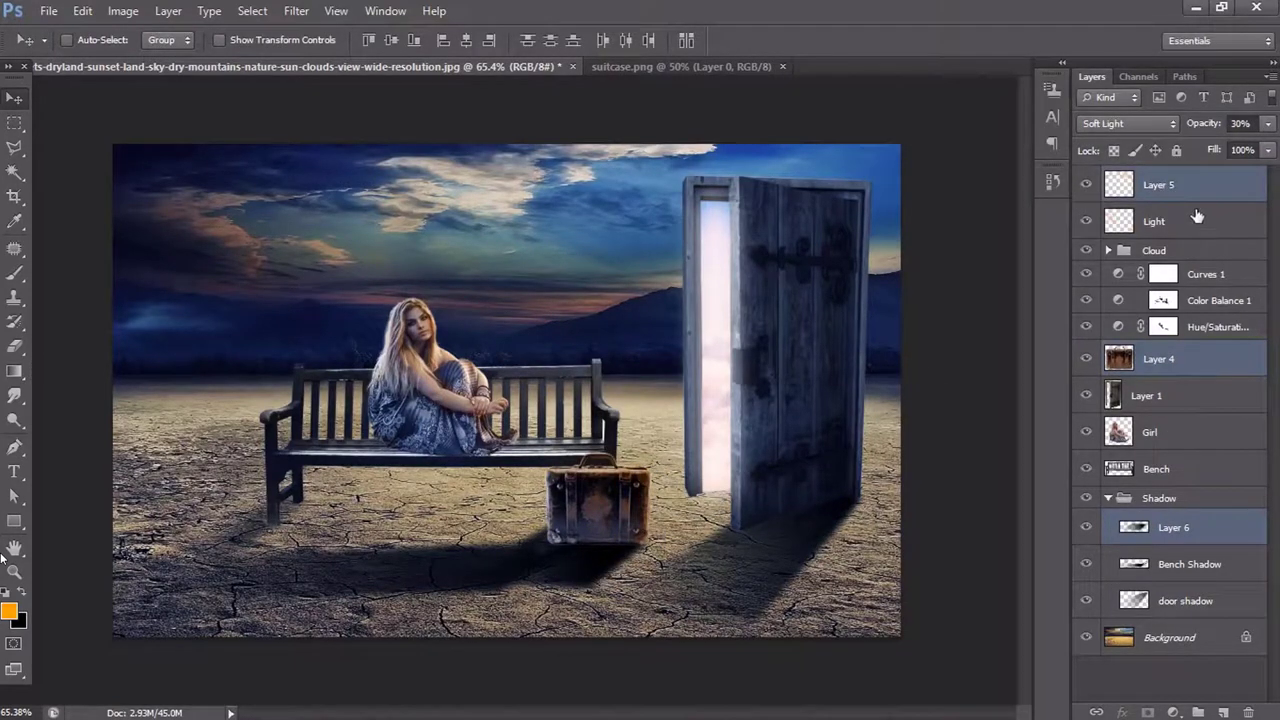
{"action": "left_click_drag", "start_coordinate": [602, 530], "coordinate": [628, 539]}
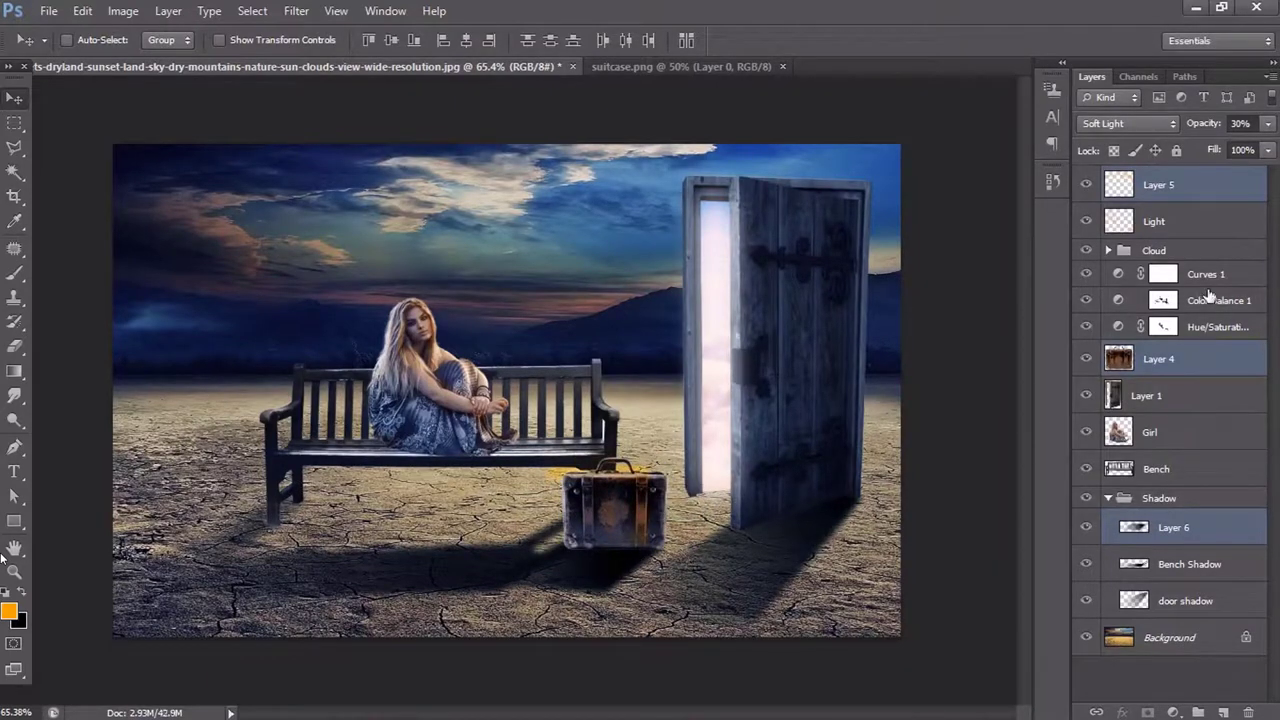
- Group Layer 5 and Light into a group named Light
{"action": "left_click", "coordinate": [1160, 186]}
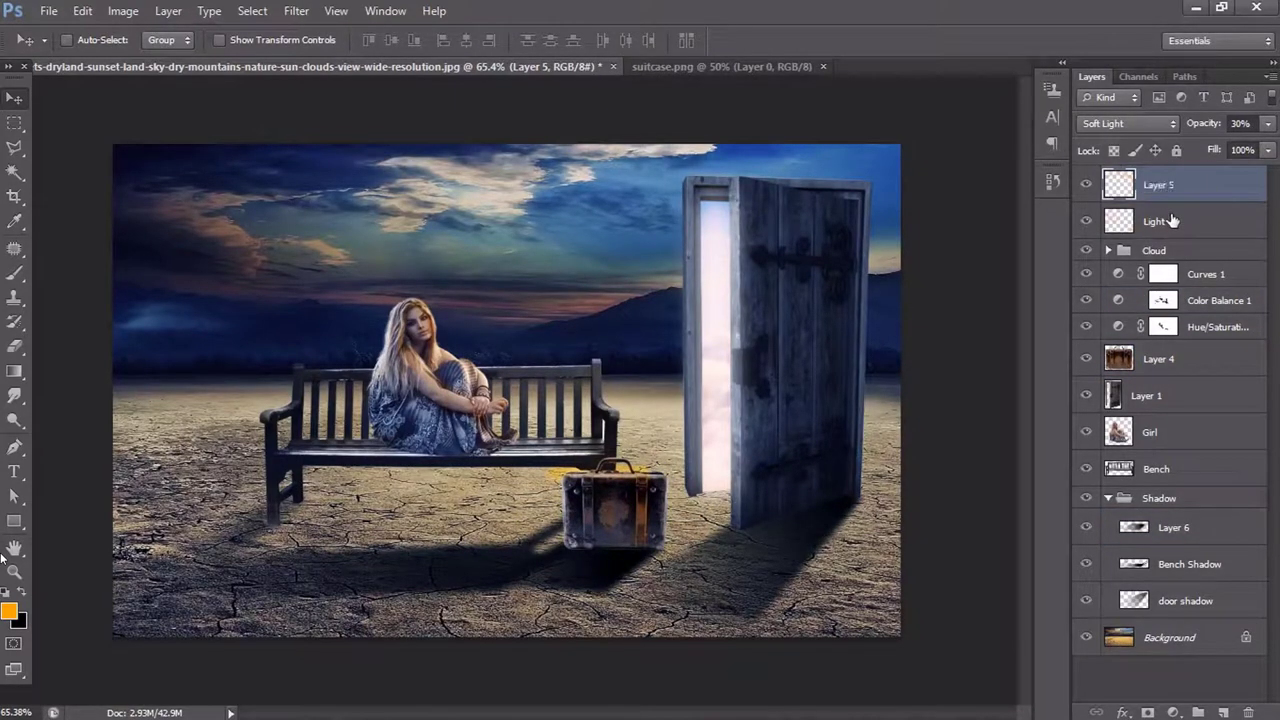
{"action": "left_click", "coordinate": [1172, 221], "text": "shift"}
{"action": "key", "text": "ctrl+g"}
{"action": "double_click", "coordinate": [1162, 178]}
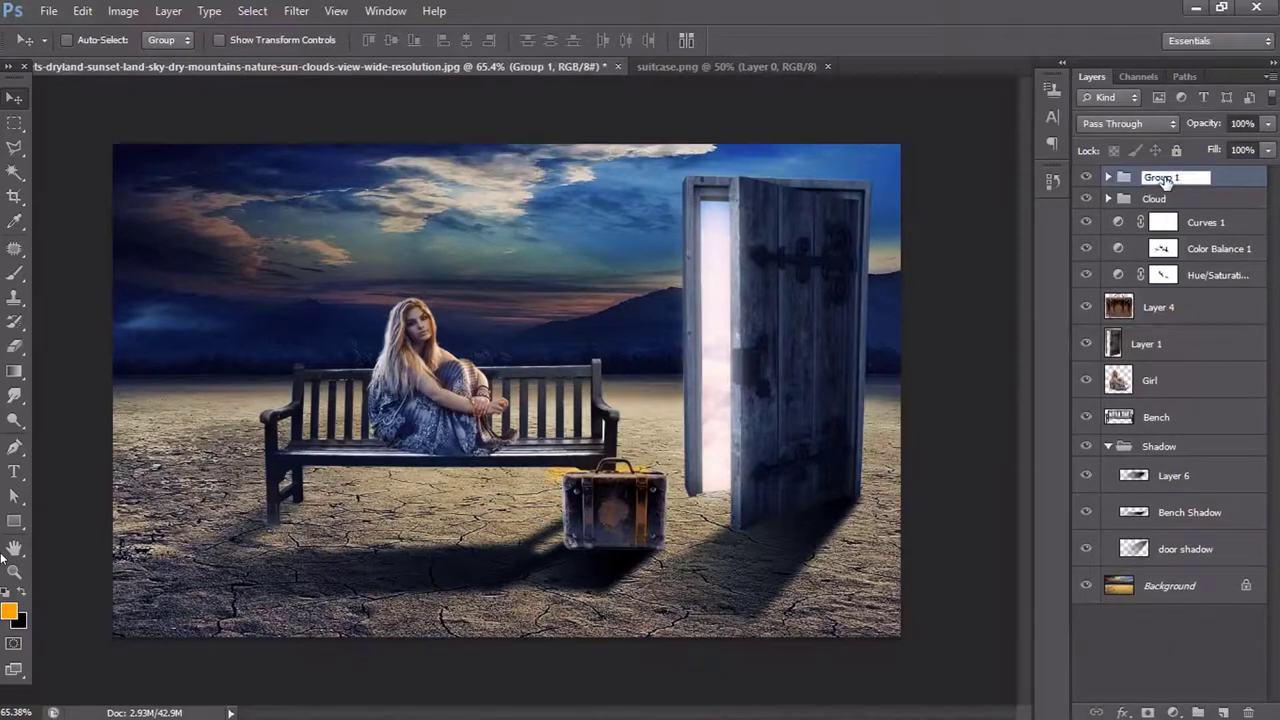
{"action": "type", "text": "Light"}
{"action": "left_click", "coordinate": [1205, 222]}
{"action": "scroll", "coordinate": [635, 540], "scroll_direction": "up", "scroll_amount": 3}
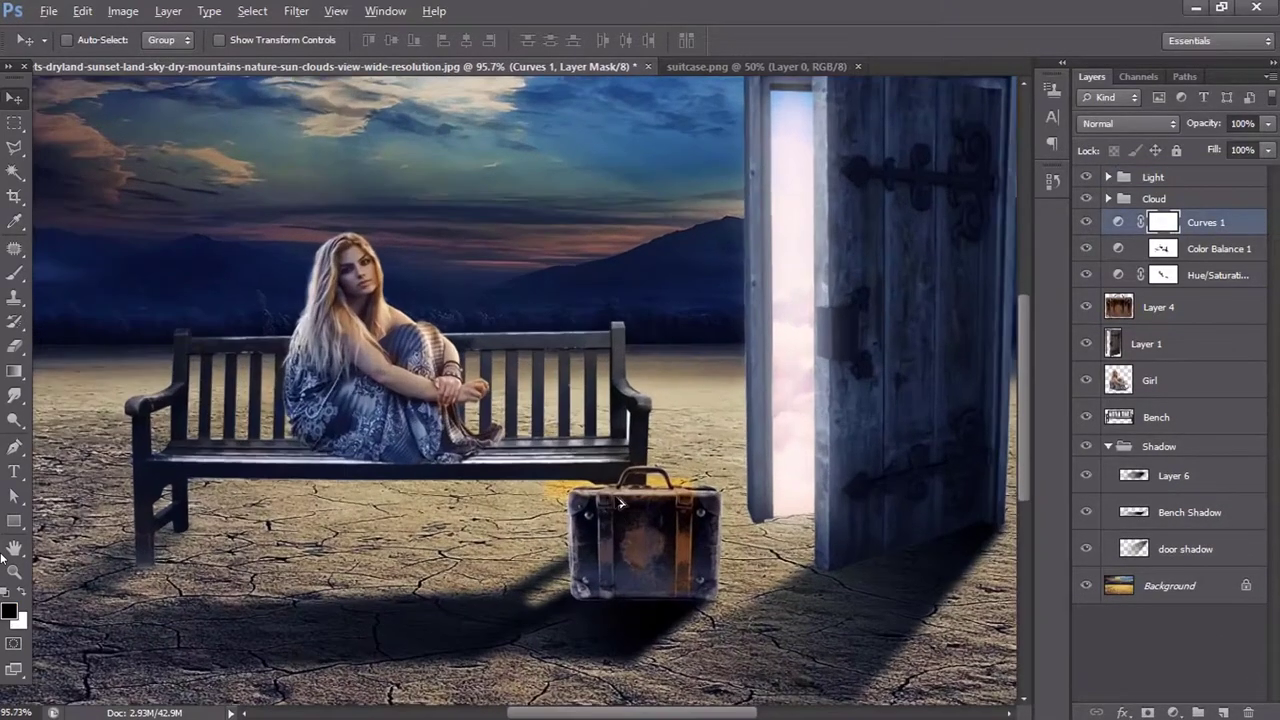
- Prepare a large soft brush and load the suitcase outline as a selection
{"action": "key", "text": "alt+bracketleft"}
{"action": "key", "text": "b"}
{"action": "right_click", "coordinate": [679, 519]}
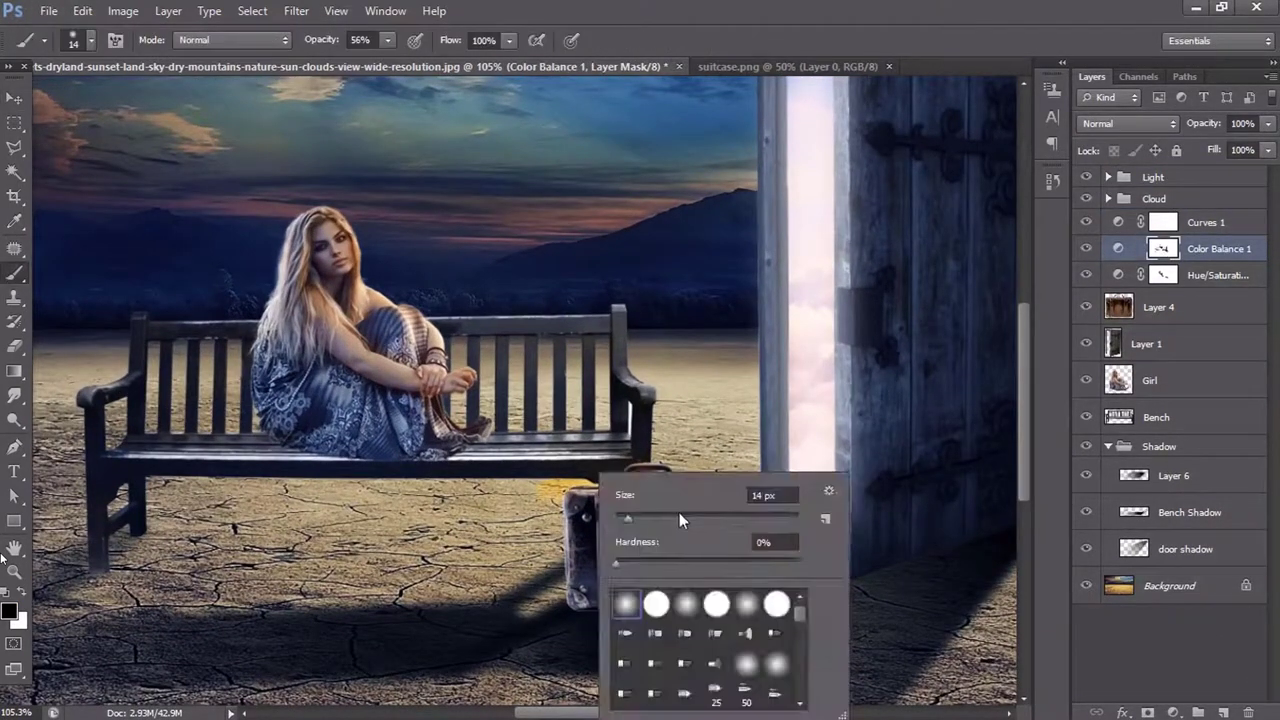
{"action": "key", "text": "Return"}
{"action": "key", "text": "x"}
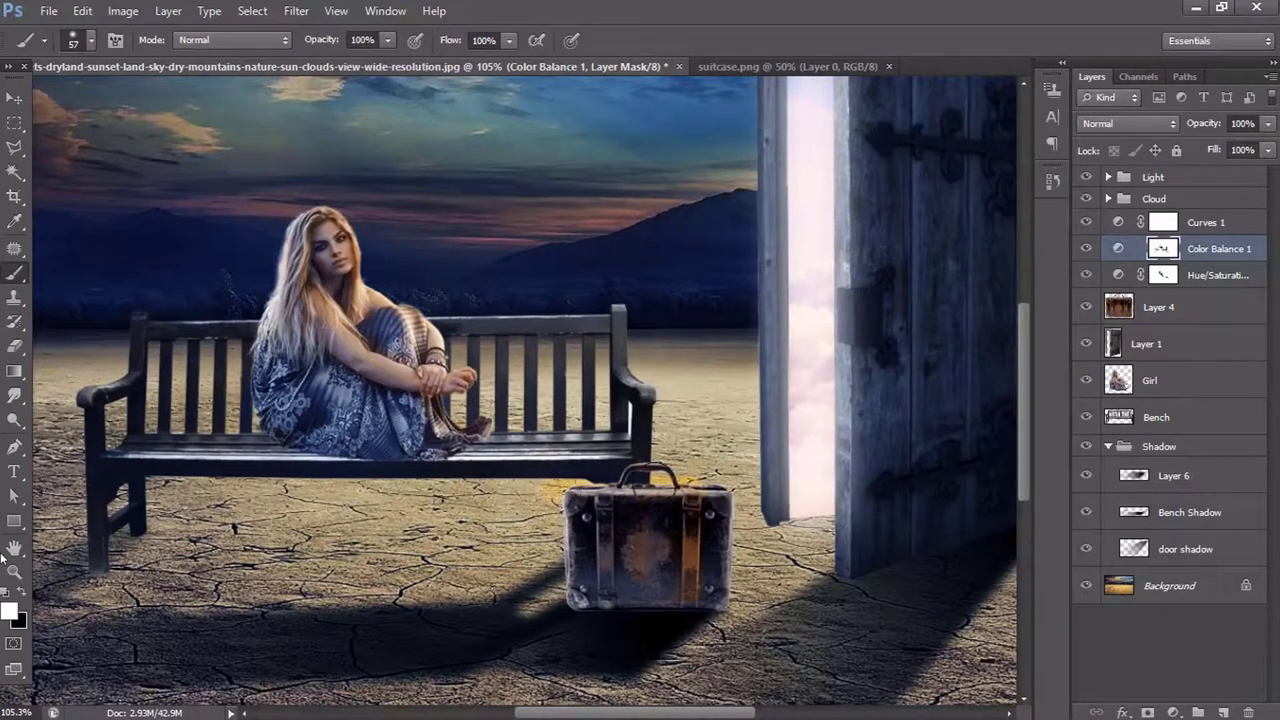
{"action": "left_click", "coordinate": [1158, 274]}
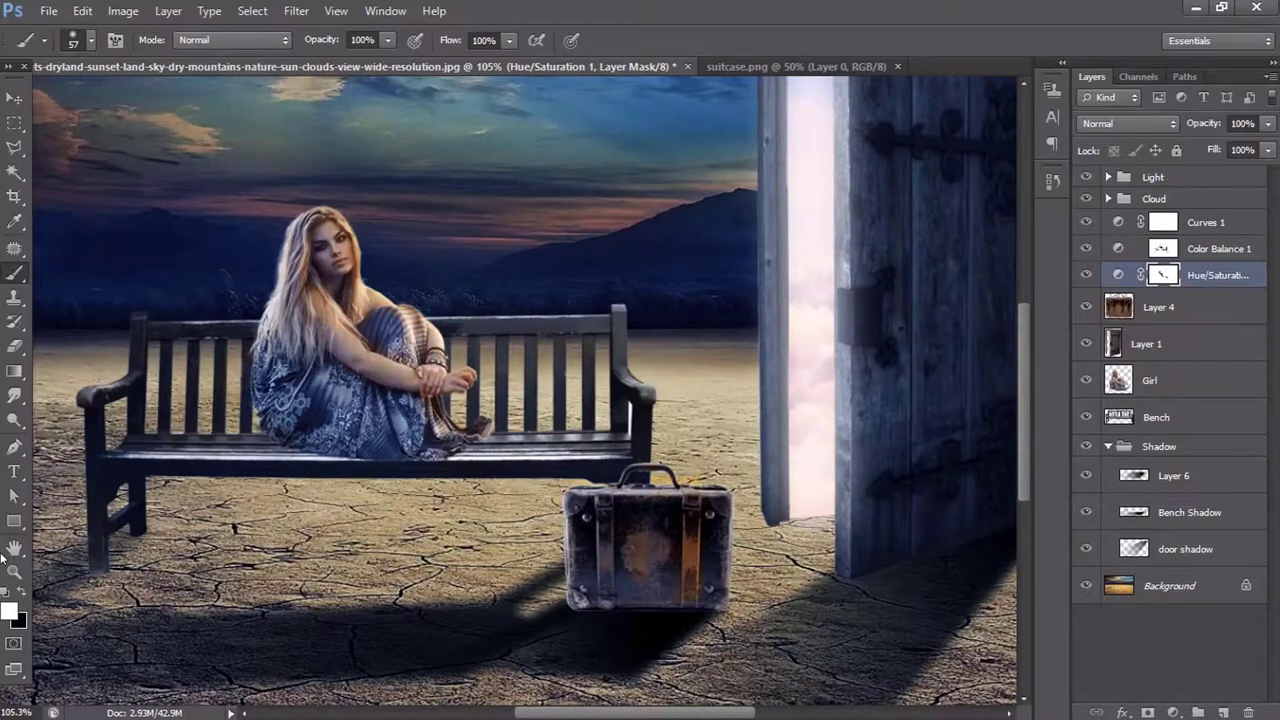
{"action": "right_click", "coordinate": [1114, 310]}
{"action": "left_click", "coordinate": [982, 330]}
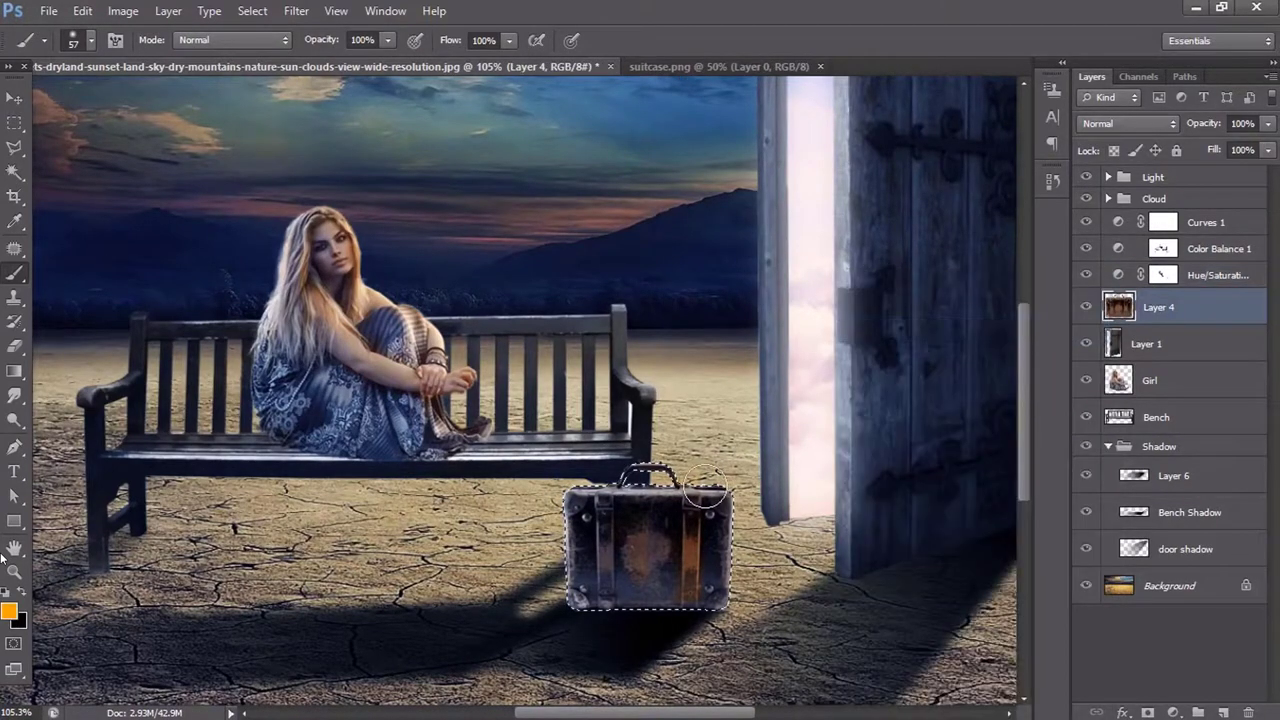
- Paint black over the suitcase on the Color Balance 1 and Hue/Saturation 1 masks
{"action": "left_click", "coordinate": [1162, 248]}
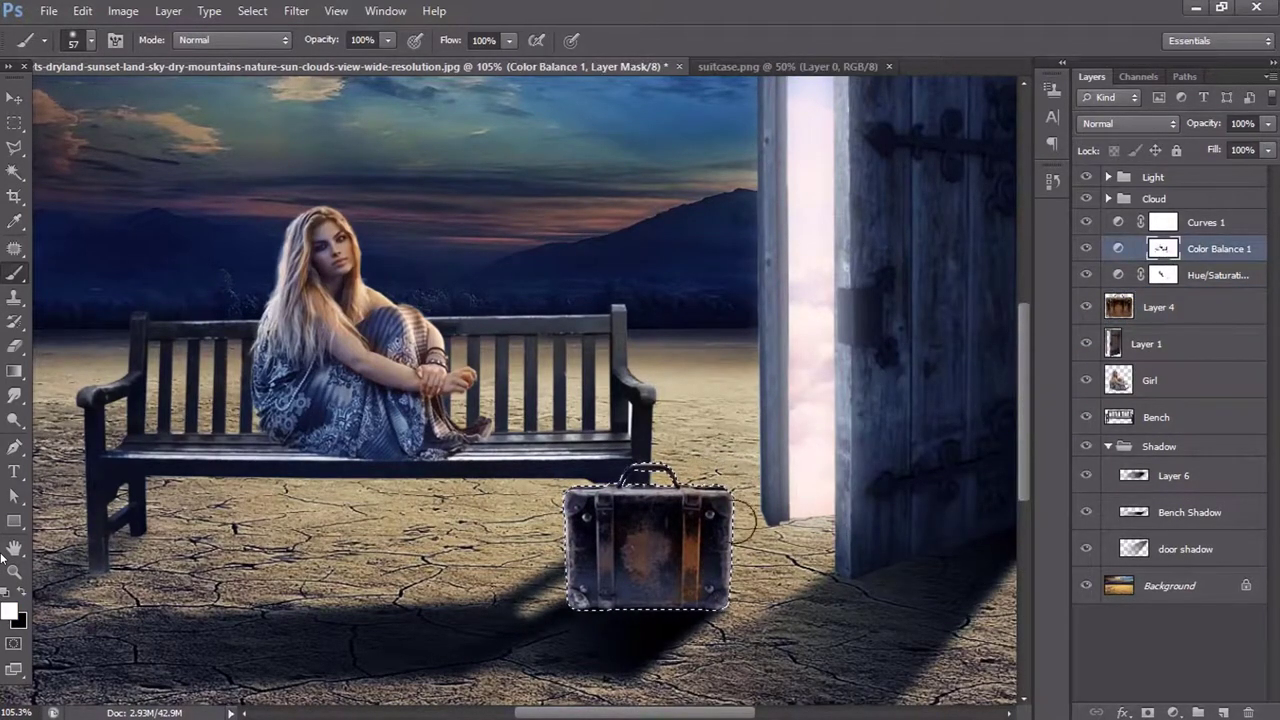
{"action": "key", "text": "d"}
{"action": "left_click_drag", "start_coordinate": [650, 545], "coordinate": [711, 489]}
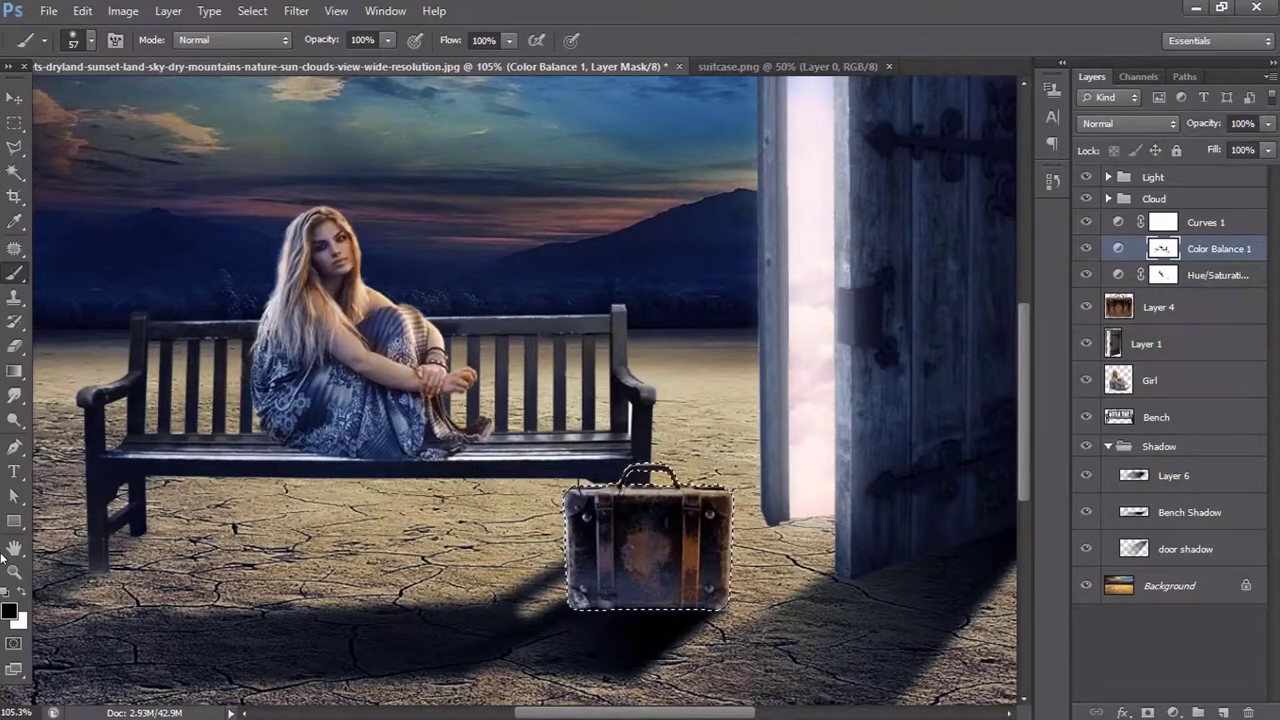
{"action": "key", "text": "alt+bracketleft"}
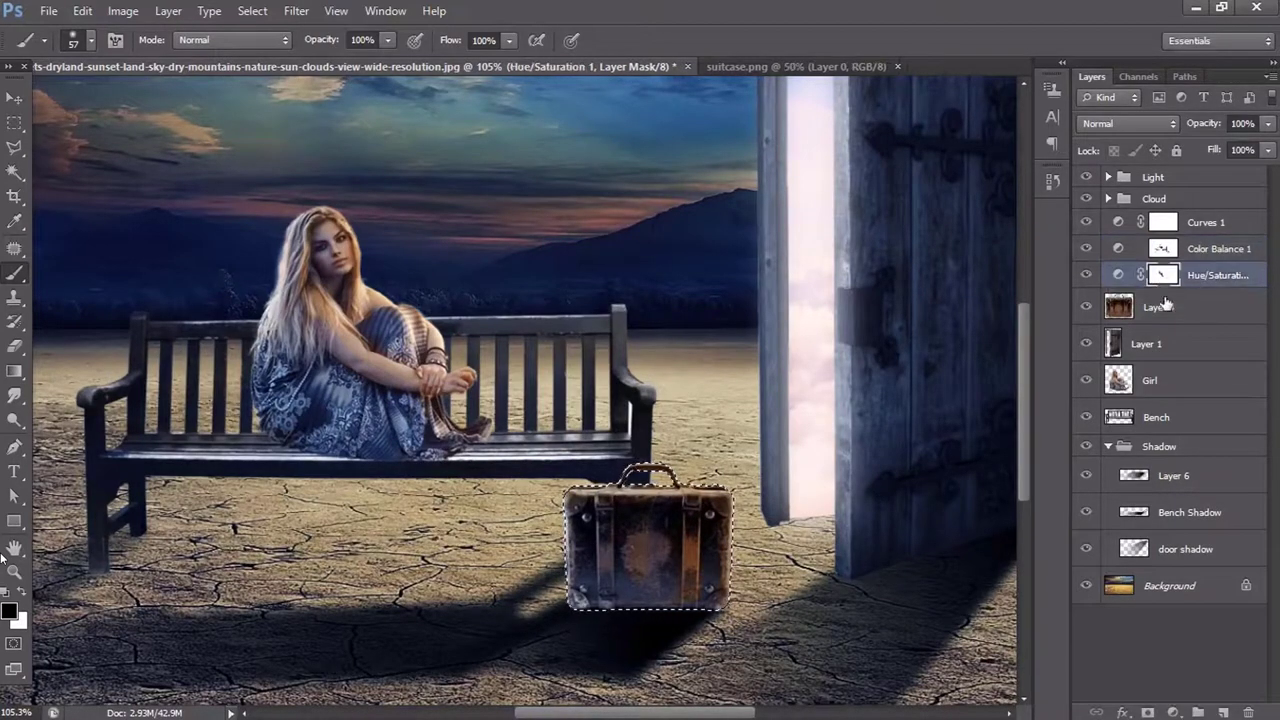
{"action": "mouse_move", "coordinate": [725, 548]}
{"action": "left_mouse_down"}
{"action": "mouse_move", "coordinate": [714, 614]}
{"action": "mouse_move", "coordinate": [565, 560]}
{"action": "mouse_move", "coordinate": [690, 470]}
{"action": "left_mouse_up"}
{"action": "scroll", "coordinate": [800, 520], "scroll_direction": "down", "scroll_amount": 5, "text": "alt"}
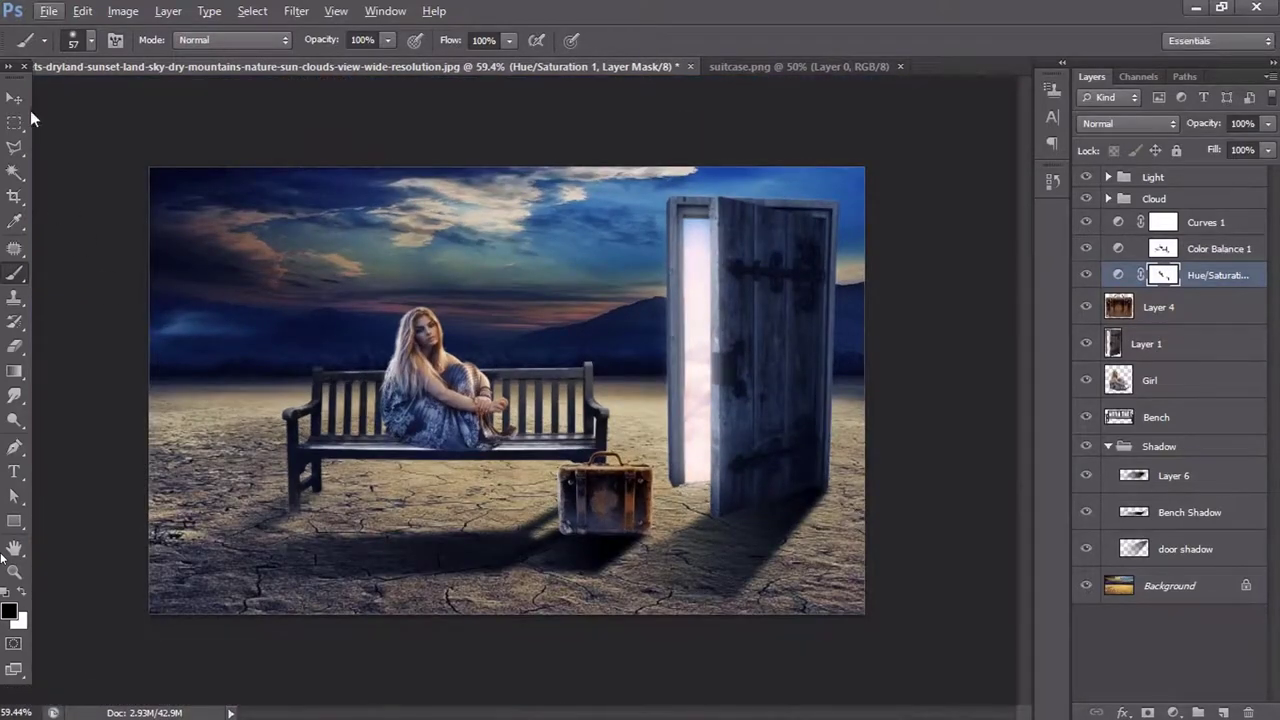
- Move Layer 6 so the shadow sits beneath the suitcase
{"action": "left_click", "coordinate": [14, 97]}
{"action": "scroll", "coordinate": [808, 547], "scroll_direction": "up", "scroll_amount": 5, "text": "alt"}
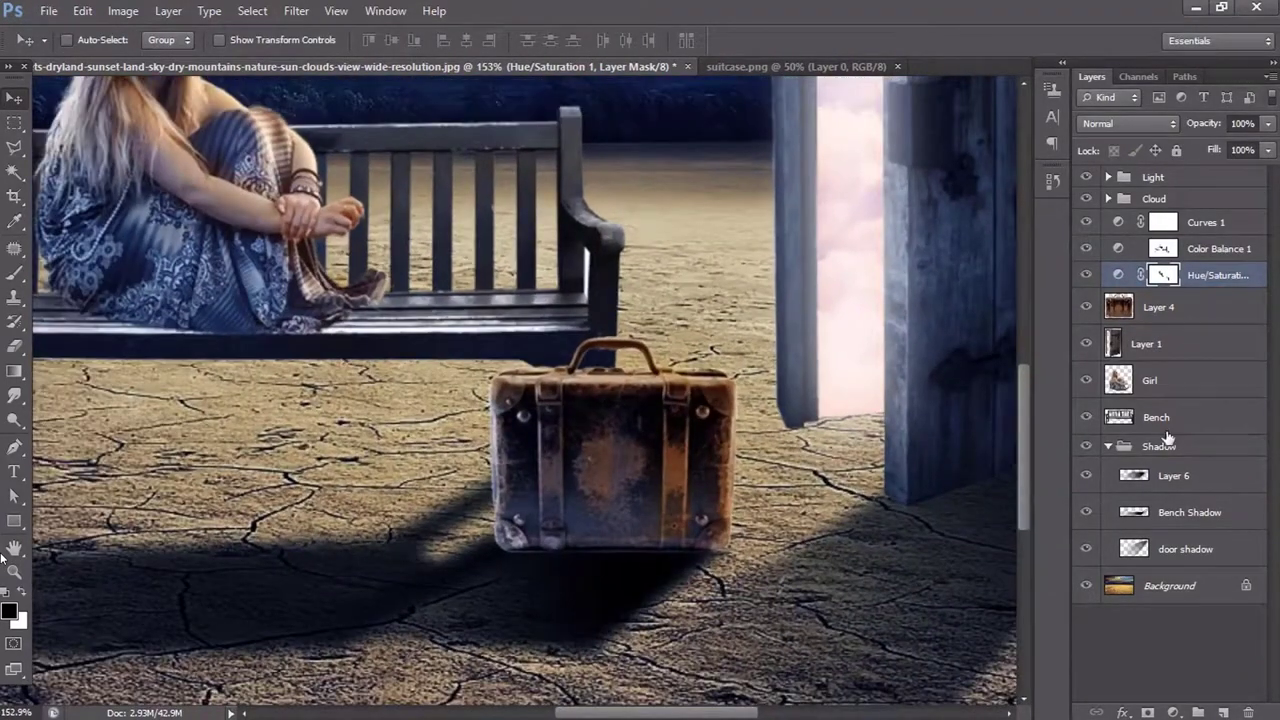
{"action": "left_click", "coordinate": [1188, 485]}
{"action": "left_click_drag", "start_coordinate": [650, 575], "coordinate": [708, 568]}
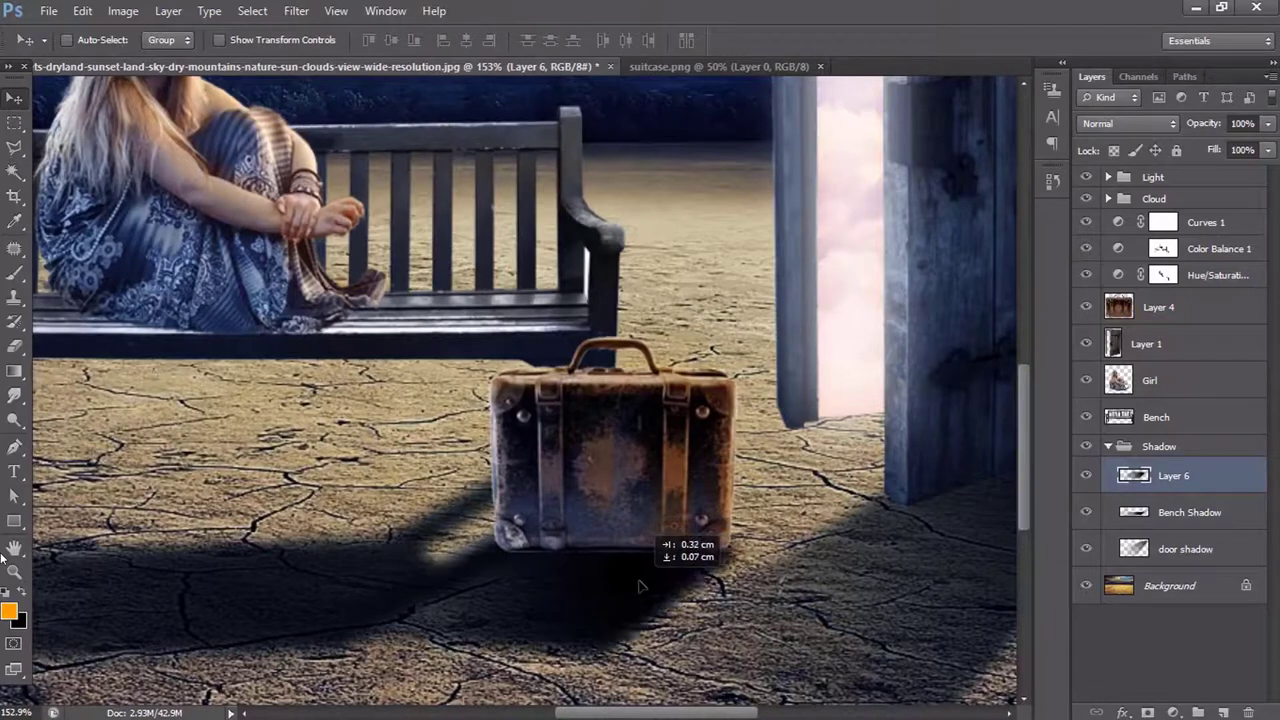
- Add a Soft Light gradient layer, Layer 7, shading the suitcase within its outline
{"action": "right_click", "coordinate": [1120, 306]}
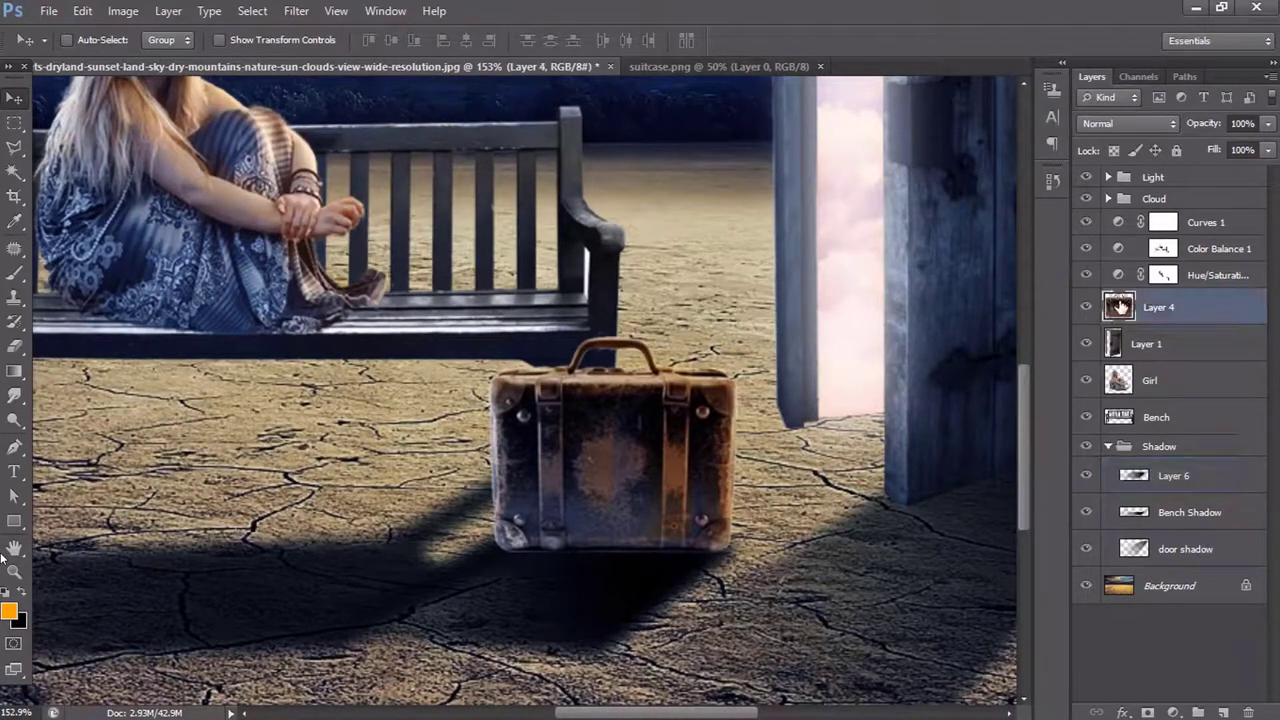
{"action": "left_click", "coordinate": [914, 331]}
{"action": "left_click", "coordinate": [1224, 711]}
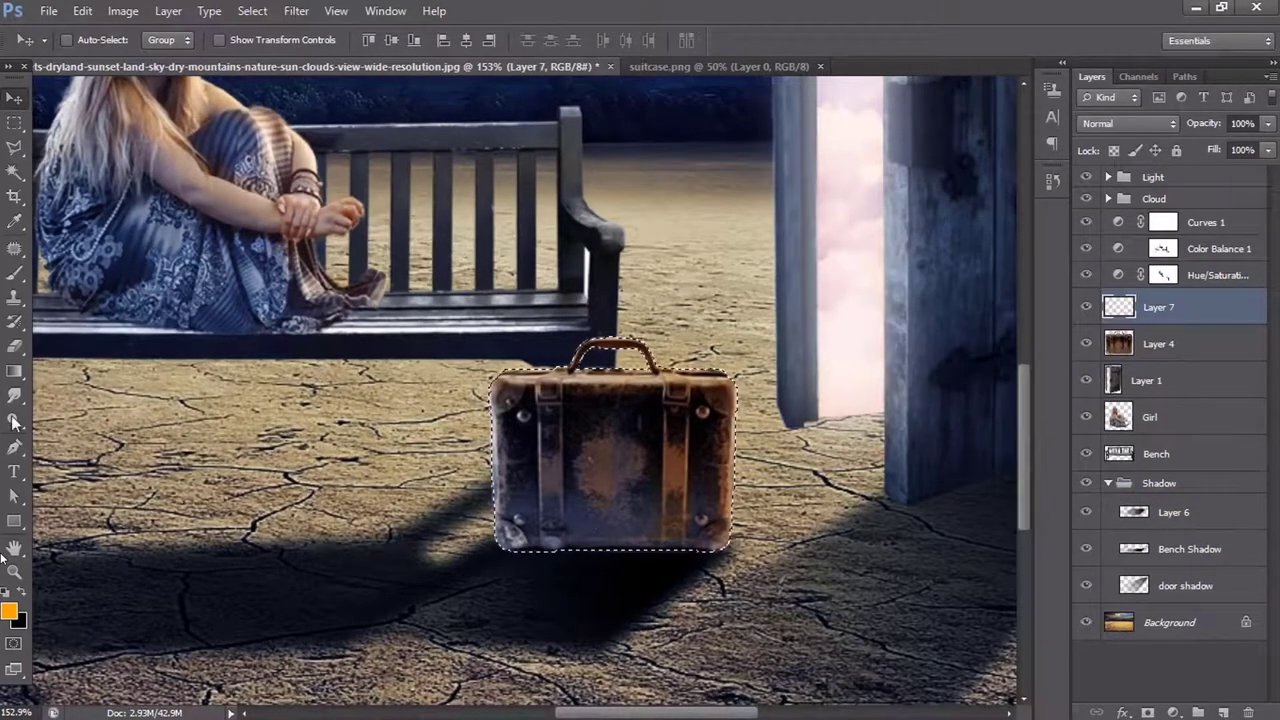
{"action": "key", "text": "g"}
{"action": "mouse_move", "coordinate": [594, 550]}
{"action": "left_mouse_down"}
{"action": "mouse_move", "coordinate": [608, 381]}
{"action": "mouse_move", "coordinate": [602, 566]}
{"action": "left_mouse_up"}
{"action": "key", "text": "ctrl+z"}
{"action": "left_click", "coordinate": [1150, 123]}
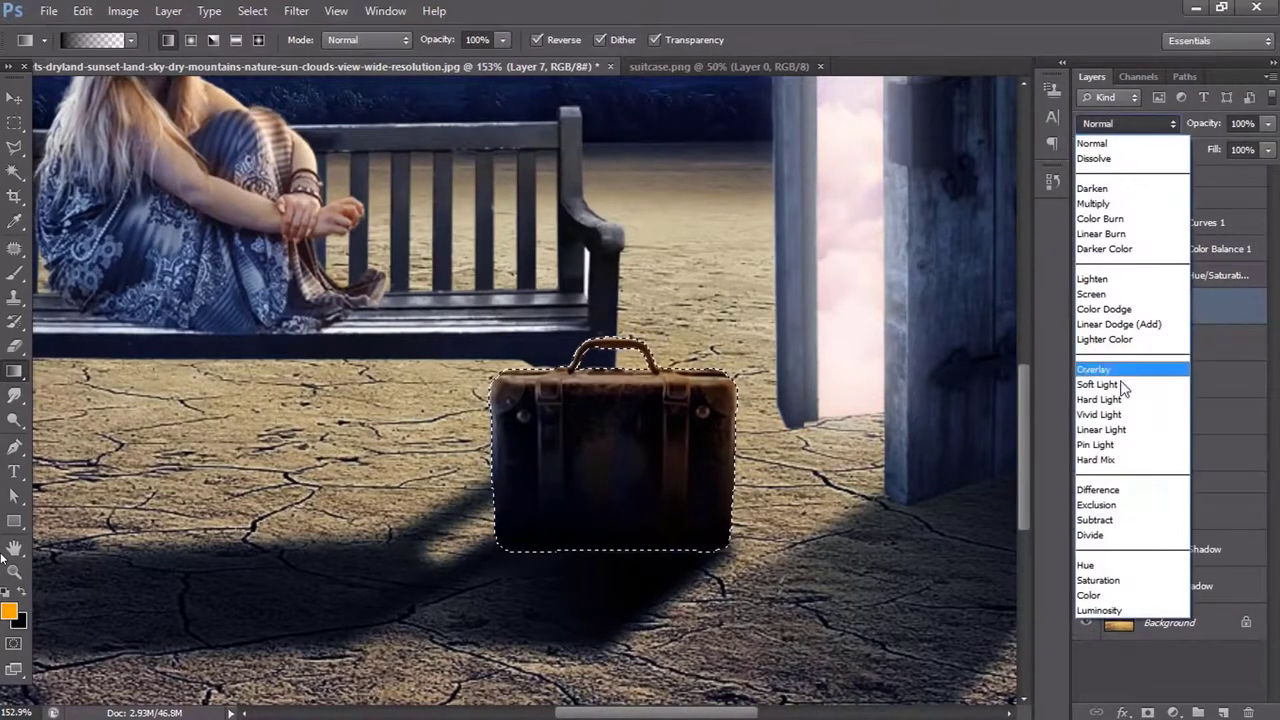
{"action": "left_click", "coordinate": [1119, 378]}
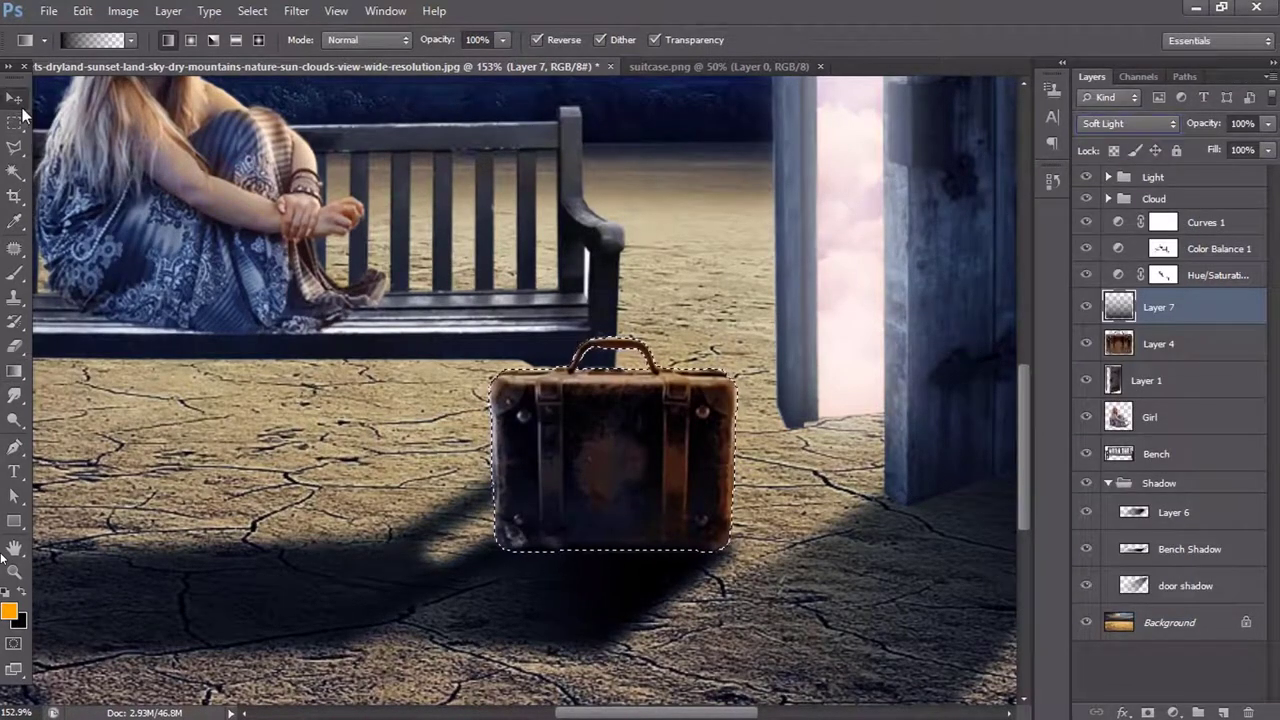
{"action": "key", "text": "v"}
{"action": "key", "text": "ctrl+d"}
- Create Layer 8 inside the Shadow group, above Layer 6
{"action": "scroll", "coordinate": [703, 507], "scroll_direction": "down", "scroll_amount": 2}
{"action": "scroll", "coordinate": [703, 507], "scroll_direction": "up", "scroll_amount": 3}
{"action": "scroll", "coordinate": [703, 507], "scroll_direction": "down", "scroll_amount": 1}
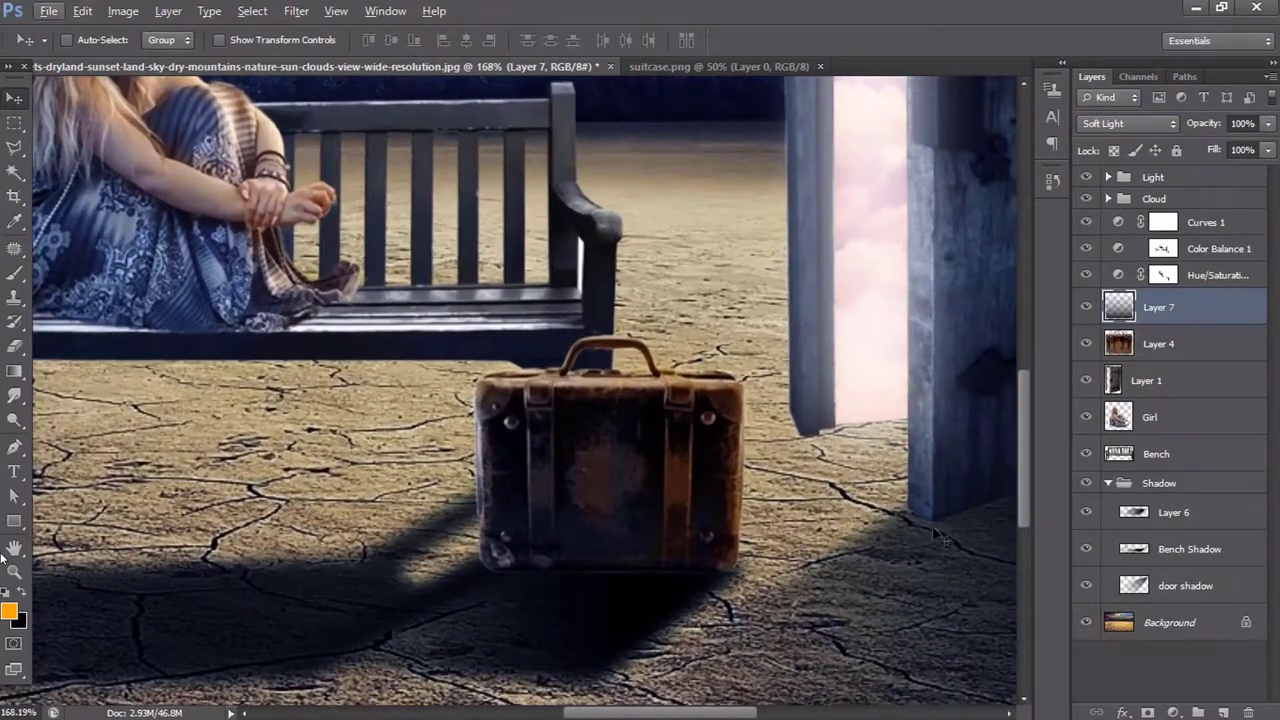
{"action": "left_click", "coordinate": [1137, 346]}
{"action": "left_click", "coordinate": [1223, 712]}
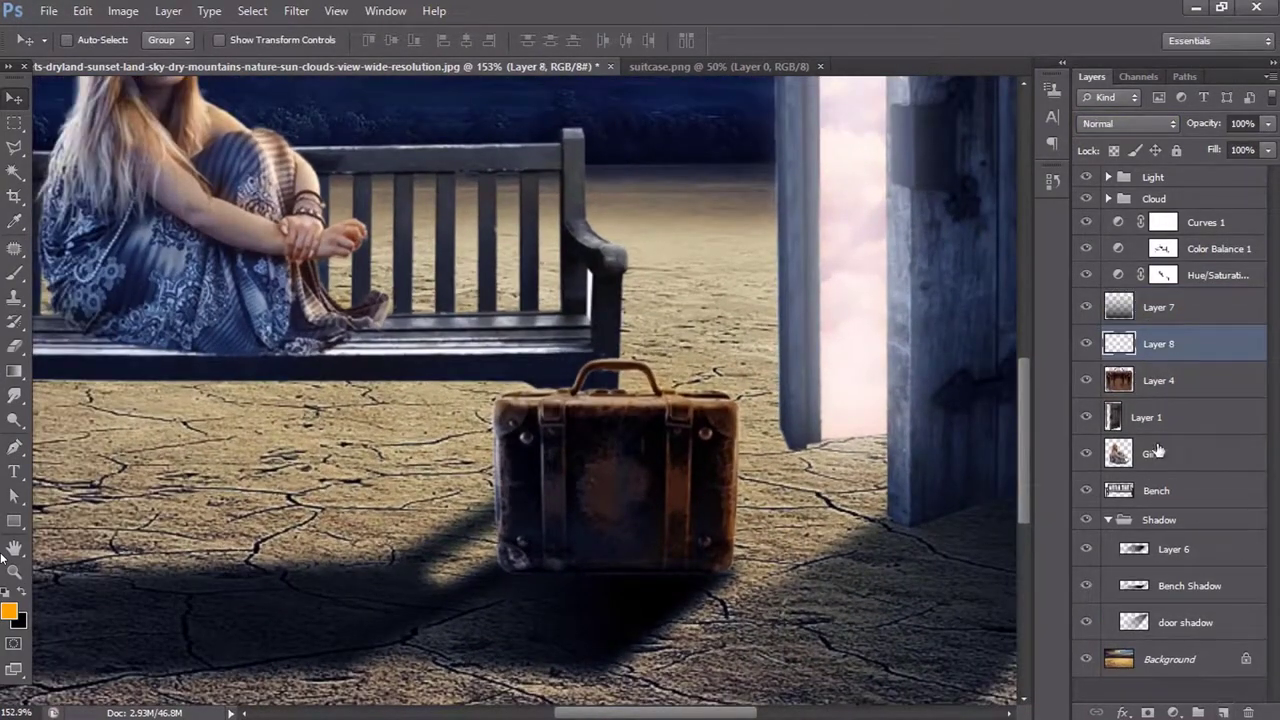
{"action": "mouse_move", "coordinate": [1160, 343]}
{"action": "left_mouse_down"}
{"action": "mouse_move", "coordinate": [1208, 544]}
{"action": "mouse_move", "coordinate": [1200, 530]}
{"action": "left_mouse_up"}
{"action": "left_click", "coordinate": [1126, 317]}
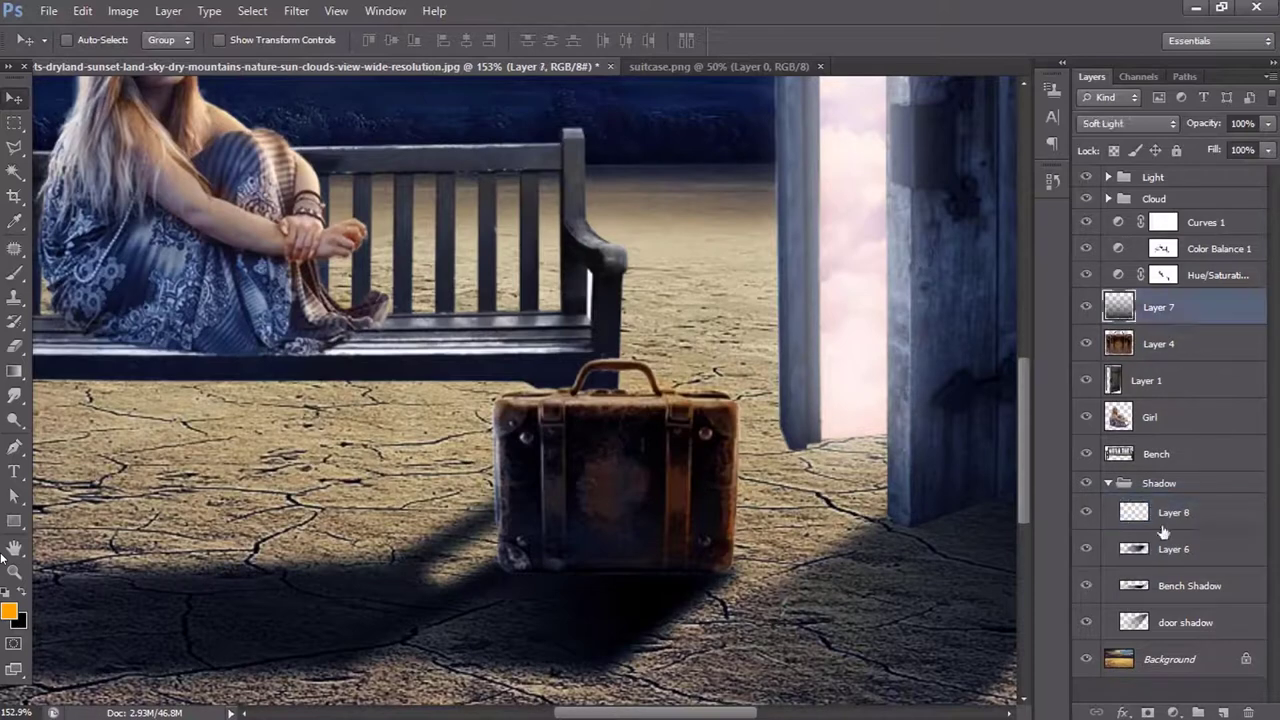
{"action": "left_click", "coordinate": [1122, 512]}
- Brush a black contact shadow along the suitcase base, protected by an inverted suitcase selection
{"action": "left_click", "coordinate": [16, 270]}
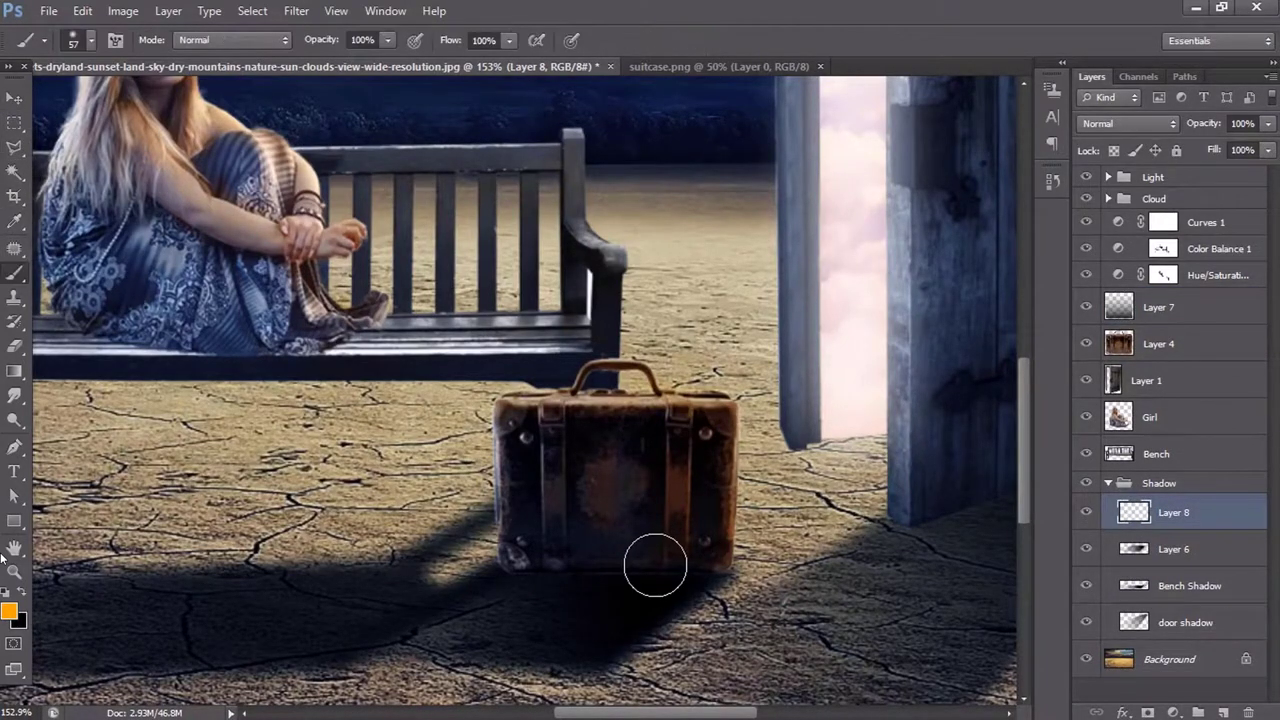
{"action": "right_click", "coordinate": [665, 560]}
{"action": "left_click", "coordinate": [1119, 343]}
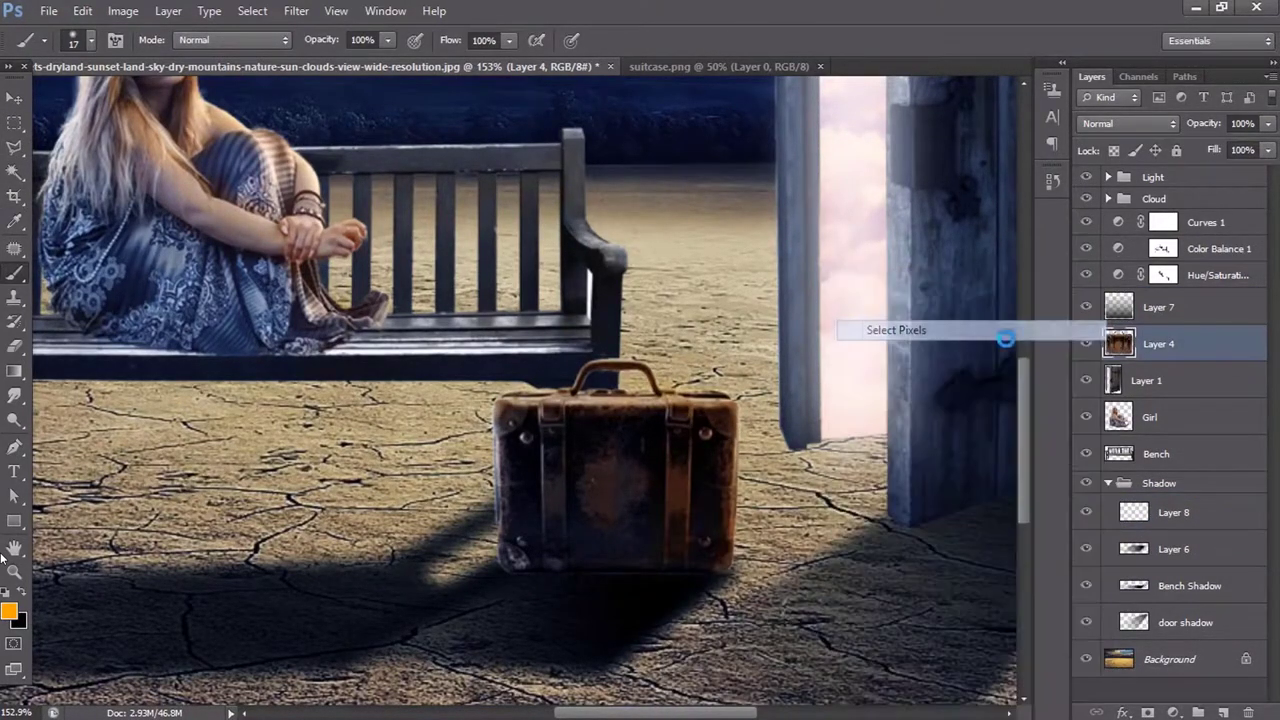
{"action": "left_click", "coordinate": [1119, 343], "text": "ctrl"}
{"action": "left_click", "coordinate": [252, 11]}
{"action": "left_click", "coordinate": [310, 86]}
{"action": "key", "text": "x"}
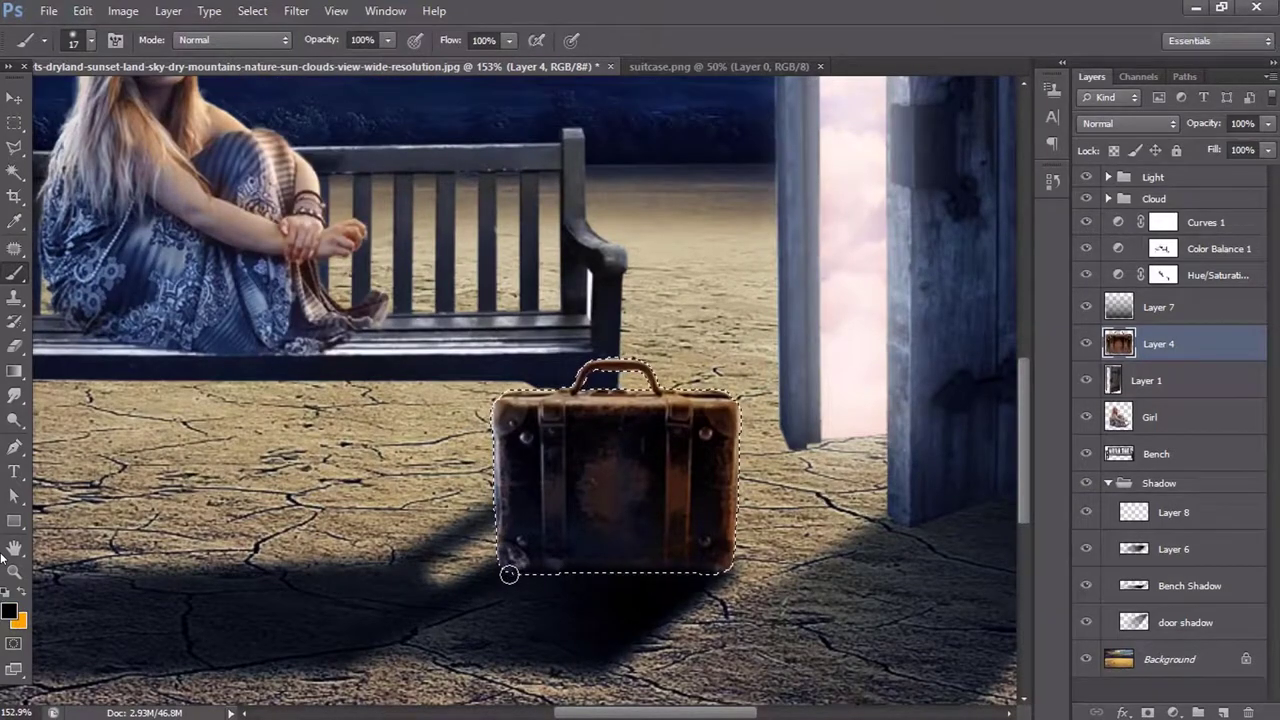
{"action": "mouse_move", "coordinate": [549, 575]}
{"action": "left_mouse_down"}
{"action": "mouse_move", "coordinate": [697, 569]}
{"action": "mouse_move", "coordinate": [503, 569]}
{"action": "mouse_move", "coordinate": [557, 571]}
{"action": "mouse_move", "coordinate": [674, 537]}
{"action": "left_mouse_up"}
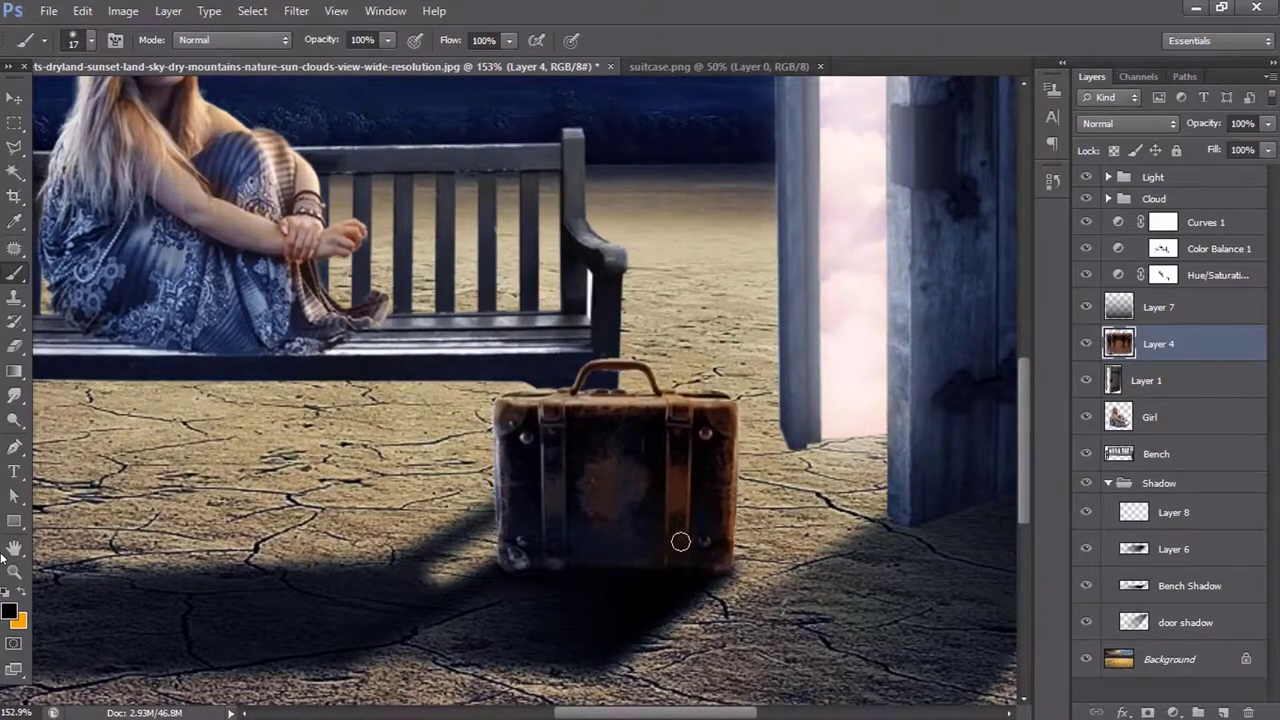
{"action": "key", "text": "ctrl+d"}
{"action": "key", "text": "ctrl+0"}
{"action": "scroll", "coordinate": [138, 510], "scroll_direction": "up", "scroll_amount": 5}
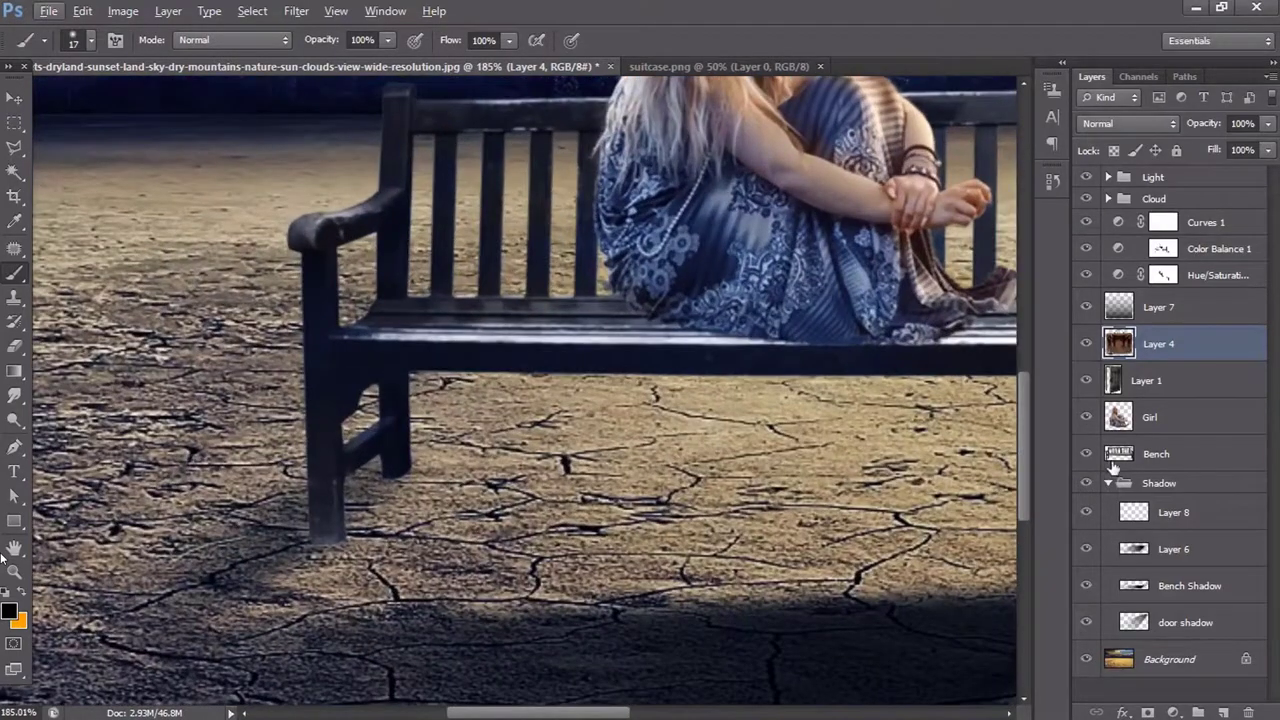
- Paint dark contact shadows under the bench legs on Layer 8
{"action": "right_click", "coordinate": [1112, 464]}
{"action": "left_click", "coordinate": [1066, 60]}
{"action": "left_click", "coordinate": [252, 11]}
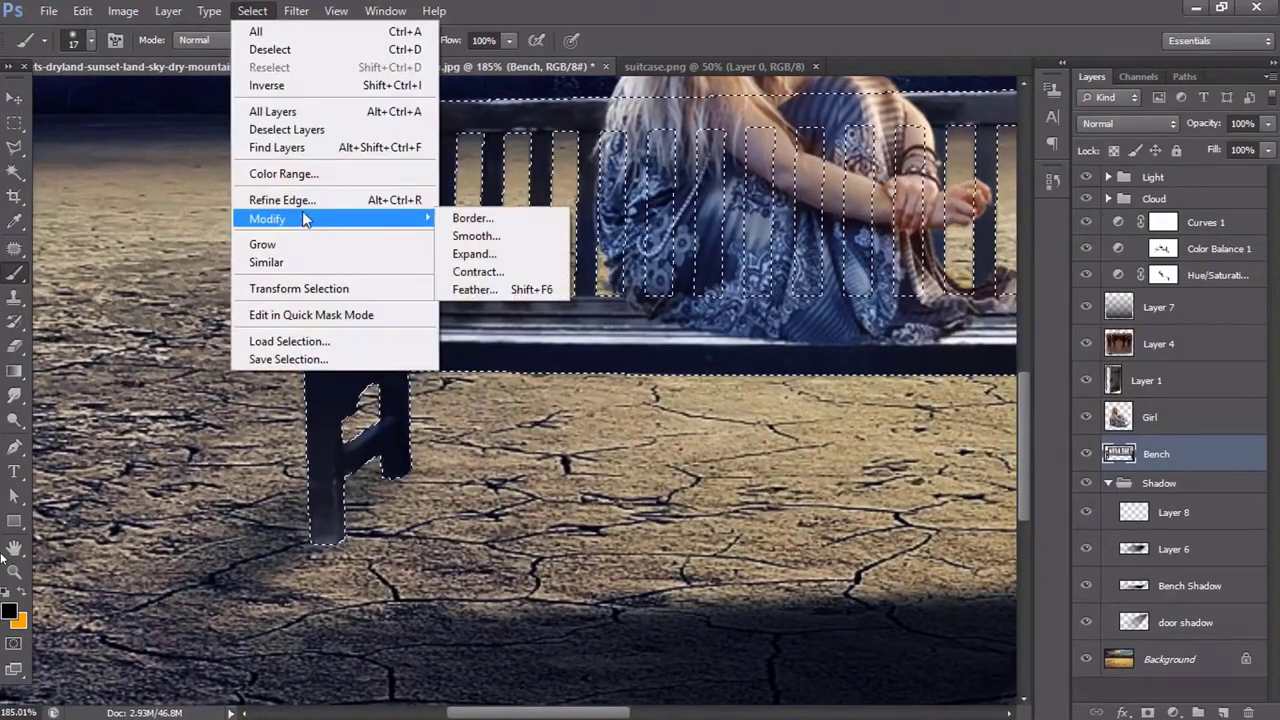
{"action": "left_click", "coordinate": [1060, 405]}
{"action": "left_click", "coordinate": [1173, 512]}
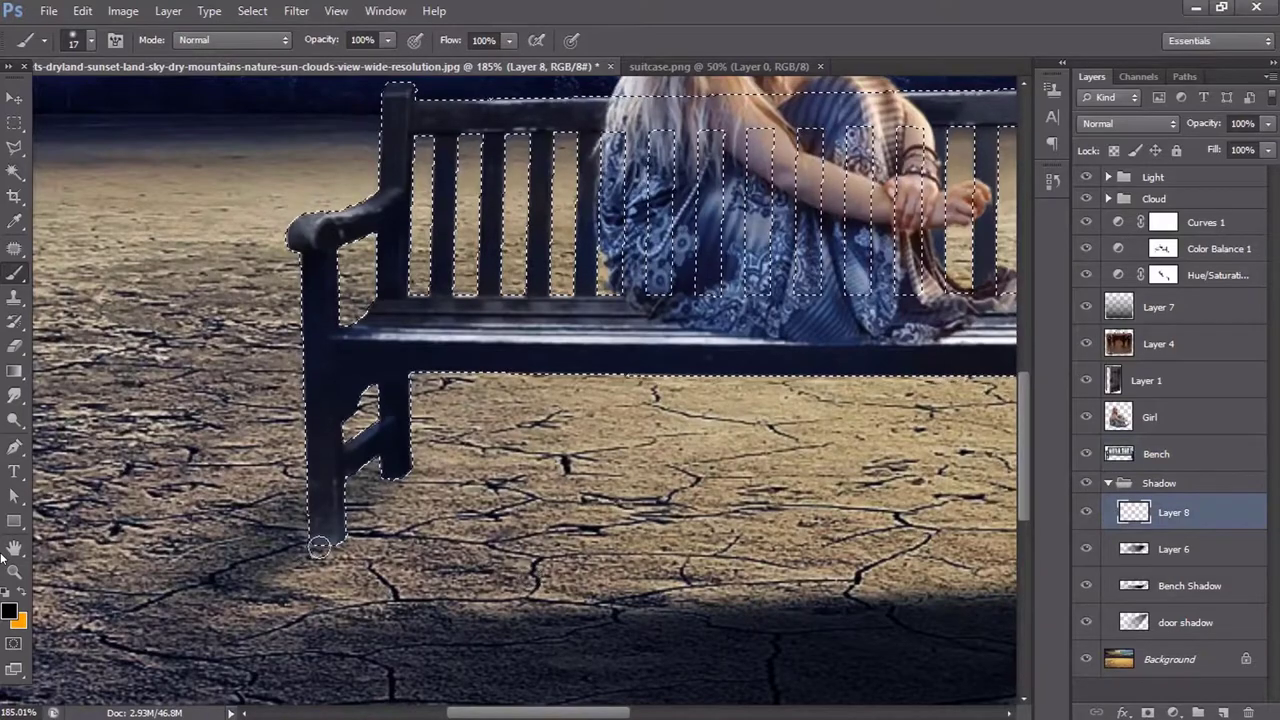
{"action": "left_click_drag", "start_coordinate": [318, 546], "coordinate": [329, 534]}
{"action": "left_click_drag", "start_coordinate": [371, 457], "coordinate": [394, 472]}
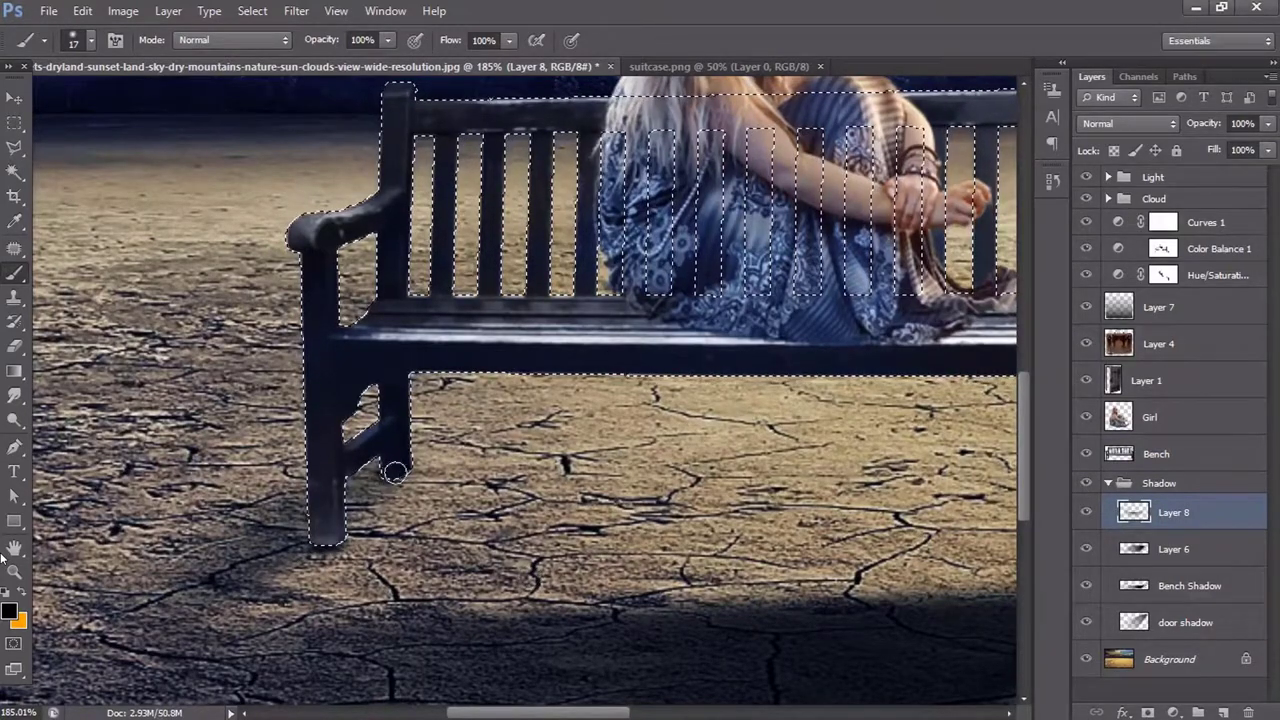
{"action": "key", "text": "ctrl+0"}
{"action": "key", "text": "ctrl+d"}
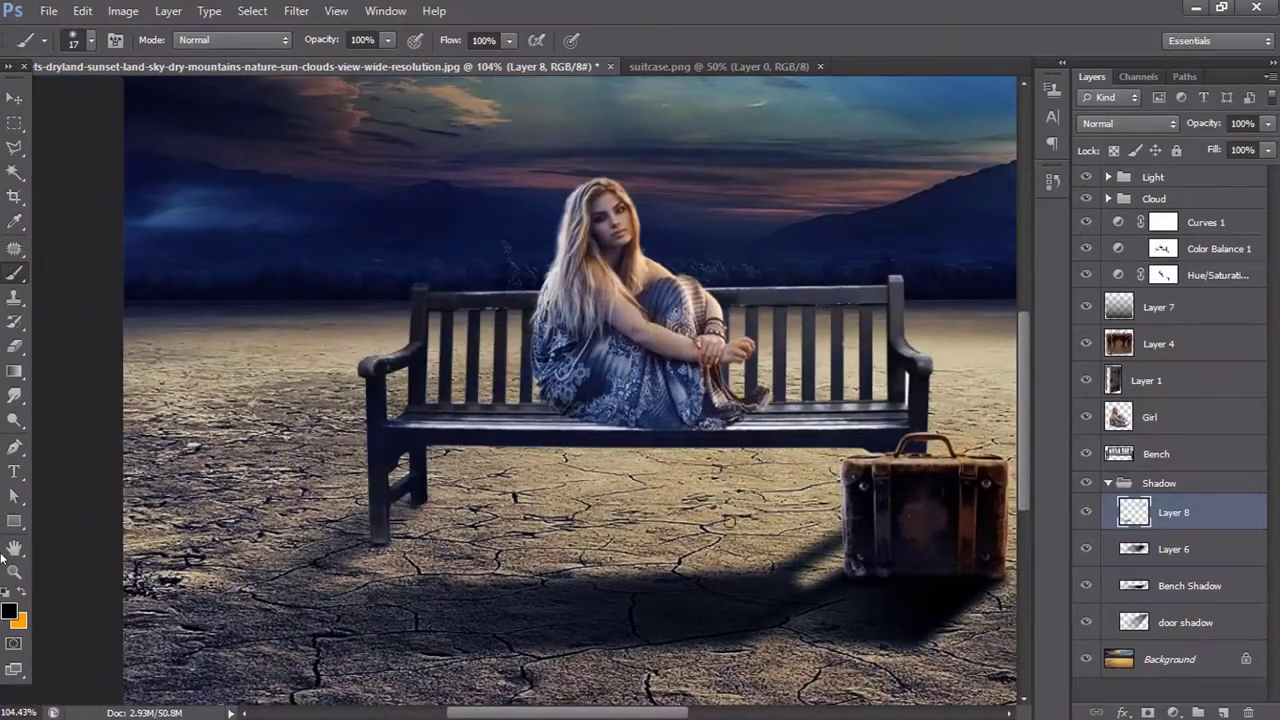
{"action": "scroll", "coordinate": [400, 520], "scroll_direction": "up", "scroll_amount": 2}
{"action": "scroll", "coordinate": [415, 595], "scroll_direction": "up", "scroll_amount": 1}
{"action": "scroll", "coordinate": [380, 522], "scroll_direction": "down", "scroll_amount": 1}
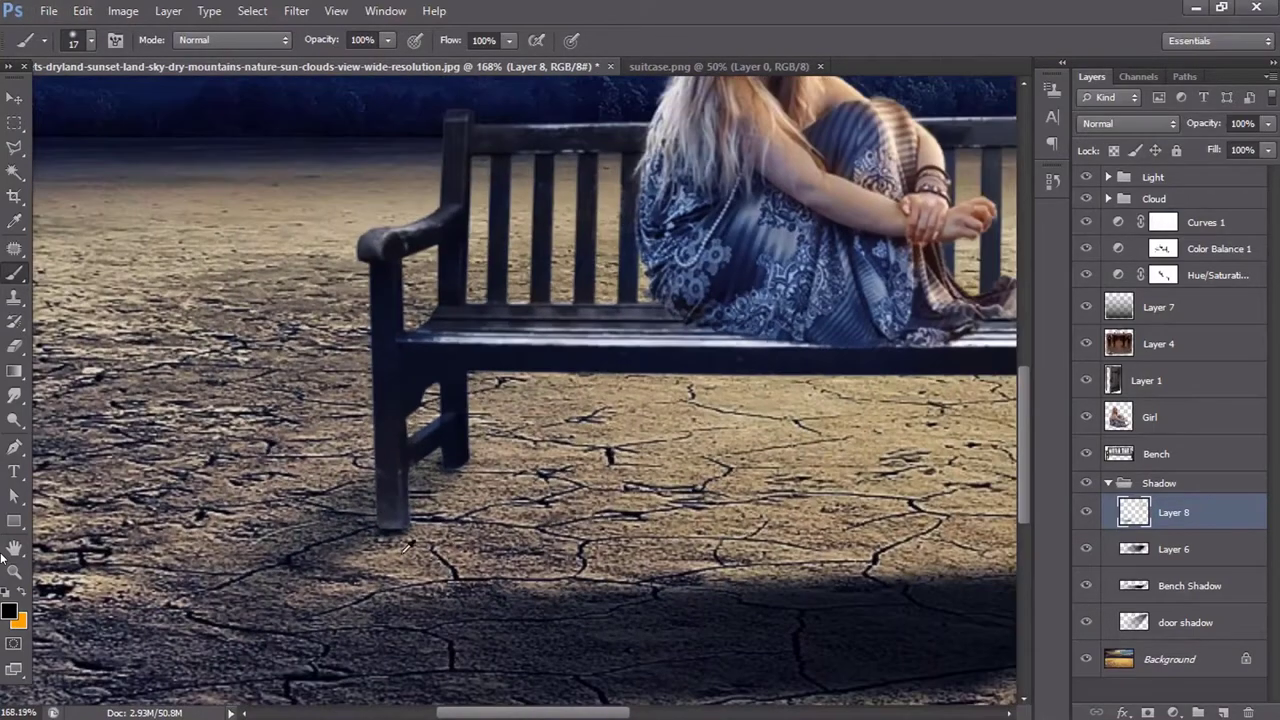
{"action": "scroll", "coordinate": [400, 520], "scroll_direction": "down", "scroll_amount": 1}
- Shade the bench with a gradient on Layer 7 and set its opacity to 91%
{"action": "right_click", "coordinate": [1119, 453]}
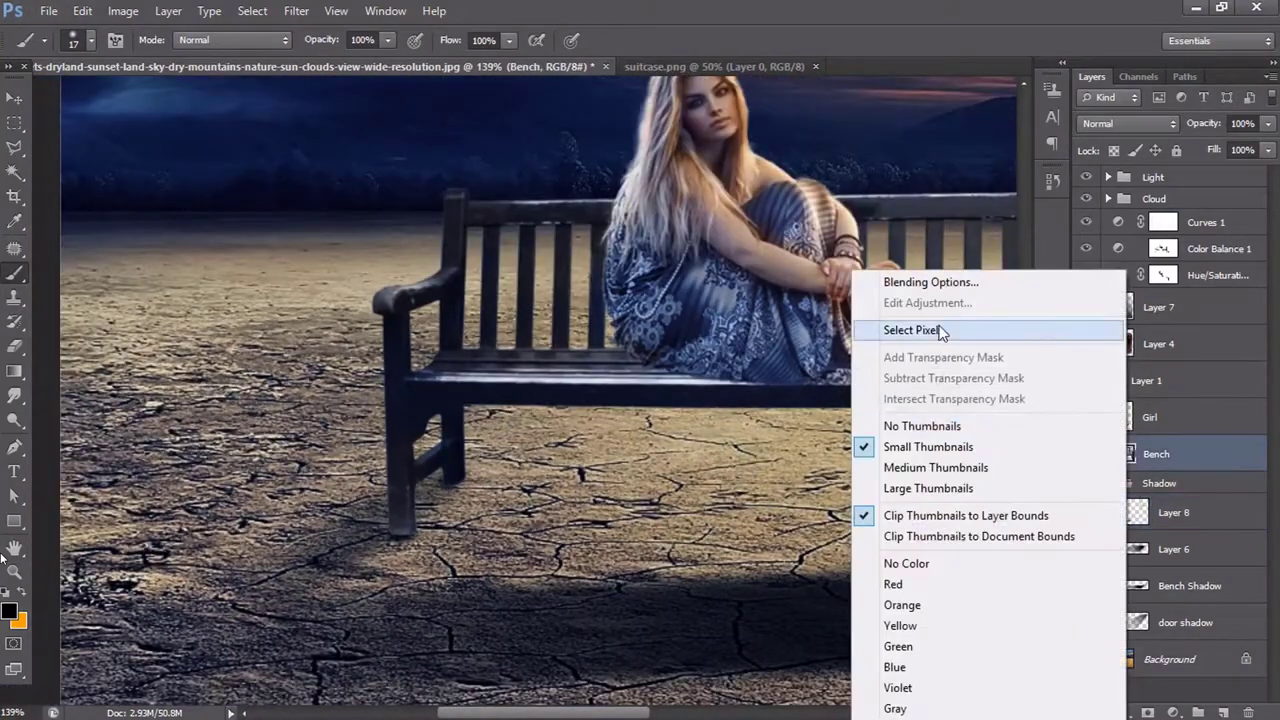
{"action": "left_click", "coordinate": [894, 329]}
{"action": "scroll", "coordinate": [630, 380], "scroll_direction": "down", "scroll_amount": 1}
{"action": "left_click", "coordinate": [1158, 307]}
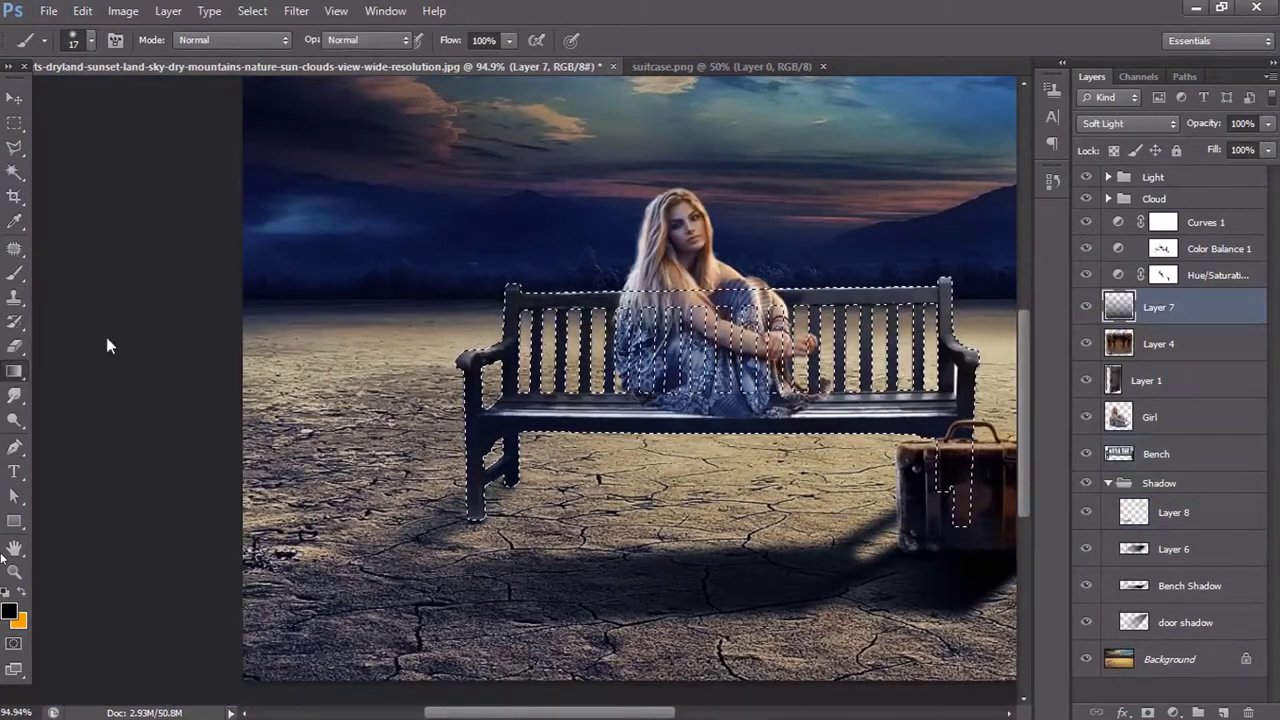
{"action": "key", "text": "g"}
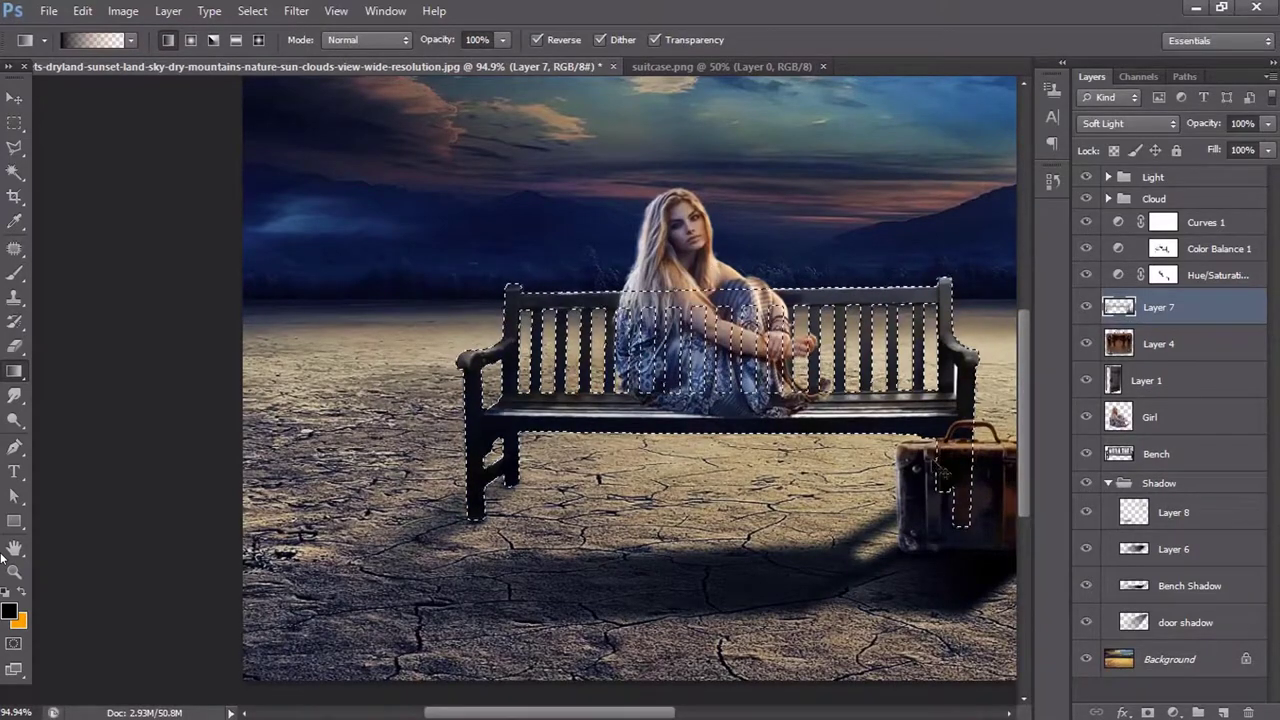
{"action": "left_click", "coordinate": [1269, 123]}
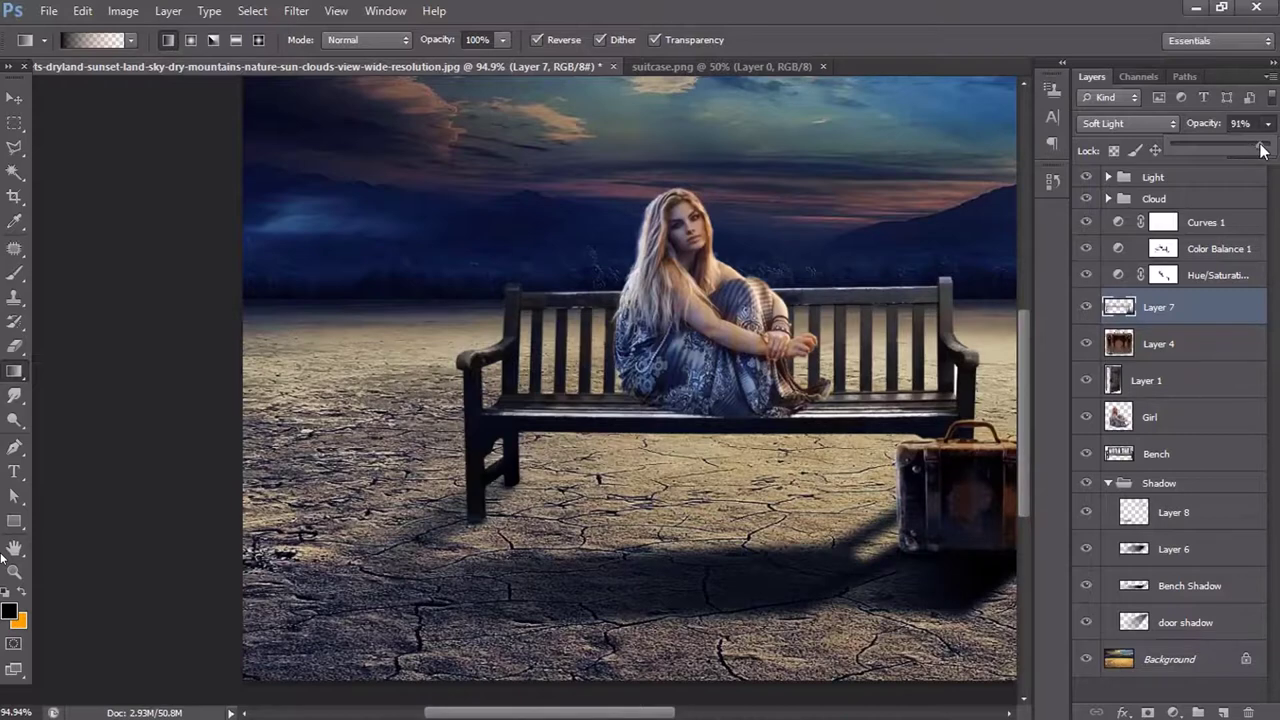
{"action": "left_click", "coordinate": [14, 97]}
{"action": "scroll", "coordinate": [588, 473], "scroll_direction": "down", "scroll_amount": 3}
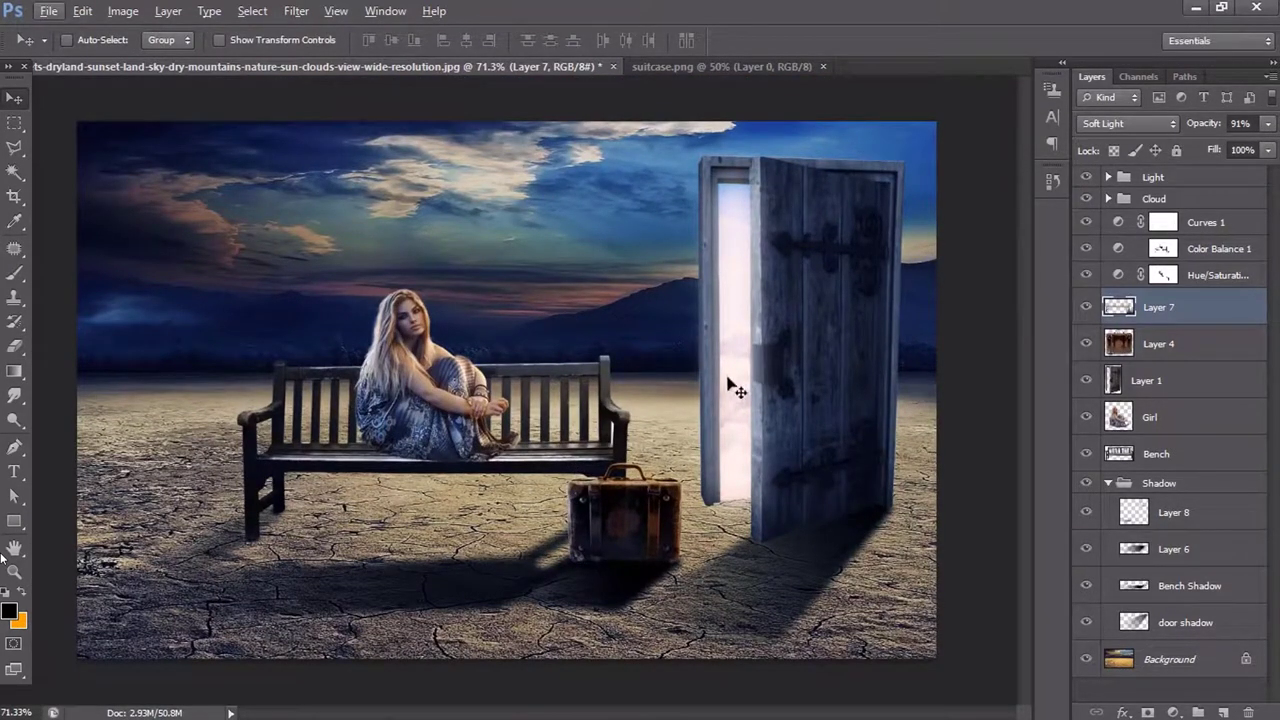
- On the door shadow layer, lasso the area beside the suitcase and feather it 5 px
{"action": "left_click", "coordinate": [1172, 549]}
{"action": "left_click", "coordinate": [1188, 585]}
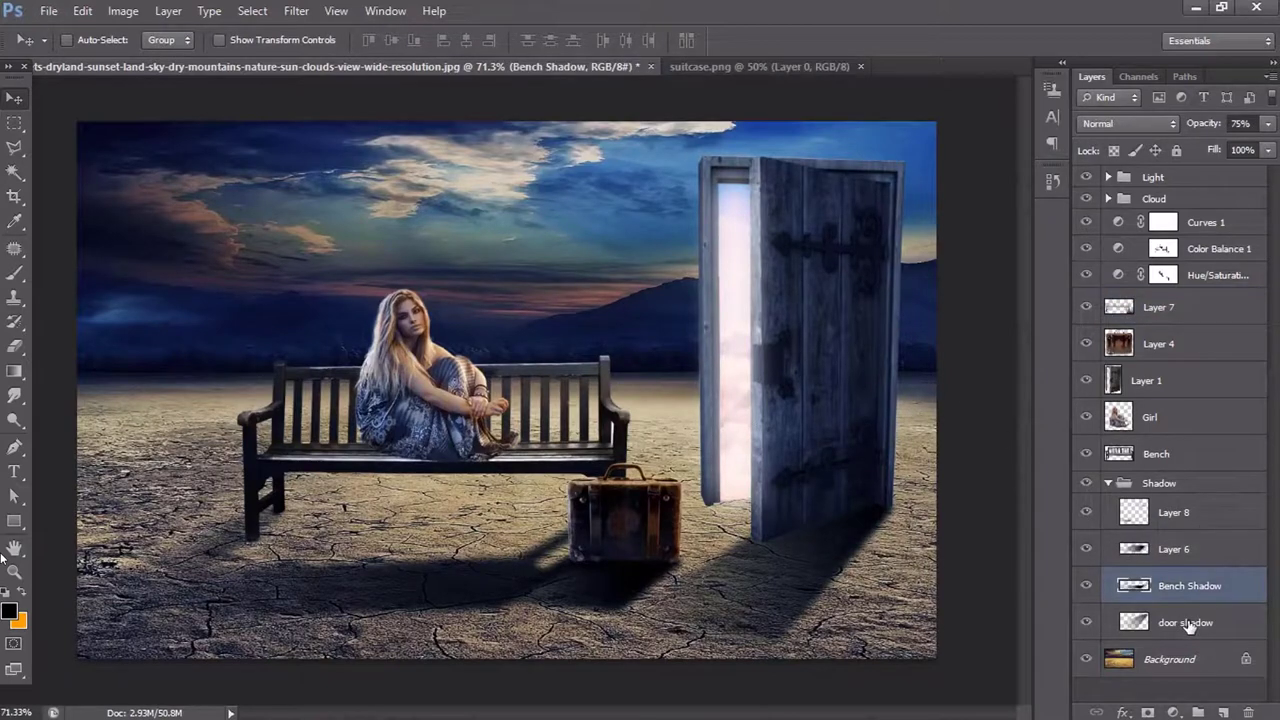
{"action": "left_click", "coordinate": [1185, 622]}
{"action": "left_click", "coordinate": [14, 146]}
{"action": "scroll", "coordinate": [610, 435], "scroll_direction": "up", "scroll_amount": 2}
{"action": "scroll", "coordinate": [710, 520], "scroll_direction": "up", "scroll_amount": 2}
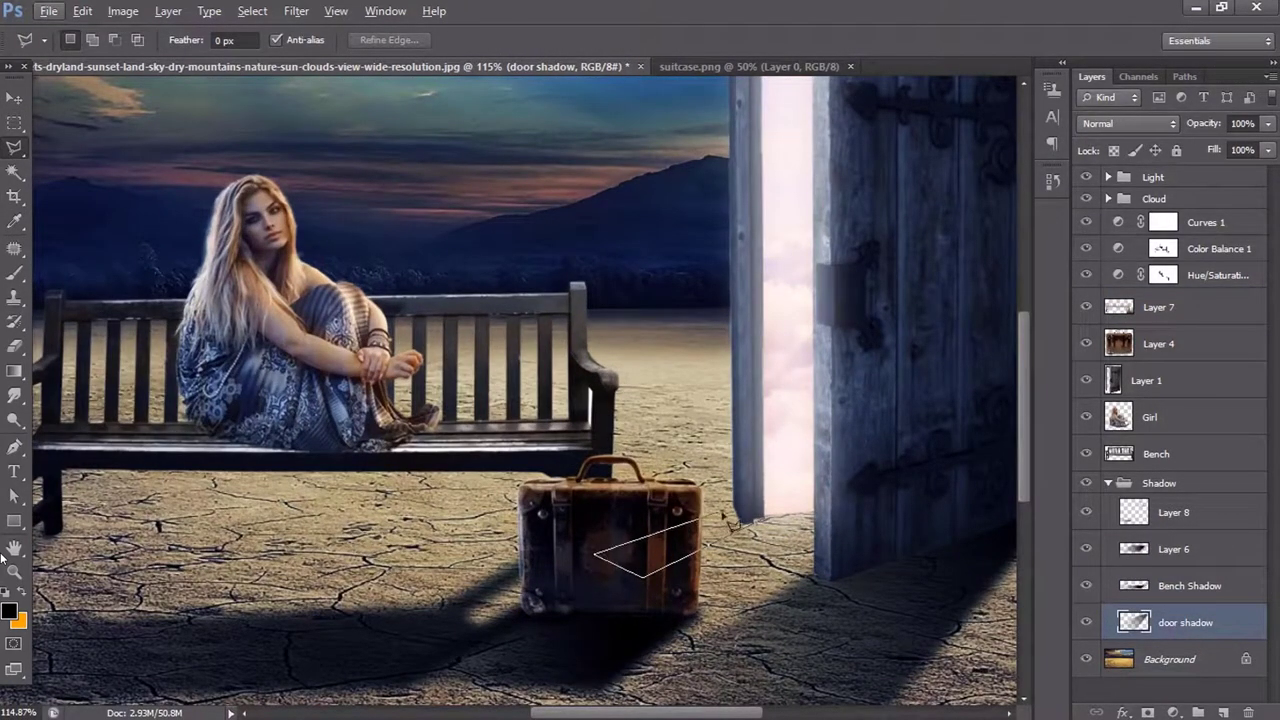
{"action": "left_click", "coordinate": [252, 11]}
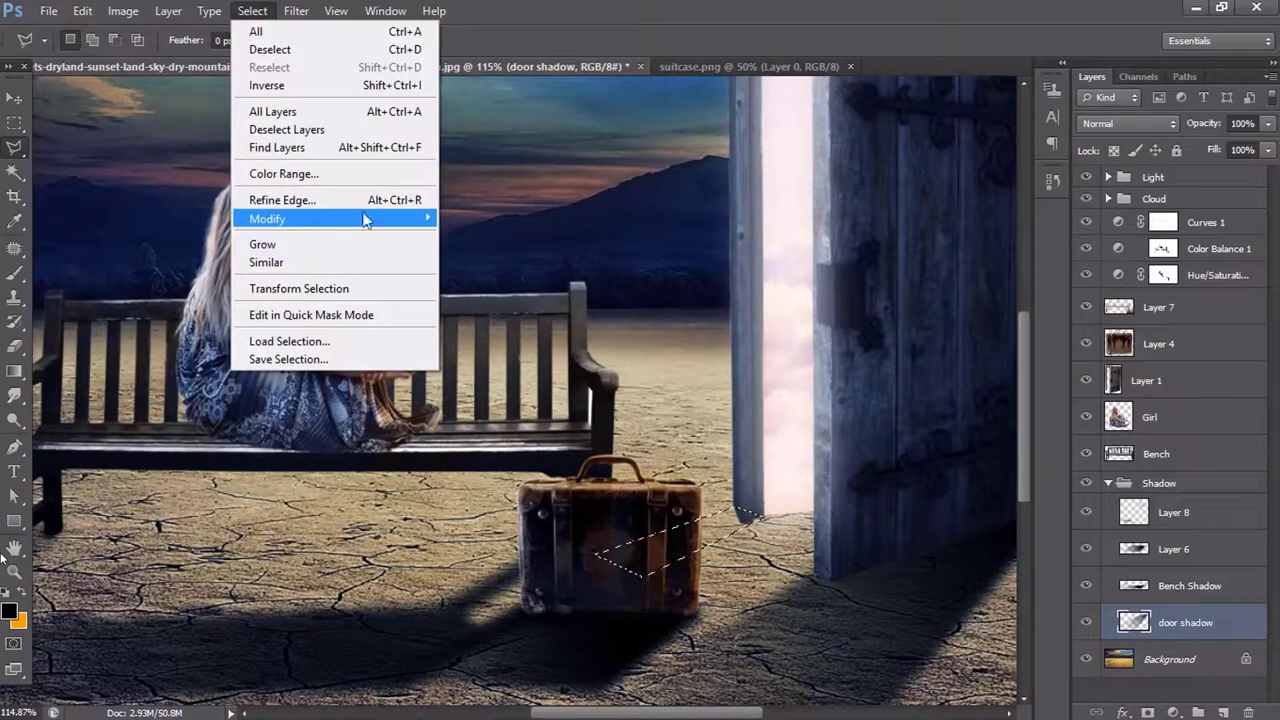
{"action": "left_click", "coordinate": [483, 289]}
{"action": "key", "text": "Return"}
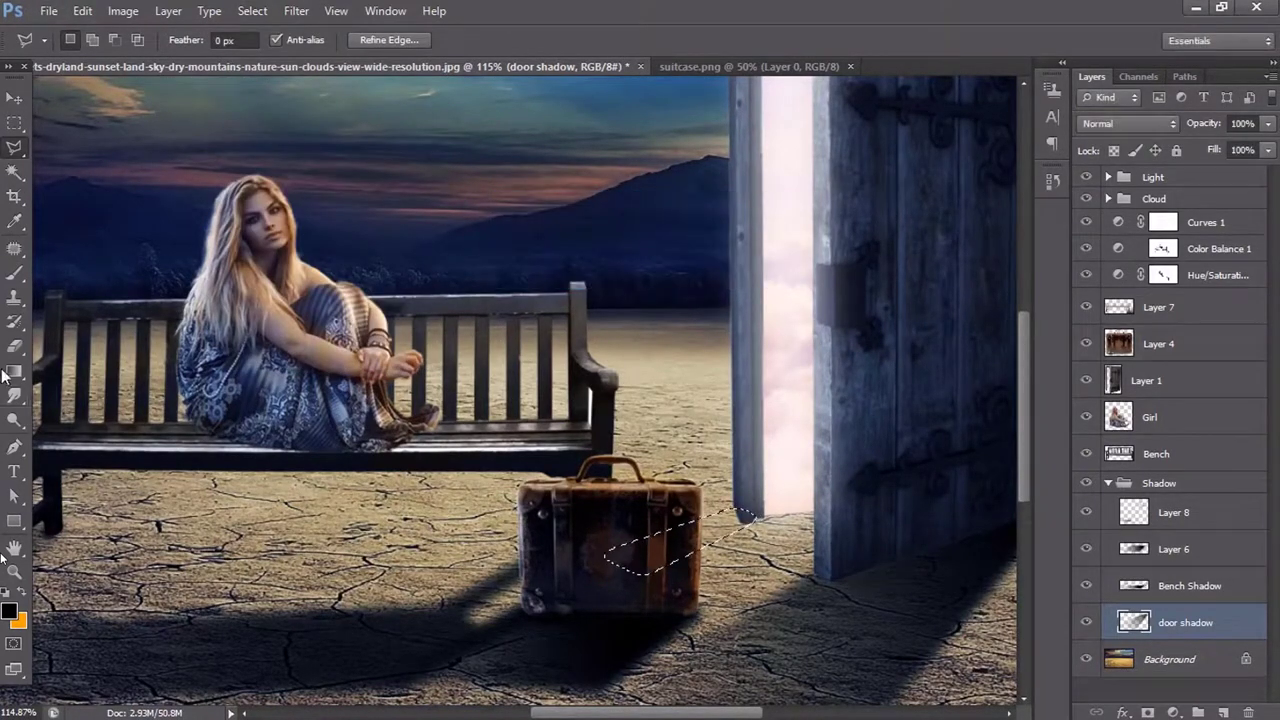
- Fade that door shadow area with a soft dark gradient, then deselect
{"action": "key", "text": "g"}
{"action": "key", "text": "ctrl+d"}
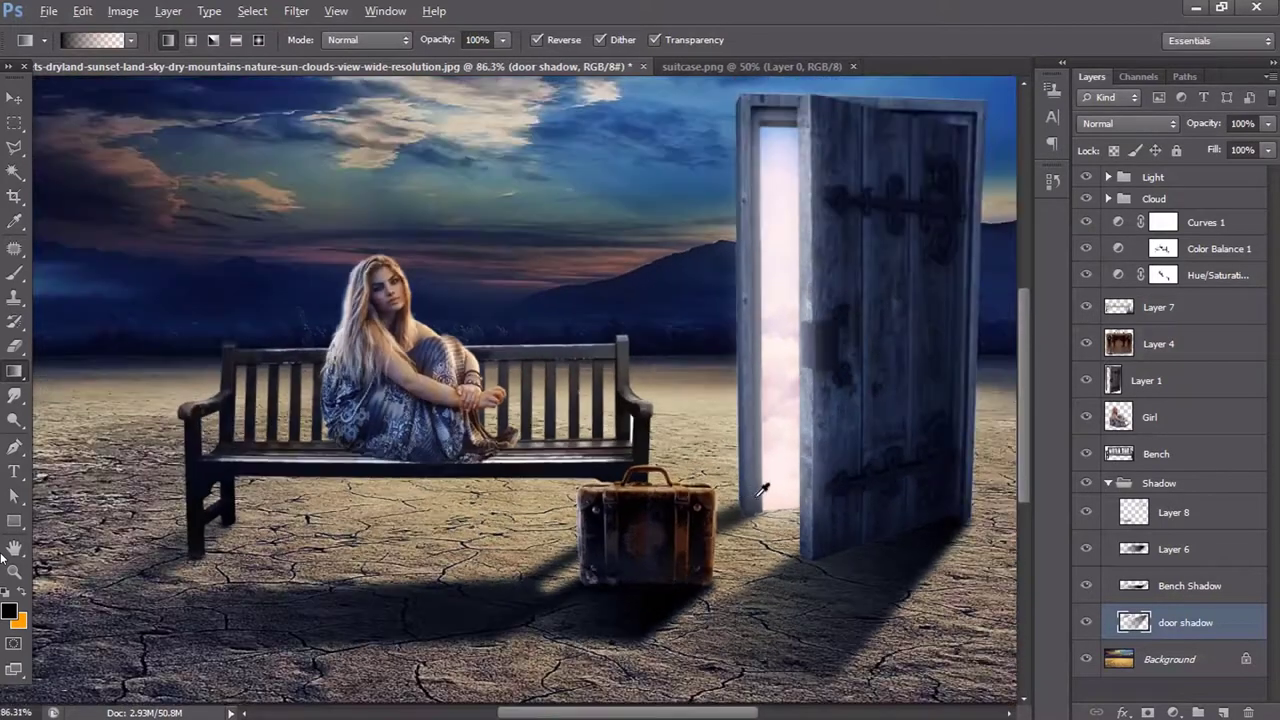
{"action": "scroll", "coordinate": [780, 480], "scroll_direction": "down", "scroll_amount": 3, "text": "alt"}
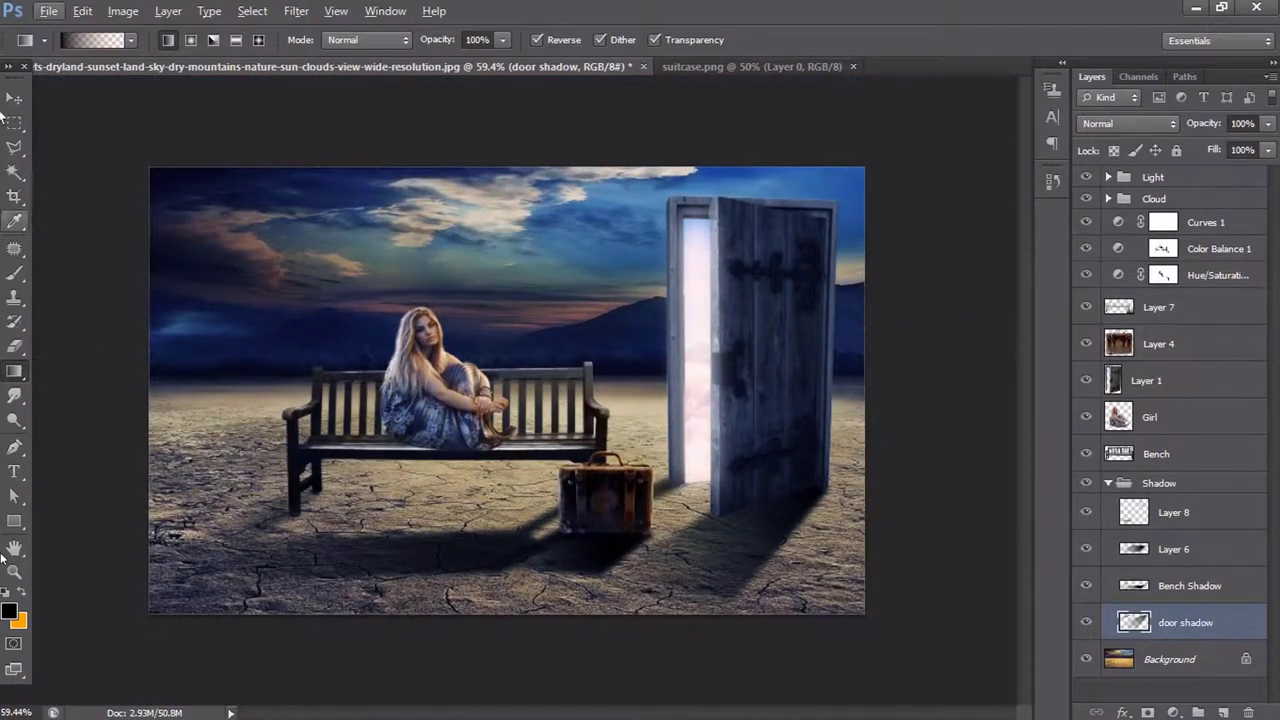
{"action": "left_click", "coordinate": [14, 97]}
{"action": "scroll", "coordinate": [455, 370], "scroll_direction": "up", "scroll_amount": 1, "text": "alt"}
{"action": "scroll", "coordinate": [455, 370], "scroll_direction": "up", "scroll_amount": 1, "text": "alt"}
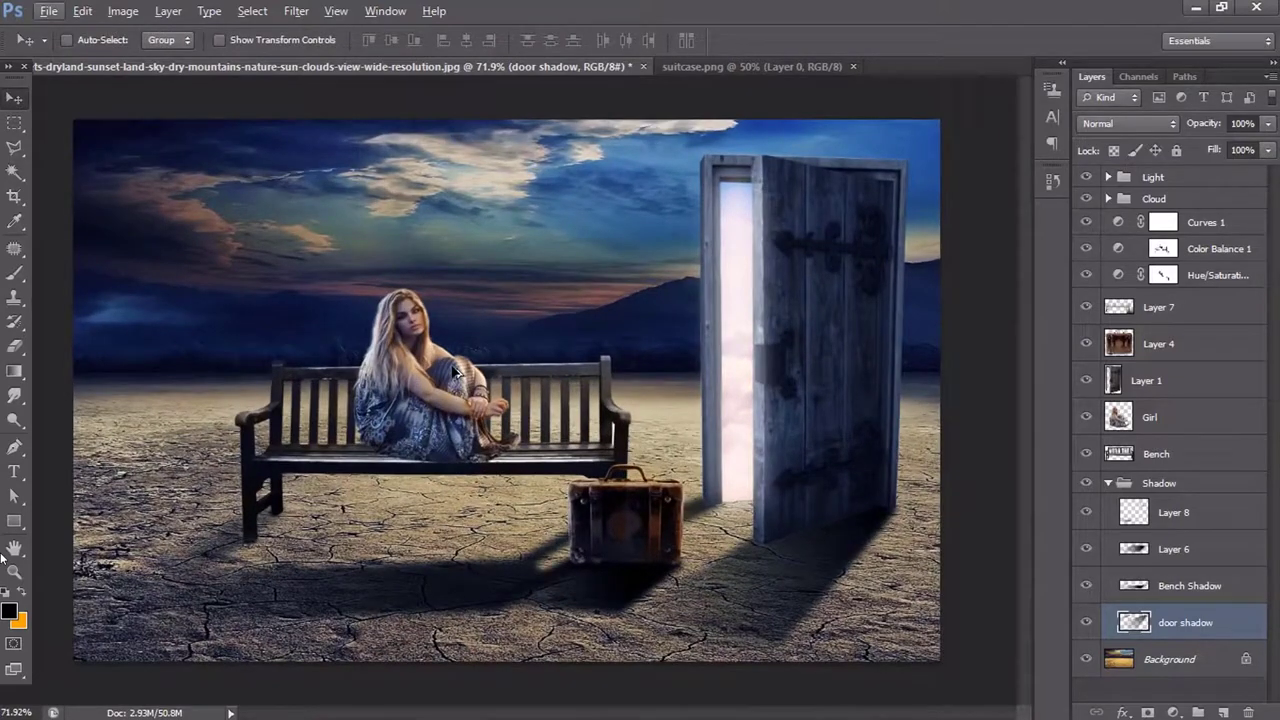
- Open the white daisy image from the girl sitting folder
{"action": "left_click", "coordinate": [47, 11]}
{"action": "left_click", "coordinate": [71, 49]}
{"action": "left_click", "coordinate": [823, 451]}
{"action": "scroll", "coordinate": [625, 447], "scroll_direction": "down", "scroll_amount": 1}
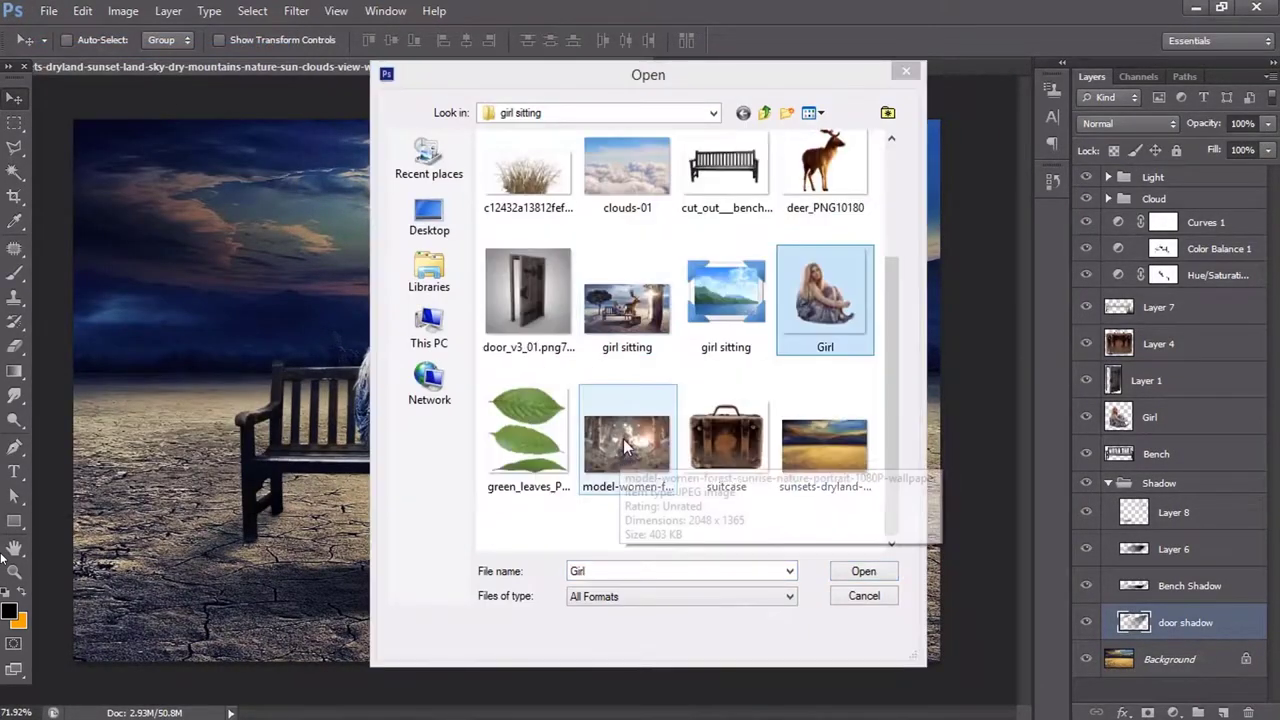
{"action": "scroll", "coordinate": [624, 447], "scroll_direction": "up", "scroll_amount": 1}
{"action": "double_click", "coordinate": [735, 197]}
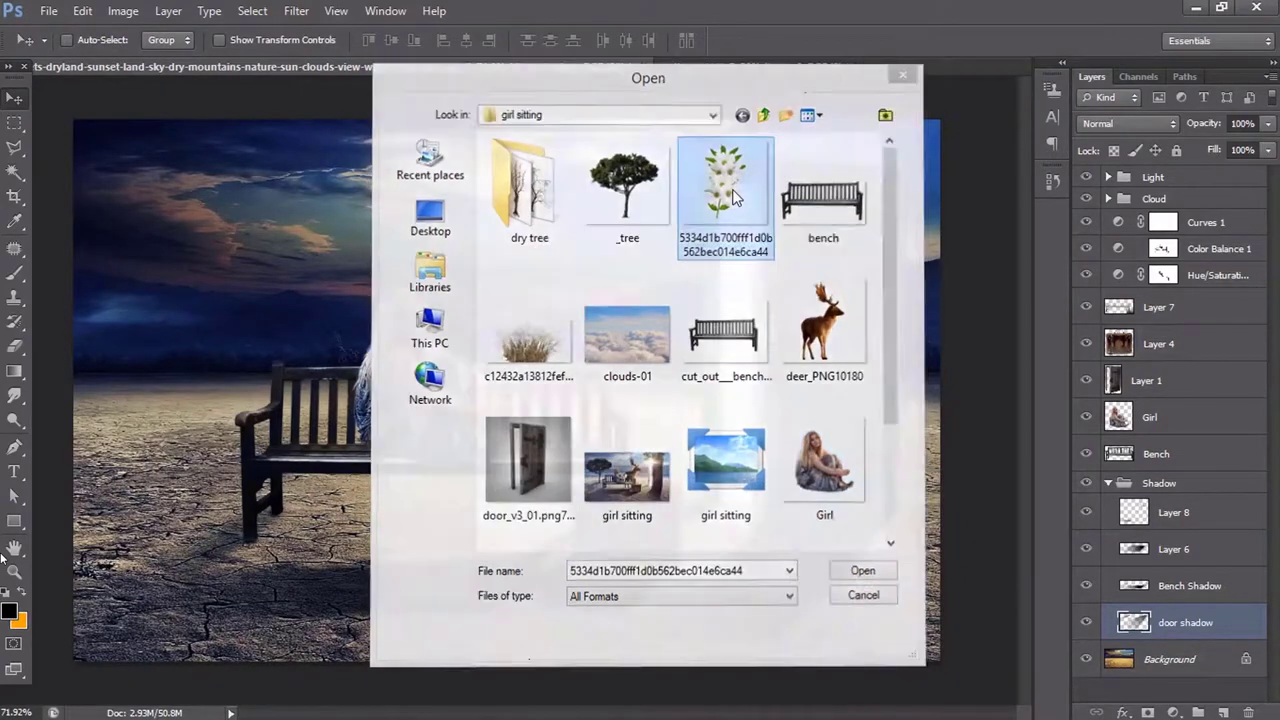
- Bring the daisies into the desert scene as Layer 9 and scale them to about 11%
{"action": "mouse_move", "coordinate": [500, 286]}
{"action": "left_mouse_down"}
{"action": "mouse_move", "coordinate": [532, 398]}
{"action": "mouse_move", "coordinate": [529, 333]}
{"action": "left_mouse_up"}
{"action": "left_click_drag", "start_coordinate": [1147, 615], "coordinate": [1147, 435]}
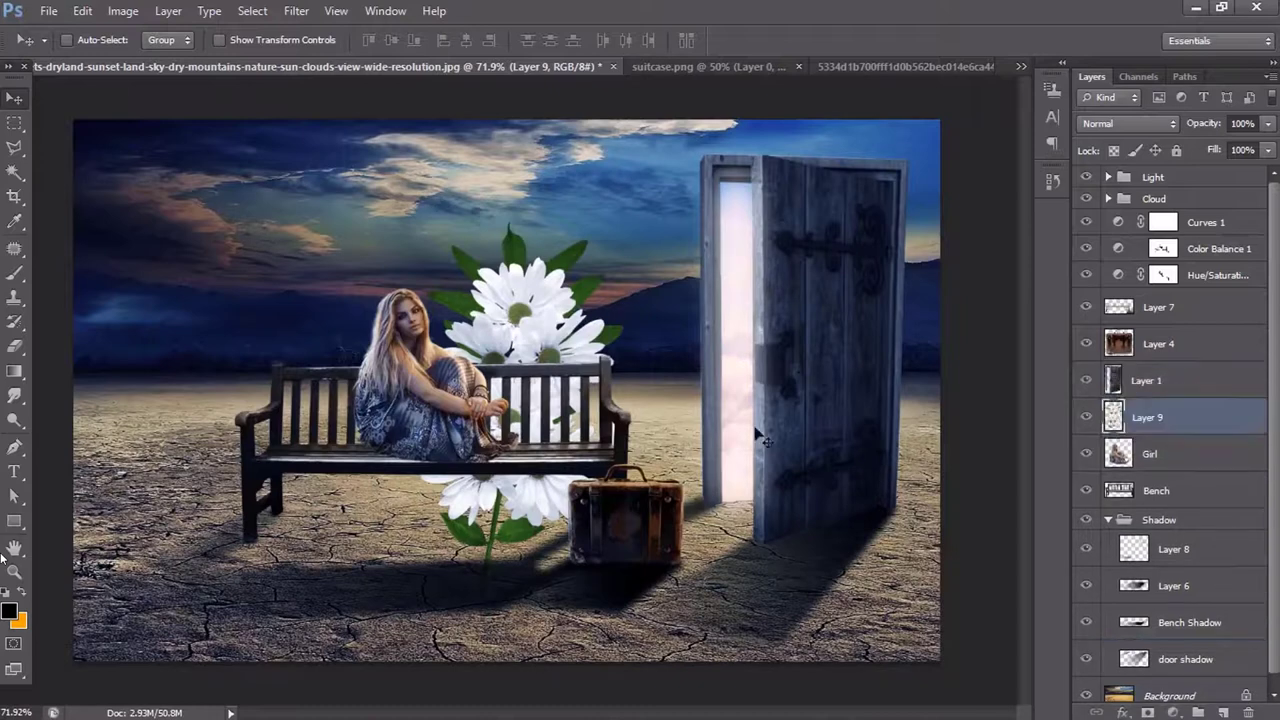
{"action": "left_click_drag", "start_coordinate": [555, 400], "coordinate": [570, 240]}
{"action": "key", "text": "ctrl+t"}
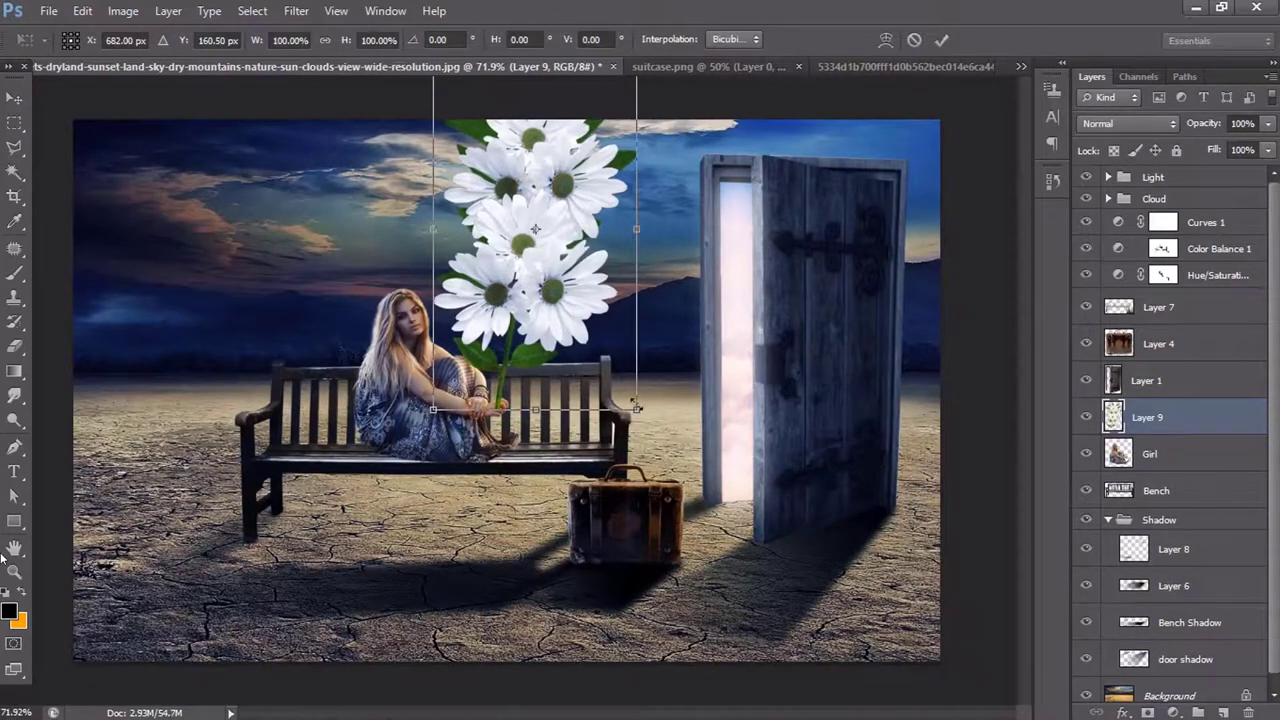
{"action": "left_click_drag", "start_coordinate": [636, 406], "coordinate": [544, 245]}
{"action": "scroll", "coordinate": [512, 332], "scroll_direction": "up", "scroll_amount": 3}
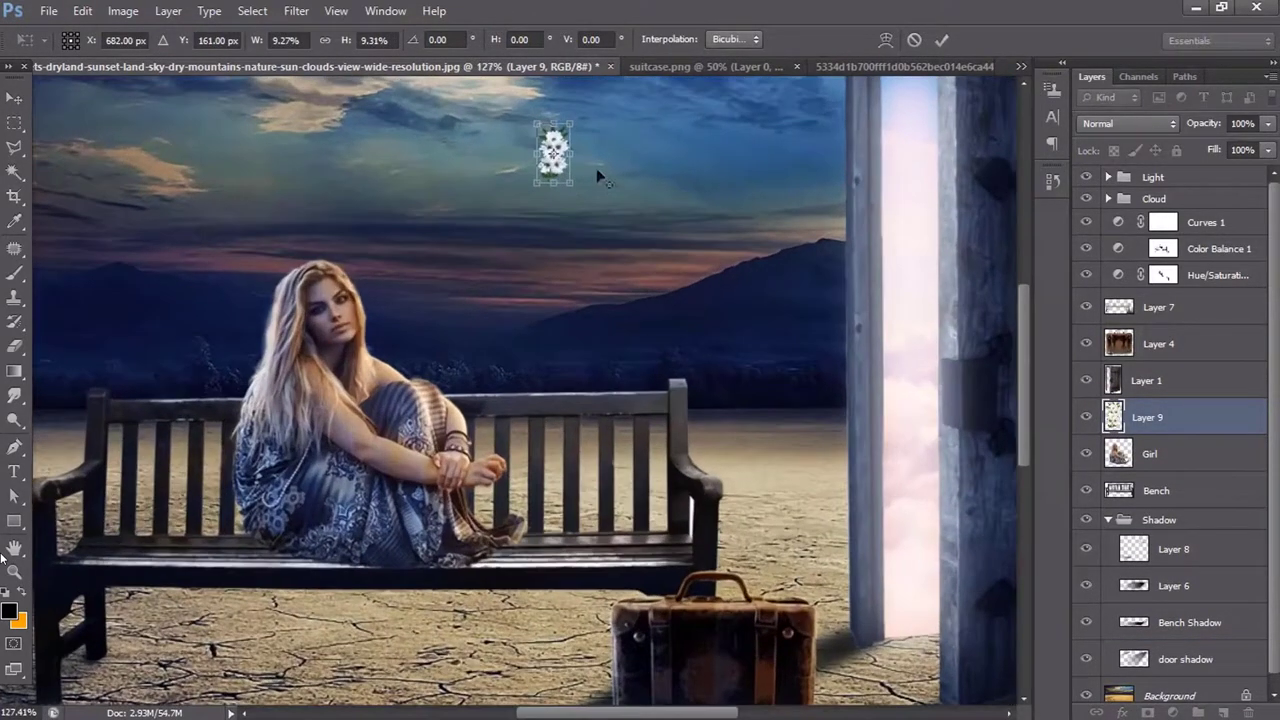
{"action": "left_click_drag", "start_coordinate": [572, 184], "coordinate": [508, 450]}
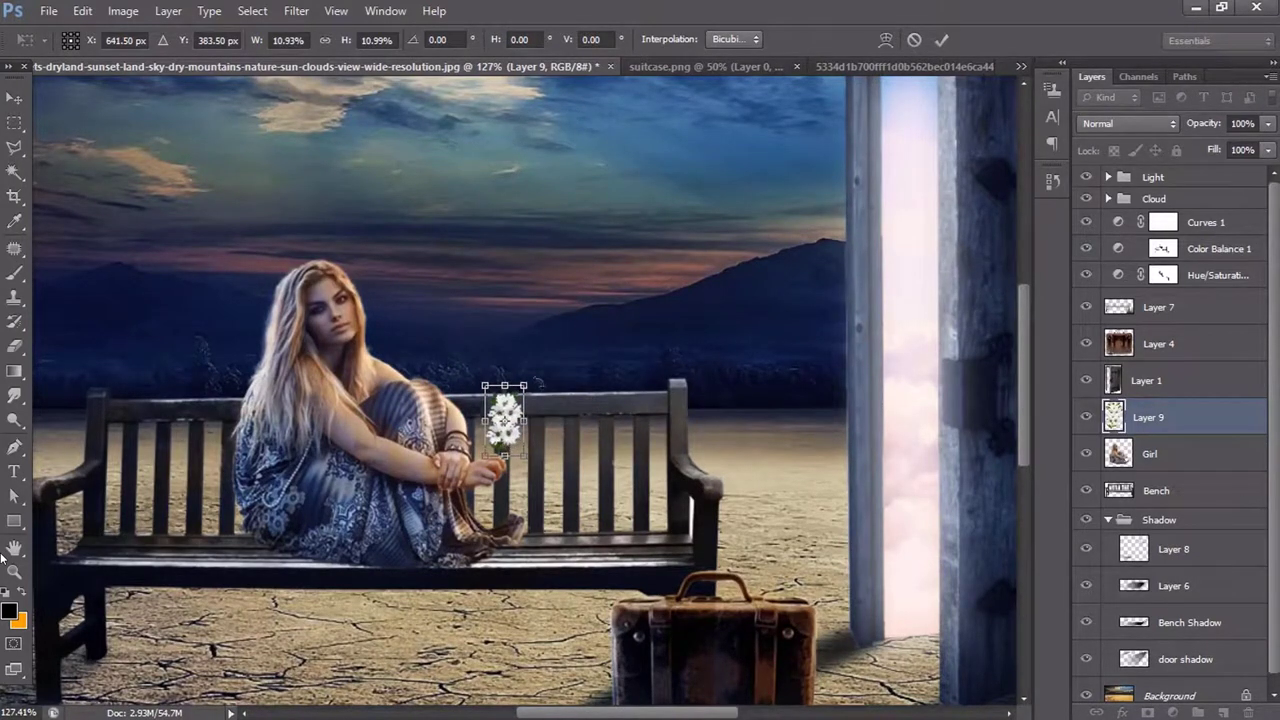
{"action": "key", "text": "Return"}
- Nudge the daisies into the girl's hand and move Layer 9 below the Girl layer
{"action": "scroll", "coordinate": [505, 430], "scroll_direction": "up", "scroll_amount": 2}
{"action": "scroll", "coordinate": [505, 435], "scroll_direction": "up", "scroll_amount": 2}
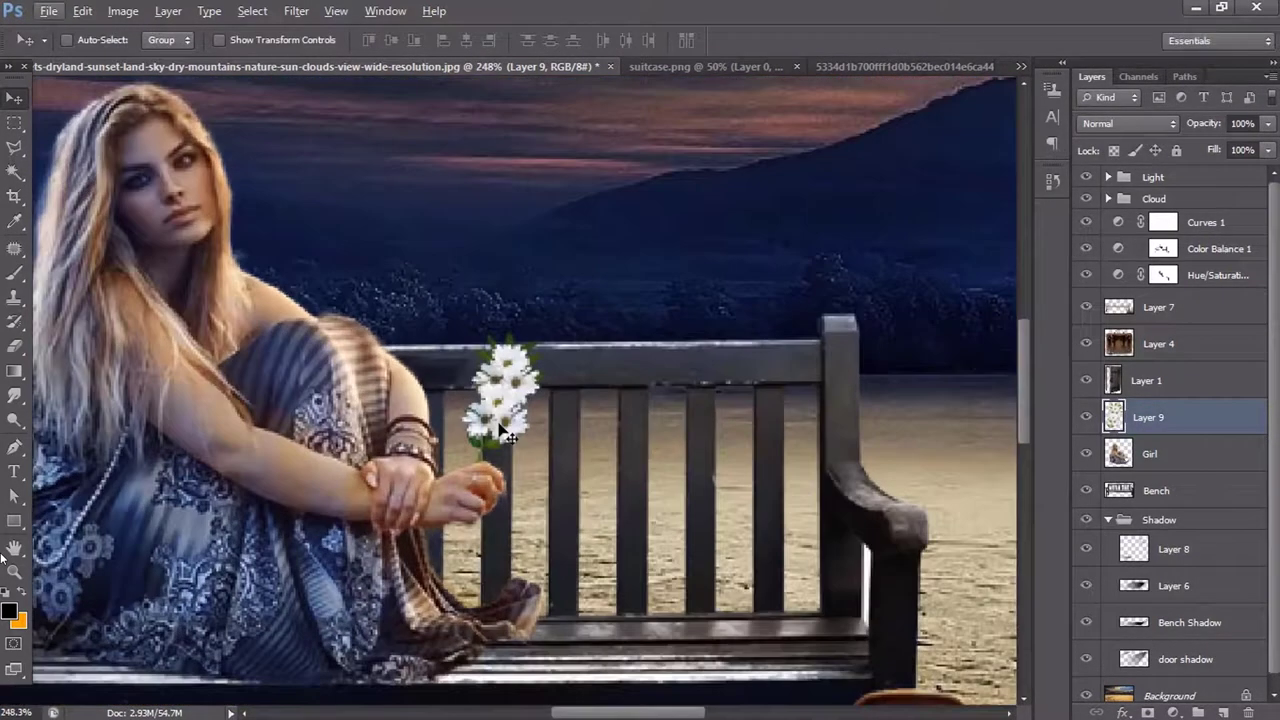
{"action": "scroll", "coordinate": [505, 432], "scroll_direction": "down", "scroll_amount": 3}
{"action": "left_click_drag", "start_coordinate": [505, 432], "coordinate": [512, 434]}
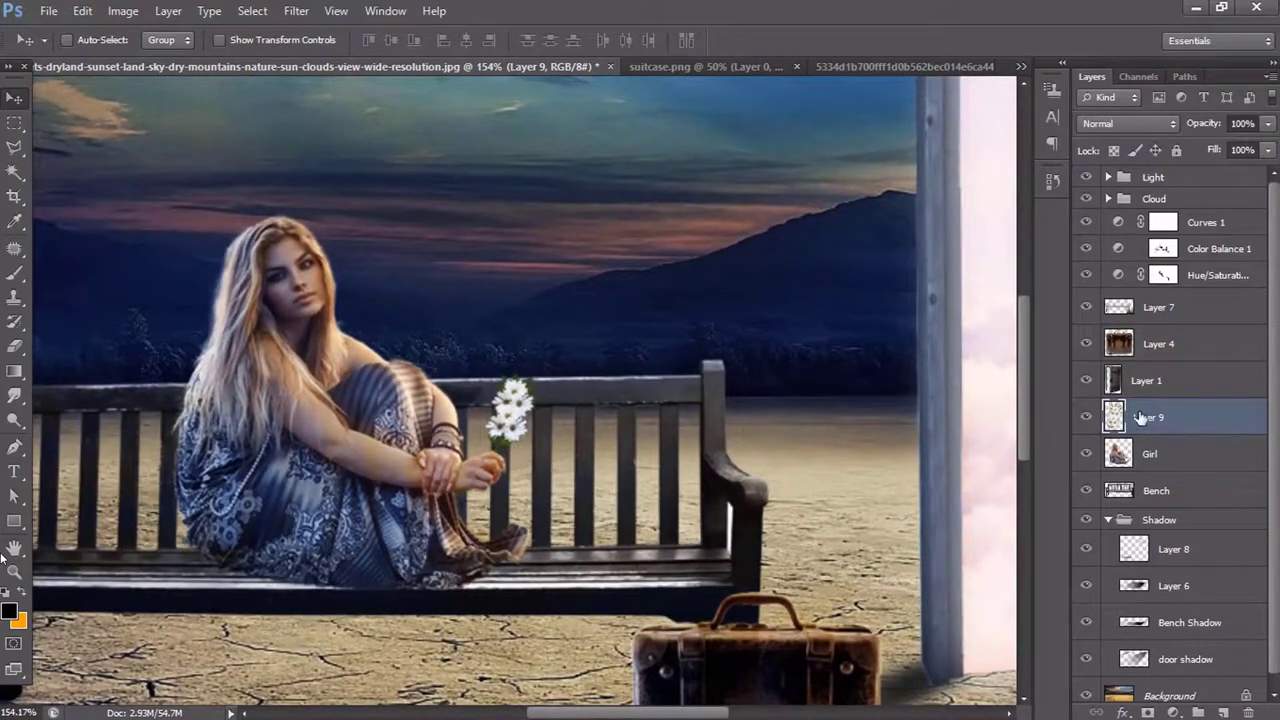
{"action": "left_click_drag", "start_coordinate": [1141, 418], "coordinate": [1161, 456]}
- Undo back to full-size daisies, then rescale them to about 16% near the girl
{"action": "scroll", "coordinate": [524, 439], "scroll_direction": "up", "scroll_amount": 2}
{"action": "scroll", "coordinate": [522, 443], "scroll_direction": "down", "scroll_amount": 1}
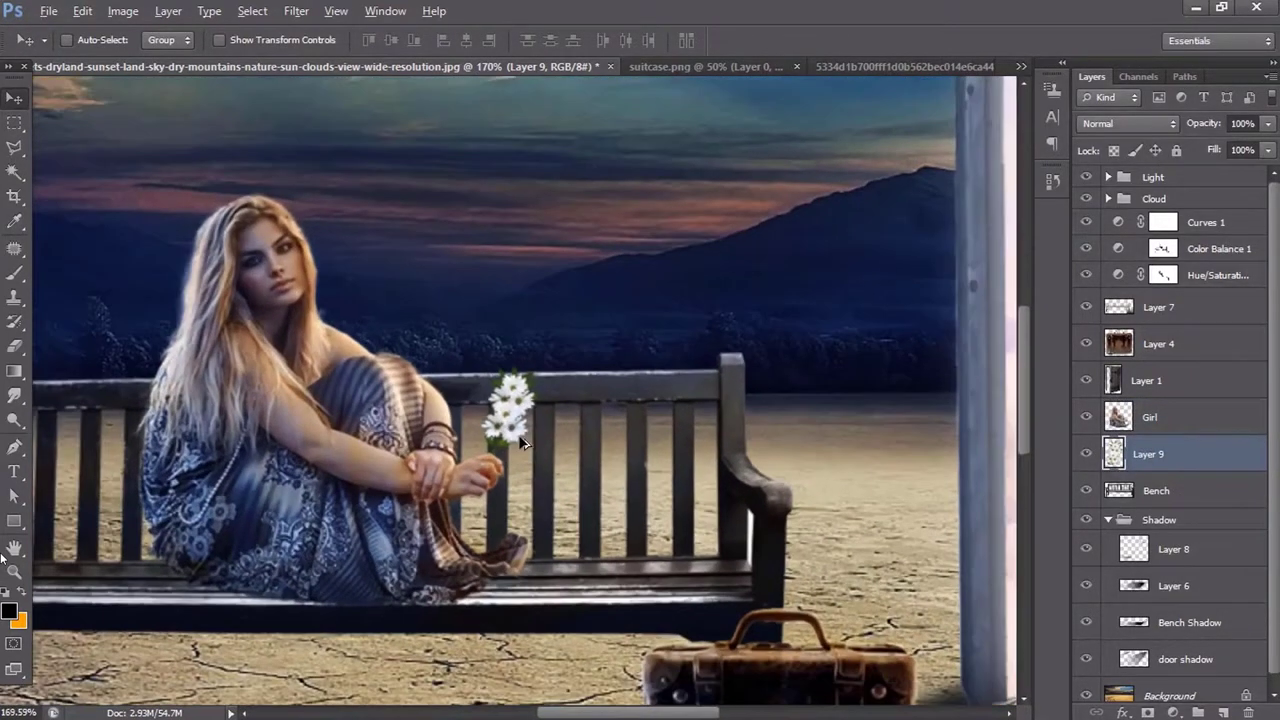
{"action": "scroll", "coordinate": [516, 436], "scroll_direction": "down", "scroll_amount": 2}
{"action": "scroll", "coordinate": [512, 450], "scroll_direction": "down", "scroll_amount": 2}
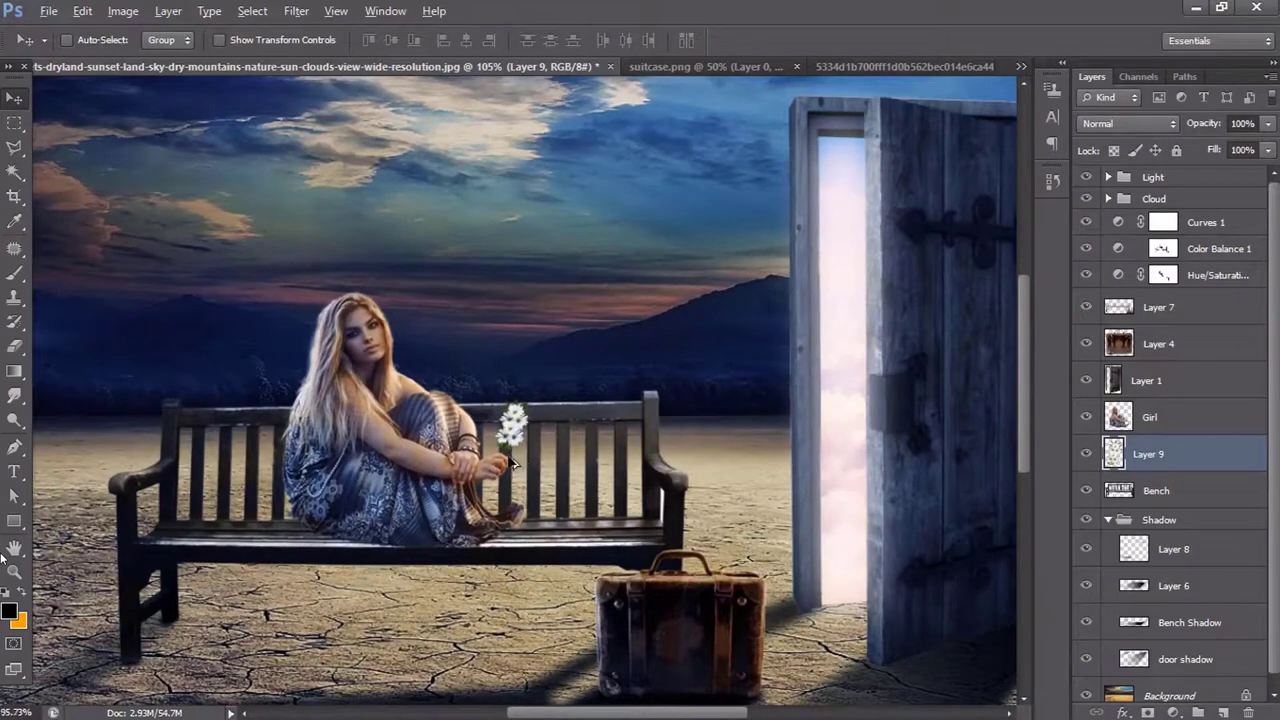
{"action": "scroll", "coordinate": [512, 463], "scroll_direction": "down", "scroll_amount": 1}
{"action": "key", "text": "ctrl+alt+z"}
{"action": "key", "text": "ctrl+alt+z"}
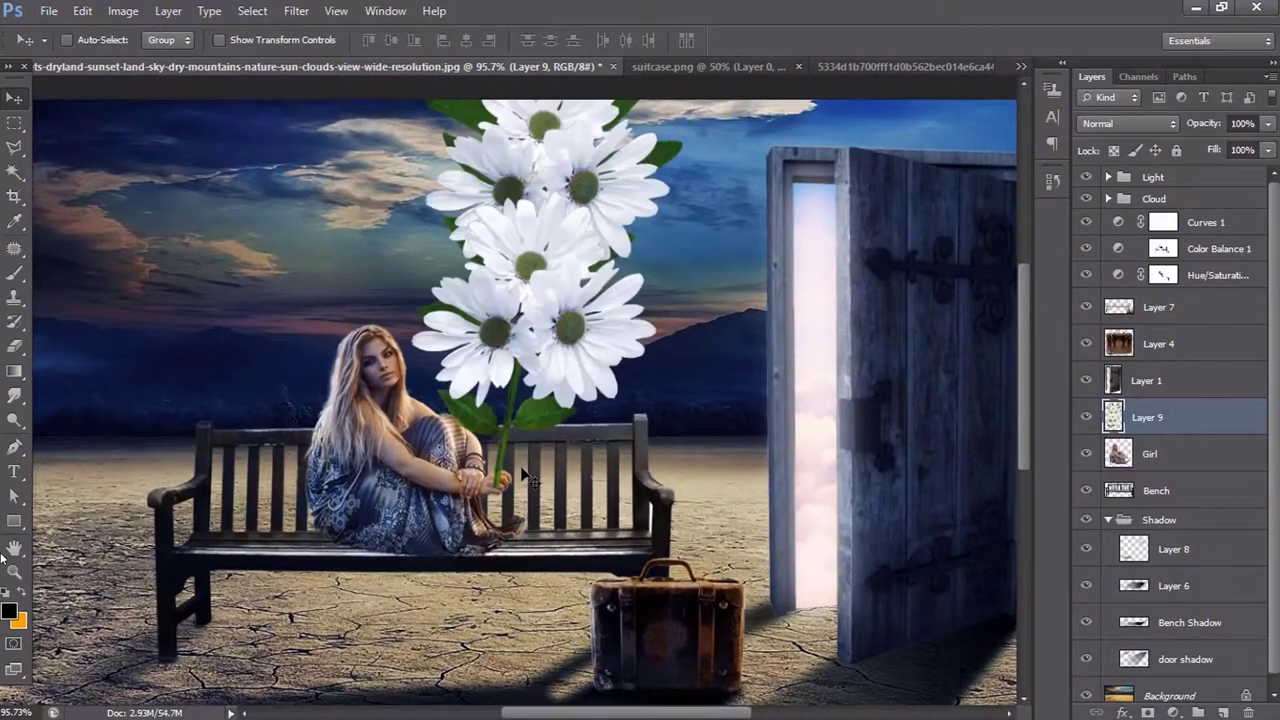
{"action": "scroll", "coordinate": [527, 478], "scroll_direction": "down", "scroll_amount": 2}
{"action": "key", "text": "ctrl+t"}
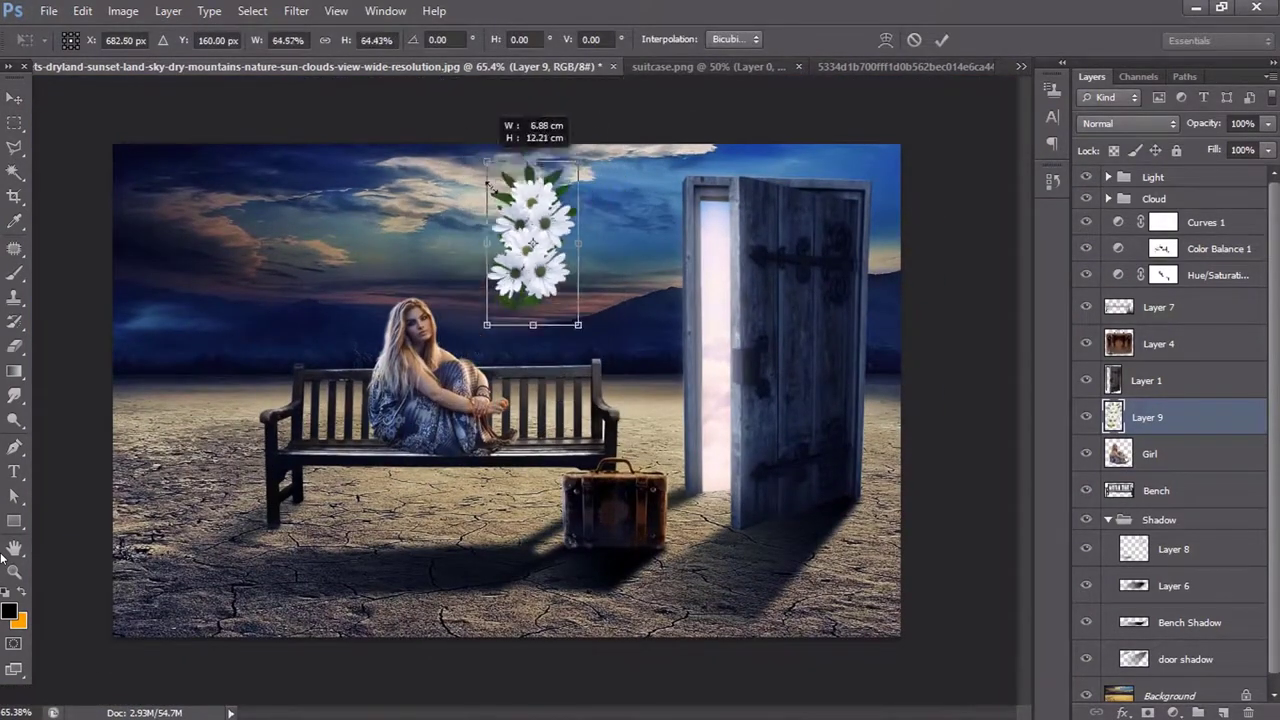
{"action": "left_click_drag", "start_coordinate": [440, 80], "coordinate": [505, 190]}
{"action": "left_click_drag", "start_coordinate": [530, 250], "coordinate": [510, 390]}
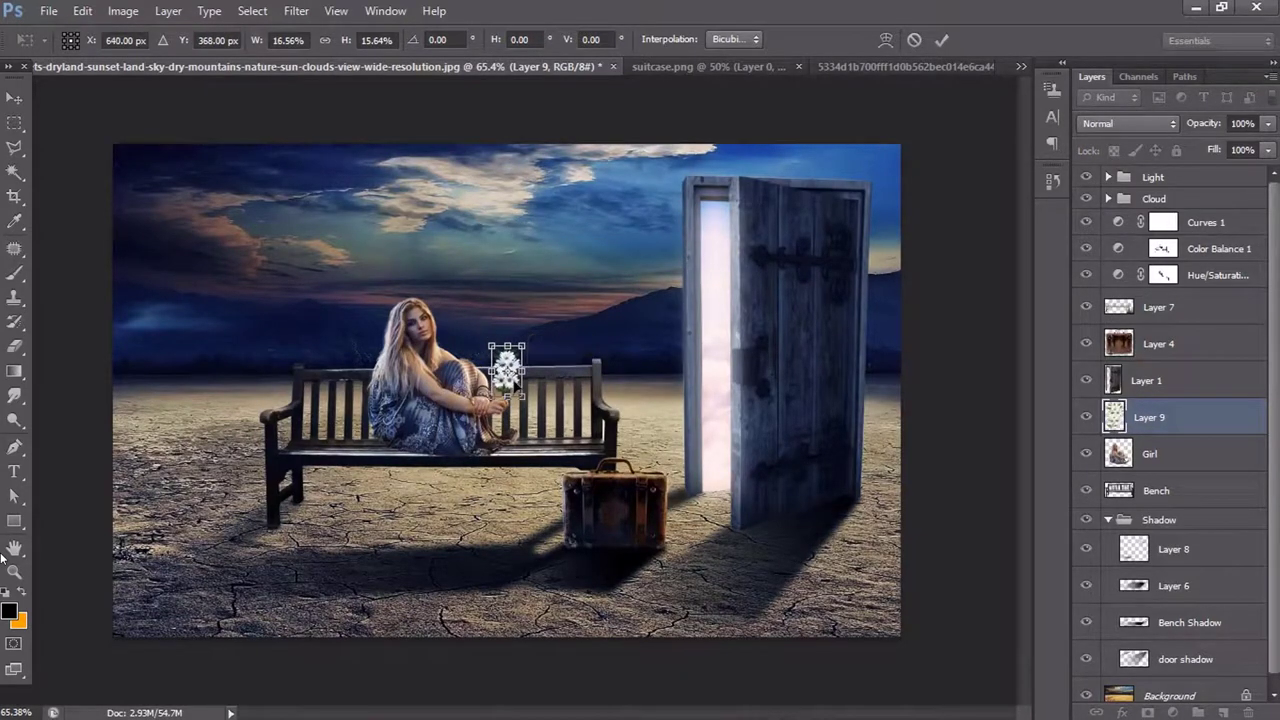
{"action": "key", "text": "Return"}
- Place the 16% daisies in the girl's hand, behind the Girl layer
{"action": "scroll", "coordinate": [516, 380], "scroll_direction": "up", "scroll_amount": 3}
{"action": "left_click_drag", "start_coordinate": [505, 345], "coordinate": [540, 385]}
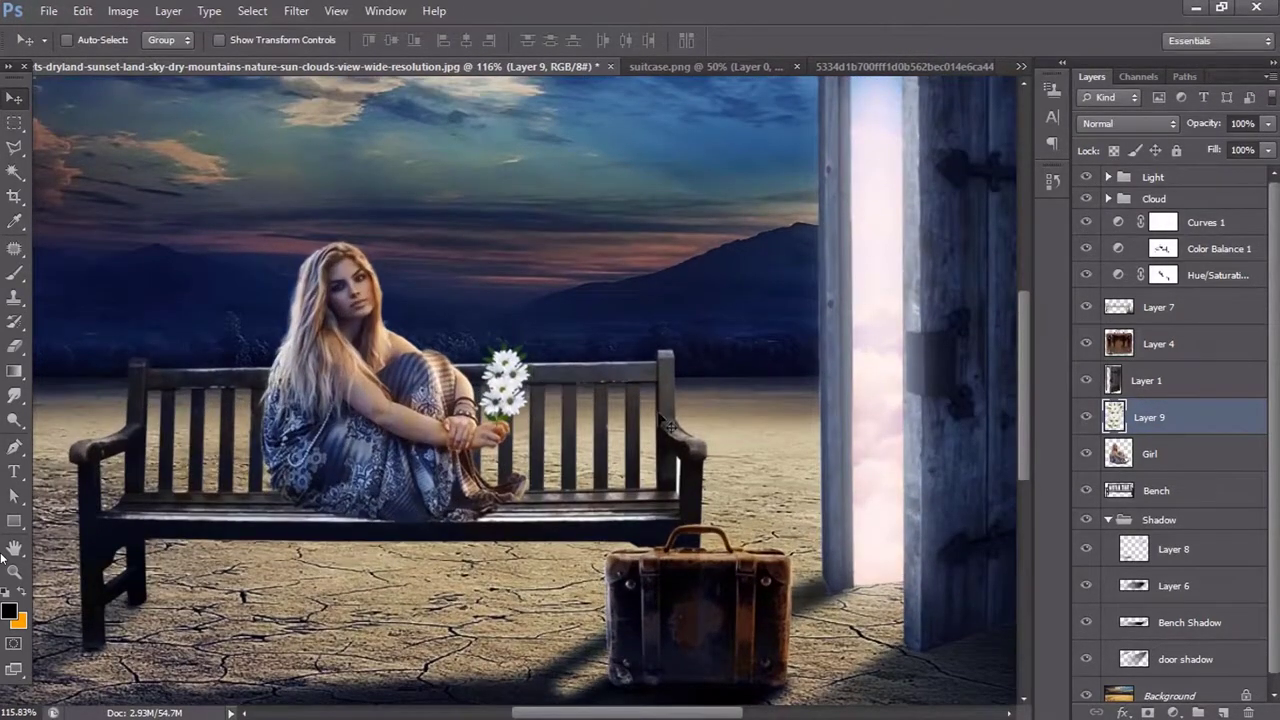
{"action": "left_click_drag", "start_coordinate": [1150, 417], "coordinate": [1176, 470]}
{"action": "scroll", "coordinate": [578, 418], "scroll_direction": "down", "scroll_amount": 3}
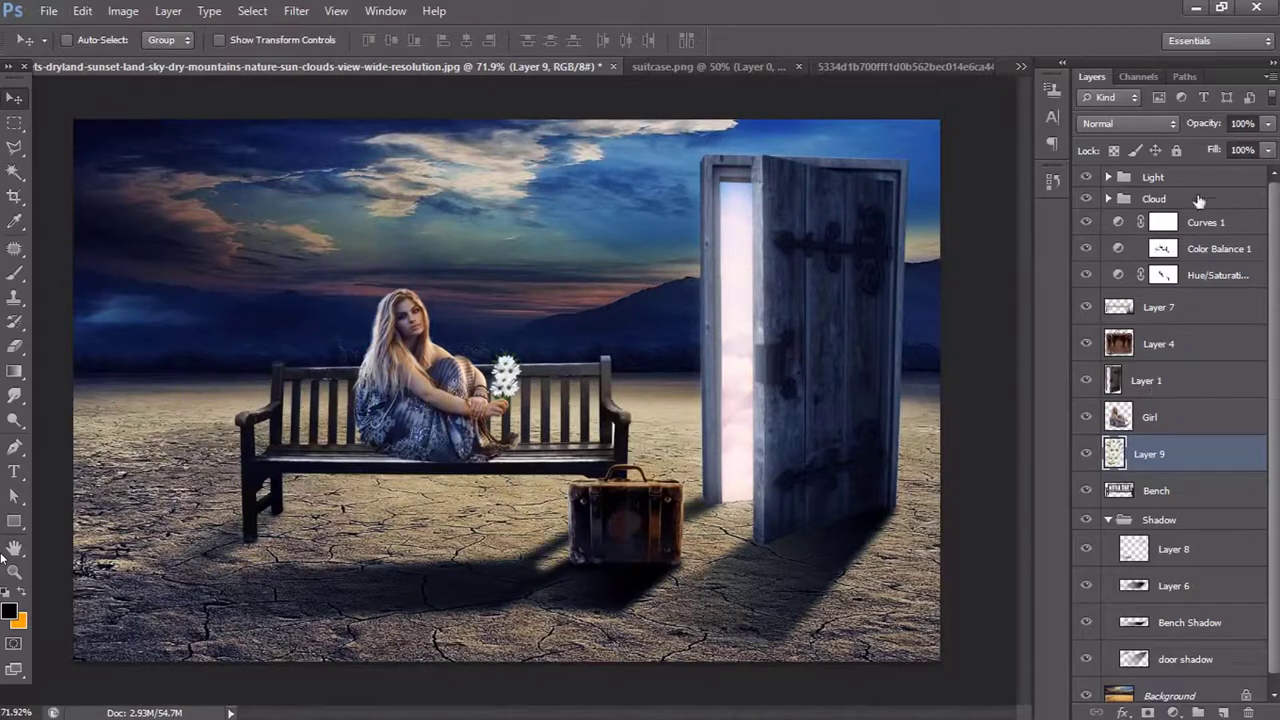
- Add a reversed radial Violet, Orange gradient fill above the Light group, blended in Soft Light
{"action": "left_click", "coordinate": [1115, 177]}
{"action": "left_click", "coordinate": [1175, 712]}
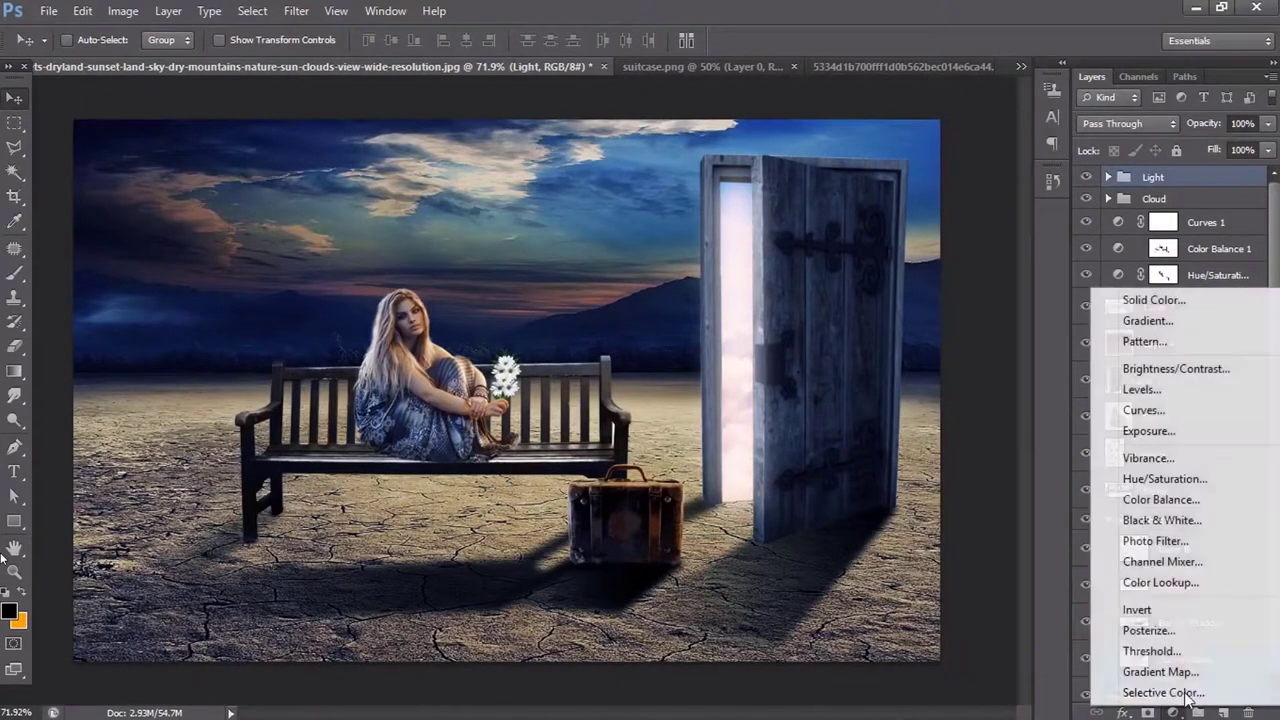
{"action": "left_click", "coordinate": [1160, 322]}
{"action": "left_click", "coordinate": [1060, 330]}
{"action": "left_click", "coordinate": [902, 196]}
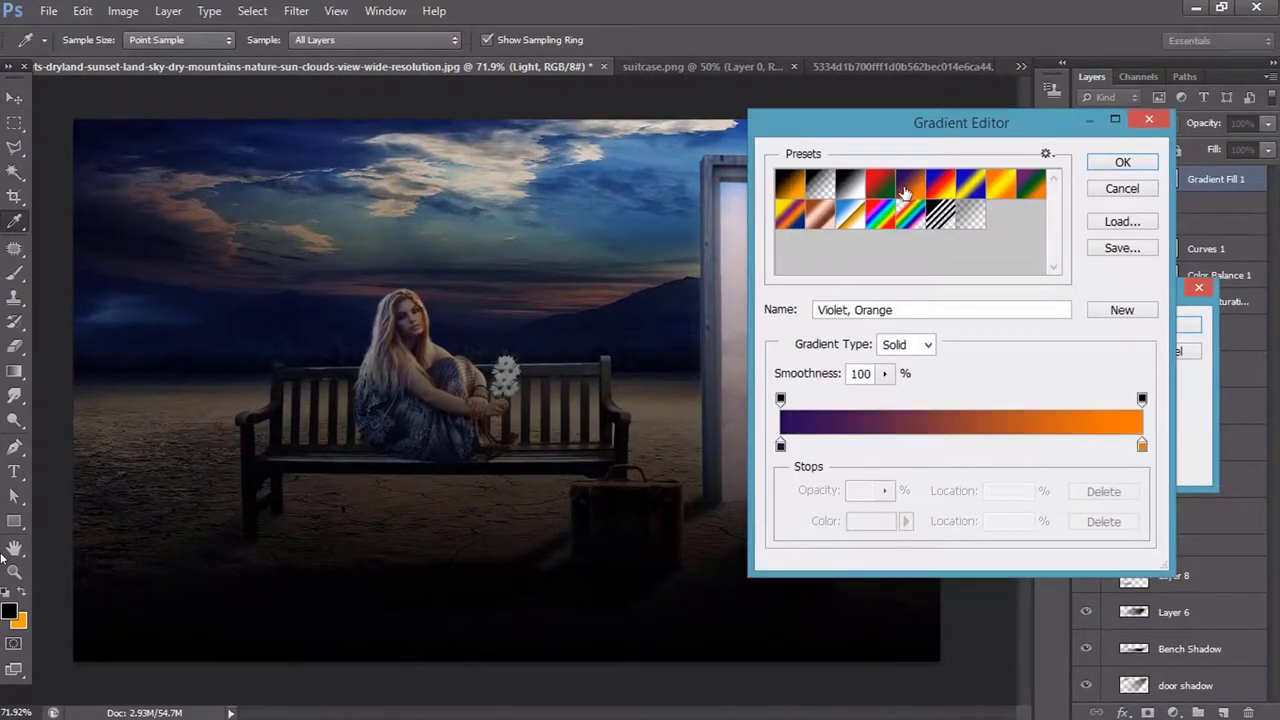
{"action": "left_click", "coordinate": [1118, 176]}
{"action": "left_click", "coordinate": [1010, 362]}
{"action": "left_click", "coordinate": [1012, 388]}
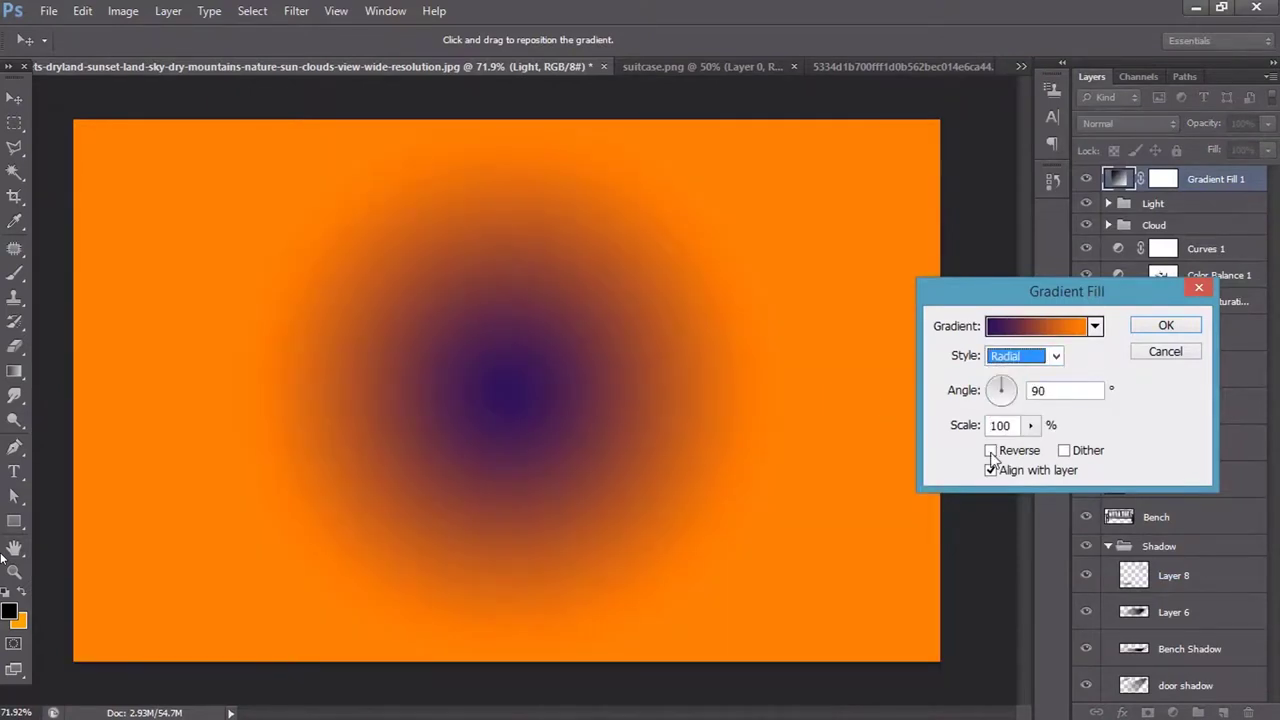
{"action": "left_click", "coordinate": [991, 451]}
{"action": "left_click_drag", "start_coordinate": [601, 391], "coordinate": [771, 371]}
{"action": "left_click", "coordinate": [1165, 325]}
{"action": "left_click", "coordinate": [1128, 123]}
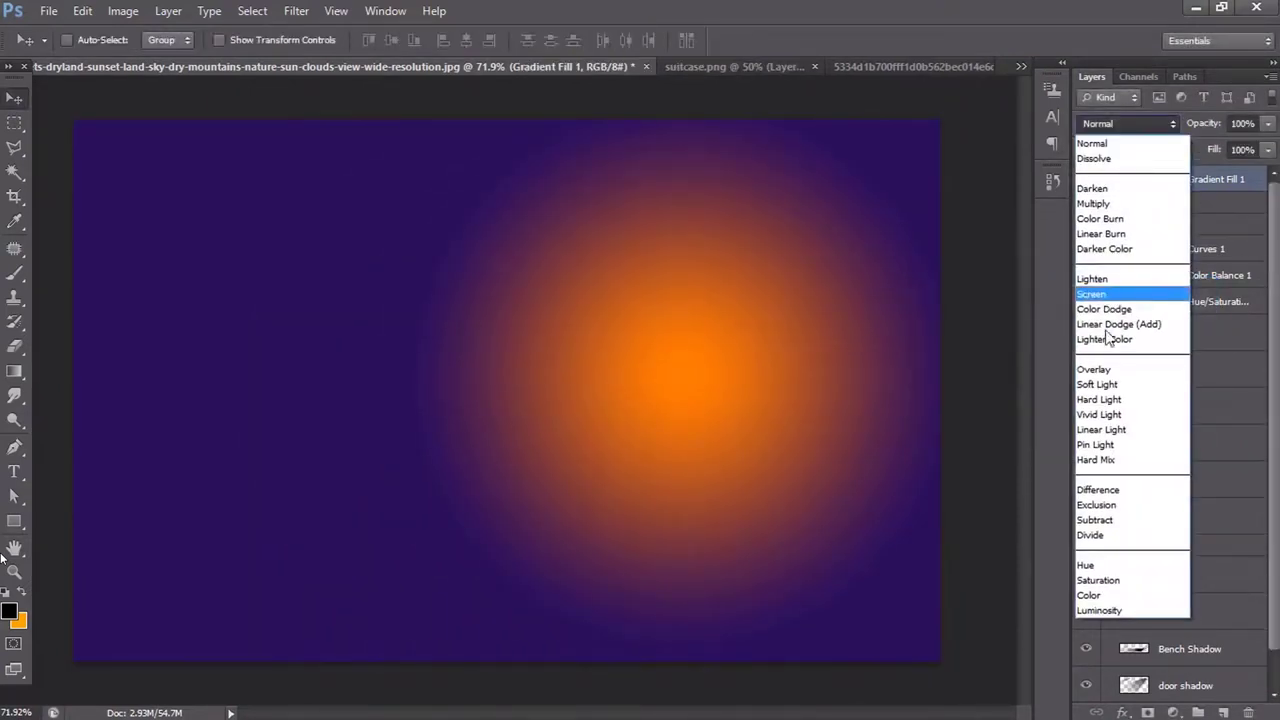
{"action": "left_click", "coordinate": [1097, 384]}
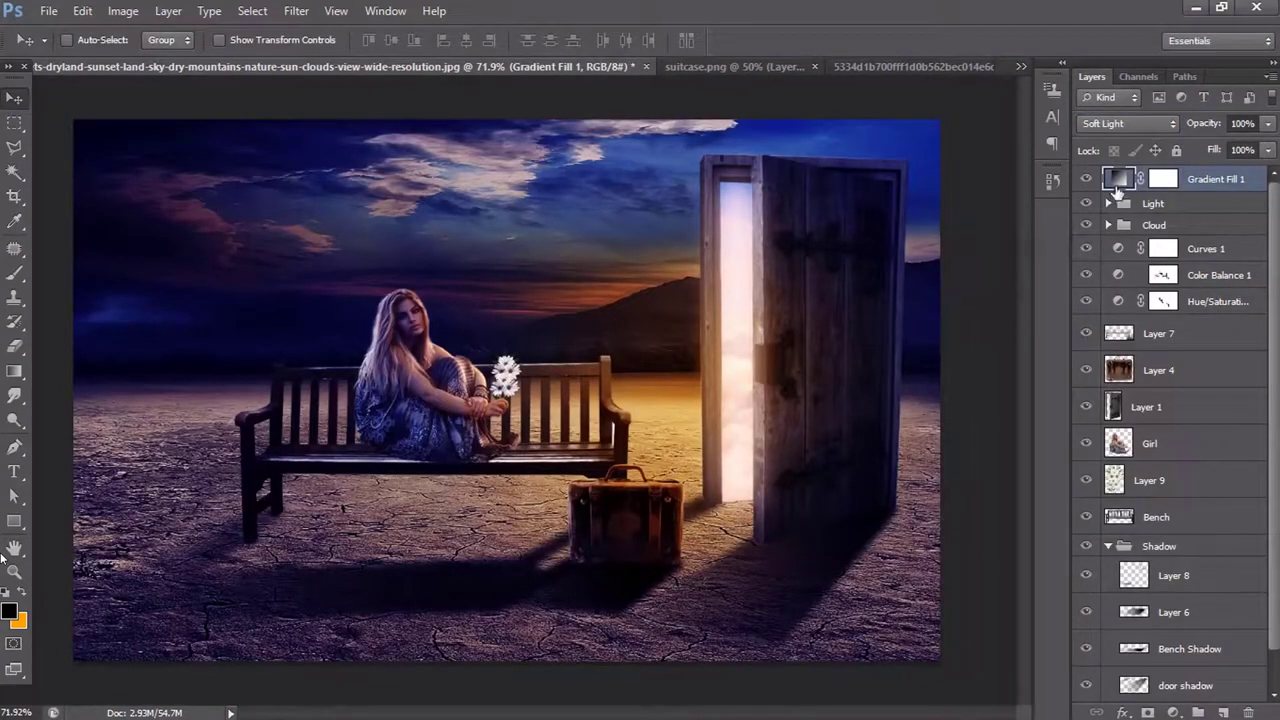
- Re-centre the glow toward the door and change the violet stop to a more magenta purple
{"action": "double_click", "coordinate": [1117, 180]}
{"action": "left_click_drag", "start_coordinate": [733, 368], "coordinate": [788, 360]}
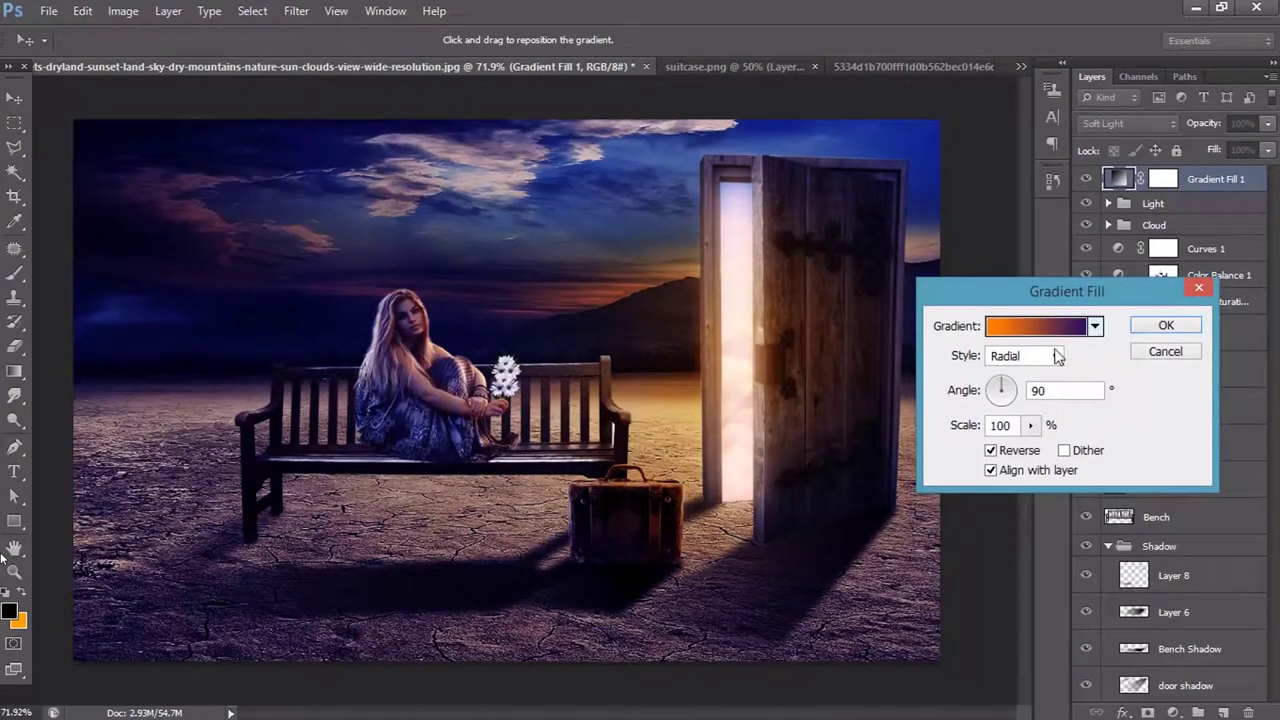
{"action": "left_click", "coordinate": [1024, 328]}
{"action": "double_click", "coordinate": [781, 445]}
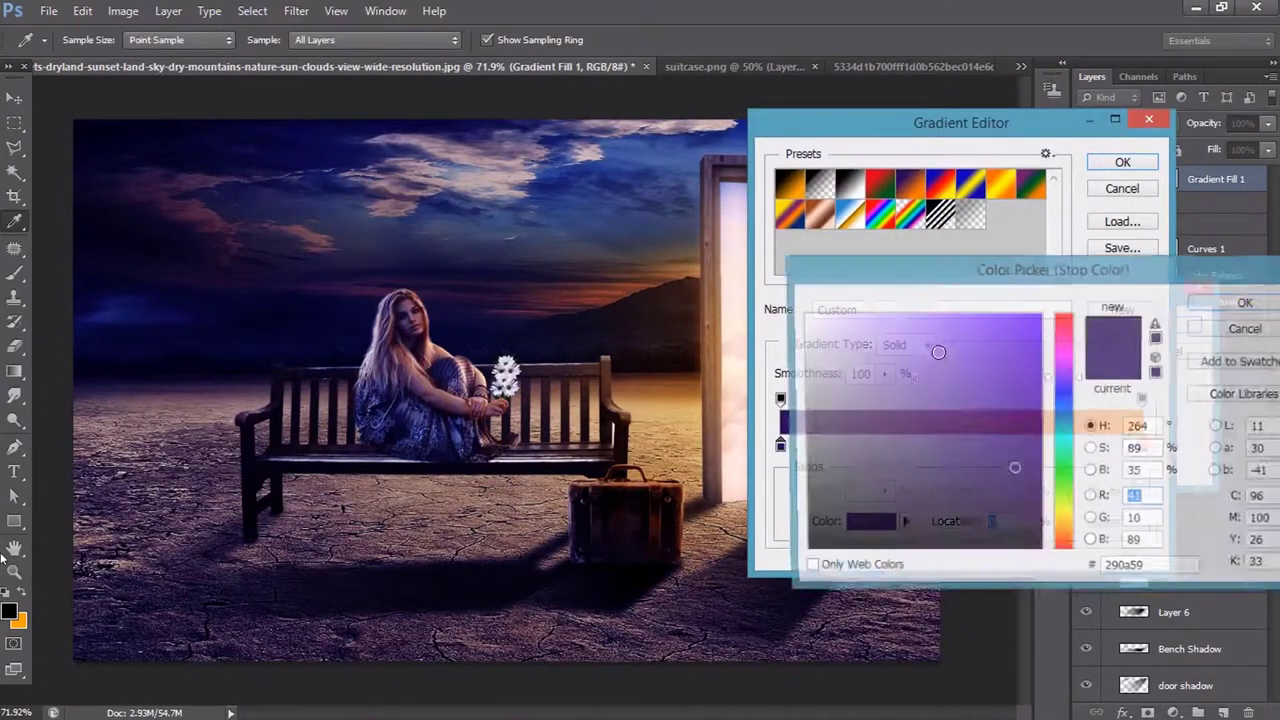
{"action": "left_click", "coordinate": [1060, 358]}
{"action": "left_click", "coordinate": [1240, 302]}
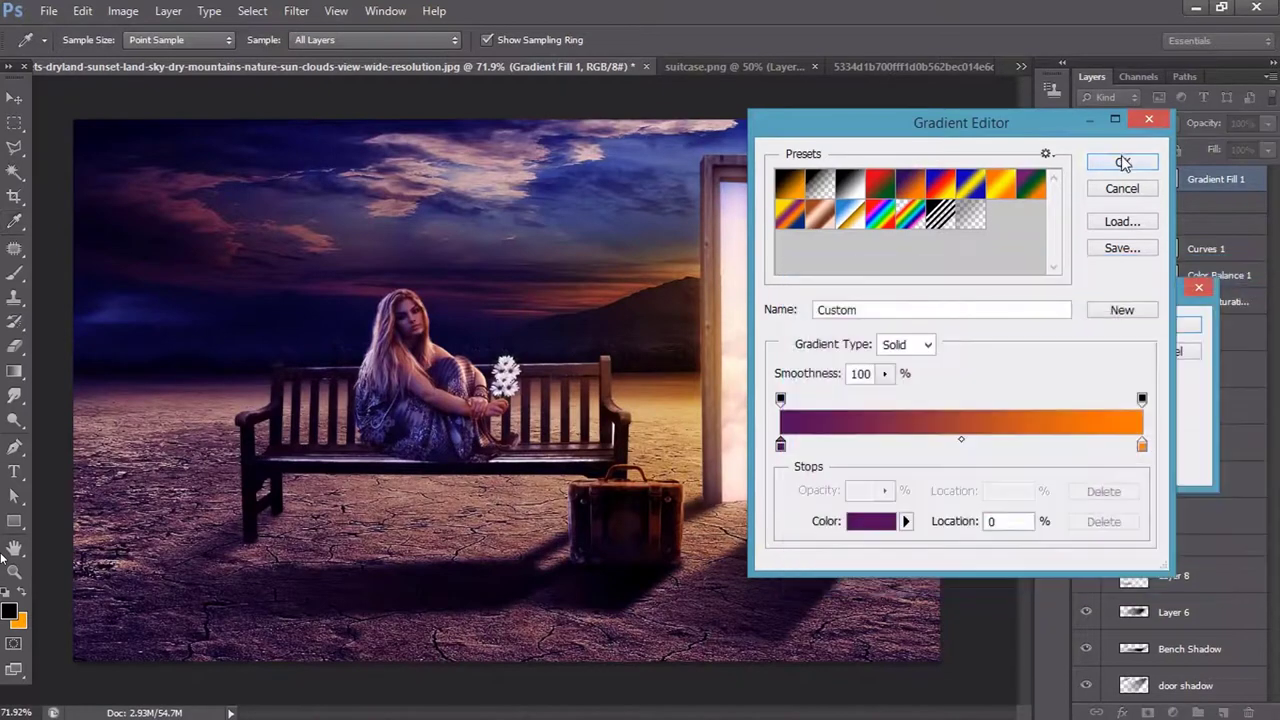
{"action": "left_click", "coordinate": [1123, 162]}
{"action": "left_click", "coordinate": [1166, 328]}
- Lower the Gradient Fill 1 layer's opacity to 42%
{"action": "left_click", "coordinate": [1267, 124]}
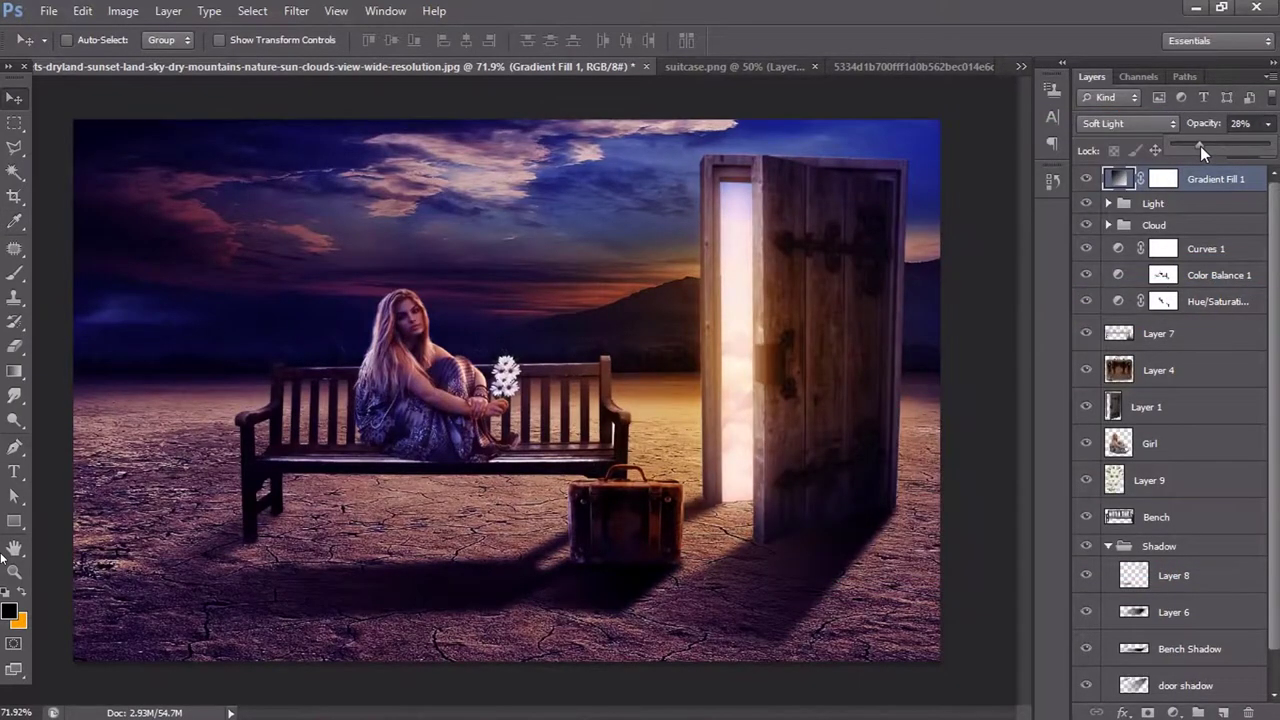
{"action": "left_click_drag", "start_coordinate": [1200, 146], "coordinate": [1215, 145]}
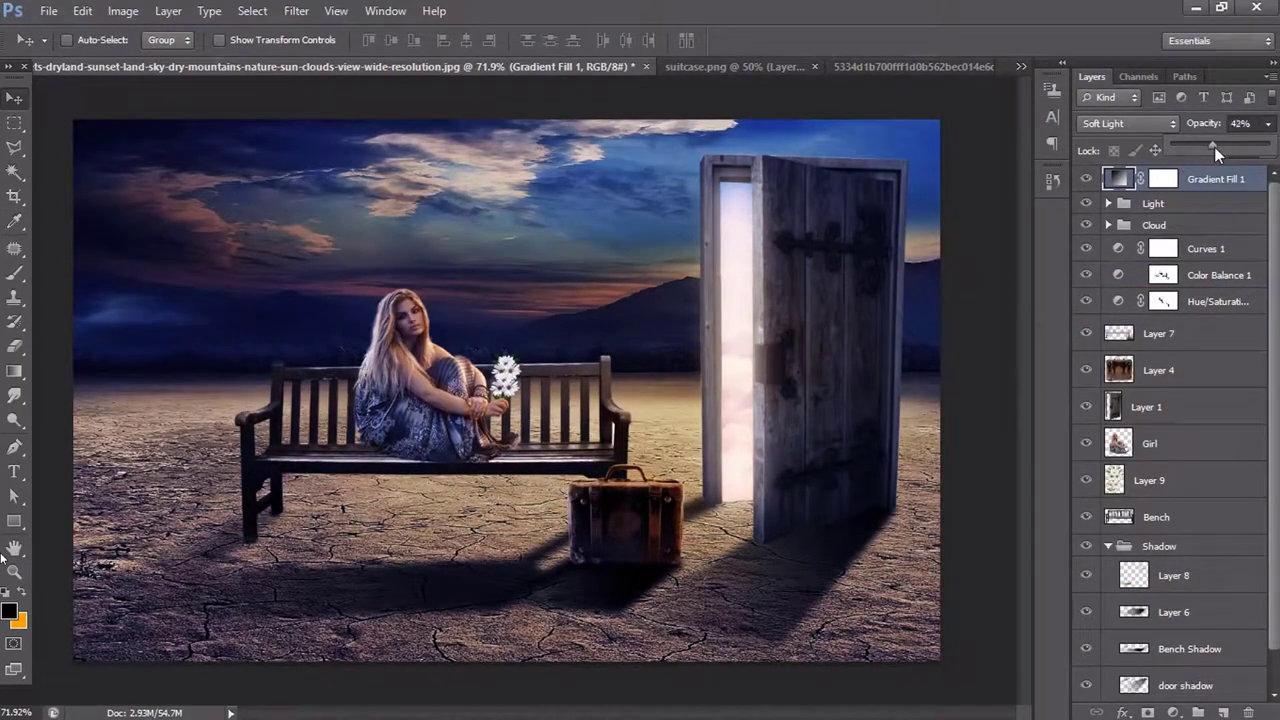
{"action": "left_click", "coordinate": [742, 410]}
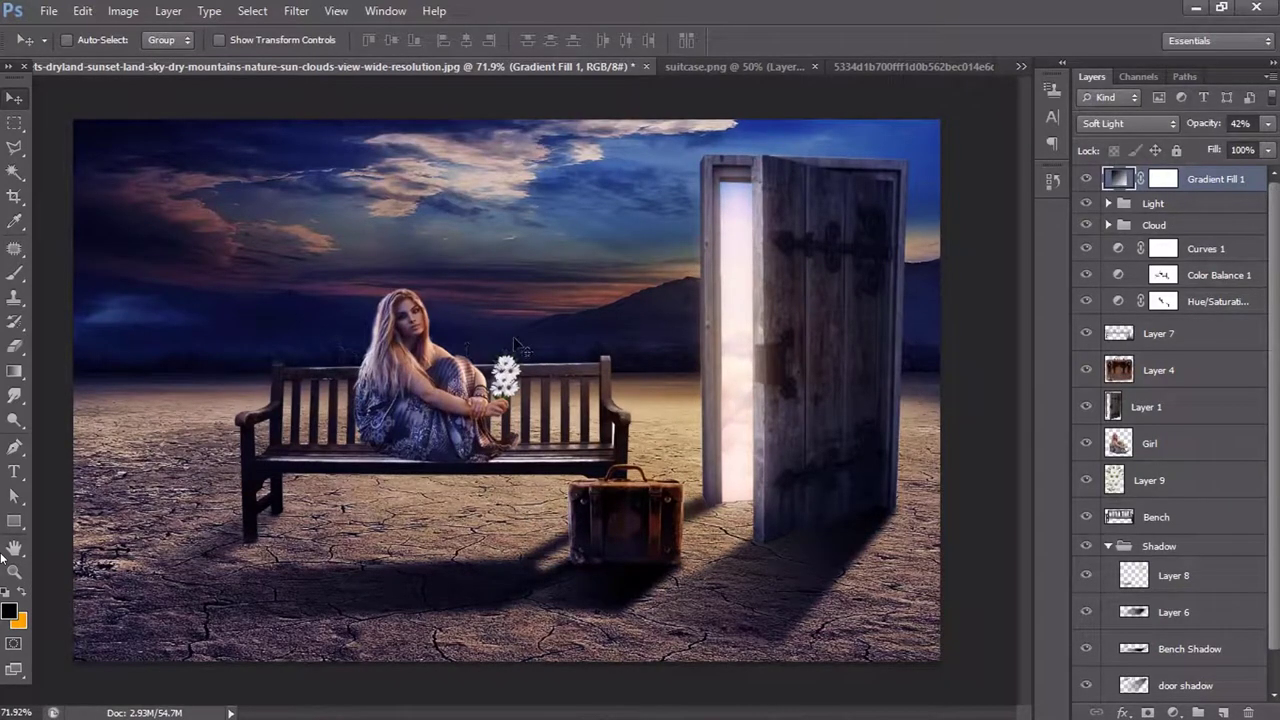
- Open the _tree image and drag it into the desert composition
{"action": "left_click", "coordinate": [52, 12]}
{"action": "left_click", "coordinate": [80, 46]}
{"action": "left_click", "coordinate": [627, 470]}
{"action": "double_click", "coordinate": [627, 190]}
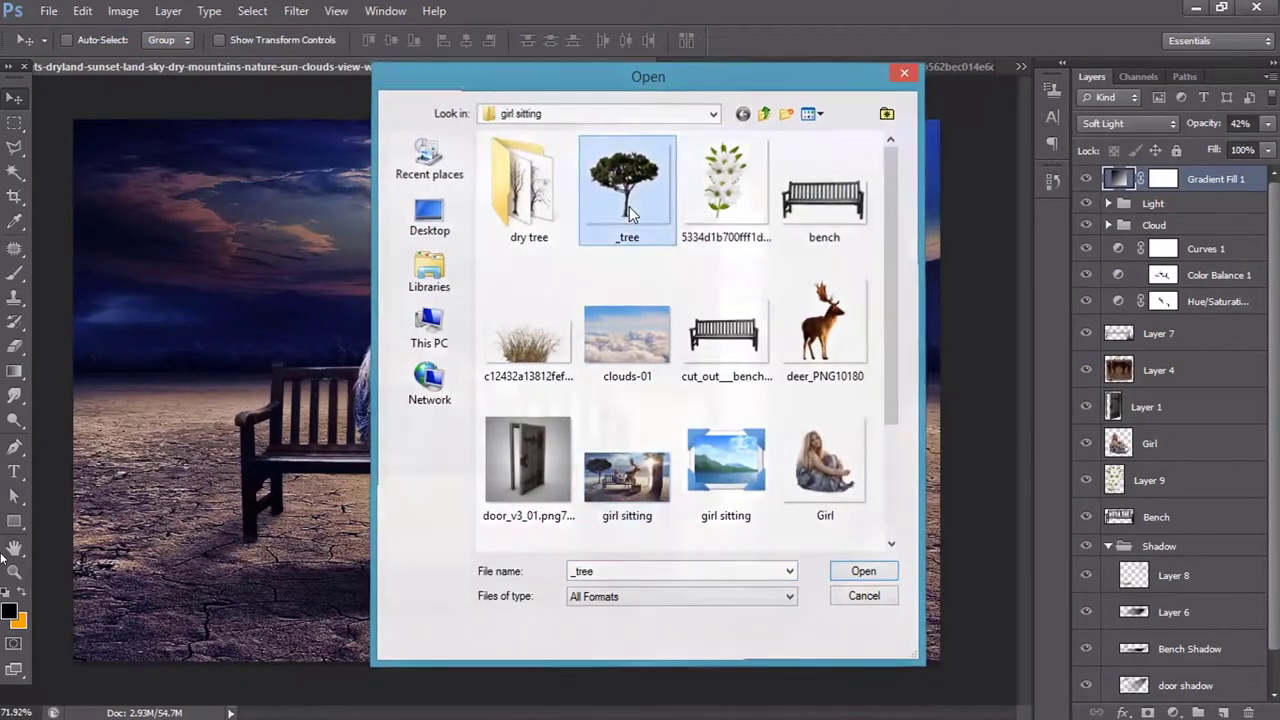
{"action": "left_click_drag", "start_coordinate": [570, 245], "coordinate": [237, 372]}
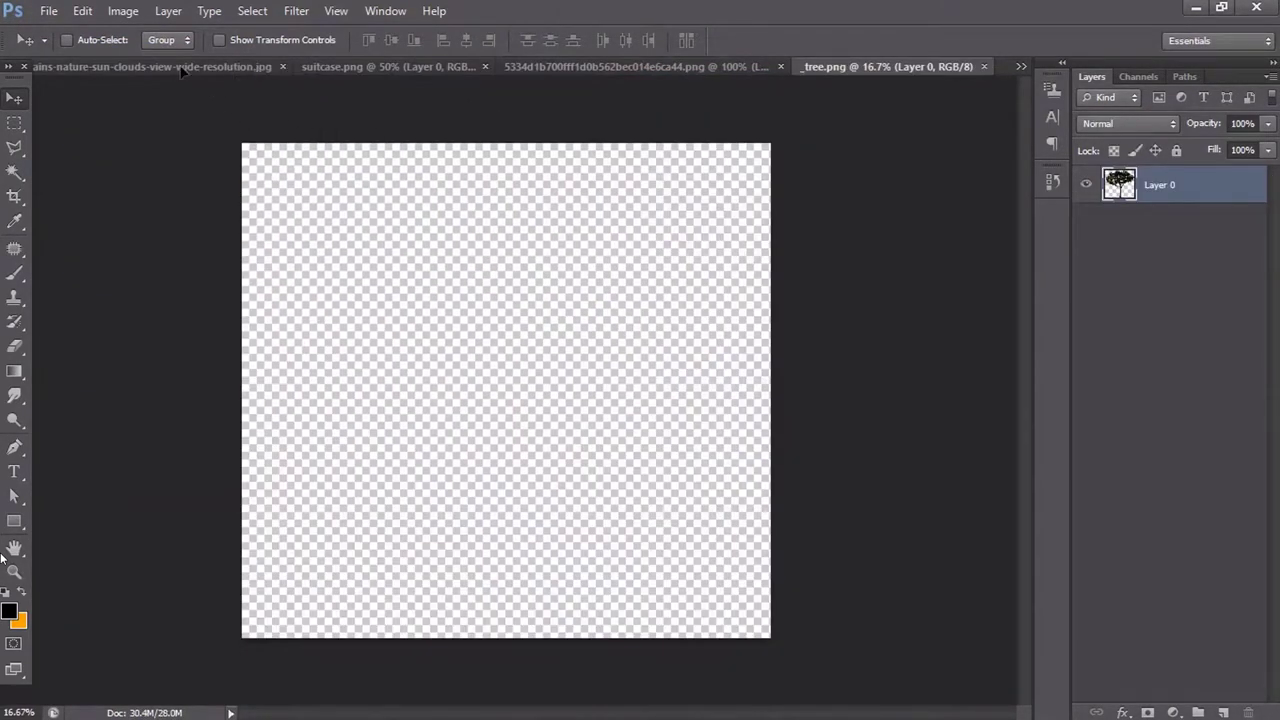
{"action": "scroll", "coordinate": [502, 347], "scroll_direction": "down", "scroll_amount": 5}
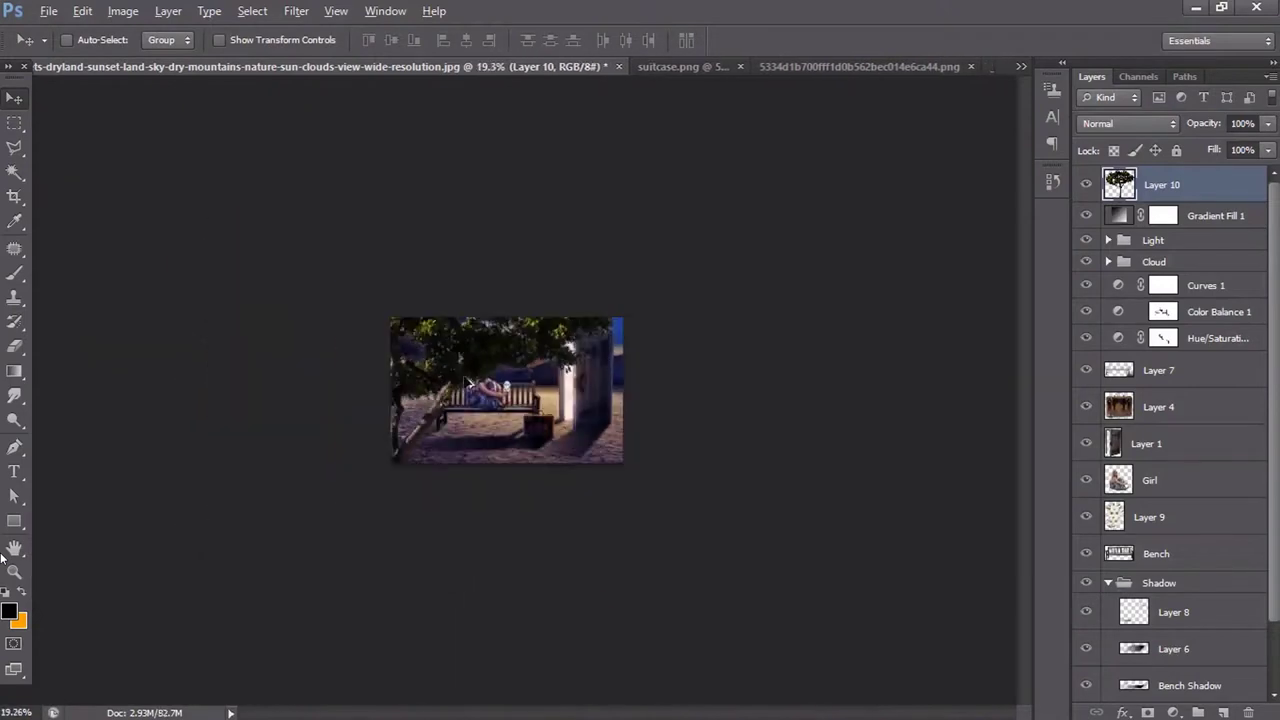
- Scale the tree to about 18% and place it on the horizon left of the bench
{"action": "key", "text": "ctrl+t"}
{"action": "mouse_move", "coordinate": [117, 160]}
{"action": "left_mouse_down"}
{"action": "mouse_move", "coordinate": [325, 356]}
{"action": "mouse_move", "coordinate": [213, 281]}
{"action": "mouse_move", "coordinate": [232, 289]}
{"action": "left_mouse_up"}
{"action": "scroll", "coordinate": [309, 290], "scroll_direction": "up", "scroll_amount": 3}
{"action": "double_click", "coordinate": [298, 323]}
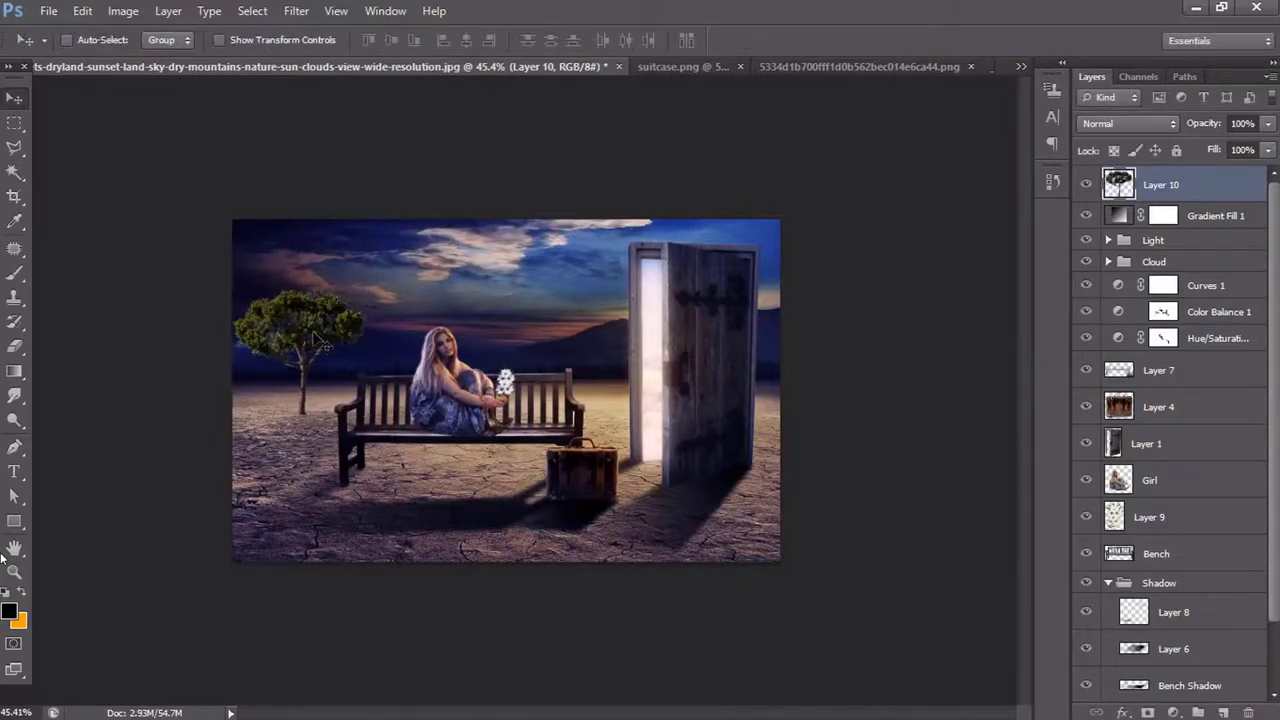
{"action": "scroll", "coordinate": [210, 318], "scroll_direction": "up", "scroll_amount": 2}
{"action": "left_click_drag", "start_coordinate": [210, 318], "coordinate": [218, 318]}
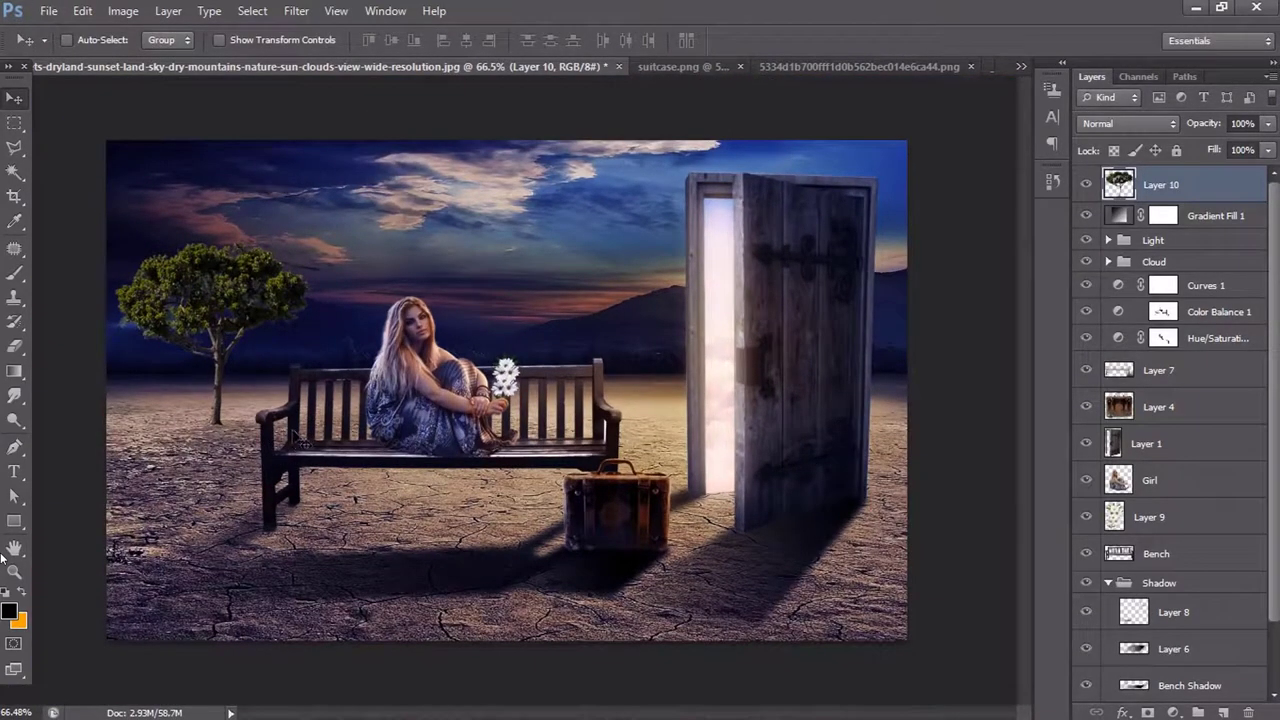
- On a new layer above Layer 8 in the Shadow group, make a feathered polygonal shadow selection and gradient-fill it
{"action": "left_click", "coordinate": [14, 147]}
{"action": "scroll", "coordinate": [1180, 450], "scroll_direction": "down", "scroll_amount": 3}
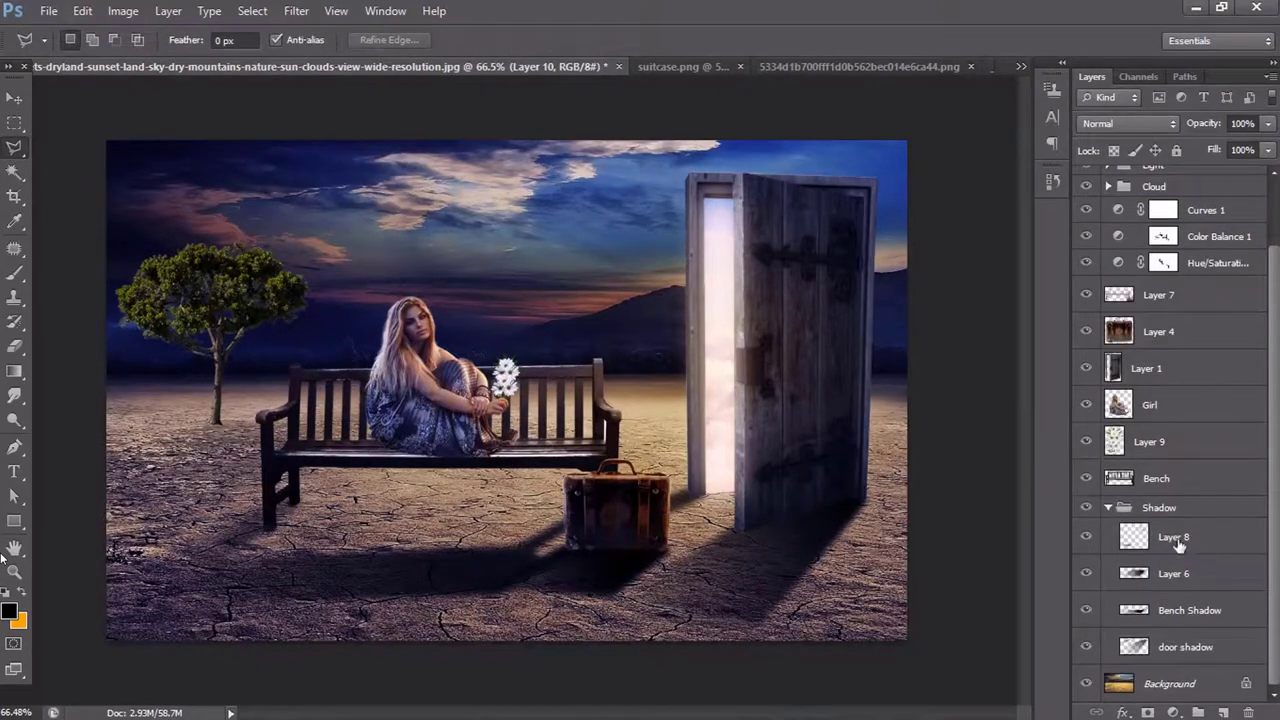
{"action": "left_click", "coordinate": [1180, 536]}
{"action": "left_click", "coordinate": [1224, 712]}
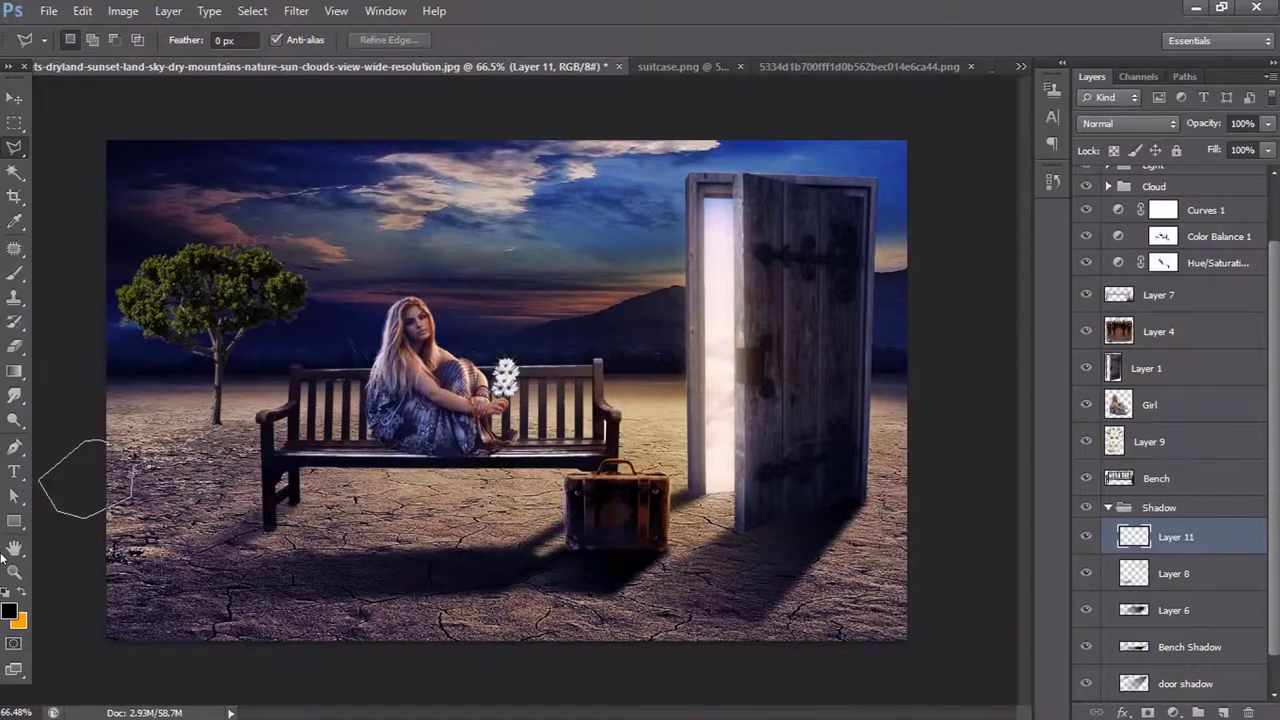
{"action": "left_click", "coordinate": [222, 430]}
{"action": "key", "text": "shift+F6"}
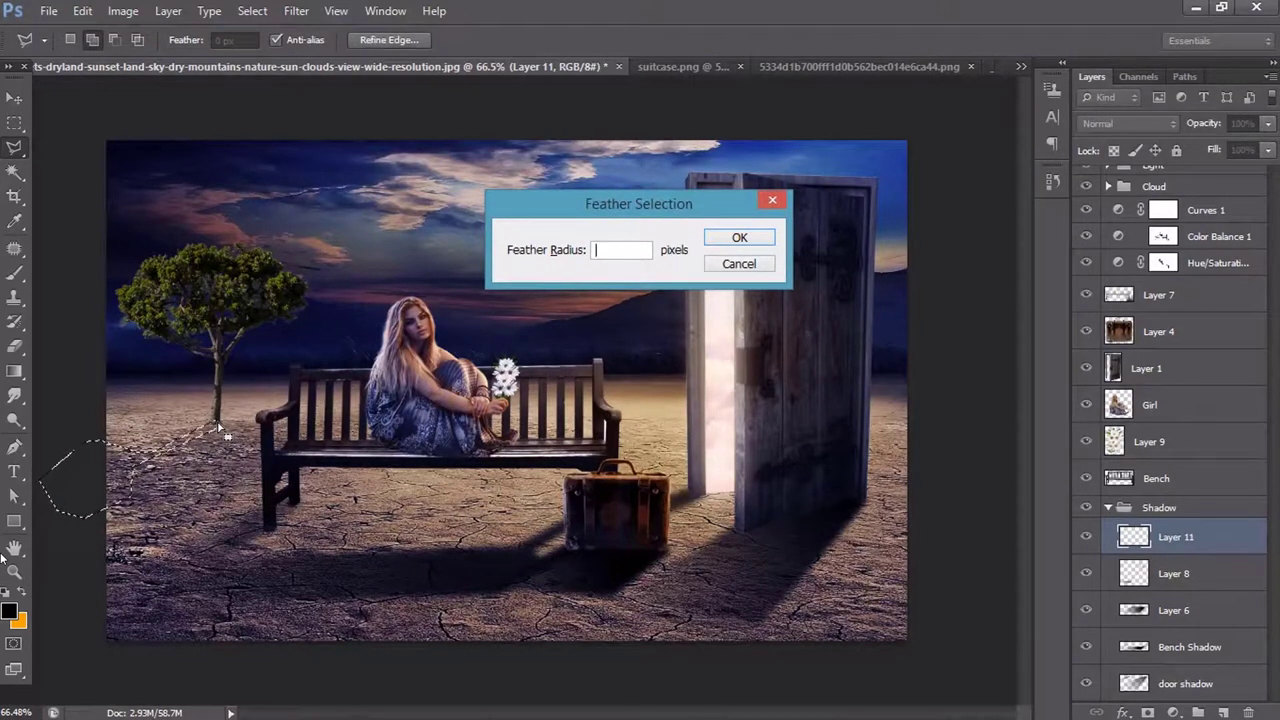
{"action": "key", "text": "Return"}
{"action": "left_click", "coordinate": [16, 372]}
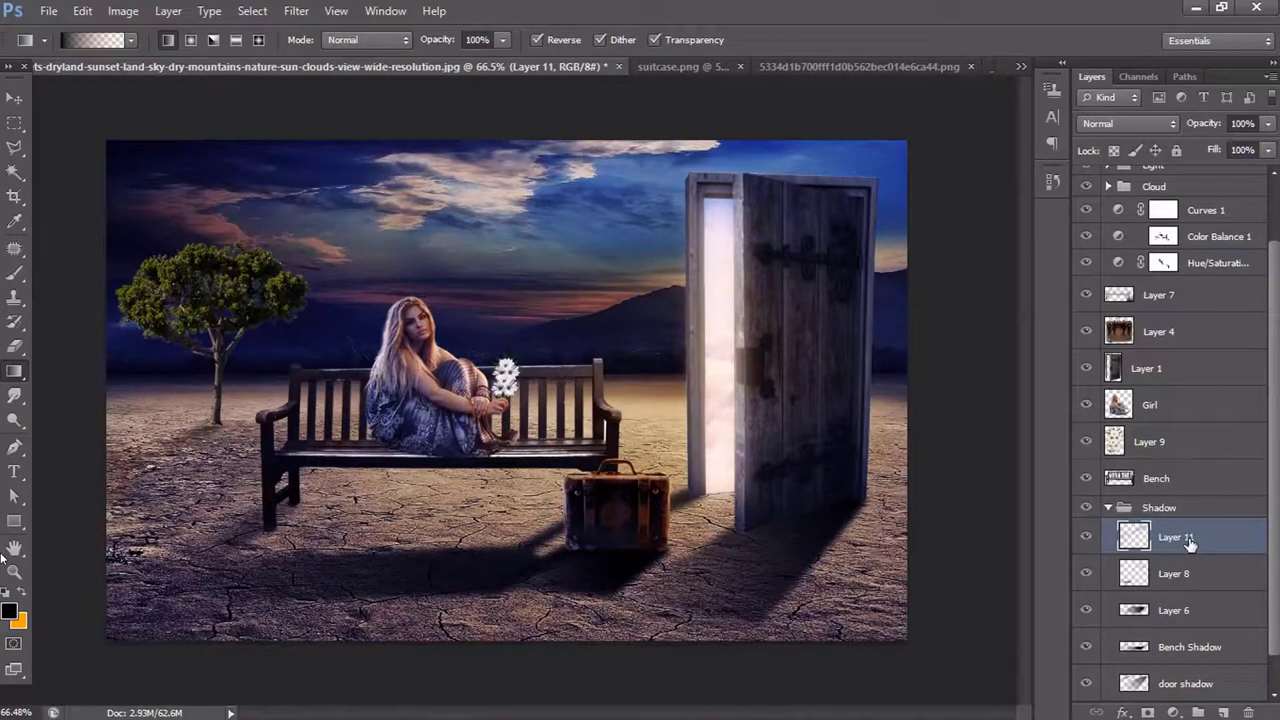
- Move the tree layer (Layer 10) below the Hue/Saturation adjustment
{"action": "left_click", "coordinate": [14, 98]}
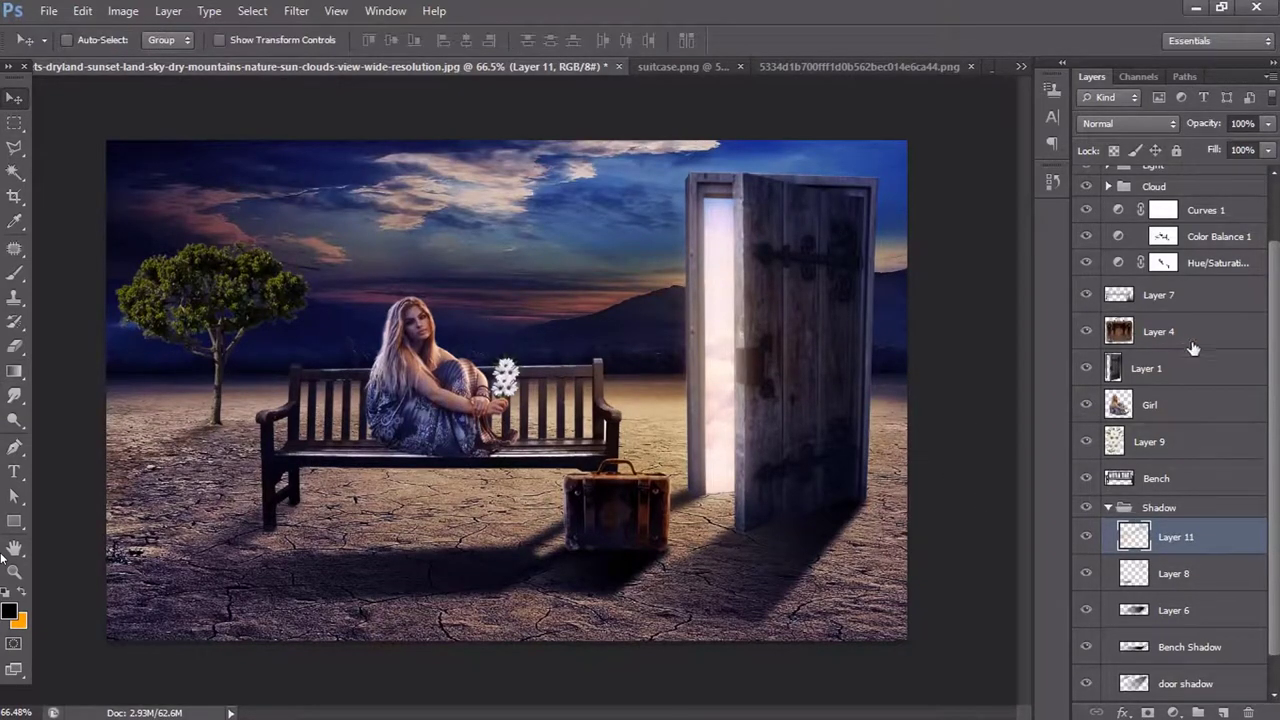
{"action": "scroll", "coordinate": [1193, 347], "scroll_direction": "up", "scroll_amount": 2}
{"action": "left_click_drag", "start_coordinate": [1160, 184], "coordinate": [1190, 366]}
- Paint black over the tree's selection on the Color Balance 1 and Hue/Saturation 1 masks
{"action": "right_click", "coordinate": [1119, 333]}
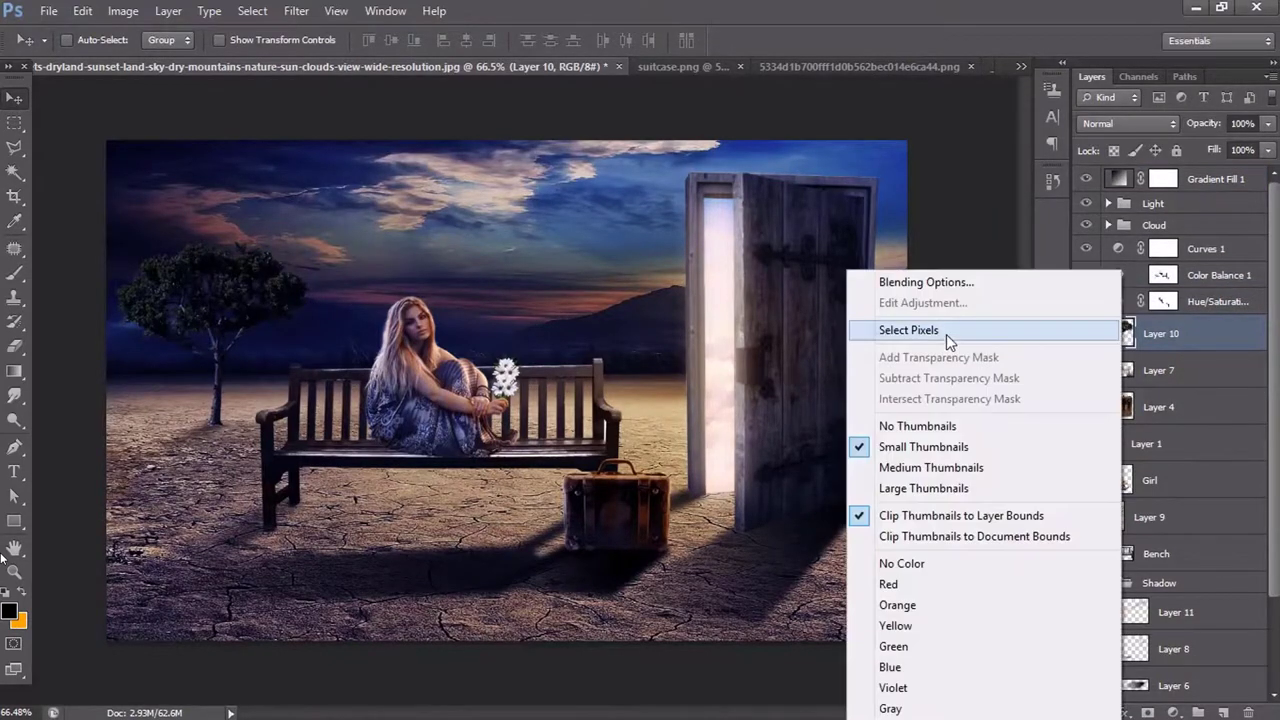
{"action": "left_click", "coordinate": [909, 337]}
{"action": "left_click", "coordinate": [1162, 274]}
{"action": "key", "text": "b"}
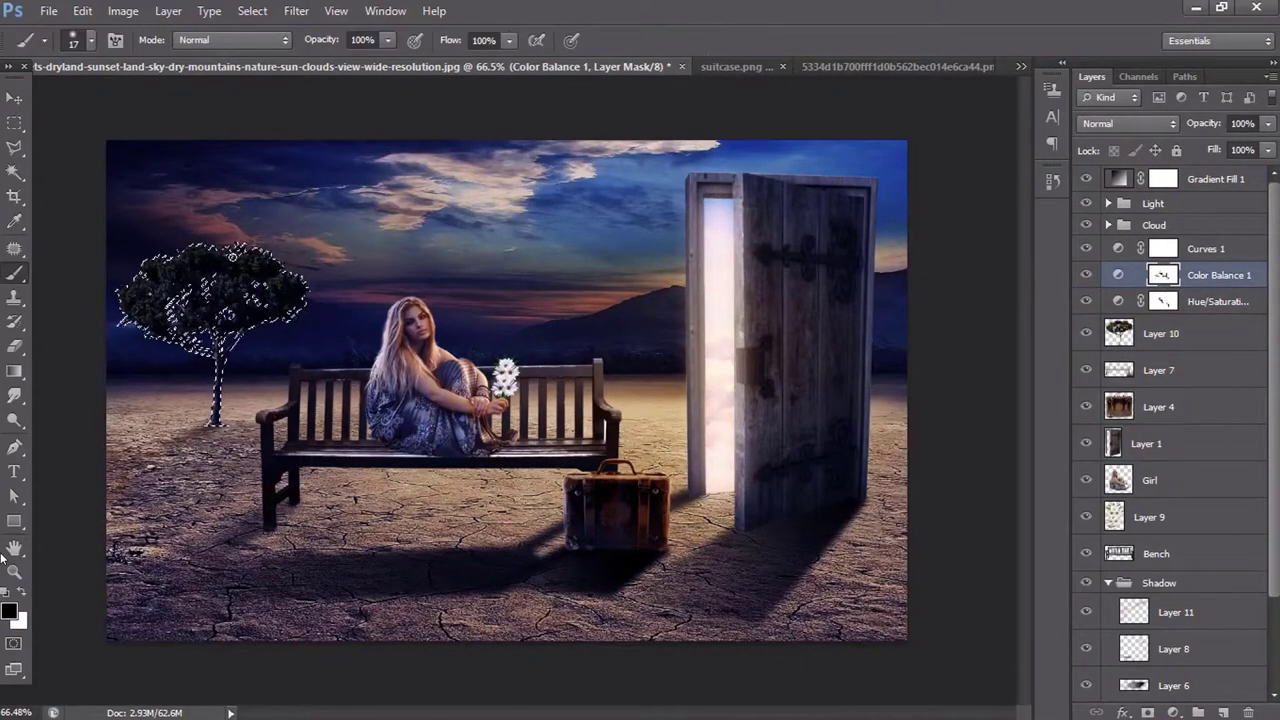
{"action": "right_click", "coordinate": [229, 229]}
{"action": "key", "text": "Return"}
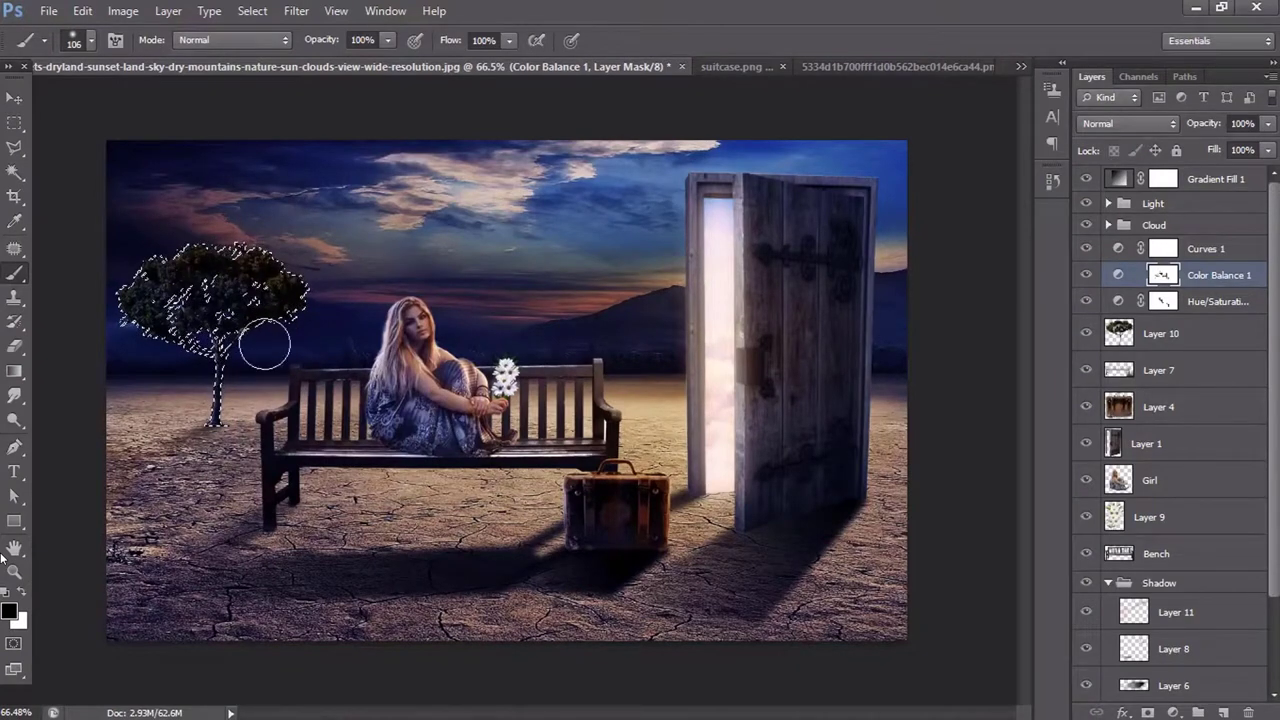
{"action": "key", "text": "alt+bracketleft"}
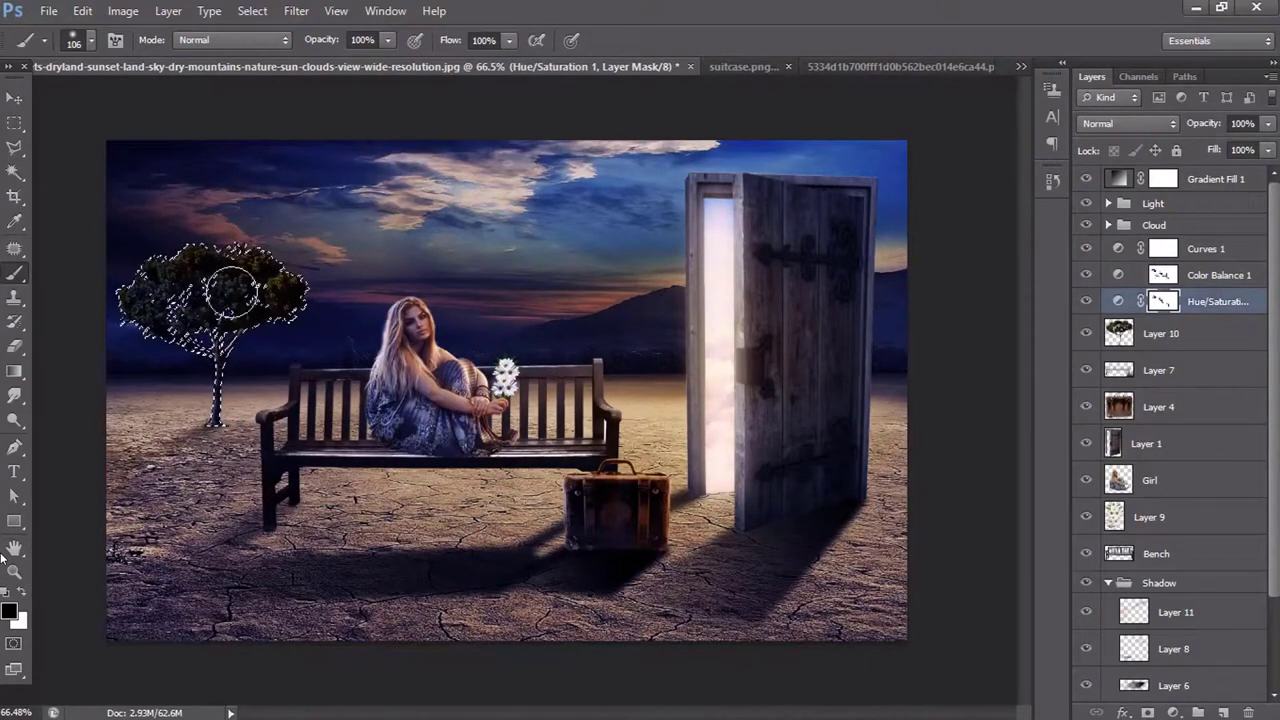
{"action": "key", "text": "ctrl+d"}
{"action": "left_click", "coordinate": [14, 100]}
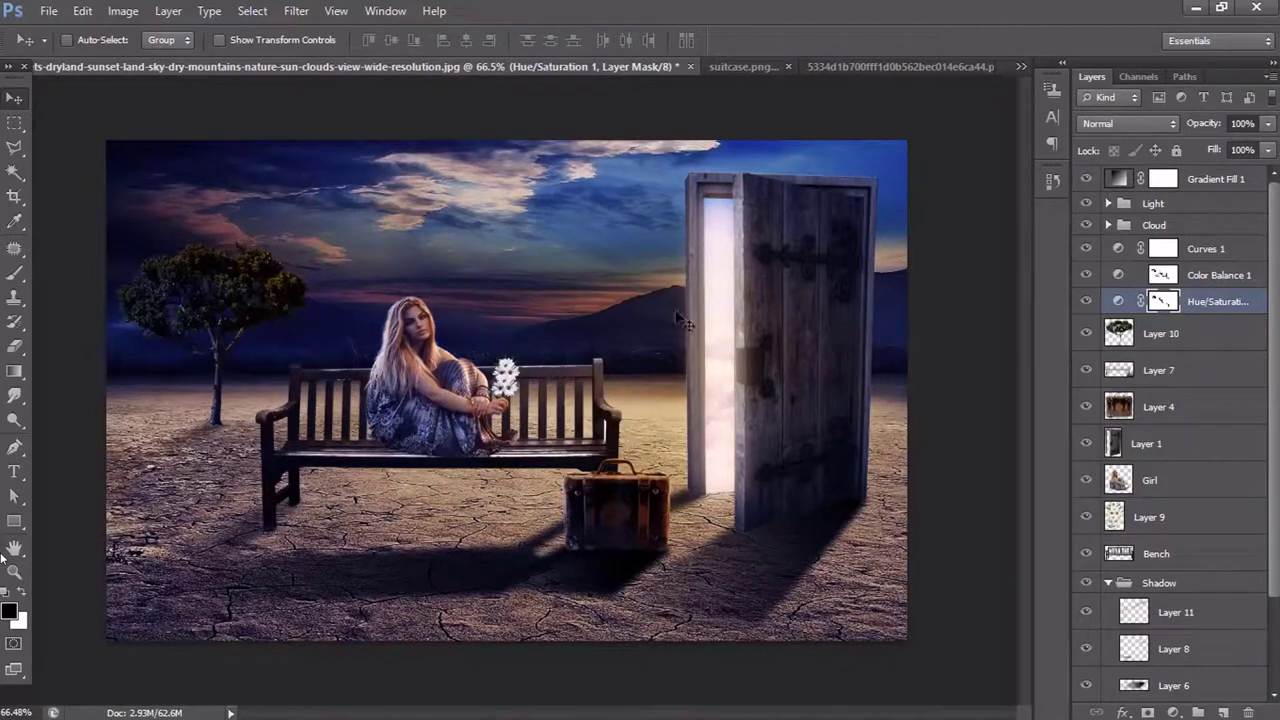
{"action": "left_click", "coordinate": [1204, 182]}
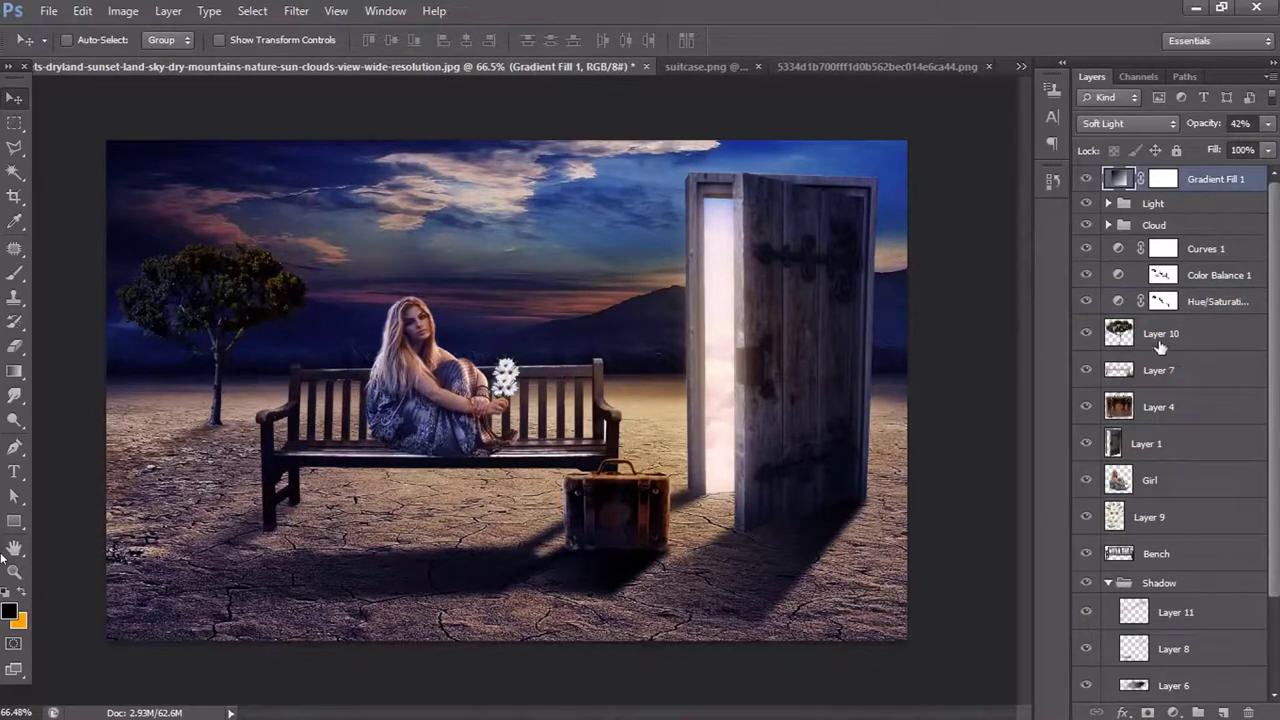
- Bring deer_PNG10180.png into the composition and move its layer below the Bench
{"action": "left_click", "coordinate": [48, 11]}
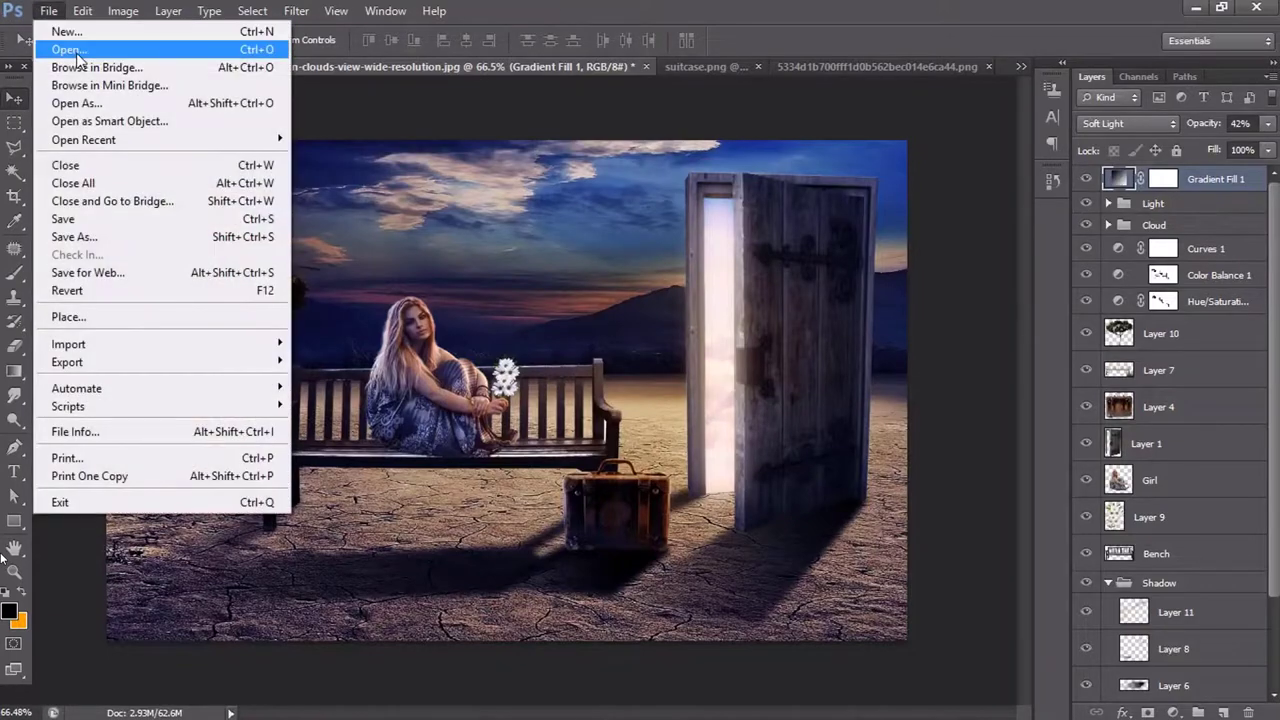
{"action": "left_click", "coordinate": [60, 48]}
{"action": "double_click", "coordinate": [946, 400]}
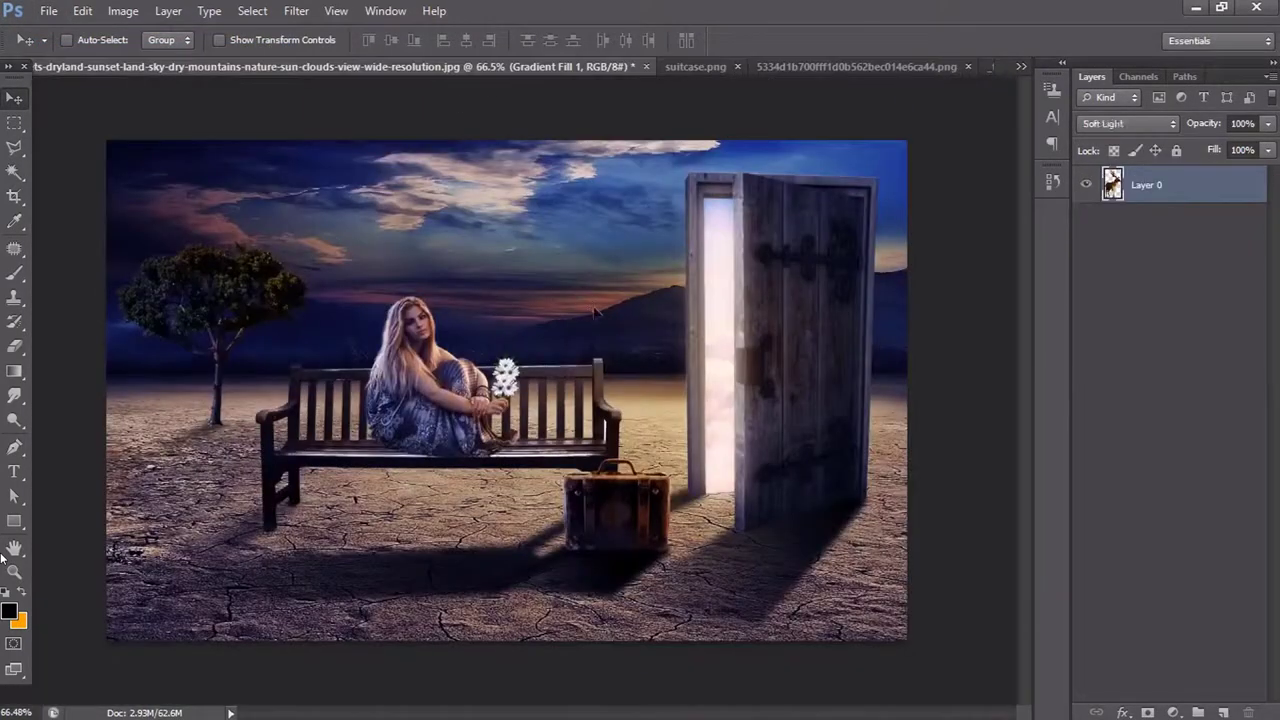
{"action": "left_click_drag", "start_coordinate": [545, 228], "coordinate": [620, 200]}
{"action": "left_click_drag", "start_coordinate": [1186, 185], "coordinate": [1186, 600]}
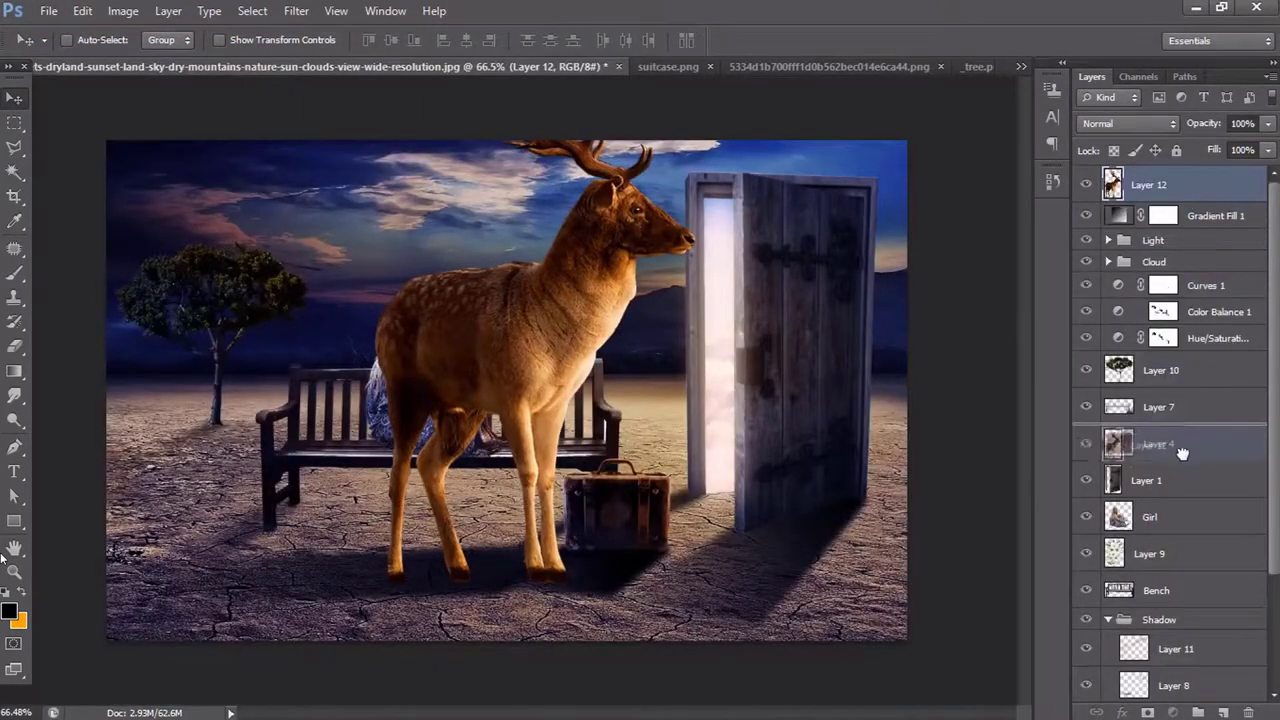
- Scale the deer down (about 57%, then 93%) and place it behind the bench beside the girl
{"action": "key", "text": "ctrl+t"}
{"action": "left_click_drag", "start_coordinate": [516, 528], "coordinate": [519, 463]}
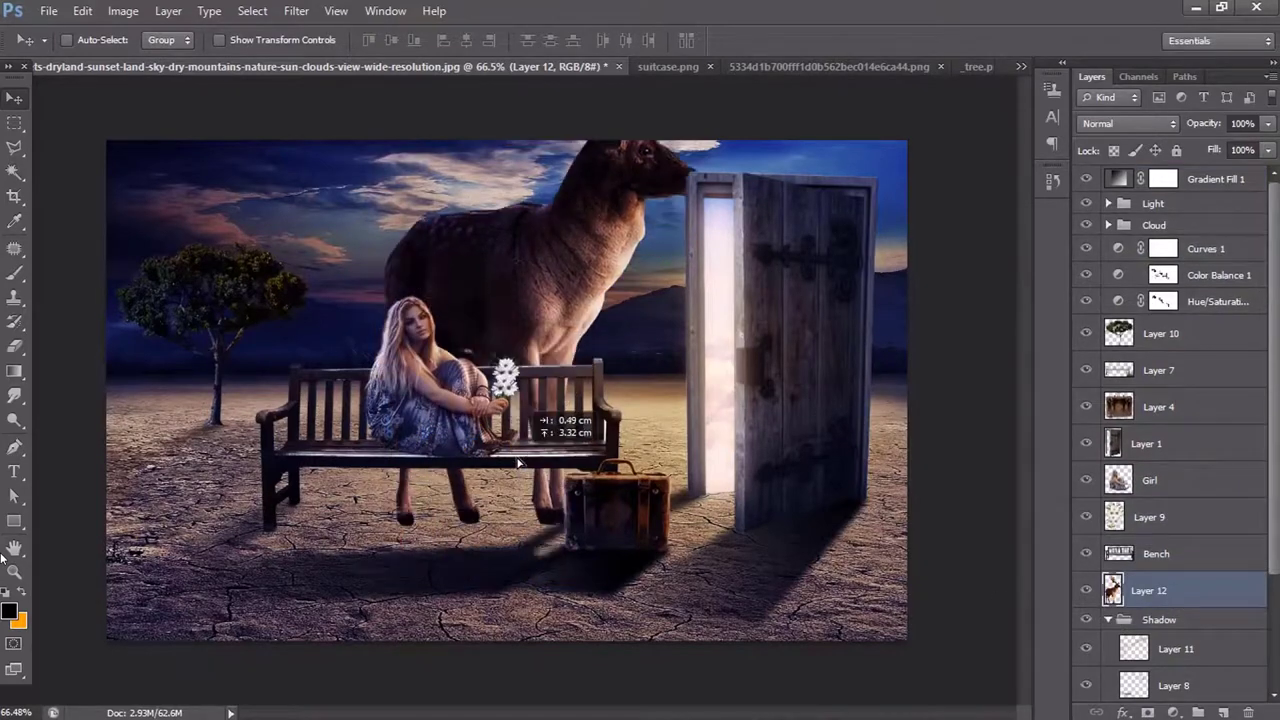
{"action": "left_click_drag", "start_coordinate": [384, 521], "coordinate": [457, 457]}
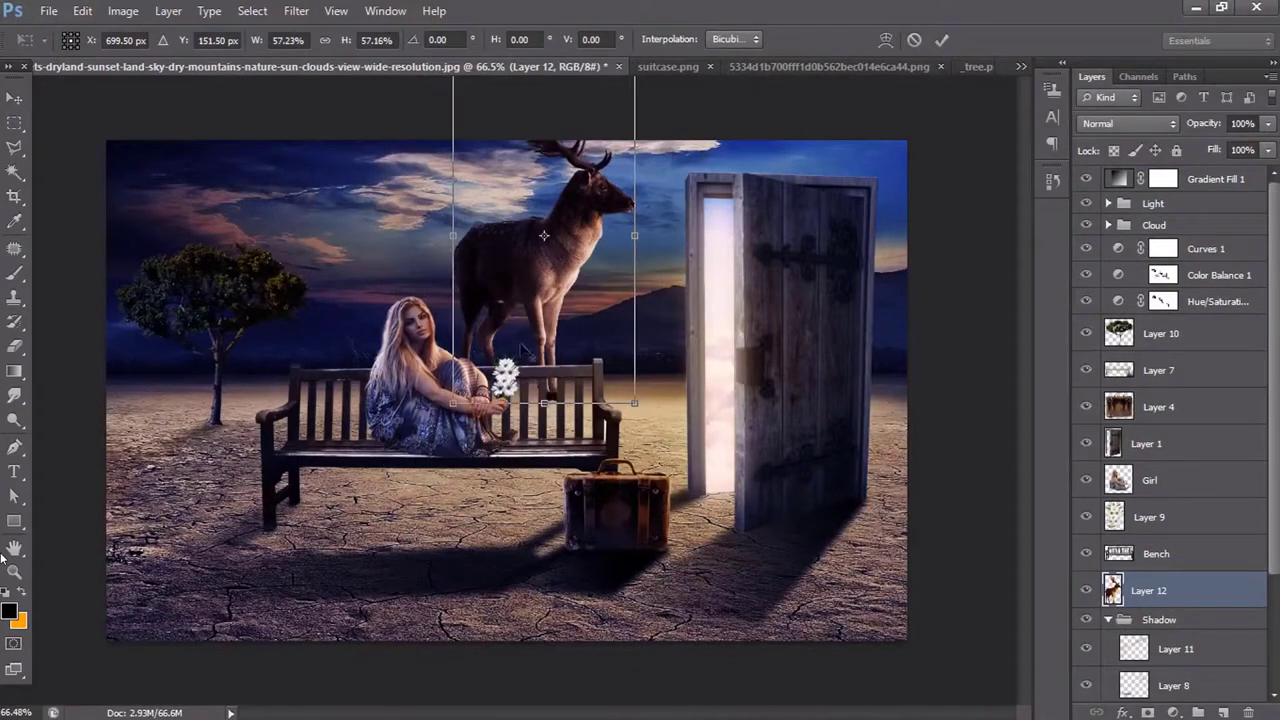
{"action": "left_click_drag", "start_coordinate": [568, 334], "coordinate": [558, 388]}
{"action": "key", "text": "Return"}
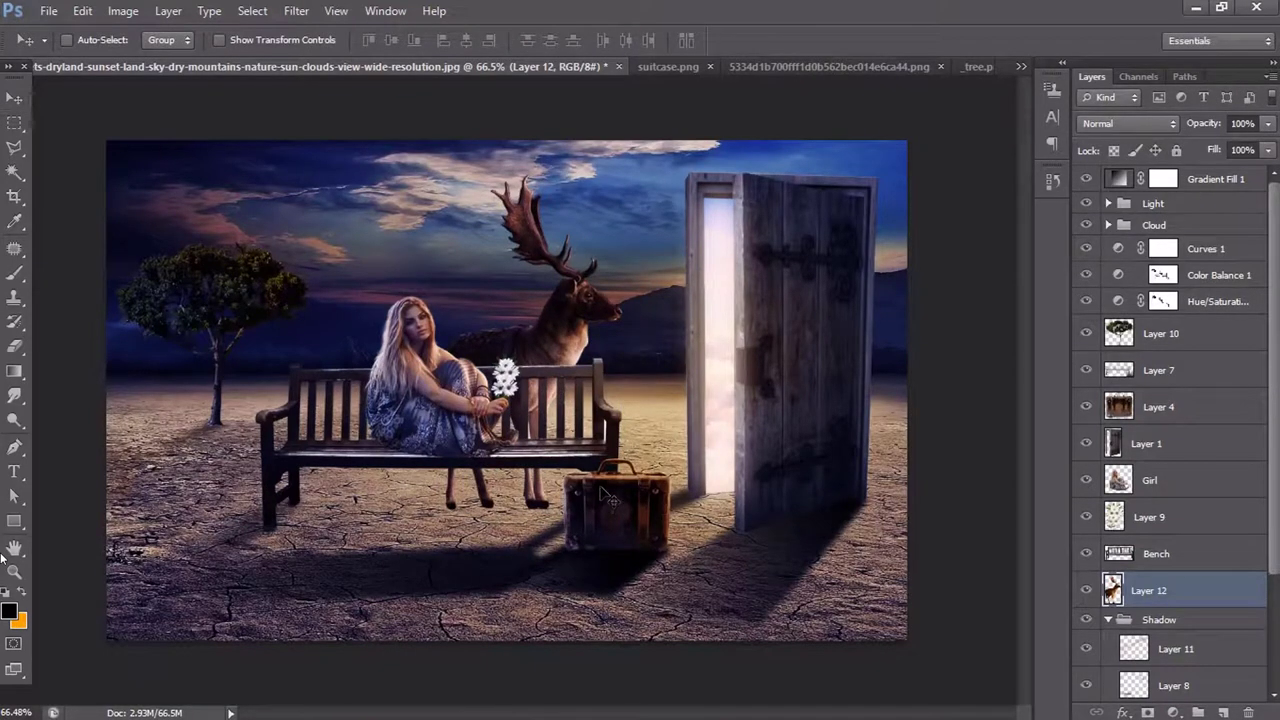
{"action": "key", "text": "ctrl+t"}
{"action": "left_click_drag", "start_coordinate": [622, 518], "coordinate": [599, 490]}
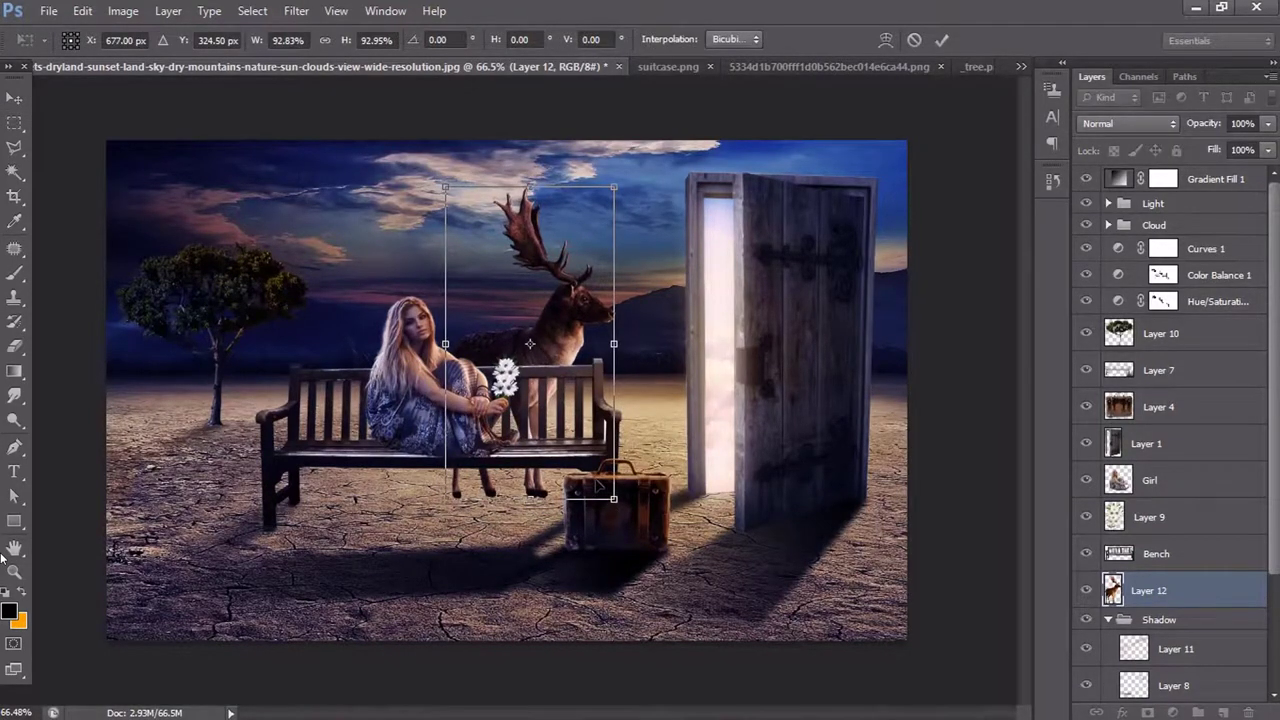
{"action": "key", "text": "Return"}
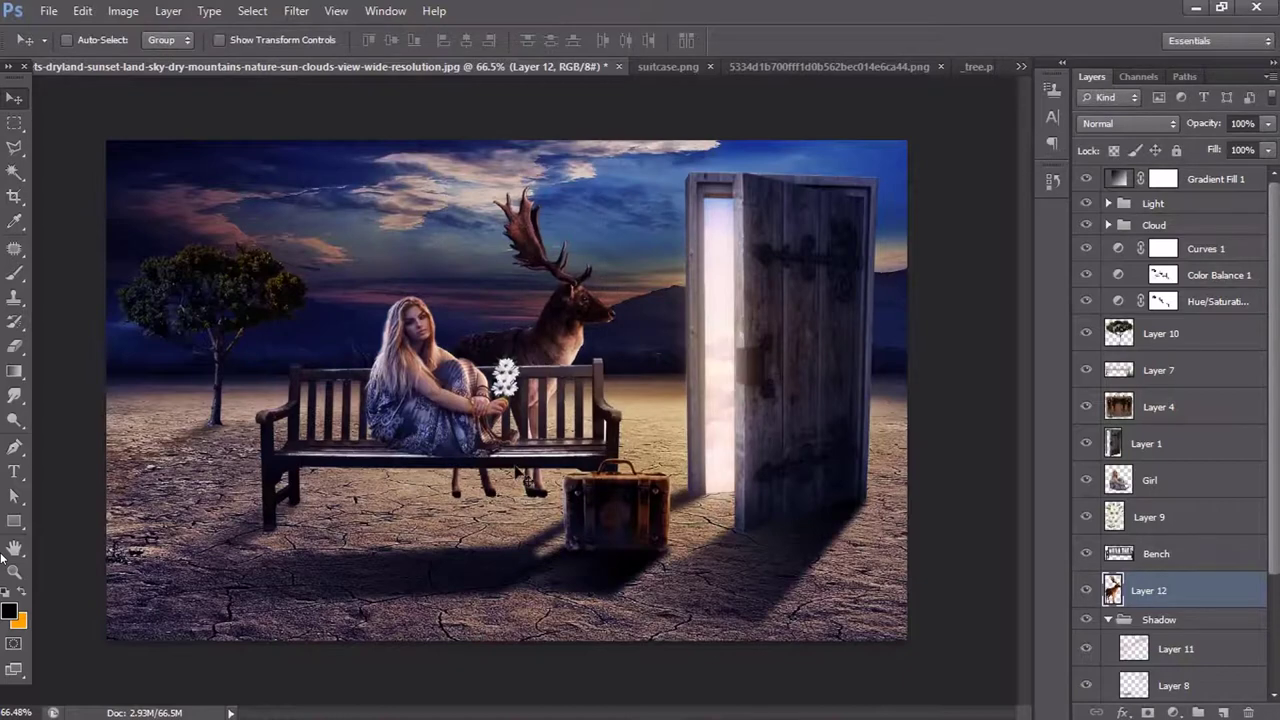
{"action": "mouse_move", "coordinate": [518, 470]}
{"action": "left_mouse_down"}
{"action": "mouse_move", "coordinate": [475, 463]}
{"action": "mouse_move", "coordinate": [488, 465]}
{"action": "left_mouse_up"}
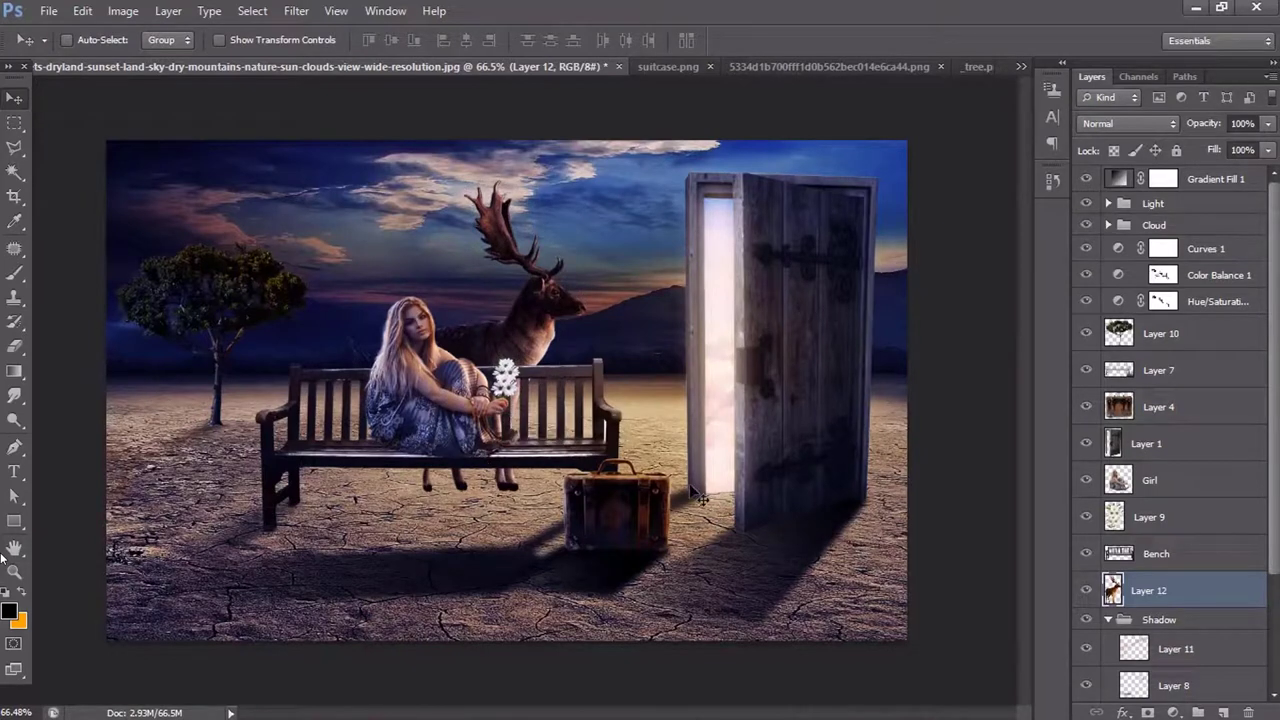
{"action": "left_click_drag", "start_coordinate": [536, 432], "coordinate": [572, 422]}
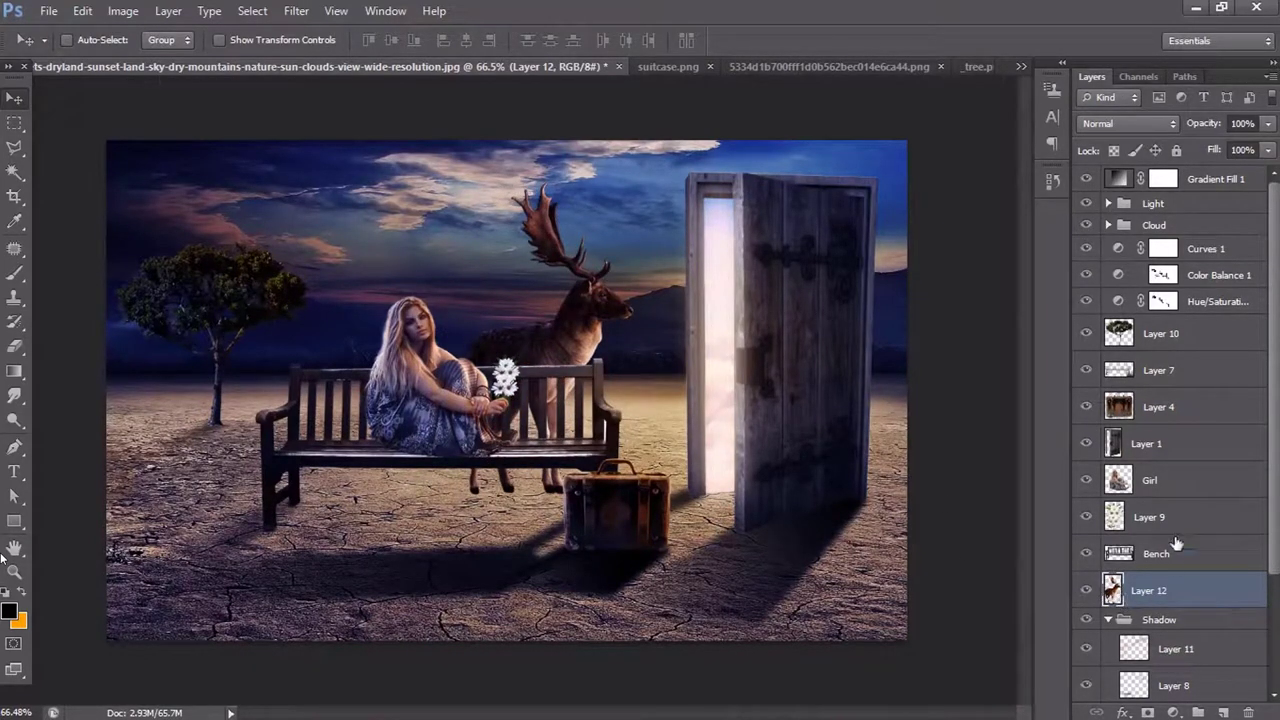
- Mask the deer out of the Color Balance 1 and Hue/Saturation 1 adjustments
{"action": "right_click", "coordinate": [1122, 595]}
{"action": "left_click", "coordinate": [1060, 194]}
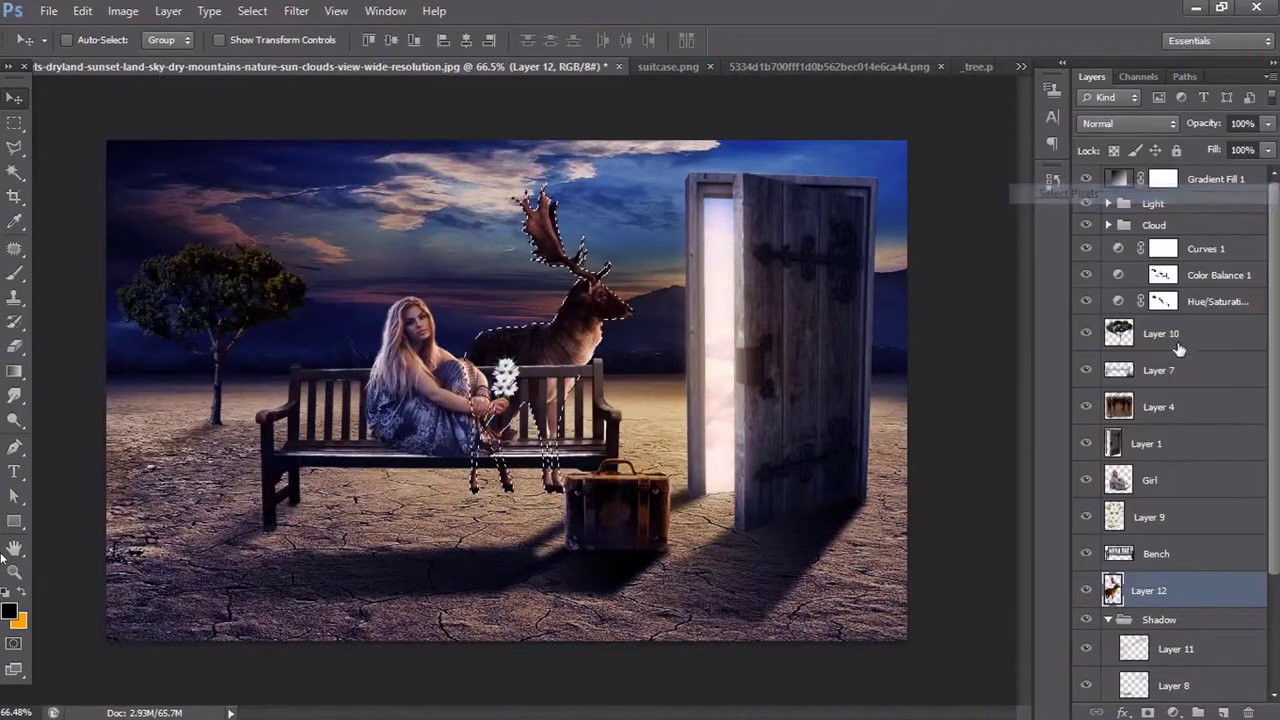
{"action": "left_click", "coordinate": [1161, 274]}
{"action": "left_click", "coordinate": [28, 270]}
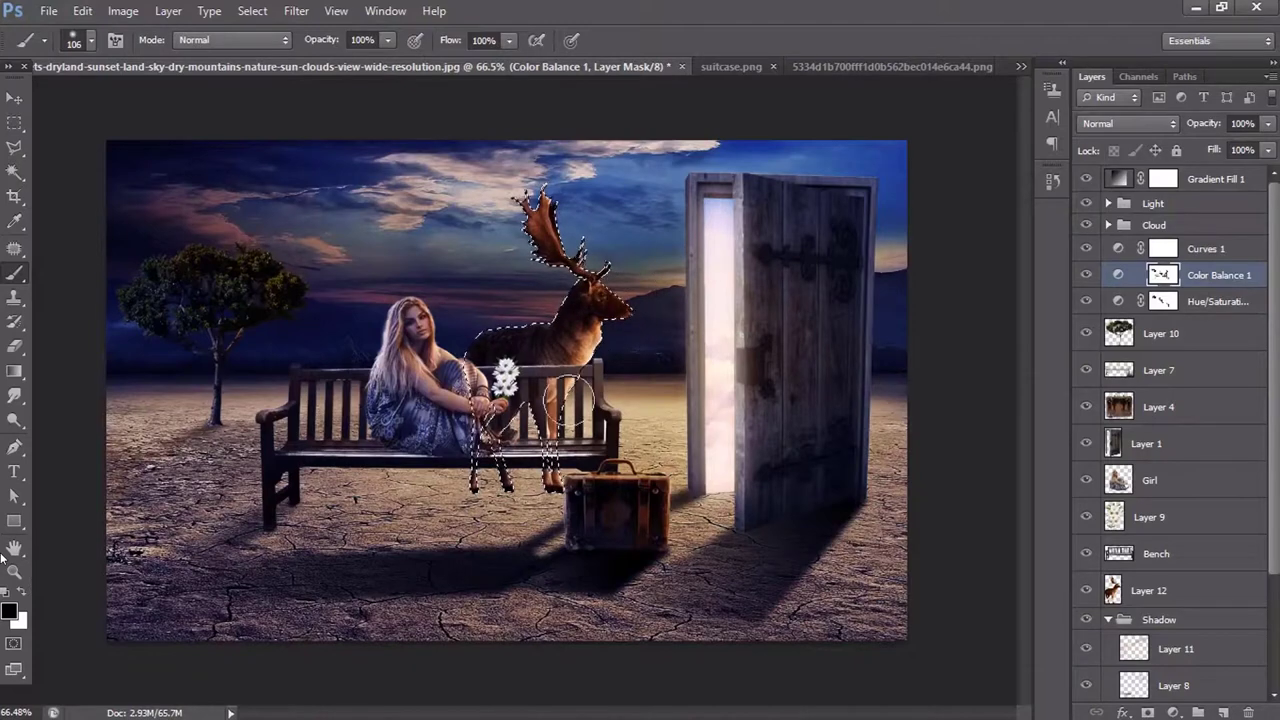
{"action": "key", "text": "alt+bracketleft"}
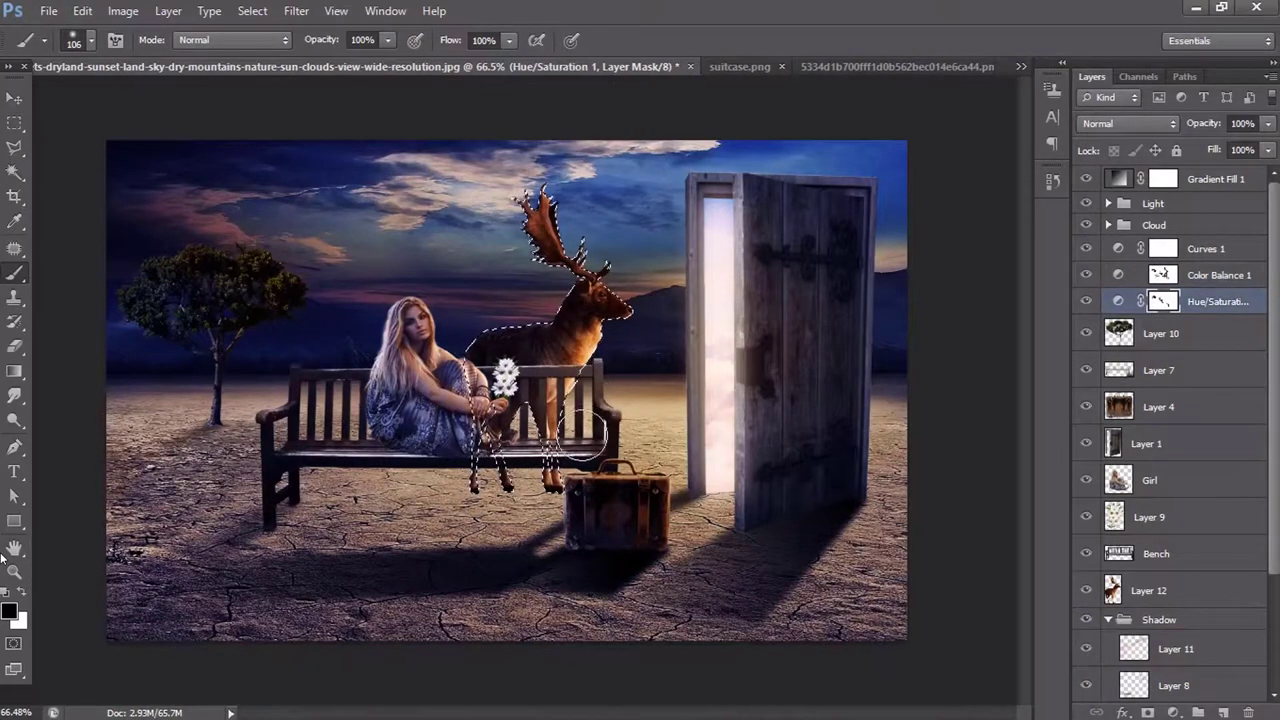
{"action": "key", "text": "ctrl+d"}
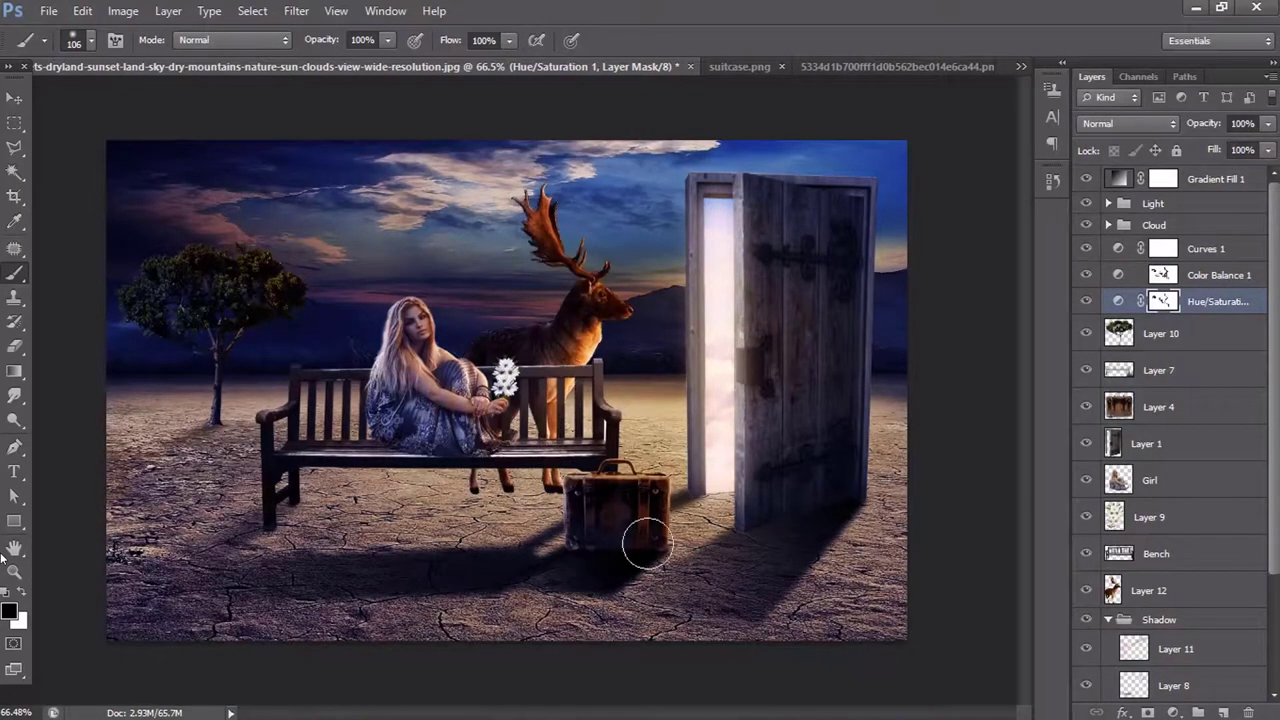
{"action": "left_click", "coordinate": [14, 97]}
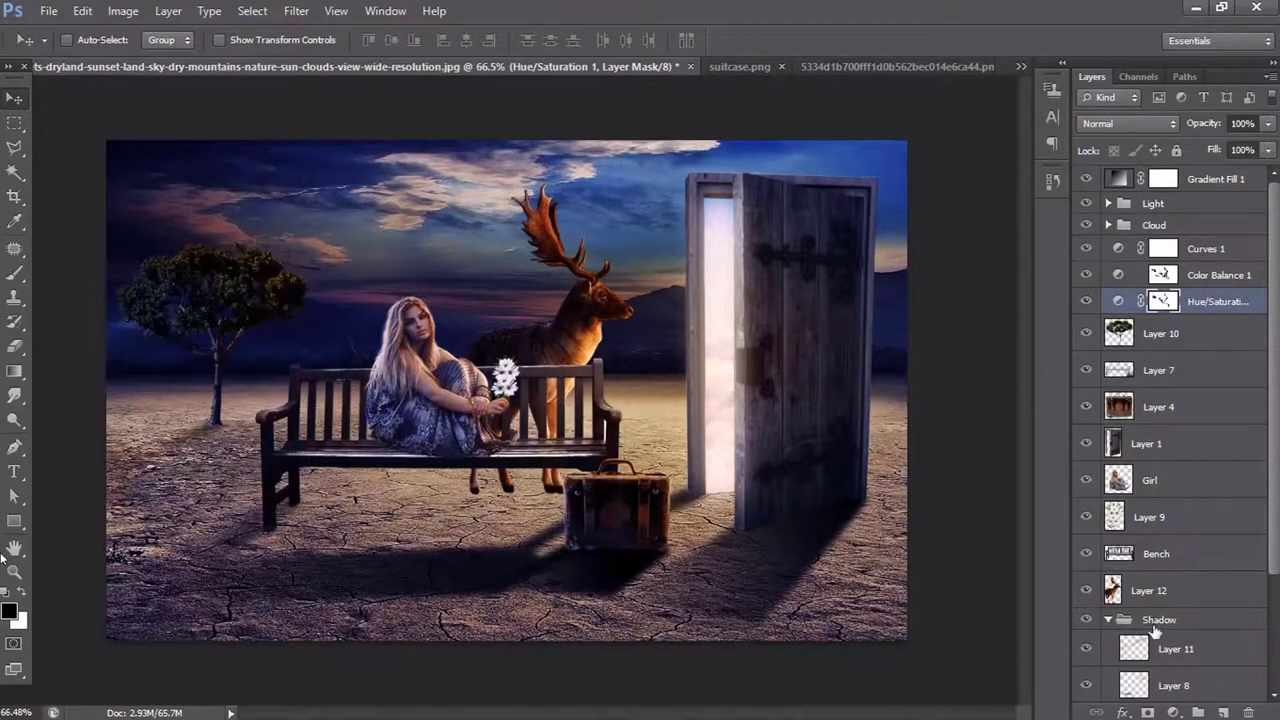
{"action": "left_click", "coordinate": [1143, 592]}
- Duplicate the deer layer, flip it vertically, and distort and warp it flat onto the ground
{"action": "left_click", "coordinate": [253, 11]}
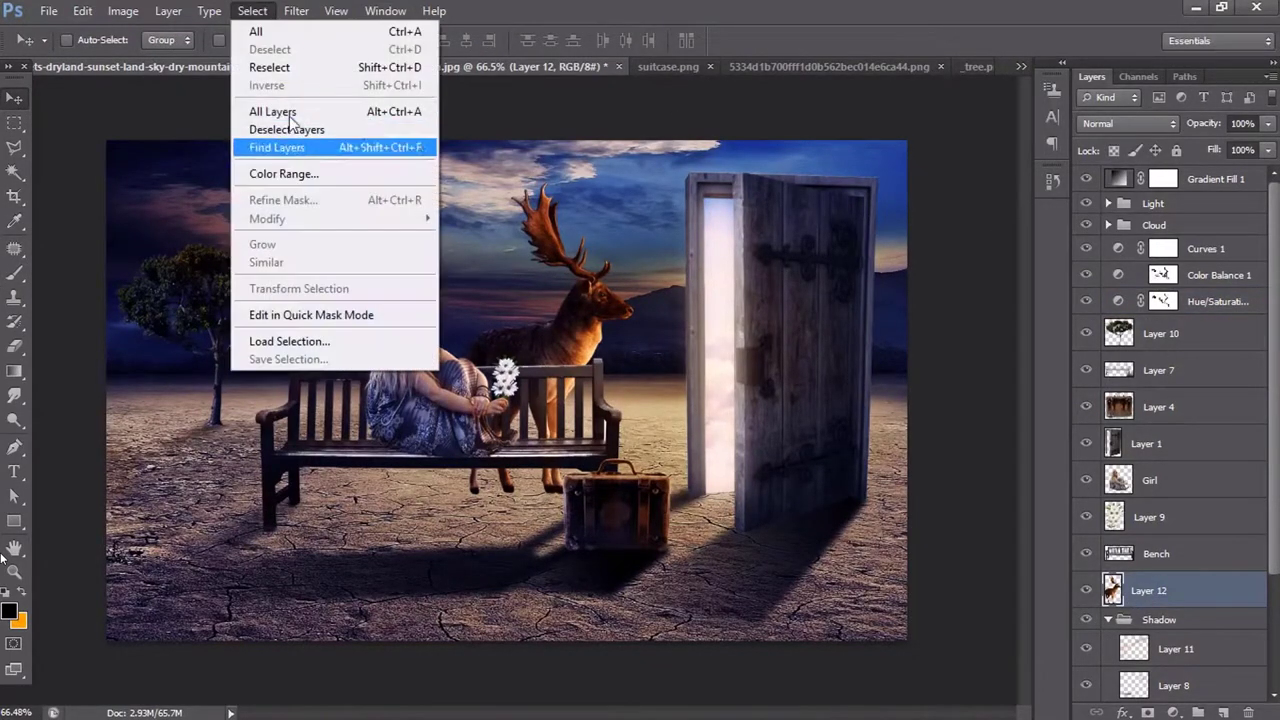
{"action": "left_click", "coordinate": [450, 111]}
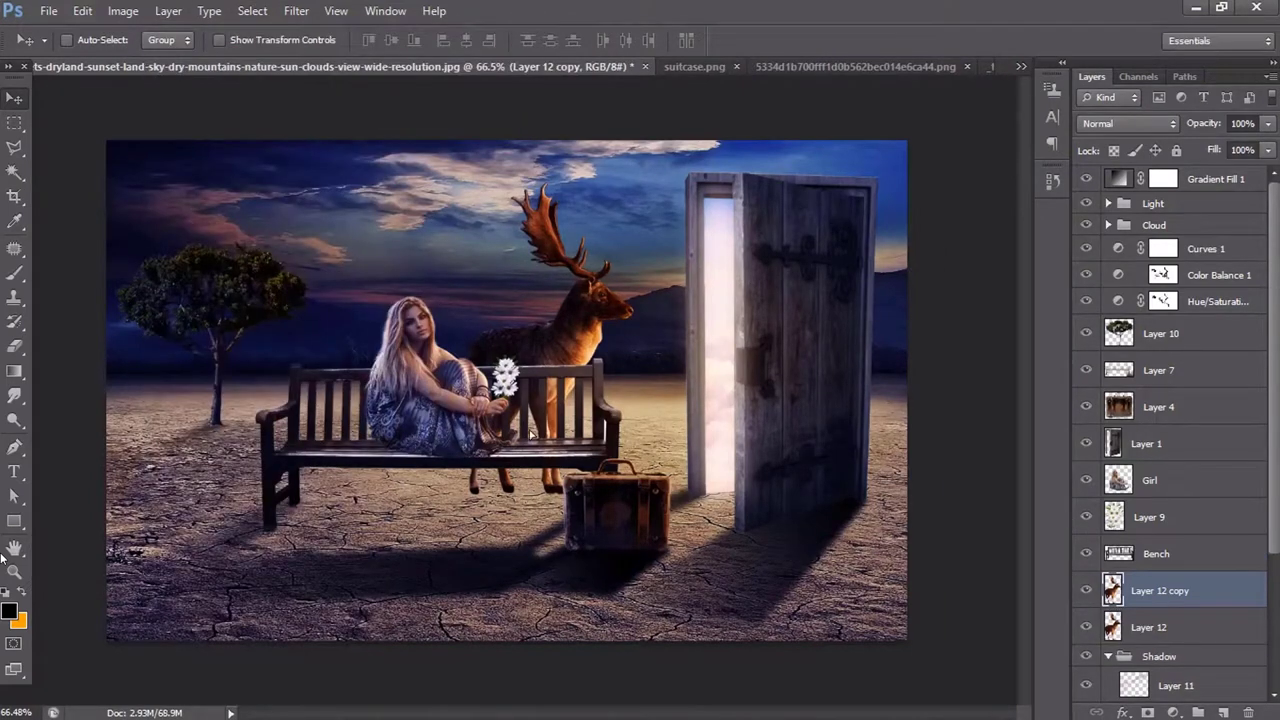
{"action": "mouse_move", "coordinate": [560, 300]}
{"action": "left_mouse_down"}
{"action": "mouse_move", "coordinate": [520, 375]}
{"action": "mouse_move", "coordinate": [547, 600]}
{"action": "left_mouse_up"}
{"action": "key", "text": "ctrl+t"}
{"action": "right_click", "coordinate": [526, 136]}
{"action": "left_click", "coordinate": [622, 437]}
{"action": "right_click", "coordinate": [566, 206]}
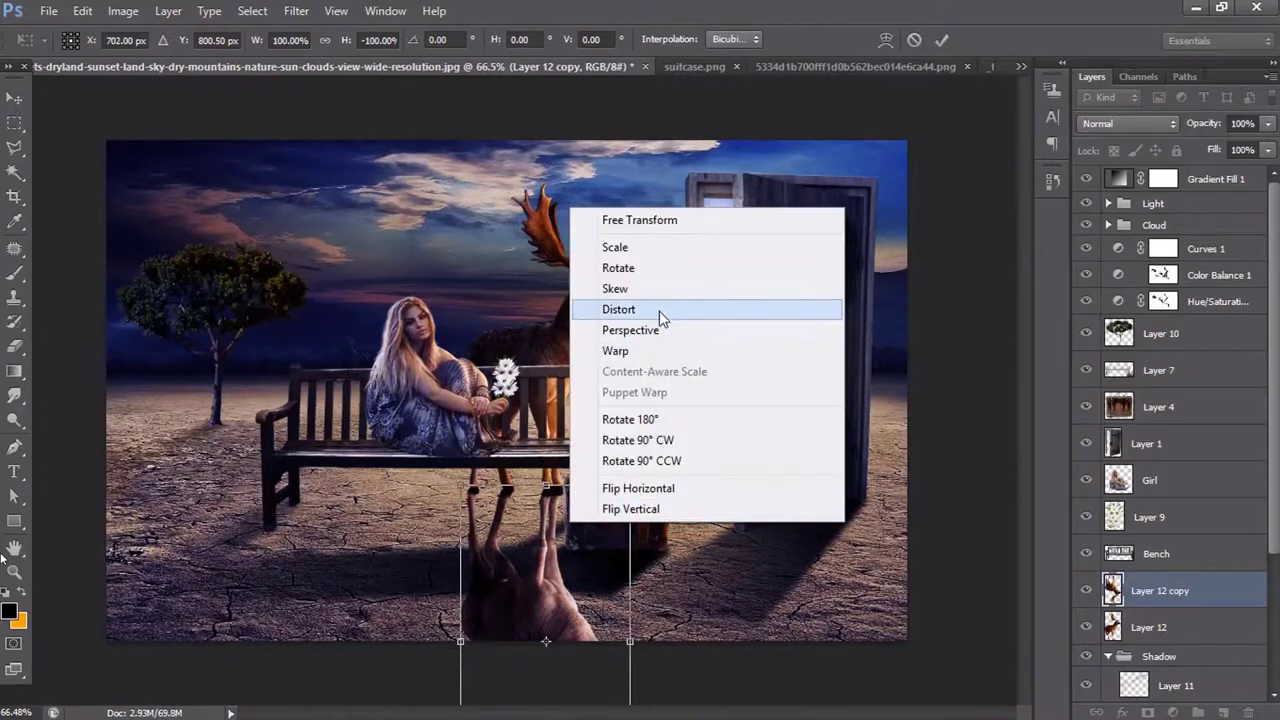
{"action": "left_click", "coordinate": [660, 316]}
{"action": "scroll", "coordinate": [525, 662], "scroll_direction": "down", "scroll_amount": 2}
{"action": "left_click_drag", "start_coordinate": [525, 662], "coordinate": [443, 530]}
{"action": "scroll", "coordinate": [443, 530], "scroll_direction": "up", "scroll_amount": 3}
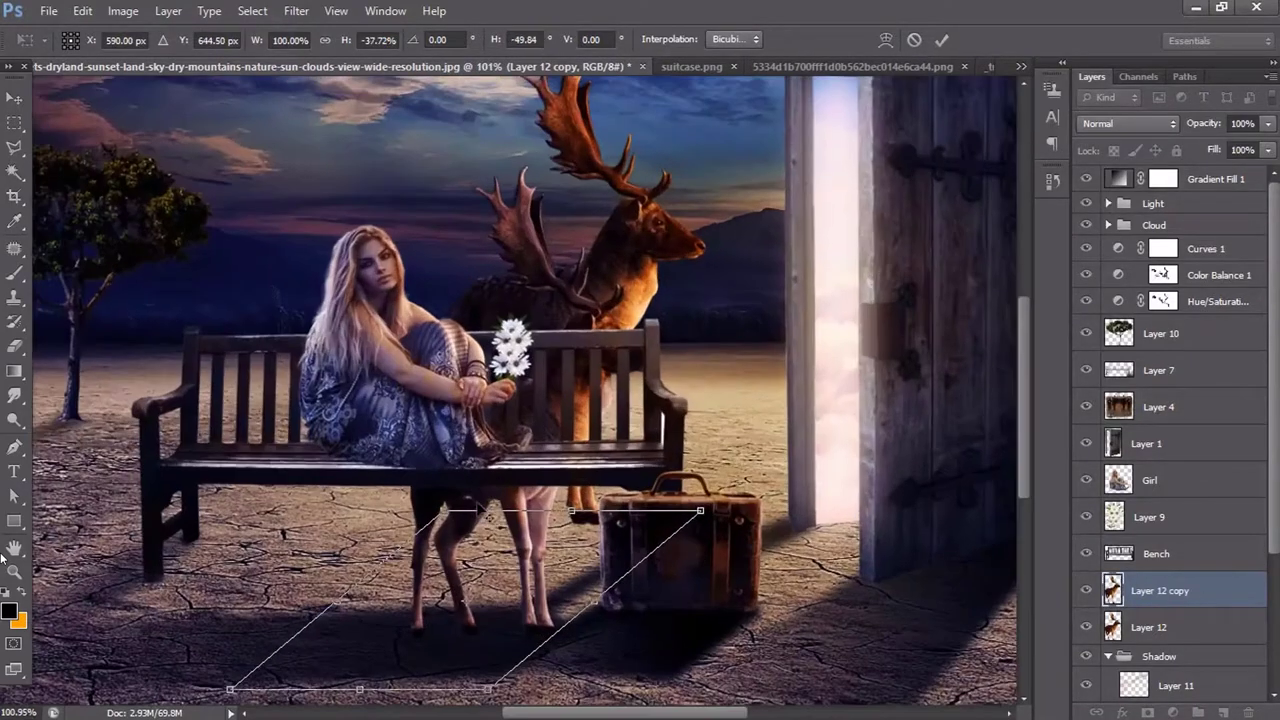
{"action": "right_click", "coordinate": [494, 230]}
{"action": "left_click", "coordinate": [566, 372]}
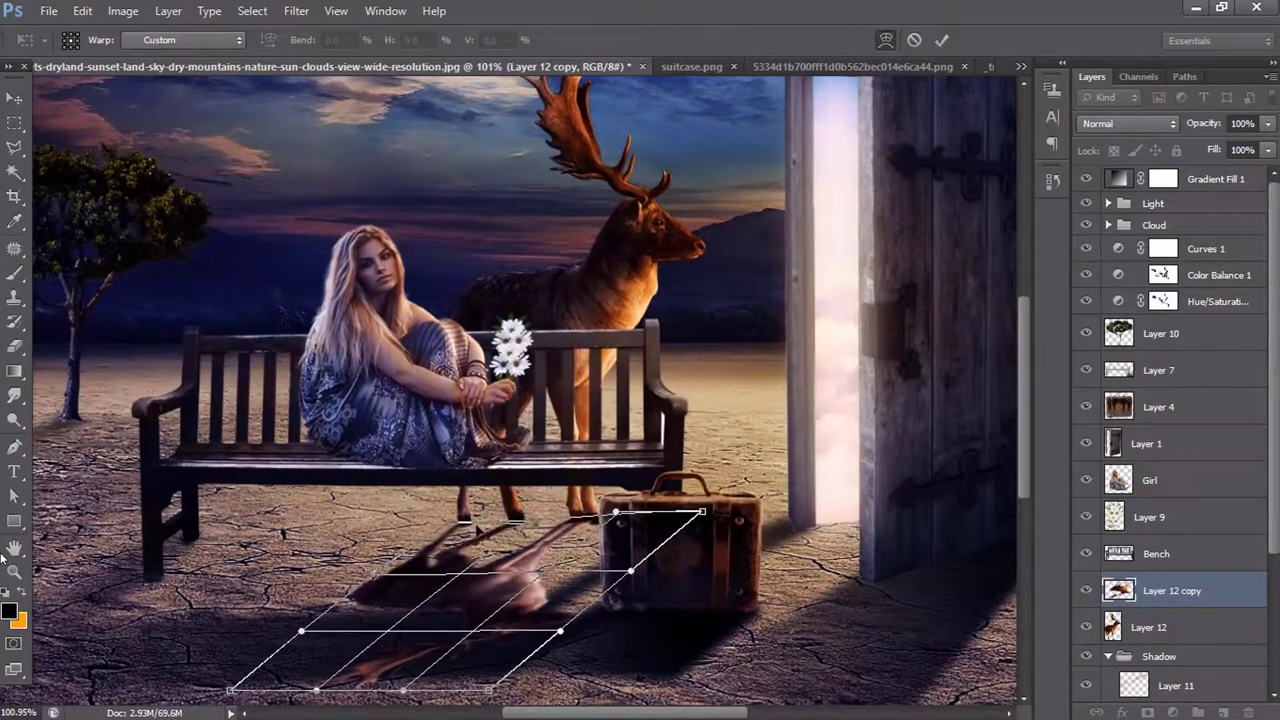
{"action": "key", "text": "Return"}
- Fill the copy's 2 px feathered selection with a dark fading gradient to form the shadow
{"action": "right_click", "coordinate": [1135, 595]}
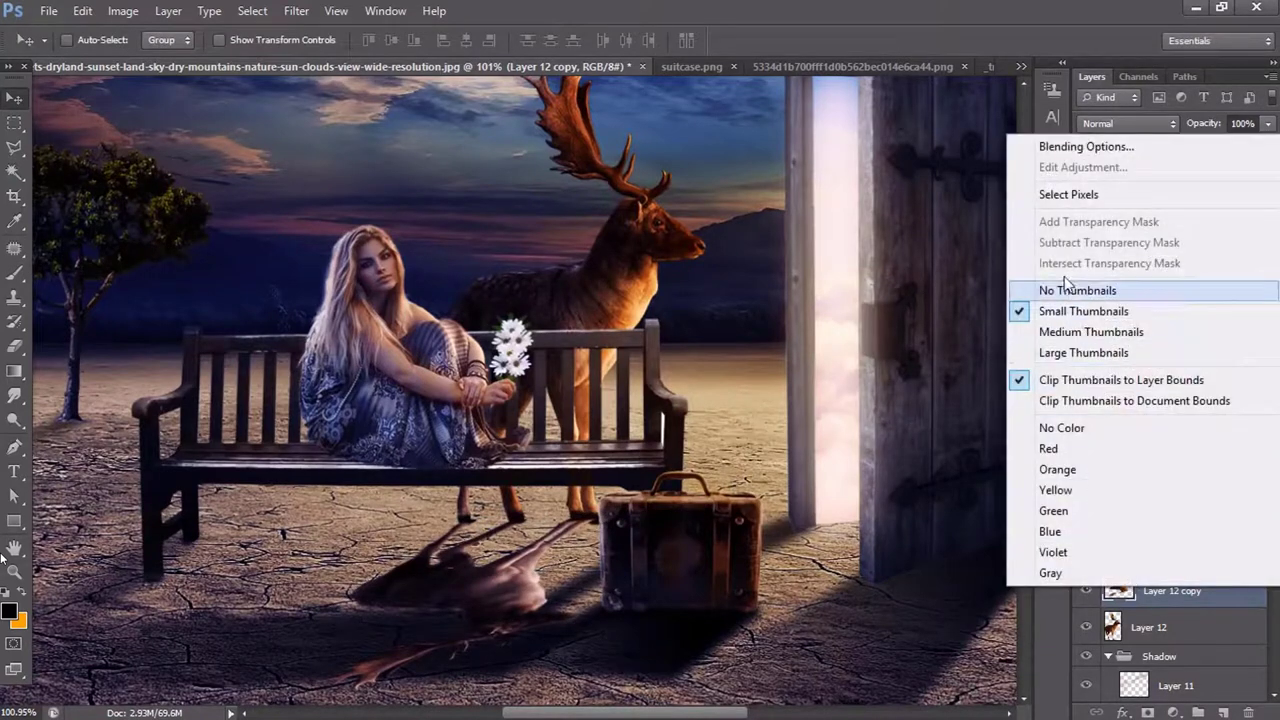
{"action": "left_click", "coordinate": [1060, 196]}
{"action": "key", "text": "shift+F6"}
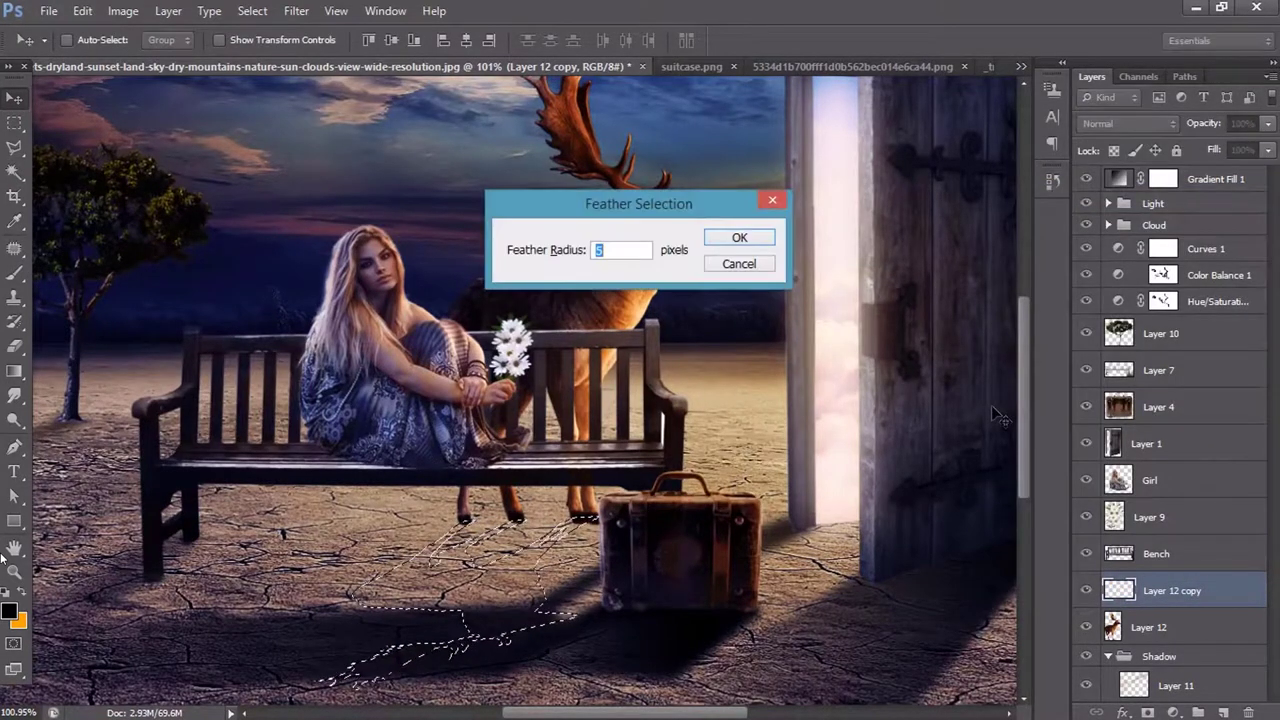
{"action": "key", "text": "Return"}
{"action": "key", "text": "g"}
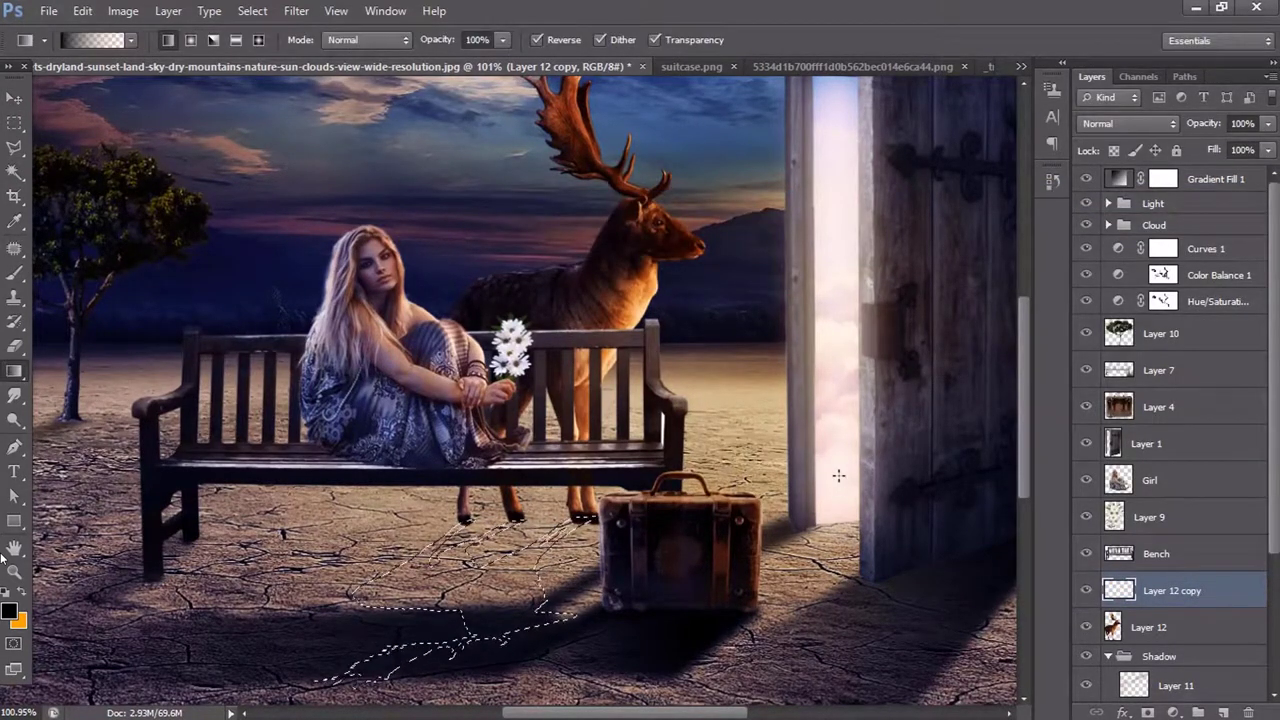
{"action": "key", "text": "shift+F6"}
{"action": "type", "text": "2"}
{"action": "key", "text": "Return"}
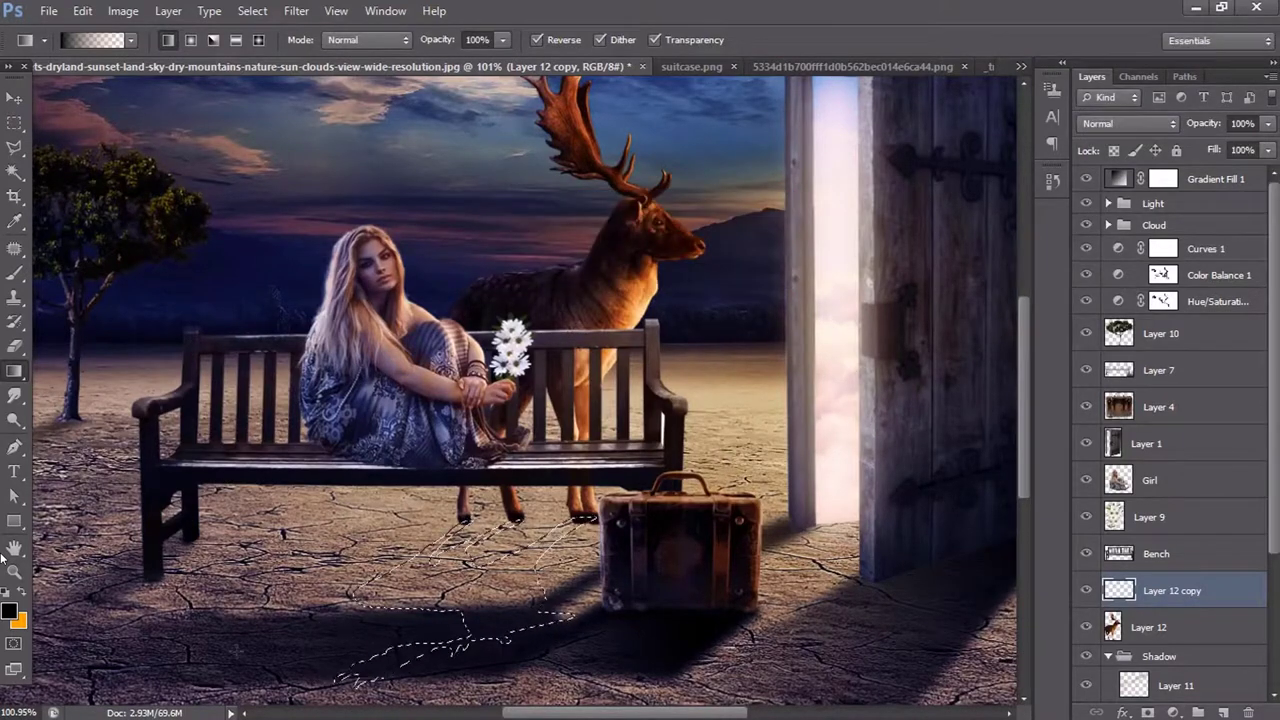
{"action": "left_click_drag", "start_coordinate": [138, 698], "coordinate": [328, 602]}
{"action": "key", "text": "ctrl+d"}
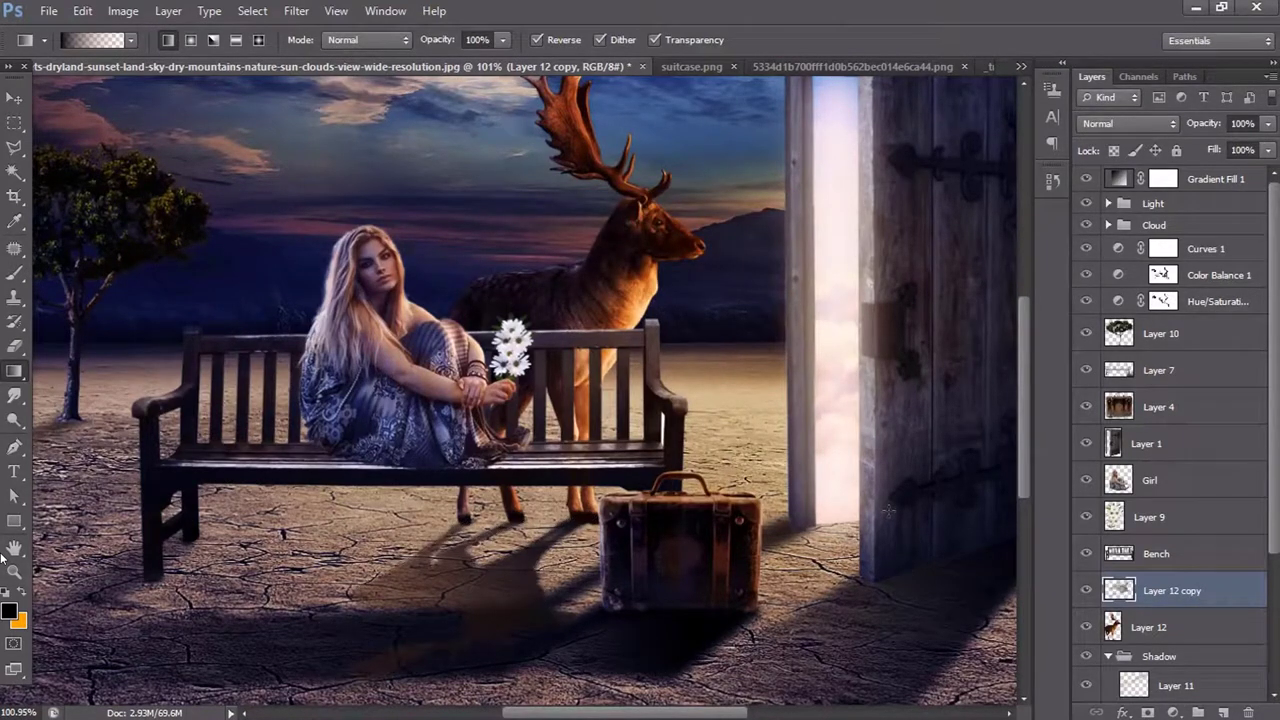
- Add a layer mask to Layer 12 copy to shape the shadow
{"action": "left_click", "coordinate": [13, 274]}
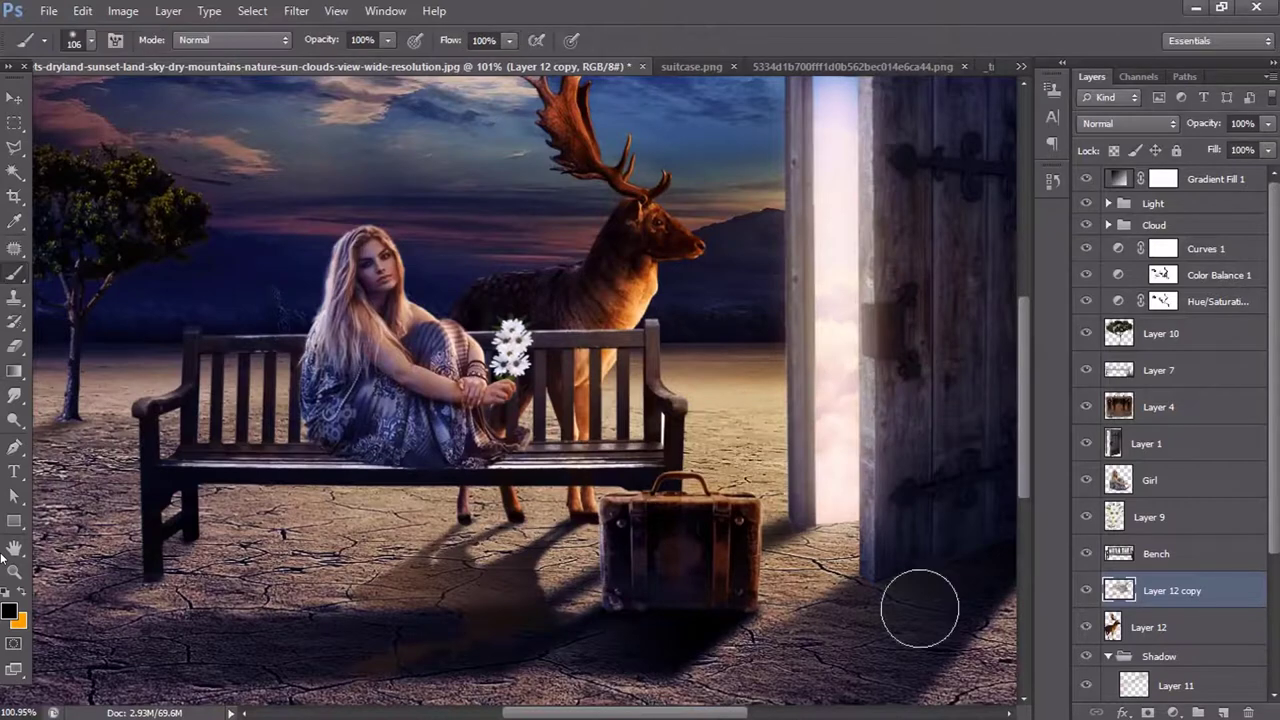
{"action": "left_click", "coordinate": [1147, 712]}
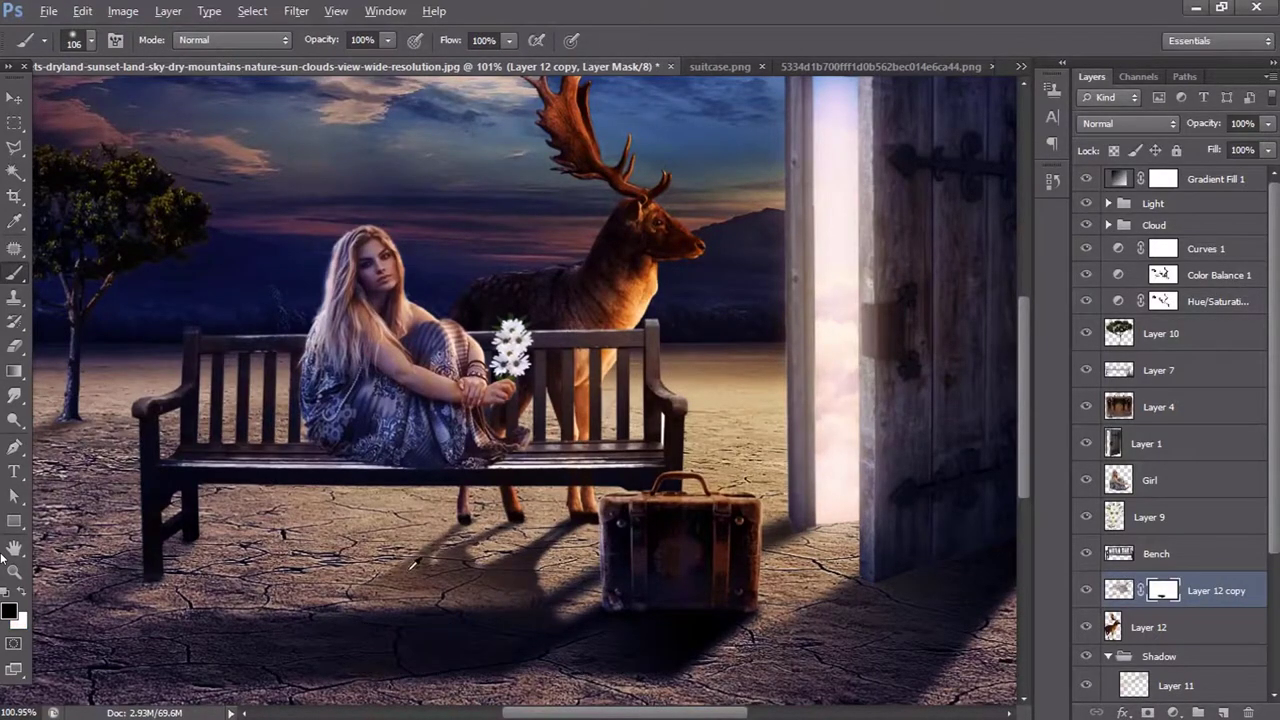
{"action": "scroll", "coordinate": [726, 571], "scroll_direction": "down", "scroll_amount": 1}
{"action": "scroll", "coordinate": [726, 571], "scroll_direction": "down", "scroll_amount": 1}
{"action": "scroll", "coordinate": [792, 437], "scroll_direction": "up", "scroll_amount": 1}
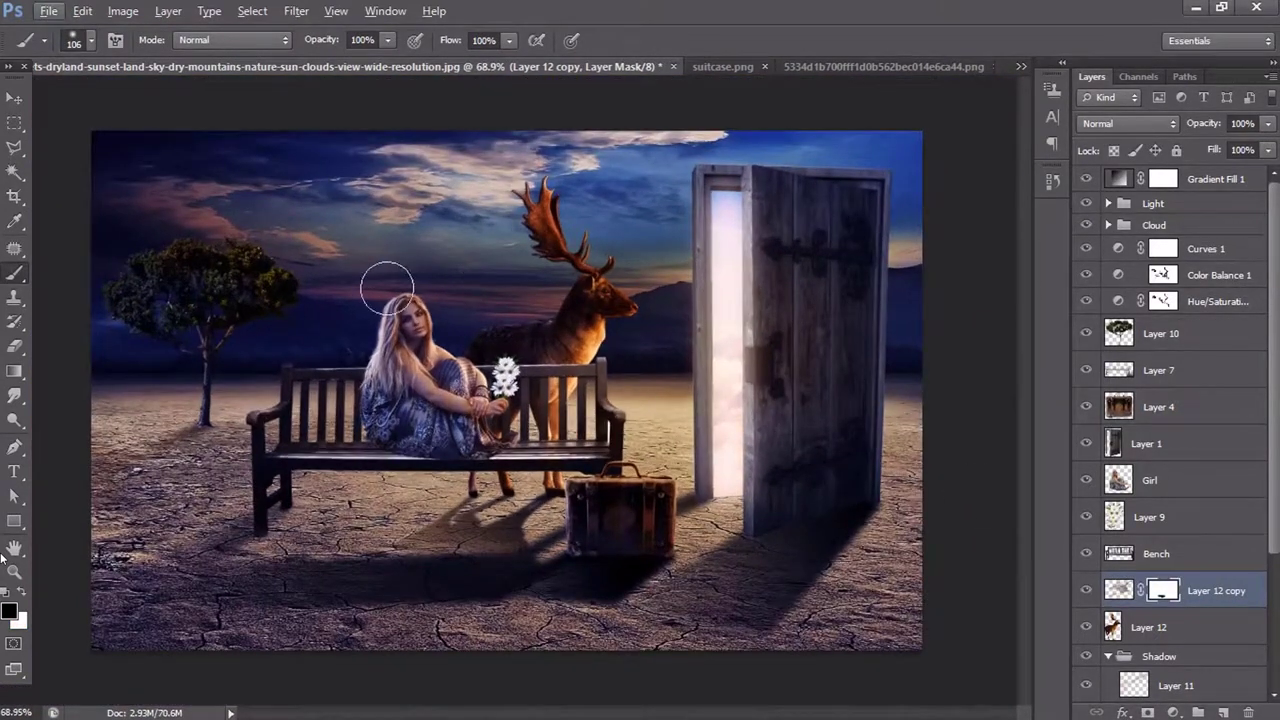
{"action": "left_click", "coordinate": [13, 97]}
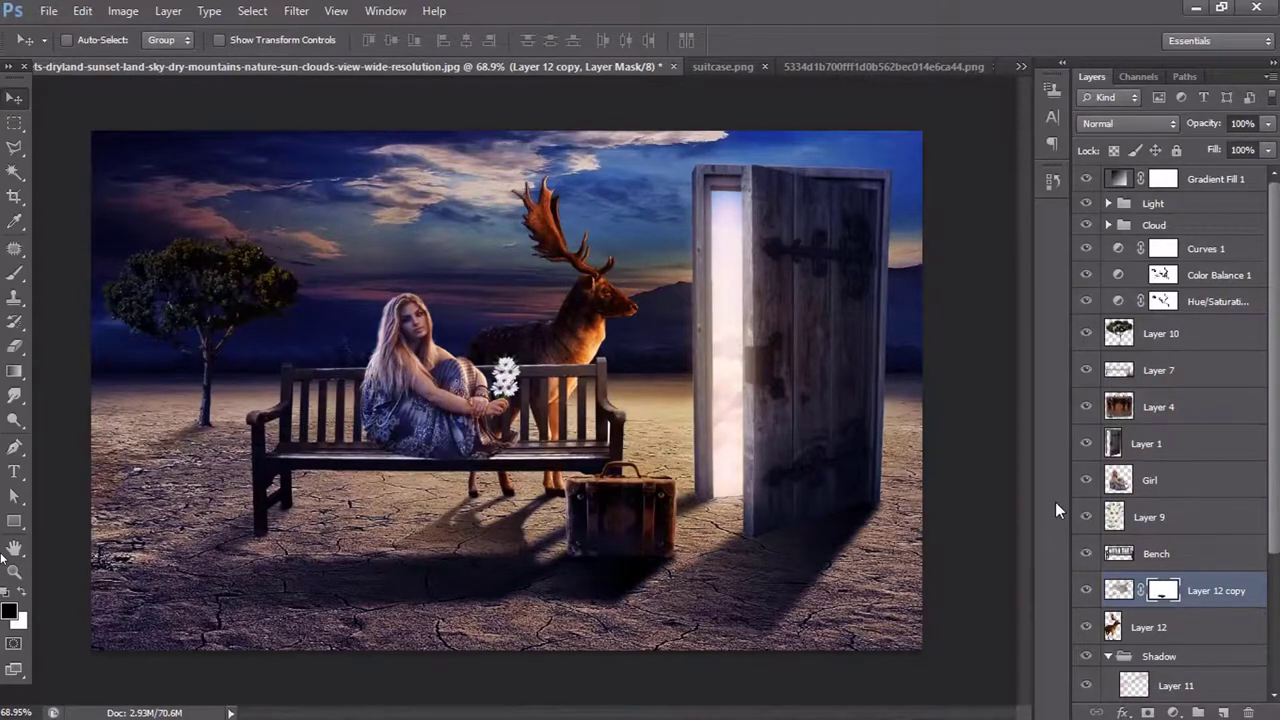
{"action": "scroll", "coordinate": [733, 498], "scroll_direction": "up", "scroll_amount": 1}
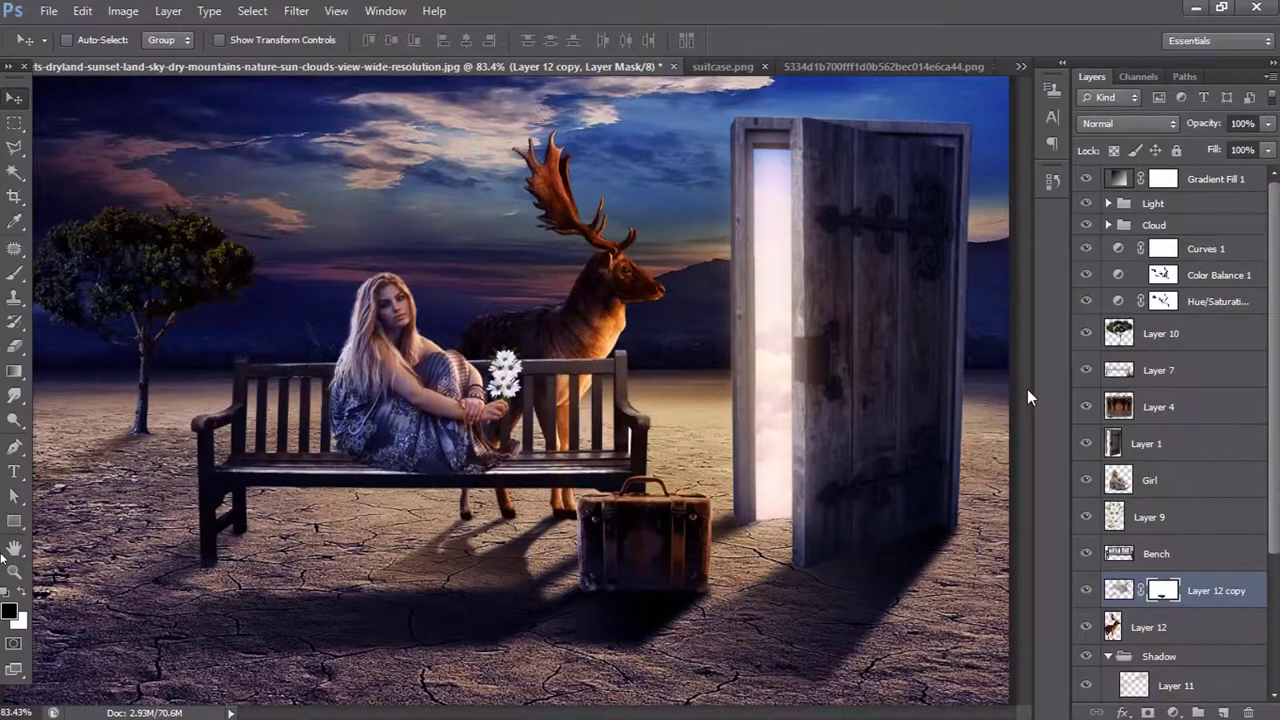
{"action": "scroll", "coordinate": [480, 537], "scroll_direction": "up", "scroll_amount": 2}
{"action": "scroll", "coordinate": [480, 537], "scroll_direction": "up", "scroll_amount": 1}
{"action": "scroll", "coordinate": [503, 571], "scroll_direction": "down", "scroll_amount": 4}
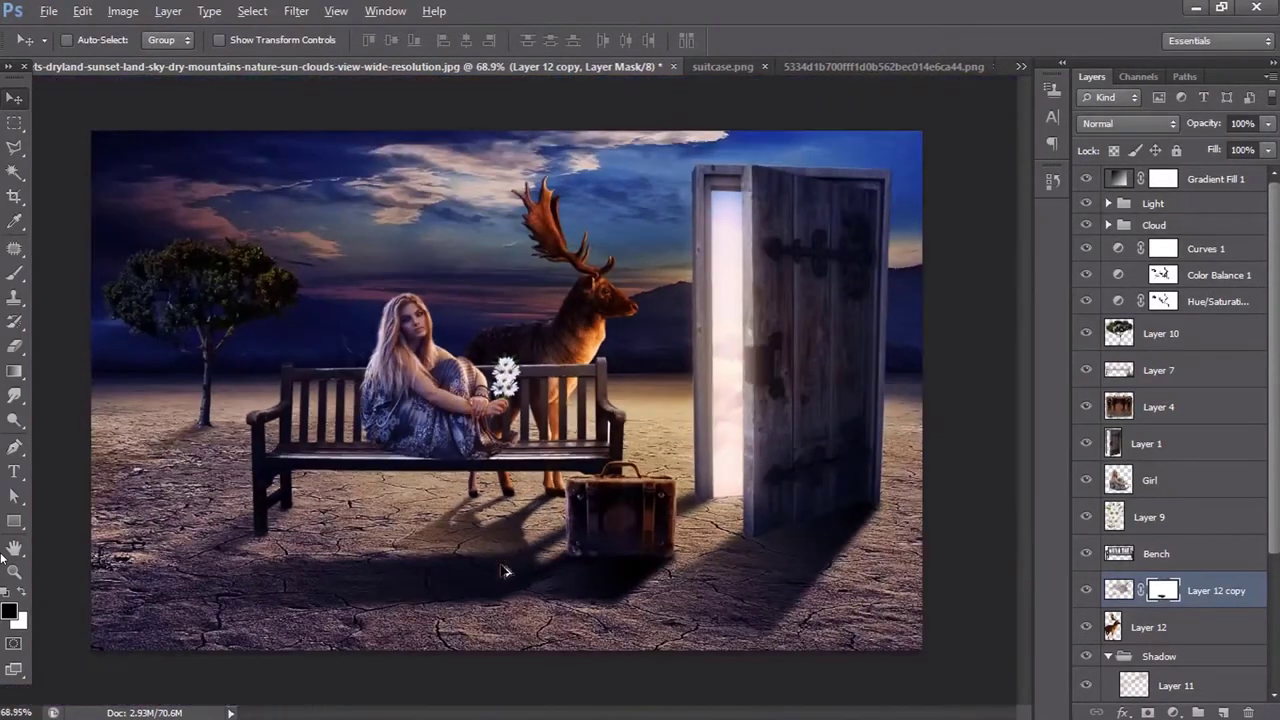
{"action": "scroll", "coordinate": [503, 571], "scroll_direction": "up", "scroll_amount": 1}
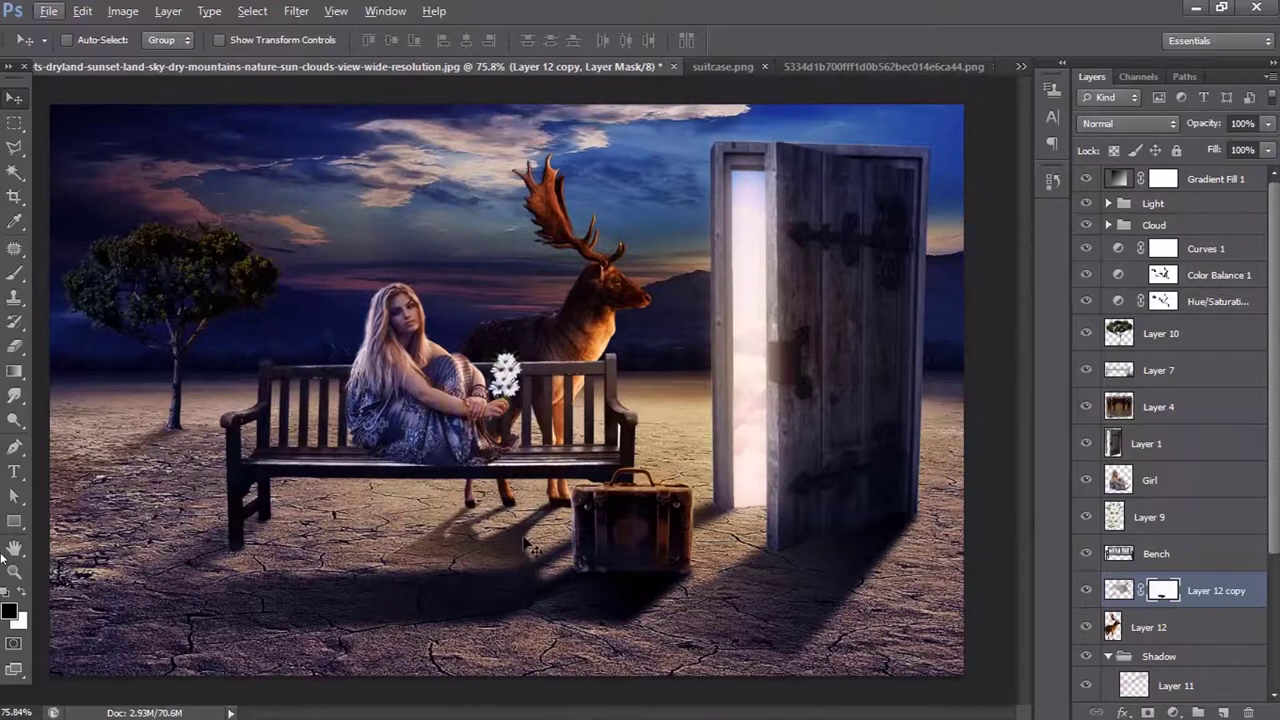
- Add a Curves 3 layer above Gradient Fill 1 with the RGB curve raised slightly
{"action": "left_click", "coordinate": [1207, 178]}
{"action": "left_click", "coordinate": [1174, 712]}
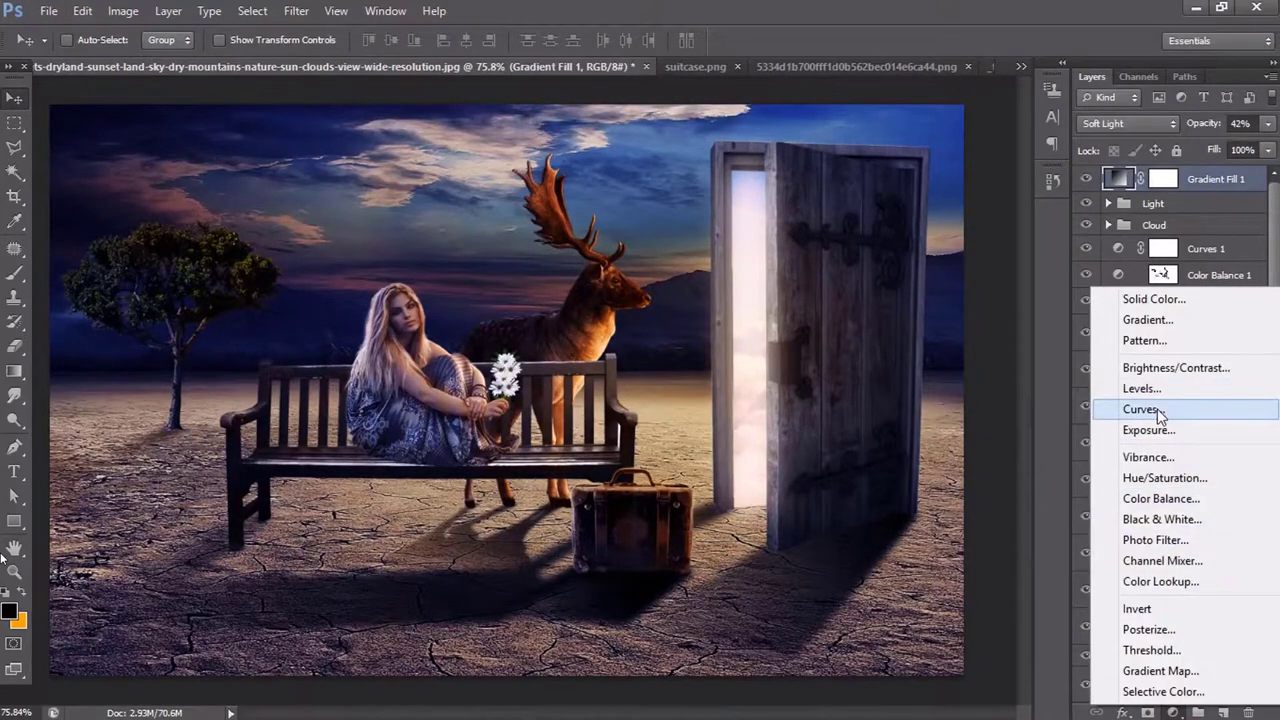
{"action": "left_click", "coordinate": [1110, 411]}
{"action": "left_click_drag", "start_coordinate": [1177, 323], "coordinate": [1190, 317]}
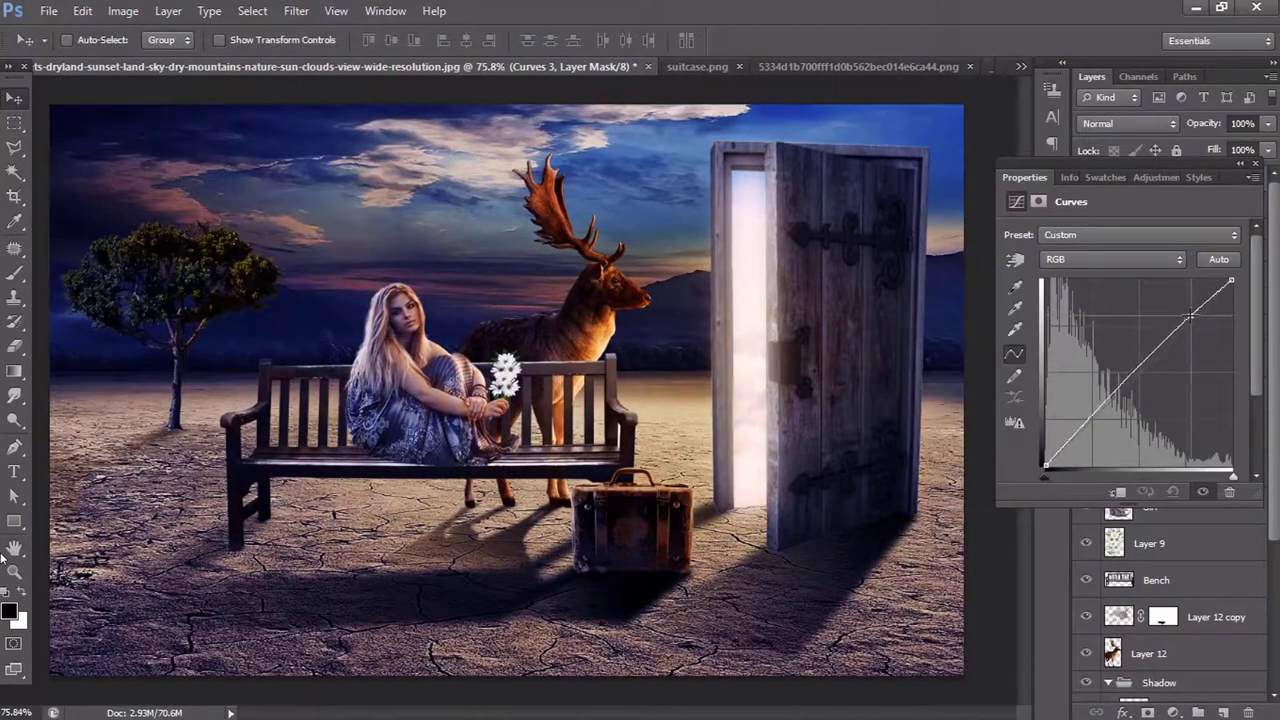
{"action": "left_click", "coordinate": [1254, 166]}
{"action": "scroll", "coordinate": [1183, 580], "scroll_direction": "down", "scroll_amount": 3}
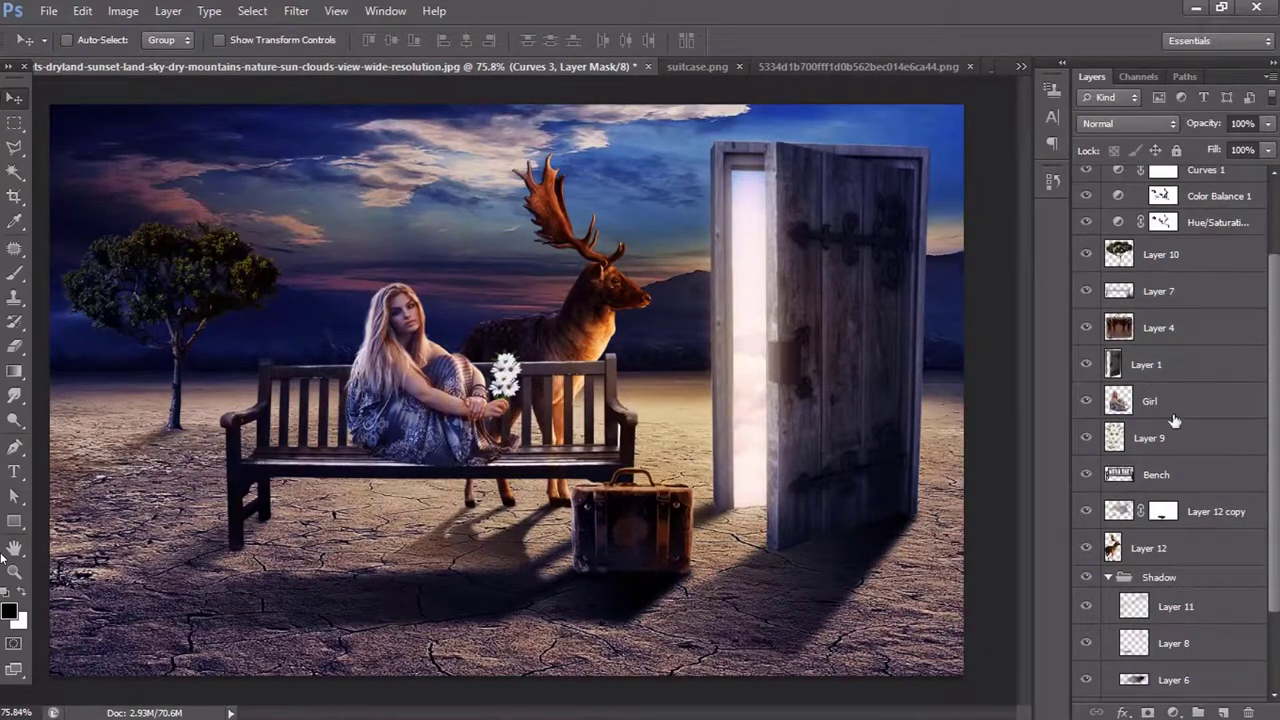
{"action": "scroll", "coordinate": [1183, 559], "scroll_direction": "down", "scroll_amount": 3}
{"action": "left_click", "coordinate": [1167, 686]}
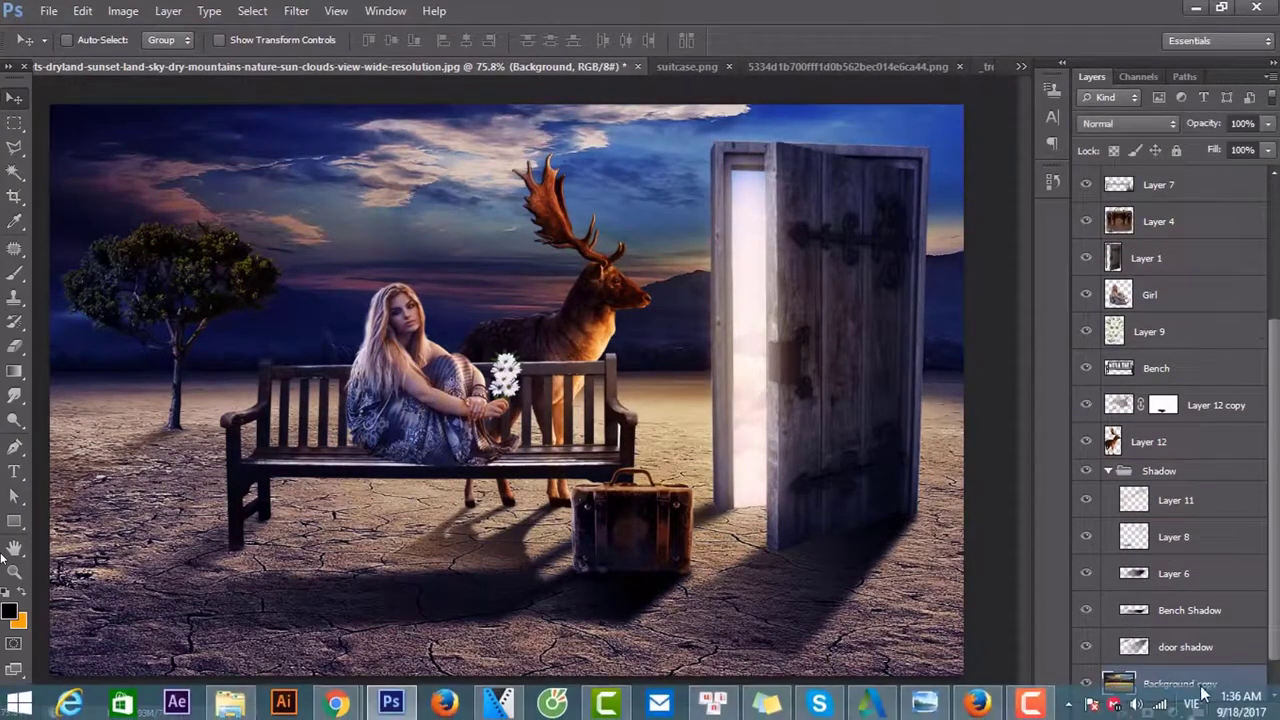
- Fill a 50 px-feathered rectangular selection across the upper sky with white
{"action": "left_click", "coordinate": [14, 122]}
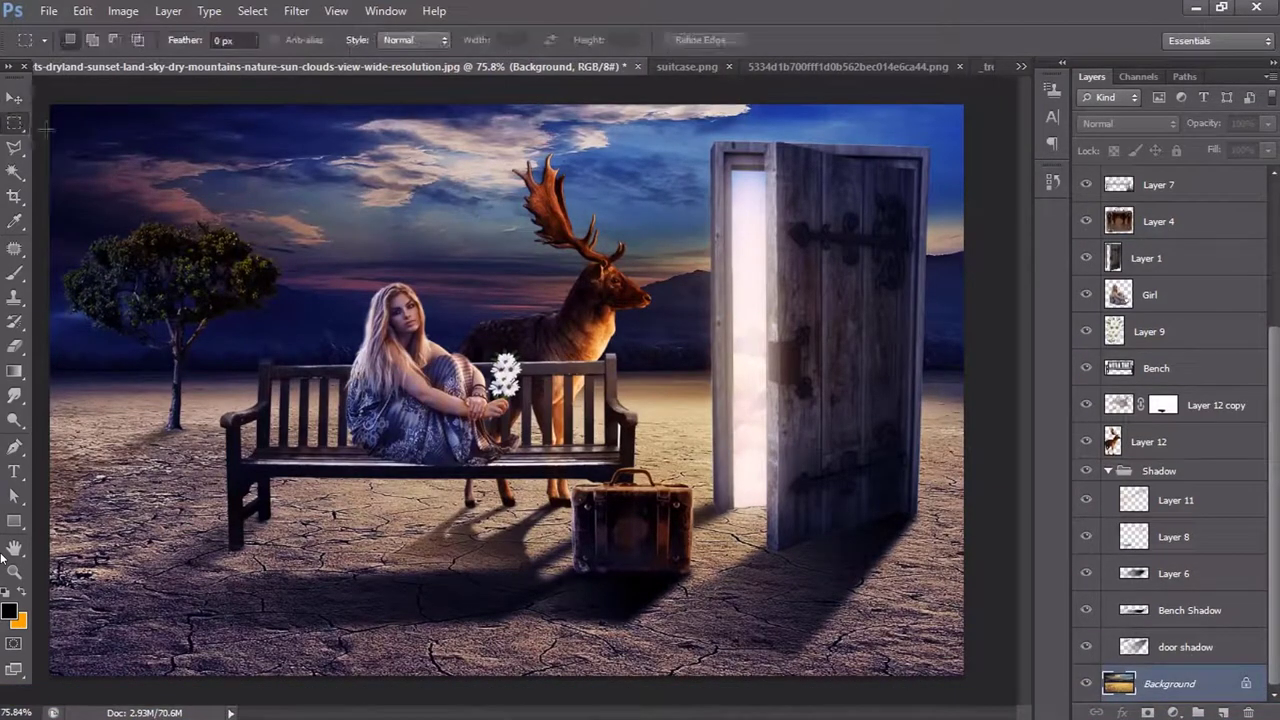
{"action": "left_click_drag", "start_coordinate": [50, 105], "coordinate": [963, 368]}
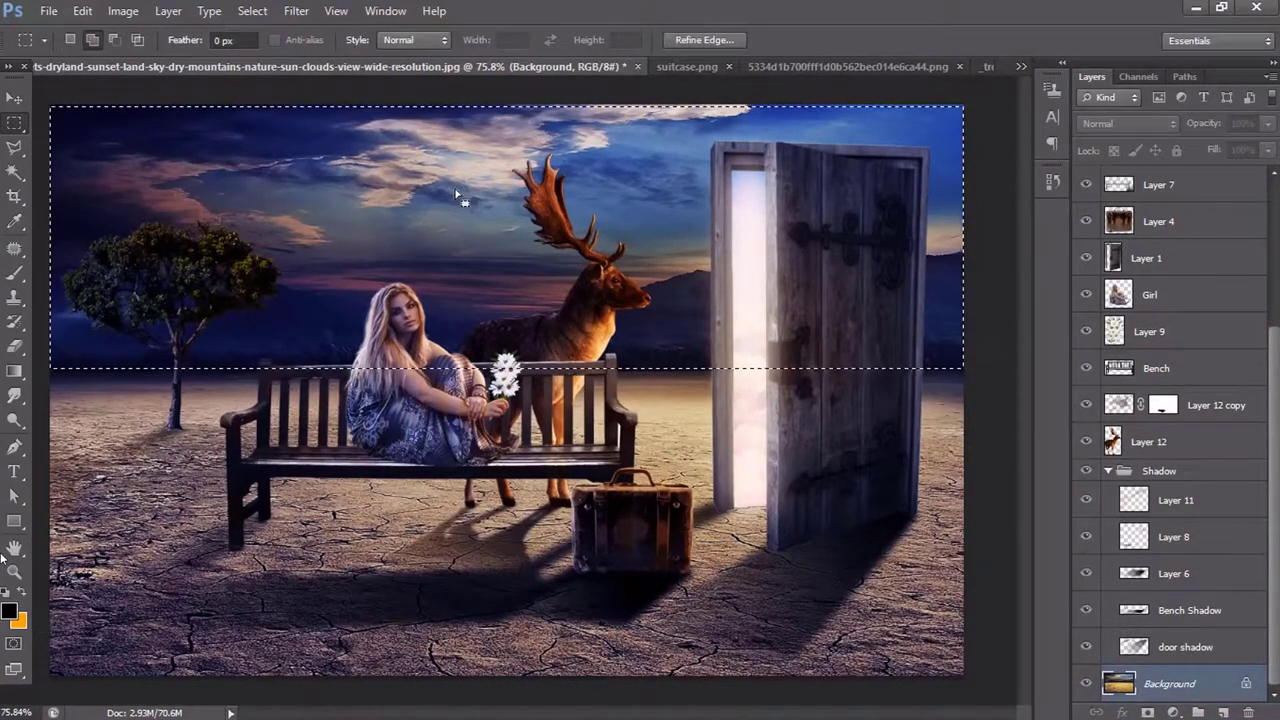
{"action": "key", "text": "shift+F6"}
{"action": "left_click", "coordinate": [739, 263]}
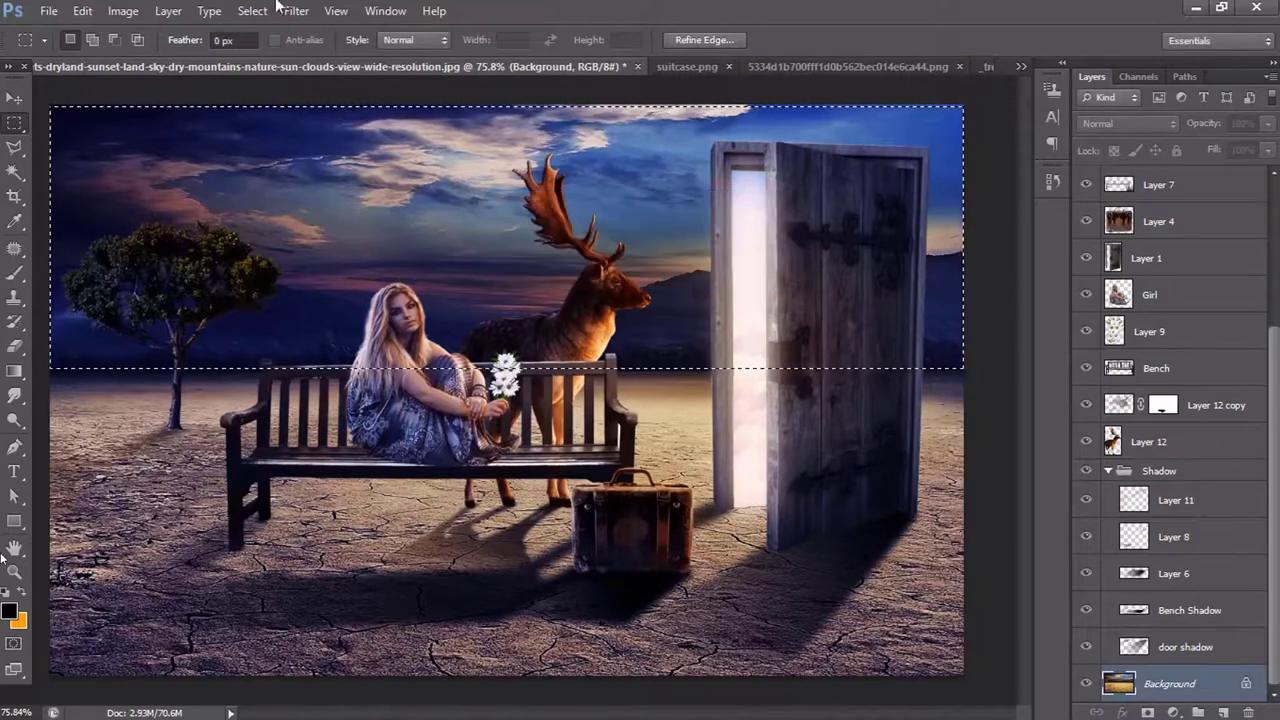
{"action": "left_click", "coordinate": [252, 11]}
{"action": "left_click", "coordinate": [548, 284]}
{"action": "type", "text": "5"}
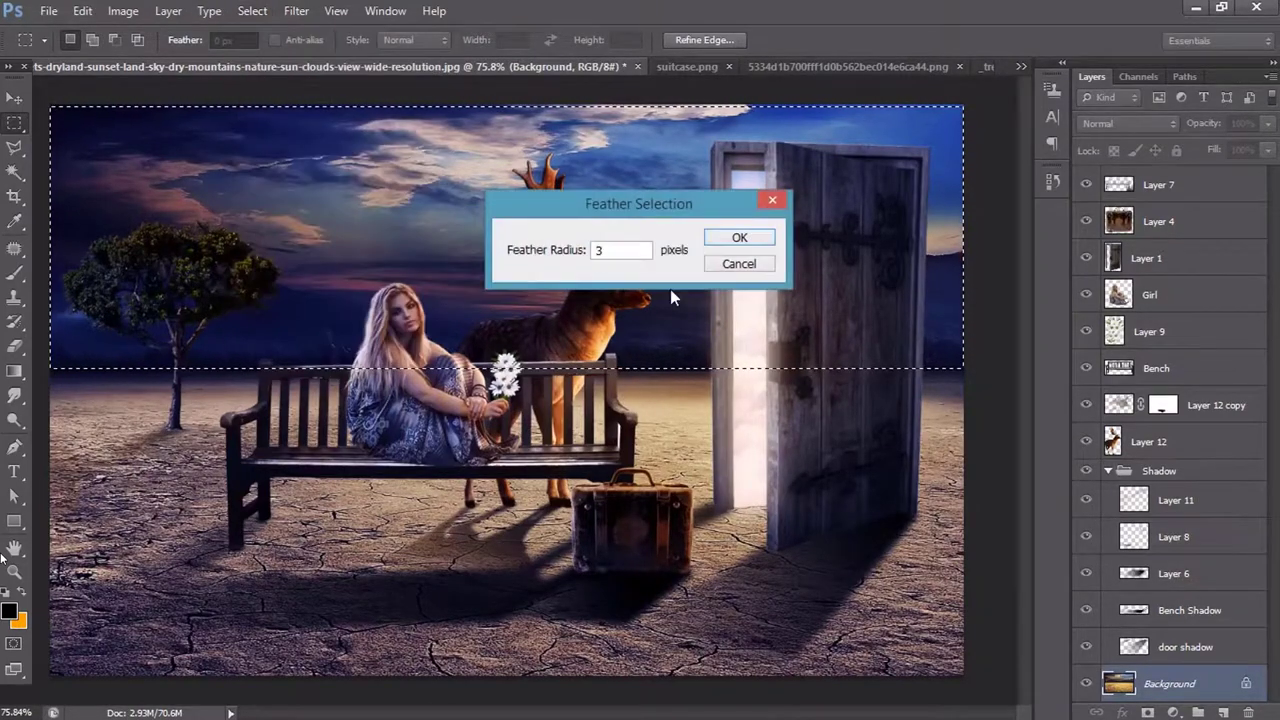
{"action": "type", "text": "0"}
{"action": "left_click", "coordinate": [737, 240]}
{"action": "key", "text": "d"}
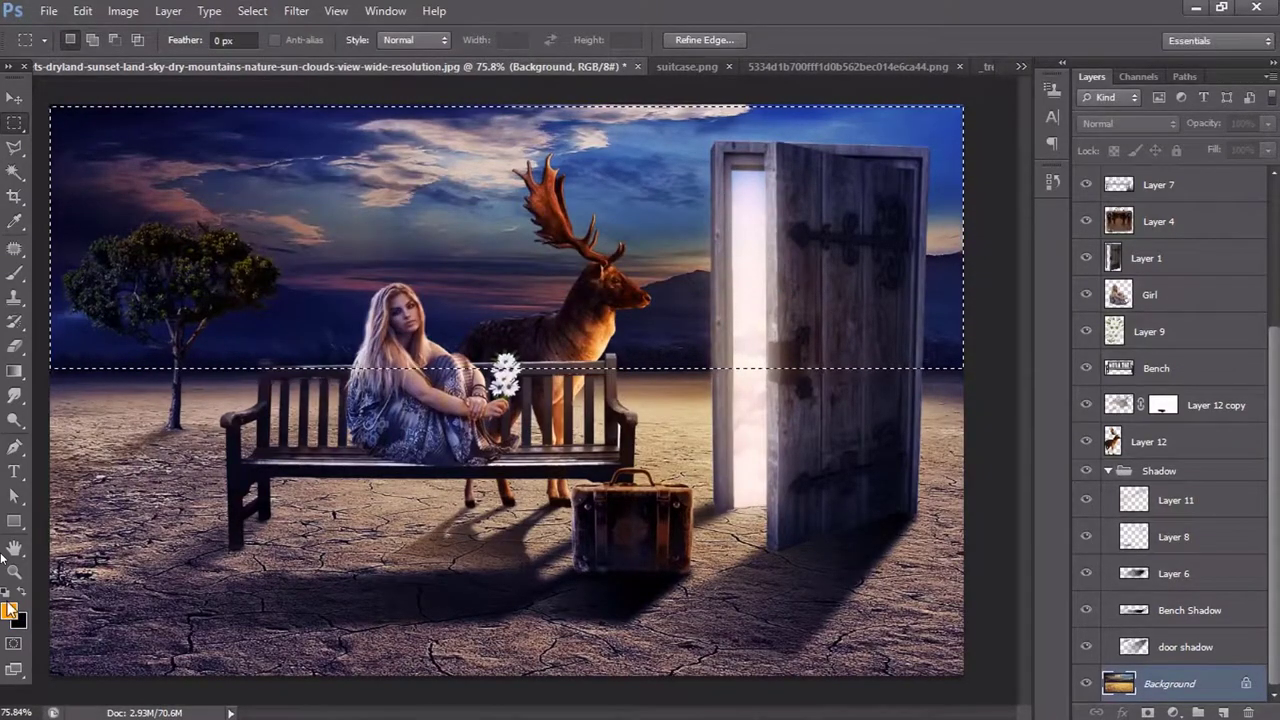
{"action": "key", "text": "x"}
{"action": "key", "text": "alt+BackSpace"}
{"action": "key", "text": "ctrl+d"}
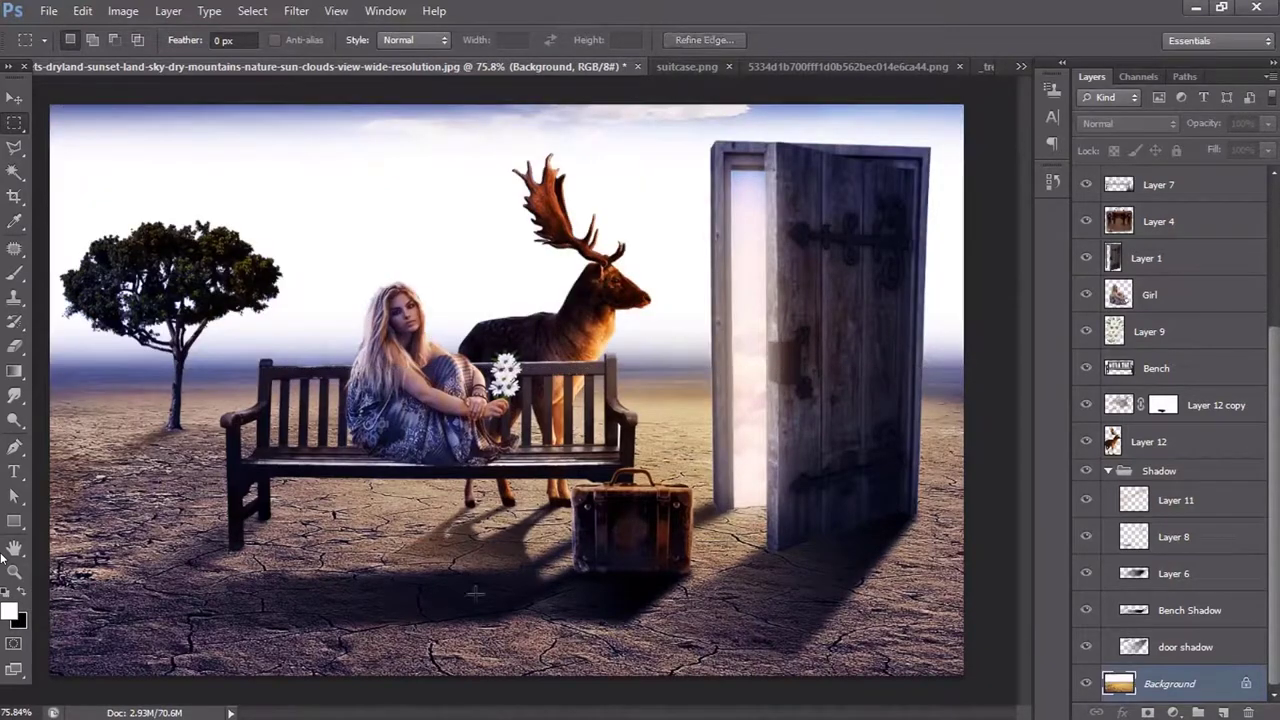
- Put the white sky fill on its own layer and stretch it taller with Free Transform
{"action": "key", "text": "v"}
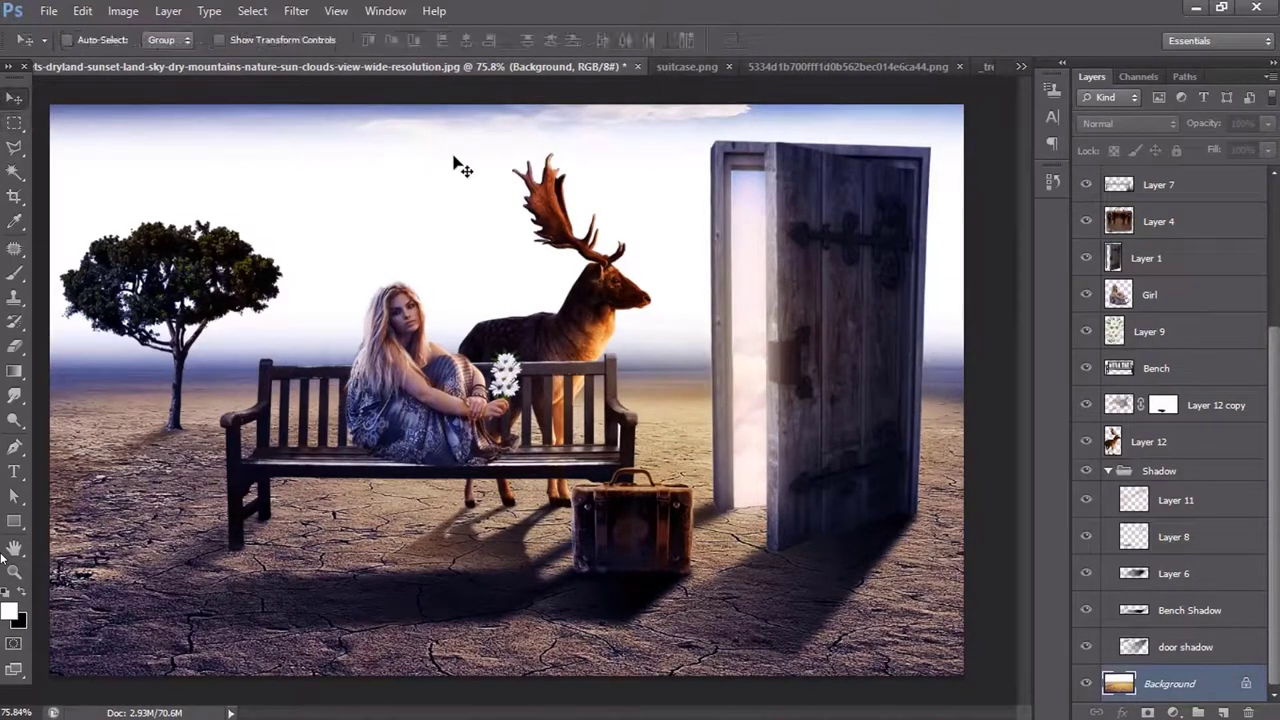
{"action": "scroll", "coordinate": [707, 484], "scroll_direction": "down", "scroll_amount": 4}
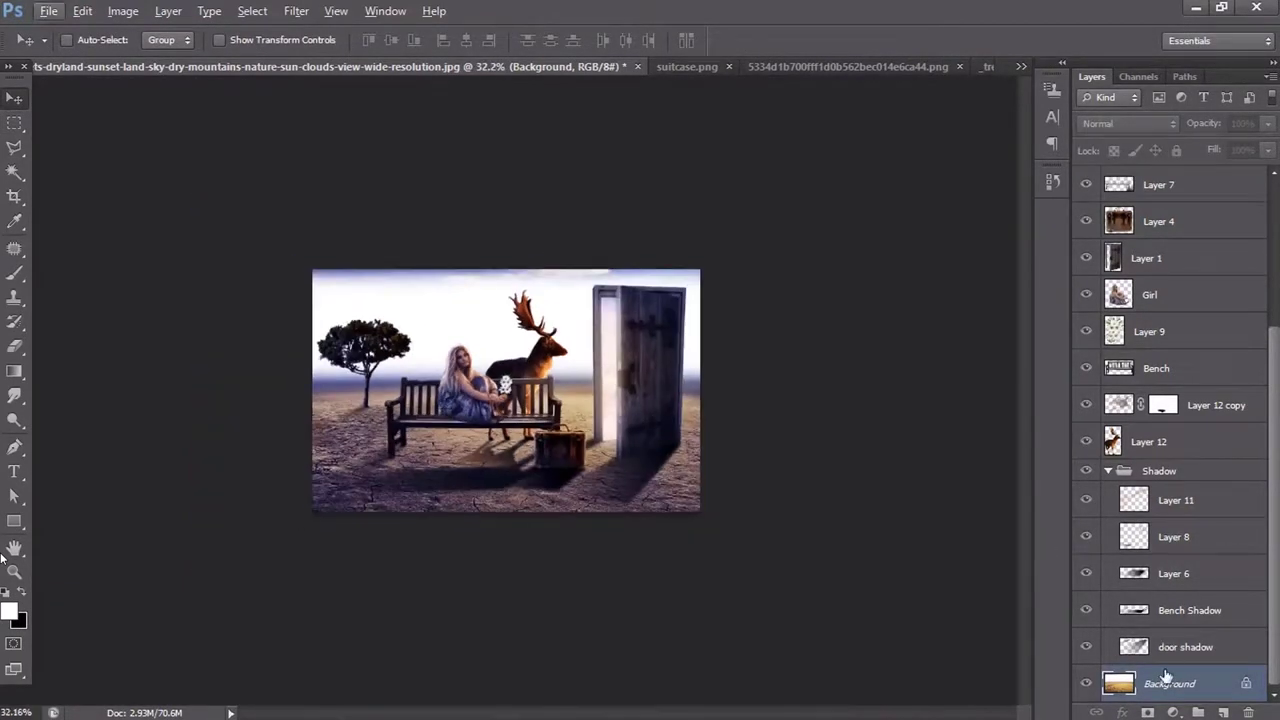
{"action": "left_click", "coordinate": [1223, 712]}
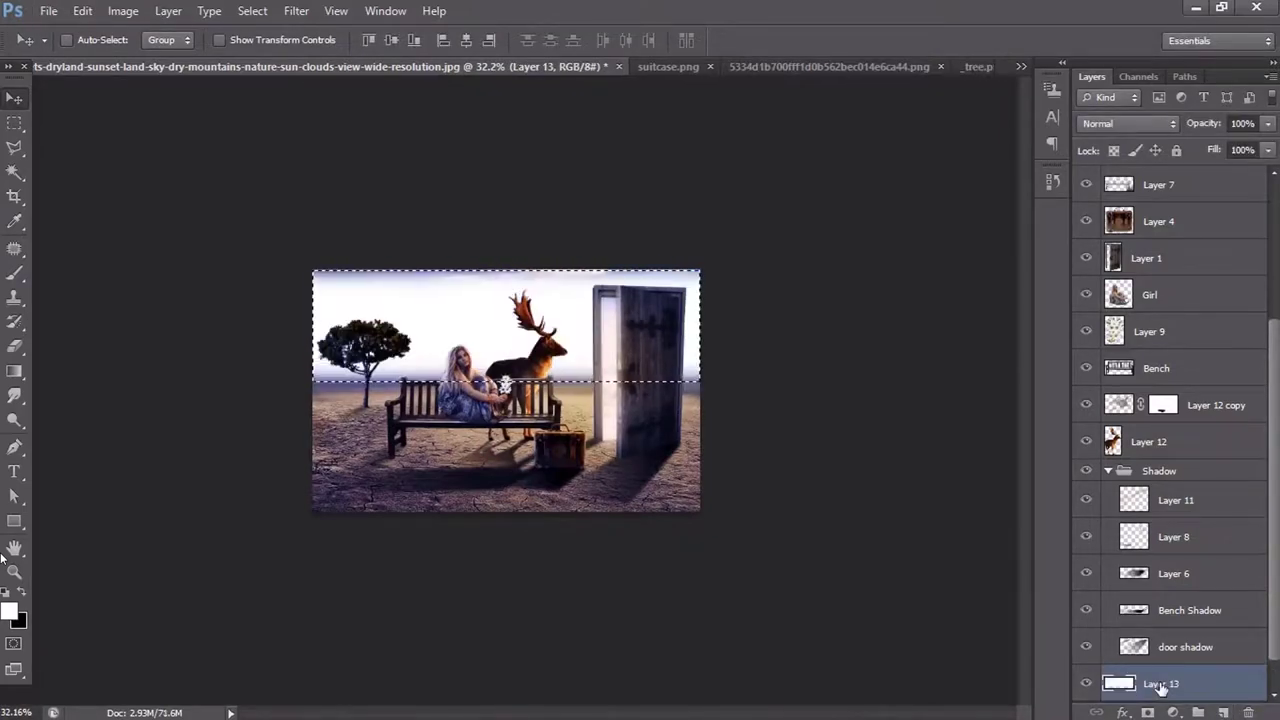
{"action": "key", "text": "alt+BackSpace"}
{"action": "key", "text": "ctrl+d"}
{"action": "key", "text": "ctrl+t"}
{"action": "left_click_drag", "start_coordinate": [506, 270], "coordinate": [506, 258]}
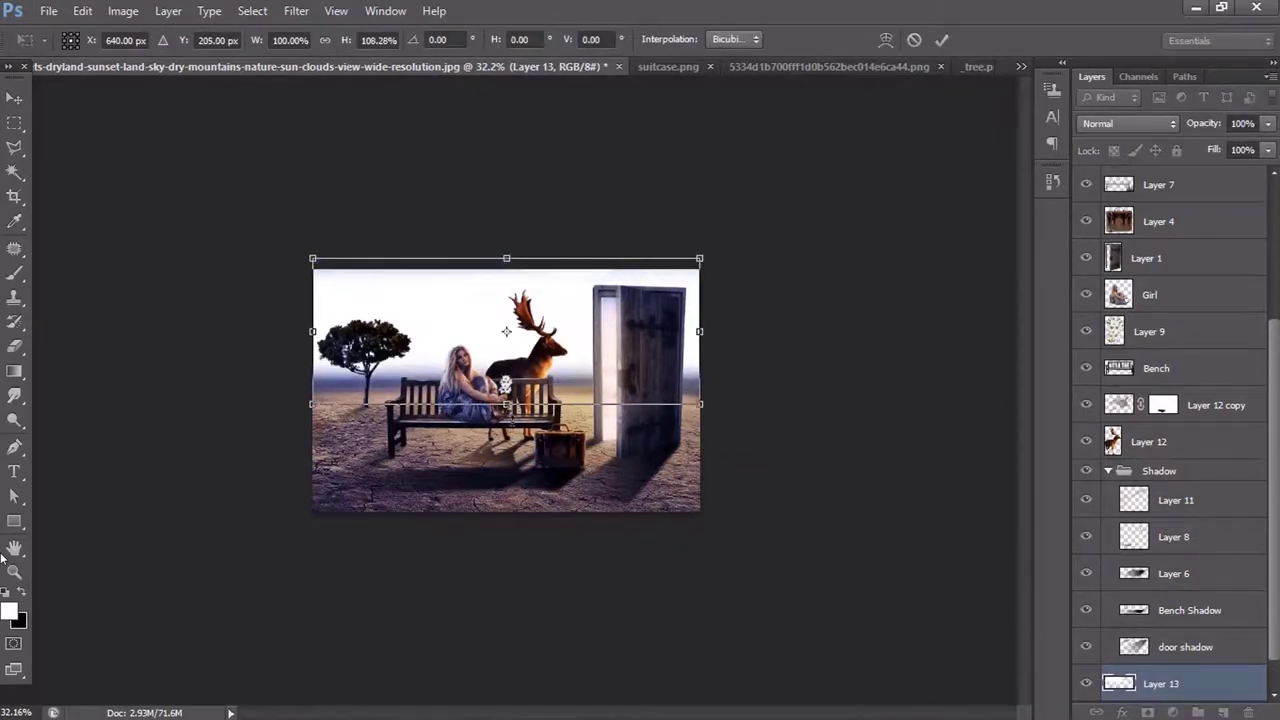
{"action": "left_click_drag", "start_coordinate": [506, 404], "coordinate": [506, 418]}
{"action": "key", "text": "Return"}
- Copy the Background area under the white layer's outline onto a new layer
{"action": "scroll", "coordinate": [550, 410], "scroll_direction": "up", "scroll_amount": 3}
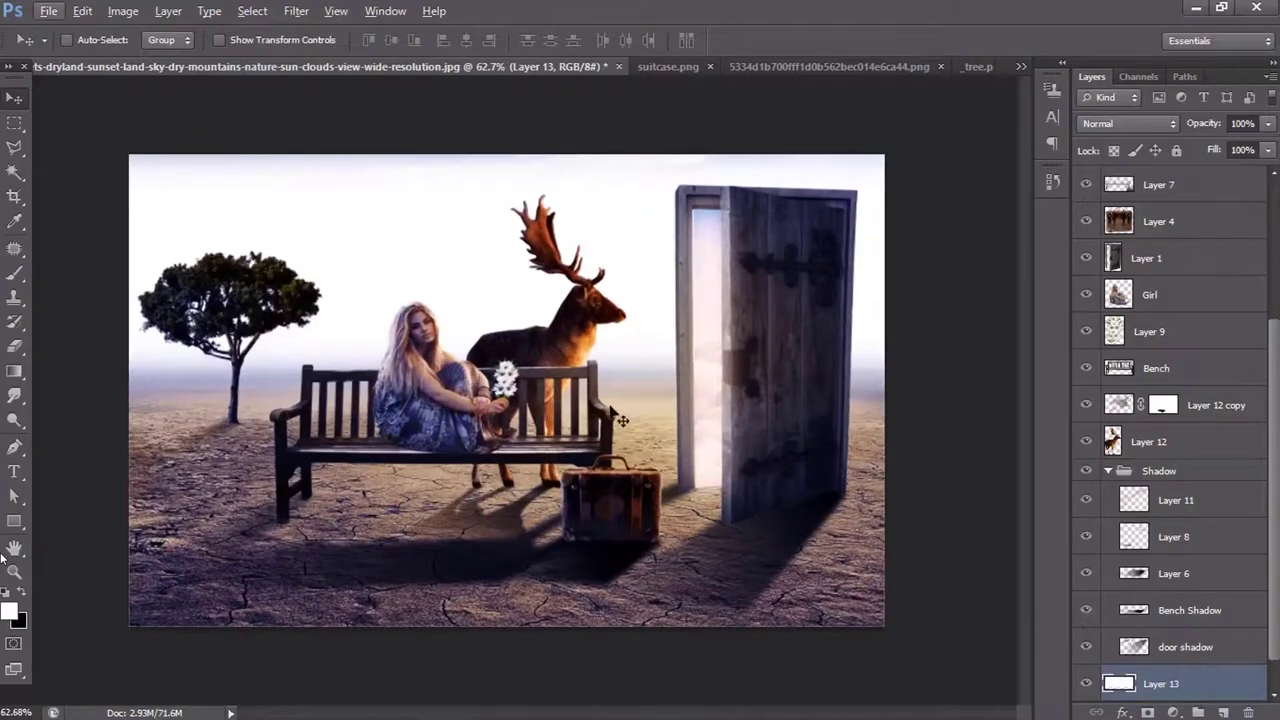
{"action": "scroll", "coordinate": [1170, 684], "scroll_direction": "down", "scroll_amount": 1}
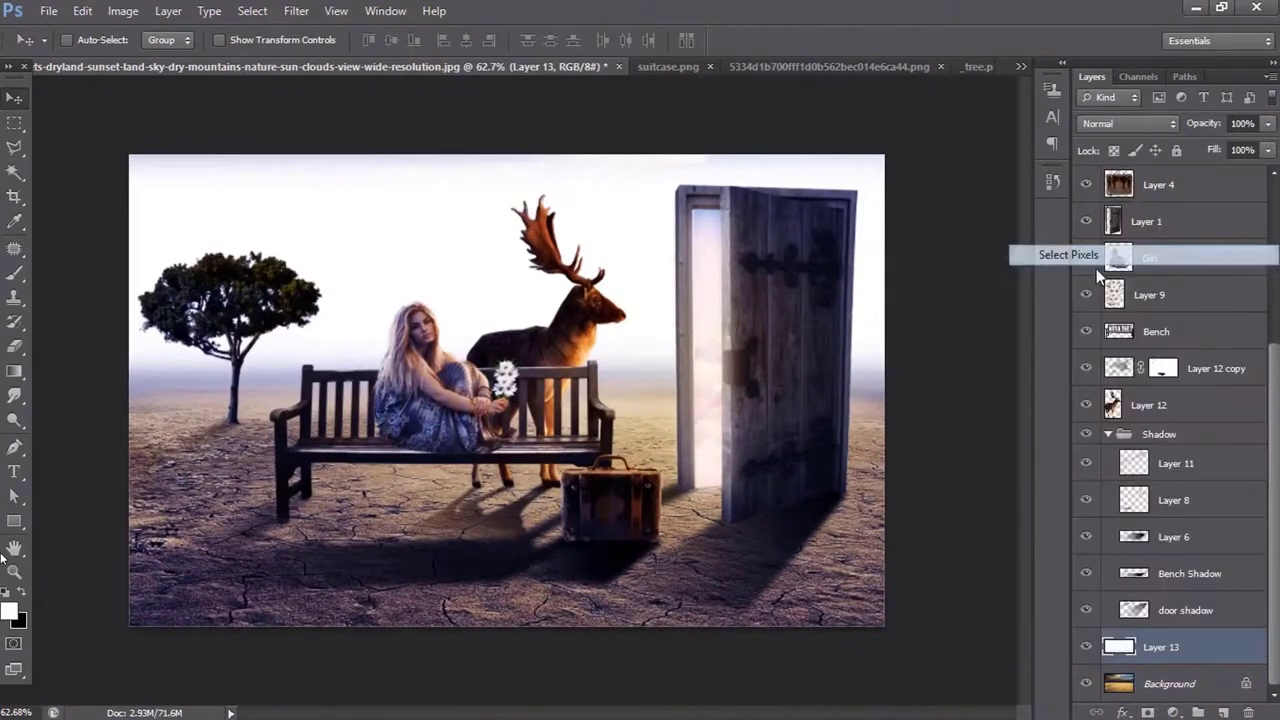
{"action": "left_click", "coordinate": [1118, 647], "text": "ctrl"}
{"action": "left_click", "coordinate": [1193, 684]}
{"action": "key", "text": "ctrl+j"}
- Try Overlay, Vivid Light and Hard Light on Layer 13, settling on Soft Light
{"action": "left_click", "coordinate": [1147, 650]}
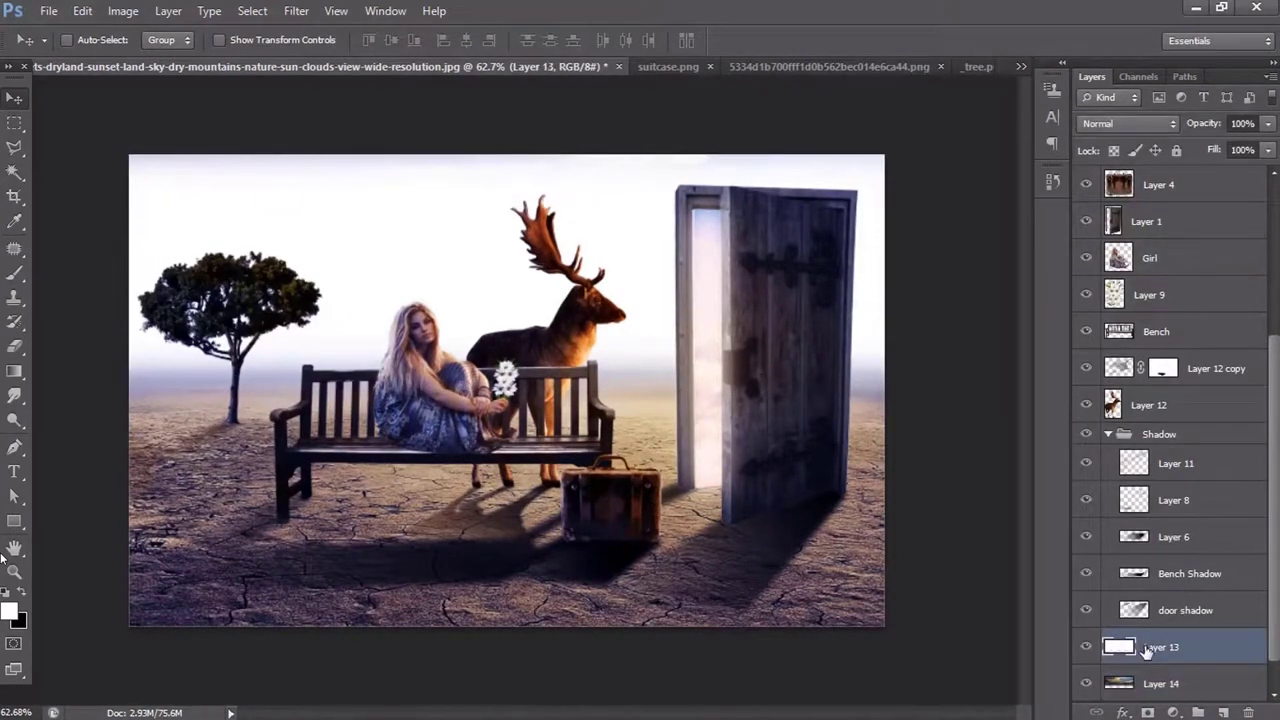
{"action": "left_click", "coordinate": [1128, 123]}
{"action": "left_click", "coordinate": [1095, 387]}
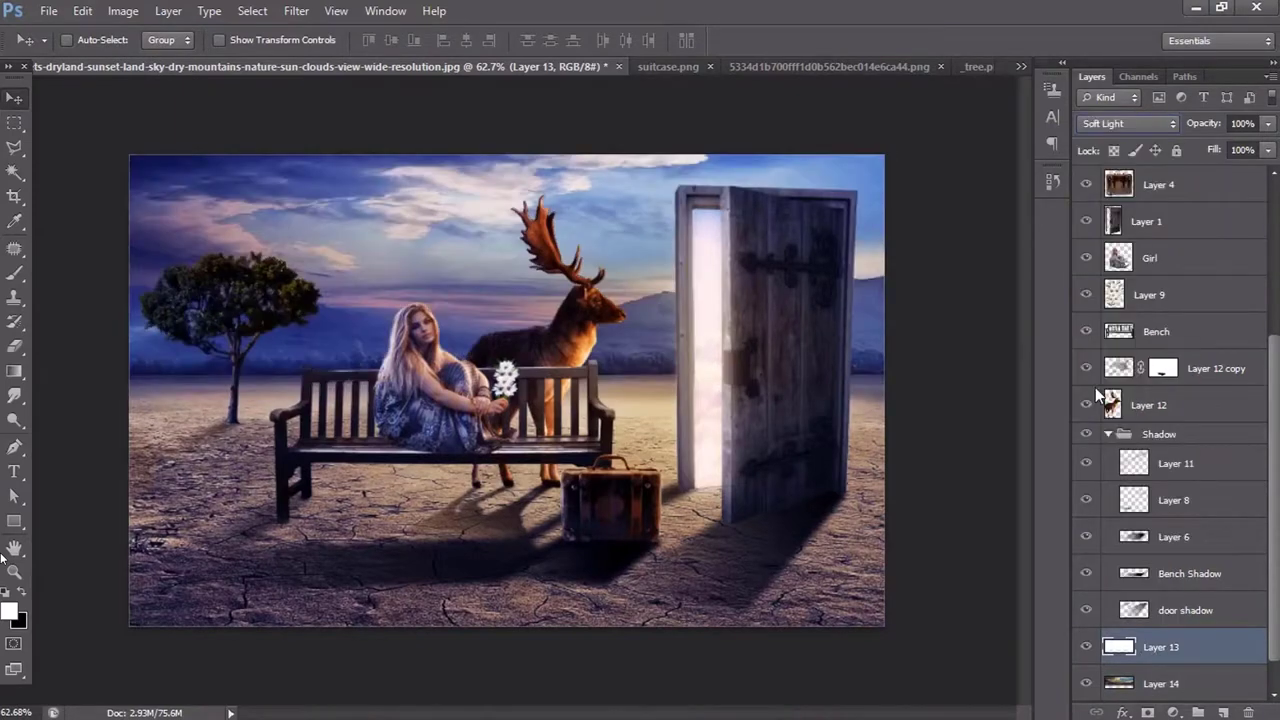
{"action": "key", "text": "Up"}
{"action": "key", "text": "Down"}
{"action": "key", "text": "Down"}
{"action": "key", "text": "Down"}
{"action": "key", "text": "Down"}
{"action": "key", "text": "Down"}
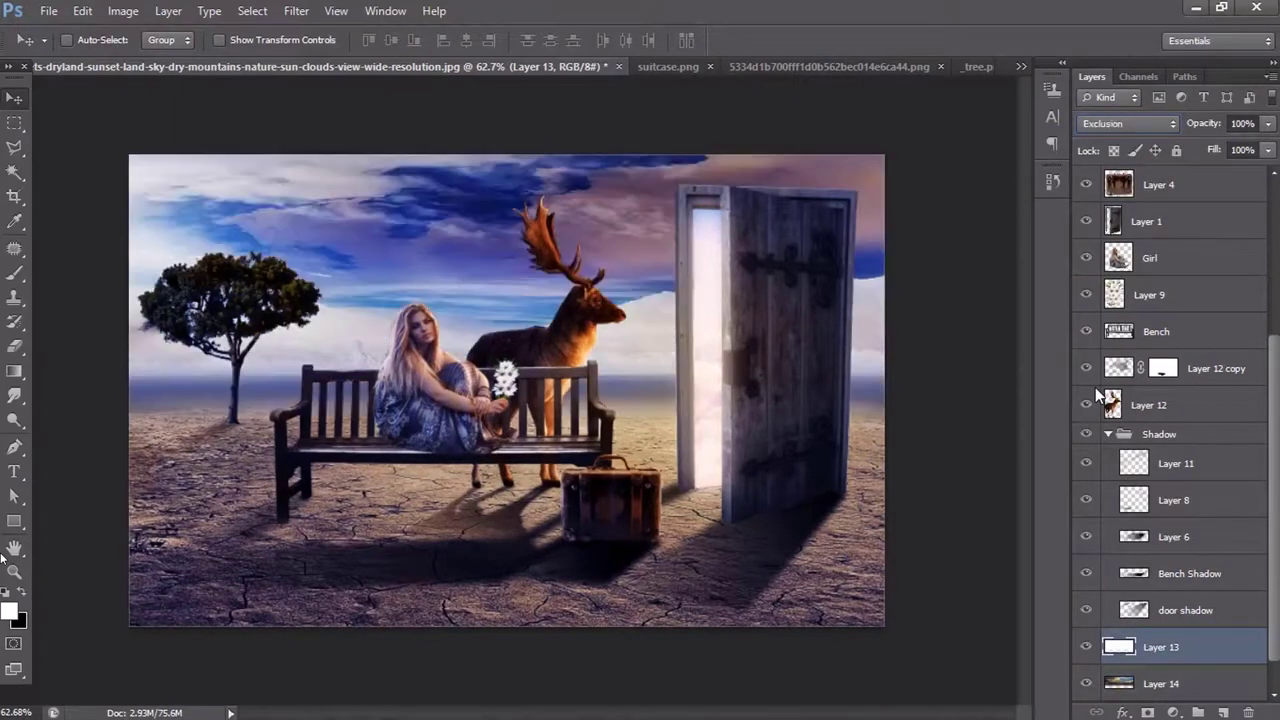
{"action": "key", "text": "Down"}
{"action": "key", "text": "Down"}
{"action": "key", "text": "Down"}
{"action": "key", "text": "Down"}
{"action": "key", "text": "Down"}
{"action": "key", "text": "Down"}
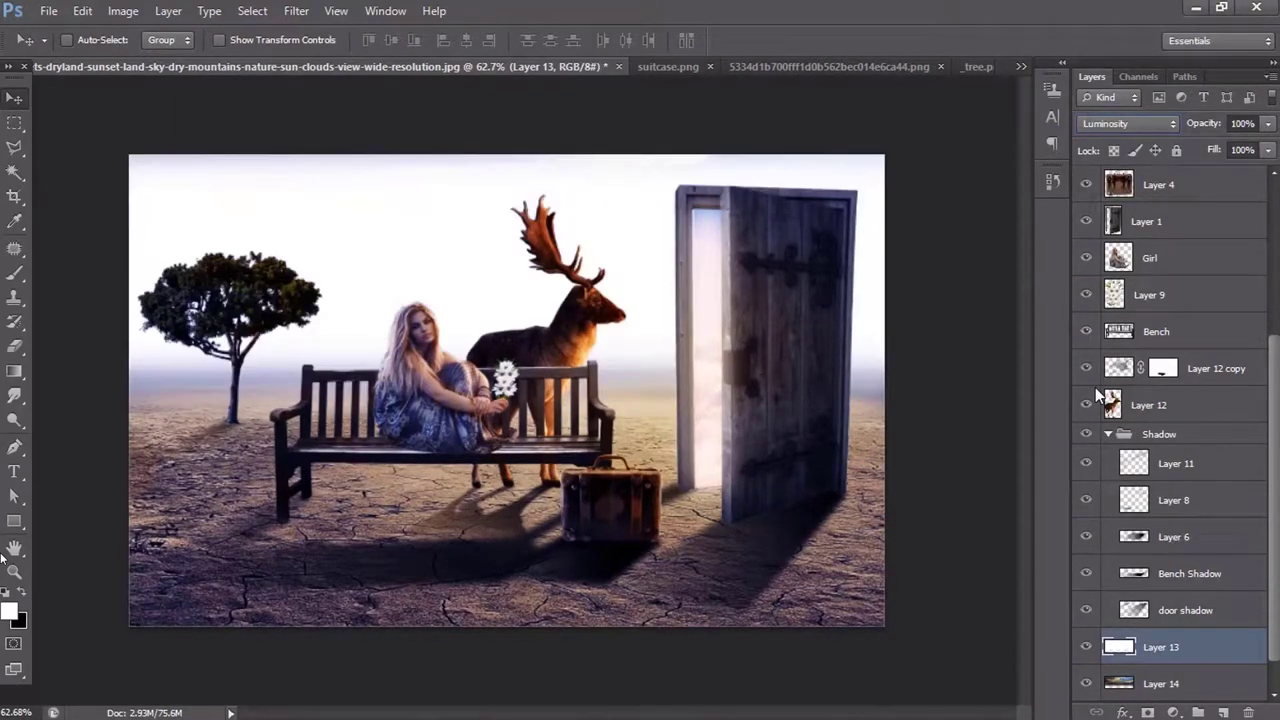
{"action": "left_click", "coordinate": [1119, 124]}
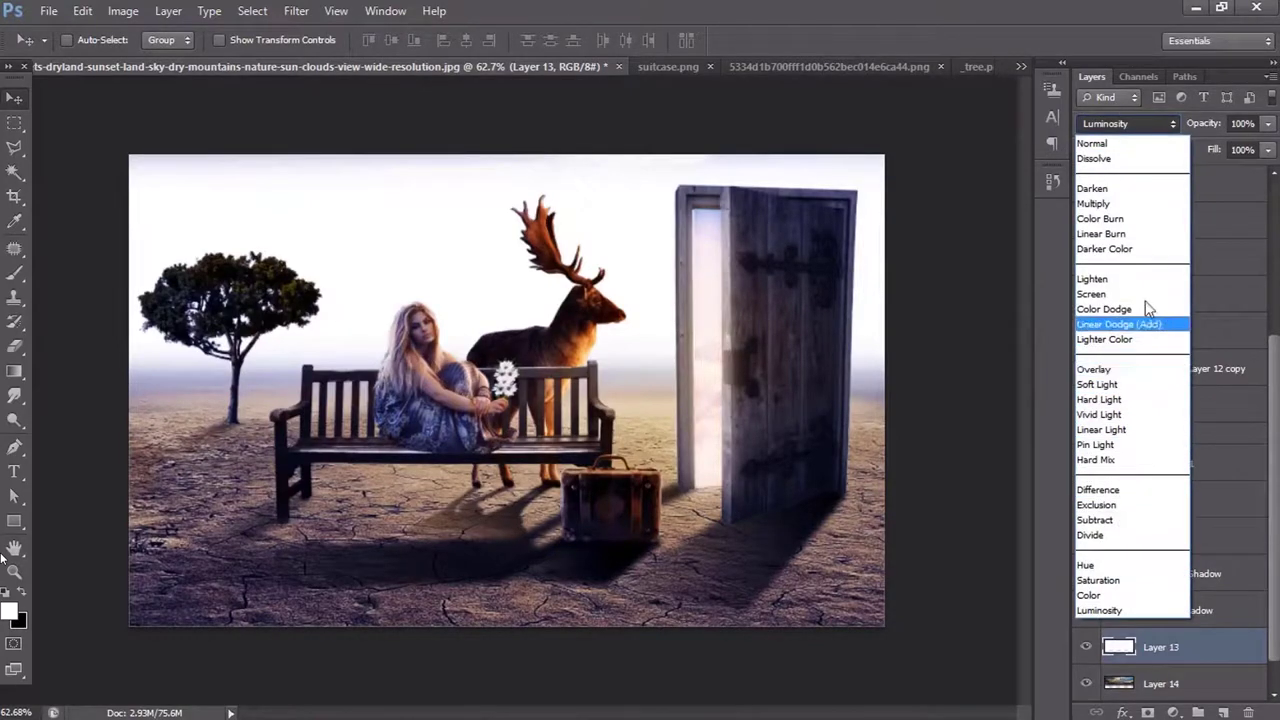
{"action": "left_click", "coordinate": [1096, 415]}
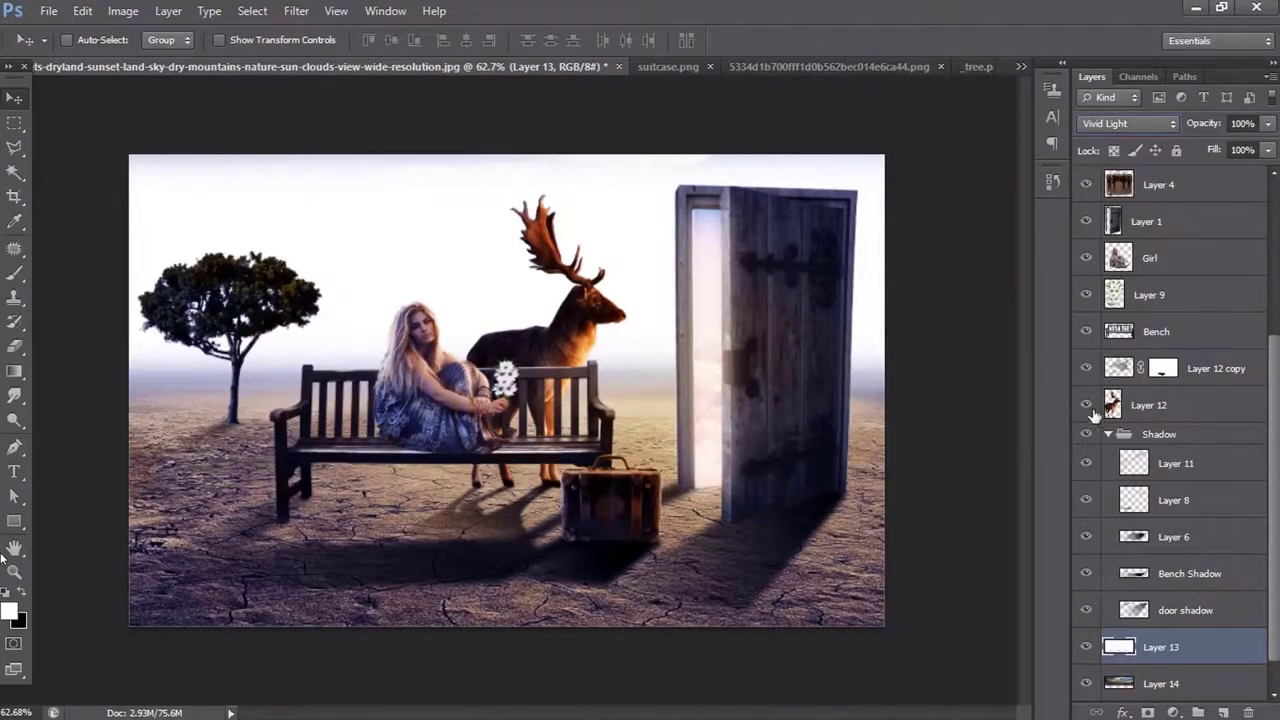
{"action": "left_click", "coordinate": [1143, 120]}
{"action": "left_click", "coordinate": [1111, 403]}
{"action": "left_click", "coordinate": [1133, 123]}
{"action": "left_click", "coordinate": [1090, 370]}
{"action": "left_click", "coordinate": [1130, 123]}
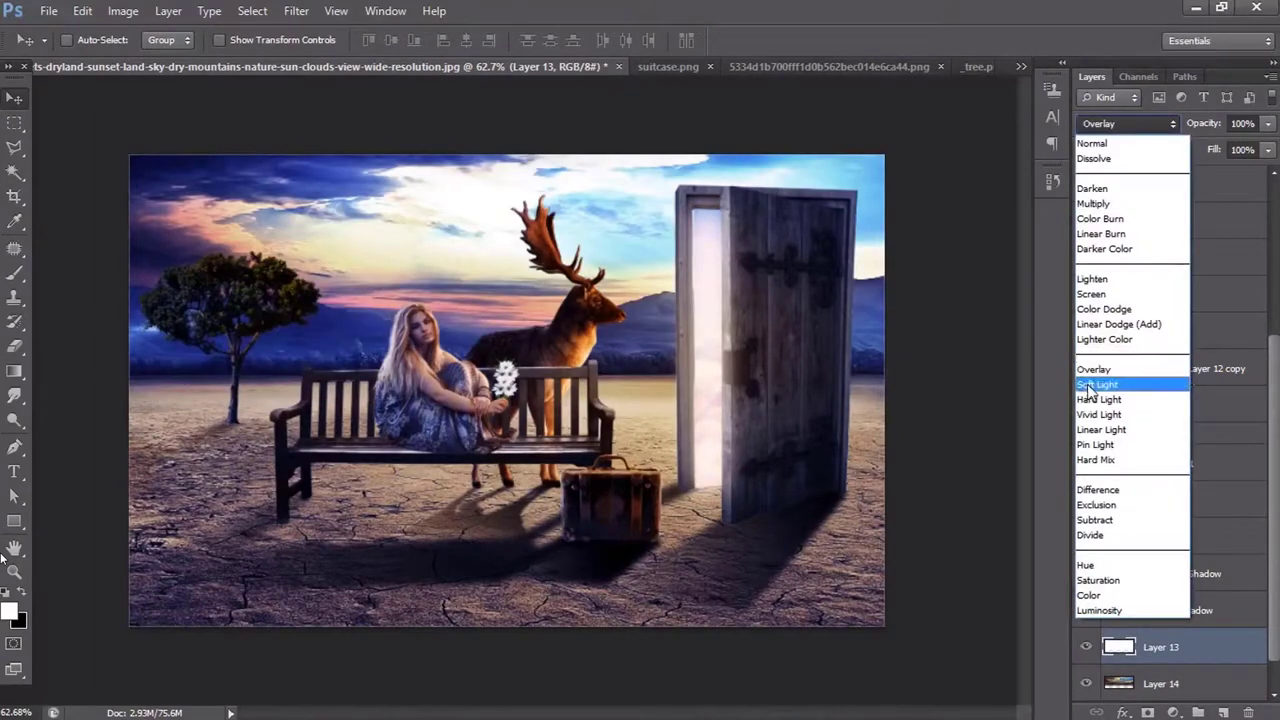
{"action": "left_click", "coordinate": [1092, 386]}
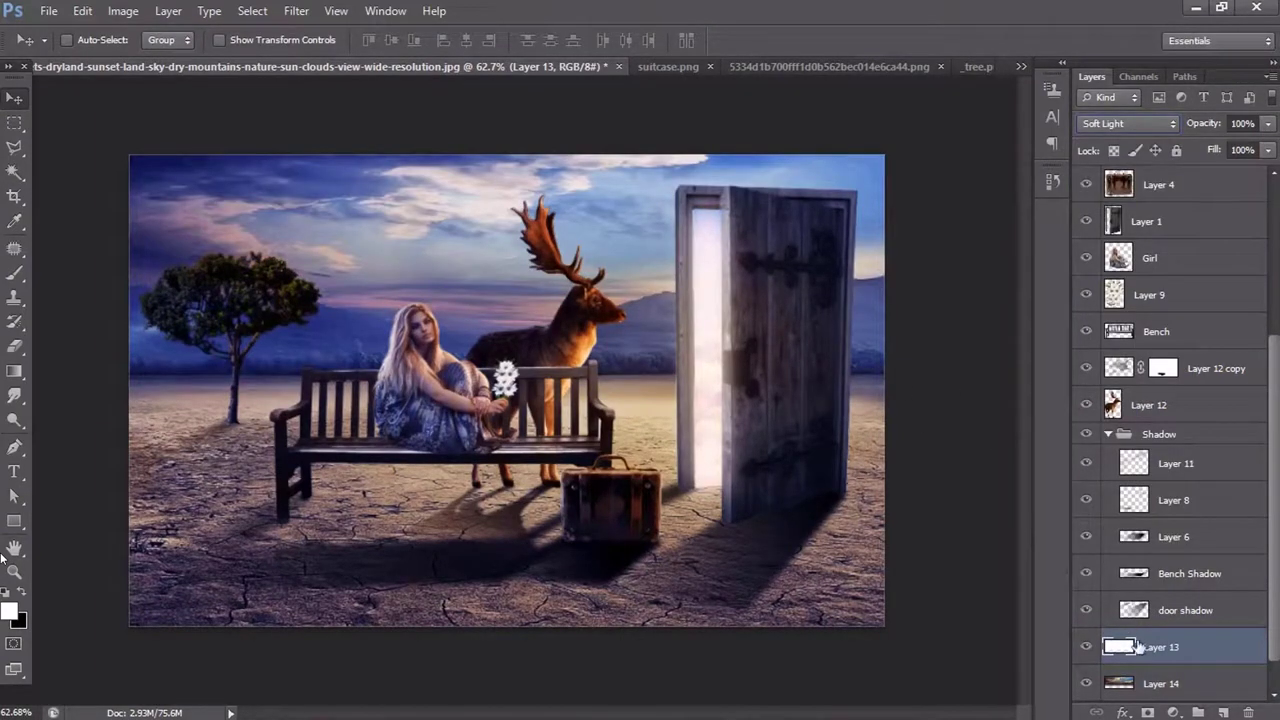
- Apply a 16.8-pixel Gaussian Blur to the copied sky on Layer 14
{"action": "left_click", "coordinate": [1158, 680]}
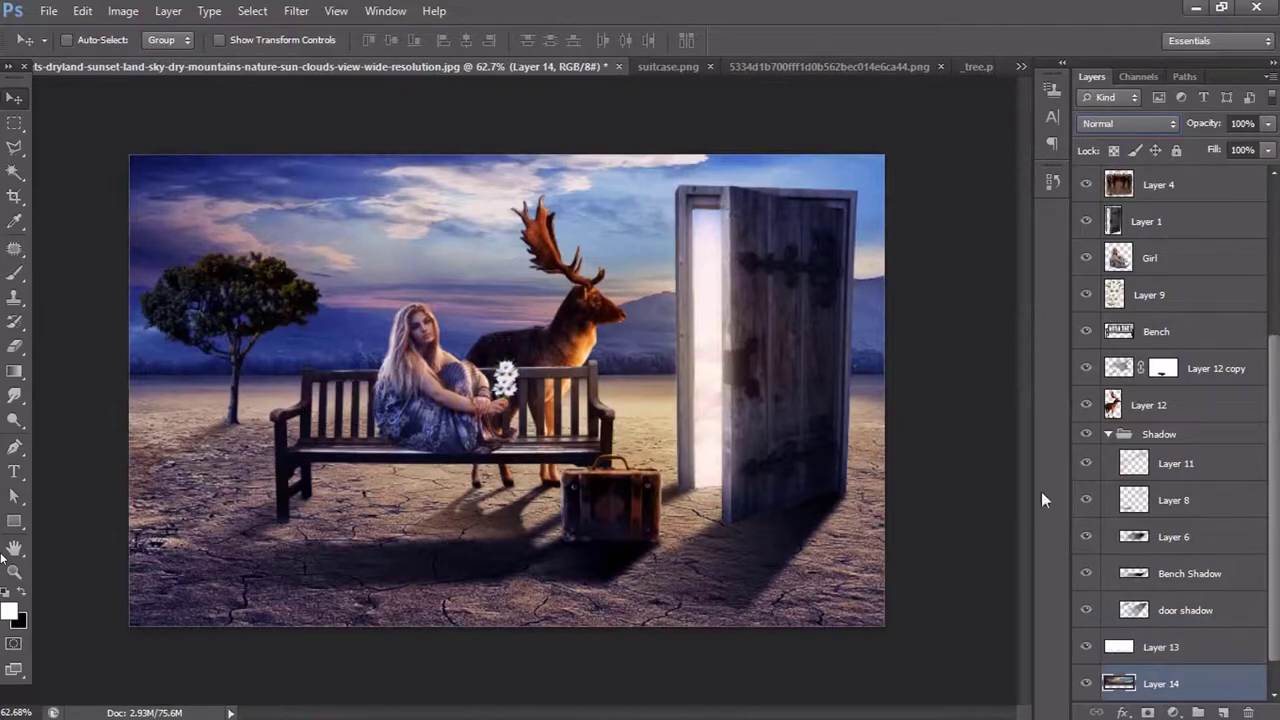
{"action": "left_click", "coordinate": [296, 11]}
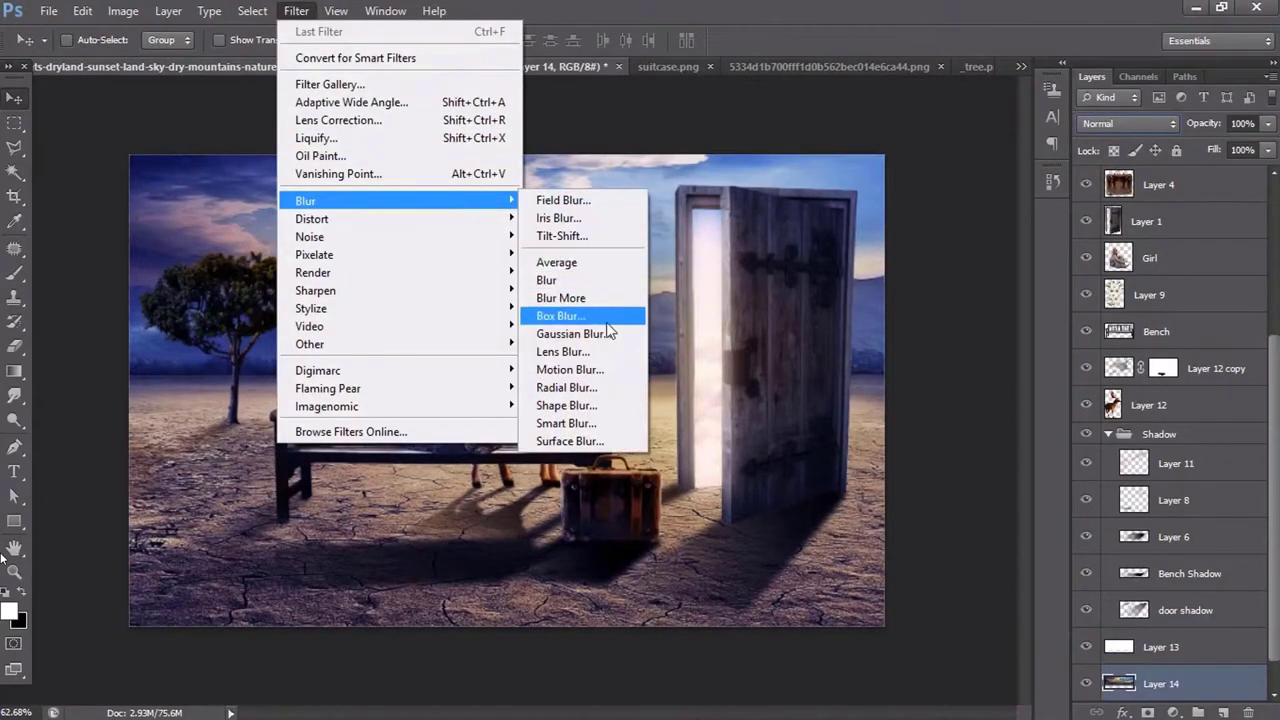
{"action": "left_click", "coordinate": [575, 333]}
{"action": "left_click_drag", "start_coordinate": [882, 455], "coordinate": [879, 454]}
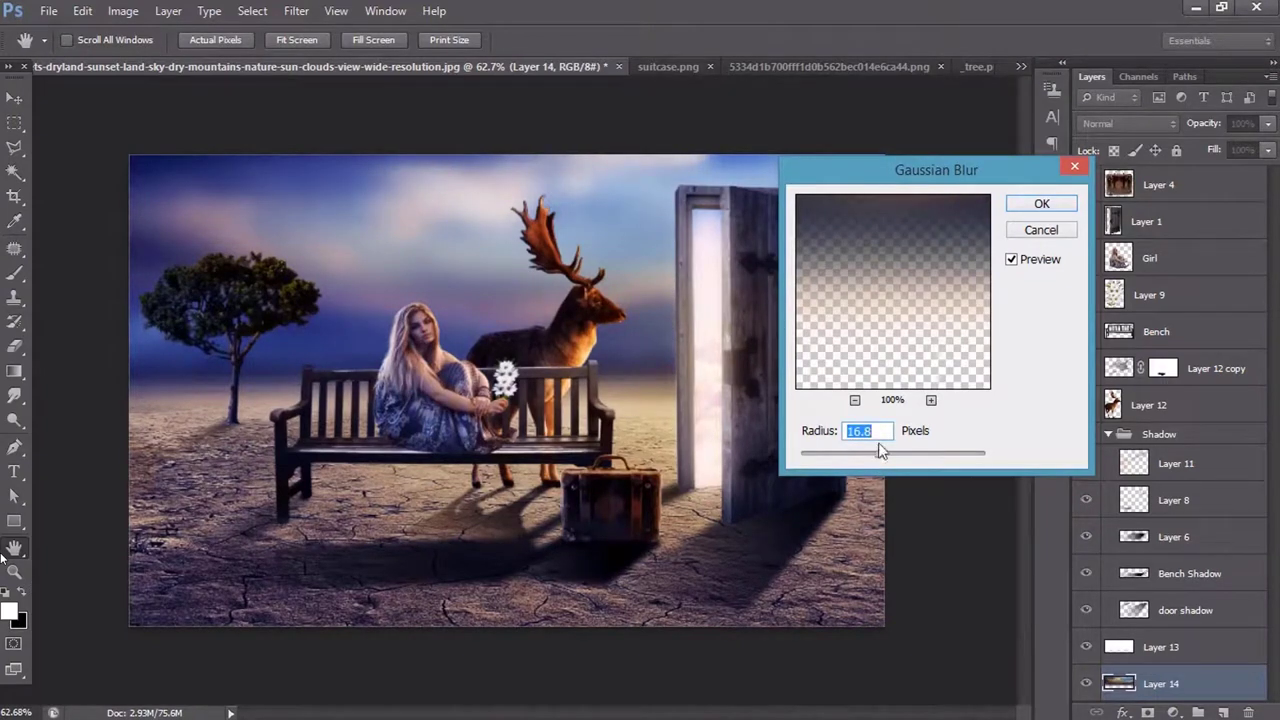
{"action": "left_click", "coordinate": [1042, 204]}
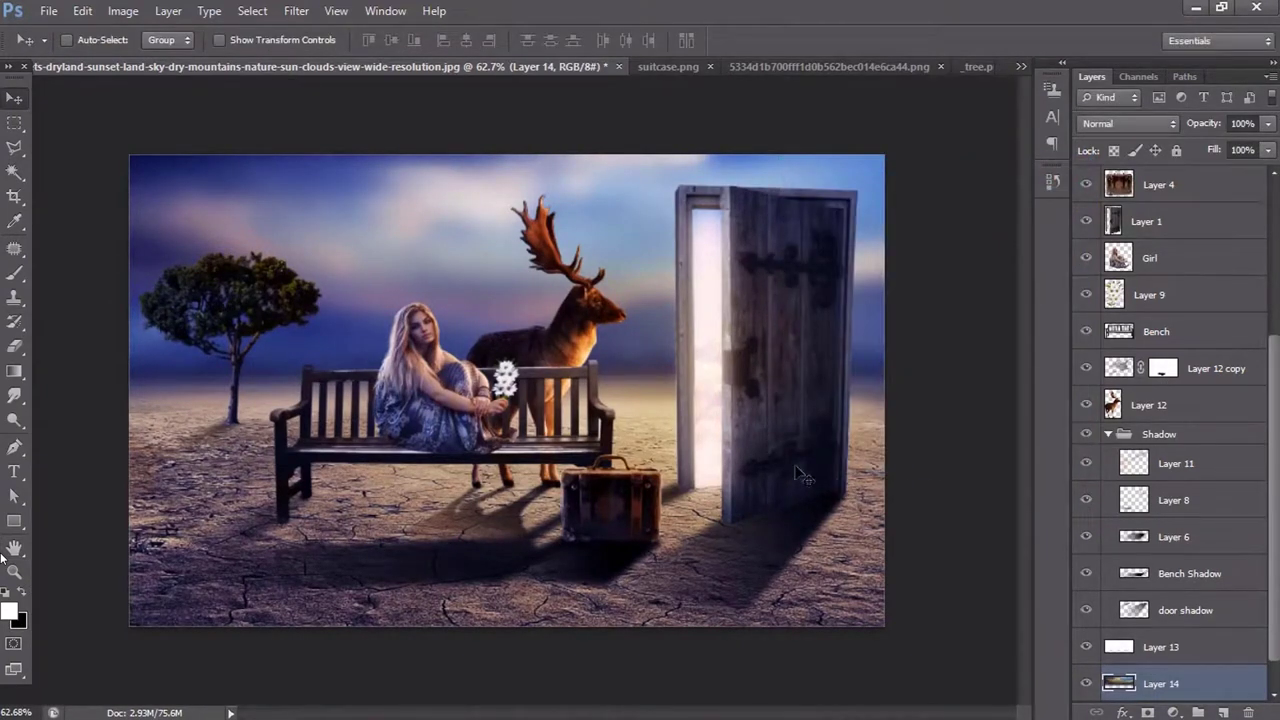
{"action": "left_click", "coordinate": [48, 11]}
{"action": "left_click", "coordinate": [70, 50]}
{"action": "scroll", "coordinate": [660, 330], "scroll_direction": "down", "scroll_amount": 2}
{"action": "scroll", "coordinate": [668, 311], "scroll_direction": "up", "scroll_amount": 2}
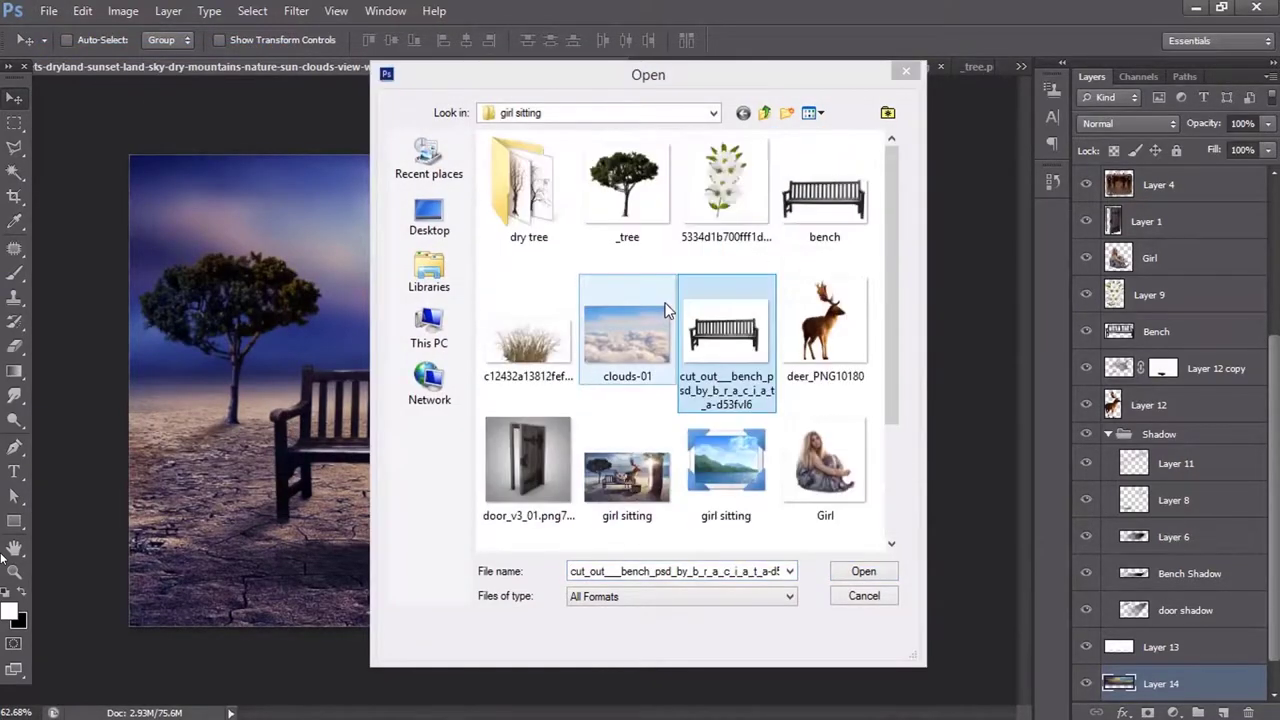
{"action": "scroll", "coordinate": [667, 311], "scroll_direction": "down", "scroll_amount": 2}
{"action": "scroll", "coordinate": [680, 350], "scroll_direction": "up", "scroll_amount": 2}
{"action": "scroll", "coordinate": [683, 366], "scroll_direction": "down", "scroll_amount": 2}
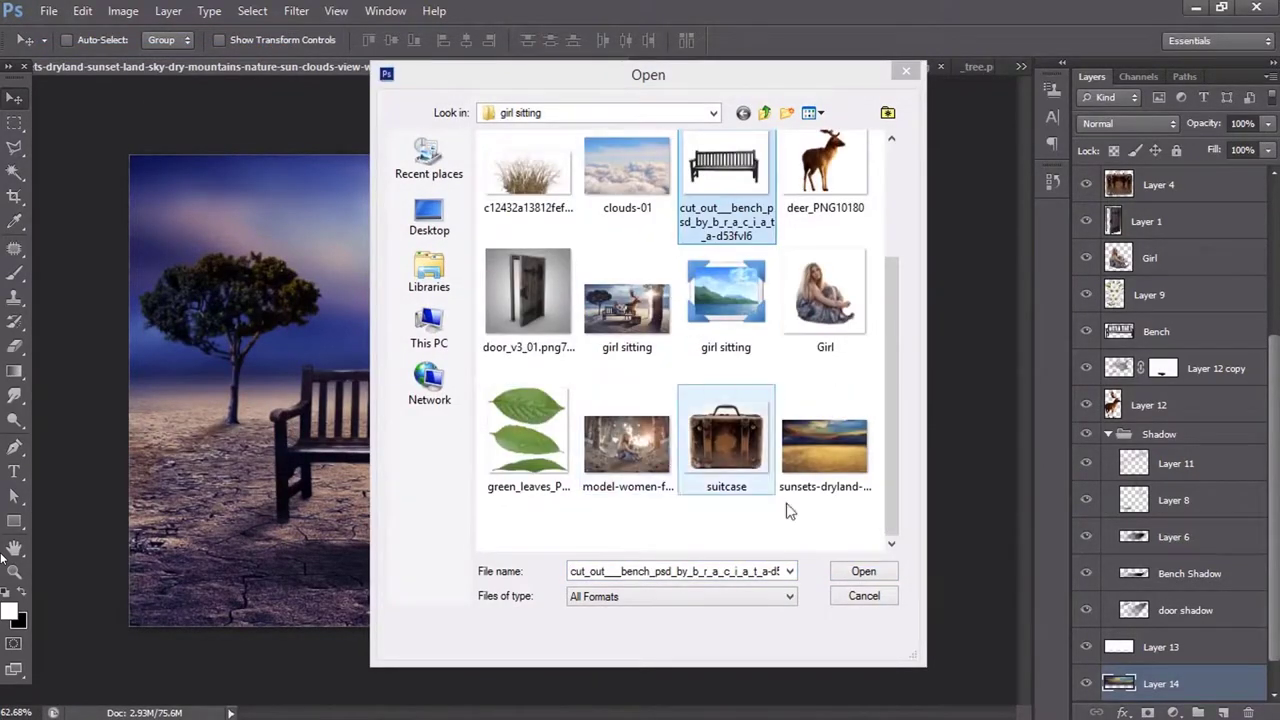
{"action": "key", "text": "Escape"}
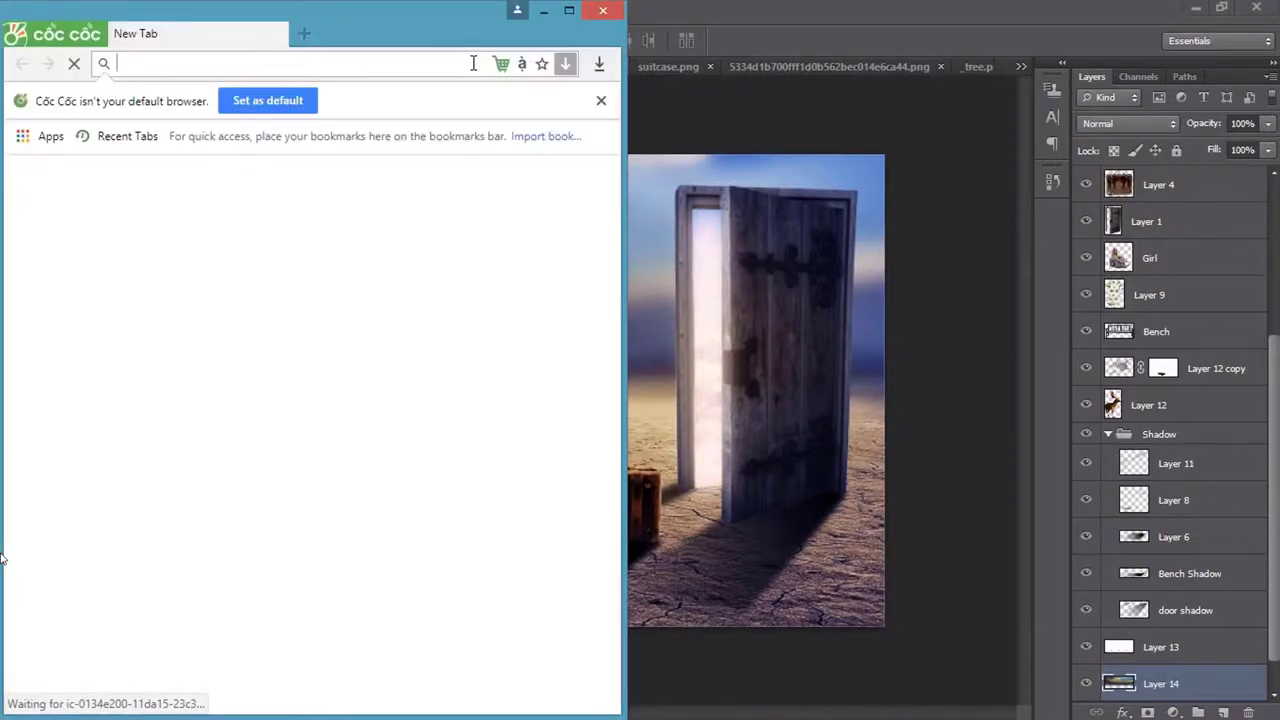
- Search Google Images for 'light stroke' and browse the results
{"action": "type", "text": "light stroke"}
{"action": "key", "text": "Return"}
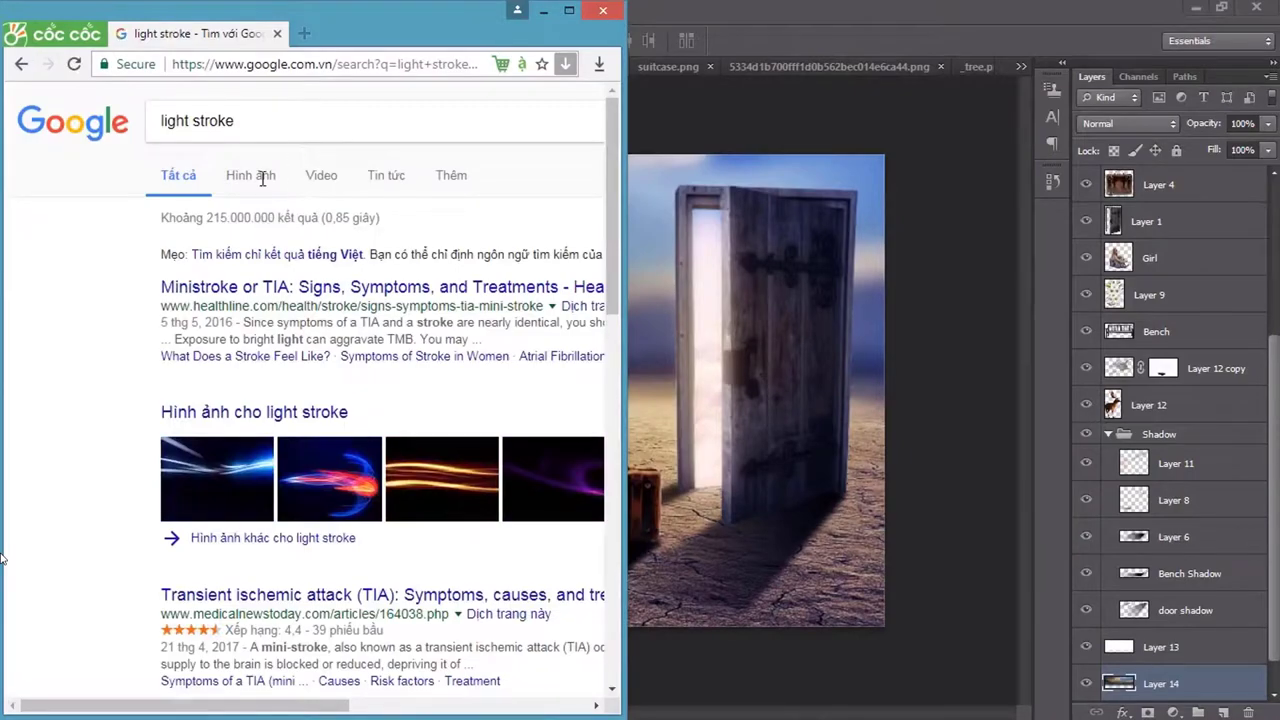
{"action": "left_click", "coordinate": [250, 175]}
{"action": "double_click", "coordinate": [420, 40]}
{"action": "scroll", "coordinate": [400, 370], "scroll_direction": "down", "scroll_amount": 5}
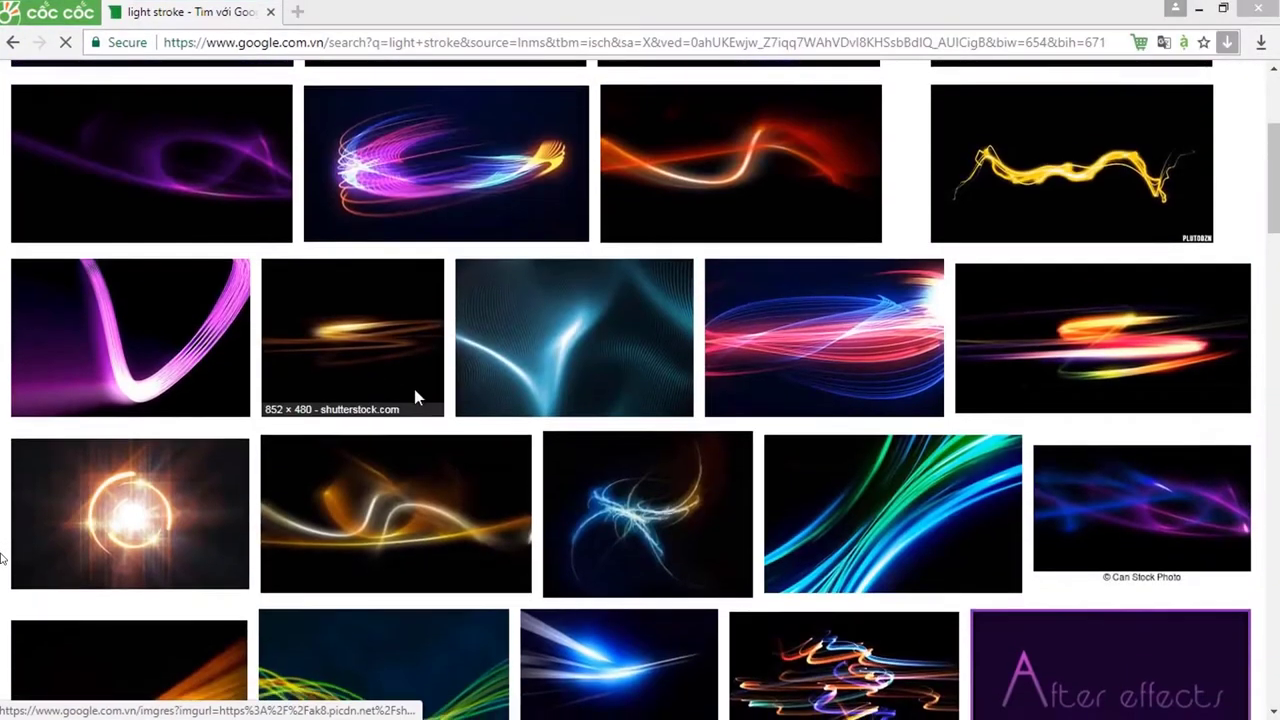
{"action": "scroll", "coordinate": [420, 395], "scroll_direction": "down", "scroll_amount": 5}
{"action": "scroll", "coordinate": [428, 400], "scroll_direction": "up", "scroll_amount": 1}
{"action": "scroll", "coordinate": [443, 380], "scroll_direction": "up", "scroll_amount": 6}
- Change the search to 'light png' and scroll through the results
{"action": "left_click_drag", "start_coordinate": [294, 91], "coordinate": [186, 90]}
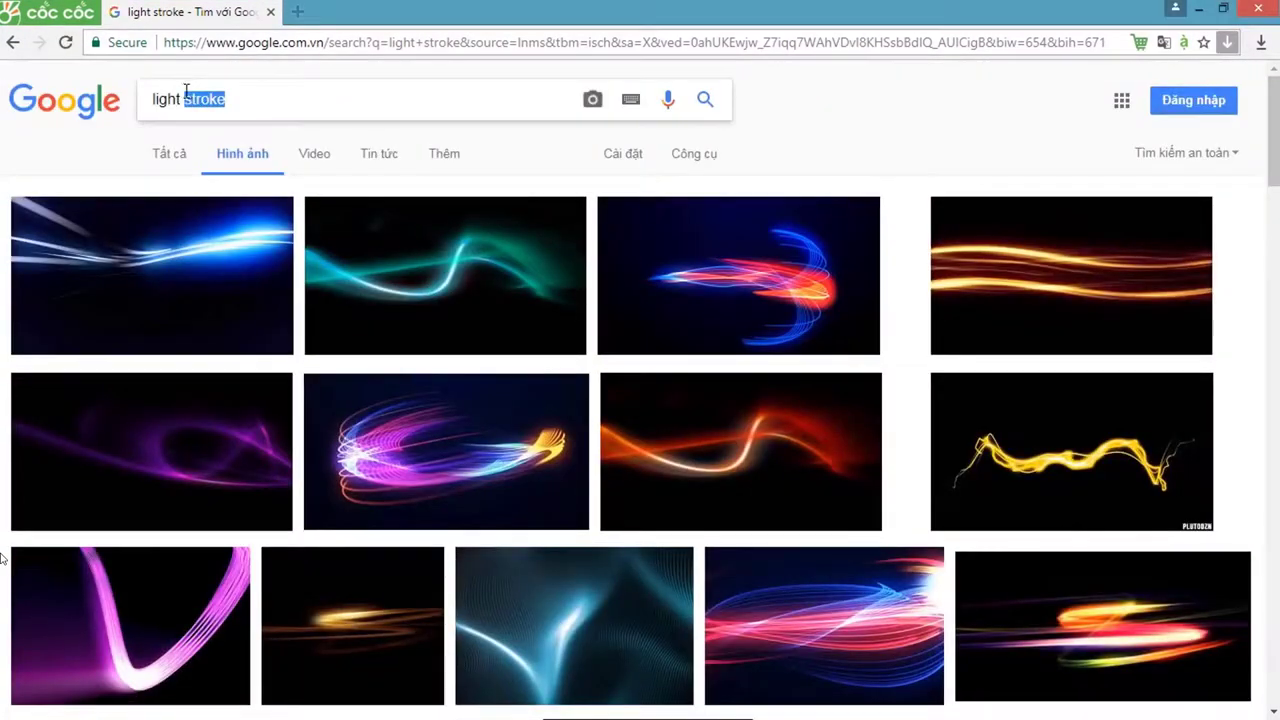
{"action": "type", "text": "png"}
{"action": "key", "text": "Return"}
{"action": "scroll", "coordinate": [765, 130], "scroll_direction": "down", "scroll_amount": 3}
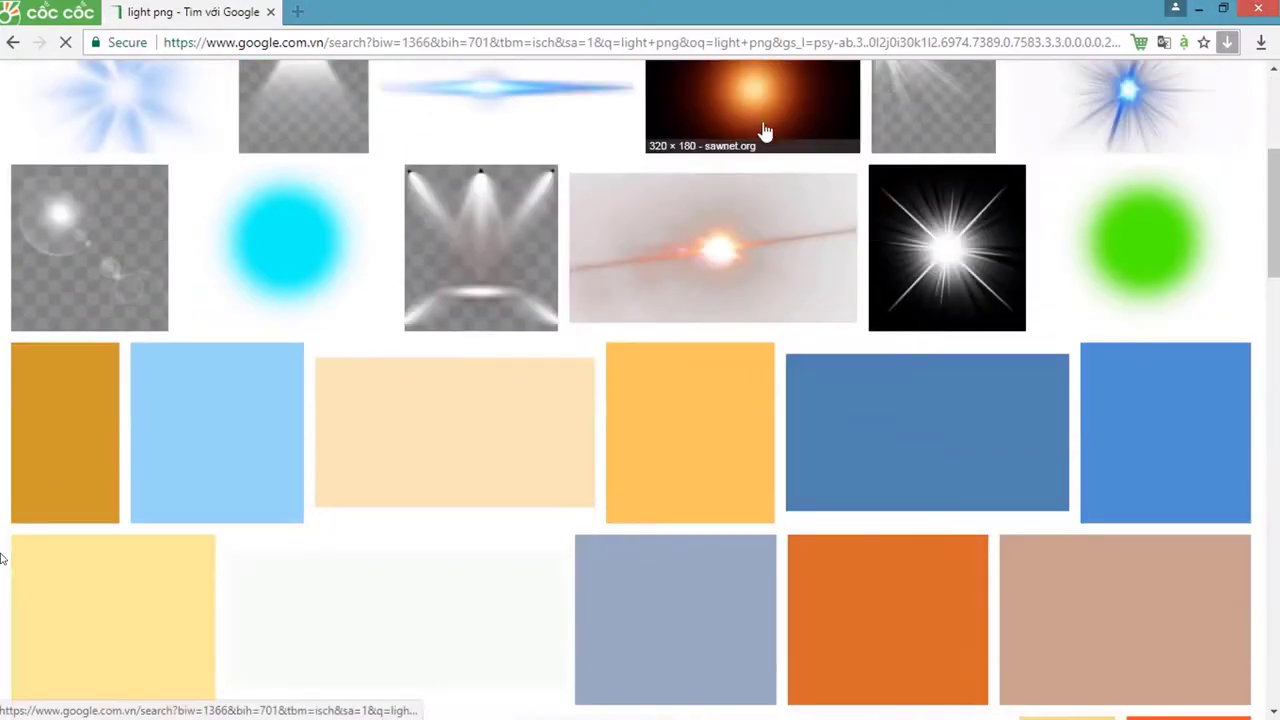
{"action": "scroll", "coordinate": [700, 346], "scroll_direction": "down", "scroll_amount": 3}
{"action": "scroll", "coordinate": [728, 466], "scroll_direction": "down", "scroll_amount": 1}
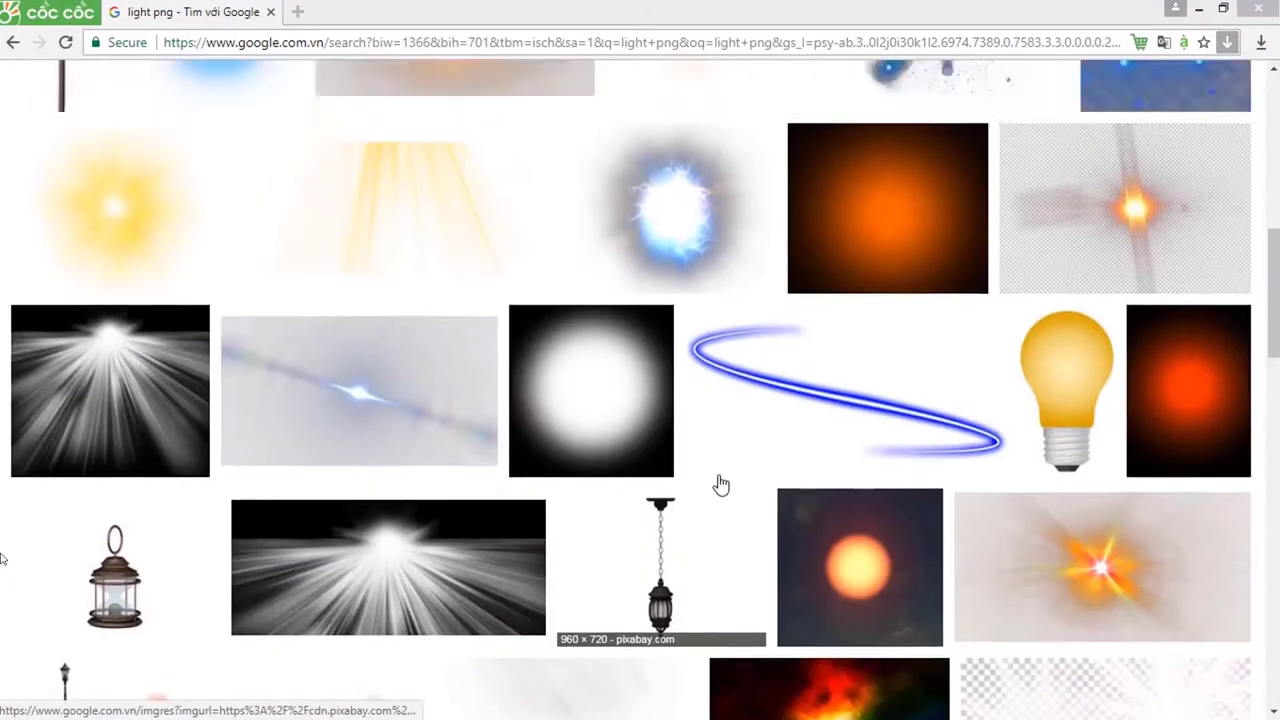
{"action": "scroll", "coordinate": [740, 440], "scroll_direction": "down", "scroll_amount": 5}
- Browse related images from a dark orange light result toward lens-flare pictures
{"action": "left_click", "coordinate": [774, 391]}
{"action": "left_click", "coordinate": [1155, 372]}
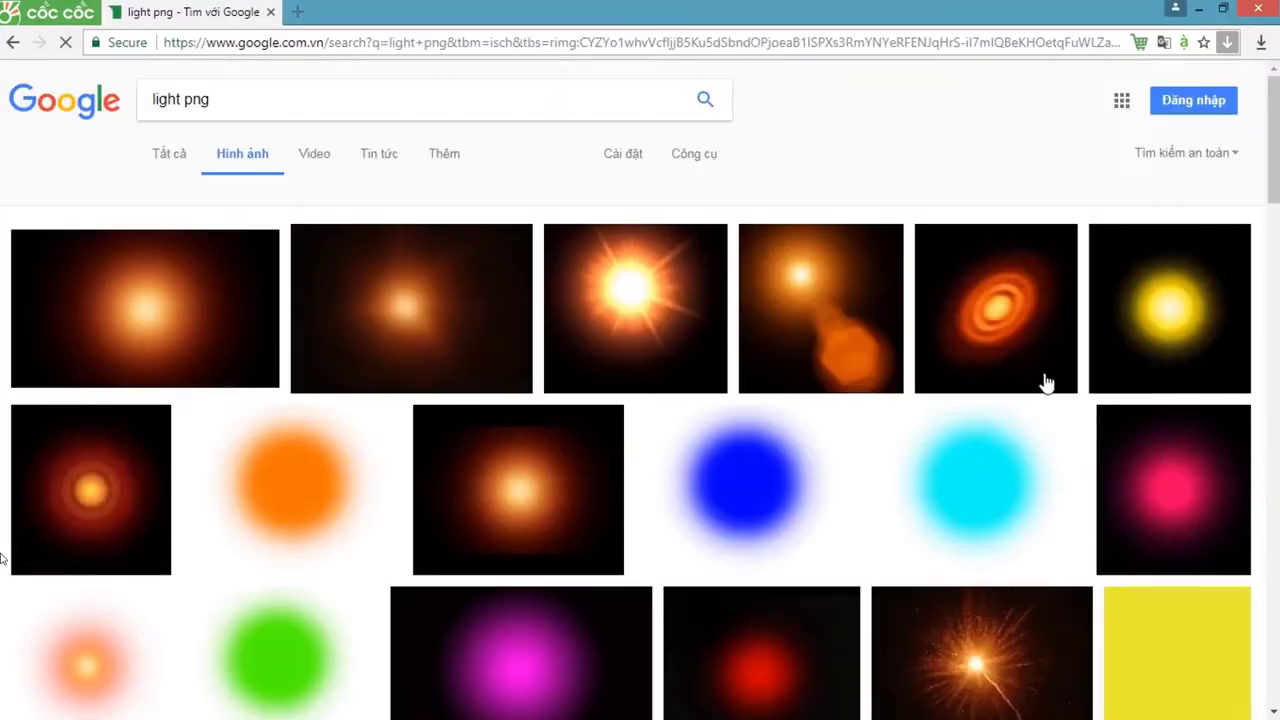
{"action": "scroll", "coordinate": [1030, 390], "scroll_direction": "down", "scroll_amount": 4}
{"action": "scroll", "coordinate": [1012, 370], "scroll_direction": "down", "scroll_amount": 4}
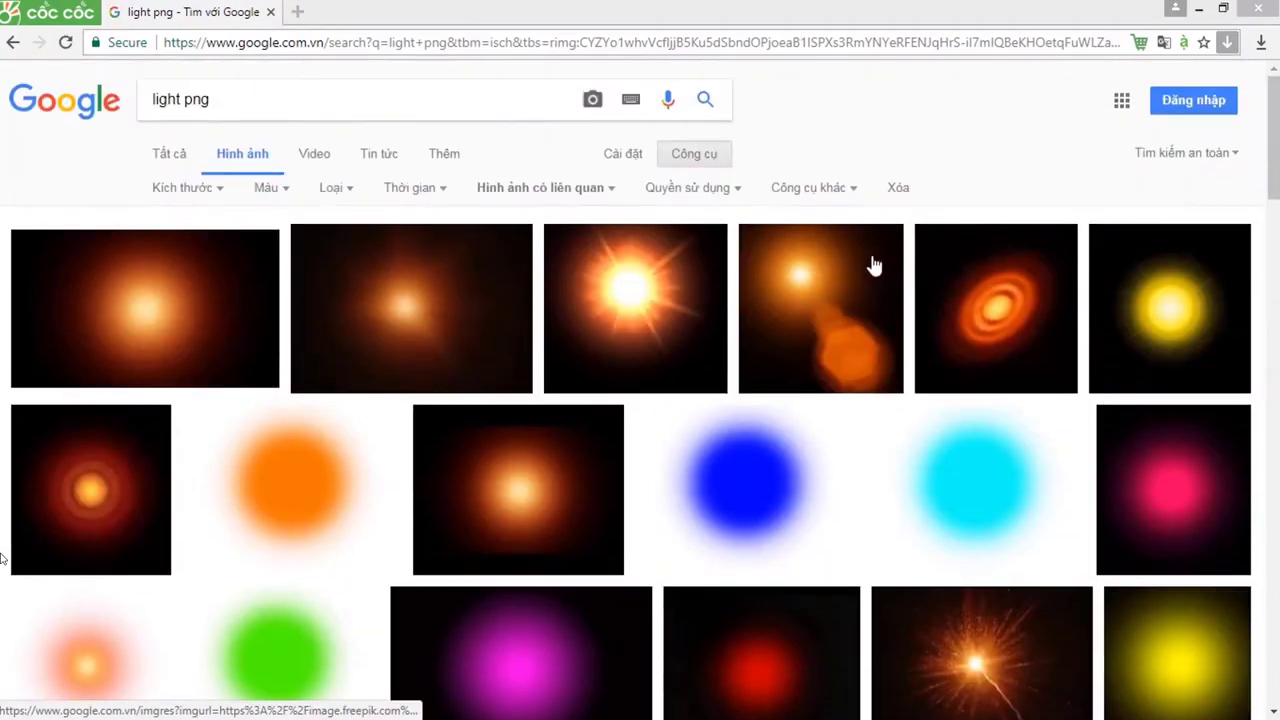
{"action": "left_click", "coordinate": [873, 265]}
{"action": "left_click", "coordinate": [1130, 495]}
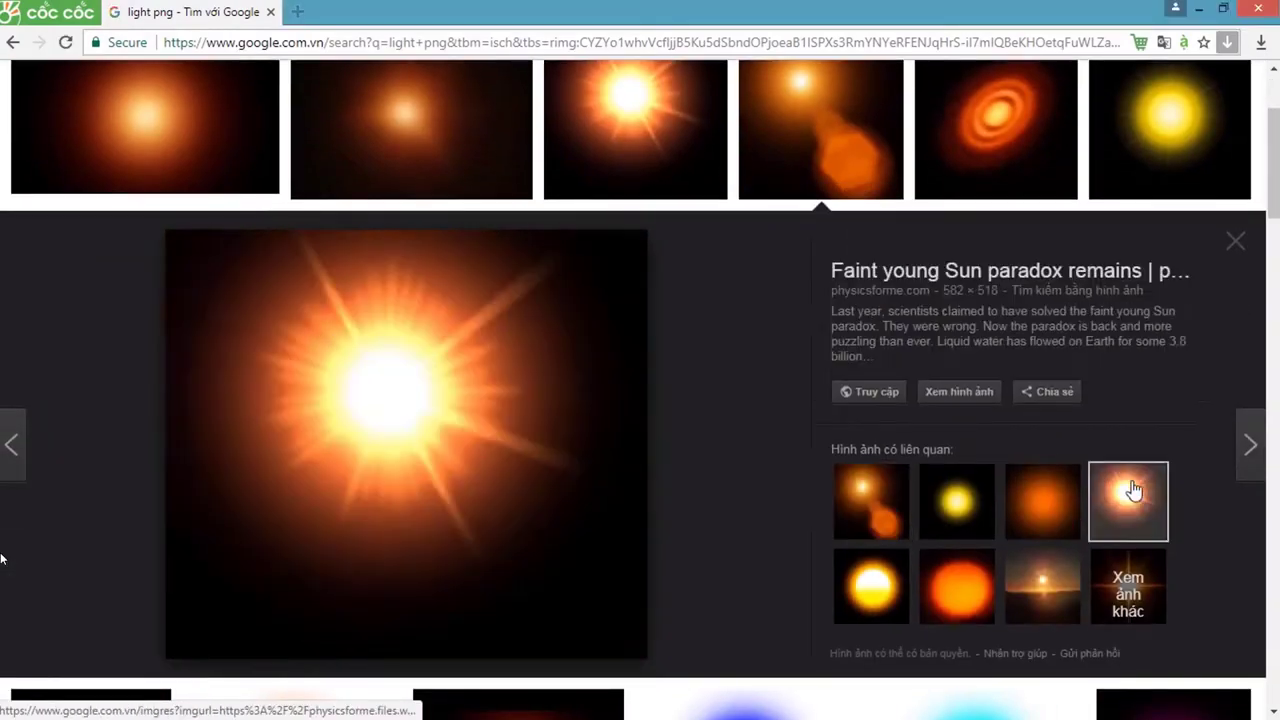
{"action": "left_click", "coordinate": [1127, 590]}
{"action": "scroll", "coordinate": [850, 475], "scroll_direction": "down", "scroll_amount": 3}
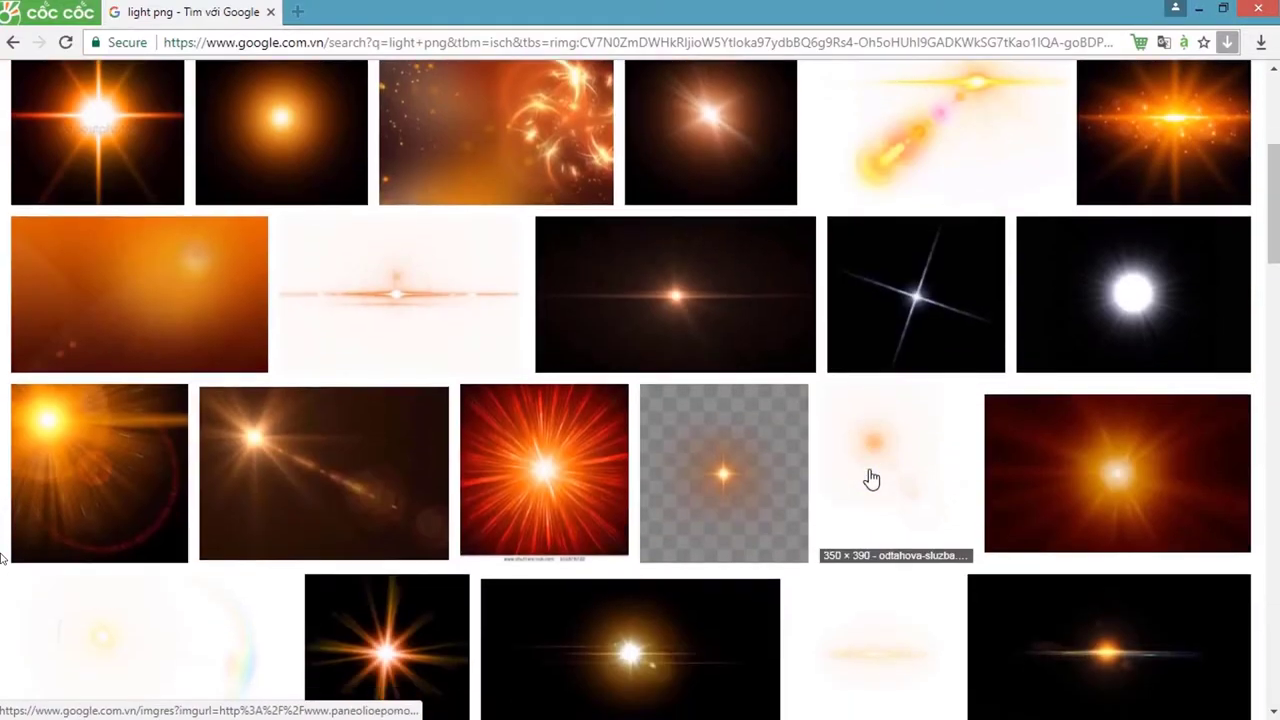
{"action": "scroll", "coordinate": [600, 520], "scroll_direction": "up", "scroll_amount": 1}
- Open the chosen lens-flare image and copy it
{"action": "left_click", "coordinate": [314, 571]}
{"action": "left_click", "coordinate": [976, 373]}
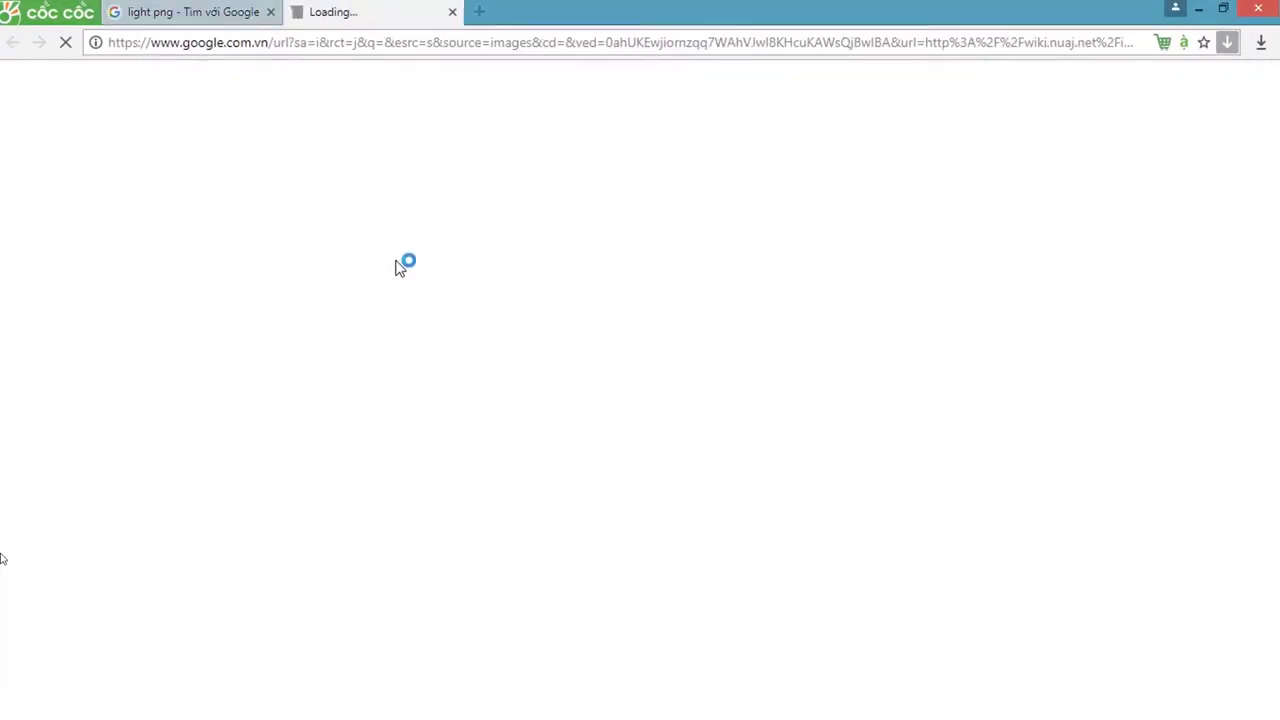
{"action": "right_click", "coordinate": [624, 412]}
{"action": "left_click", "coordinate": [660, 472]}
- Paste the lens flare into the composite as the top layer, over the door
{"action": "left_click", "coordinate": [1199, 10]}
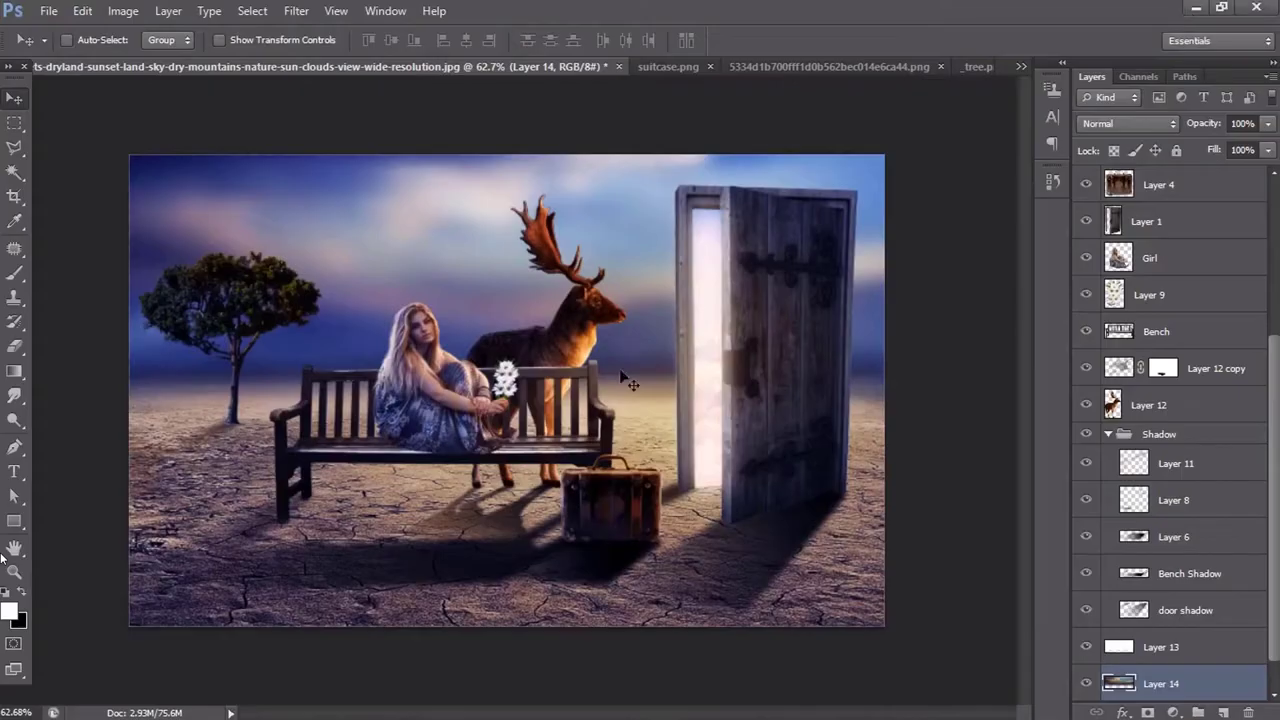
{"action": "key", "text": "ctrl+v"}
{"action": "left_click_drag", "start_coordinate": [612, 398], "coordinate": [788, 285]}
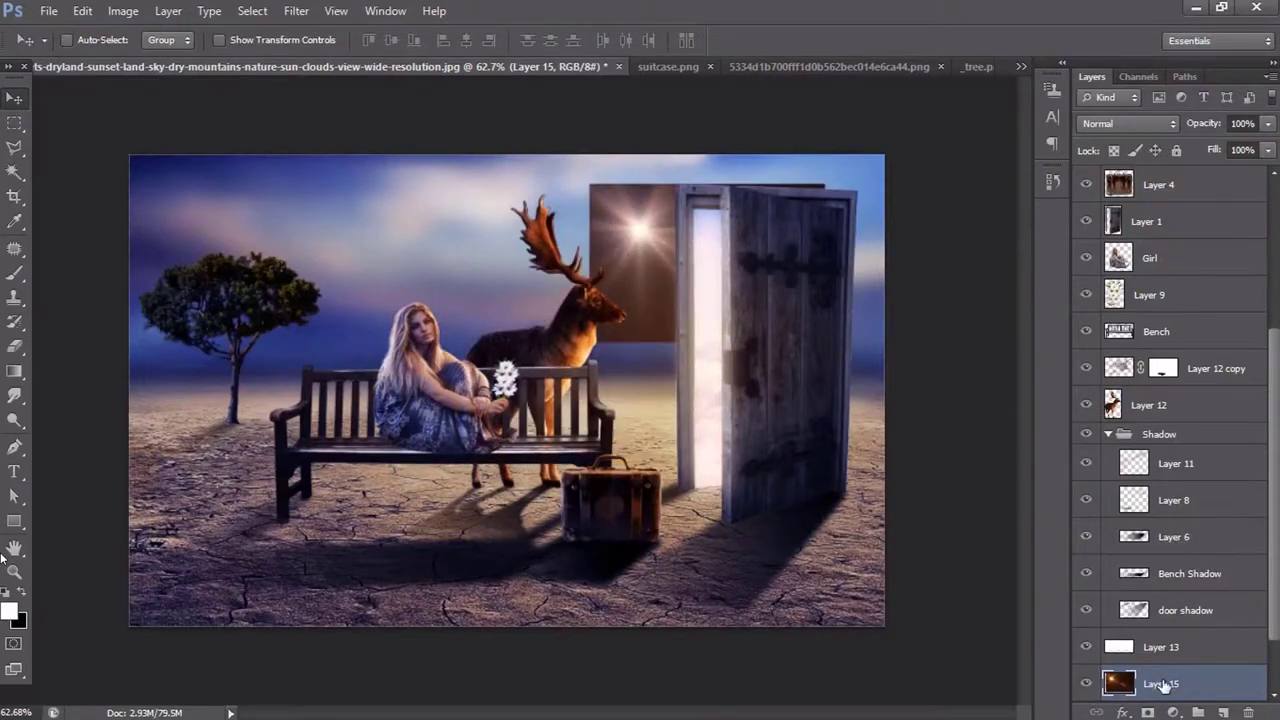
{"action": "left_click_drag", "start_coordinate": [1163, 685], "coordinate": [1160, 180]}
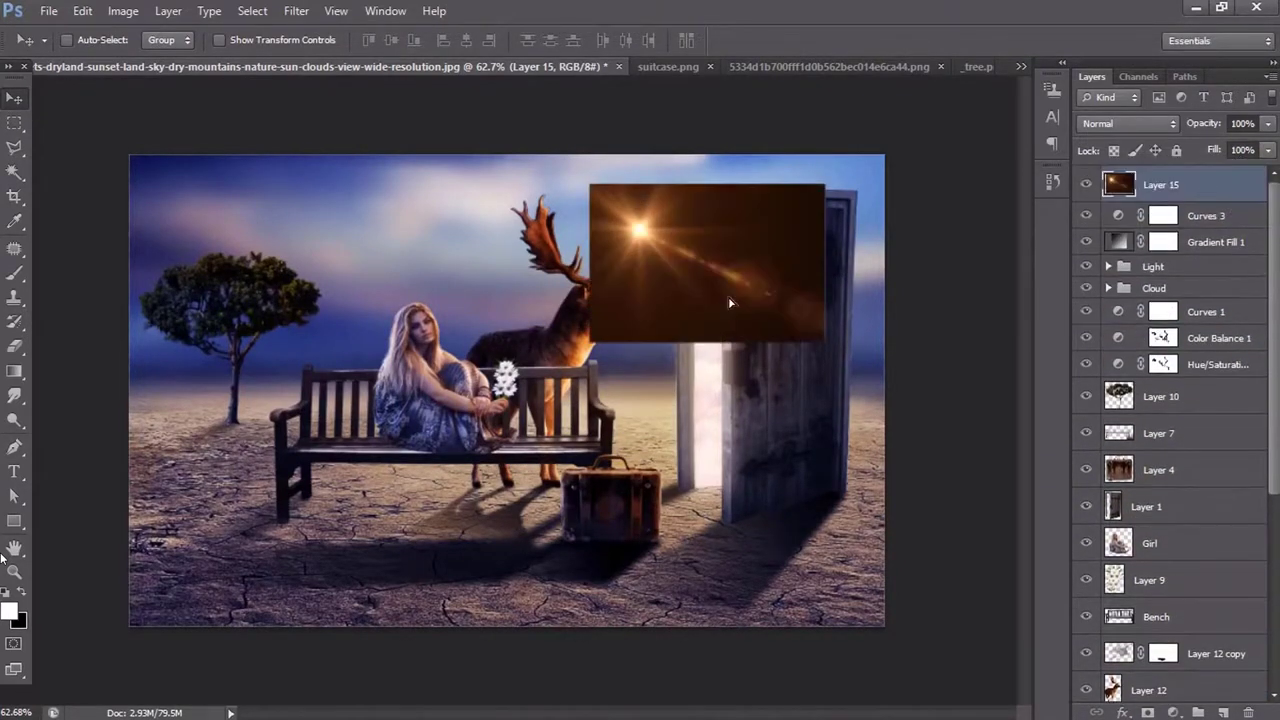
{"action": "left_click_drag", "start_coordinate": [730, 303], "coordinate": [788, 303]}
- Blend the flare in Screen mode and enlarge it over the door's upper area
{"action": "left_click", "coordinate": [1128, 123]}
{"action": "left_click", "coordinate": [1096, 384]}
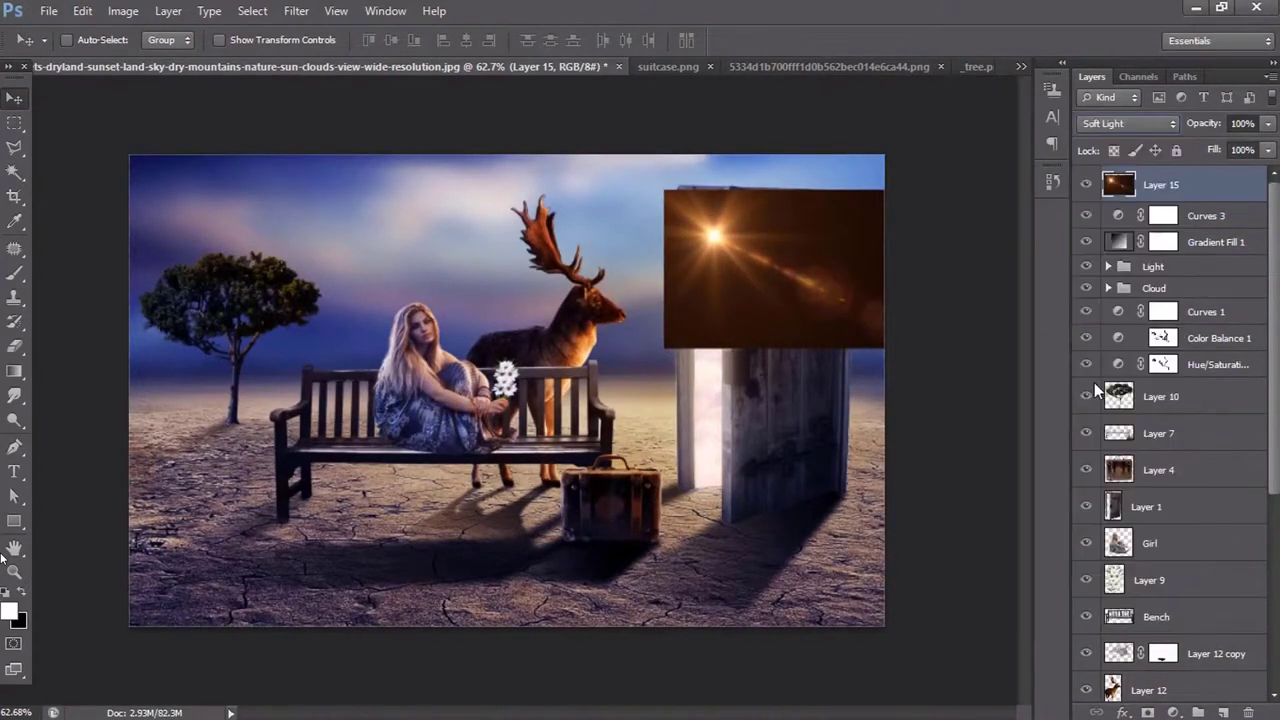
{"action": "left_click", "coordinate": [1130, 124]}
{"action": "left_click", "coordinate": [1095, 293]}
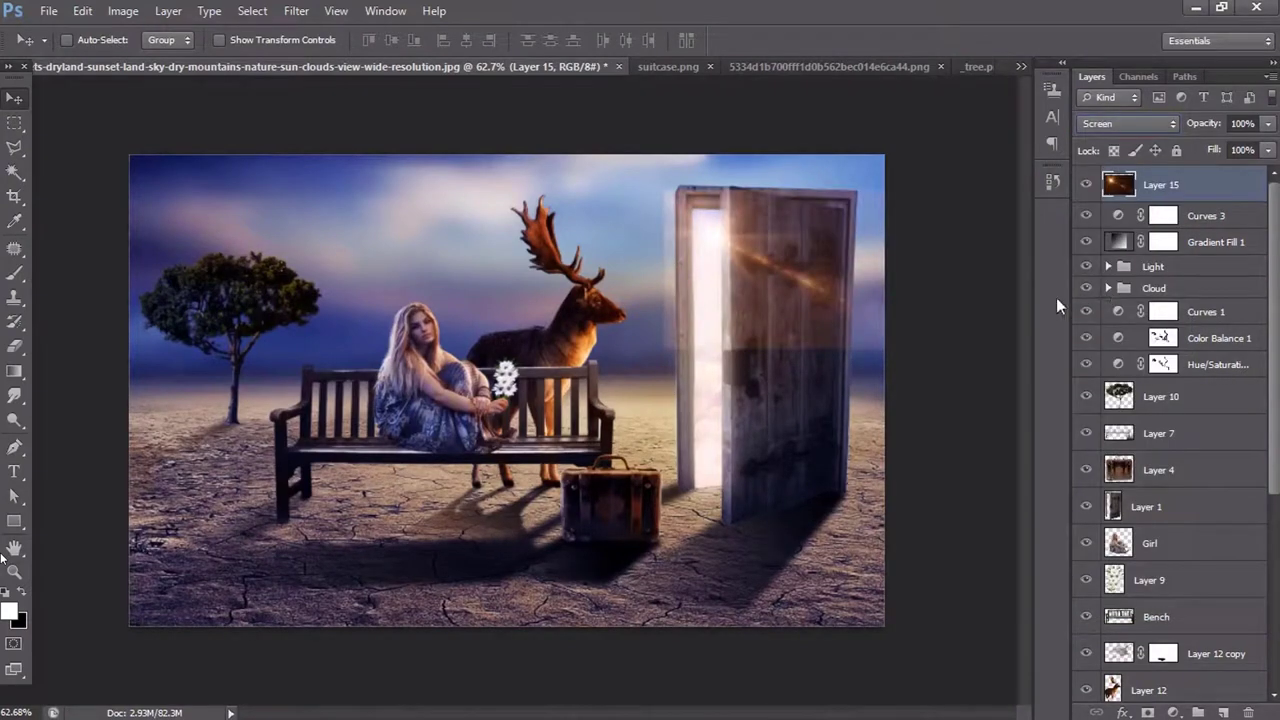
{"action": "key", "text": "ctrl+t"}
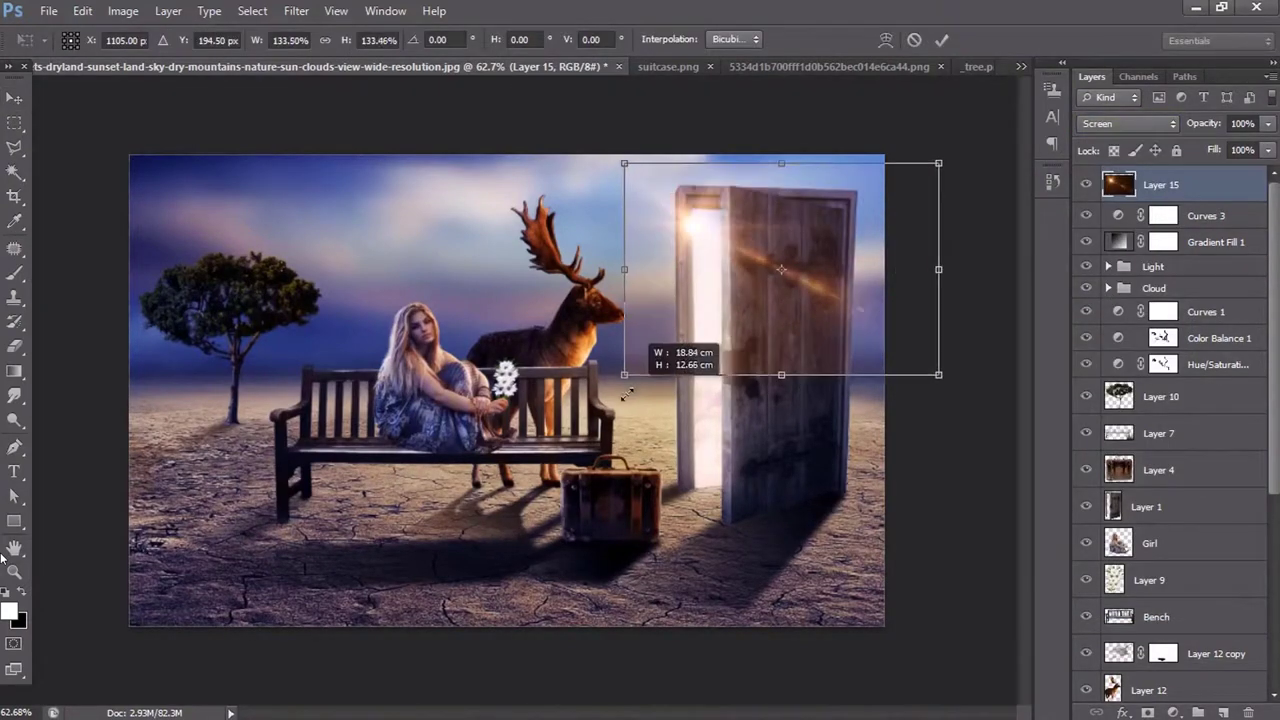
{"action": "left_click_drag", "start_coordinate": [778, 301], "coordinate": [746, 296]}
{"action": "key", "text": "Return"}
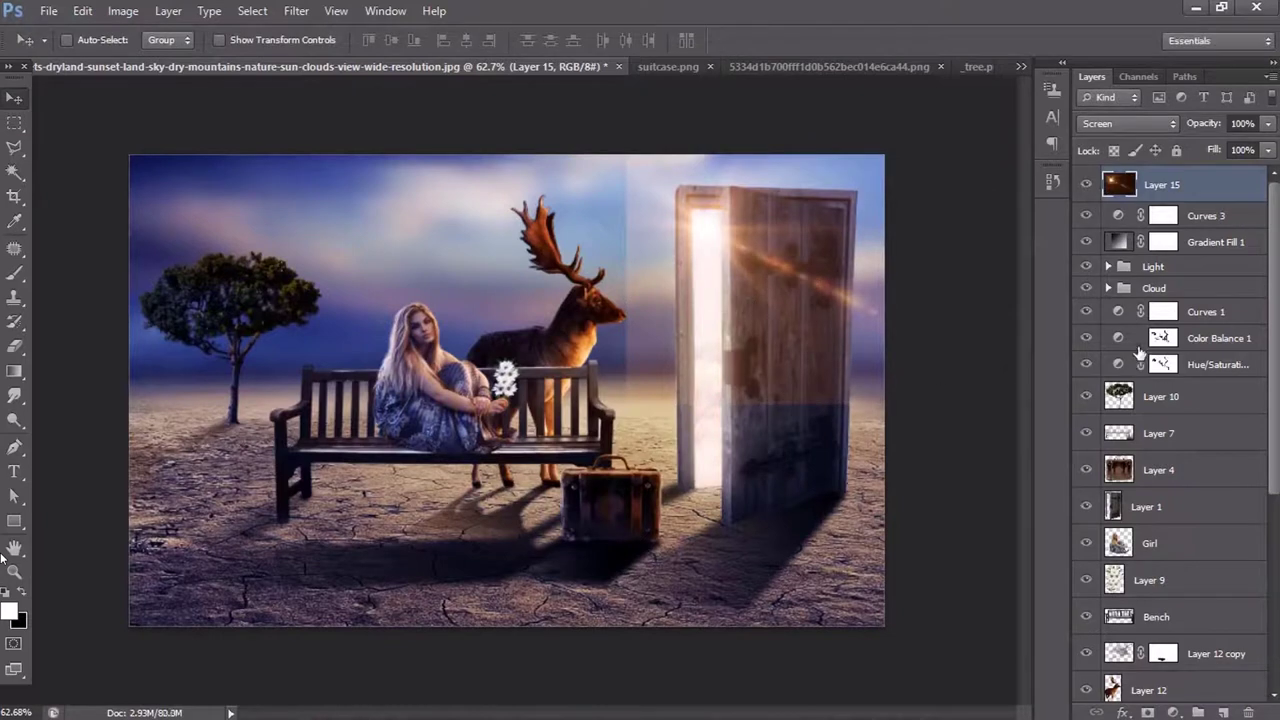
- Mask away the flare's hard edges with black brush strokes and move it to the door's top
{"action": "left_click", "coordinate": [1148, 712]}
{"action": "key", "text": "b"}
{"action": "key", "text": "x"}
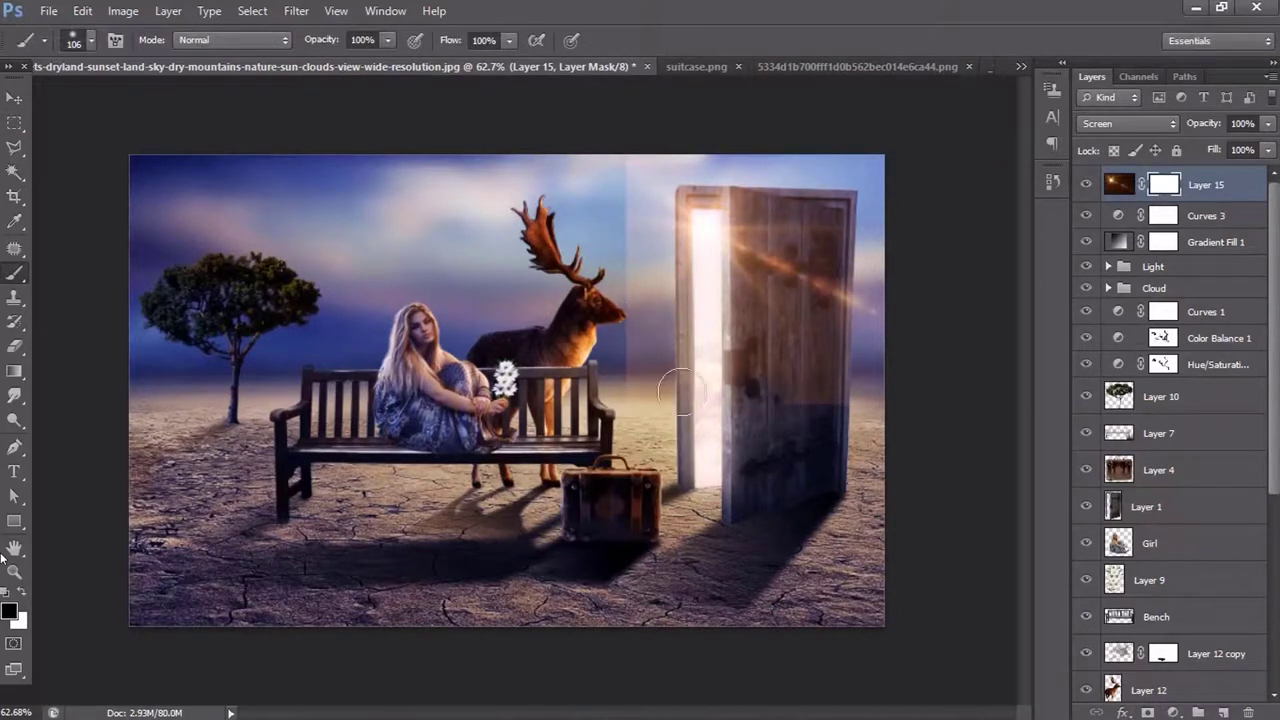
{"action": "left_click_drag", "start_coordinate": [783, 361], "coordinate": [858, 394]}
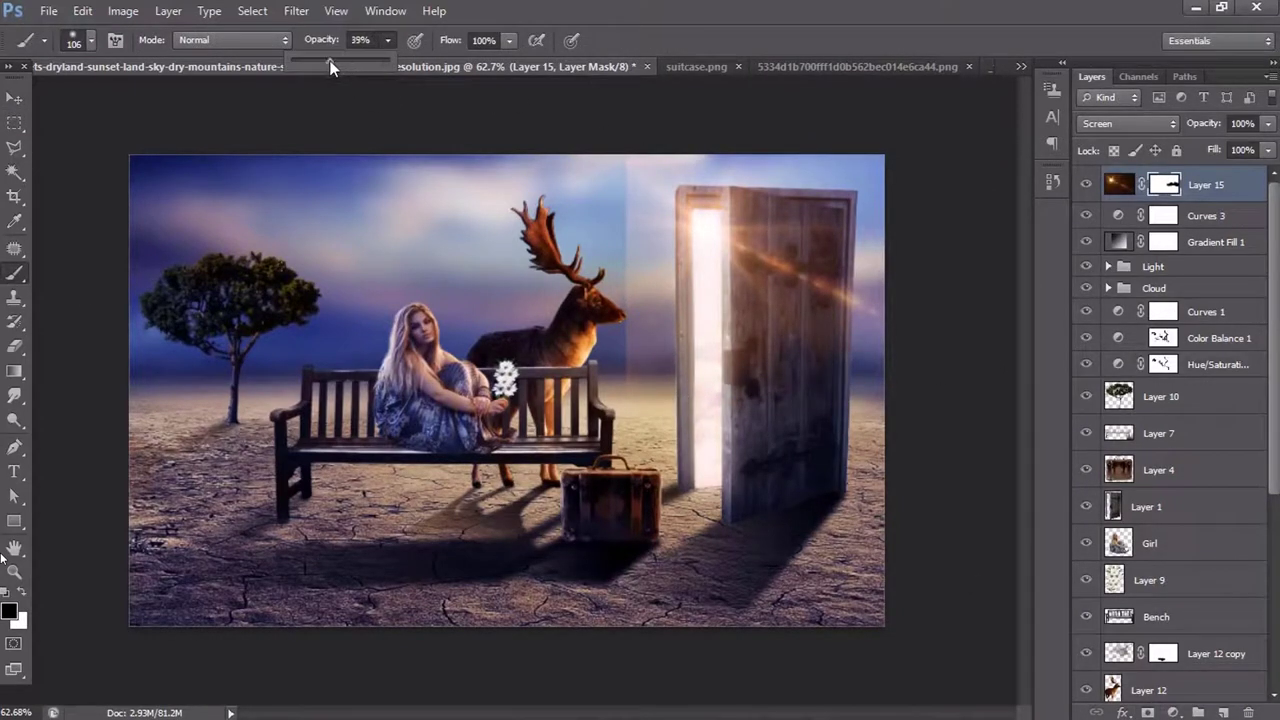
{"action": "mouse_move", "coordinate": [636, 350]}
{"action": "left_mouse_down"}
{"action": "mouse_move", "coordinate": [656, 200]}
{"action": "mouse_move", "coordinate": [660, 330]}
{"action": "left_mouse_up"}
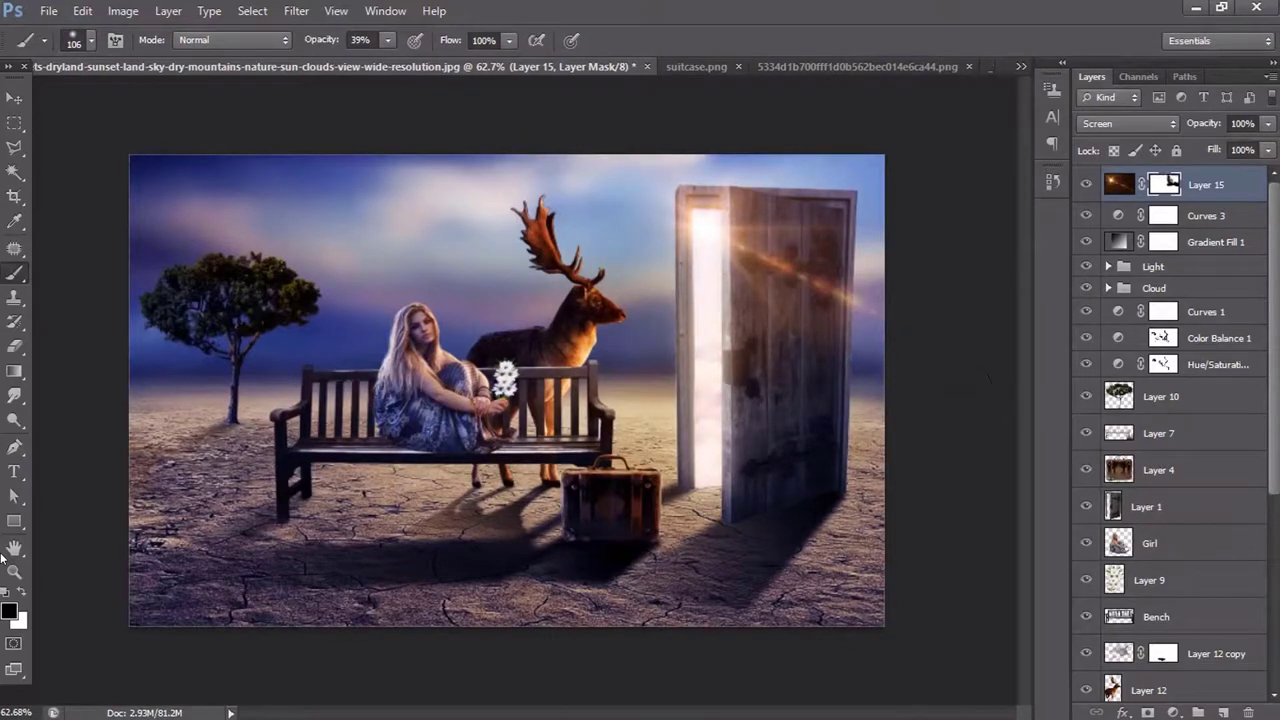
{"action": "key", "text": "v"}
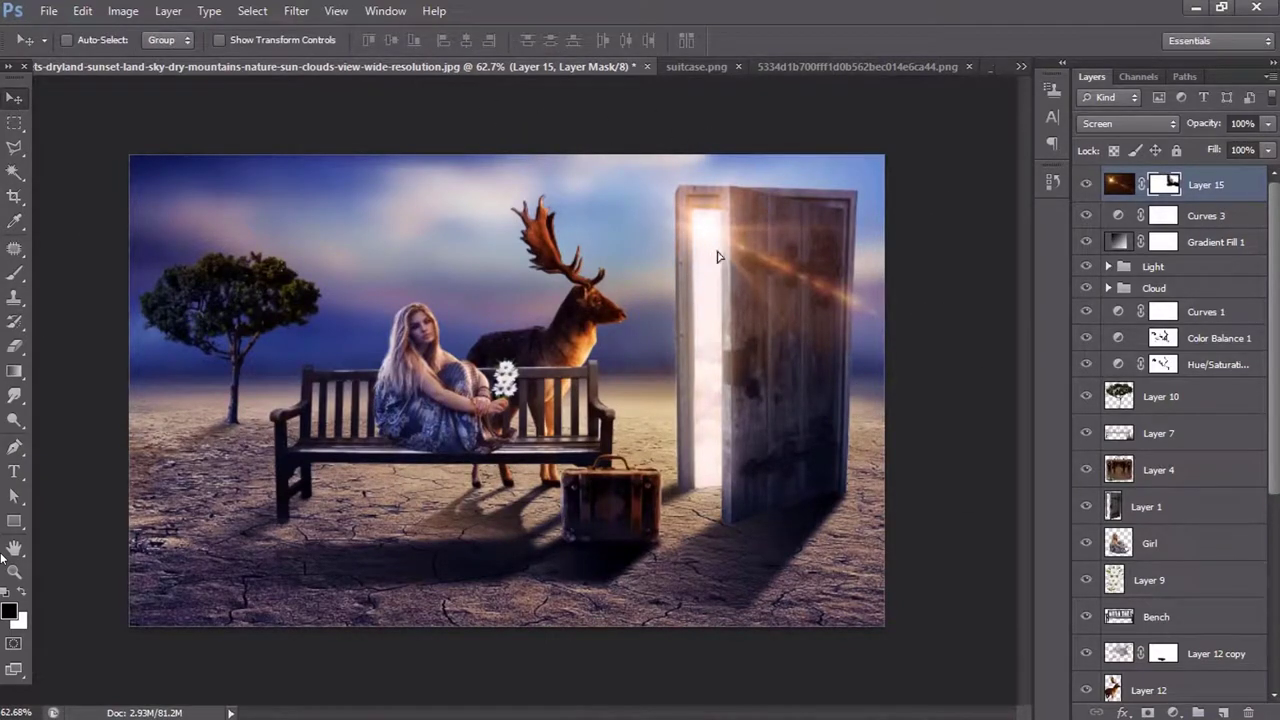
{"action": "left_click_drag", "start_coordinate": [717, 257], "coordinate": [728, 200]}
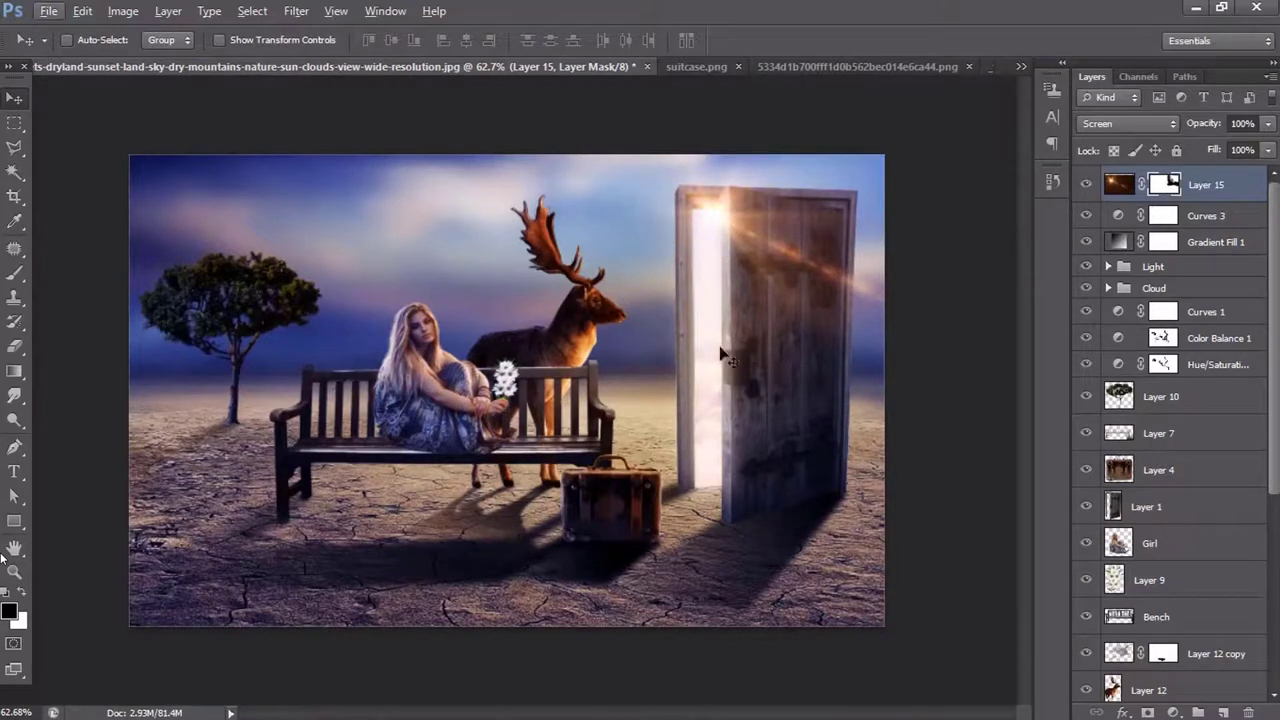
- Select the Shadow group and open the bare dry tree image
{"action": "left_click", "coordinate": [1216, 653]}
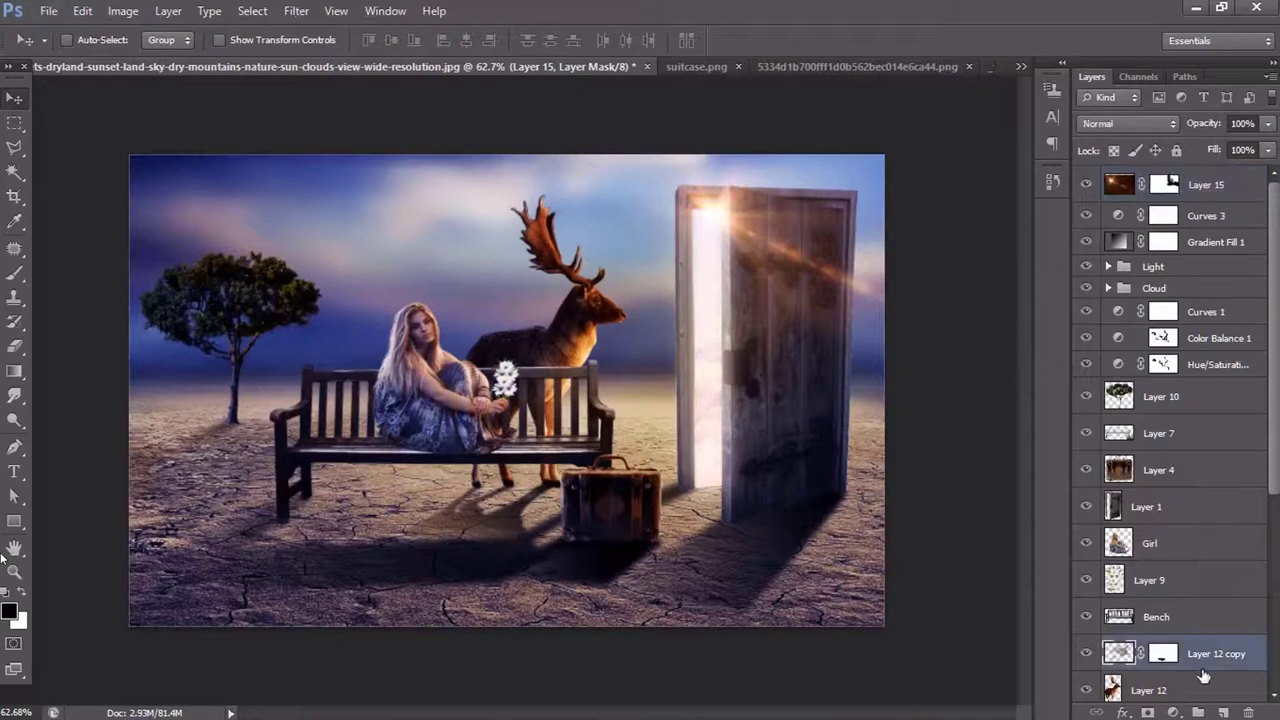
{"action": "scroll", "coordinate": [1170, 450], "scroll_direction": "down", "scroll_amount": 5}
{"action": "left_click", "coordinate": [1108, 397]}
{"action": "left_click", "coordinate": [1165, 434]}
{"action": "left_click", "coordinate": [48, 10]}
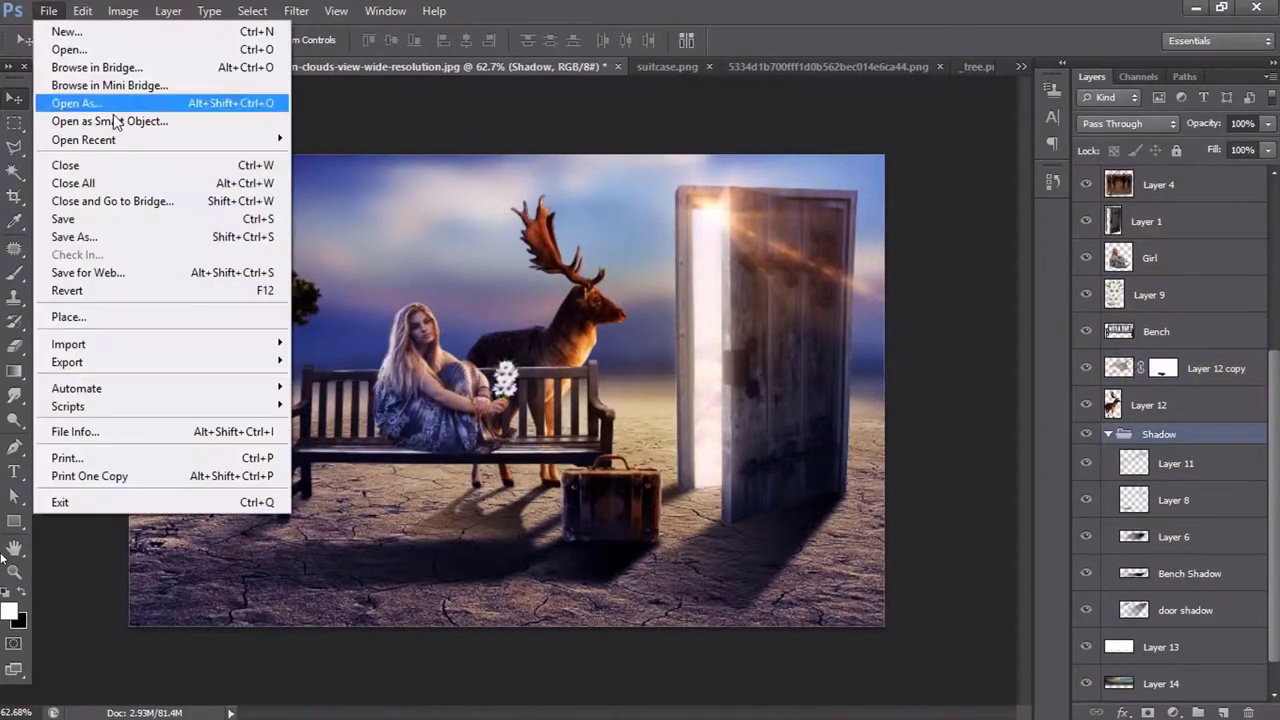
{"action": "left_click", "coordinate": [70, 52]}
{"action": "double_click", "coordinate": [546, 209]}
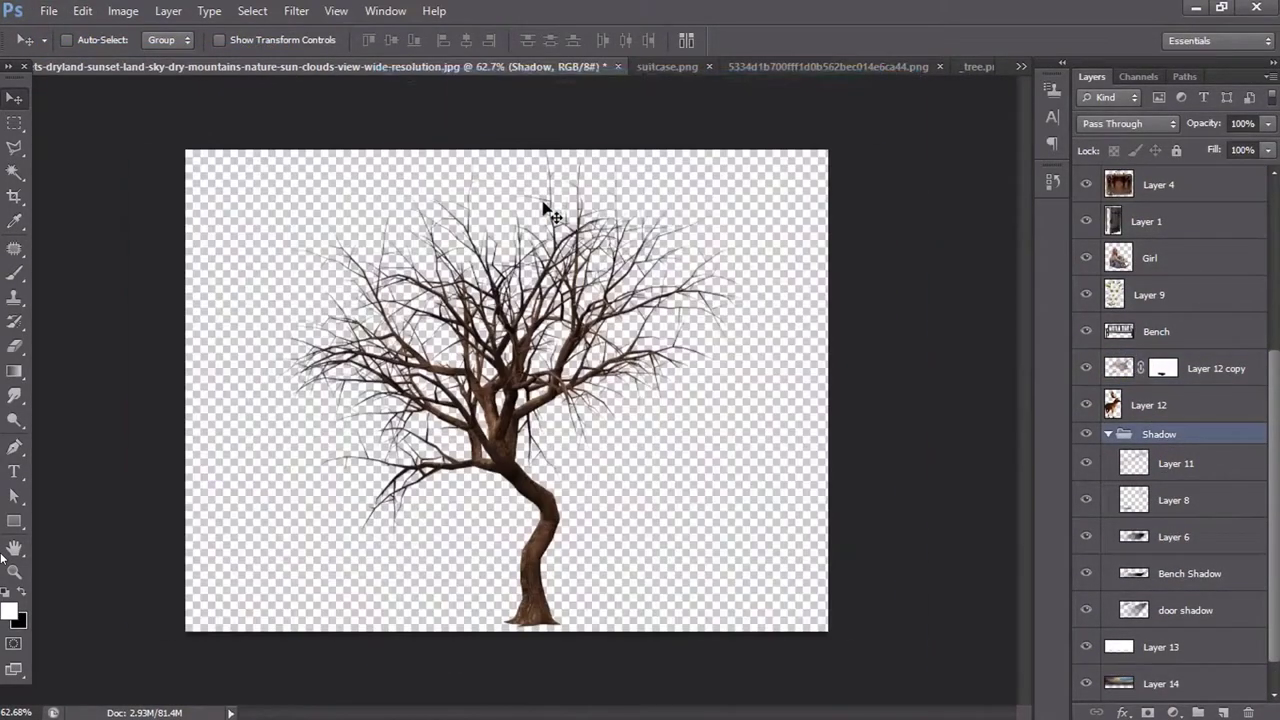
- Close the extra suitcase, _tree.png and deer documents and drag the bare tree into the composite
{"action": "key", "text": "ctrl+w"}
{"action": "left_click", "coordinate": [629, 66]}
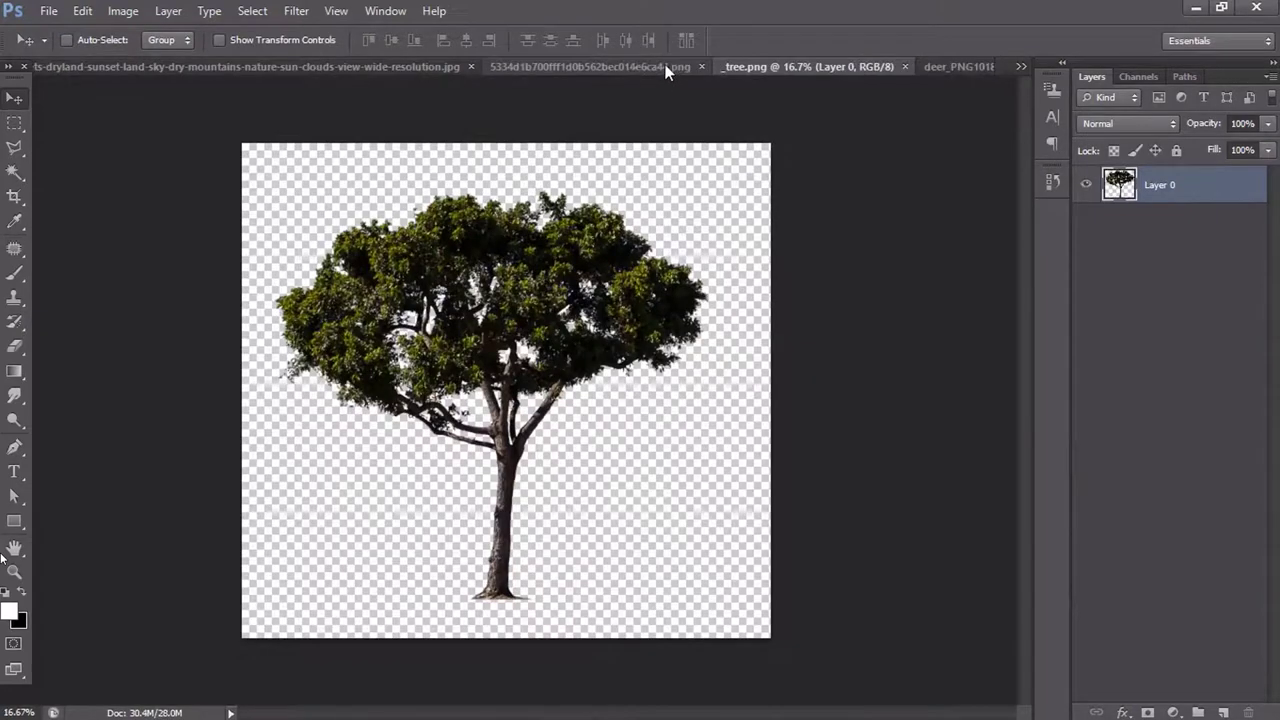
{"action": "left_click", "coordinate": [674, 66]}
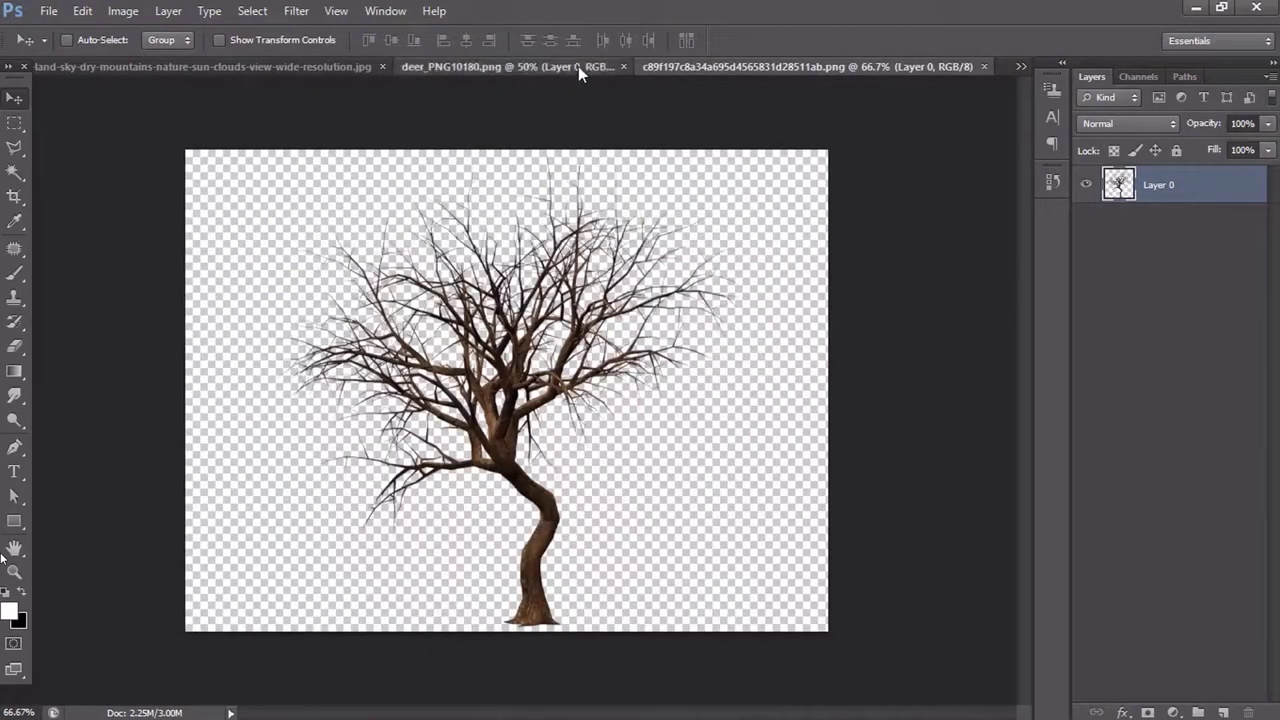
{"action": "left_click", "coordinate": [578, 66]}
{"action": "left_click", "coordinate": [712, 67]}
{"action": "left_click_drag", "start_coordinate": [520, 400], "coordinate": [438, 318]}
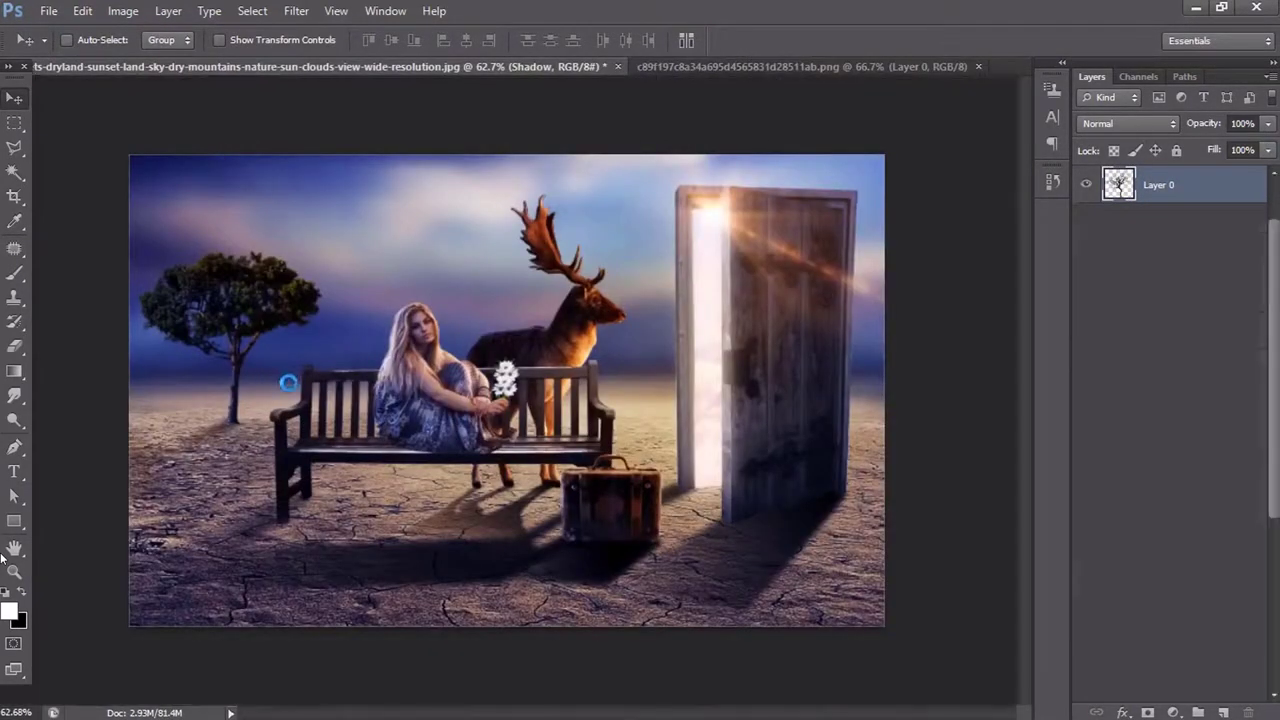
- Shrink the bare tree to about 16% behind the bench and close its source document
{"action": "key", "text": "ctrl+t"}
{"action": "left_click_drag", "start_coordinate": [186, 537], "coordinate": [294, 429]}
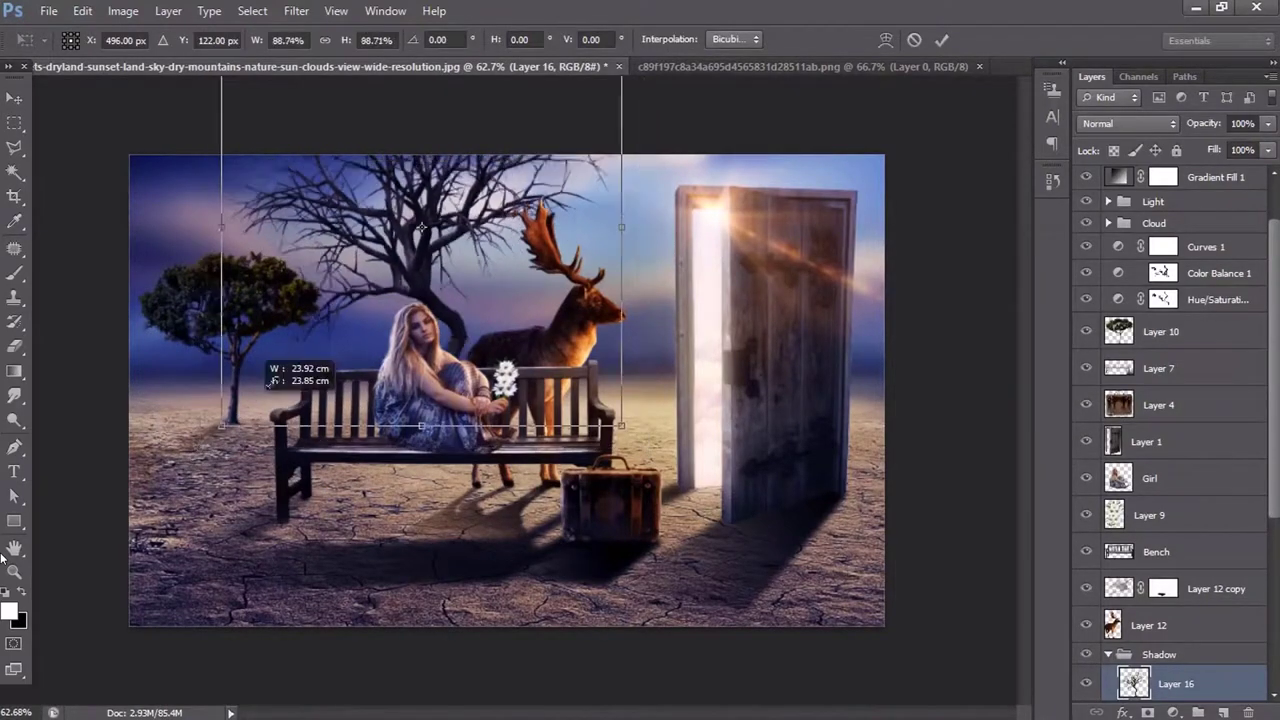
{"action": "mouse_move", "coordinate": [418, 293]}
{"action": "left_mouse_down"}
{"action": "mouse_move", "coordinate": [255, 313]}
{"action": "mouse_move", "coordinate": [255, 288]}
{"action": "mouse_move", "coordinate": [365, 262]}
{"action": "left_mouse_up"}
{"action": "left_click_drag", "start_coordinate": [486, 136], "coordinate": [429, 258]}
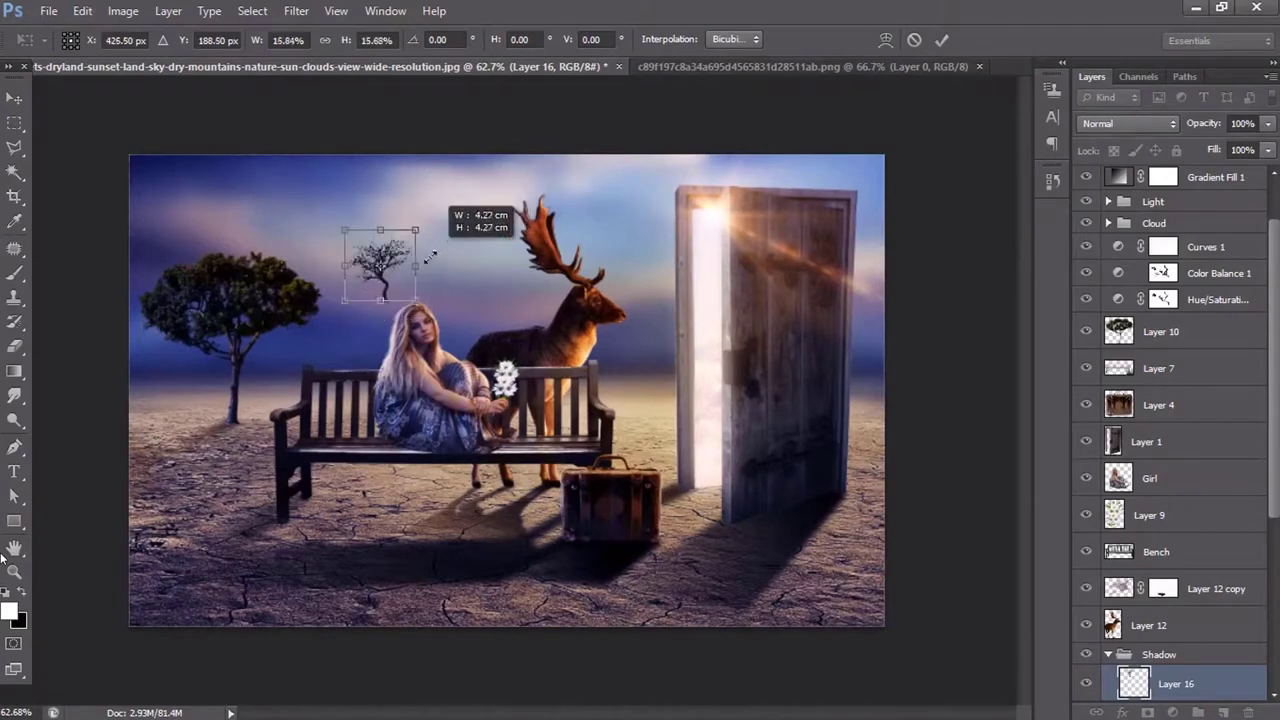
{"action": "left_click_drag", "start_coordinate": [385, 295], "coordinate": [347, 366]}
{"action": "key", "text": "Return"}
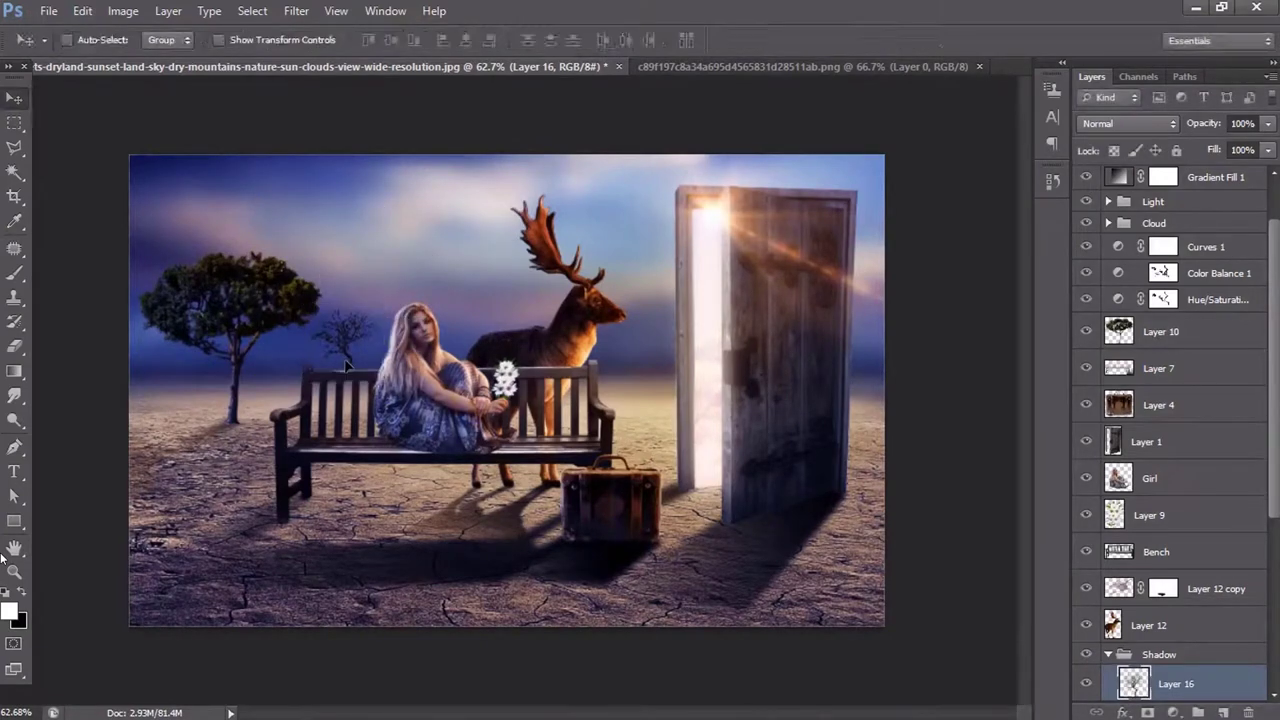
{"action": "left_click", "coordinate": [979, 66]}
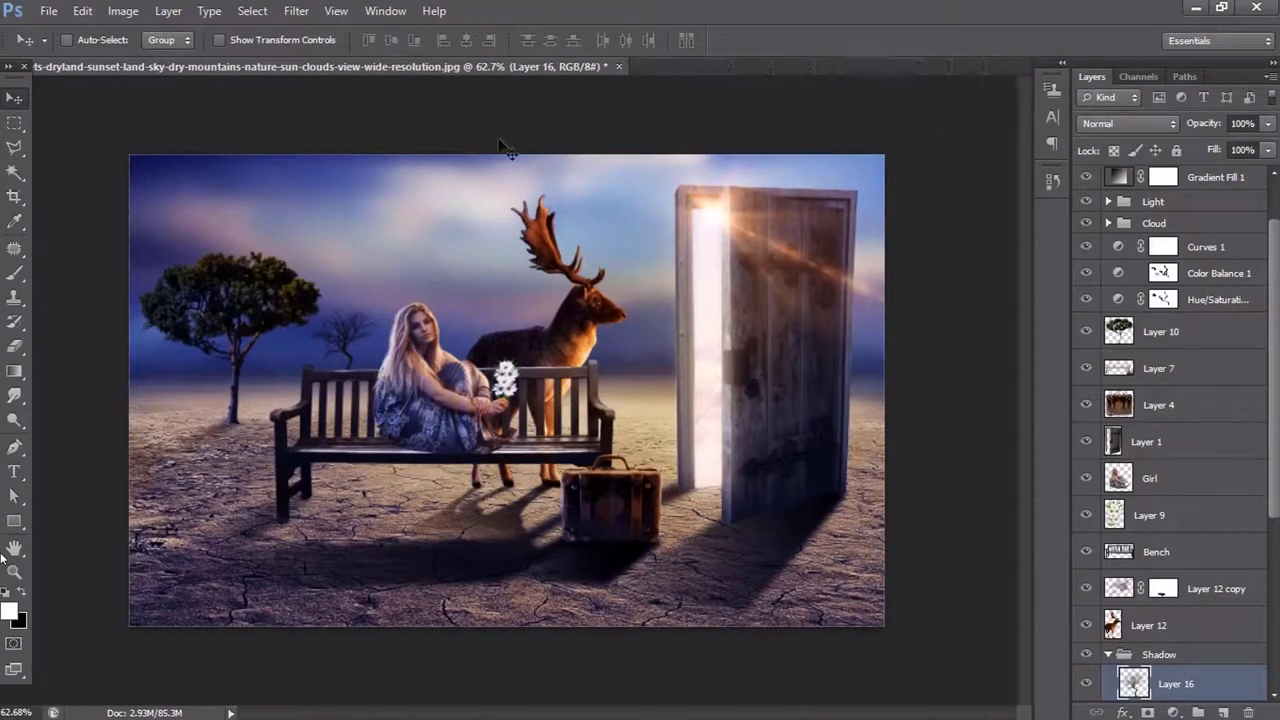
{"action": "left_click", "coordinate": [48, 10]}
- Bring in a dark bare-tree image and shrink it onto the horizon beside the leafy tree
{"action": "left_click", "coordinate": [45, 48]}
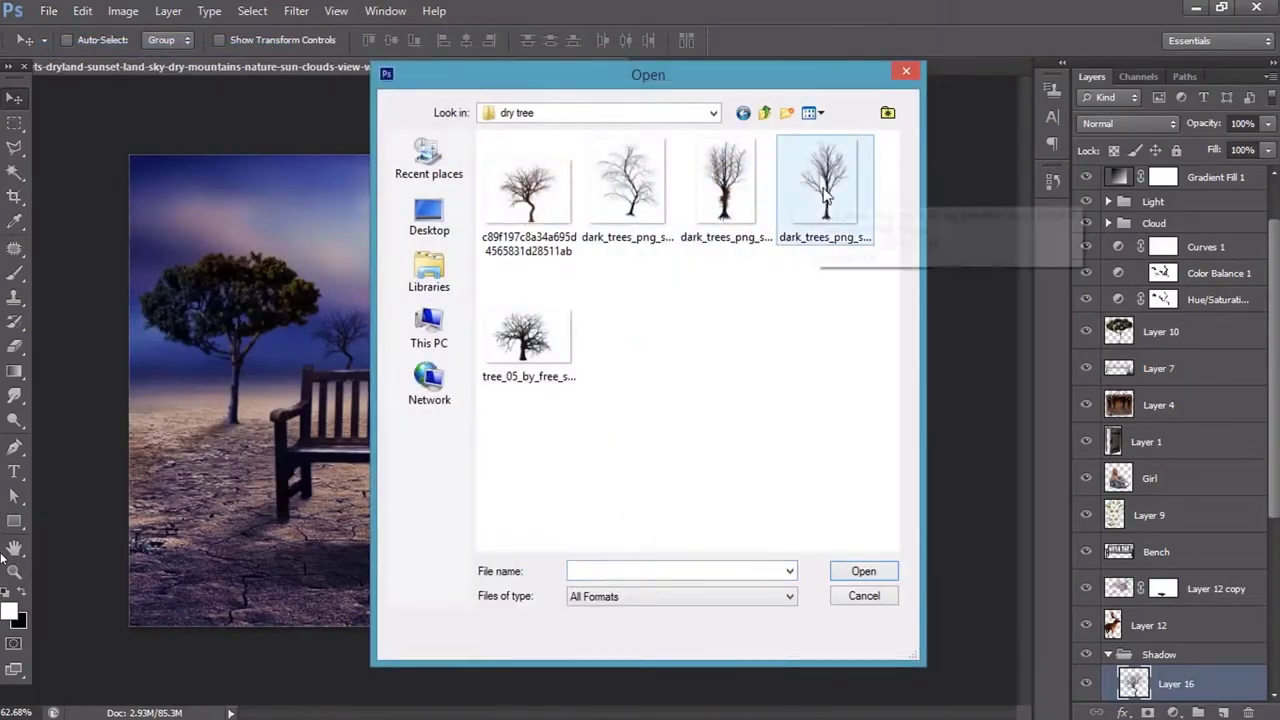
{"action": "double_click", "coordinate": [823, 177]}
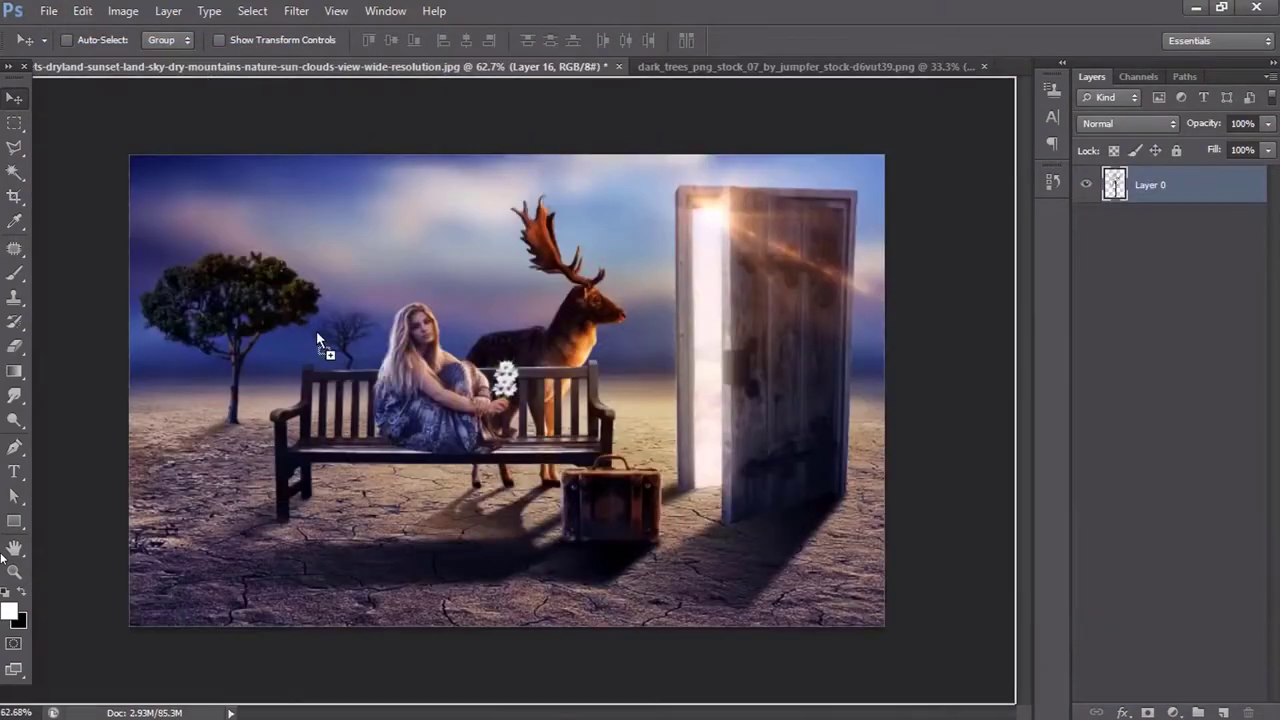
{"action": "left_click_drag", "start_coordinate": [216, 80], "coordinate": [316, 330]}
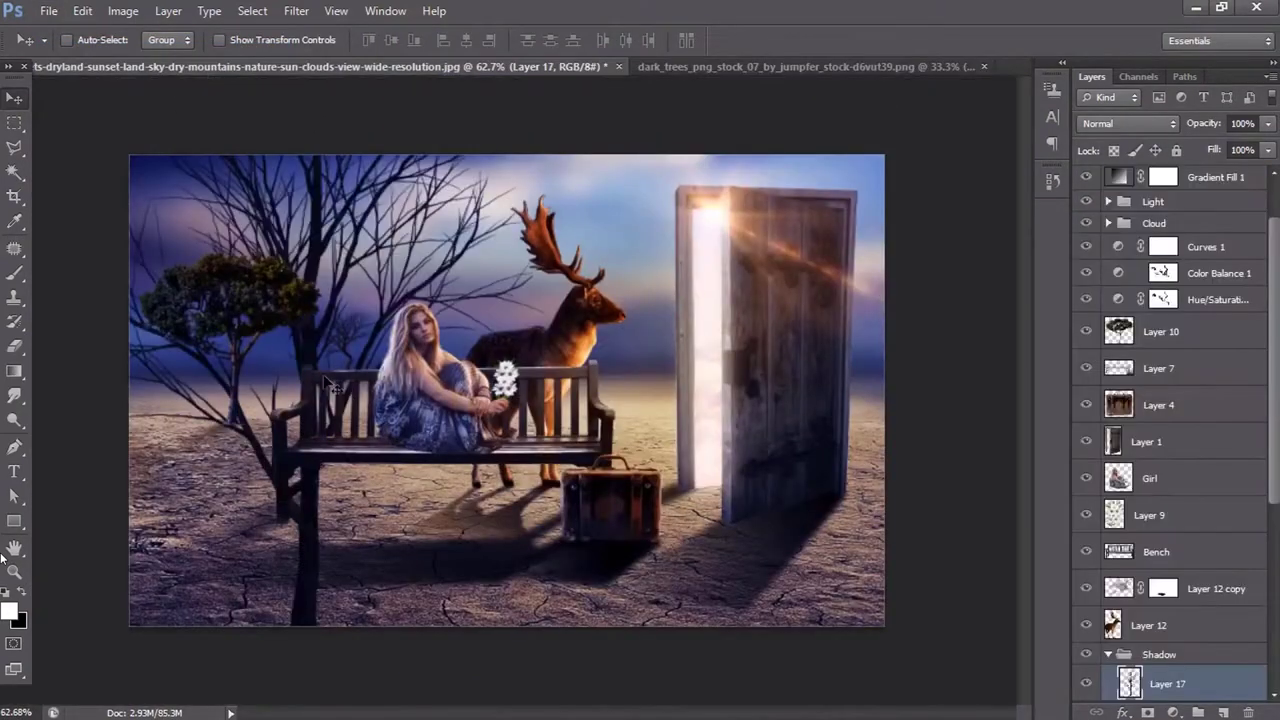
{"action": "key", "text": "ctrl+t"}
{"action": "mouse_move", "coordinate": [505, 604]}
{"action": "left_mouse_down"}
{"action": "mouse_move", "coordinate": [277, 279]}
{"action": "mouse_move", "coordinate": [291, 349]}
{"action": "mouse_move", "coordinate": [304, 345]}
{"action": "left_mouse_up"}
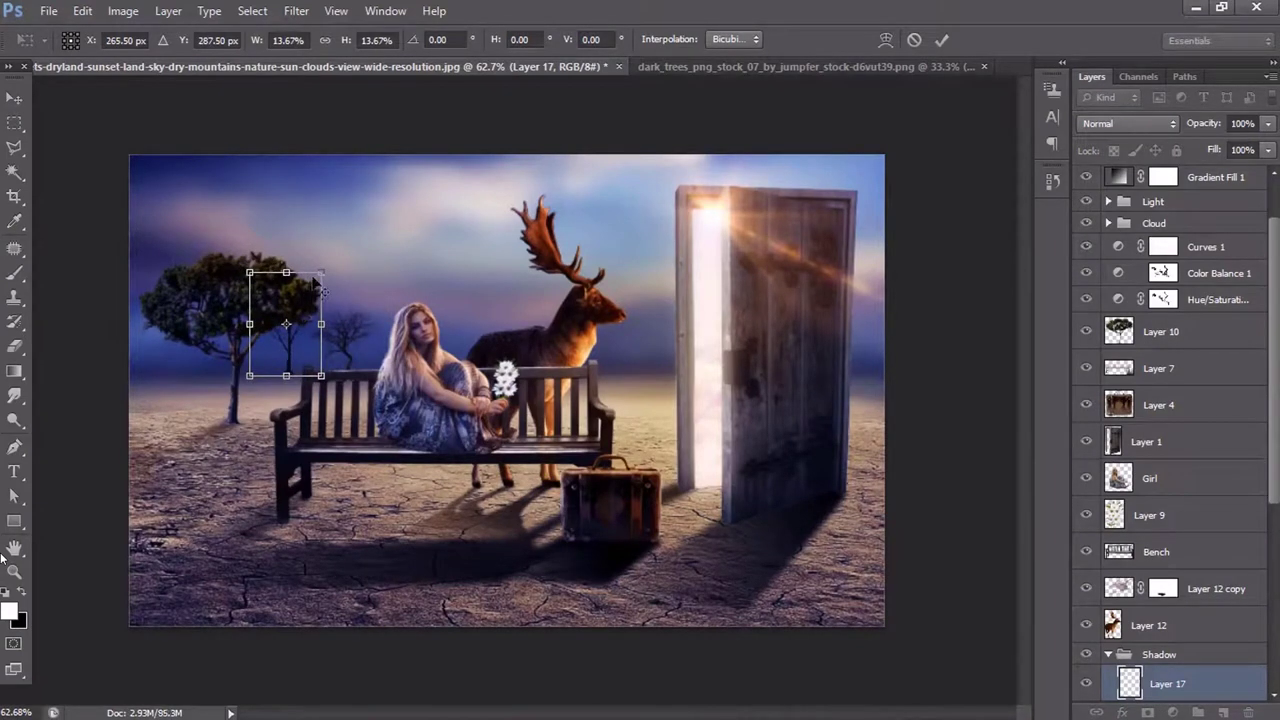
{"action": "left_click_drag", "start_coordinate": [318, 286], "coordinate": [310, 290]}
{"action": "left_click_drag", "start_coordinate": [288, 342], "coordinate": [298, 353]}
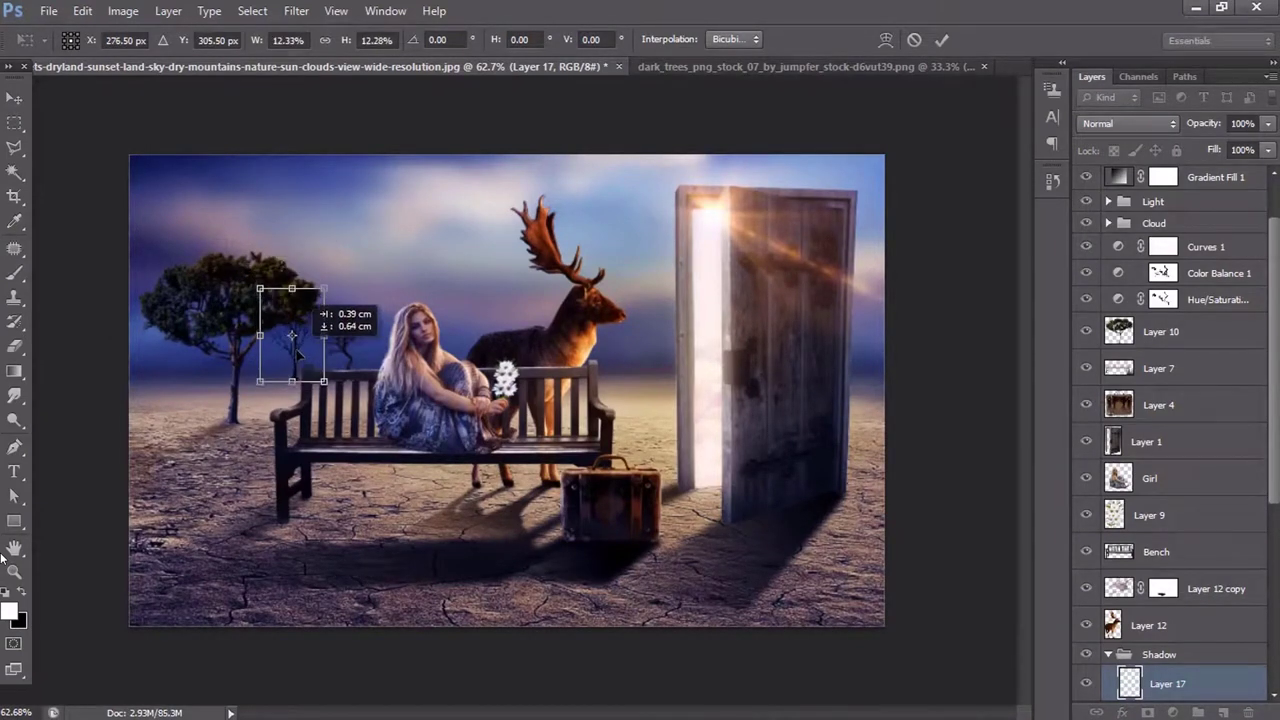
{"action": "key", "text": "Return"}
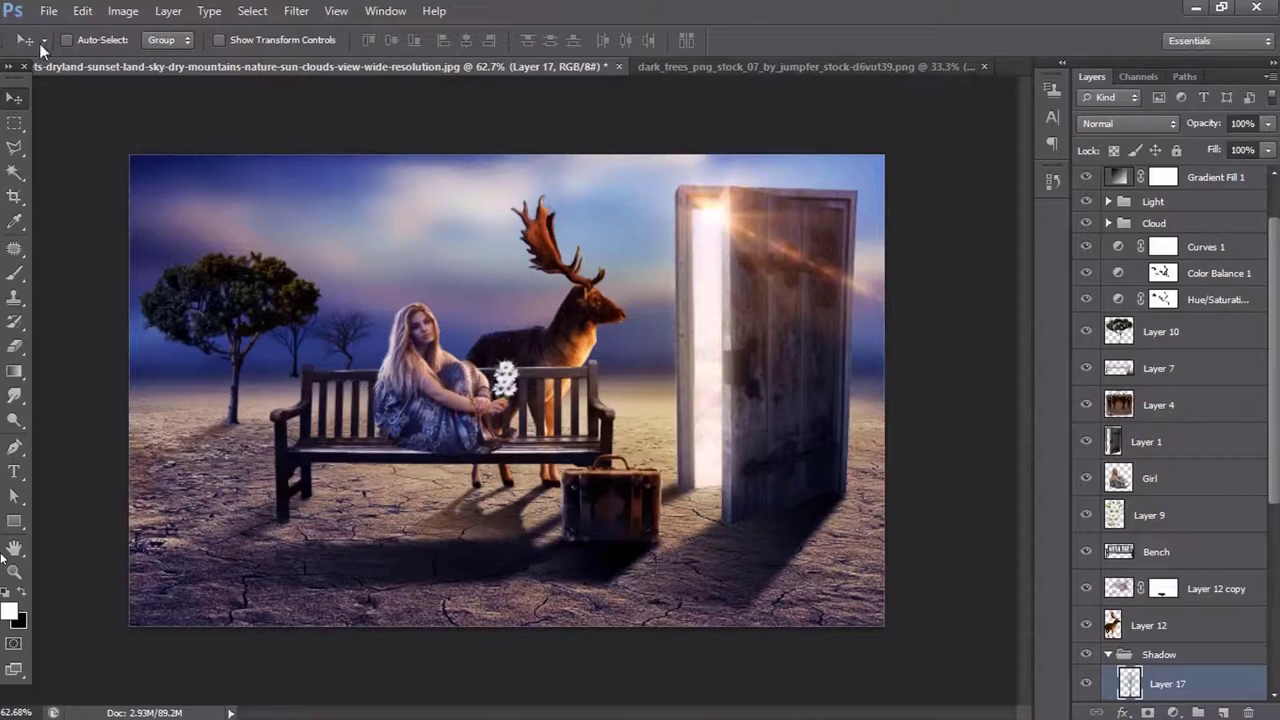
- Bring in another bare-tree image and shrink it onto the horizon behind the girl and deer
{"action": "left_click", "coordinate": [48, 11]}
{"action": "left_click", "coordinate": [112, 49]}
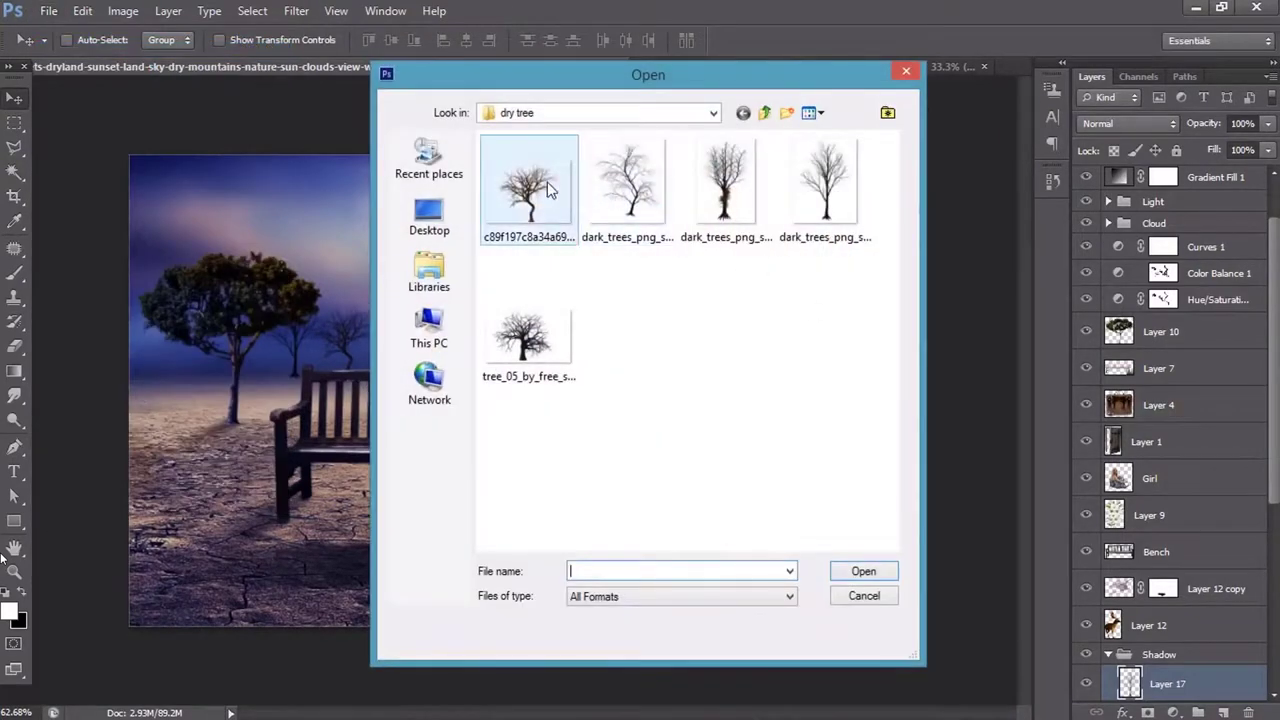
{"action": "left_click", "coordinate": [626, 182]}
{"action": "double_click", "coordinate": [626, 182]}
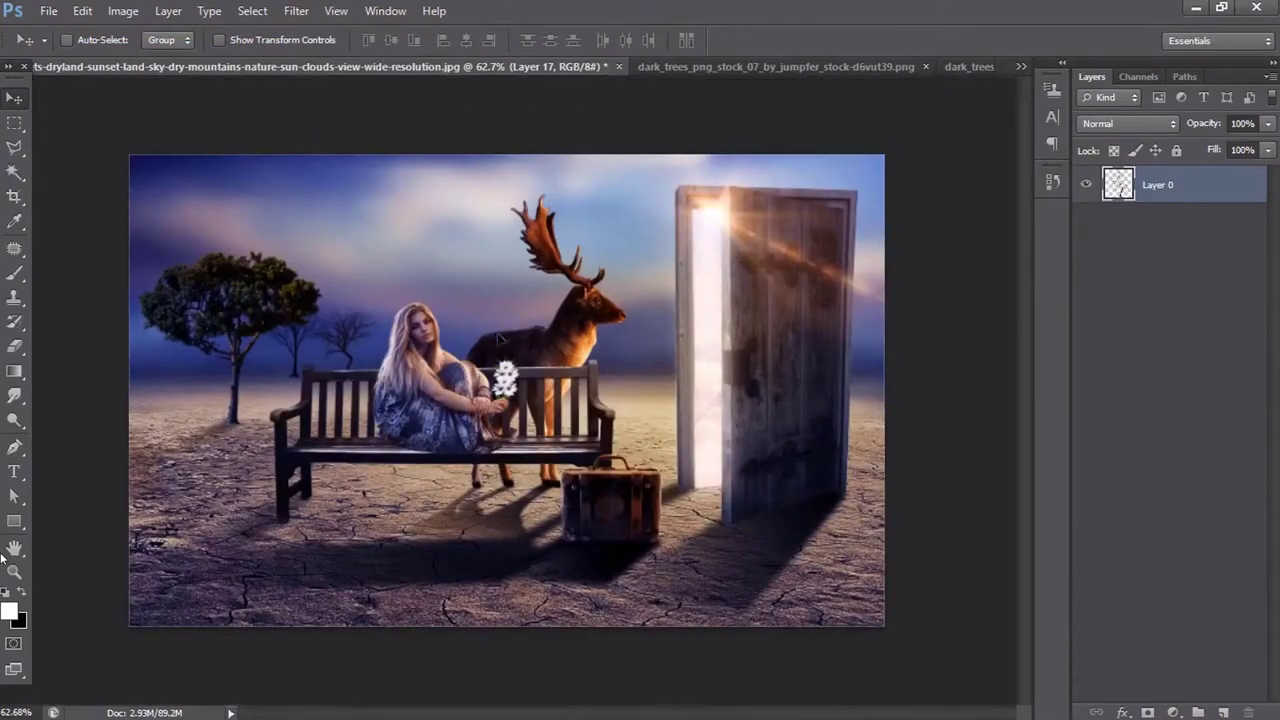
{"action": "left_click_drag", "start_coordinate": [575, 345], "coordinate": [482, 326]}
{"action": "key", "text": "ctrl+t"}
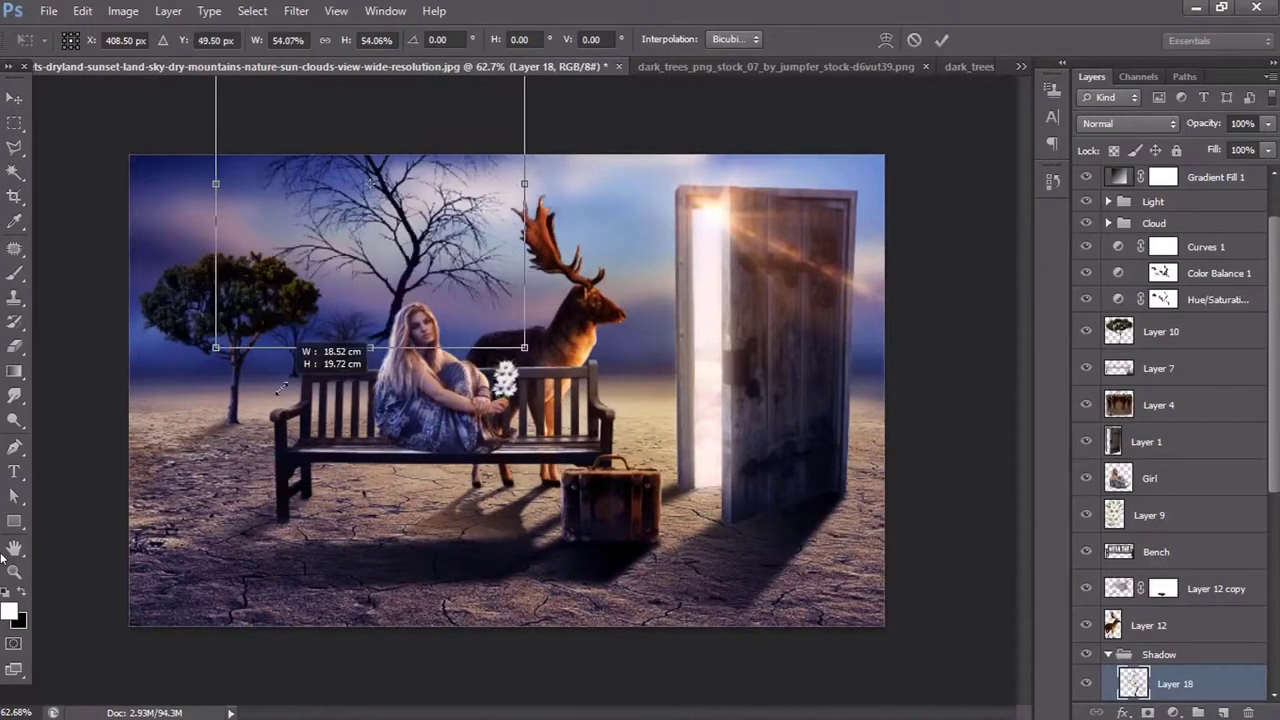
{"action": "left_click_drag", "start_coordinate": [83, 489], "coordinate": [310, 270]}
{"action": "mouse_move", "coordinate": [393, 233]}
{"action": "left_mouse_down"}
{"action": "mouse_move", "coordinate": [505, 351]}
{"action": "mouse_move", "coordinate": [502, 340]}
{"action": "left_mouse_up"}
{"action": "key", "text": "Return"}
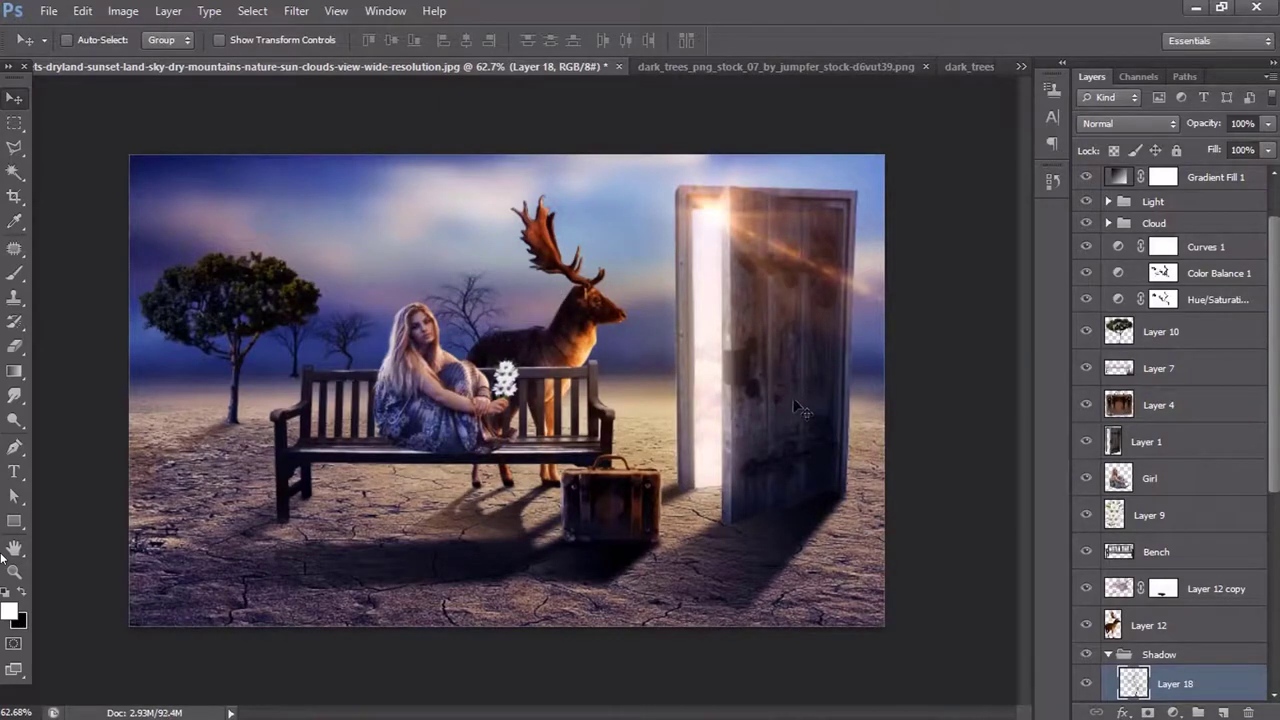
- Open tree_05 and bring its bare tree into the desert composite
{"action": "left_click", "coordinate": [46, 11]}
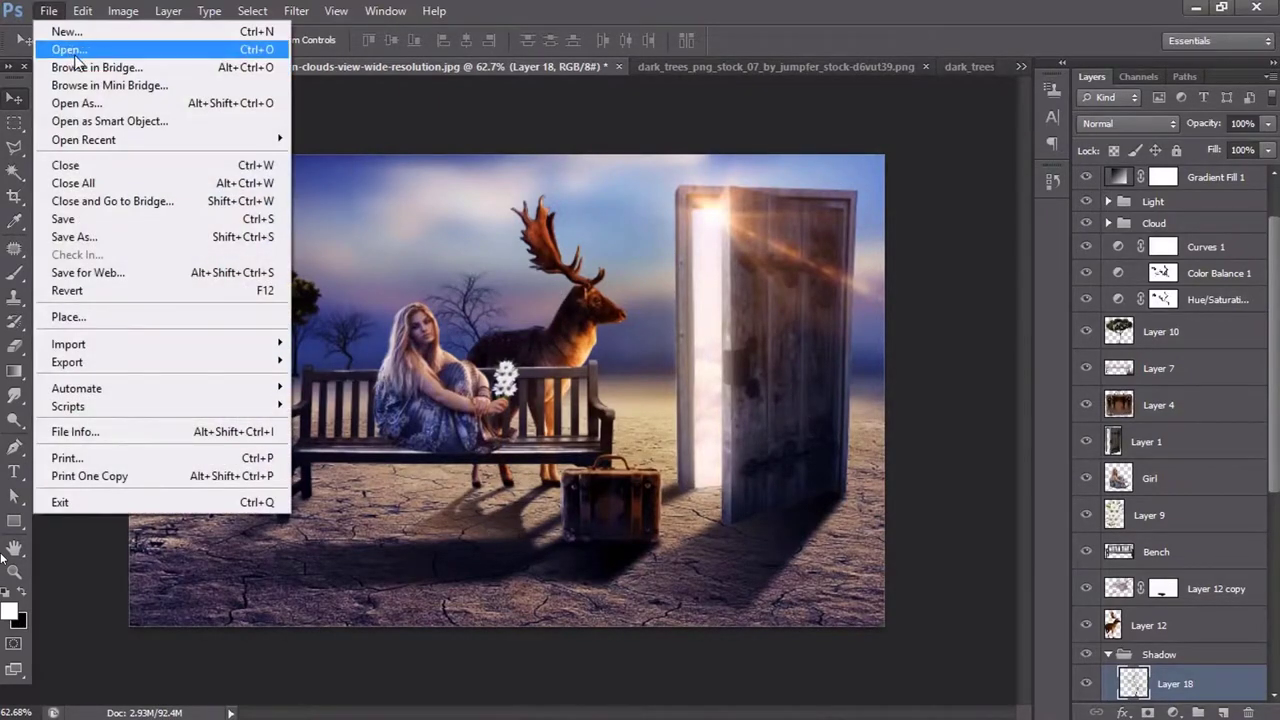
{"action": "left_click", "coordinate": [52, 49]}
{"action": "double_click", "coordinate": [540, 325]}
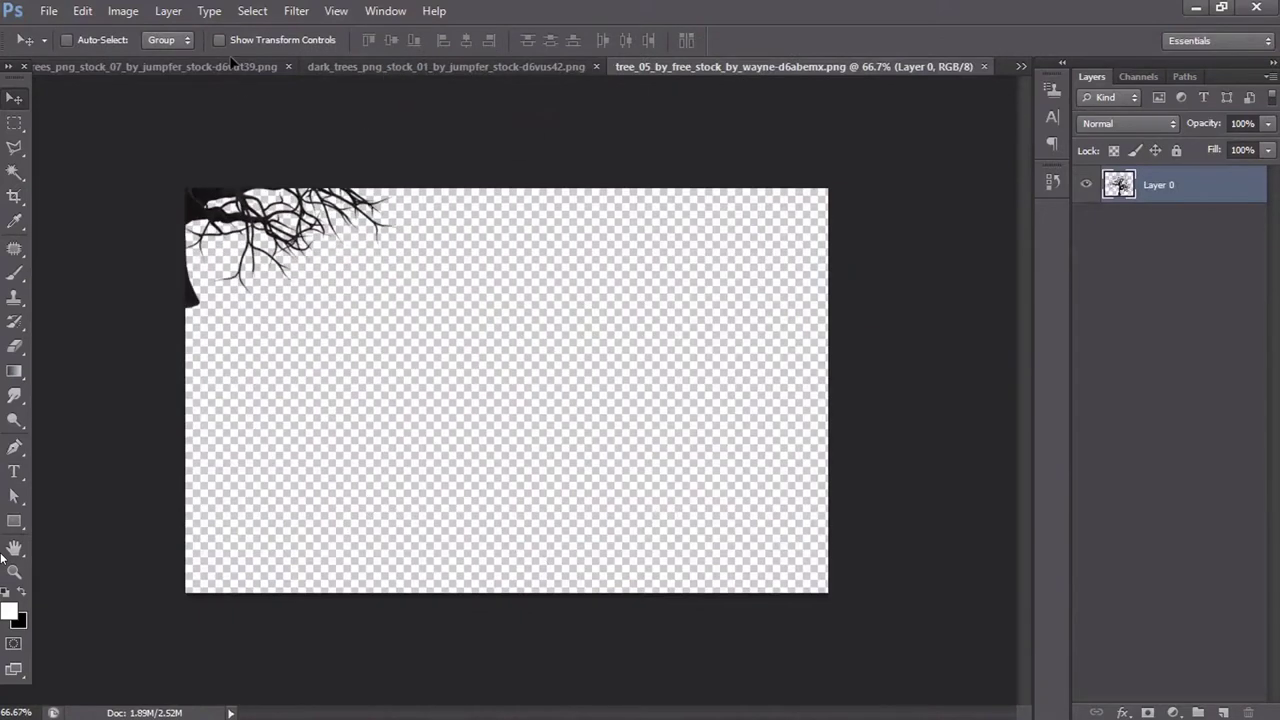
{"action": "left_click_drag", "start_coordinate": [552, 318], "coordinate": [440, 205]}
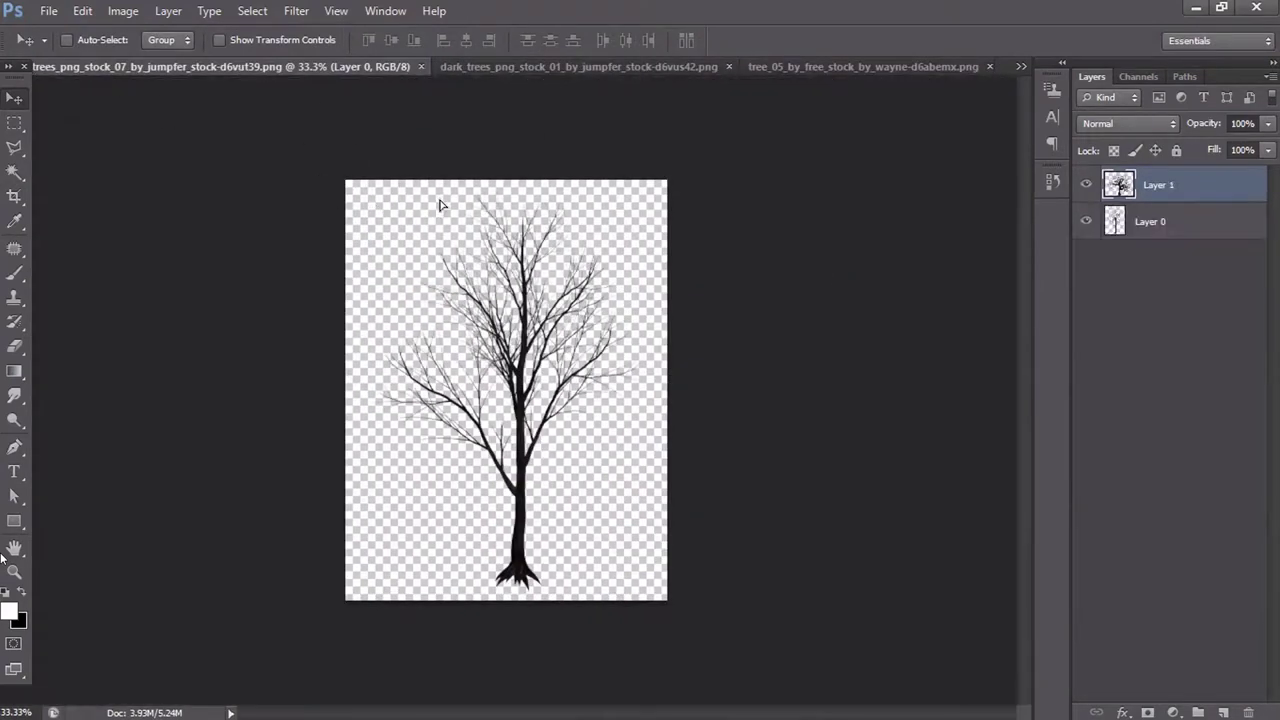
{"action": "left_click", "coordinate": [432, 66]}
{"action": "left_click", "coordinate": [643, 289]}
{"action": "left_click", "coordinate": [594, 66]}
{"action": "left_click_drag", "start_coordinate": [597, 162], "coordinate": [464, 350]}
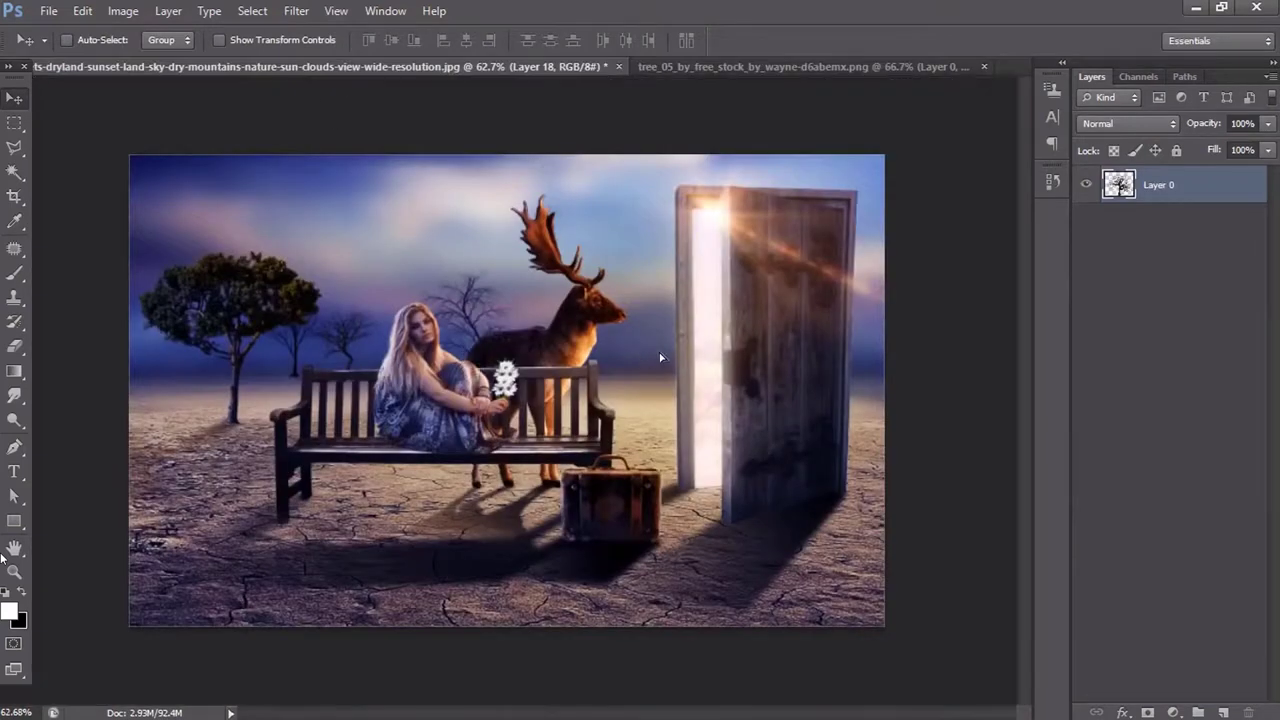
- Scale the bare tree to about 36% and place it beside the door
{"action": "key", "text": "ctrl+t"}
{"action": "left_click_drag", "start_coordinate": [390, 540], "coordinate": [525, 428]}
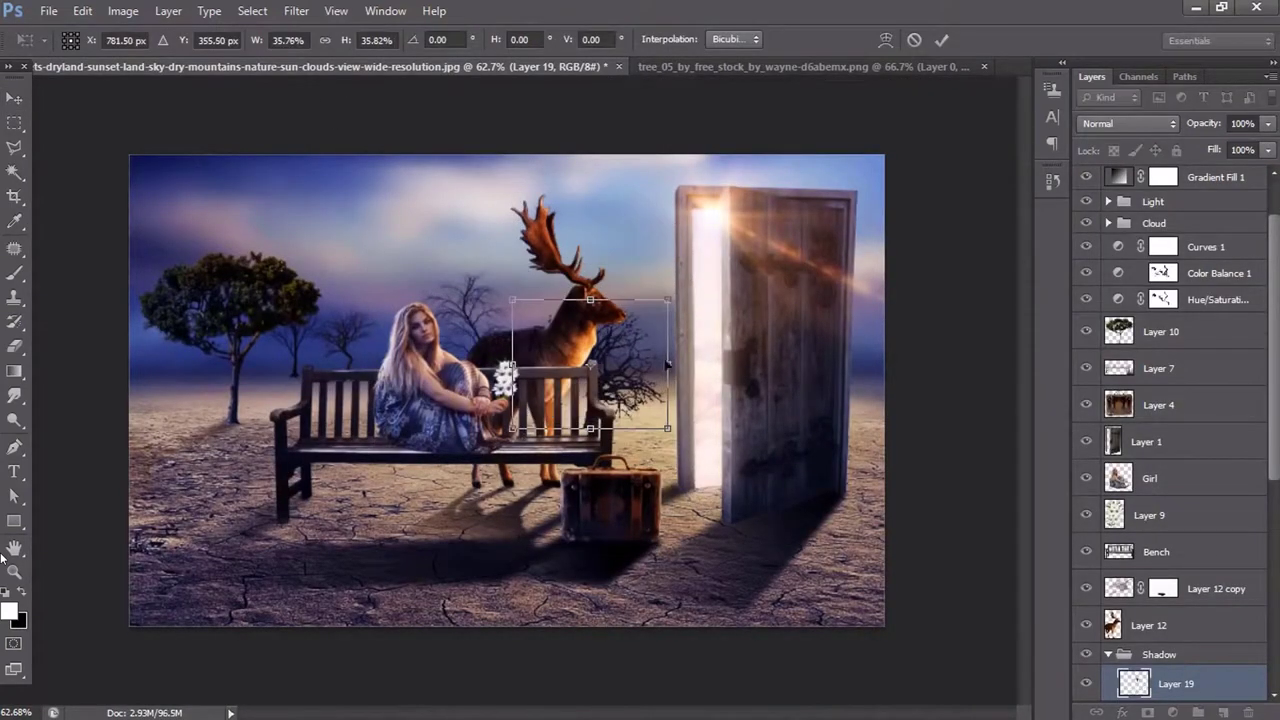
{"action": "left_click_drag", "start_coordinate": [625, 415], "coordinate": [695, 355]}
{"action": "key", "text": "Return"}
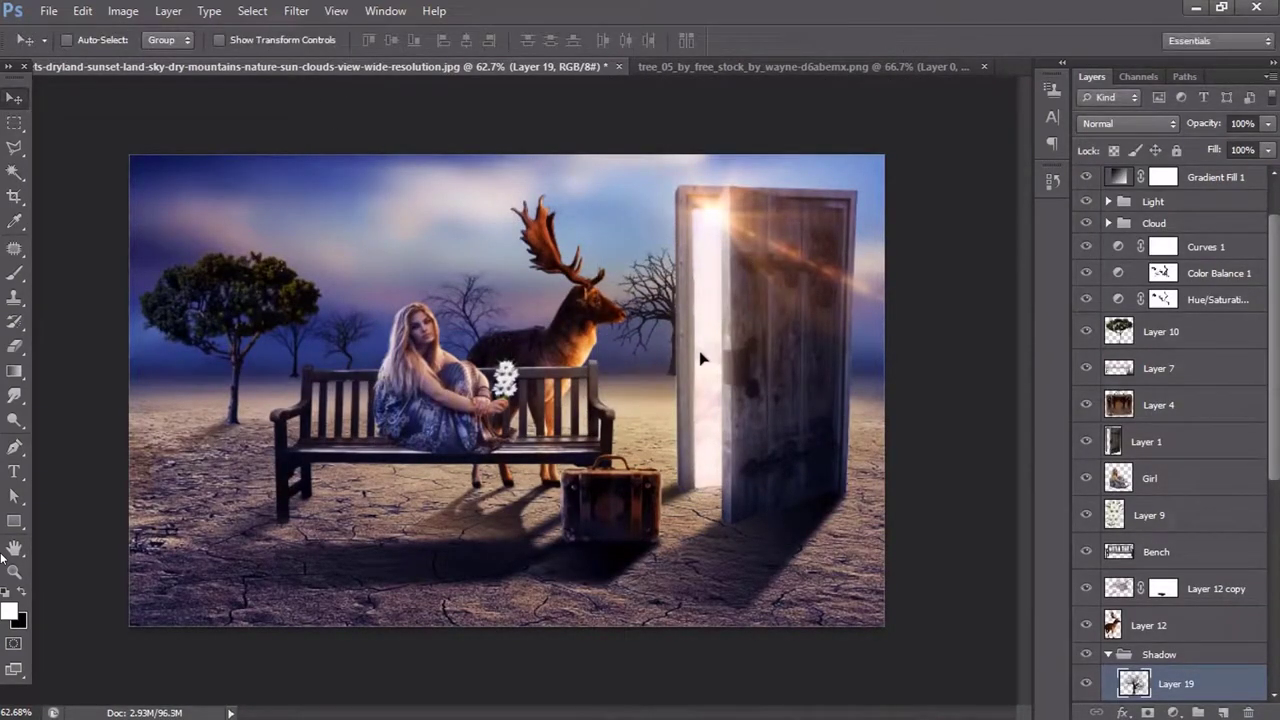
- Duplicate the Layer 17 distant tree toward the door
{"action": "key", "text": "alt+period"}
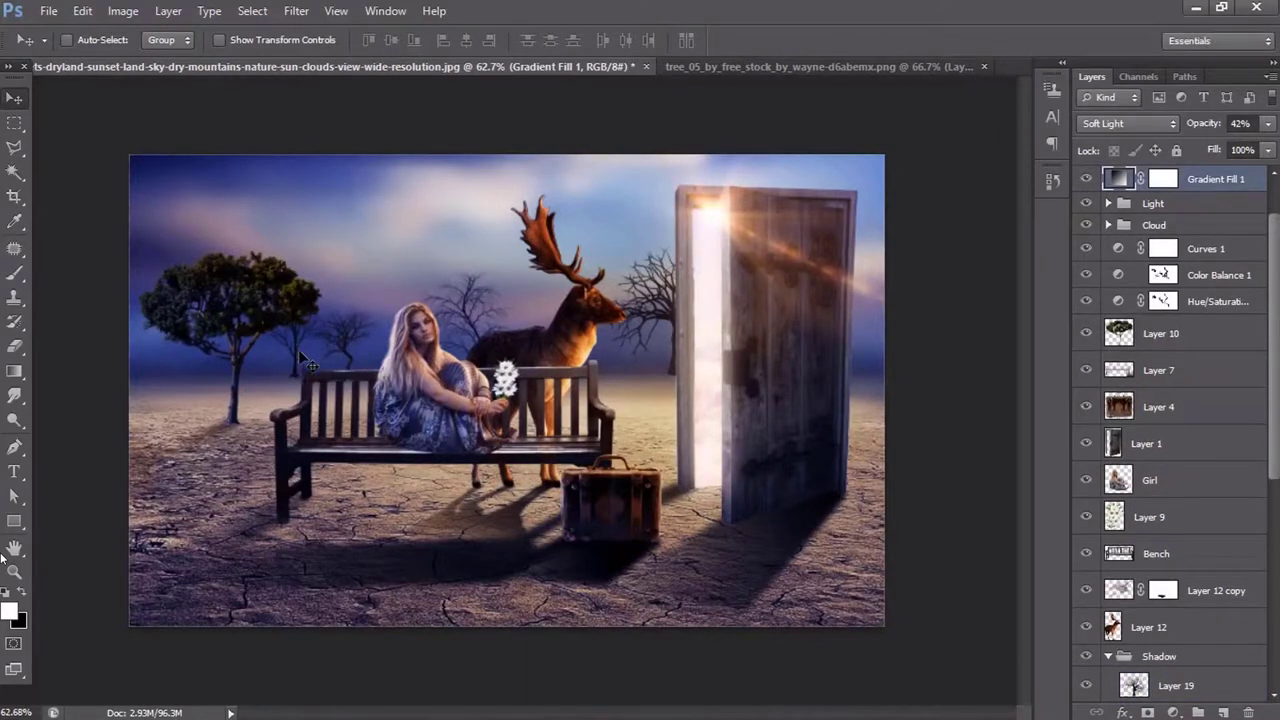
{"action": "right_click", "coordinate": [299, 352]}
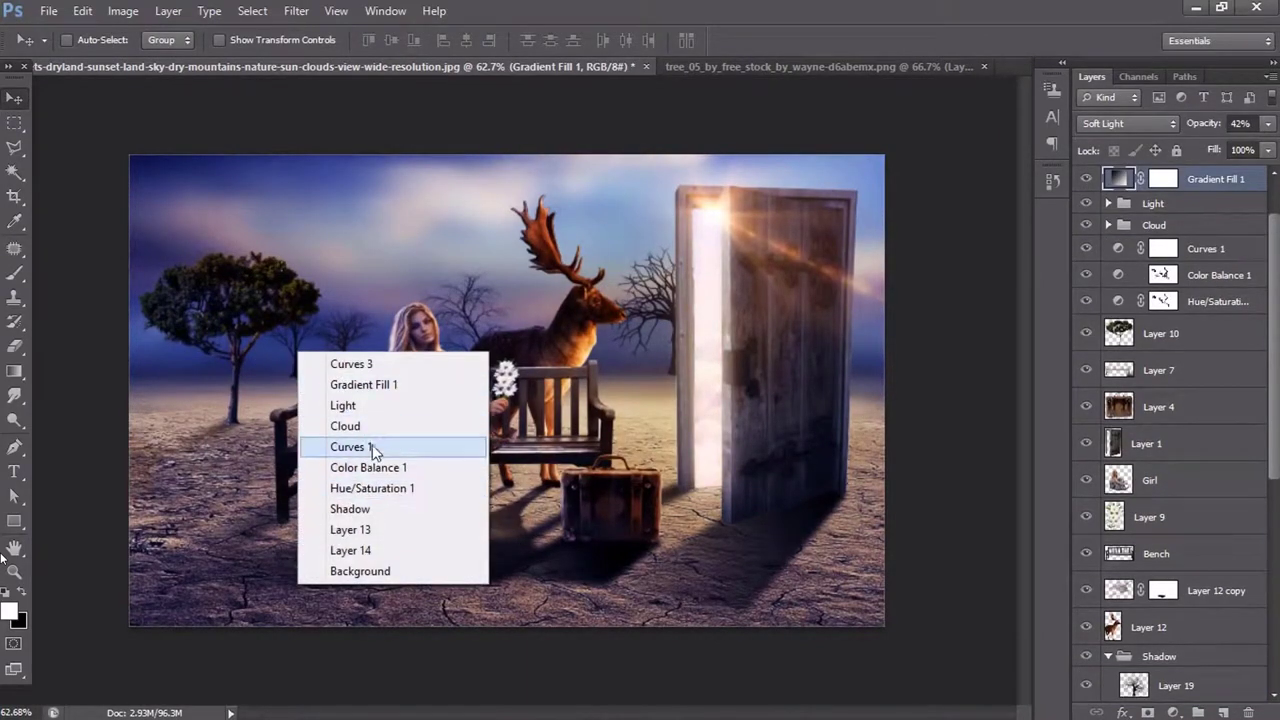
{"action": "left_click", "coordinate": [371, 529]}
{"action": "left_click", "coordinate": [1180, 389]}
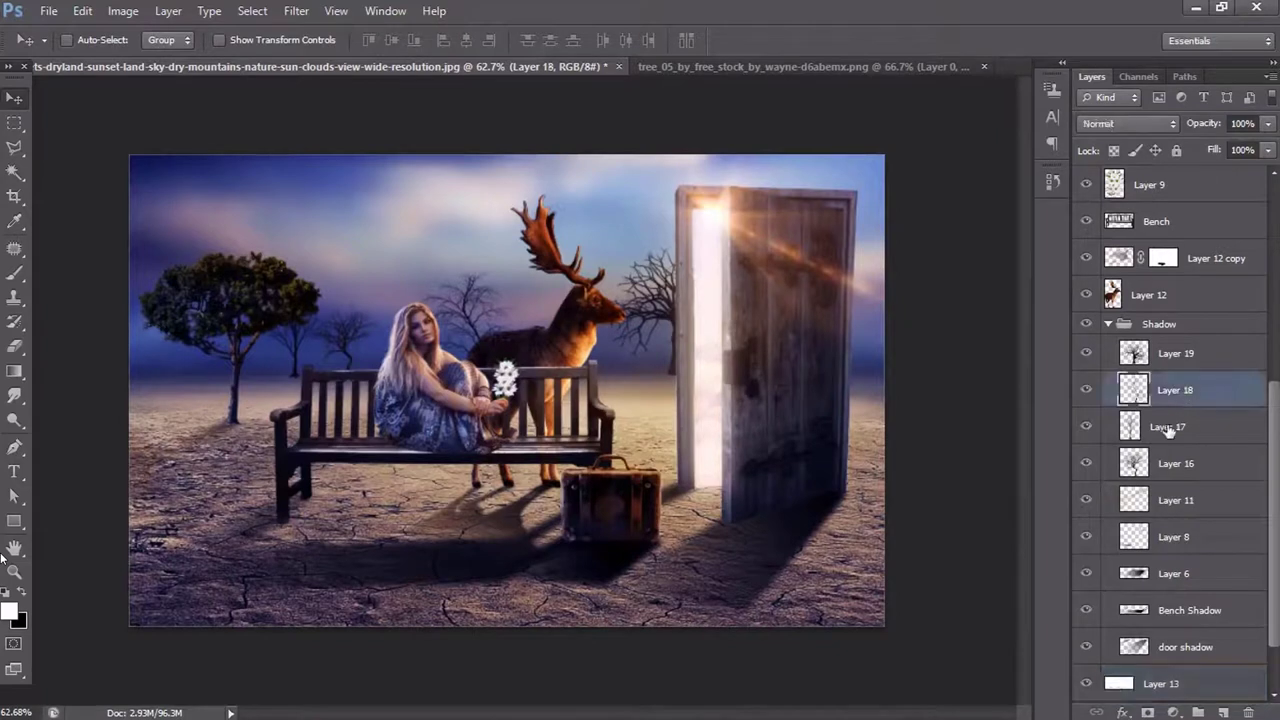
{"action": "left_click", "coordinate": [1168, 426]}
{"action": "mouse_move", "coordinate": [259, 371]}
{"action": "left_mouse_down"}
{"action": "mouse_move", "coordinate": [688, 360]}
{"action": "mouse_move", "coordinate": [589, 358]}
{"action": "left_mouse_up"}
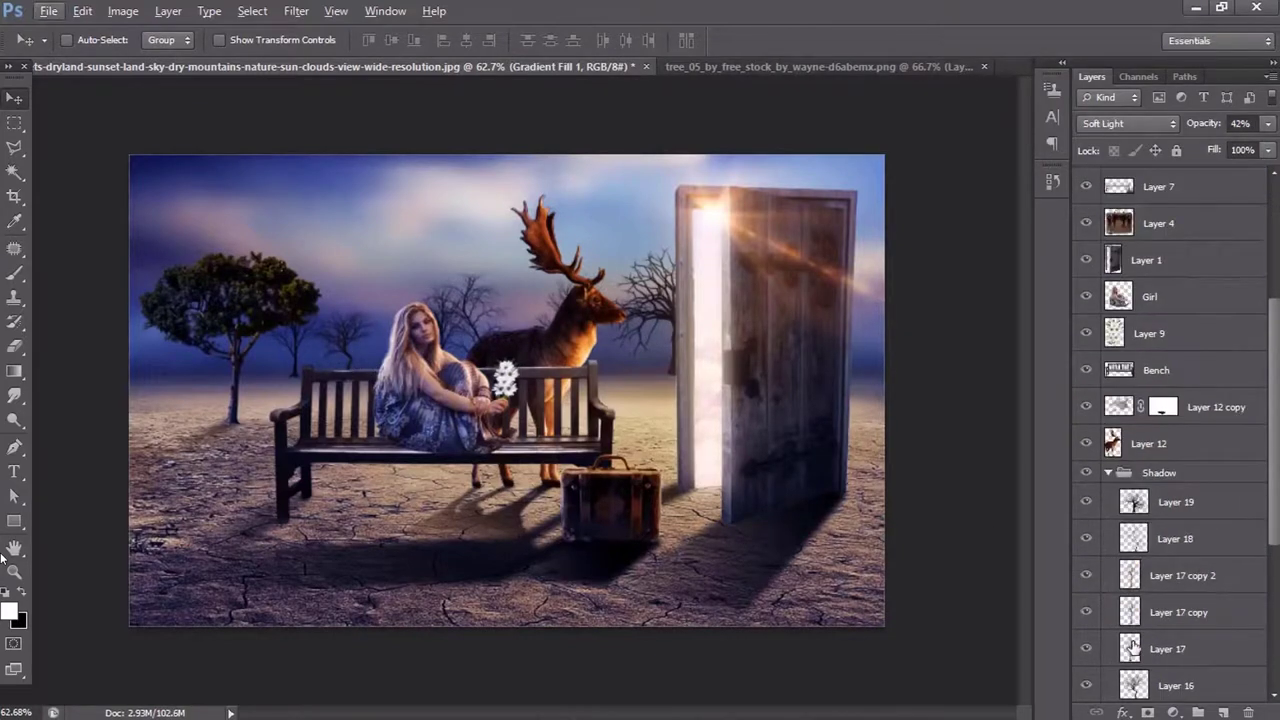
- Shift the Layer 16 tree along the horizon and add a copy at another spot
{"action": "left_click", "coordinate": [1157, 690]}
{"action": "left_click_drag", "start_coordinate": [356, 378], "coordinate": [527, 368]}
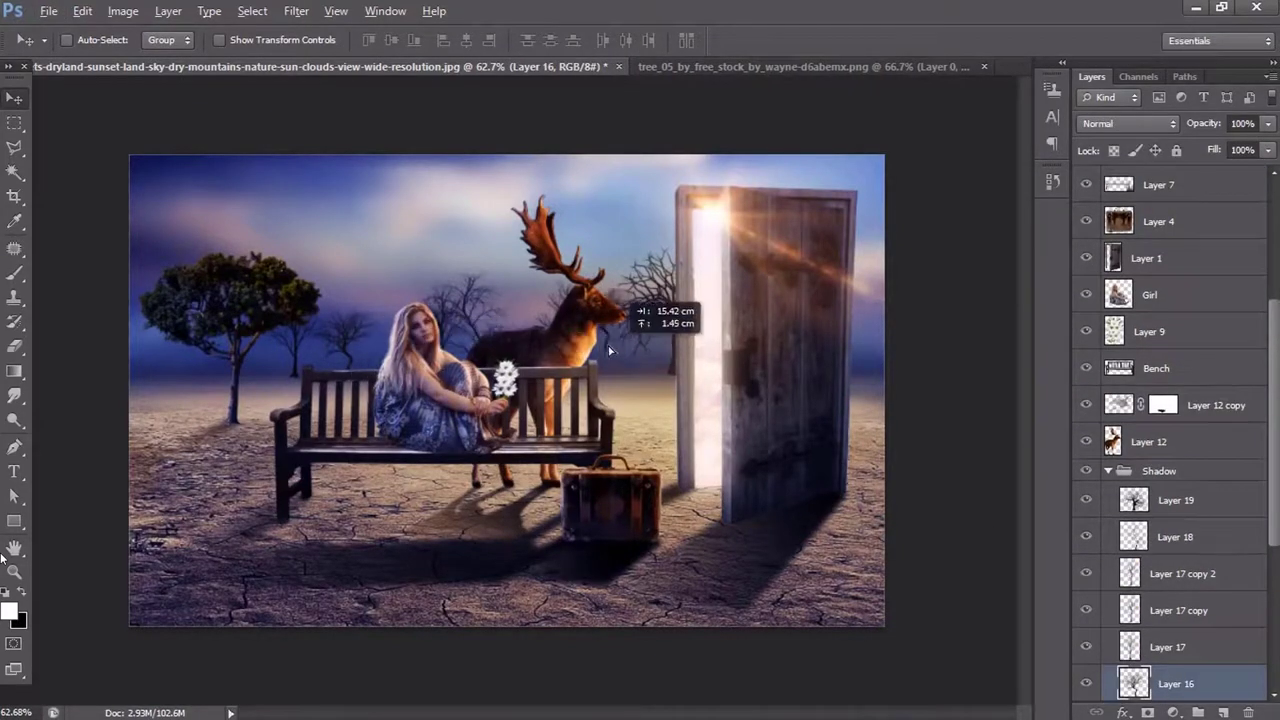
{"action": "left_click_drag", "start_coordinate": [586, 403], "coordinate": [470, 358]}
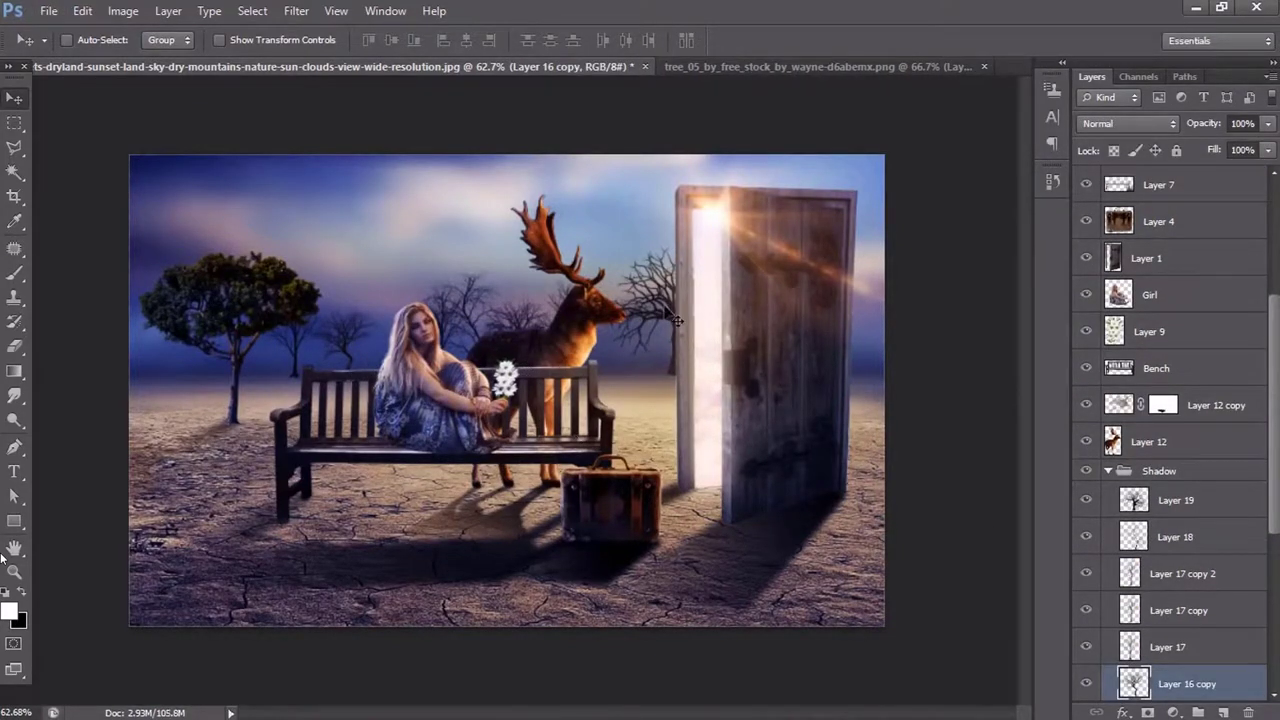
{"action": "scroll", "coordinate": [1177, 560], "scroll_direction": "down", "scroll_amount": 3}
- Copy the door-side tree to the far left at about 64%, then move the tree layers above the Shadow group
{"action": "left_click", "coordinate": [1176, 355]}
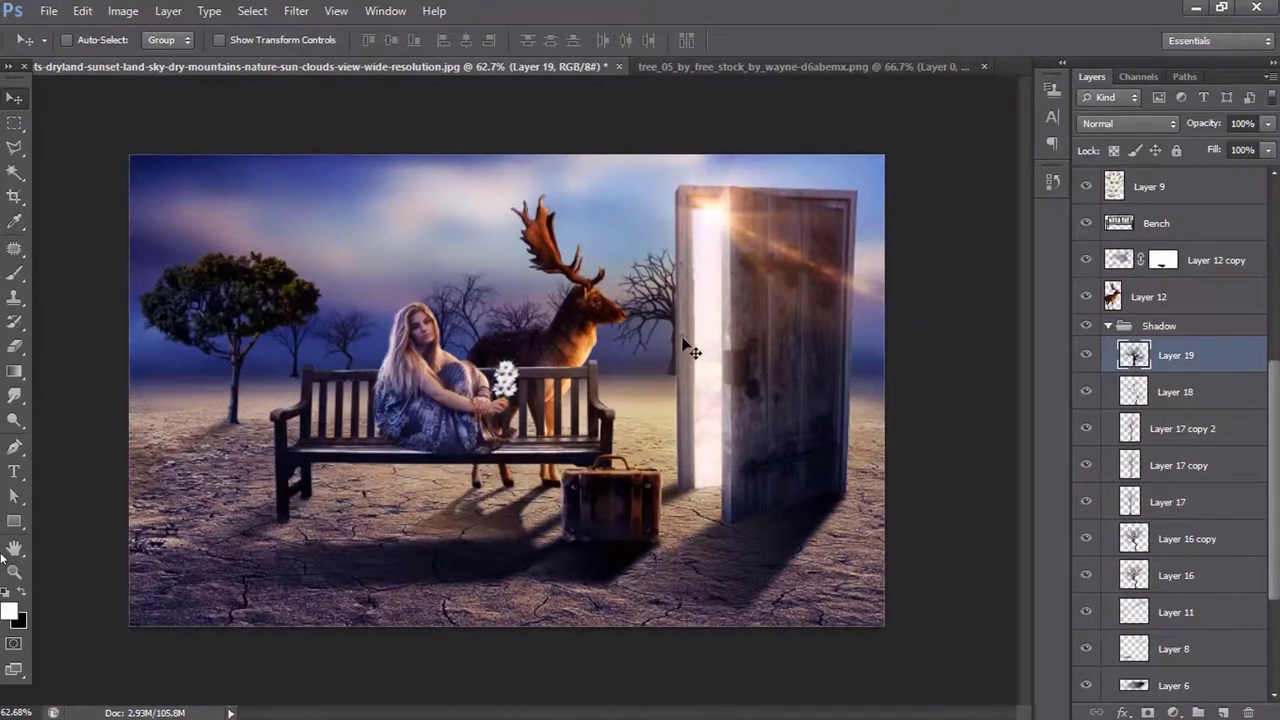
{"action": "mouse_move", "coordinate": [690, 350]}
{"action": "left_mouse_down"}
{"action": "mouse_move", "coordinate": [575, 380]}
{"action": "mouse_move", "coordinate": [150, 372]}
{"action": "left_mouse_up"}
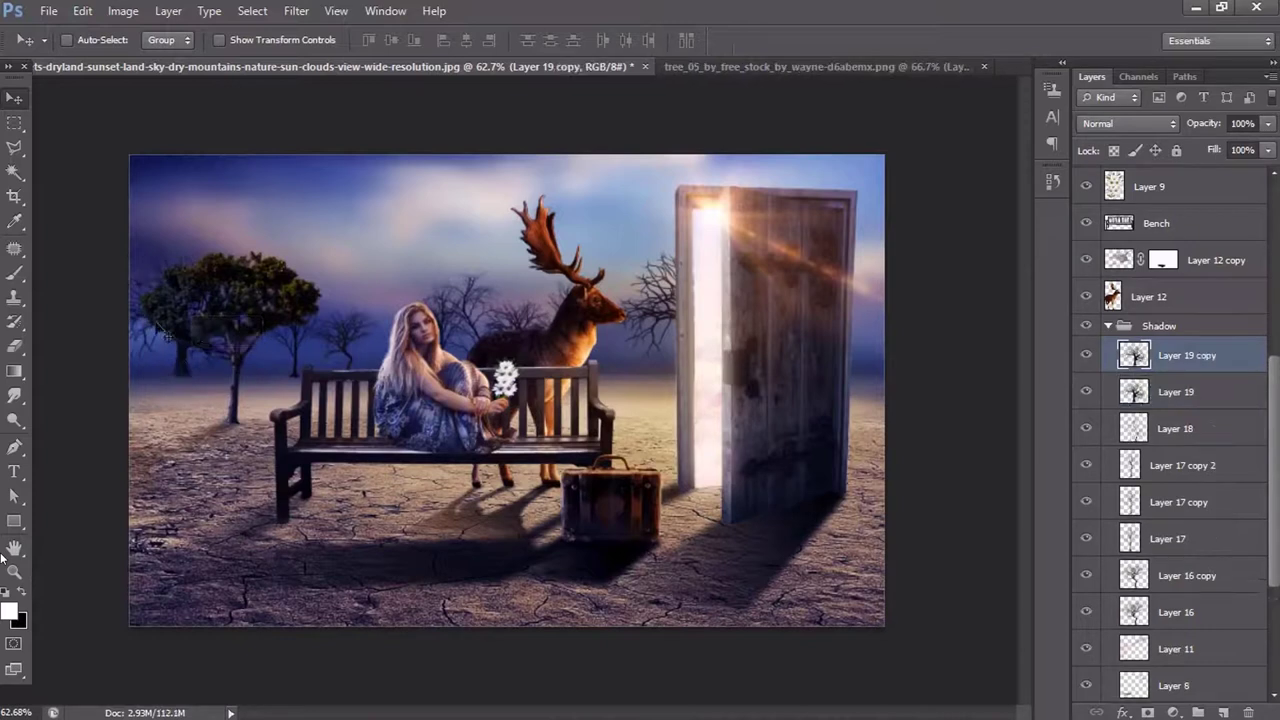
{"action": "key", "text": "ctrl+t"}
{"action": "left_click_drag", "start_coordinate": [257, 251], "coordinate": [222, 296]}
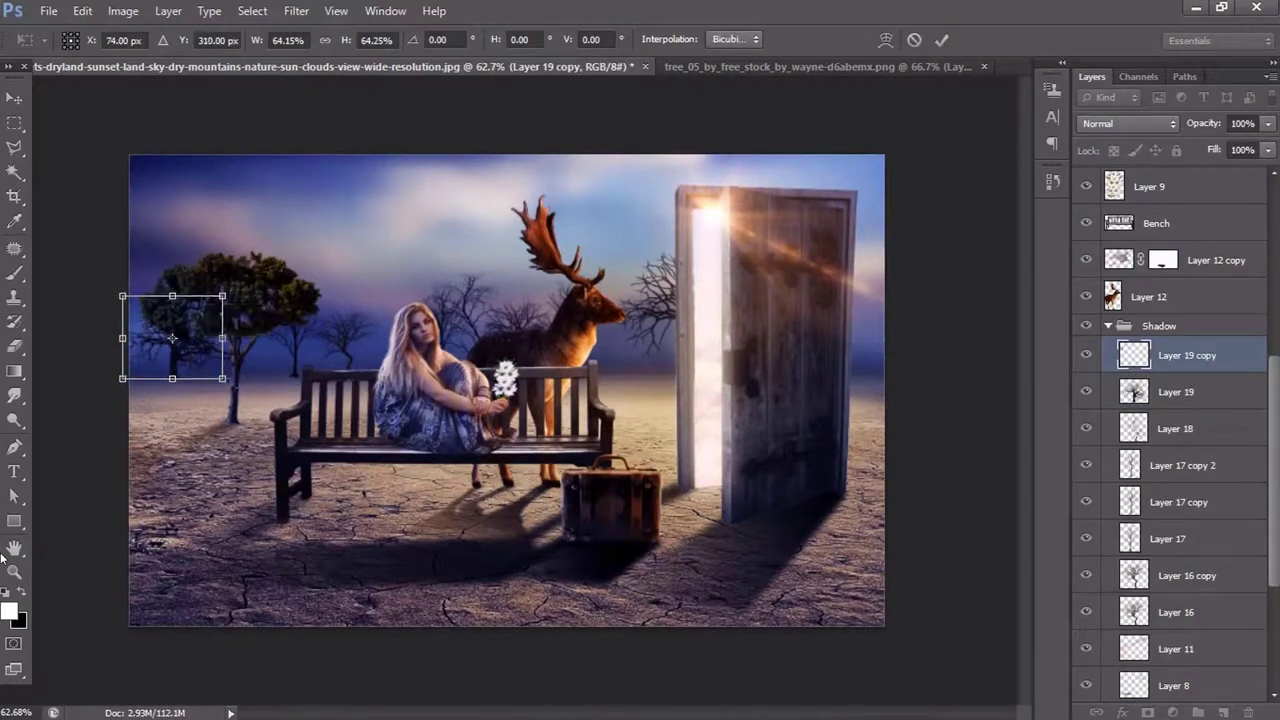
{"action": "key", "text": "Return"}
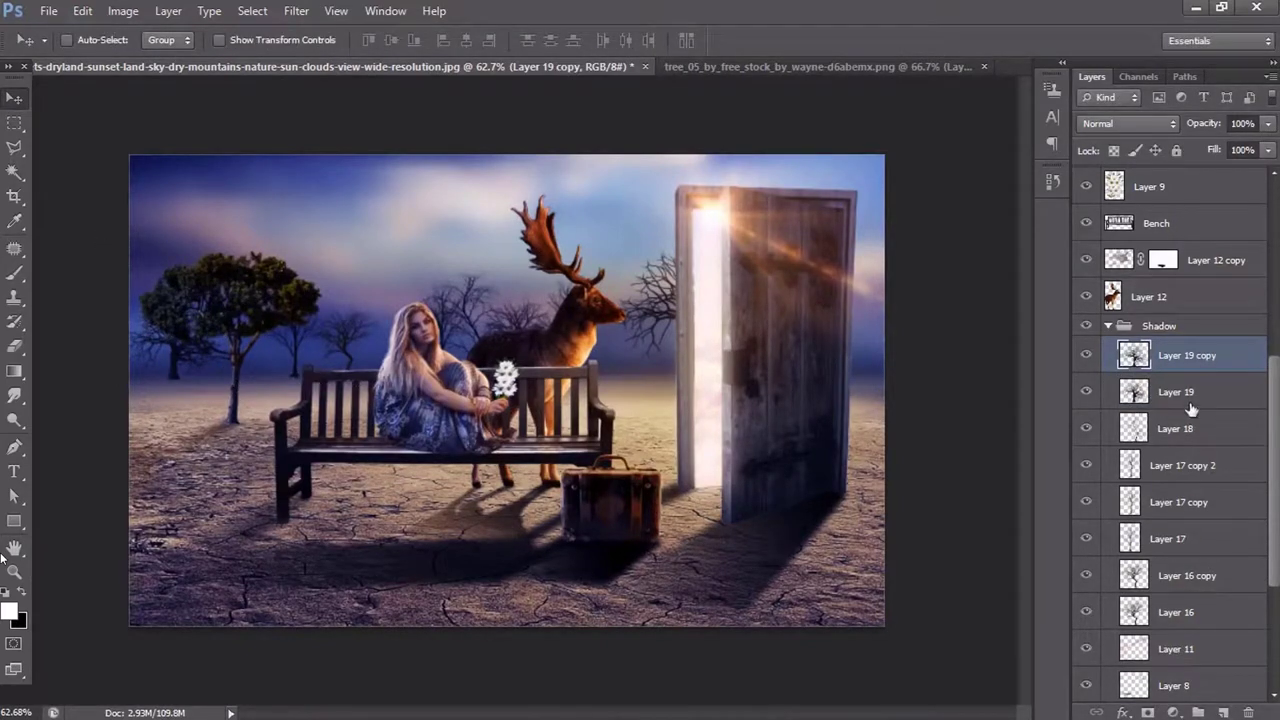
{"action": "left_click", "coordinate": [1183, 617], "text": "shift"}
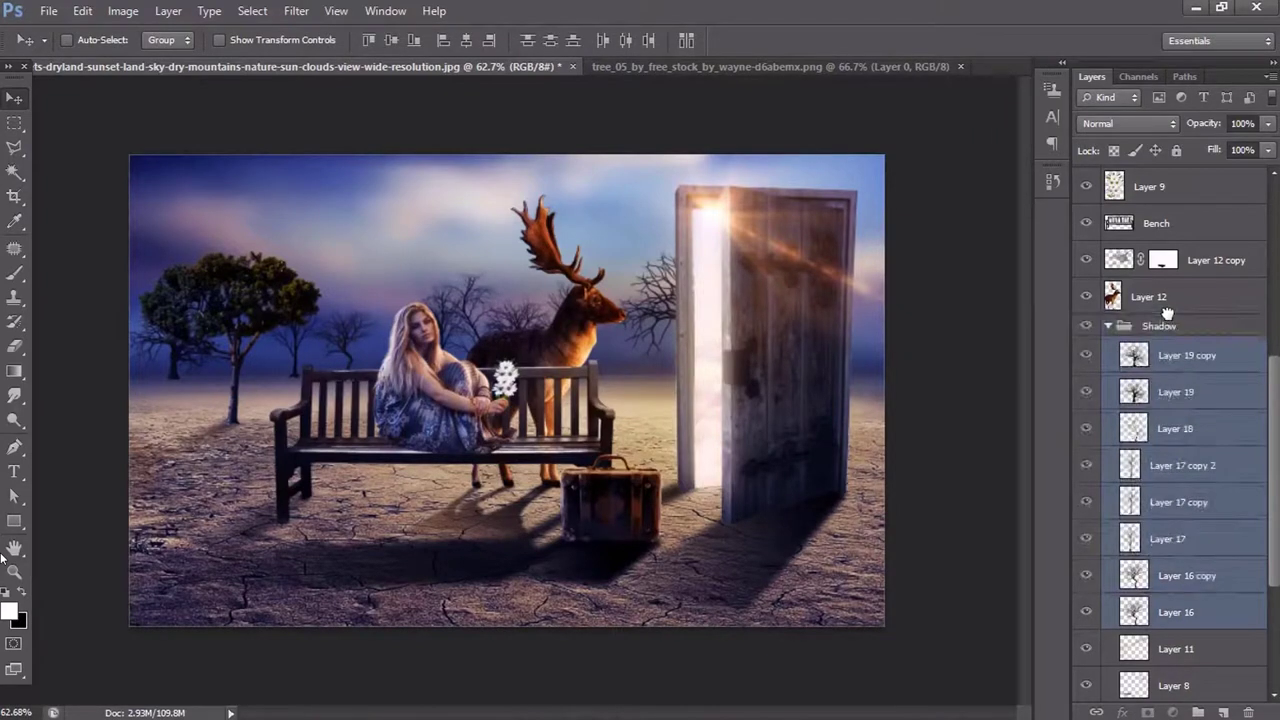
{"action": "left_click_drag", "start_coordinate": [1183, 617], "coordinate": [1122, 312]}
- Group the tree layers as 'dry tree' and expand it to select individual trees
{"action": "left_click", "coordinate": [1194, 711]}
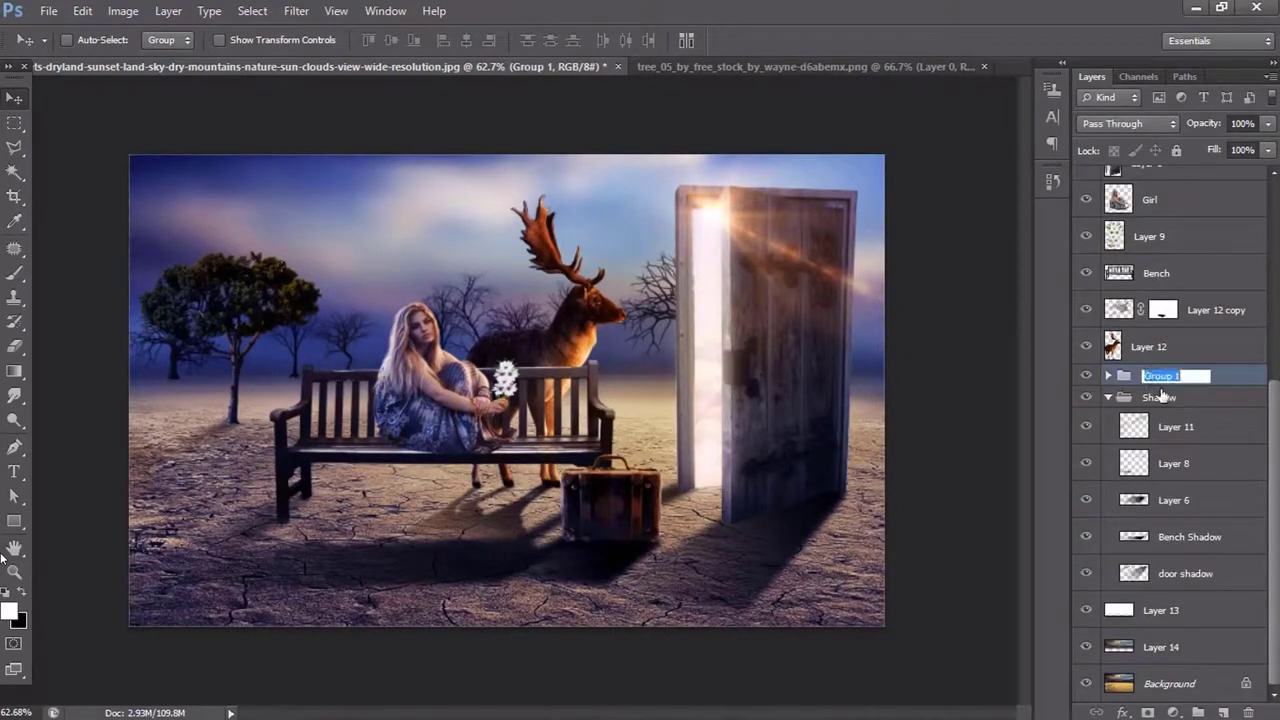
{"action": "type", "text": "dry tree"}
{"action": "key", "text": "Return"}
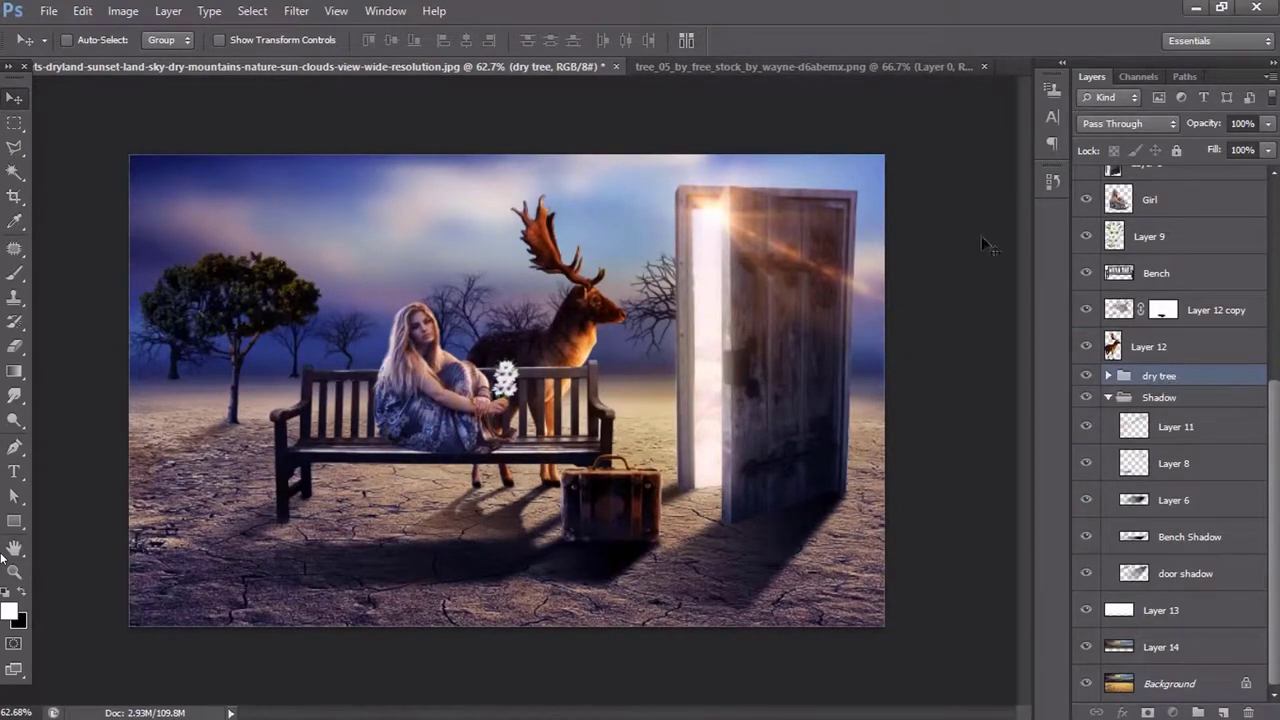
{"action": "left_click", "coordinate": [296, 10]}
{"action": "left_click", "coordinate": [1108, 375]}
{"action": "left_click", "coordinate": [1177, 410]}
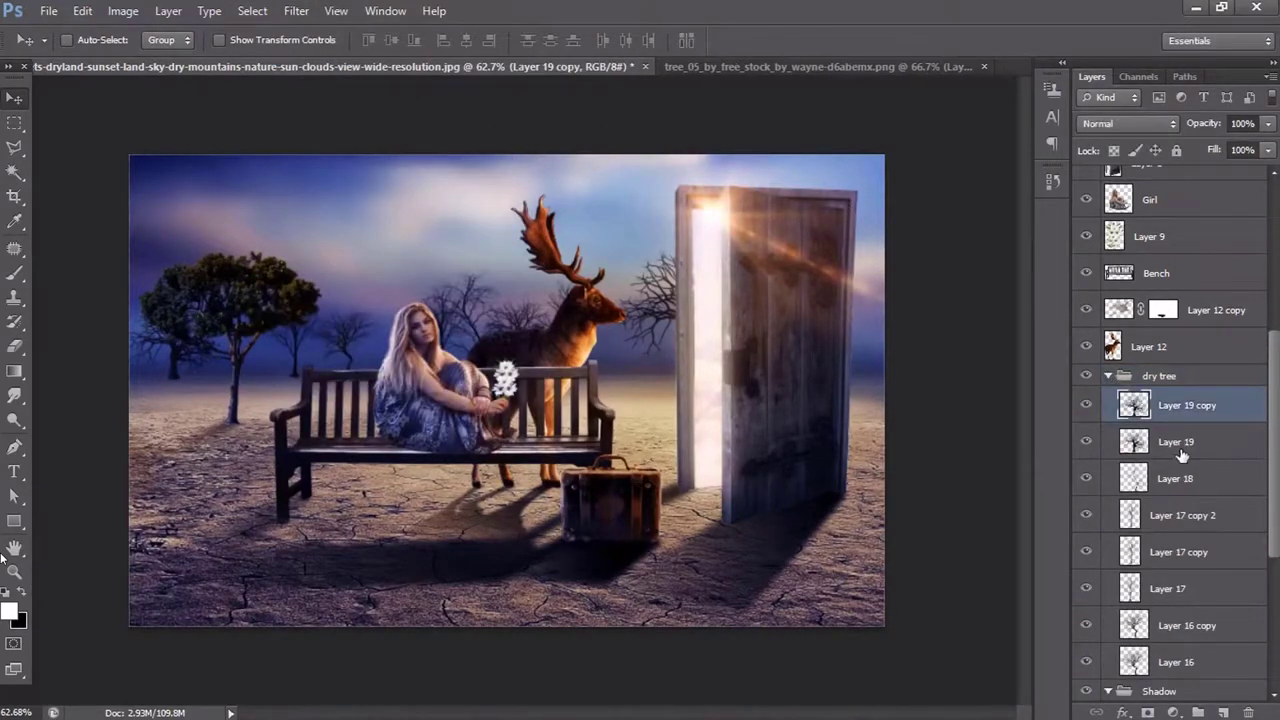
{"action": "scroll", "coordinate": [1180, 600], "scroll_direction": "down", "scroll_amount": 2}
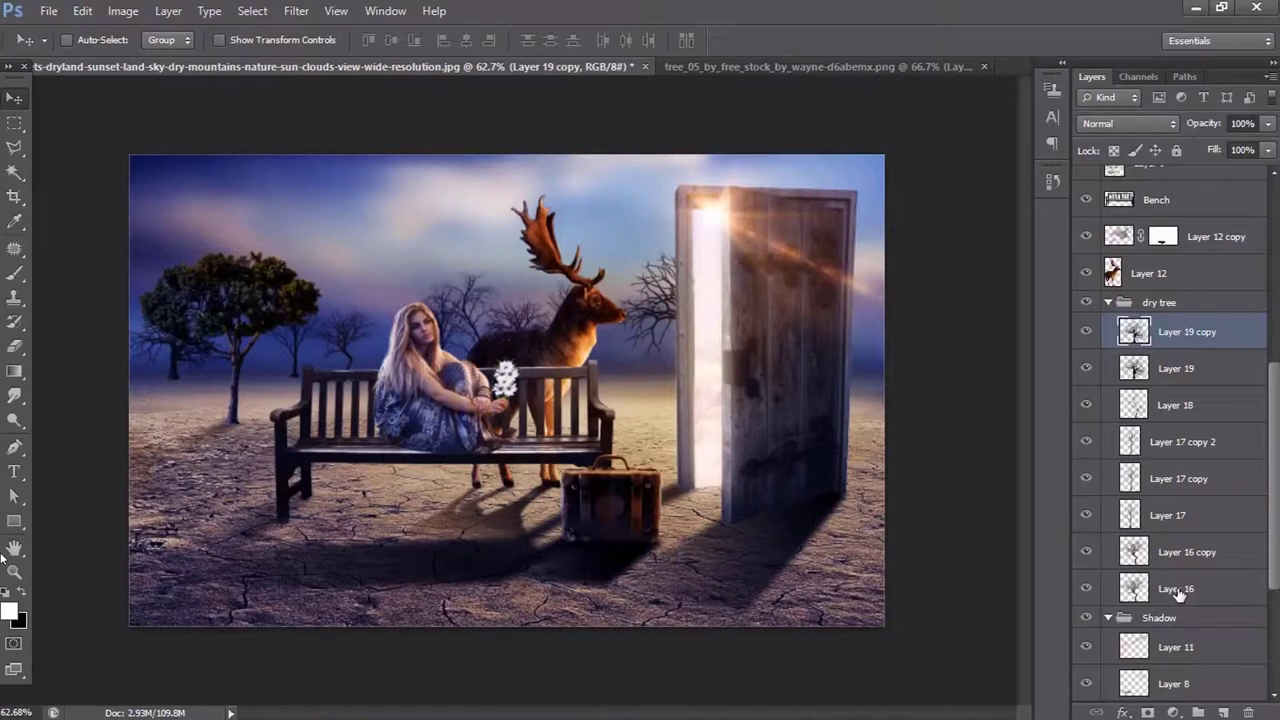
{"action": "left_click", "coordinate": [1178, 590], "text": "shift"}
{"action": "left_click", "coordinate": [1183, 442]}
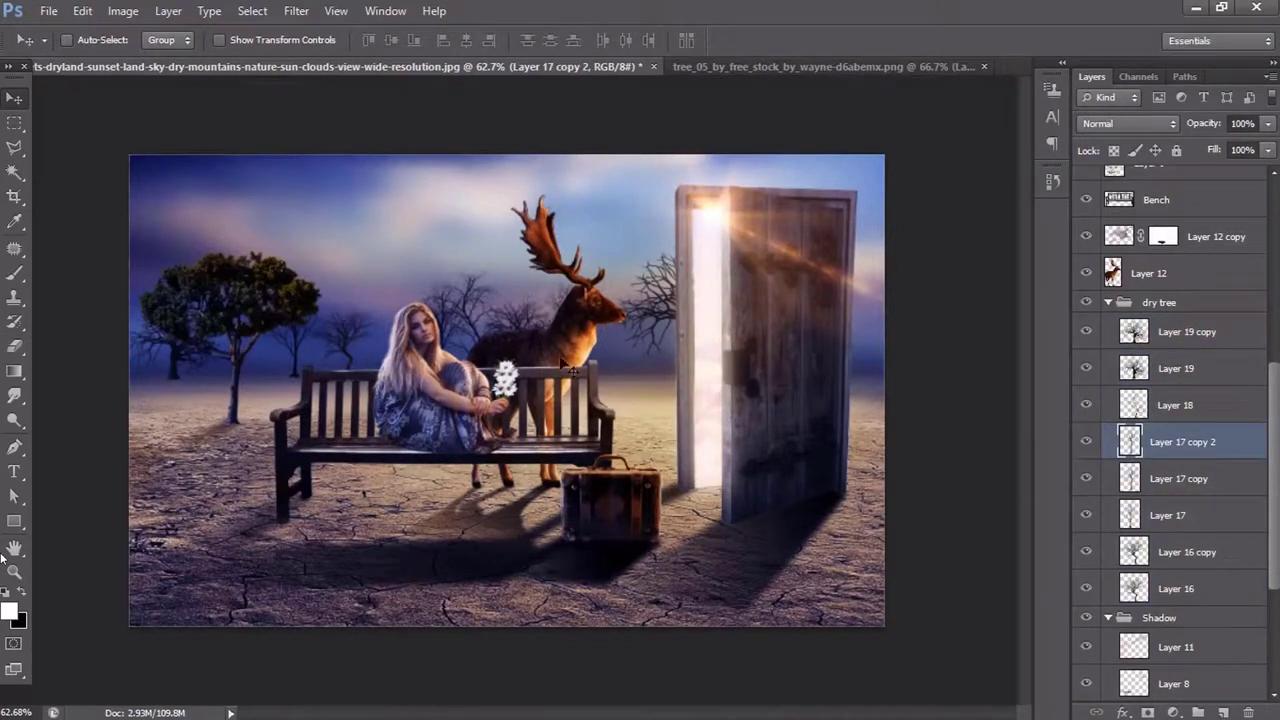
- Place extra copies of the Layer 17 copy 2 and Layer 16 copy trees in the background
{"action": "left_click", "coordinate": [1180, 552]}
{"action": "left_click", "coordinate": [1180, 442]}
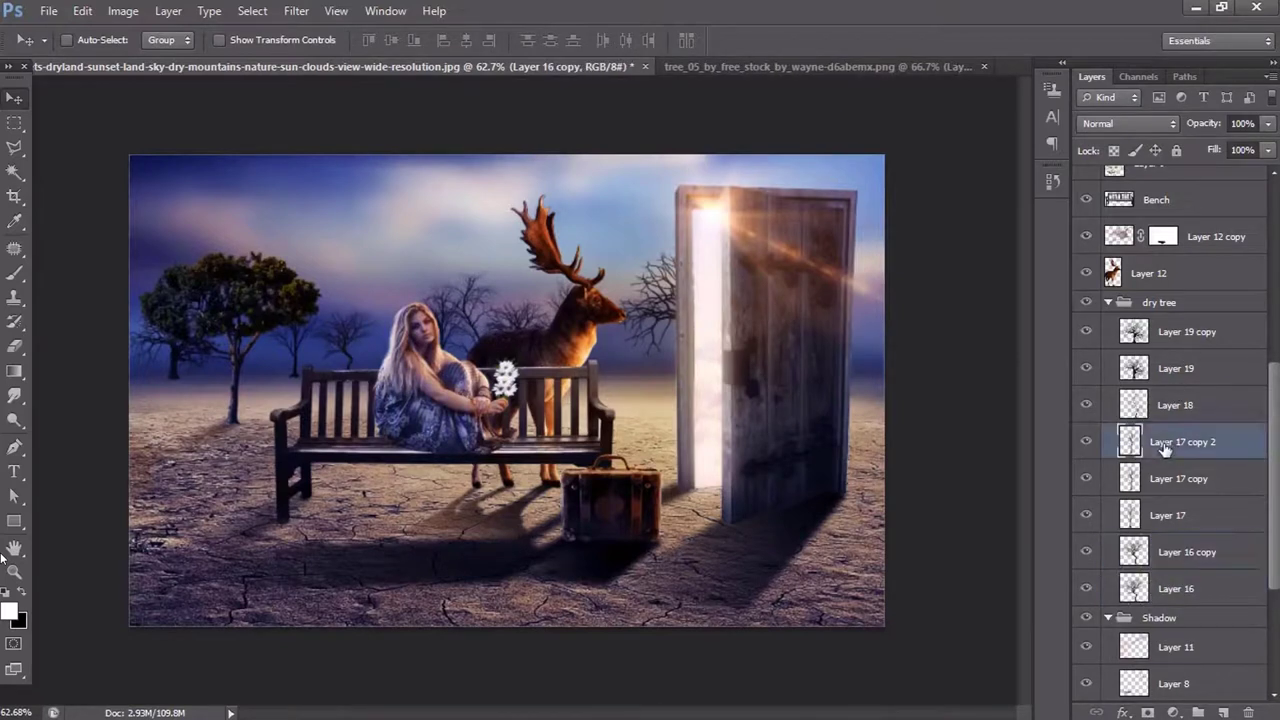
{"action": "mouse_move", "coordinate": [505, 358]}
{"action": "left_mouse_down"}
{"action": "mouse_move", "coordinate": [341, 362]}
{"action": "mouse_move", "coordinate": [190, 386]}
{"action": "left_mouse_up"}
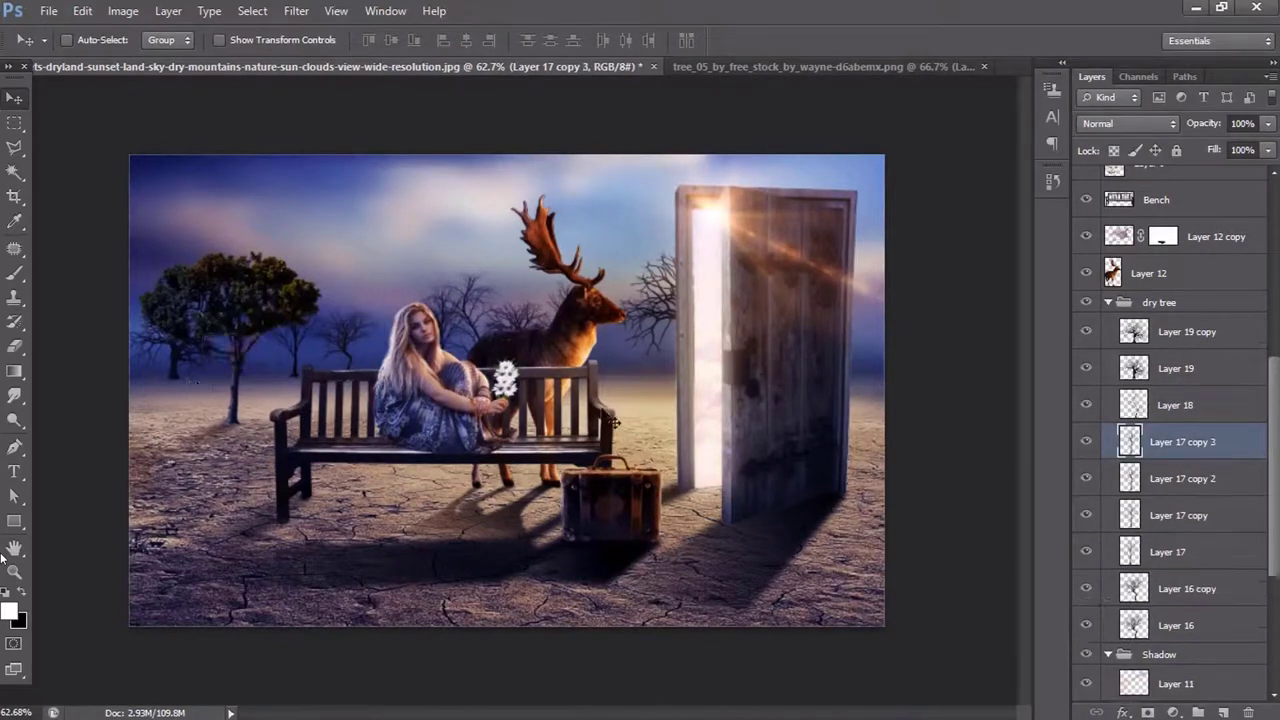
{"action": "left_click", "coordinate": [1180, 588]}
{"action": "mouse_move", "coordinate": [470, 356]}
{"action": "left_mouse_down"}
{"action": "mouse_move", "coordinate": [248, 366]}
{"action": "mouse_move", "coordinate": [290, 366]}
{"action": "left_mouse_up"}
{"action": "key", "text": "ctrl+z"}
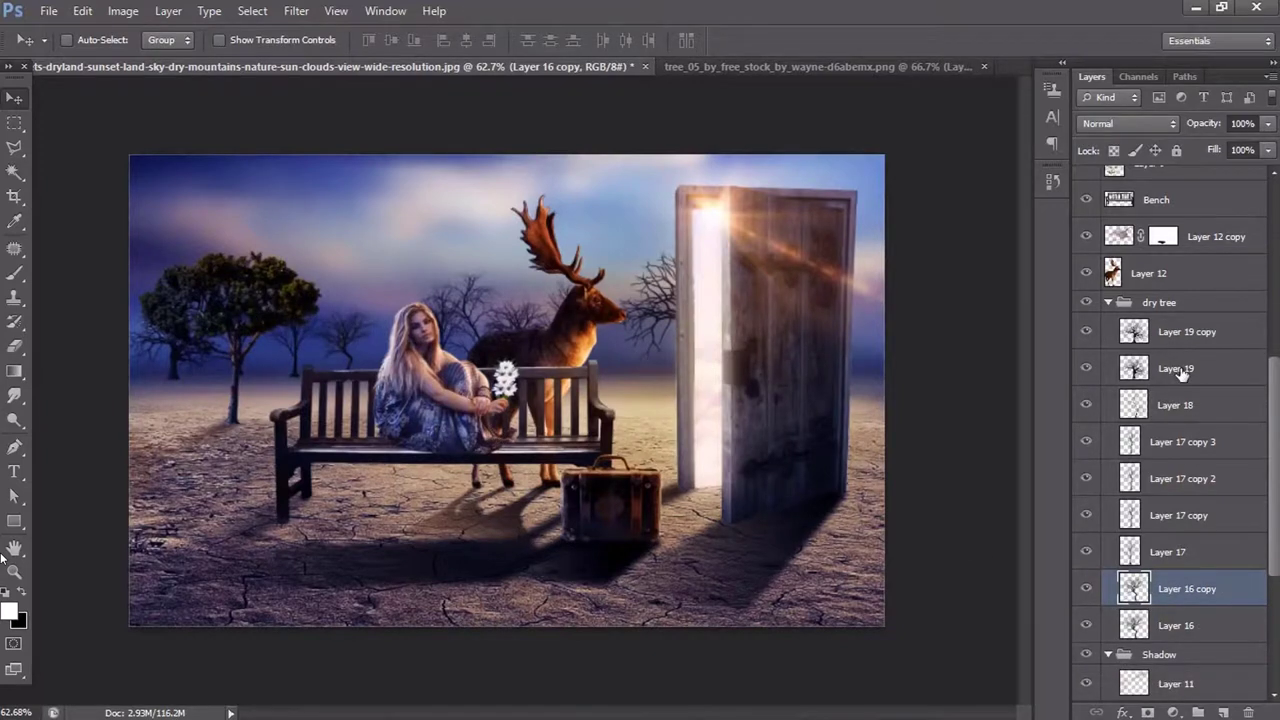
- Duplicate the Layer 18 tree across the scene and select up to Layer 19 copy
{"action": "left_click", "coordinate": [1141, 410]}
{"action": "left_click_drag", "start_coordinate": [722, 422], "coordinate": [286, 352]}
{"action": "key", "text": "ctrl+j"}
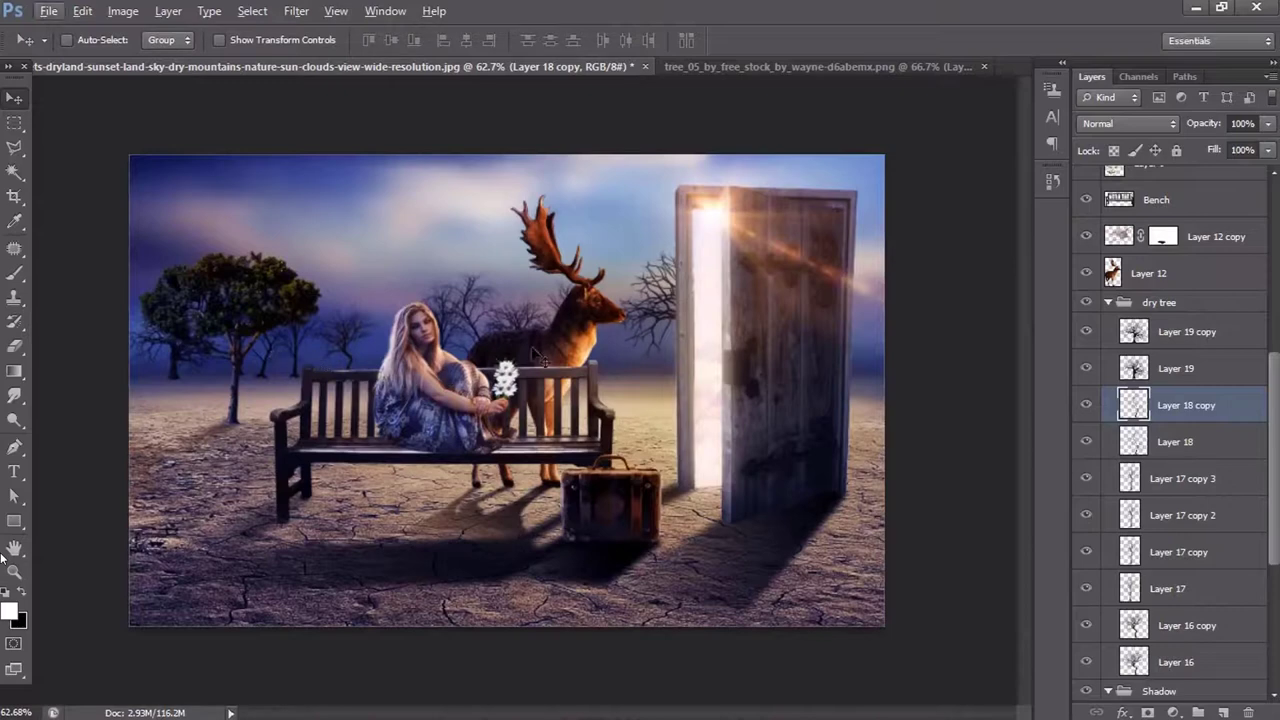
{"action": "left_click", "coordinate": [1187, 336]}
- Merge the dry tree layers from Layer 16 to Layer 19 copy and apply a subtle Gaussian blur
{"action": "left_click", "coordinate": [1195, 664], "text": "shift"}
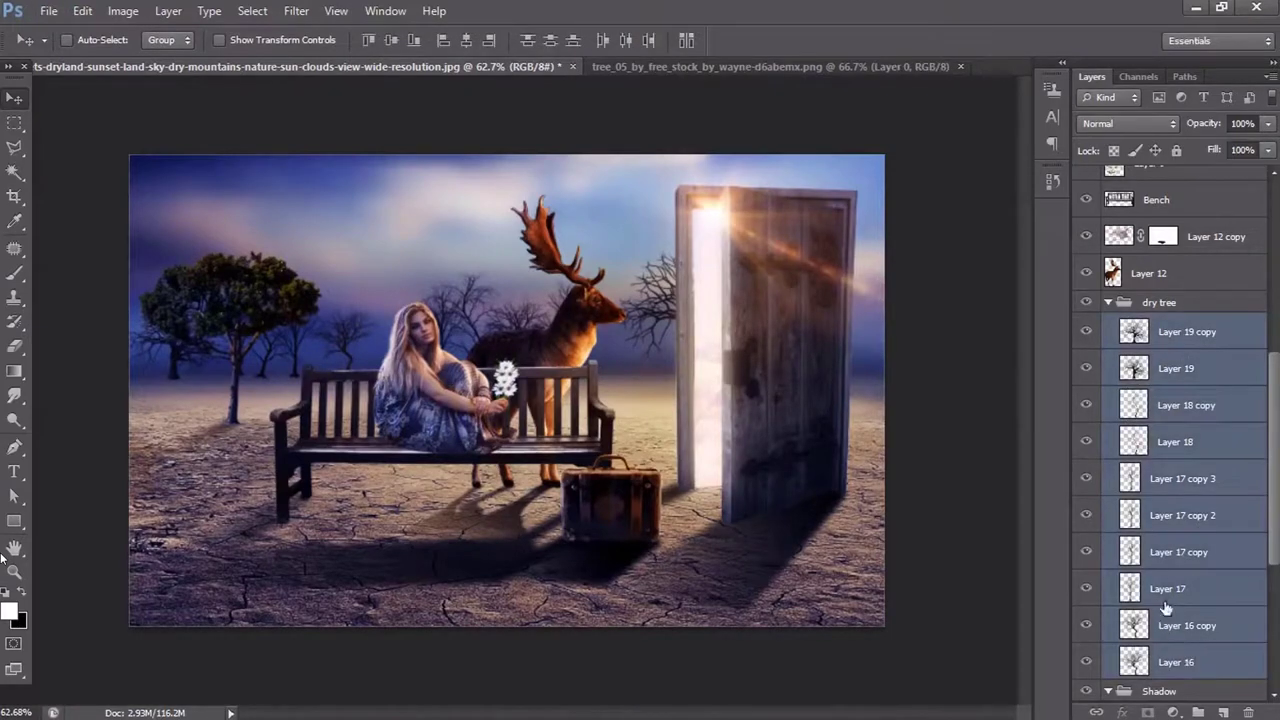
{"action": "right_click", "coordinate": [1190, 333]}
{"action": "left_click", "coordinate": [1010, 498]}
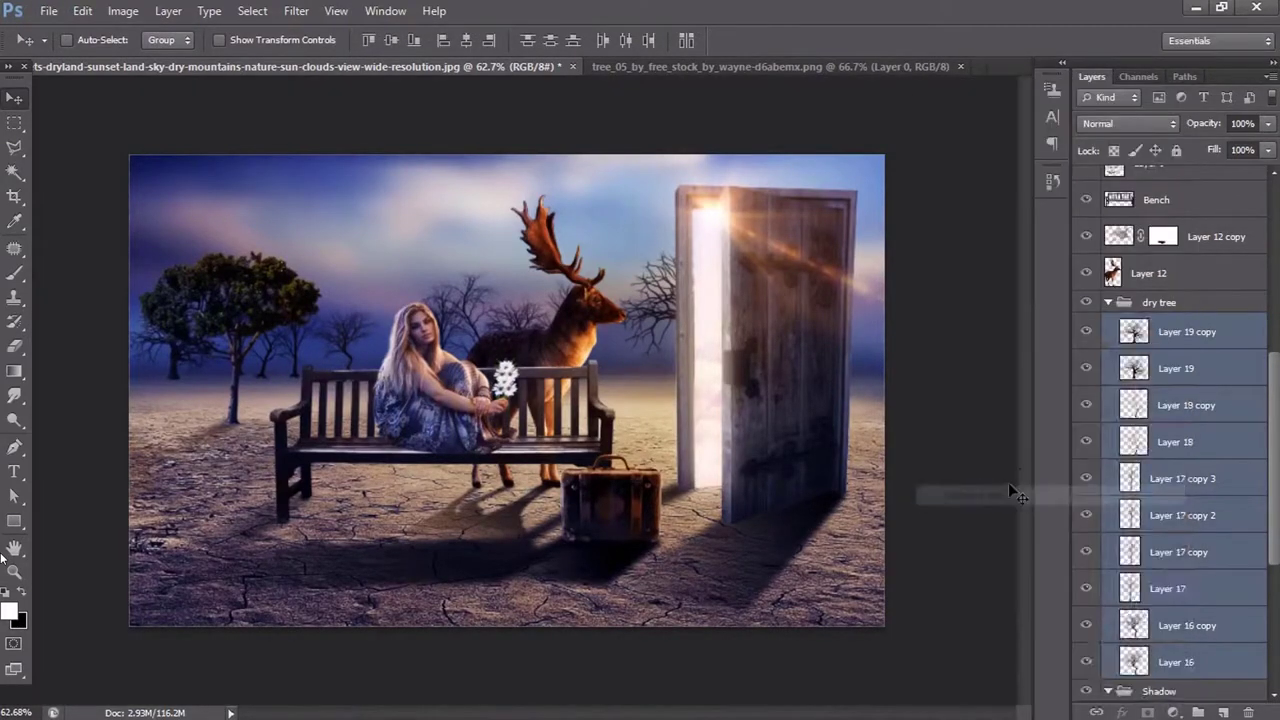
{"action": "left_click", "coordinate": [296, 11]}
{"action": "left_click", "coordinate": [580, 333]}
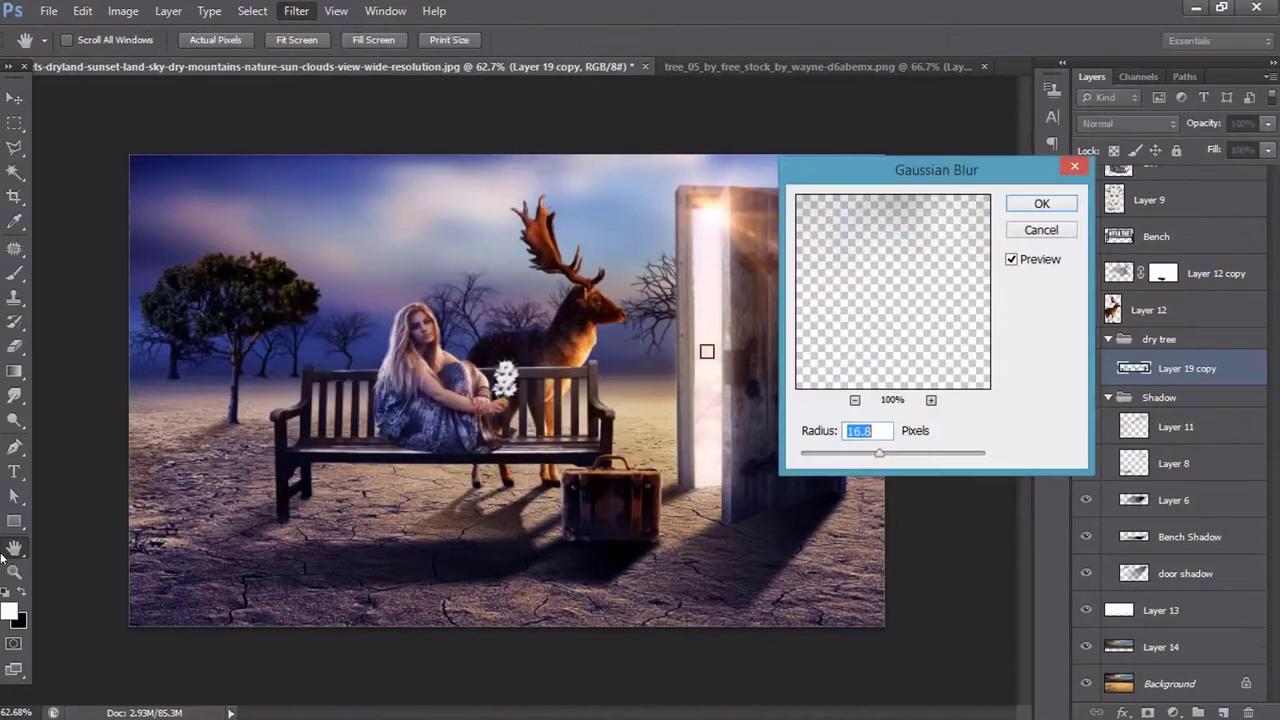
{"action": "left_click_drag", "start_coordinate": [876, 456], "coordinate": [861, 462]}
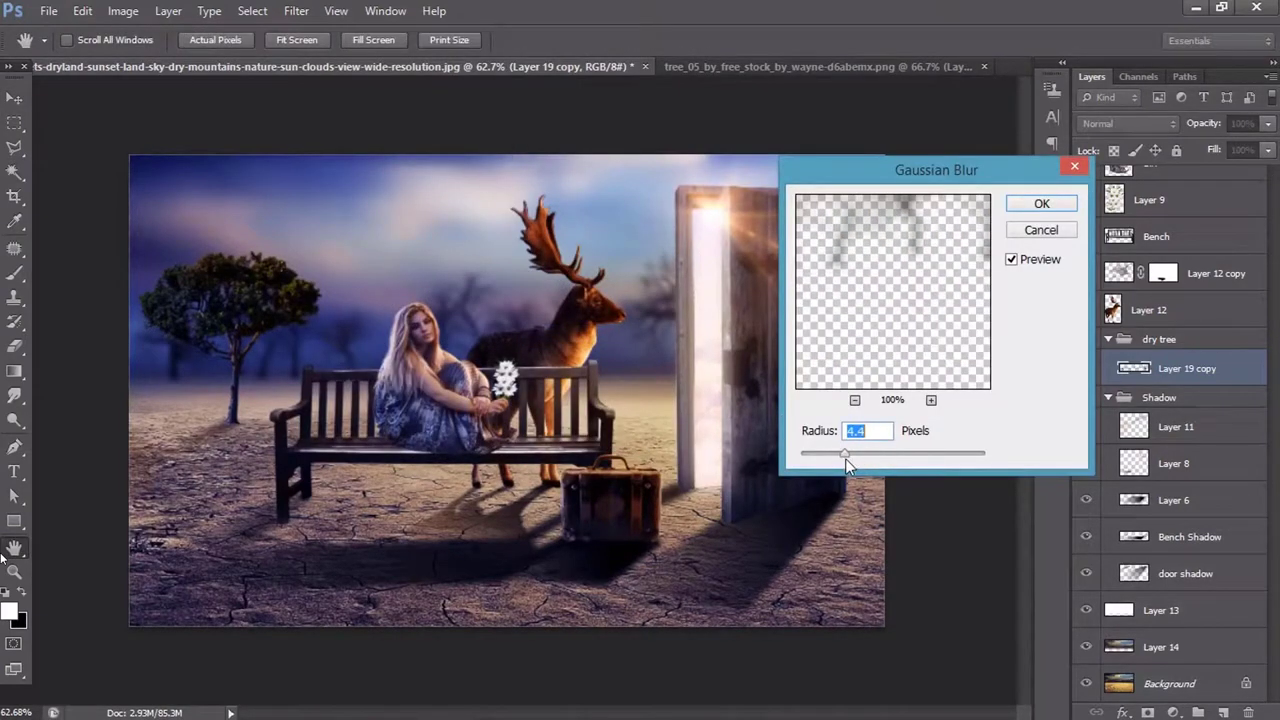
{"action": "left_click", "coordinate": [1042, 206]}
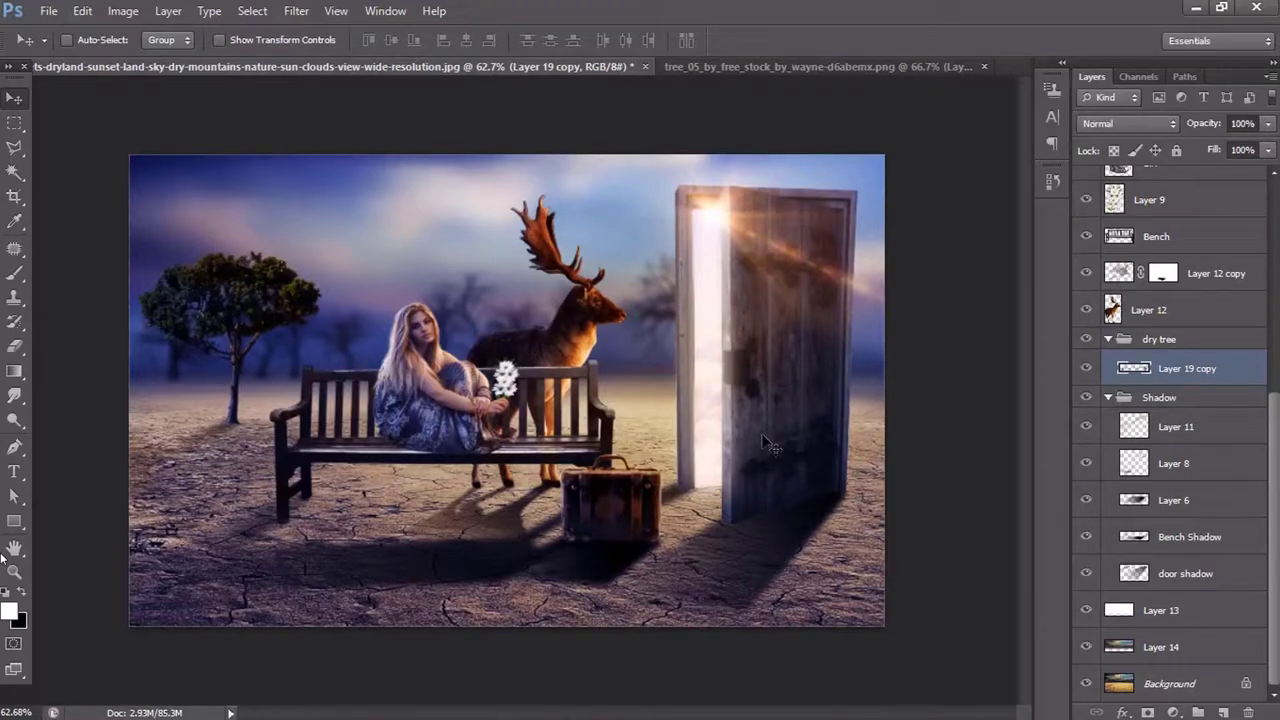
- Duplicate the merged tree layer and shift the copy toward the door
{"action": "scroll", "coordinate": [611, 310], "scroll_direction": "up", "scroll_amount": 1}
{"action": "scroll", "coordinate": [615, 308], "scroll_direction": "up", "scroll_amount": 2}
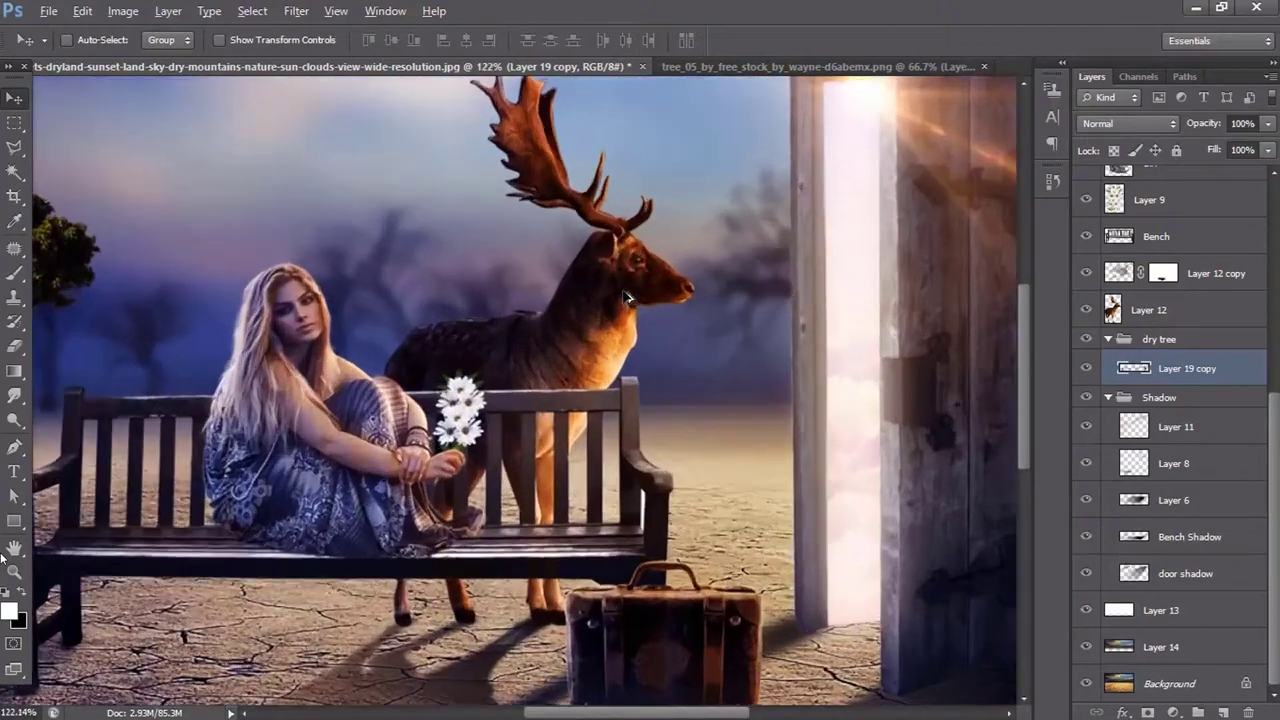
{"action": "scroll", "coordinate": [636, 305], "scroll_direction": "up", "scroll_amount": 1}
{"action": "scroll", "coordinate": [653, 285], "scroll_direction": "down", "scroll_amount": 1}
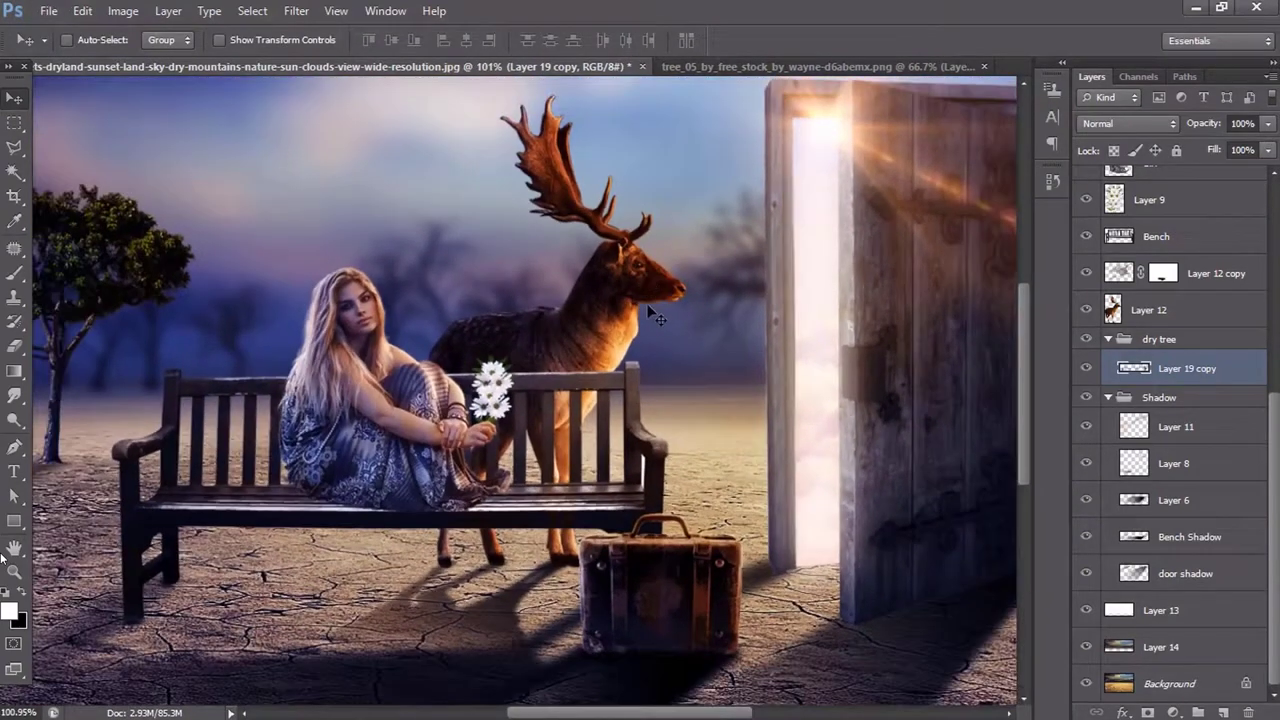
{"action": "scroll", "coordinate": [657, 346], "scroll_direction": "down", "scroll_amount": 1}
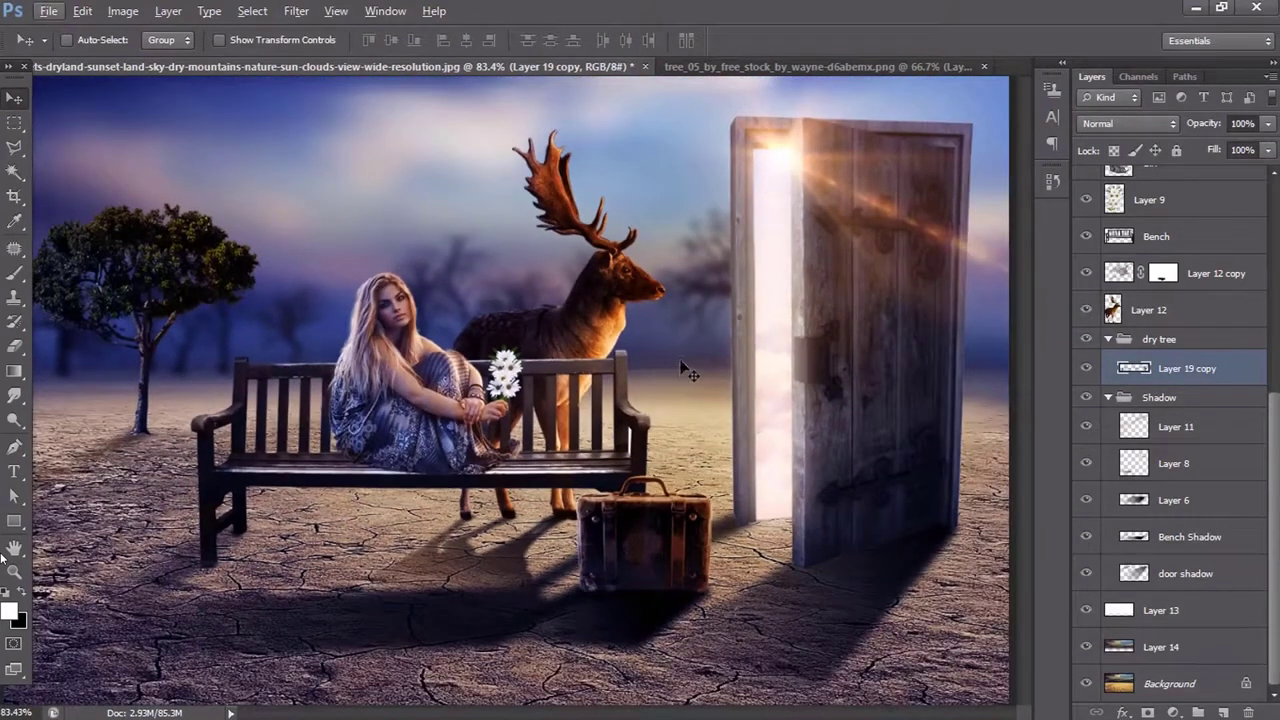
{"action": "scroll", "coordinate": [687, 363], "scroll_direction": "down", "scroll_amount": 1}
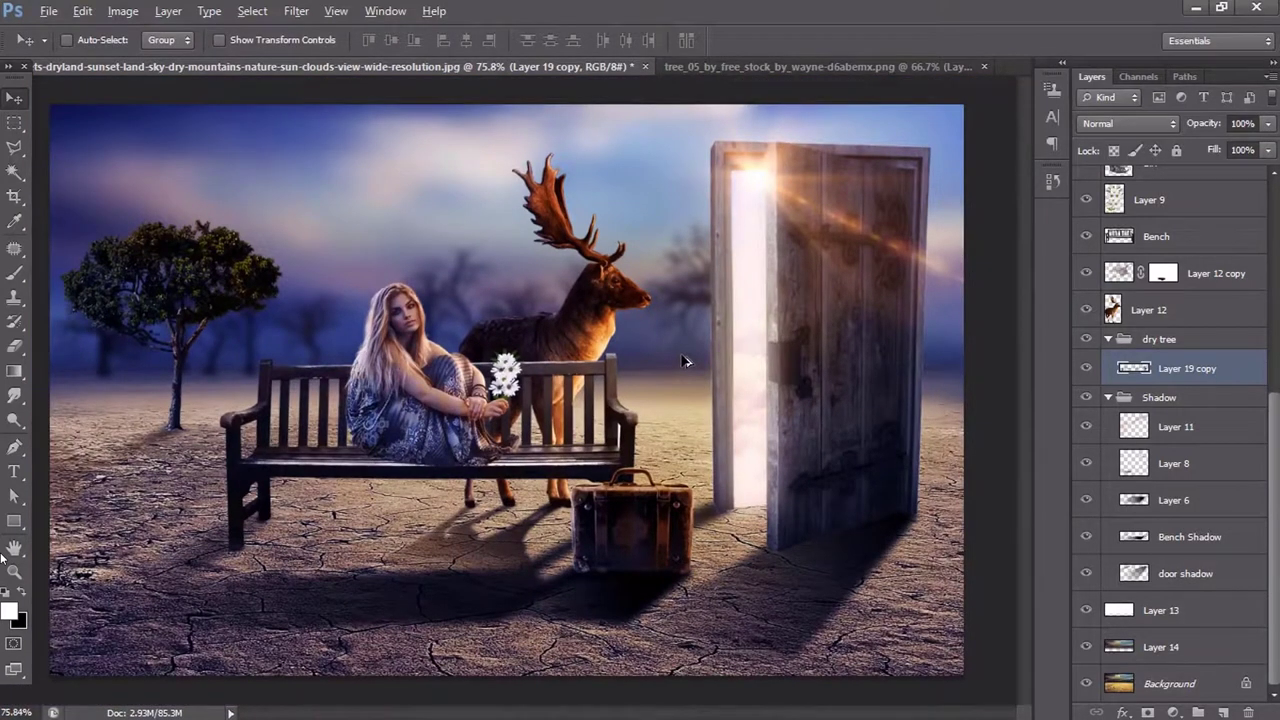
{"action": "scroll", "coordinate": [686, 361], "scroll_direction": "down", "scroll_amount": 1}
{"action": "scroll", "coordinate": [687, 362], "scroll_direction": "down", "scroll_amount": 1}
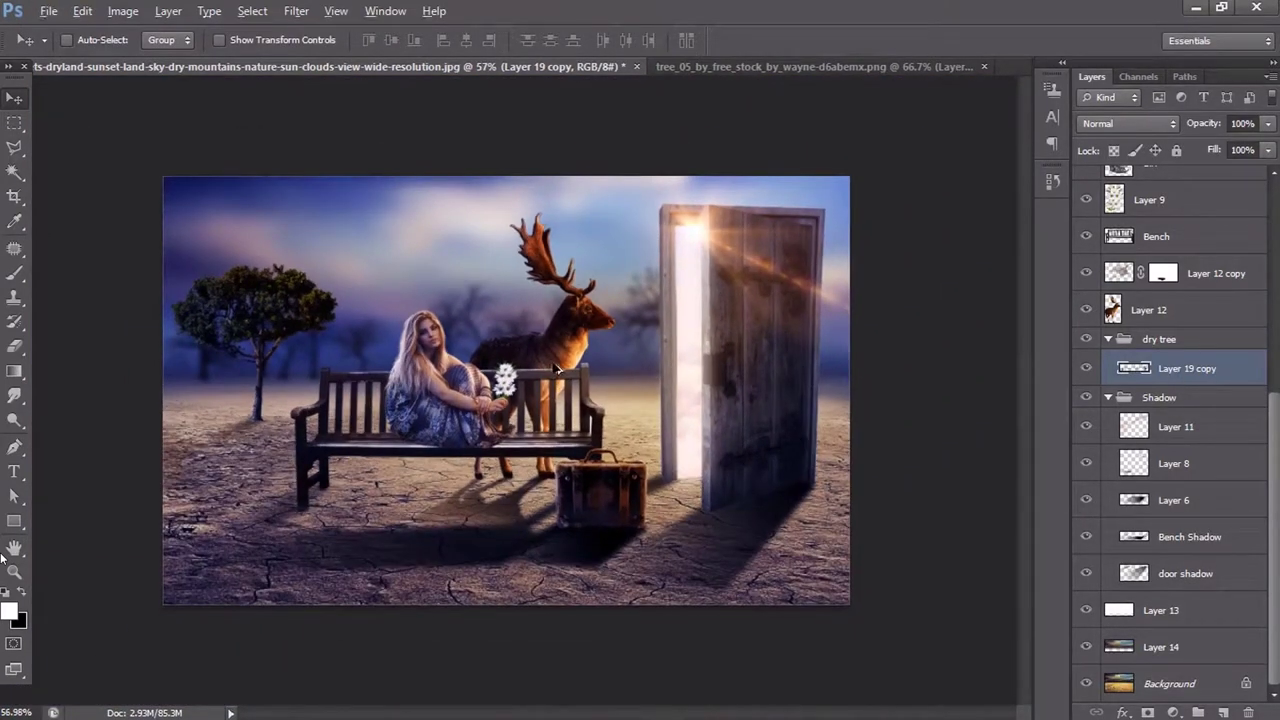
{"action": "left_click_drag", "start_coordinate": [557, 366], "coordinate": [676, 365]}
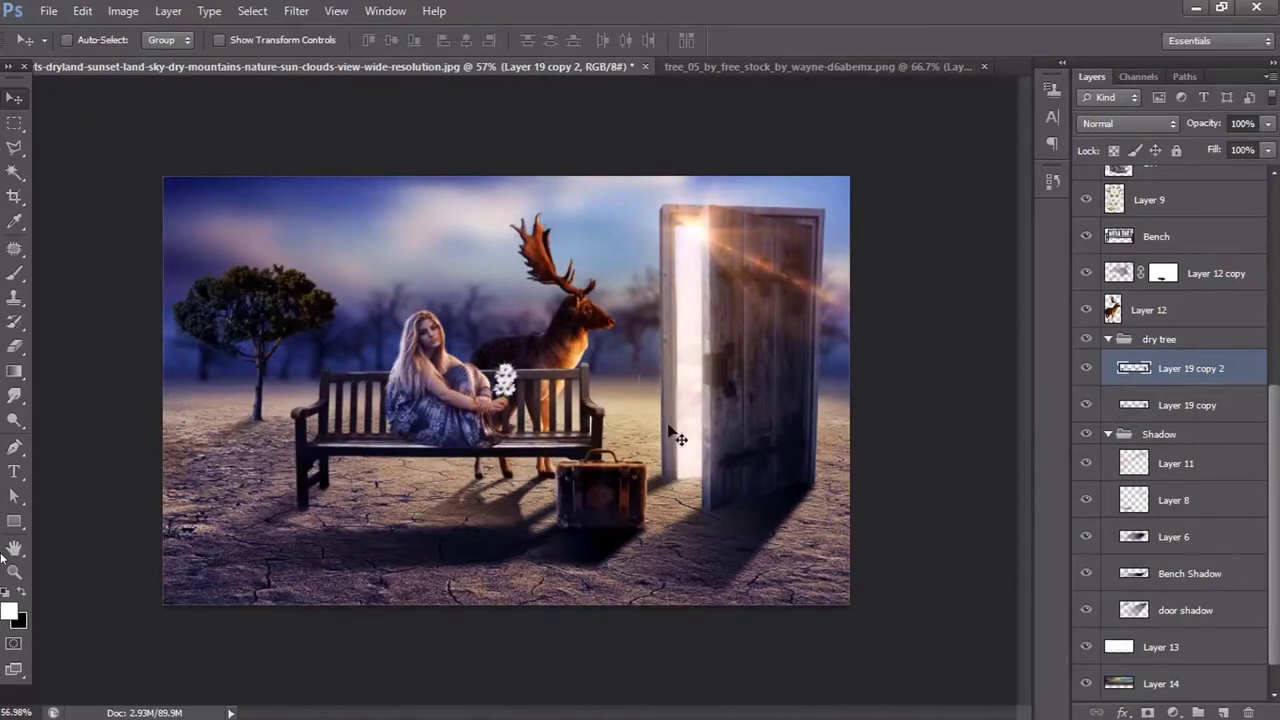
{"action": "scroll", "coordinate": [679, 516], "scroll_direction": "down", "scroll_amount": 1}
{"action": "scroll", "coordinate": [606, 380], "scroll_direction": "up", "scroll_amount": 1}
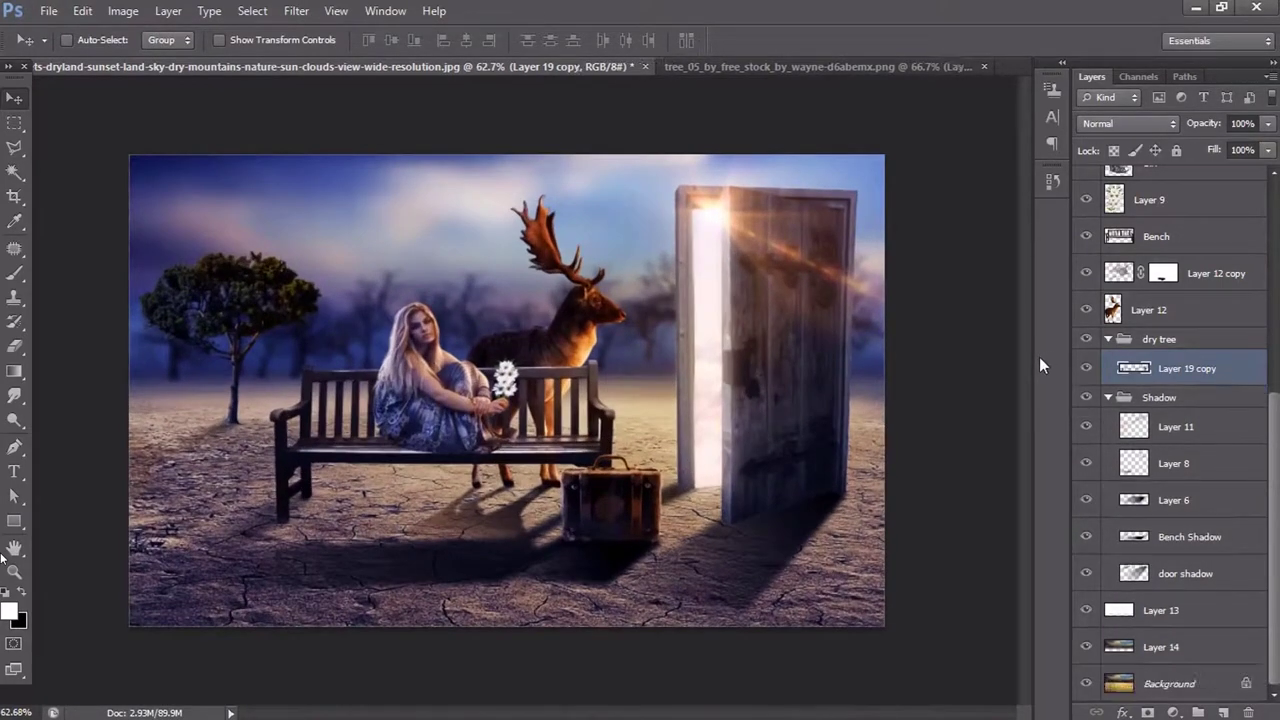
- Restore the unblurred trees, duplicate them behind the door, and blur the copy about 4.5 px
{"action": "key", "text": "Delete"}
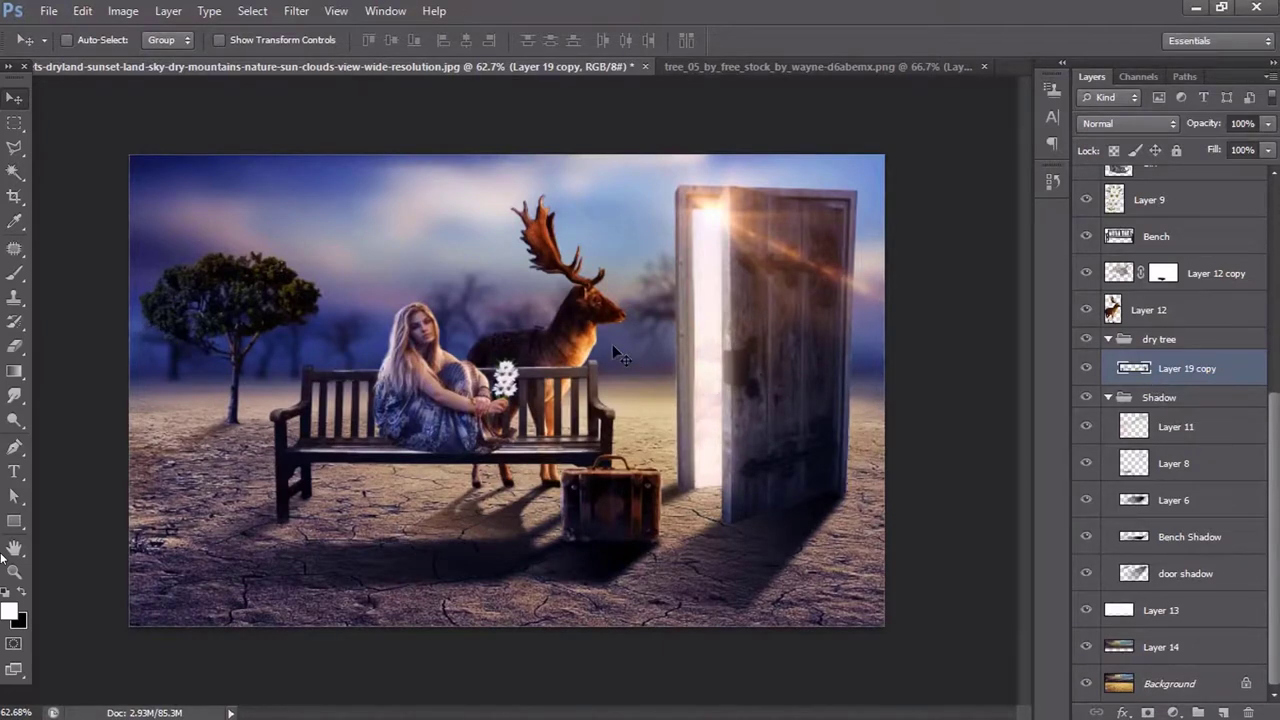
{"action": "key", "text": "ctrl+j"}
{"action": "key", "text": "ctrl+e"}
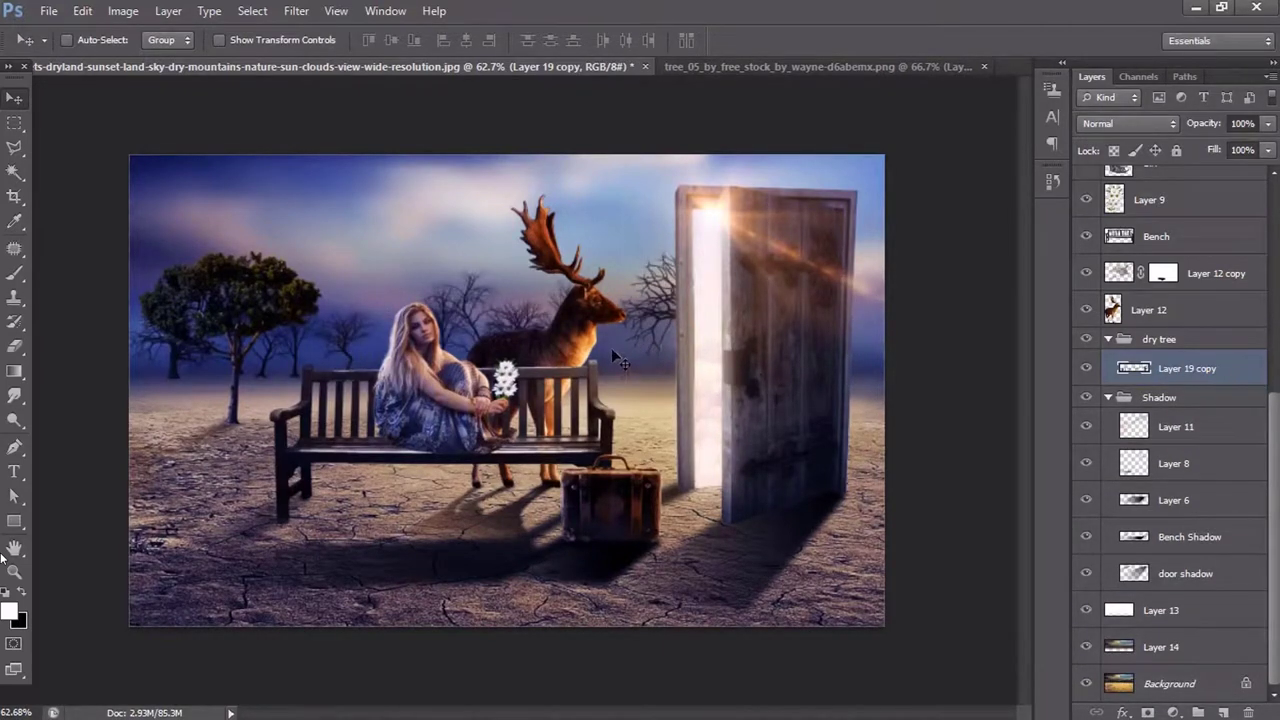
{"action": "left_click_drag", "start_coordinate": [604, 352], "coordinate": [712, 312]}
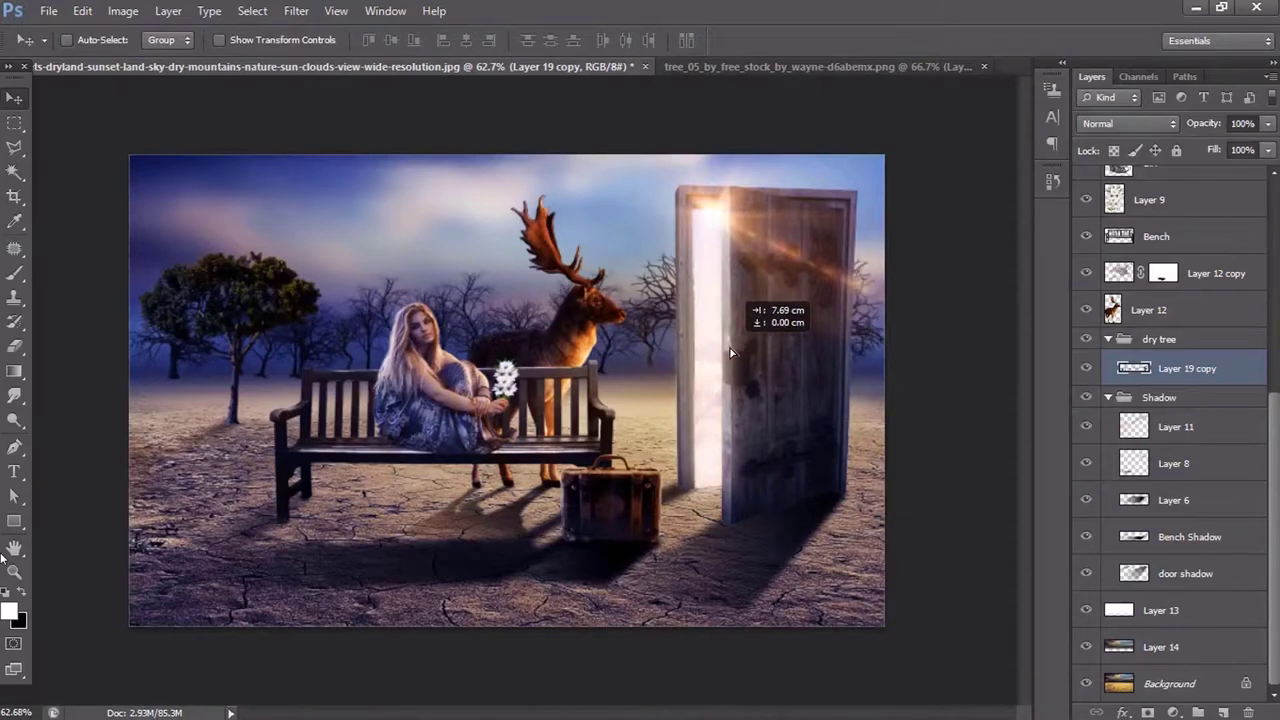
{"action": "left_click", "coordinate": [296, 11]}
{"action": "mouse_move", "coordinate": [305, 201]}
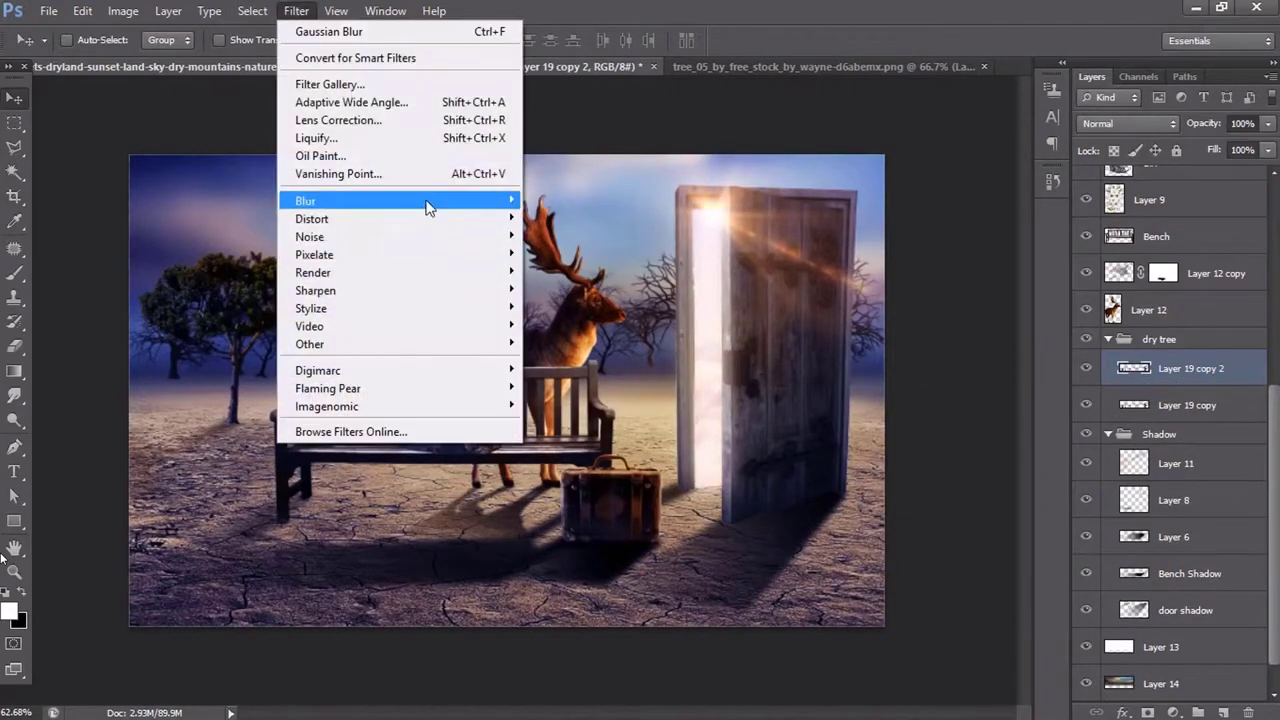
{"action": "left_click", "coordinate": [591, 331]}
{"action": "left_click_drag", "start_coordinate": [833, 452], "coordinate": [853, 455]}
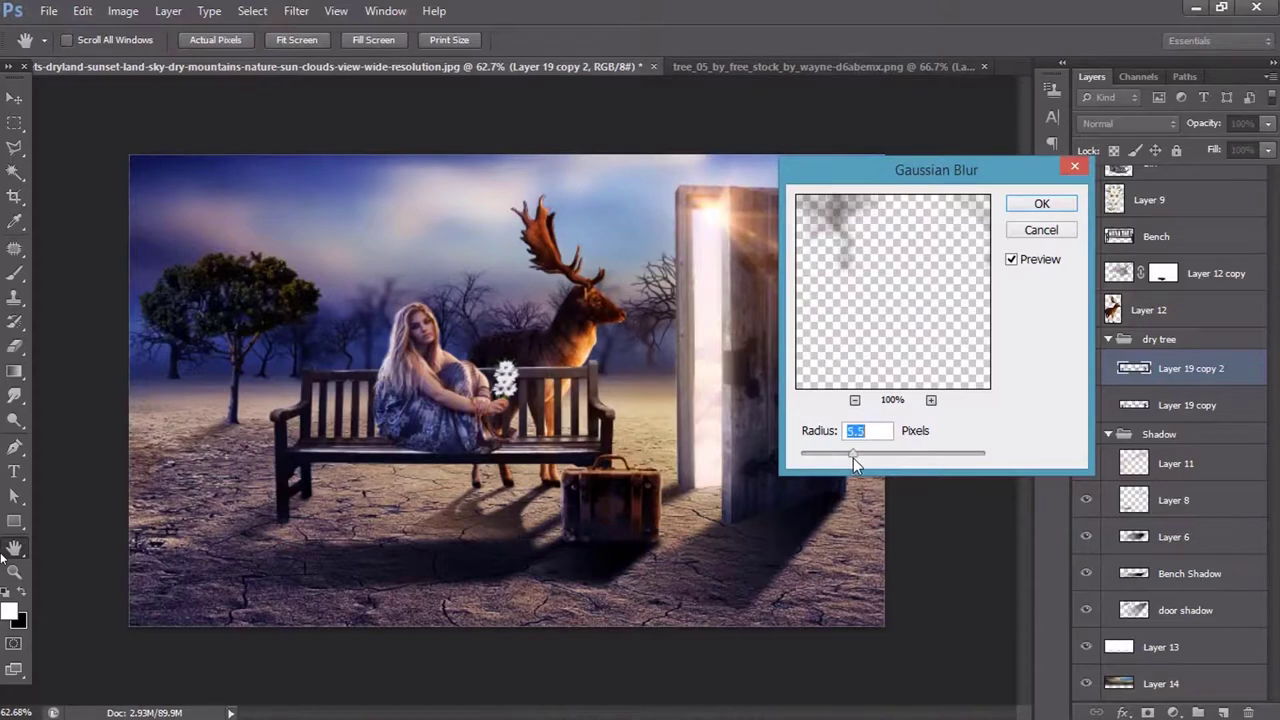
{"action": "left_click", "coordinate": [1041, 203]}
- Give the original Layer 19 copy trees a gentle Gaussian blur as well
{"action": "left_click", "coordinate": [1187, 405]}
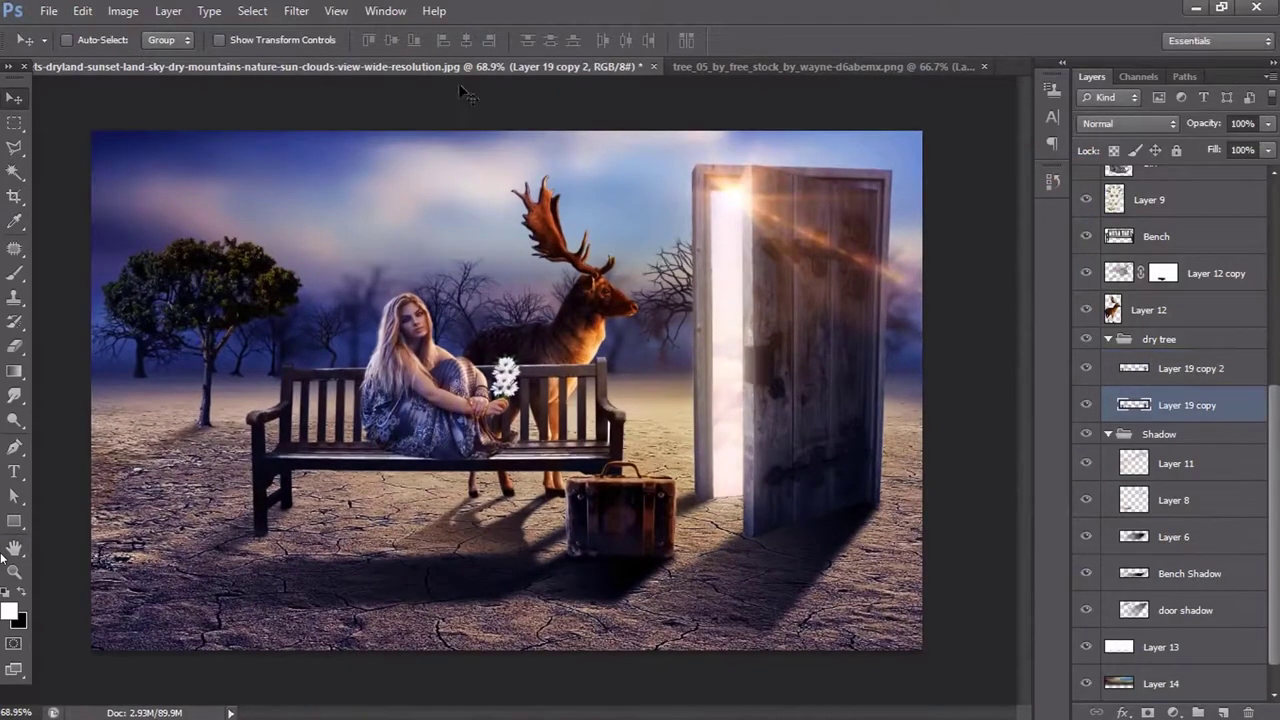
{"action": "left_click", "coordinate": [296, 11]}
{"action": "left_click", "coordinate": [573, 333]}
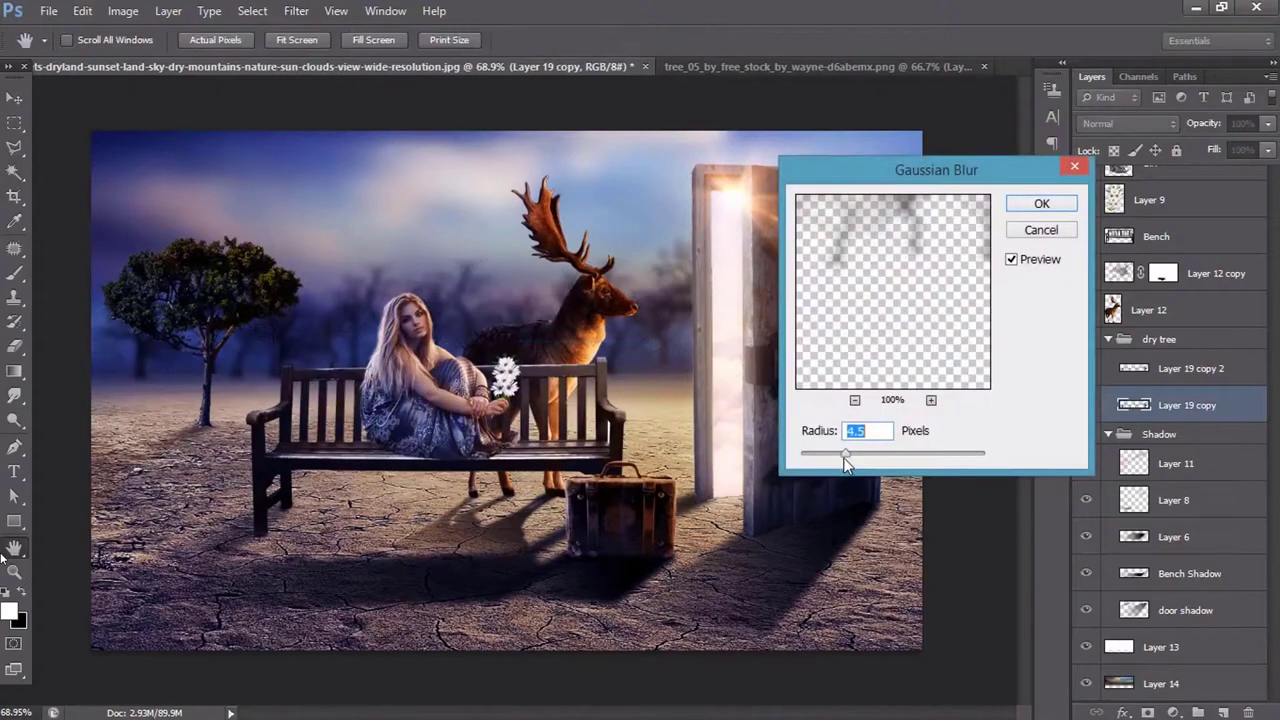
{"action": "left_click_drag", "start_coordinate": [848, 454], "coordinate": [822, 459]}
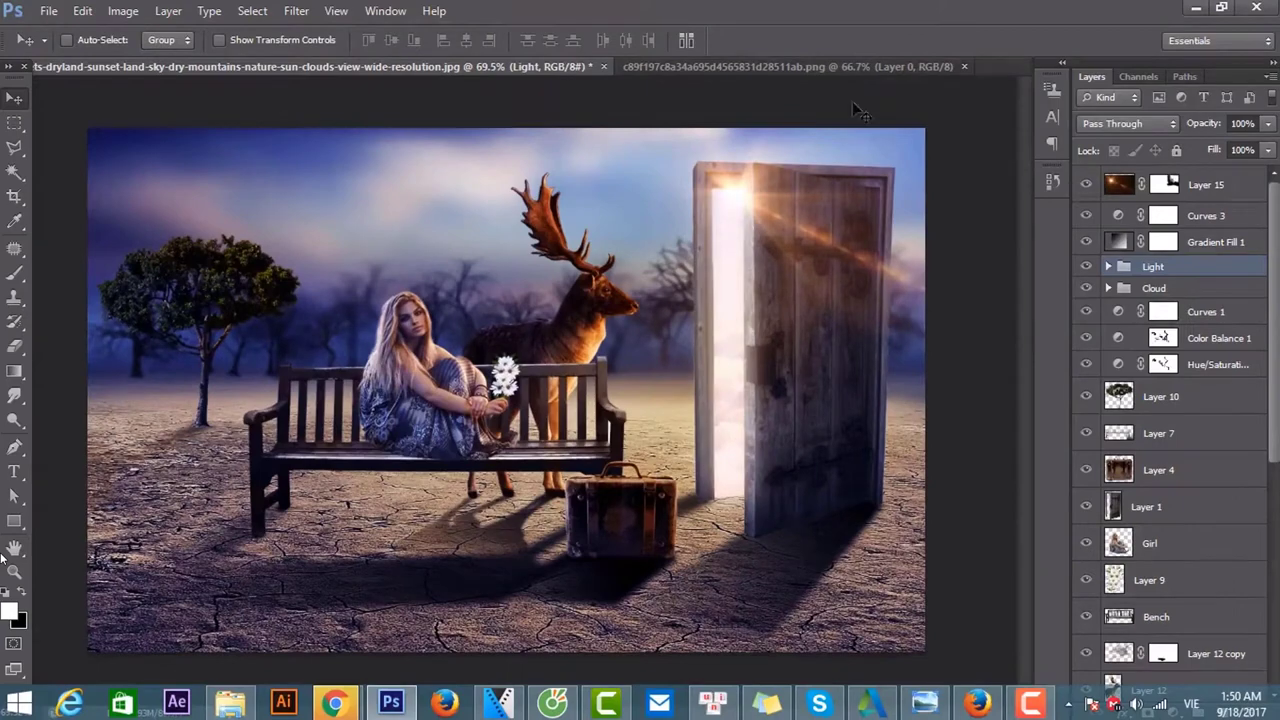
{"action": "left_click", "coordinate": [780, 66]}
- Bring the tree branches in as Layer 16, enlarged about 145% and rotated over the door
{"action": "mouse_move", "coordinate": [697, 297]}
{"action": "left_mouse_down"}
{"action": "mouse_move", "coordinate": [668, 384]}
{"action": "mouse_move", "coordinate": [880, 440]}
{"action": "mouse_move", "coordinate": [965, 362]}
{"action": "left_mouse_up"}
{"action": "key", "text": "ctrl+minus"}
{"action": "key", "text": "ctrl+t"}
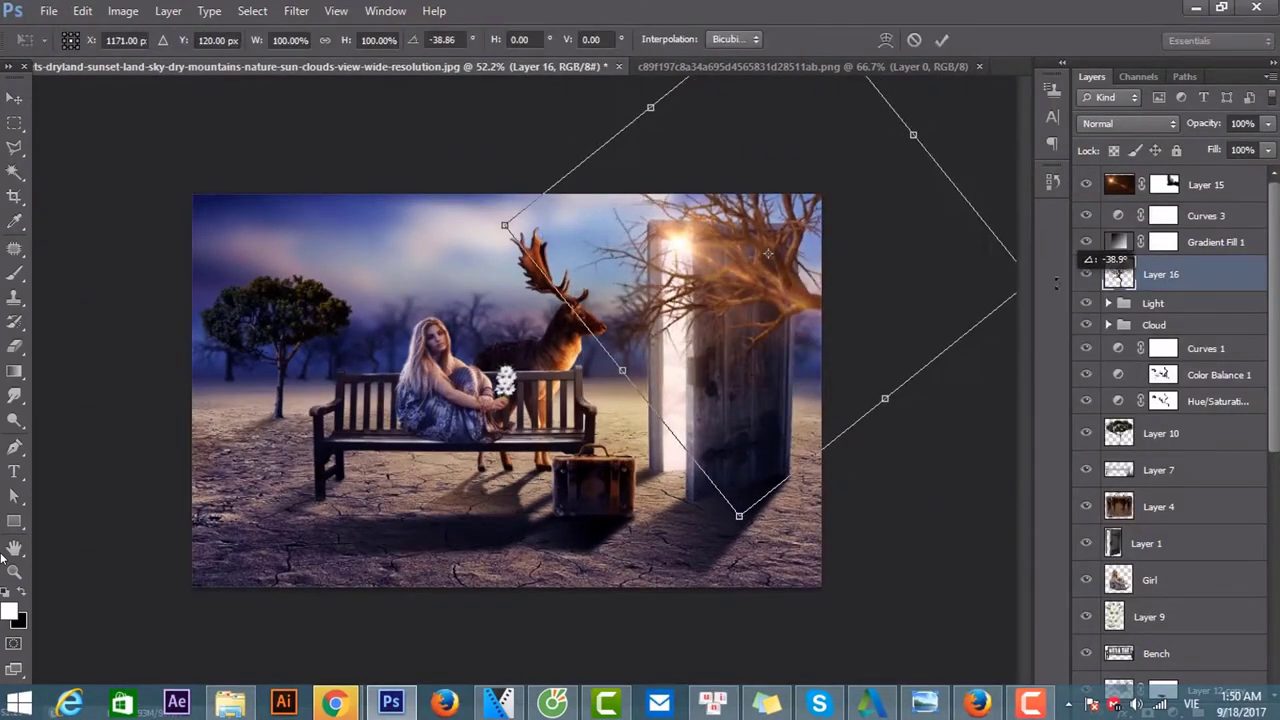
{"action": "mouse_move", "coordinate": [651, 103]}
{"action": "left_mouse_down"}
{"action": "mouse_move", "coordinate": [401, 207]}
{"action": "mouse_move", "coordinate": [390, 190]}
{"action": "left_mouse_up"}
{"action": "left_click_drag", "start_coordinate": [815, 293], "coordinate": [765, 183]}
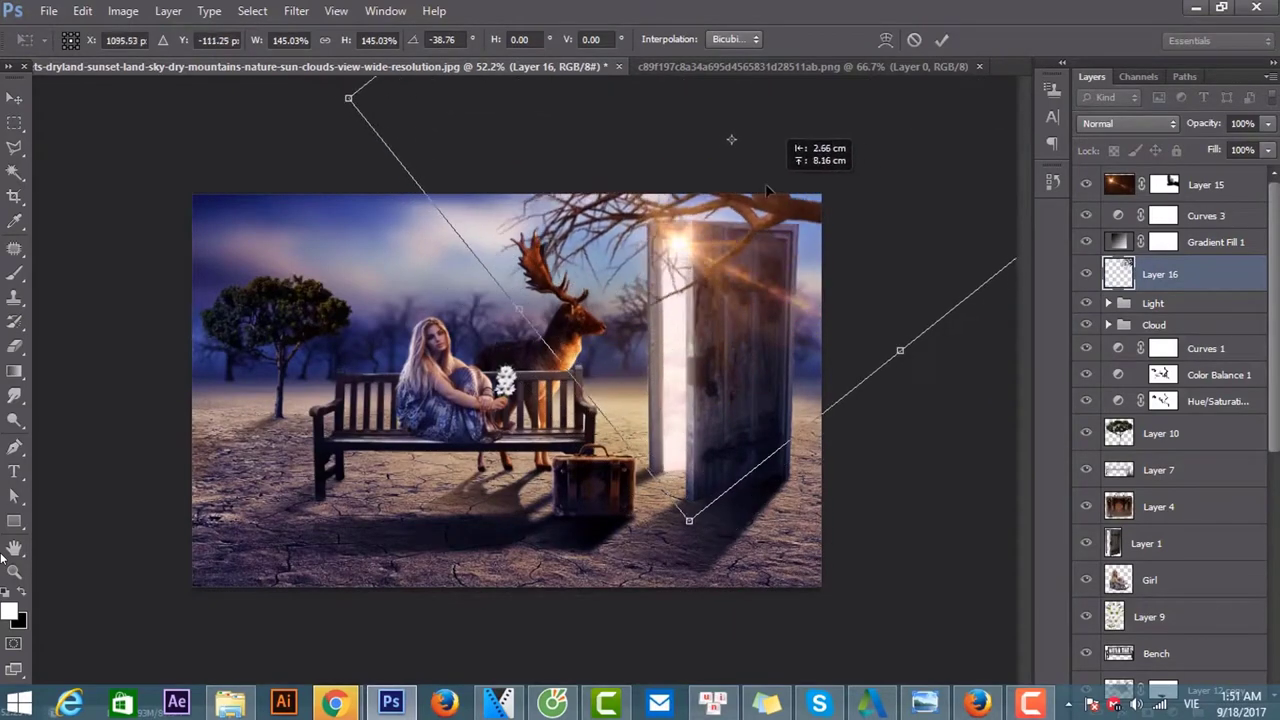
{"action": "left_click_drag", "start_coordinate": [655, 545], "coordinate": [600, 536]}
{"action": "left_click_drag", "start_coordinate": [783, 292], "coordinate": [856, 288]}
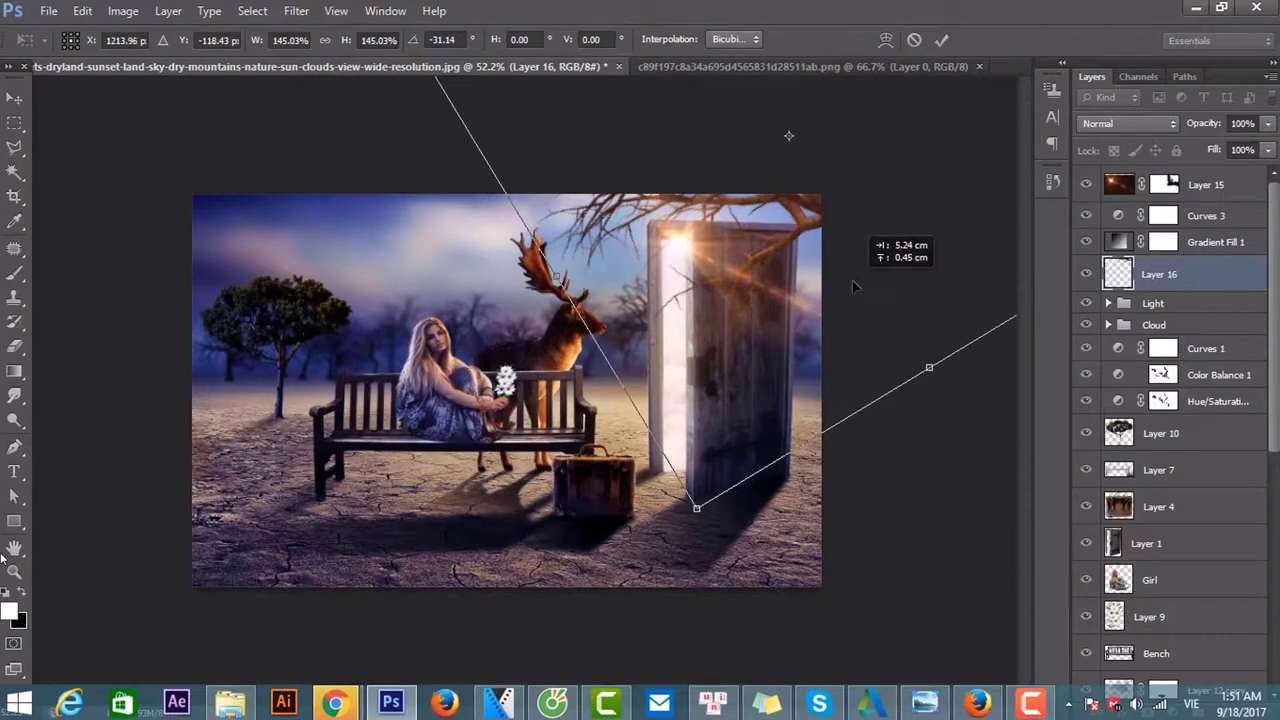
{"action": "scroll", "coordinate": [788, 138], "scroll_direction": "down", "scroll_amount": 2}
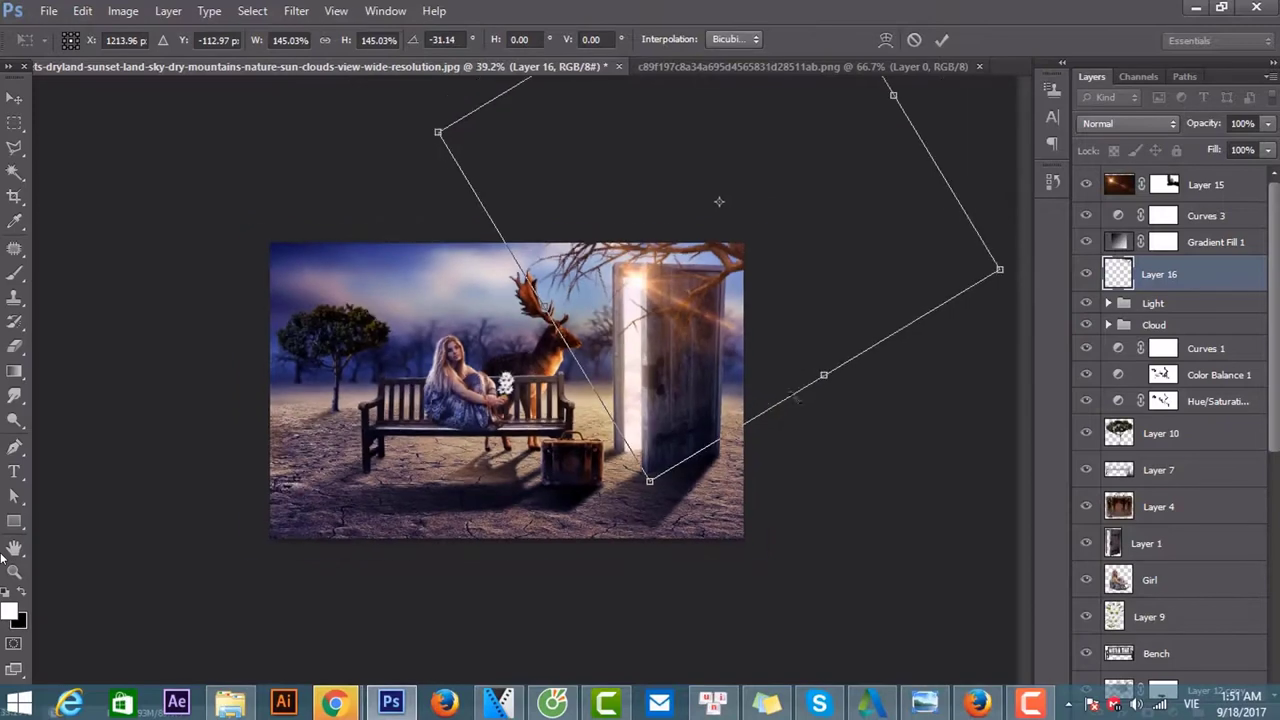
{"action": "left_click_drag", "start_coordinate": [999, 268], "coordinate": [823, 303]}
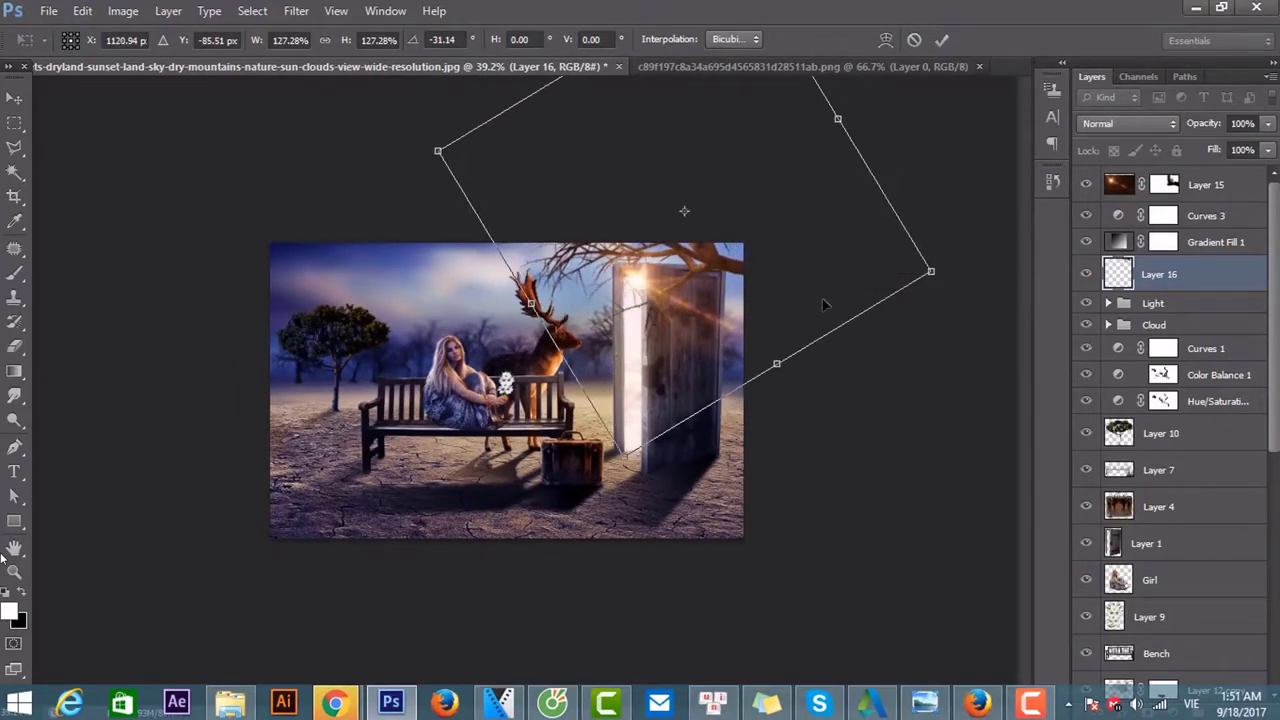
{"action": "key", "text": "Return"}
- Re-rotate the branches to a slight 7° tilt and commit
{"action": "scroll", "coordinate": [670, 323], "scroll_direction": "up", "scroll_amount": 2}
{"action": "scroll", "coordinate": [743, 329], "scroll_direction": "down", "scroll_amount": 1}
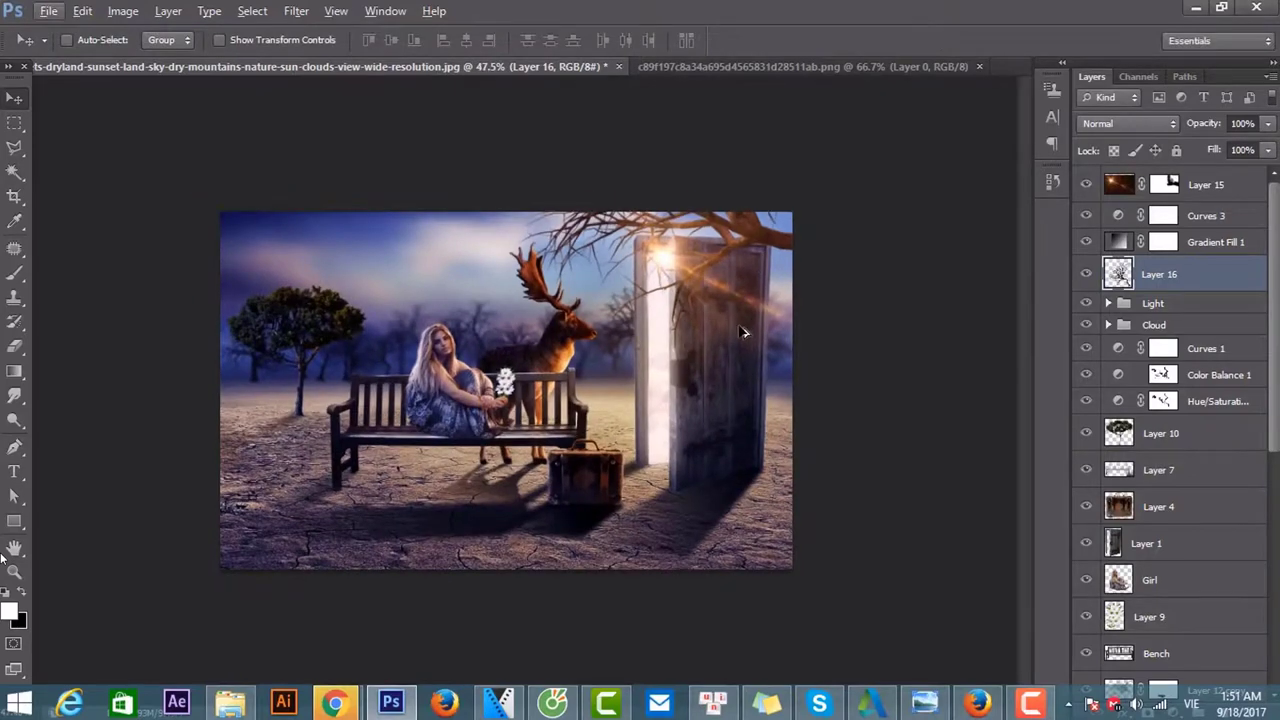
{"action": "scroll", "coordinate": [740, 333], "scroll_direction": "up", "scroll_amount": 2}
{"action": "scroll", "coordinate": [750, 323], "scroll_direction": "down", "scroll_amount": 2}
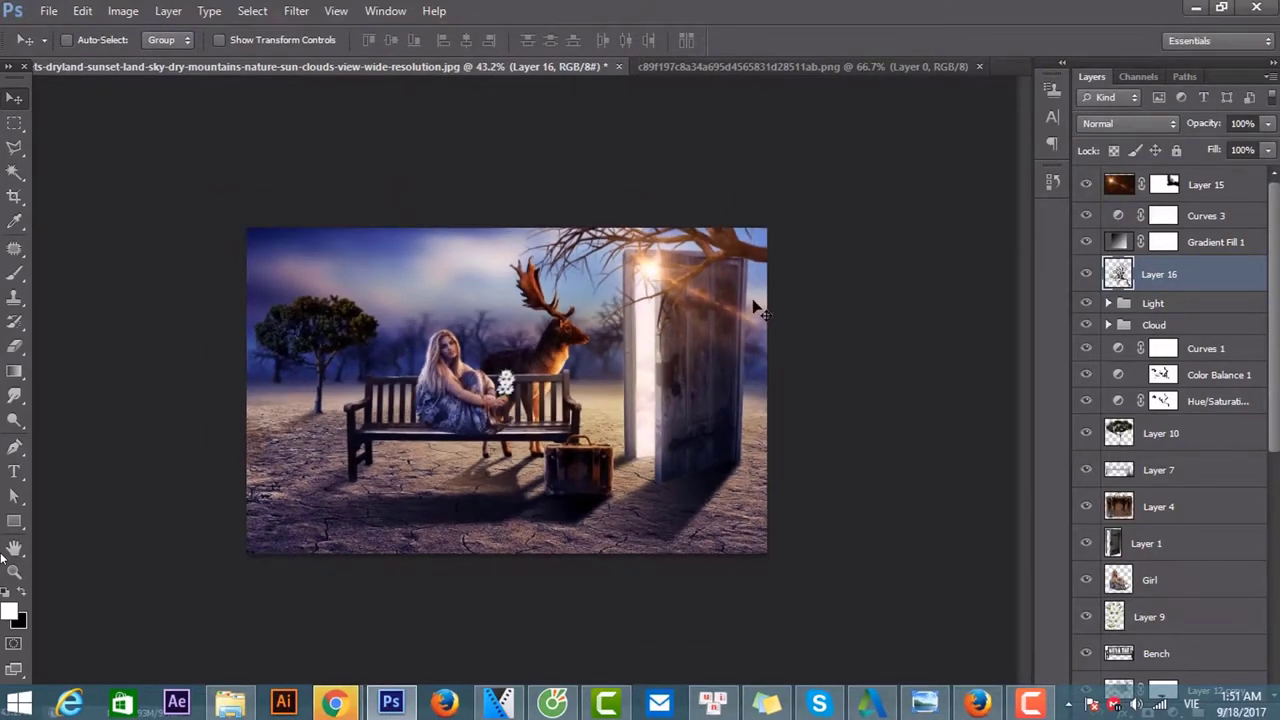
{"action": "key", "text": "ctrl+t"}
{"action": "left_click_drag", "start_coordinate": [858, 363], "coordinate": [765, 228]}
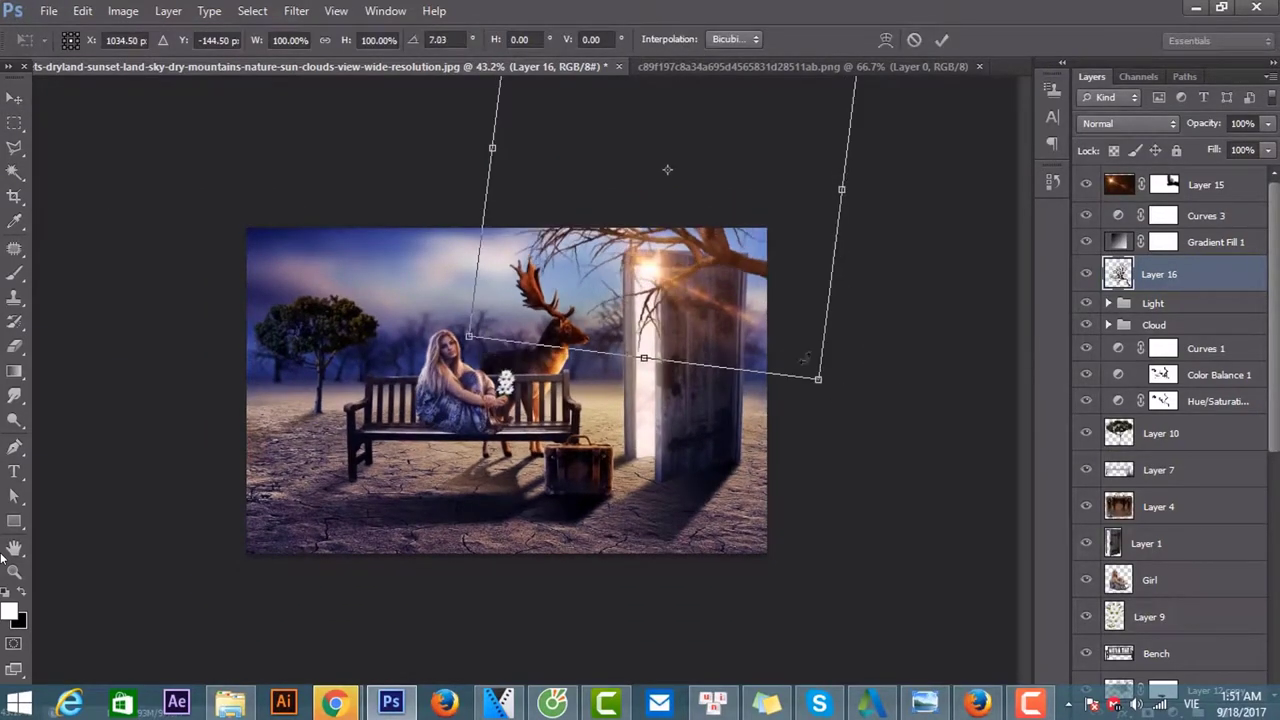
{"action": "scroll", "coordinate": [750, 292], "scroll_direction": "up", "scroll_amount": 1}
{"action": "key", "text": "alt+space"}
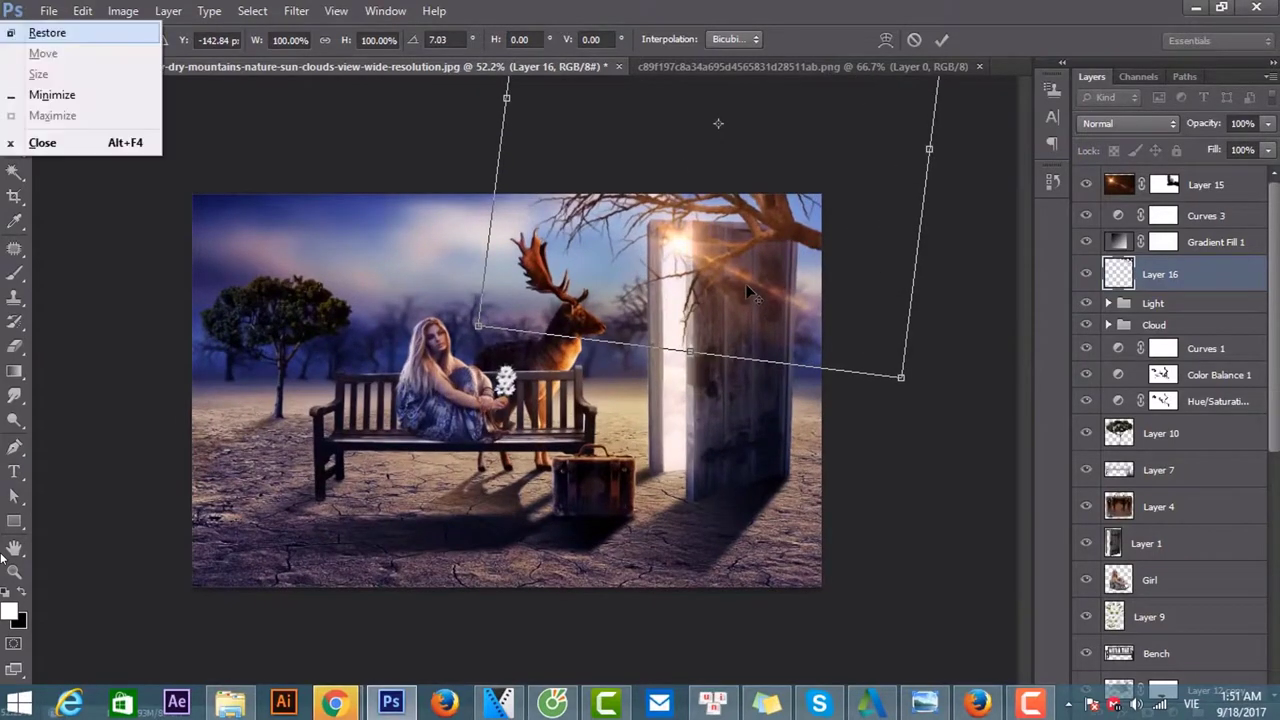
{"action": "key", "text": "Escape"}
{"action": "key", "text": "Return"}
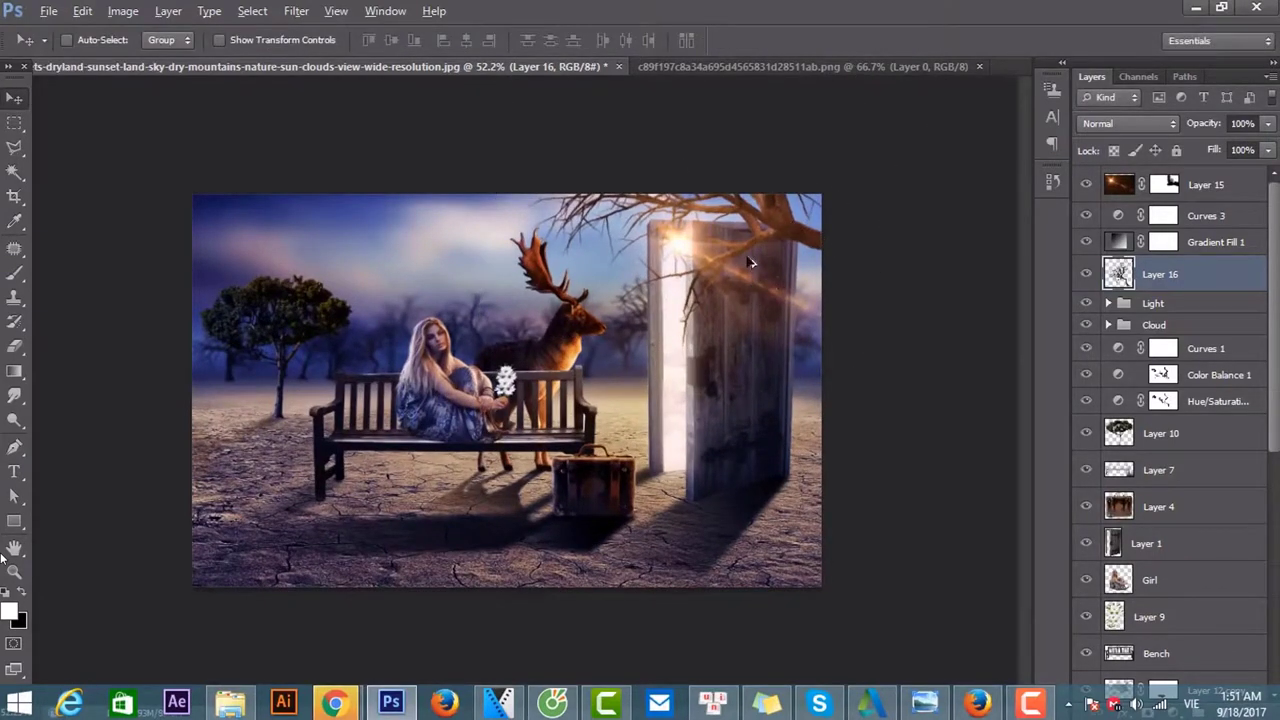
{"action": "key", "text": "alt"}
- Open green_leaves_PNG3649.png from the girl sitting folder
{"action": "left_click", "coordinate": [50, 11]}
{"action": "left_click", "coordinate": [55, 48]}
{"action": "left_click", "coordinate": [764, 112]}
{"action": "left_click", "coordinate": [754, 285]}
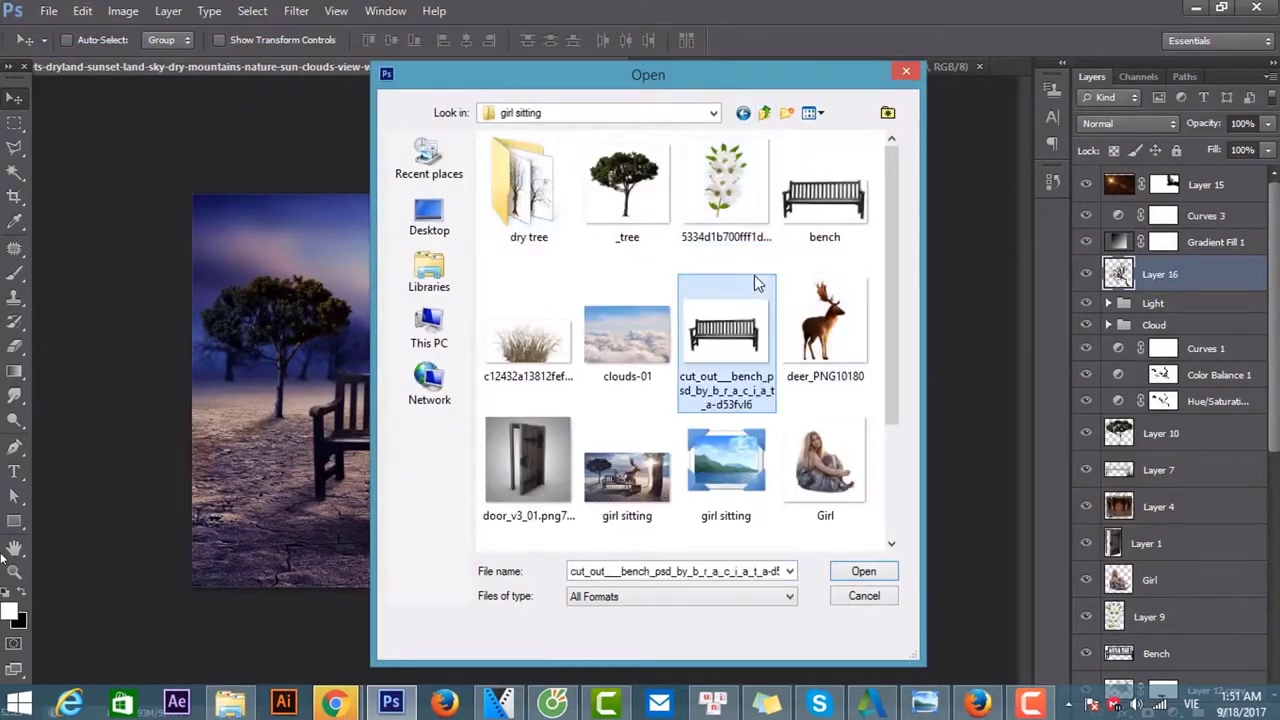
{"action": "scroll", "coordinate": [754, 300], "scroll_direction": "down", "scroll_amount": 2}
{"action": "double_click", "coordinate": [527, 455]}
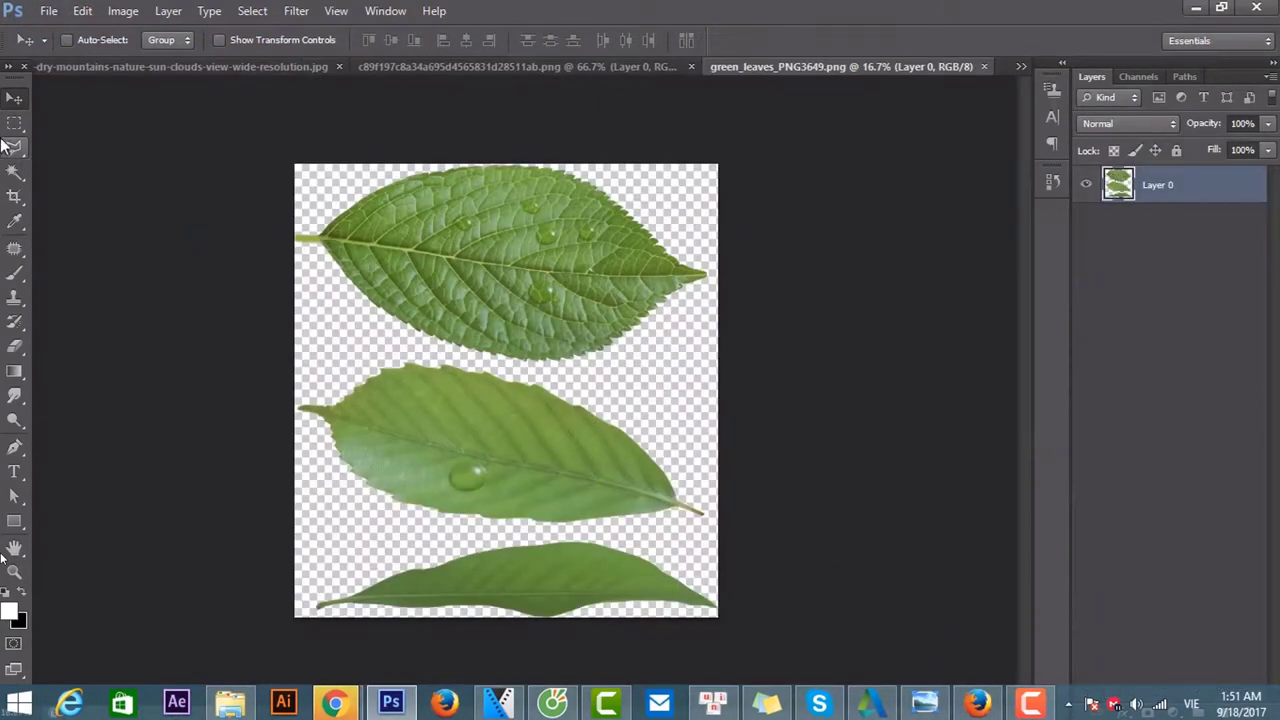
- Lasso the top leaf and drag it into the composite
{"action": "right_click", "coordinate": [8, 146]}
{"action": "left_click", "coordinate": [60, 147]}
{"action": "mouse_move", "coordinate": [305, 180]}
{"action": "left_mouse_down"}
{"action": "mouse_move", "coordinate": [604, 382]}
{"action": "mouse_move", "coordinate": [300, 177]}
{"action": "left_mouse_up"}
{"action": "key", "text": "v"}
{"action": "mouse_move", "coordinate": [500, 271]}
{"action": "left_mouse_down"}
{"action": "mouse_move", "coordinate": [237, 75]}
{"action": "mouse_move", "coordinate": [730, 400]}
{"action": "left_mouse_up"}
- Shrink the leaf near the door, tilt it about -35°, and warp it into a curve
{"action": "key", "text": "ctrl+t"}
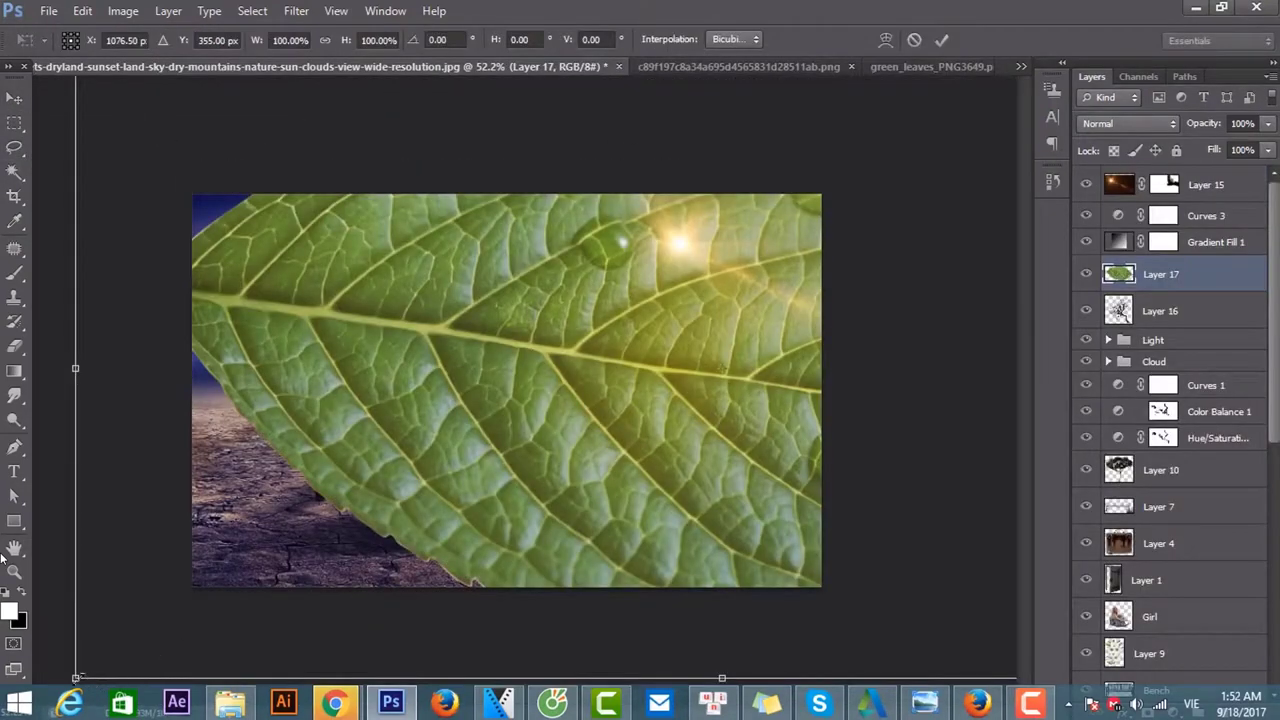
{"action": "mouse_move", "coordinate": [75, 678]}
{"action": "left_mouse_down"}
{"action": "mouse_move", "coordinate": [684, 346]}
{"action": "mouse_move", "coordinate": [690, 385]}
{"action": "left_mouse_up"}
{"action": "key", "text": "ctrl+plus"}
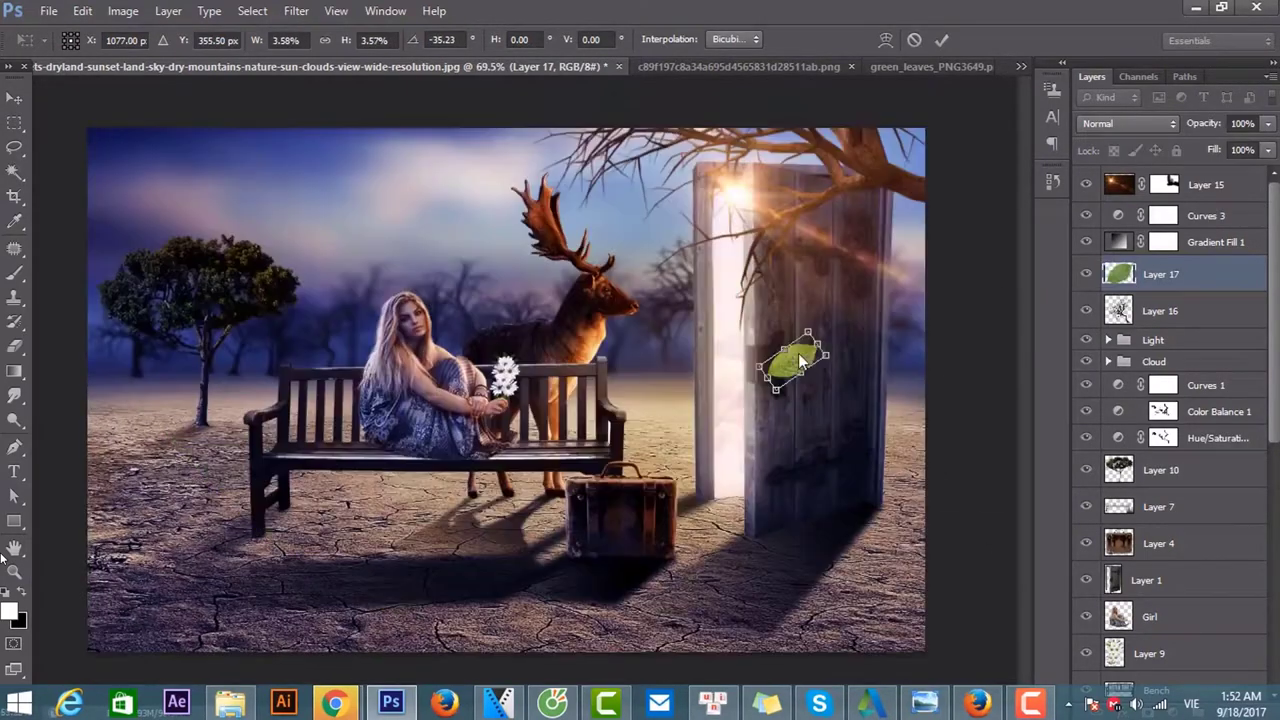
{"action": "right_click", "coordinate": [800, 360]}
{"action": "left_click", "coordinate": [830, 496]}
{"action": "left_click_drag", "start_coordinate": [797, 364], "coordinate": [792, 368]}
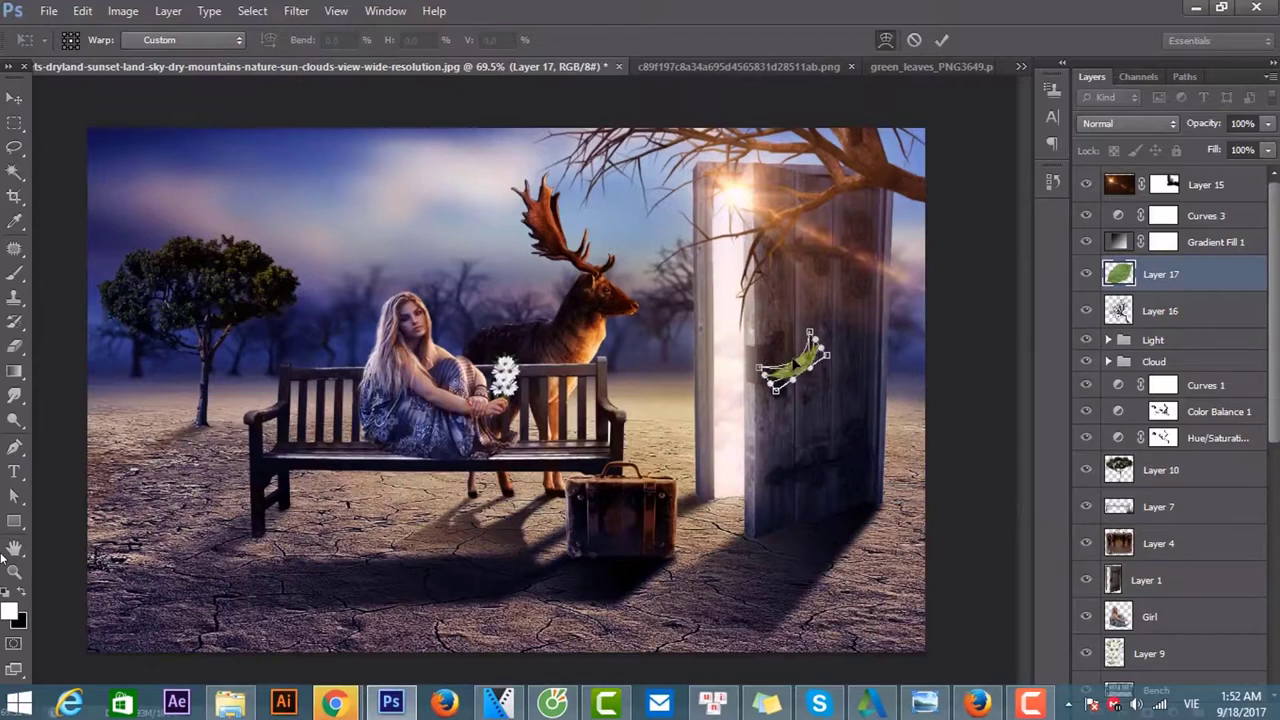
{"action": "key", "text": "Return"}
- Apply a 43-pixel Motion Blur to the leaf
{"action": "left_click", "coordinate": [300, 17]}
{"action": "mouse_move", "coordinate": [305, 201]}
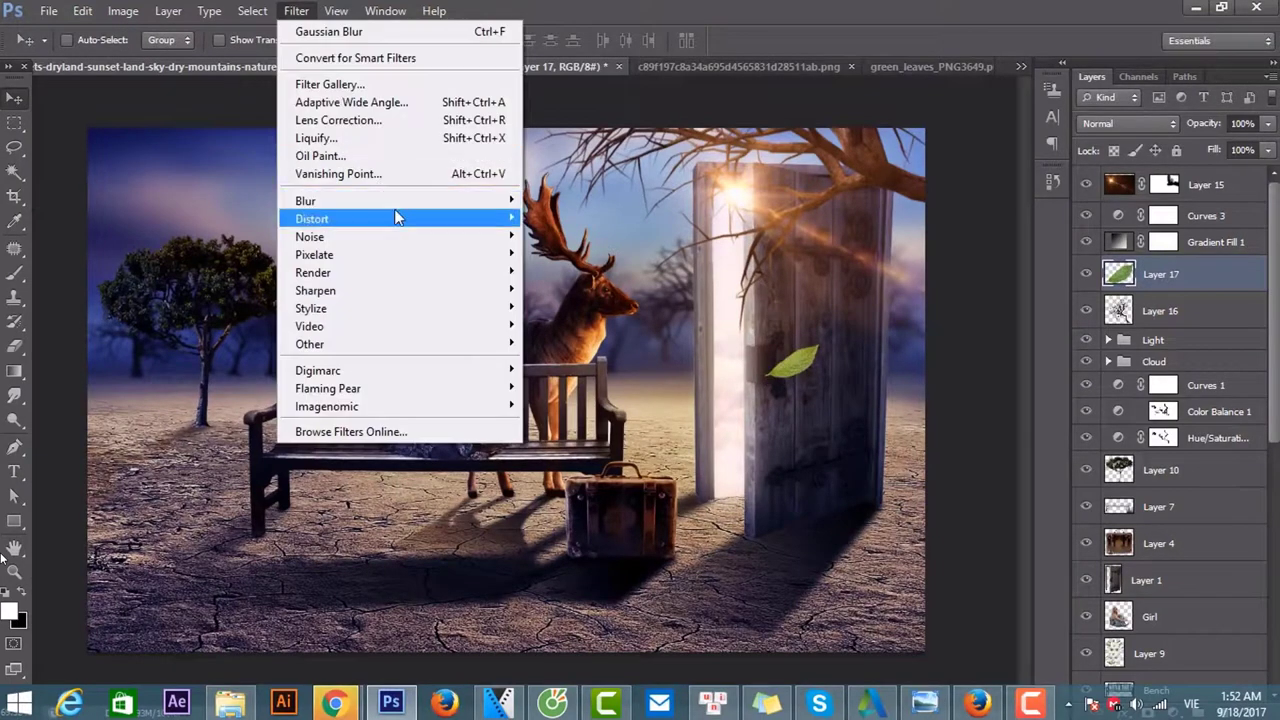
{"action": "left_click", "coordinate": [586, 369]}
{"action": "left_click_drag", "start_coordinate": [1036, 488], "coordinate": [1012, 490]}
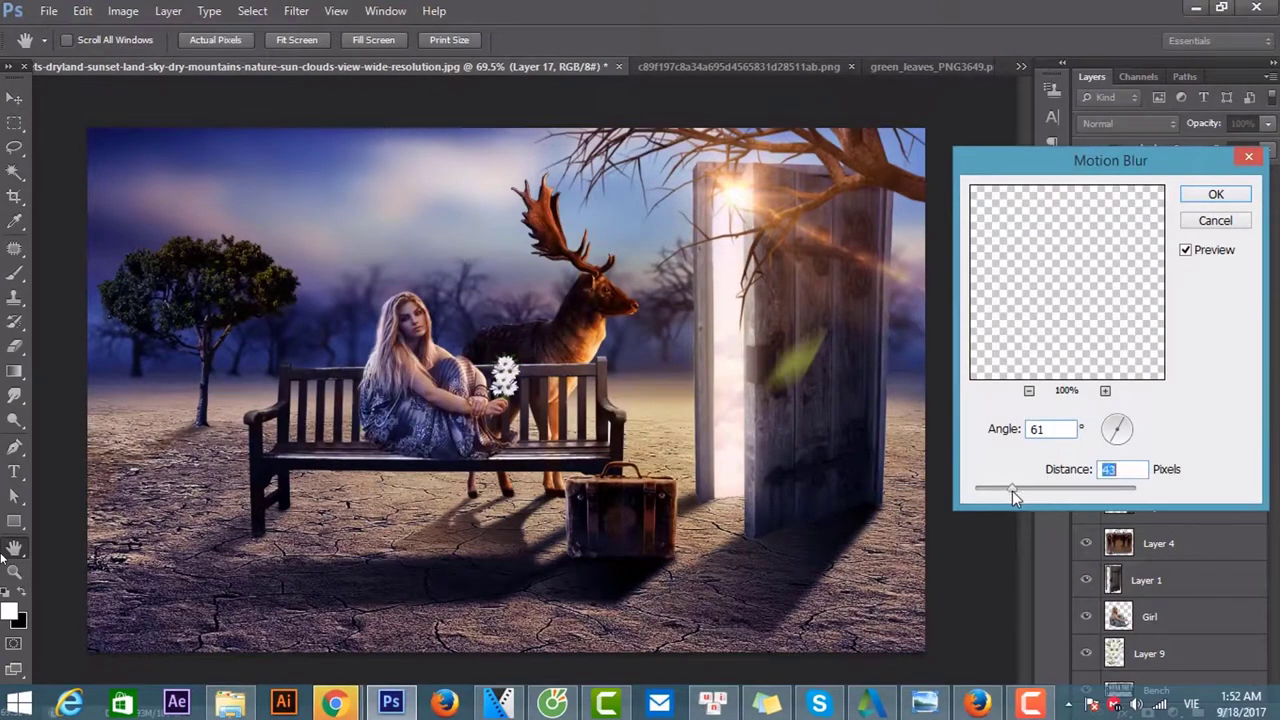
{"action": "left_click", "coordinate": [1218, 196]}
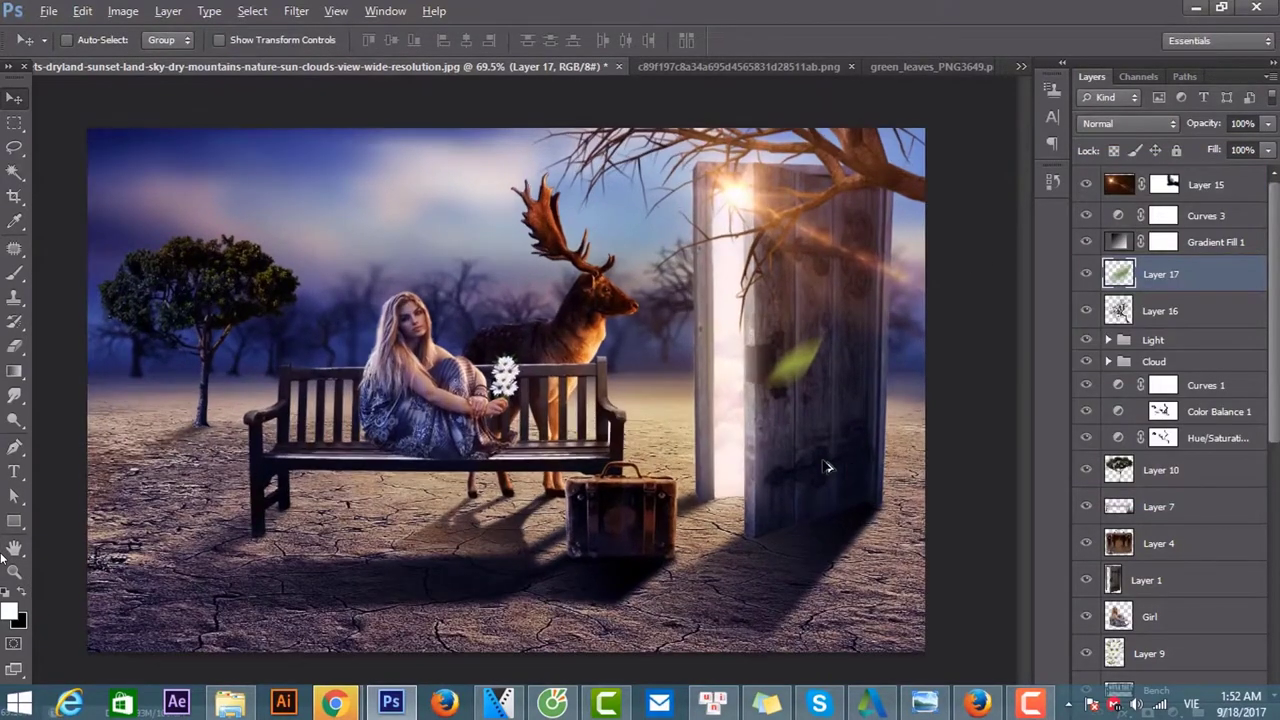
- Add a Color Balance layer above Layer 15 with midtones -13 cyan-red and -9 yellow-blue
{"action": "left_click", "coordinate": [1204, 187]}
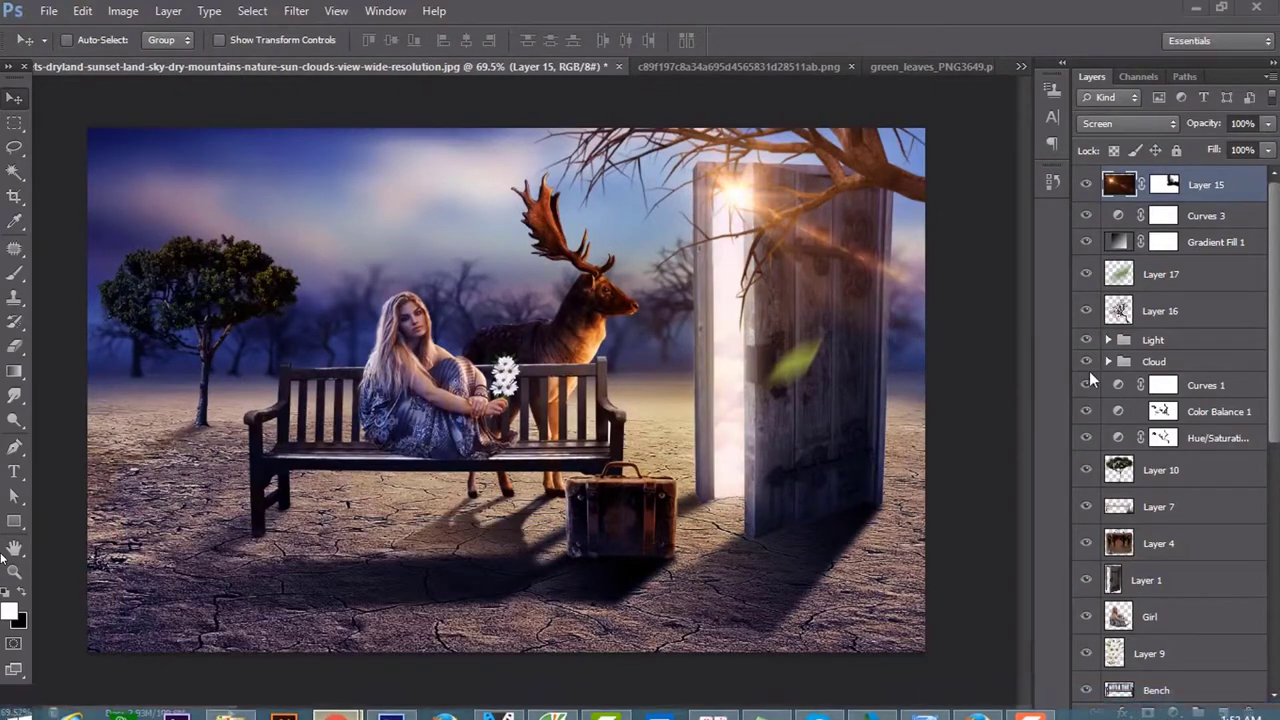
{"action": "left_click", "coordinate": [1172, 712]}
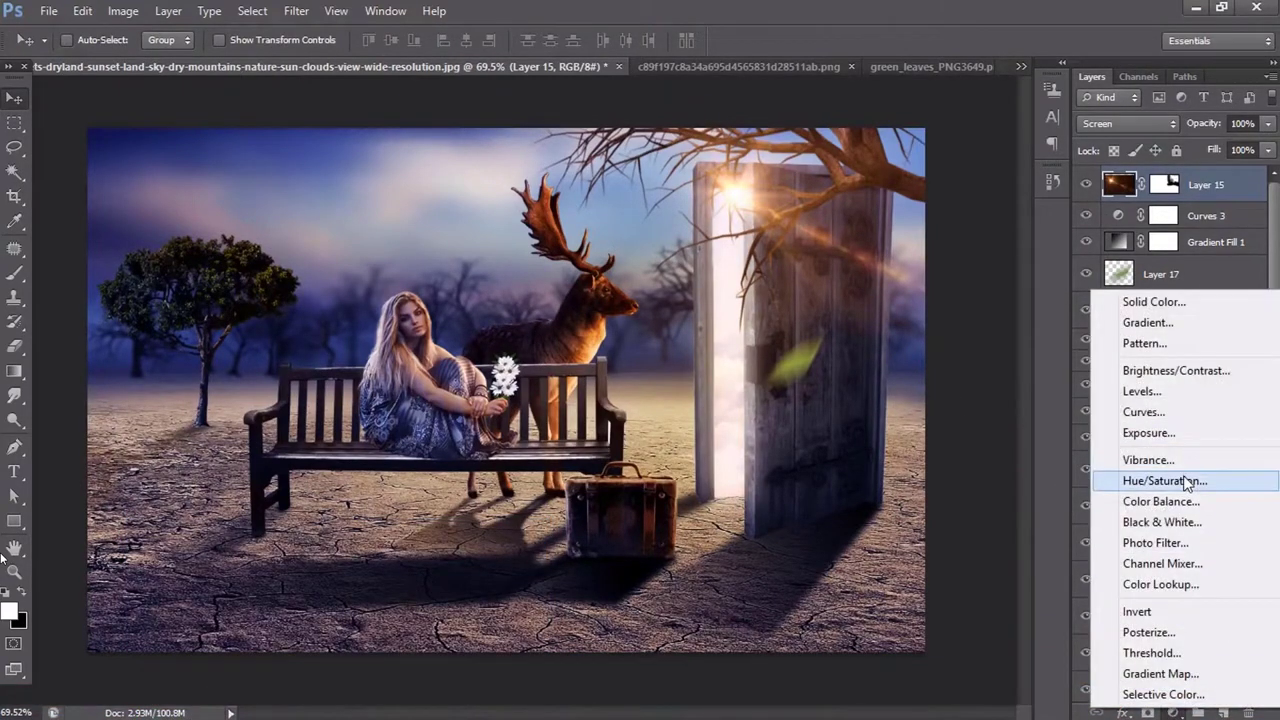
{"action": "left_click", "coordinate": [1120, 500]}
{"action": "left_click_drag", "start_coordinate": [1089, 280], "coordinate": [1082, 281]}
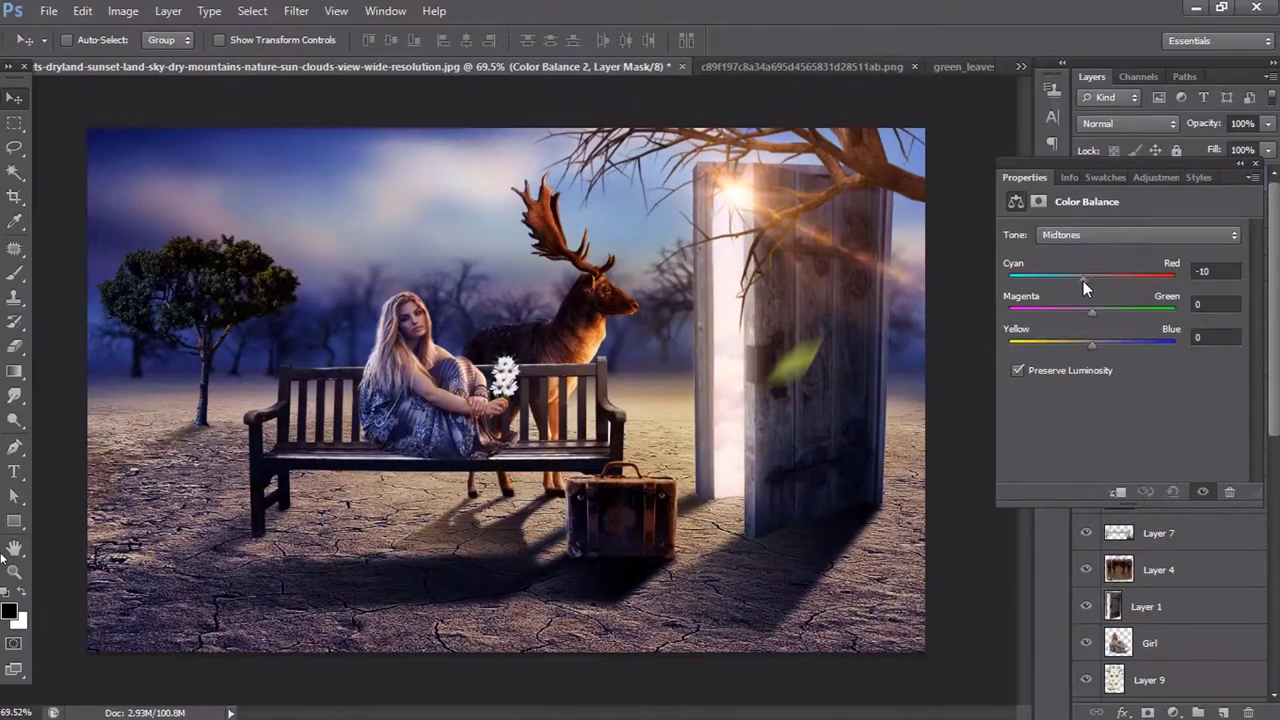
{"action": "left_click_drag", "start_coordinate": [1094, 343], "coordinate": [1087, 342]}
{"action": "left_click", "coordinate": [1241, 163]}
- Add a Curves adjustment layer with a midpoint control point
{"action": "left_click", "coordinate": [1172, 712]}
{"action": "left_click", "coordinate": [1168, 421]}
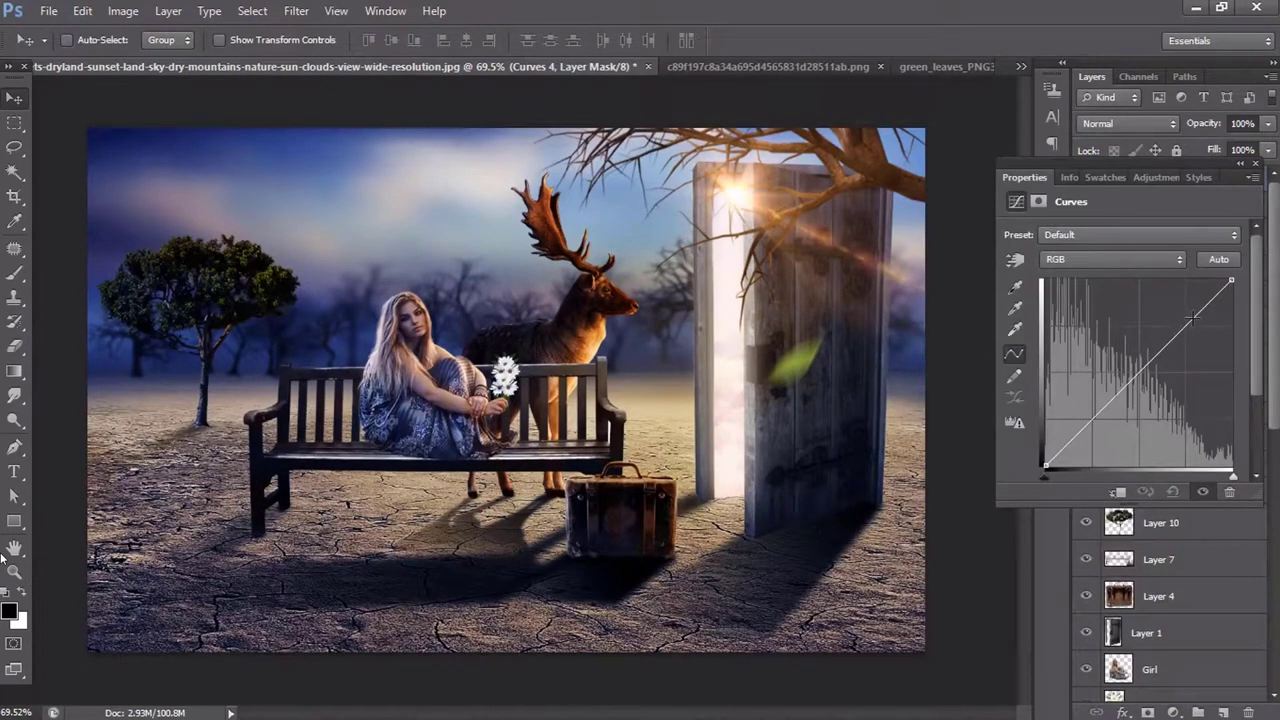
{"action": "left_click", "coordinate": [1186, 318]}
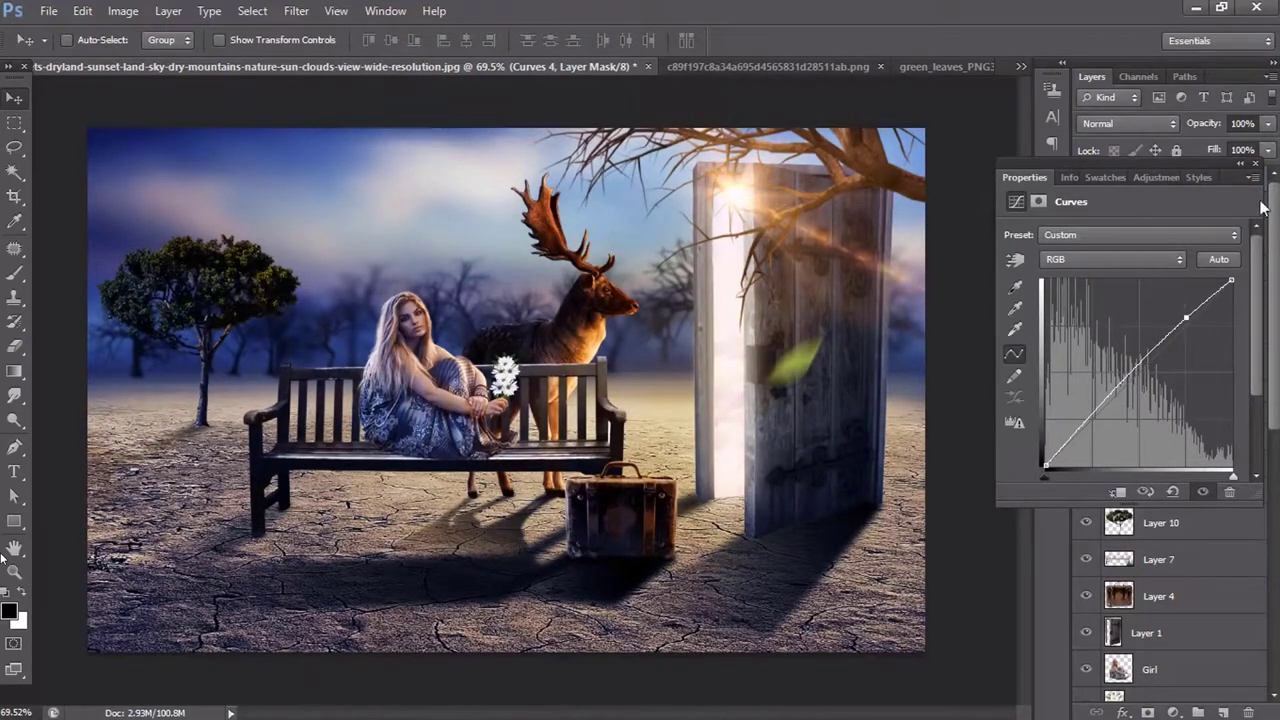
{"action": "left_click", "coordinate": [1241, 163]}
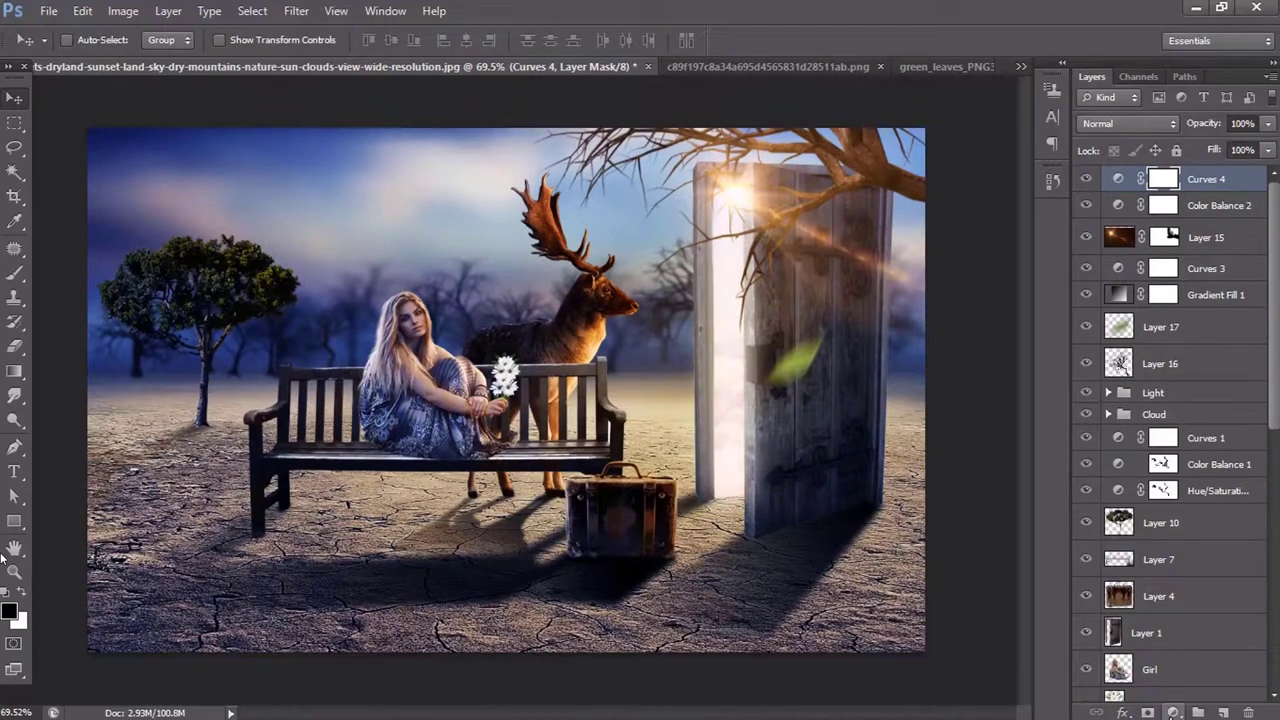
- Add a radial Foreground to Background Gradient Fill layer centred up and to the right
{"action": "left_click", "coordinate": [1173, 712]}
{"action": "left_click", "coordinate": [1170, 339]}
{"action": "left_click", "coordinate": [1010, 321]}
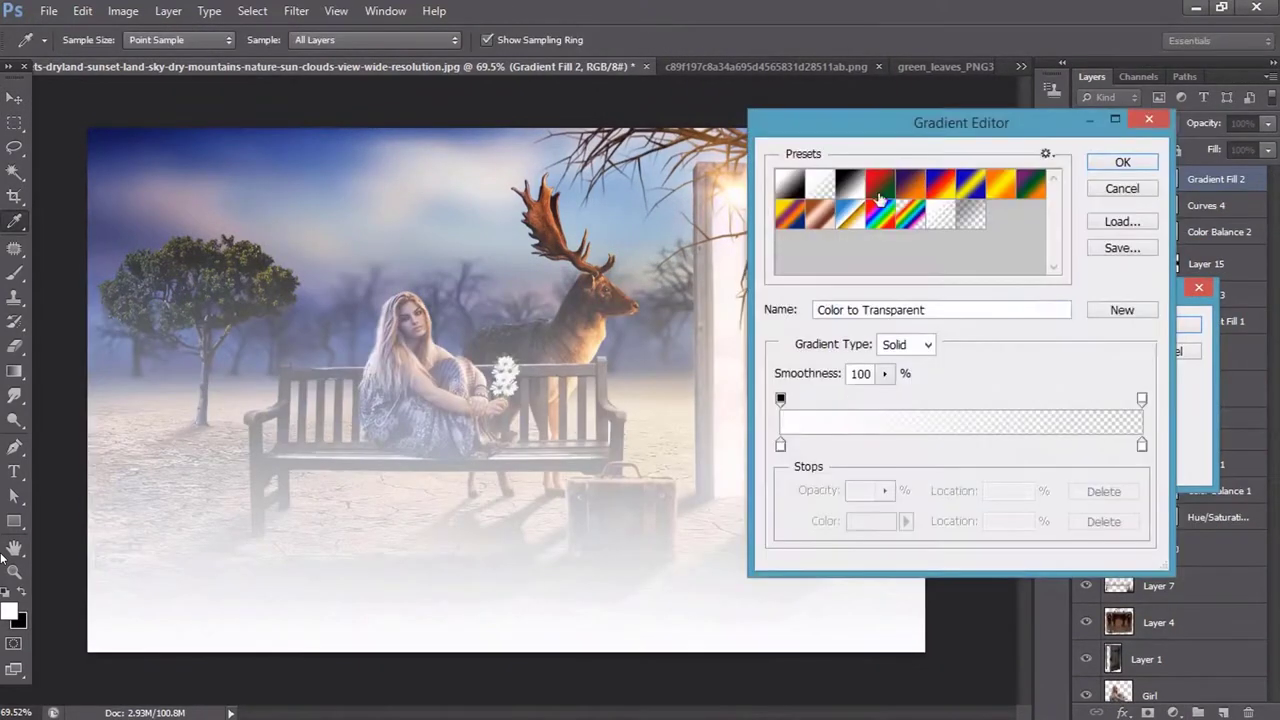
{"action": "left_click", "coordinate": [788, 184]}
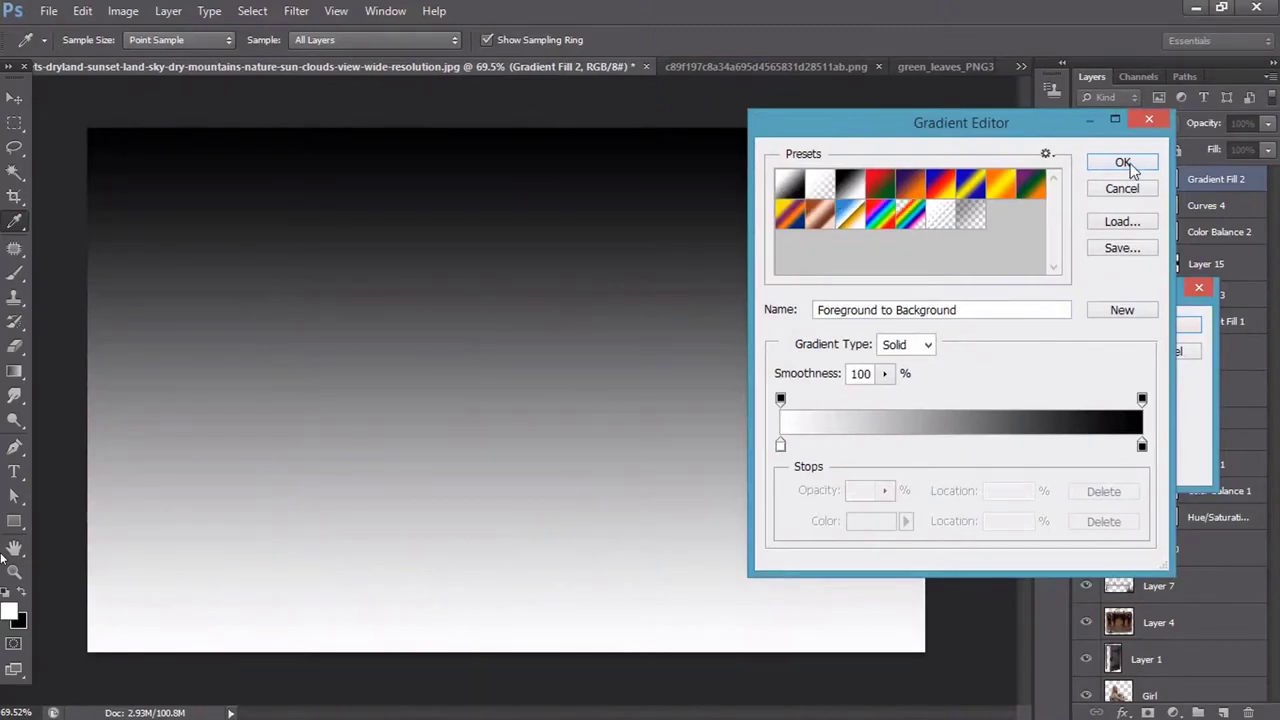
{"action": "left_click", "coordinate": [1125, 165]}
{"action": "left_click", "coordinate": [1022, 356]}
{"action": "left_click", "coordinate": [1010, 392]}
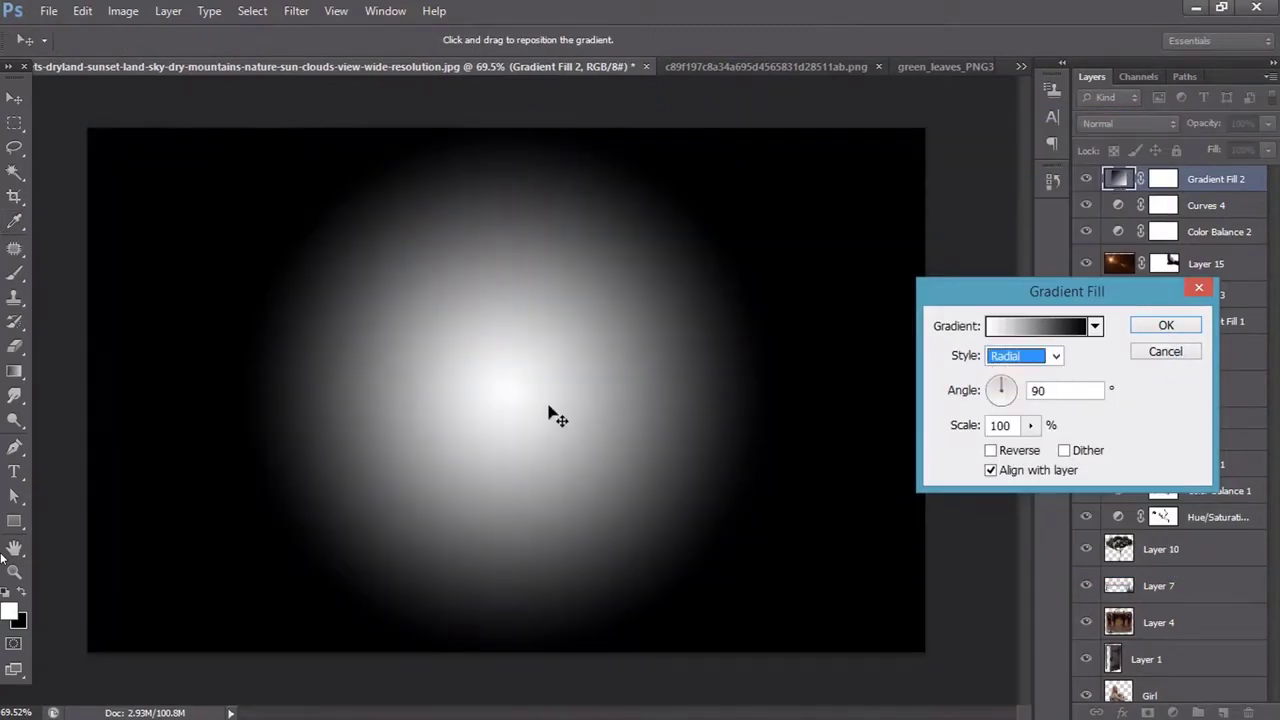
{"action": "left_click_drag", "start_coordinate": [549, 412], "coordinate": [734, 367]}
{"action": "left_click", "coordinate": [1166, 325]}
- Blend the gradient fill in Soft Light at 36% opacity
{"action": "left_click", "coordinate": [1128, 123]}
{"action": "left_click", "coordinate": [1120, 387]}
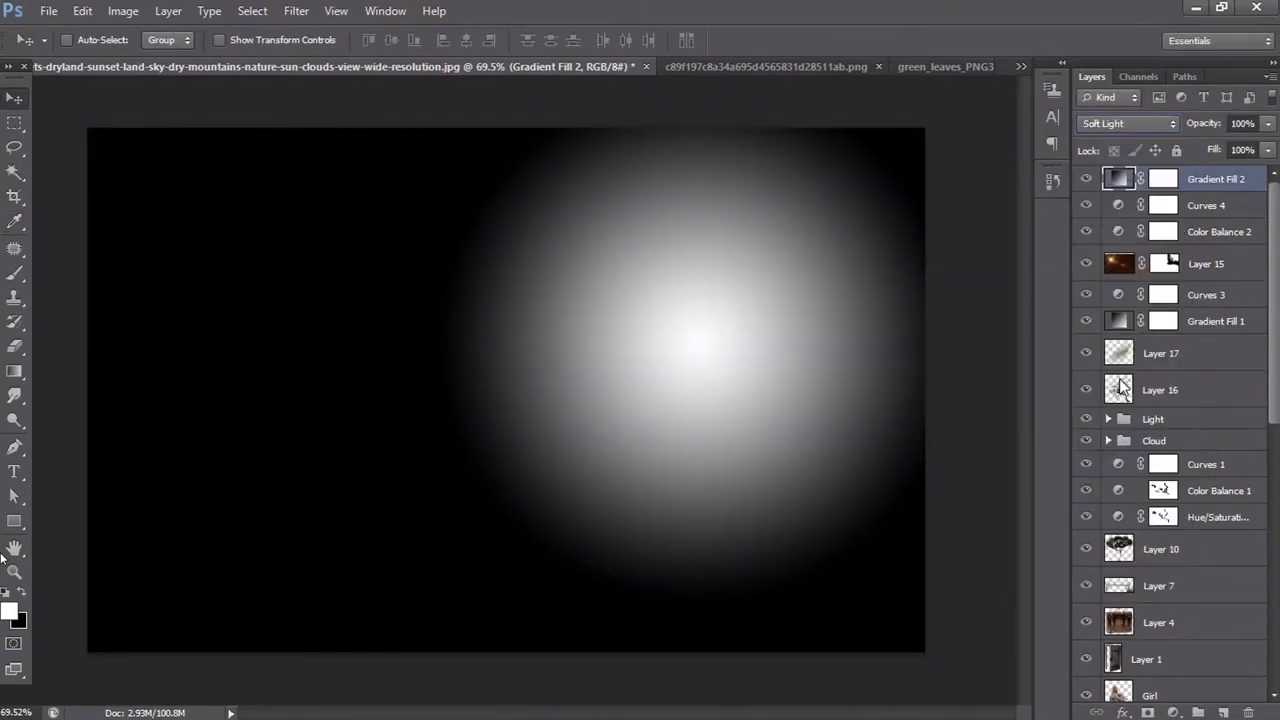
{"action": "left_click", "coordinate": [1267, 123]}
{"action": "left_click_drag", "start_coordinate": [1267, 145], "coordinate": [1196, 150]}
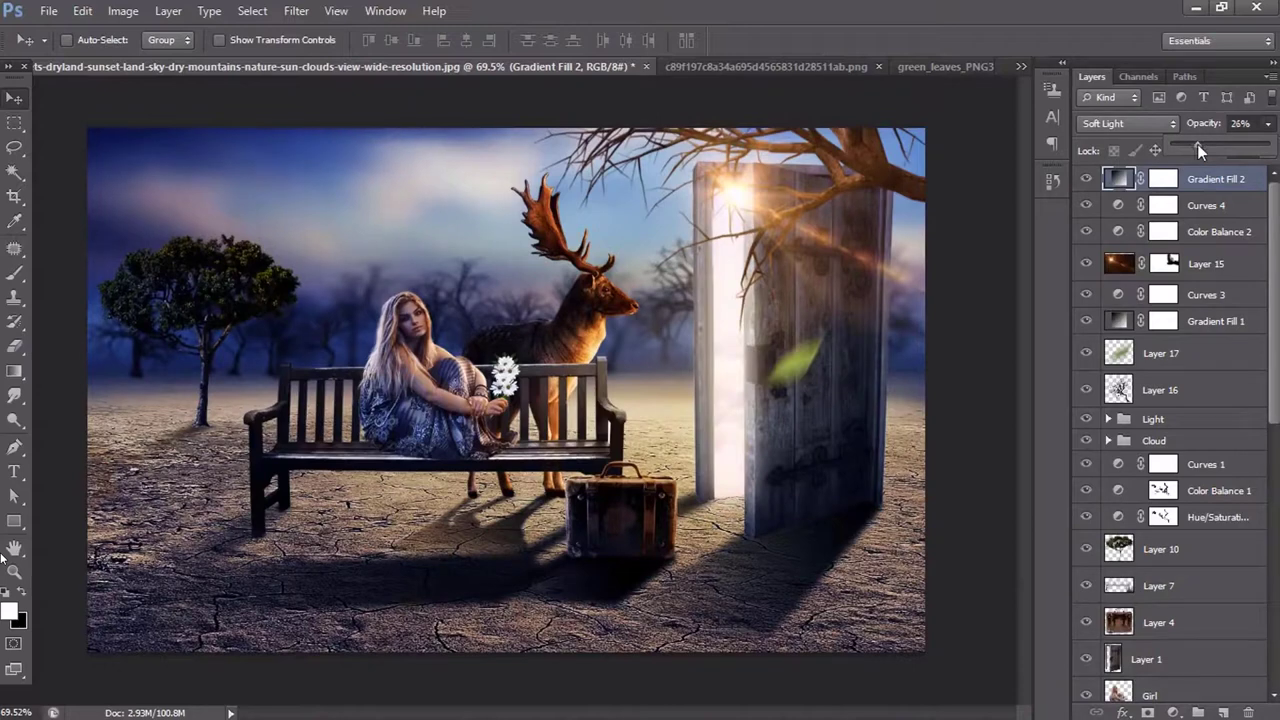
{"action": "left_click_drag", "start_coordinate": [1210, 148], "coordinate": [1201, 150]}
- Move Gradient Fill 2 below Curves 4 and fine-tune the Curves 4 brightness point
{"action": "scroll", "coordinate": [329, 362], "scroll_direction": "up", "scroll_amount": 1}
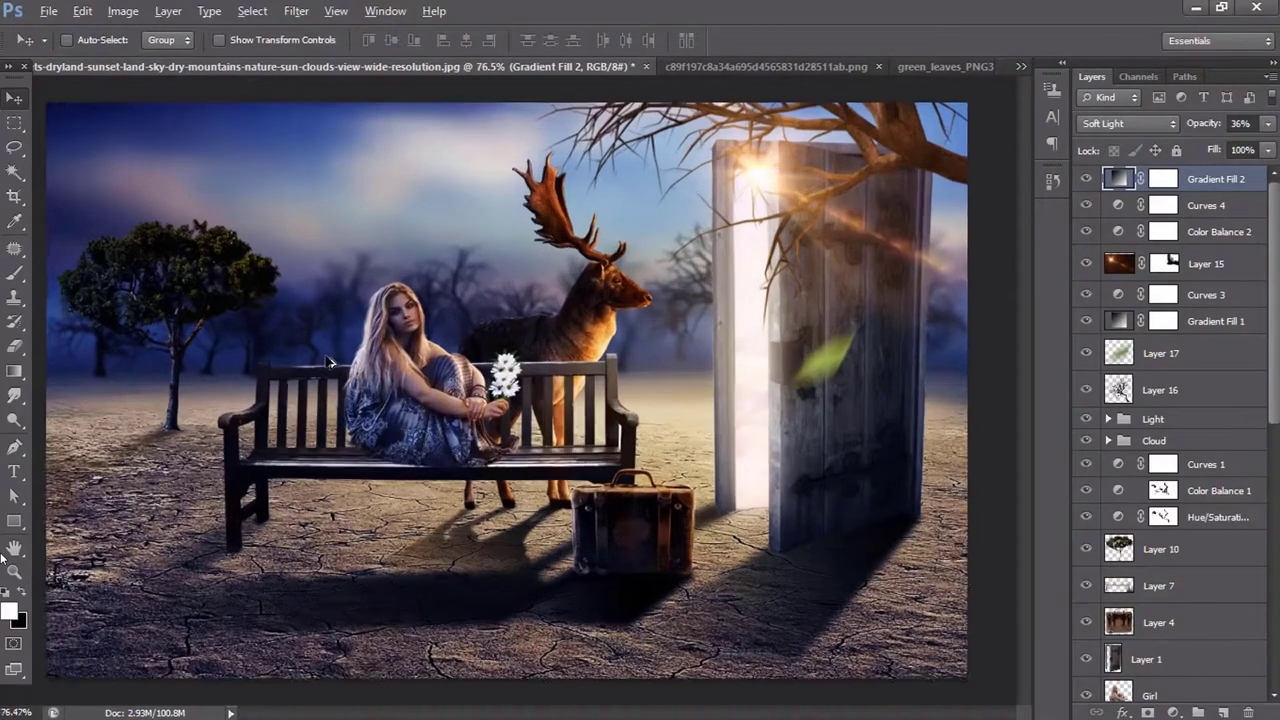
{"action": "scroll", "coordinate": [329, 362], "scroll_direction": "up", "scroll_amount": 2}
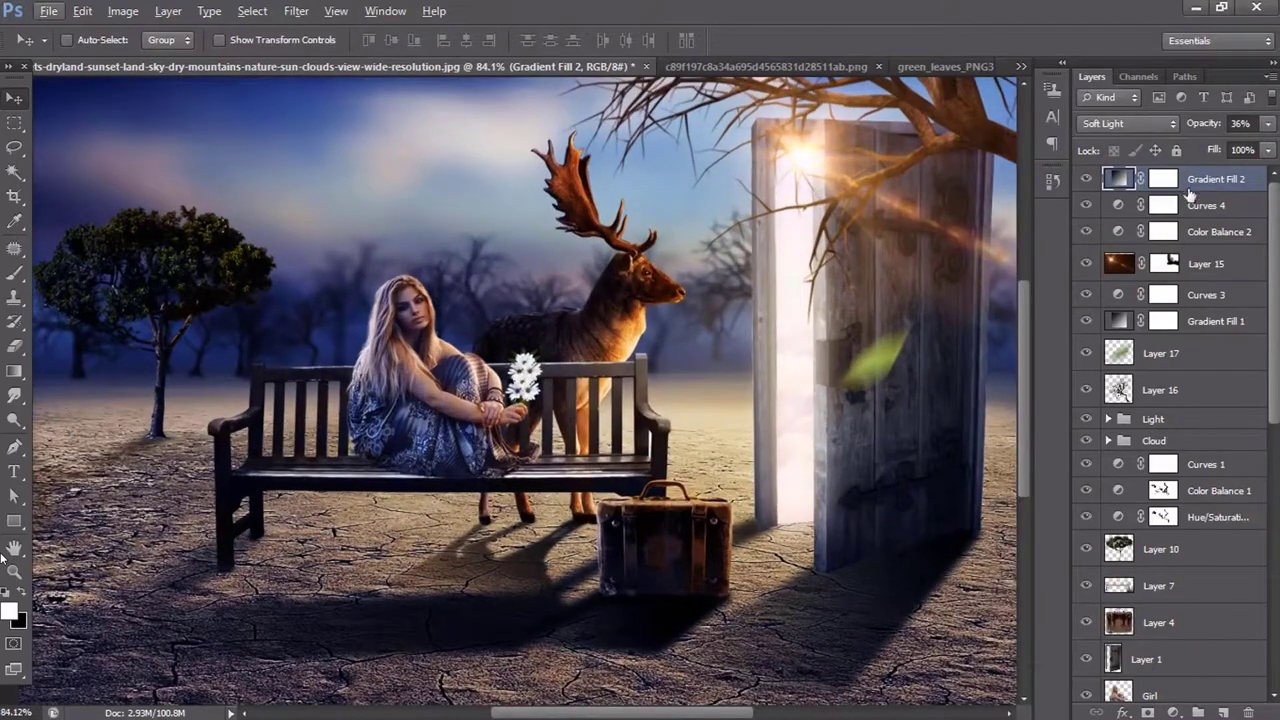
{"action": "left_click_drag", "start_coordinate": [1190, 180], "coordinate": [1163, 206]}
{"action": "double_click", "coordinate": [1119, 179]}
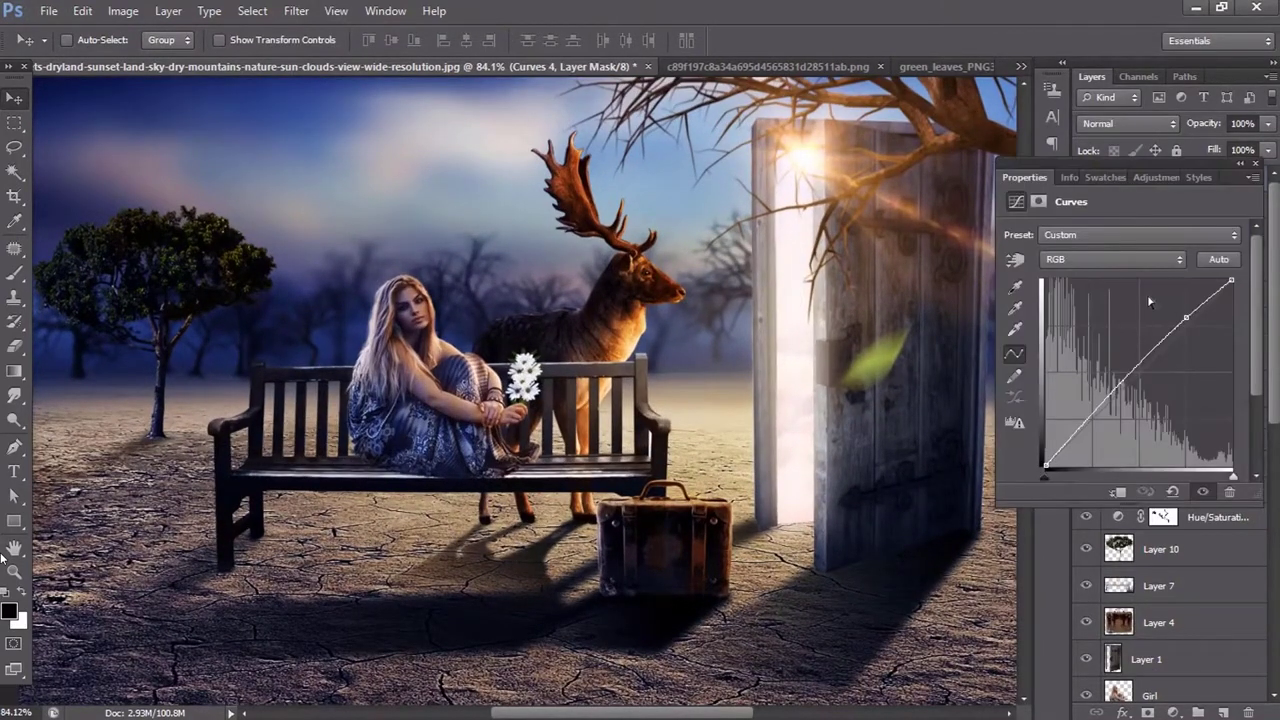
{"action": "left_click_drag", "start_coordinate": [1182, 317], "coordinate": [1179, 314]}
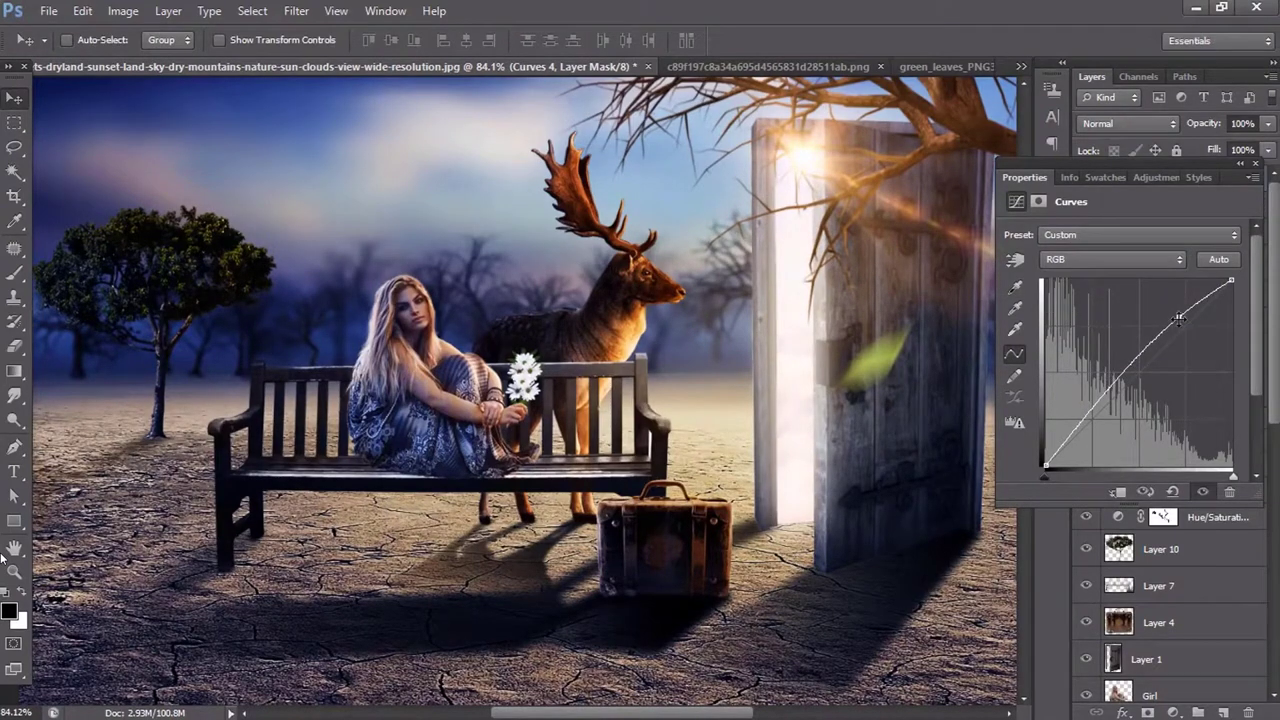
{"action": "left_click_drag", "start_coordinate": [1179, 318], "coordinate": [1179, 316]}
{"action": "left_click", "coordinate": [1256, 165]}
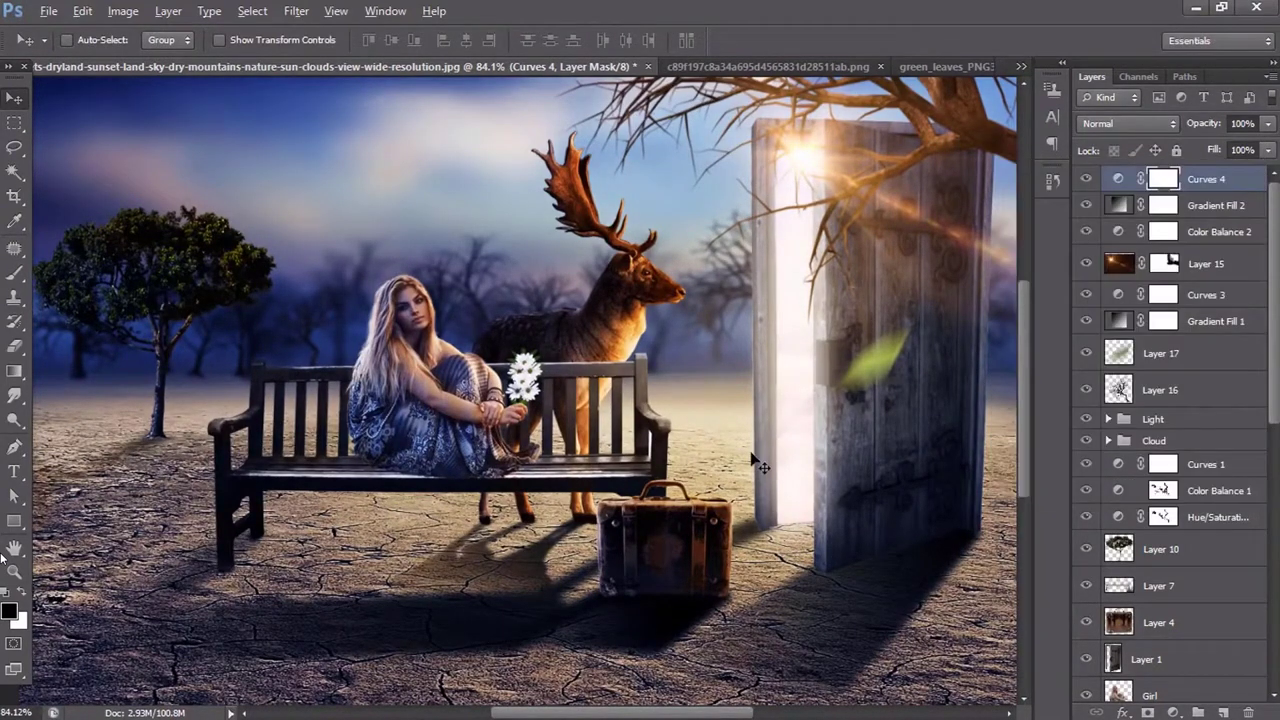
{"action": "scroll", "coordinate": [735, 462], "scroll_direction": "down", "scroll_amount": 3}
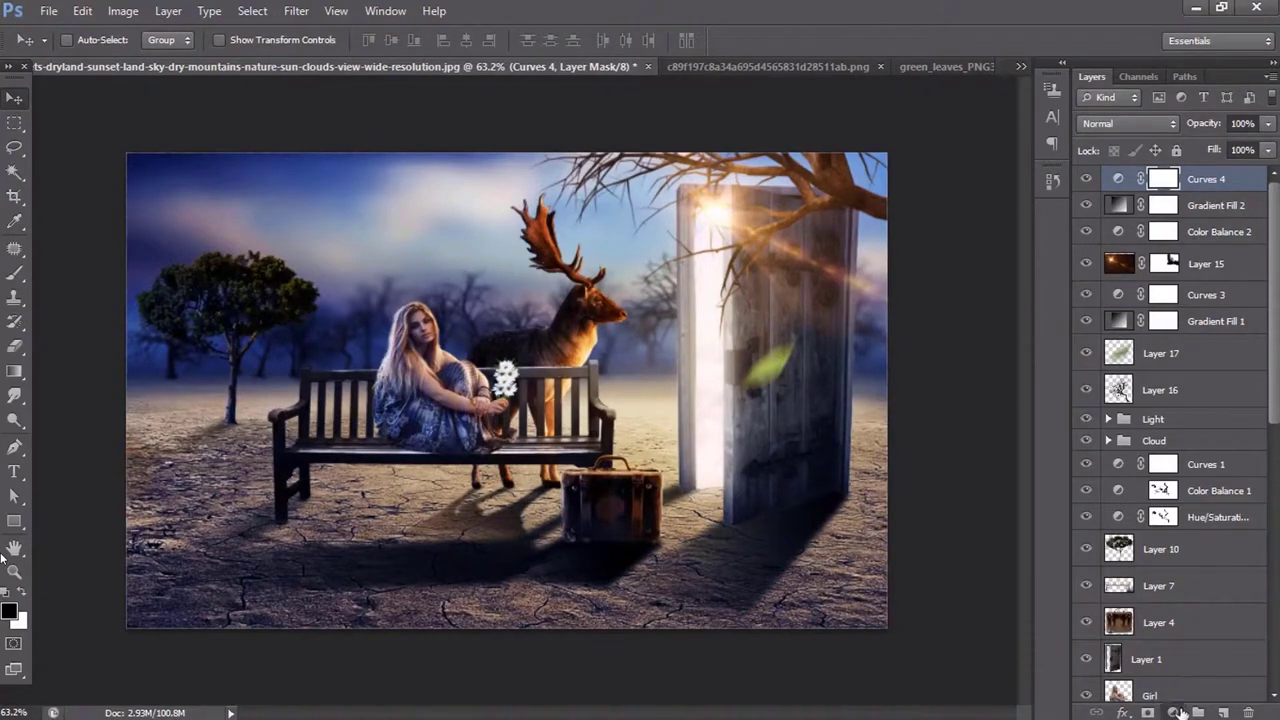
- Add a Hue/Saturation adjustment layer with Saturation set to -12
{"action": "left_click", "coordinate": [1173, 712]}
{"action": "left_click", "coordinate": [1172, 479]}
{"action": "left_click_drag", "start_coordinate": [1116, 344], "coordinate": [1104, 348]}
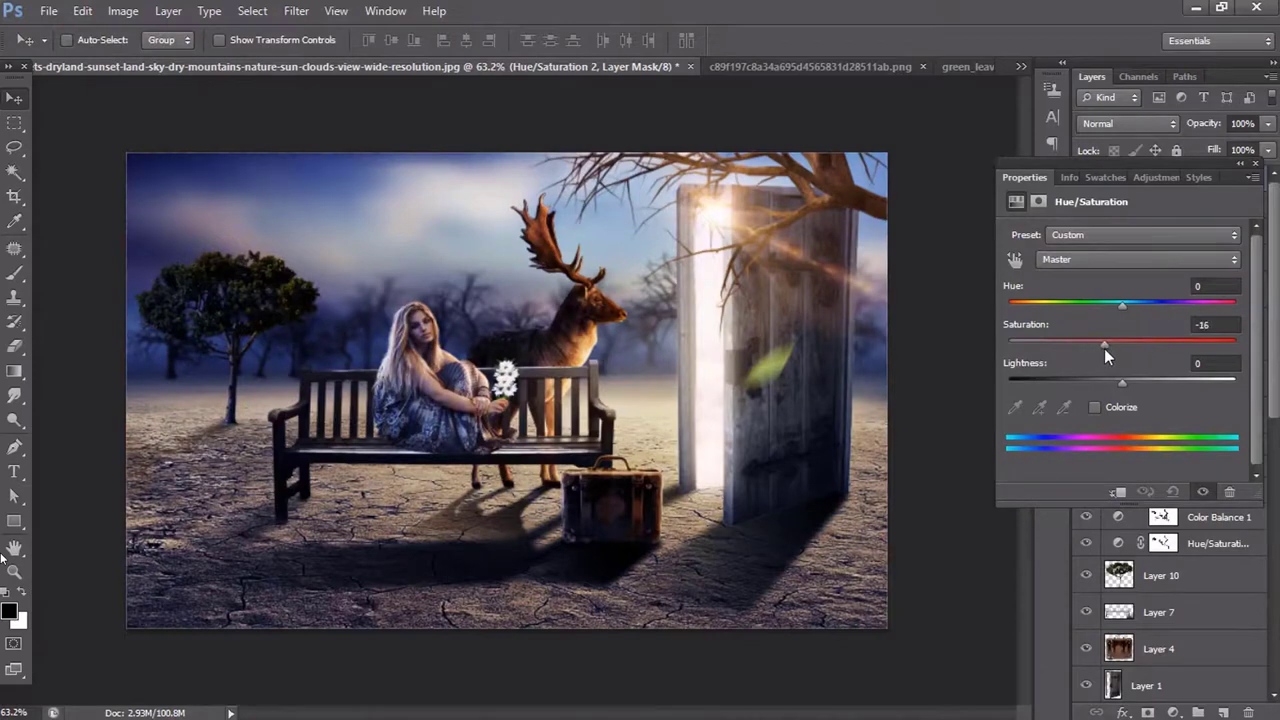
{"action": "left_click_drag", "start_coordinate": [1104, 348], "coordinate": [1108, 343]}
{"action": "left_click", "coordinate": [1255, 163]}
{"action": "scroll", "coordinate": [478, 378], "scroll_direction": "up", "scroll_amount": 1}
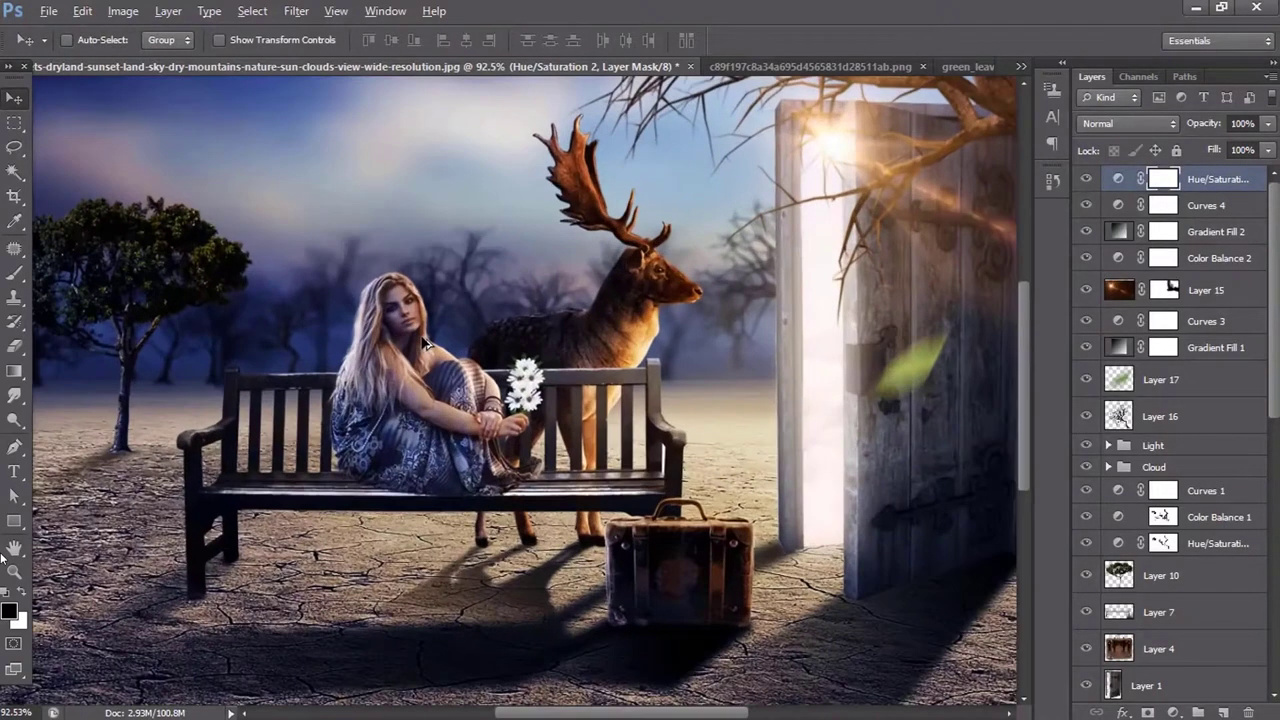
{"action": "scroll", "coordinate": [422, 345], "scroll_direction": "up", "scroll_amount": 1}
{"action": "scroll", "coordinate": [1140, 527], "scroll_direction": "down", "scroll_amount": 1}
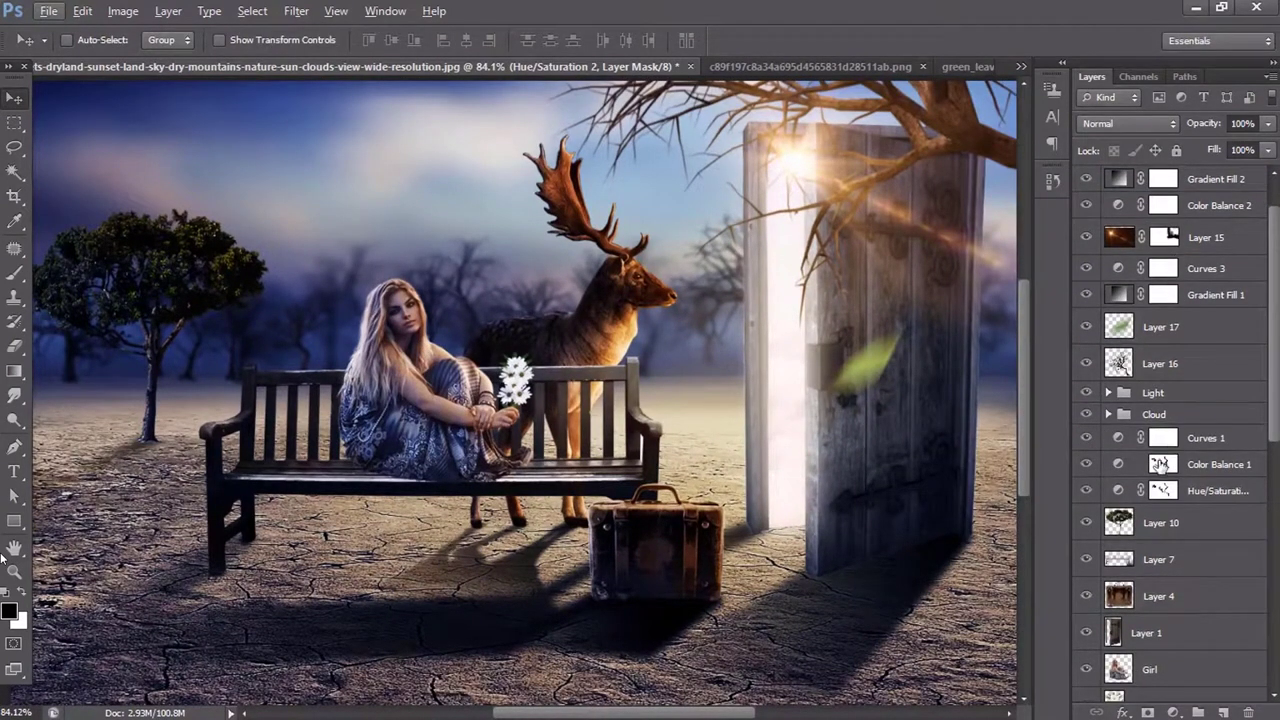
- Load the Girl layer's outline as a selection and set up a small black brush
{"action": "right_click", "coordinate": [1118, 668]}
{"action": "left_click", "coordinate": [1072, 273]}
{"action": "key", "text": "x"}
{"action": "key", "text": "b"}
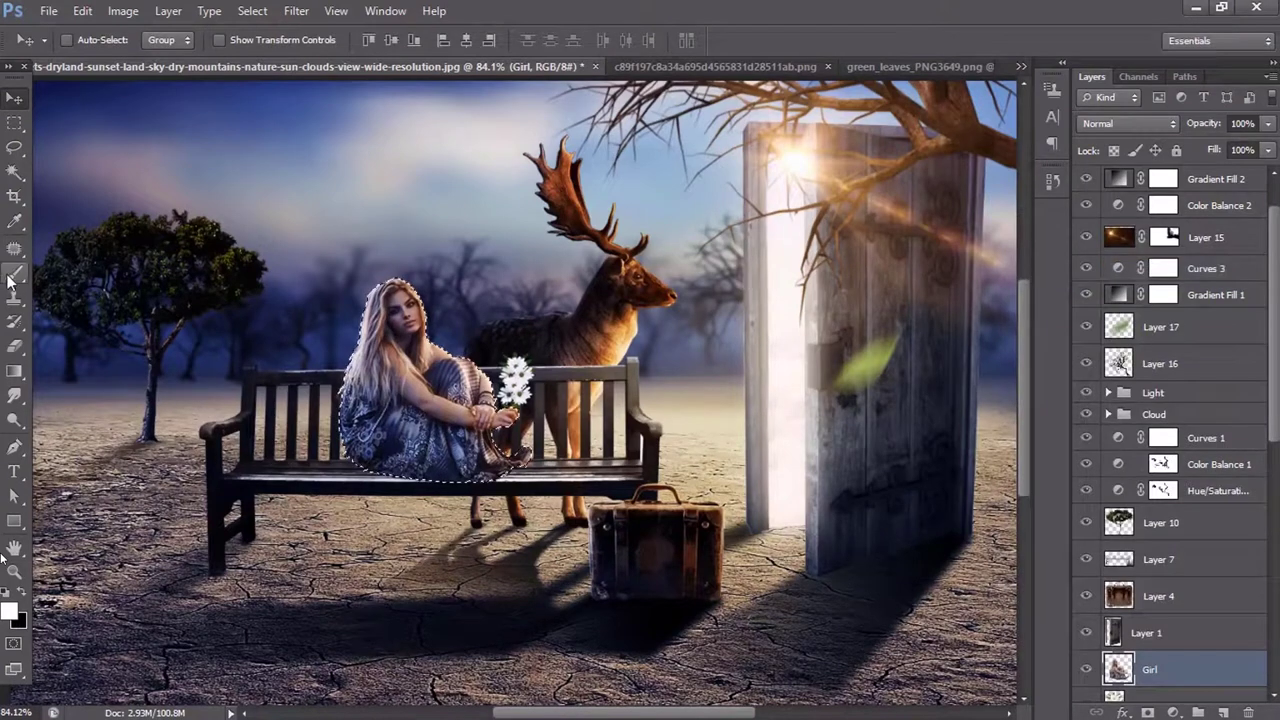
{"action": "right_click", "coordinate": [398, 288]}
{"action": "left_click_drag", "start_coordinate": [426, 331], "coordinate": [429, 330]}
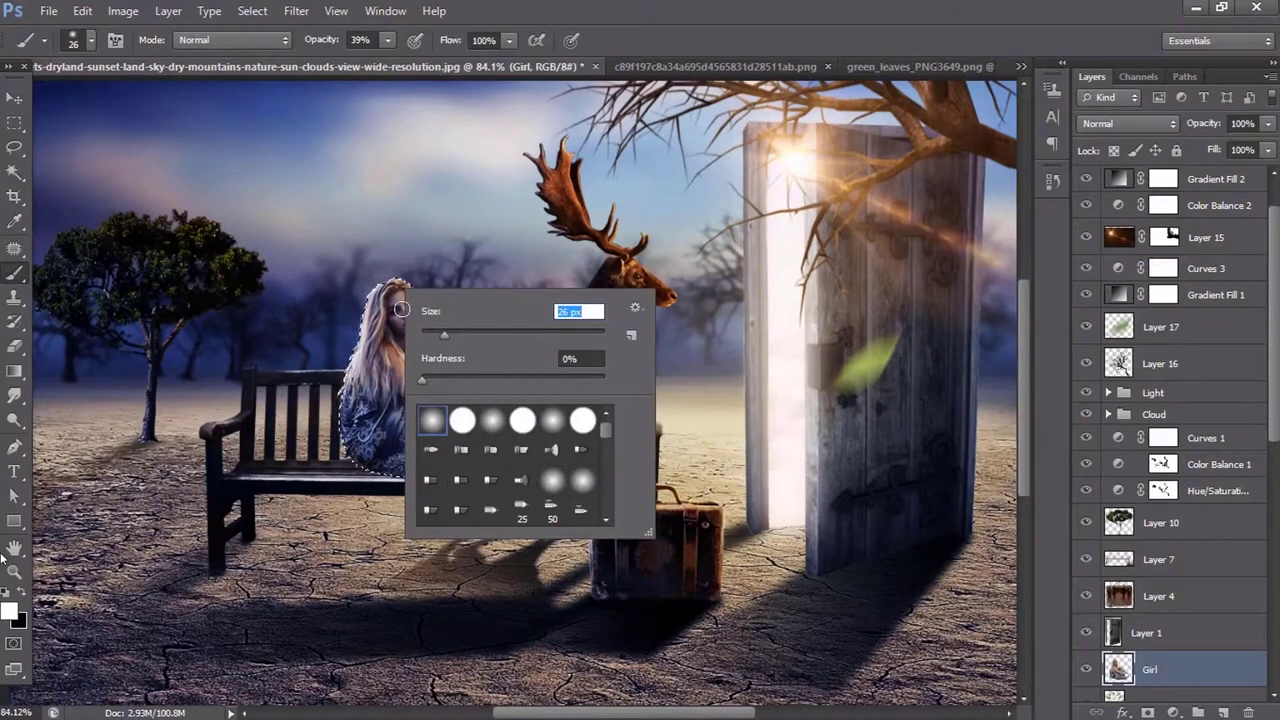
- Paint on the Color Balance 1 mask with a 14%-opacity brush, then deselect
{"action": "left_click", "coordinate": [1160, 464]}
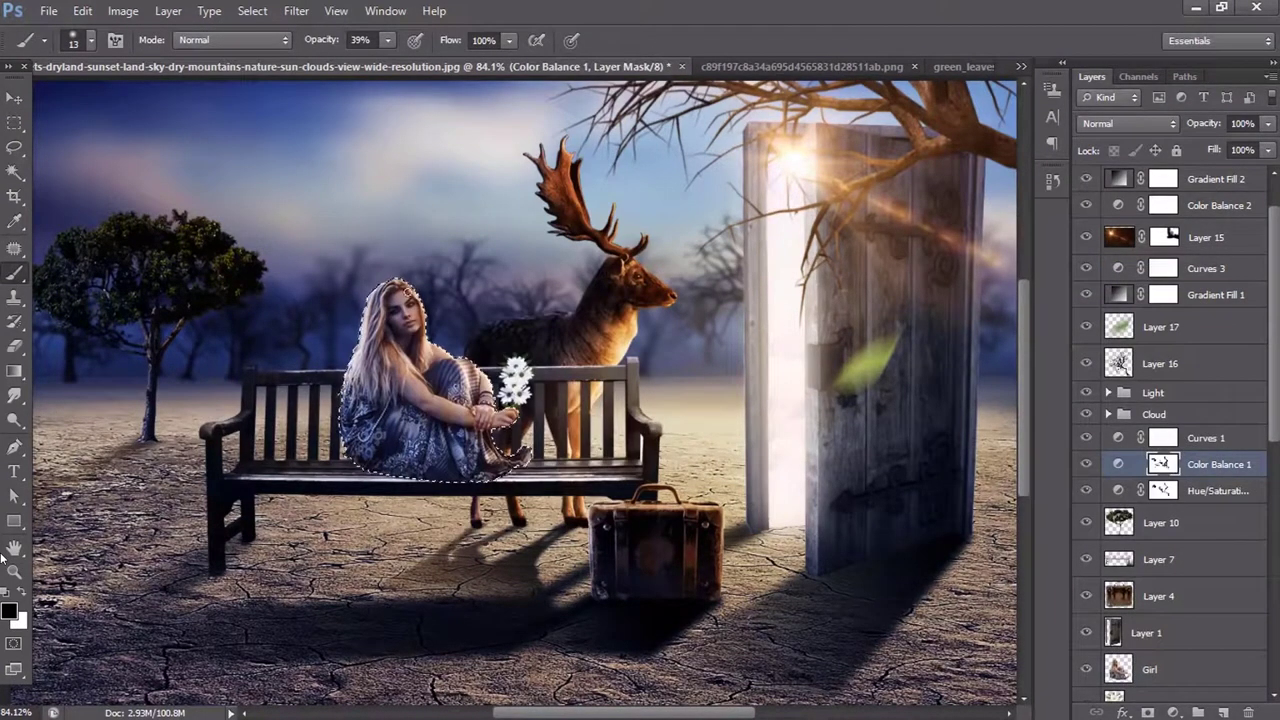
{"action": "left_click_drag", "start_coordinate": [389, 41], "coordinate": [357, 62]}
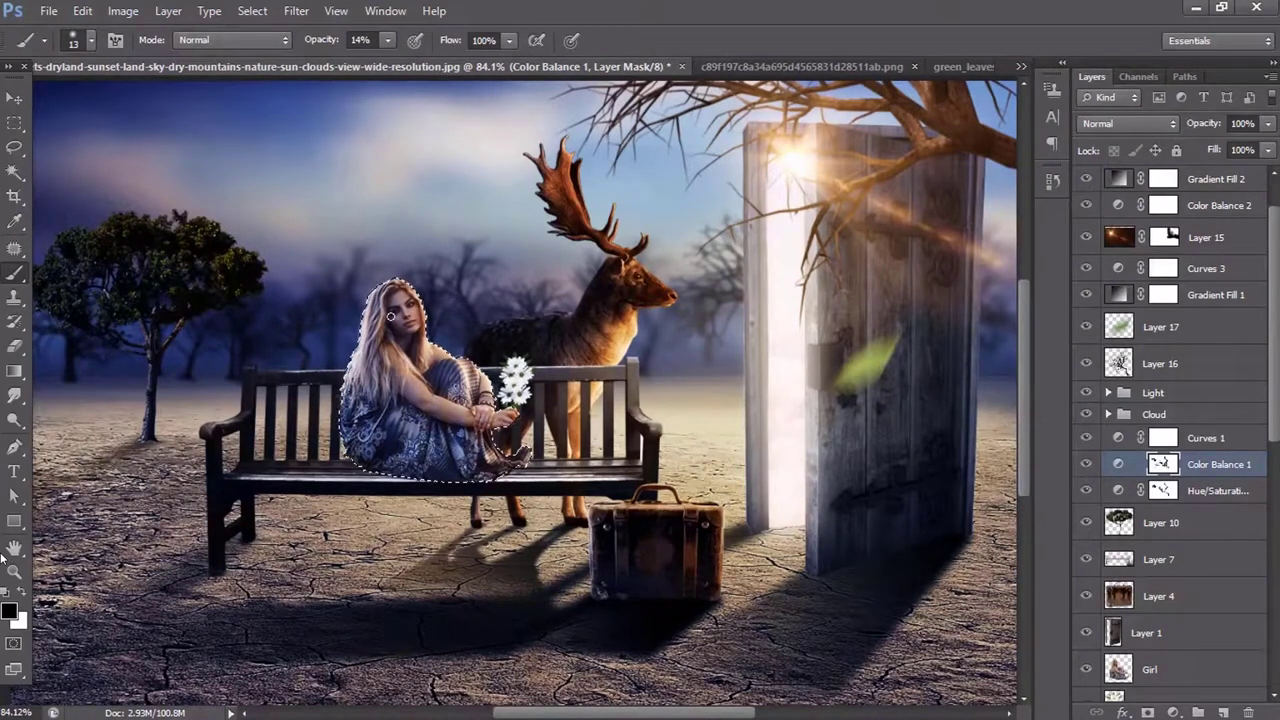
{"action": "key", "text": "ctrl+d"}
{"action": "key", "text": "ctrl+minus"}
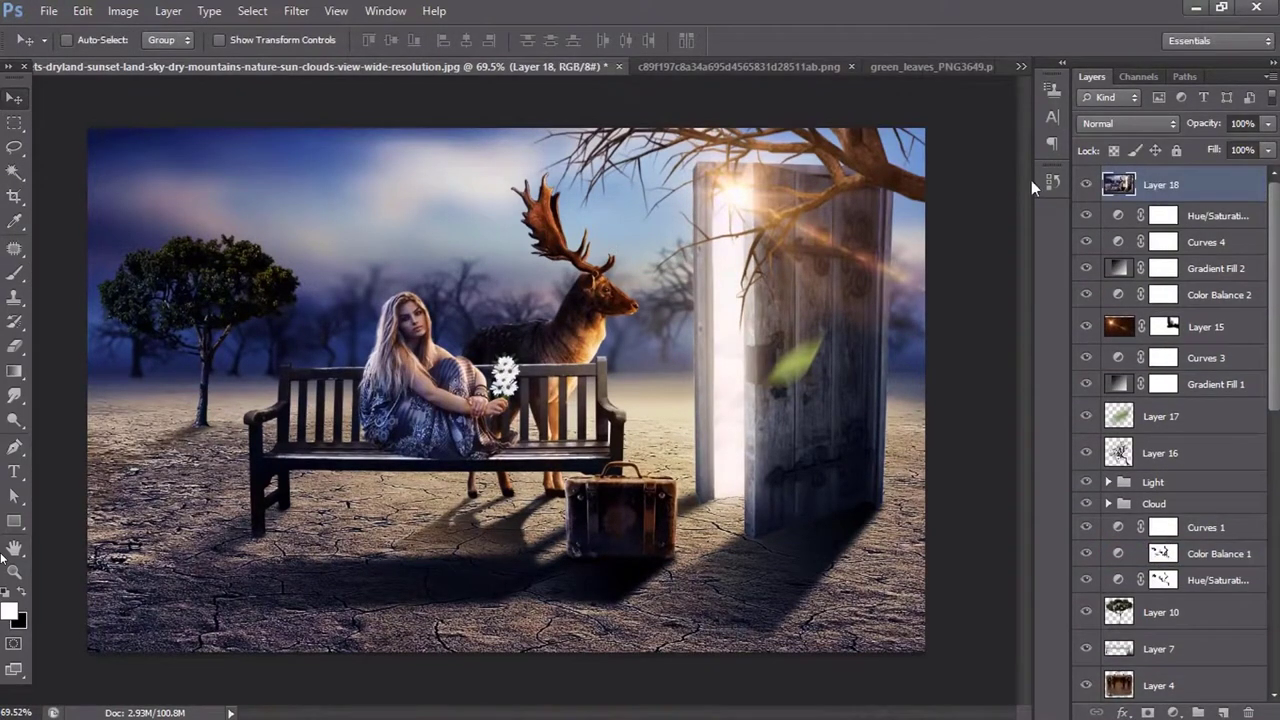
- Start an Iris Blur and stretch and rotate its ellipse across the scene
{"action": "left_click", "coordinate": [297, 12]}
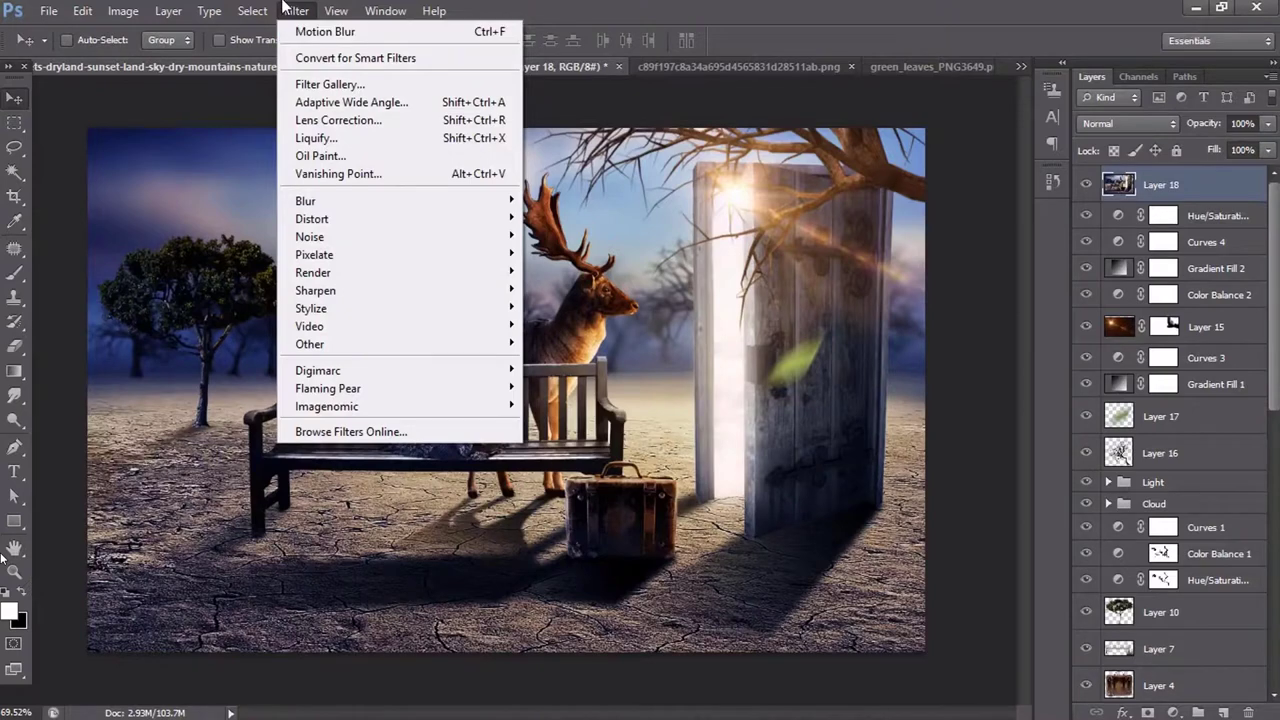
{"action": "mouse_move", "coordinate": [306, 201]}
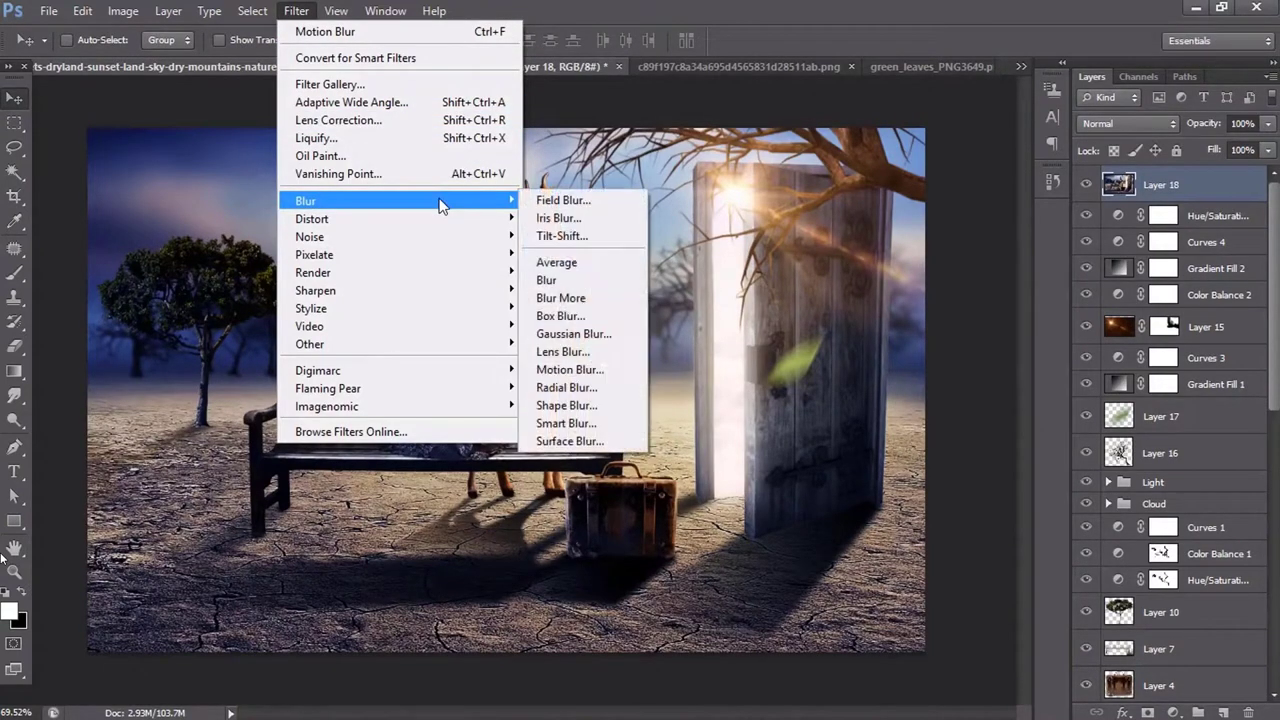
{"action": "left_click", "coordinate": [561, 235]}
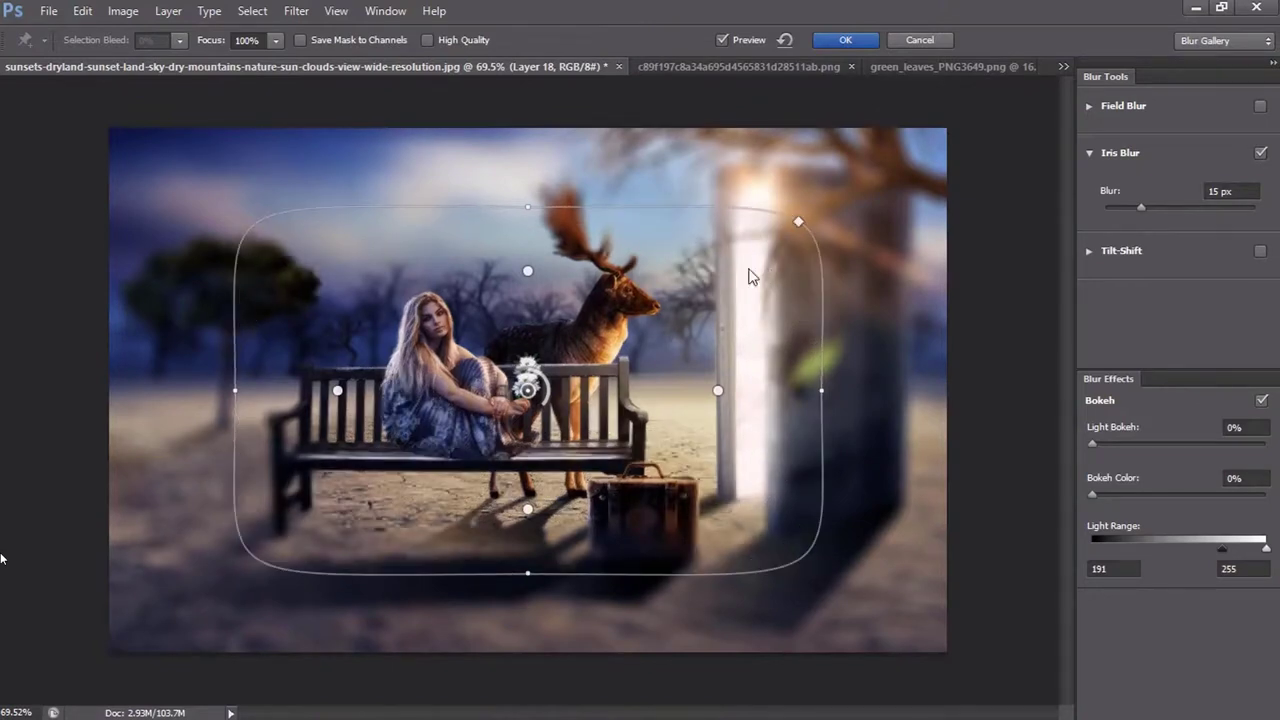
{"action": "left_click_drag", "start_coordinate": [736, 268], "coordinate": [733, 292]}
{"action": "left_click_drag", "start_coordinate": [528, 207], "coordinate": [514, 142]}
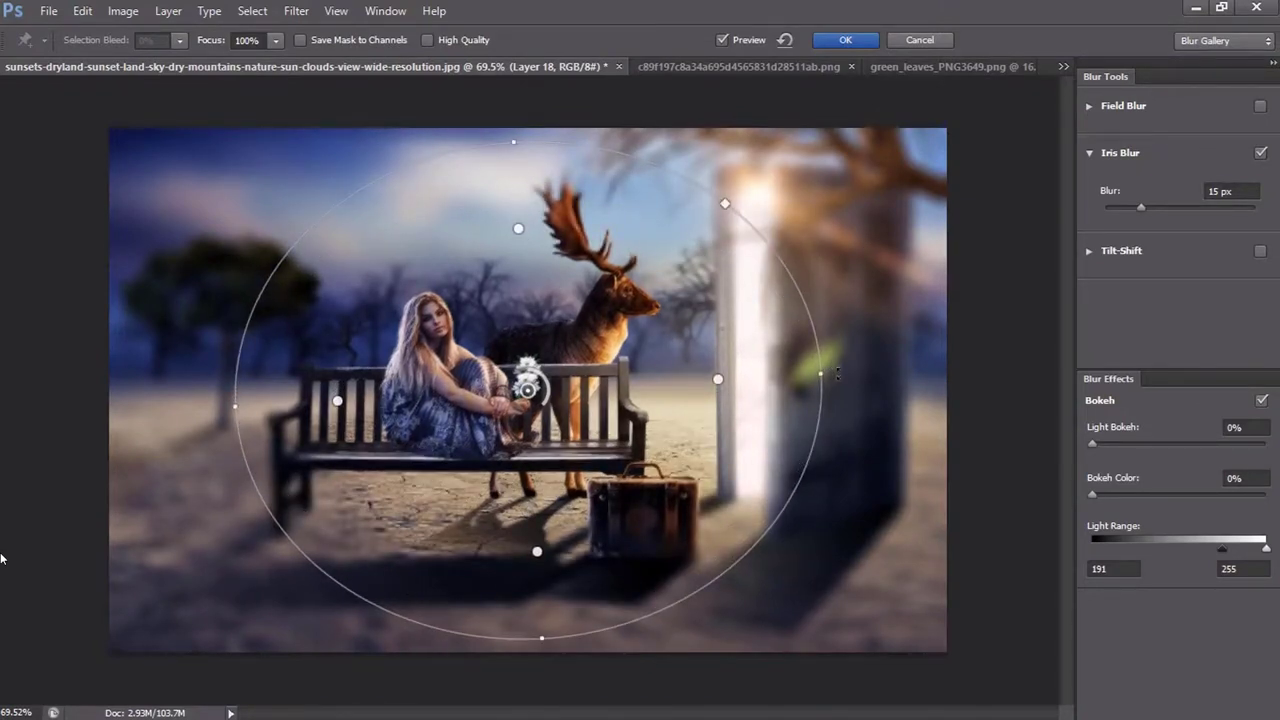
{"action": "left_click_drag", "start_coordinate": [838, 375], "coordinate": [916, 370]}
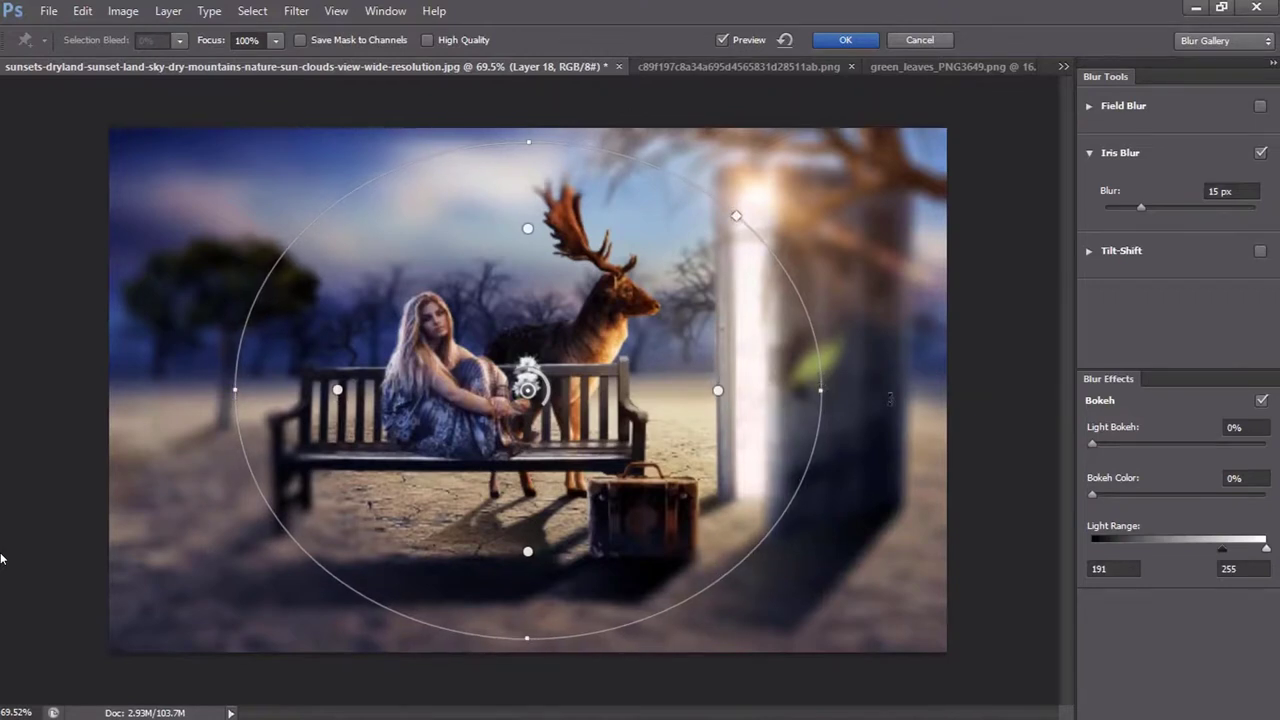
{"action": "left_click_drag", "start_coordinate": [820, 380], "coordinate": [965, 414]}
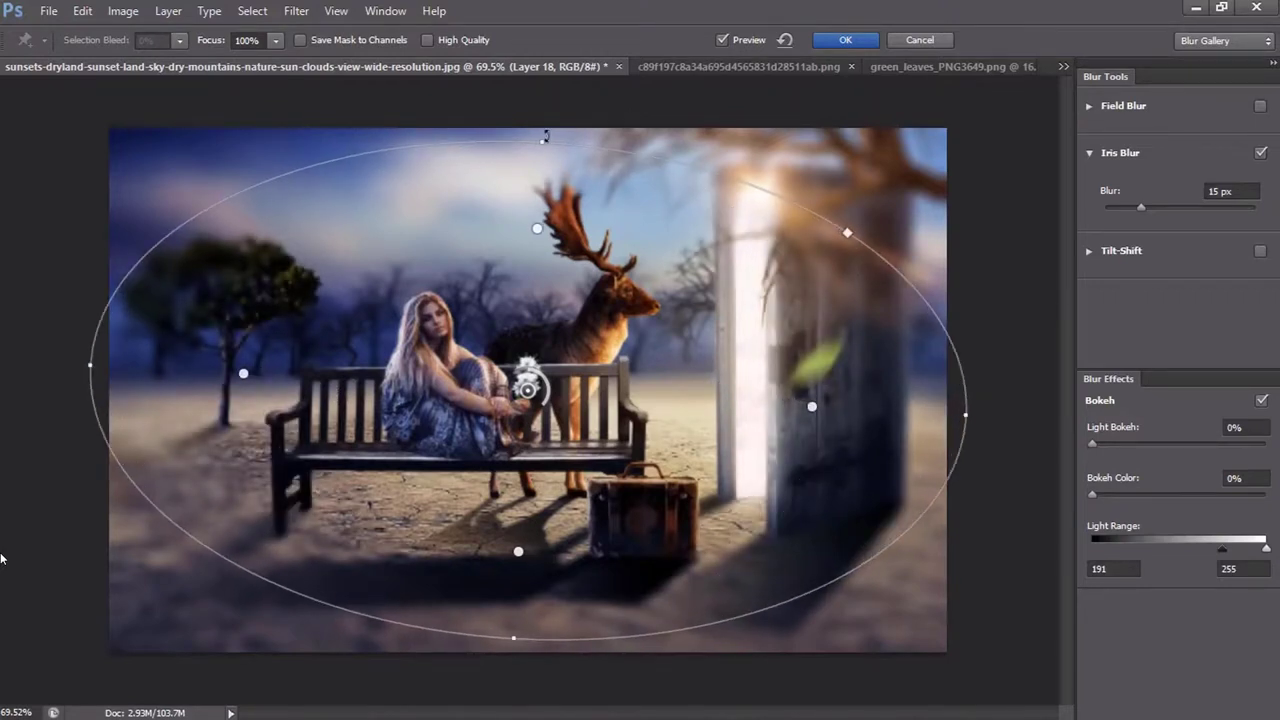
{"action": "left_click_drag", "start_coordinate": [546, 140], "coordinate": [541, 120]}
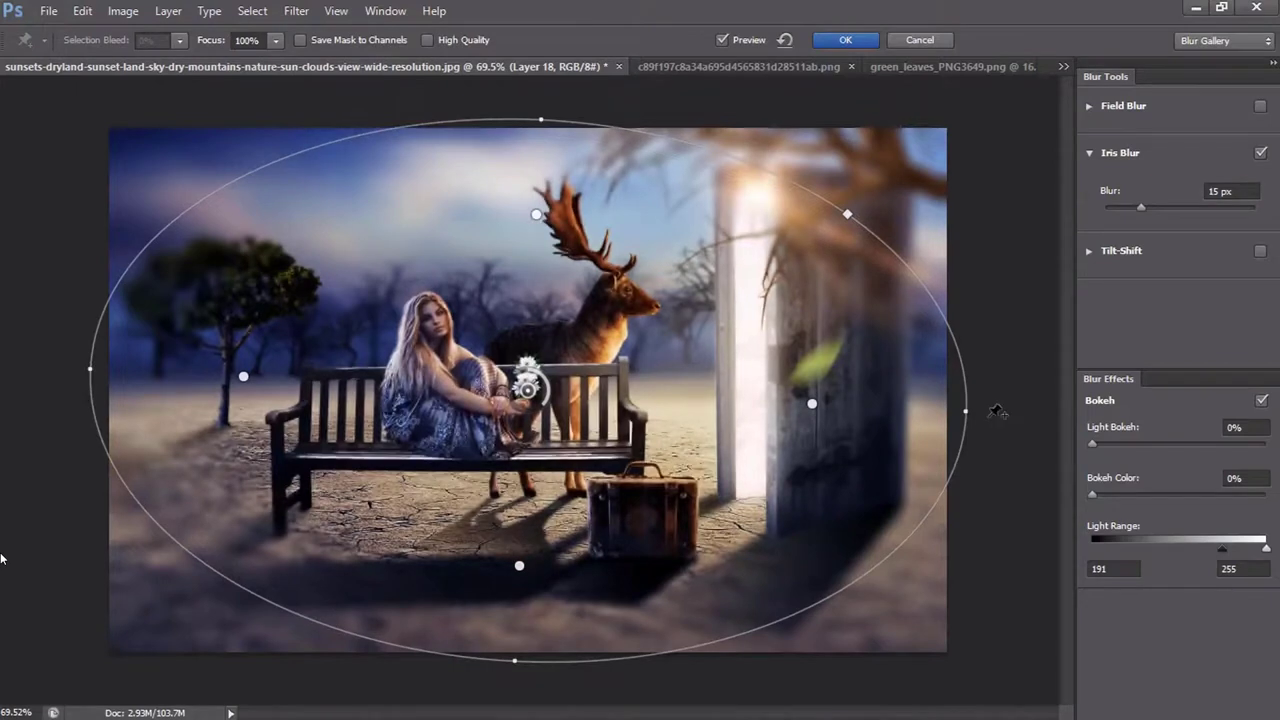
{"action": "left_click_drag", "start_coordinate": [989, 398], "coordinate": [989, 382]}
- Widen the sharp area around the subjects, set Blur to 4 px and apply
{"action": "left_click_drag", "start_coordinate": [1141, 207], "coordinate": [1113, 210]}
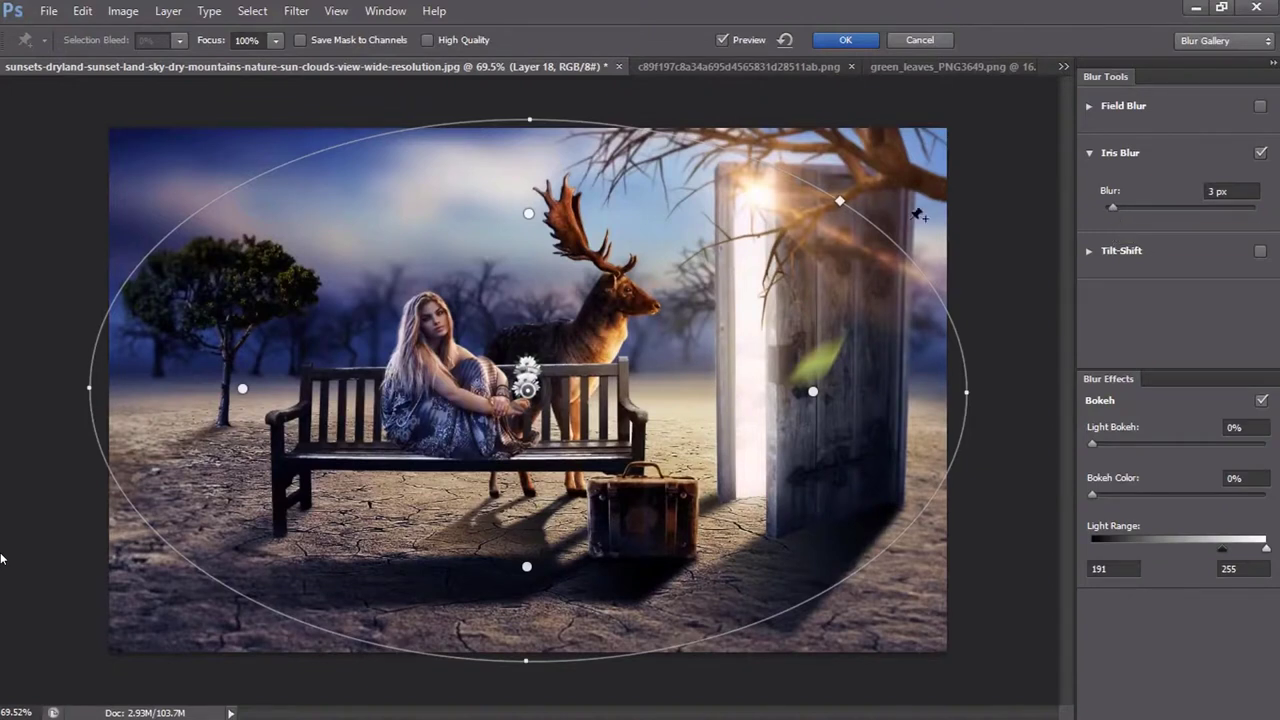
{"action": "left_click_drag", "start_coordinate": [529, 215], "coordinate": [530, 192]}
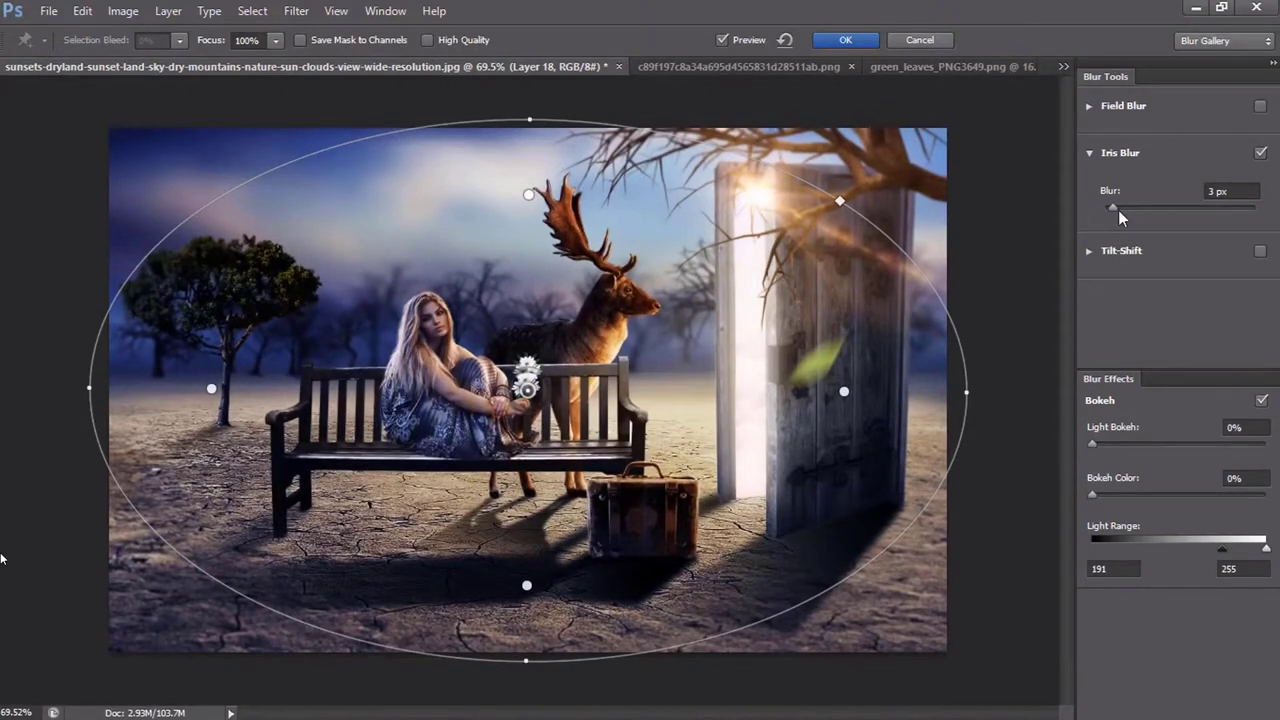
{"action": "left_click_drag", "start_coordinate": [1119, 214], "coordinate": [1113, 212]}
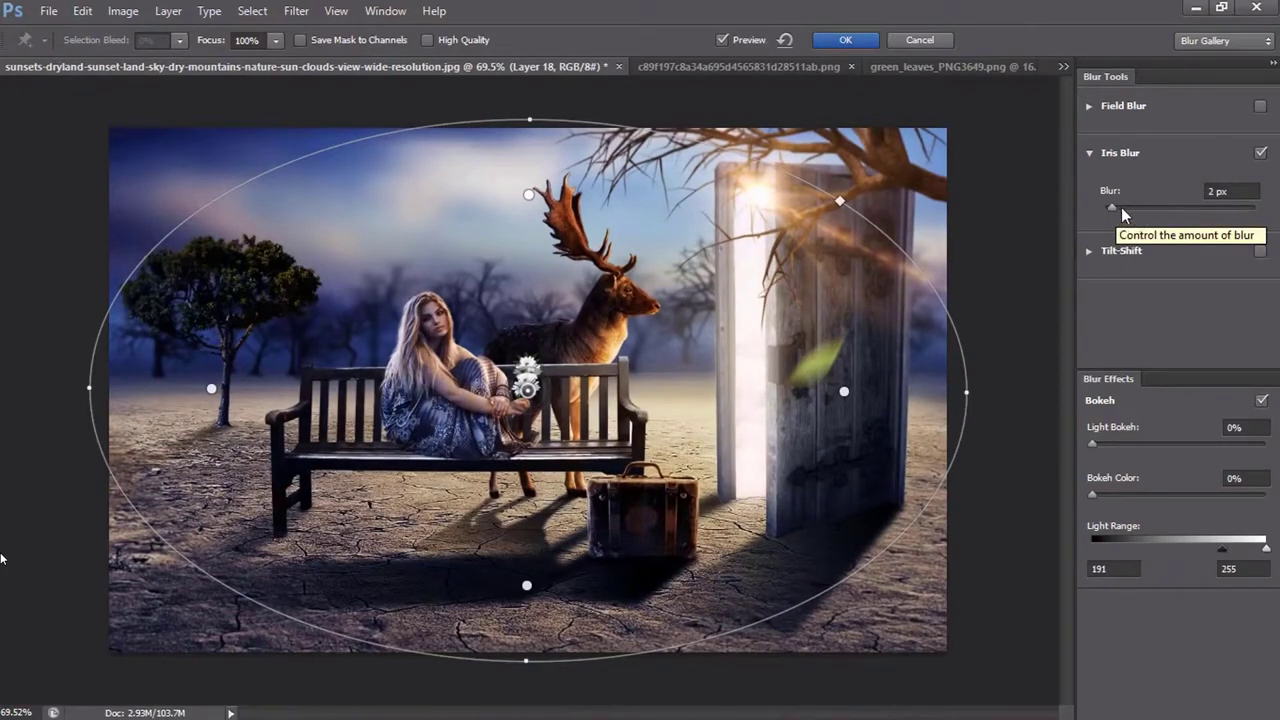
{"action": "left_click_drag", "start_coordinate": [1124, 215], "coordinate": [1118, 214]}
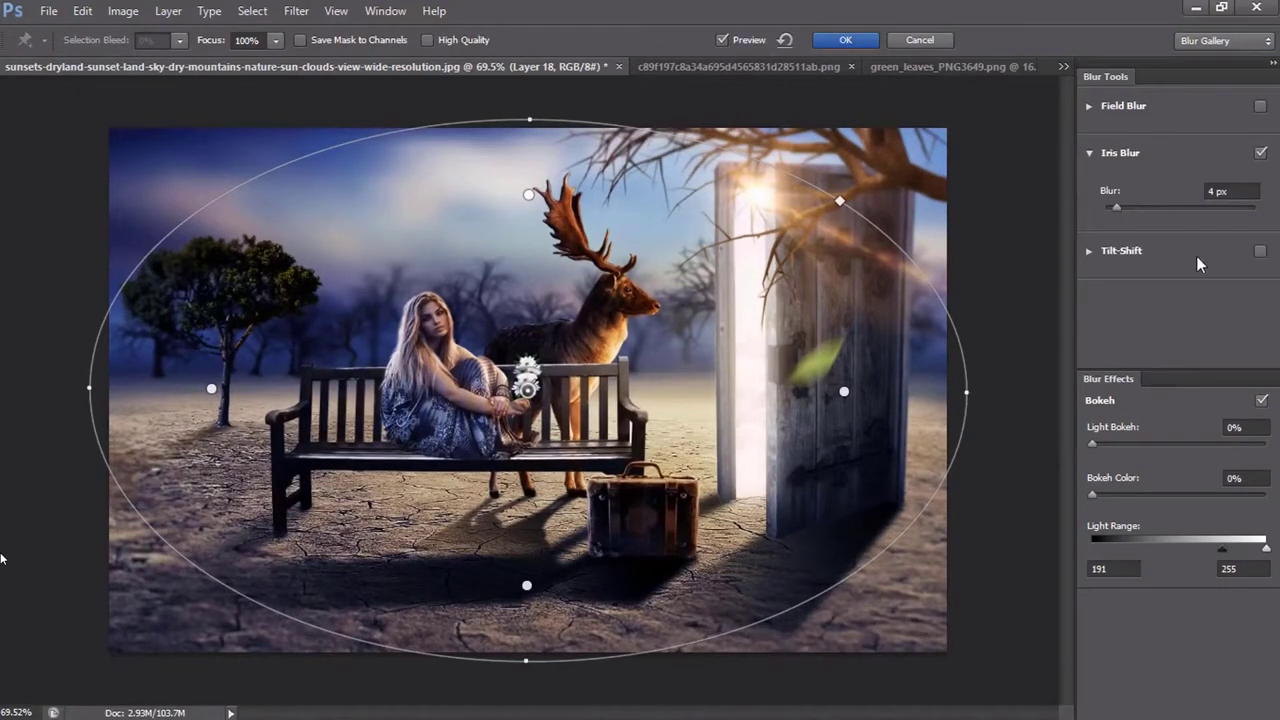
{"action": "left_click", "coordinate": [845, 40]}
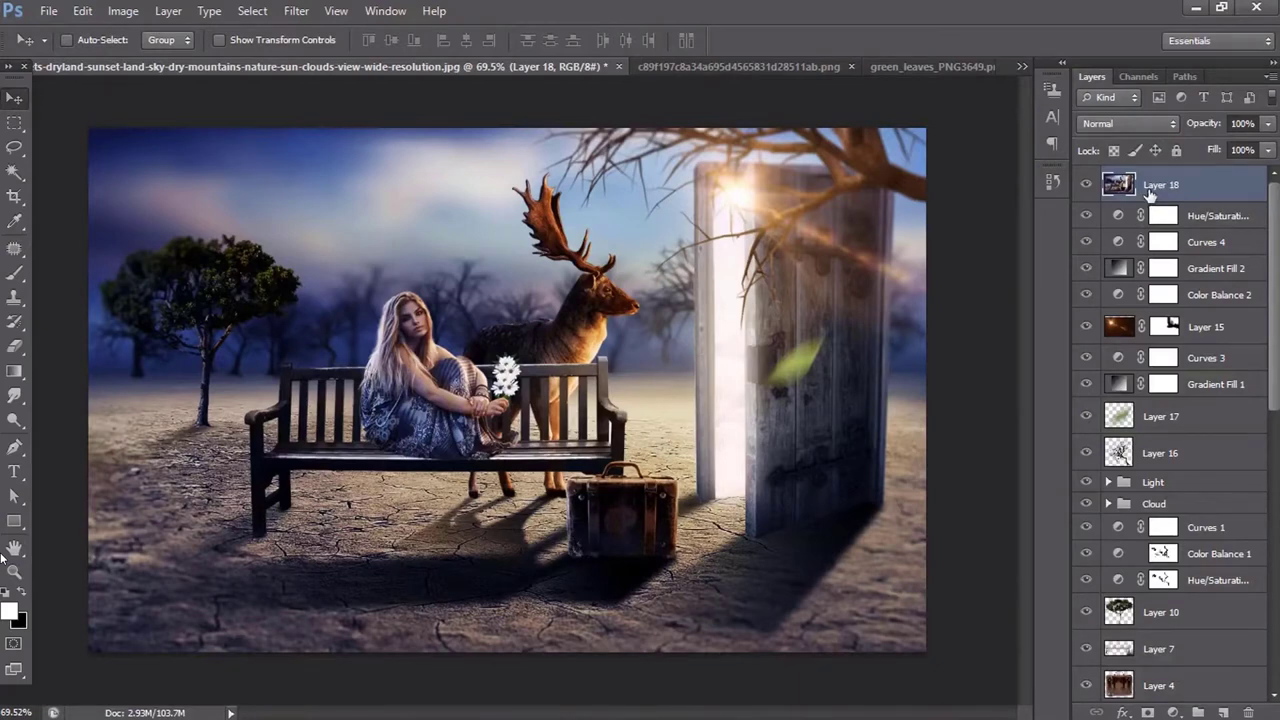
- Duplicate Layer 18, apply a 0.3-pixel High Pass, and blend it in Soft Light
{"action": "key", "text": "ctrl+j"}
{"action": "left_click", "coordinate": [296, 10]}
{"action": "mouse_move", "coordinate": [310, 344]}
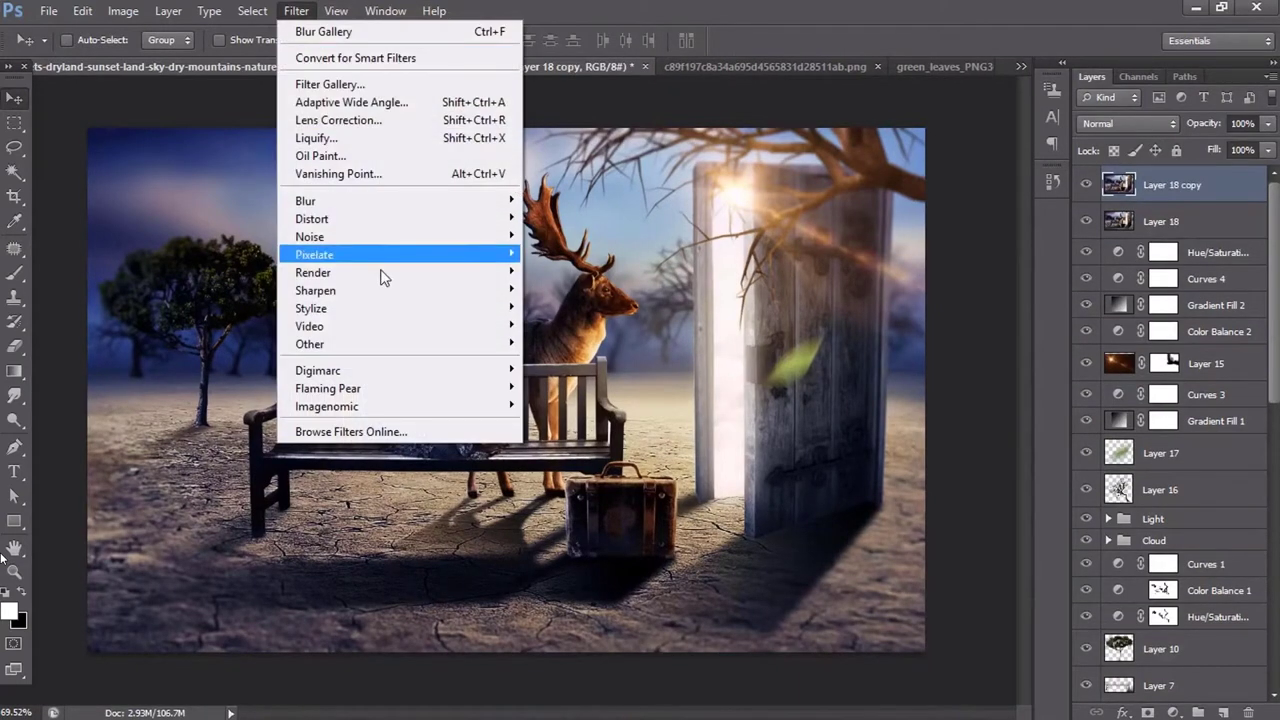
{"action": "left_click", "coordinate": [563, 362]}
{"action": "left_click_drag", "start_coordinate": [623, 445], "coordinate": [621, 441]}
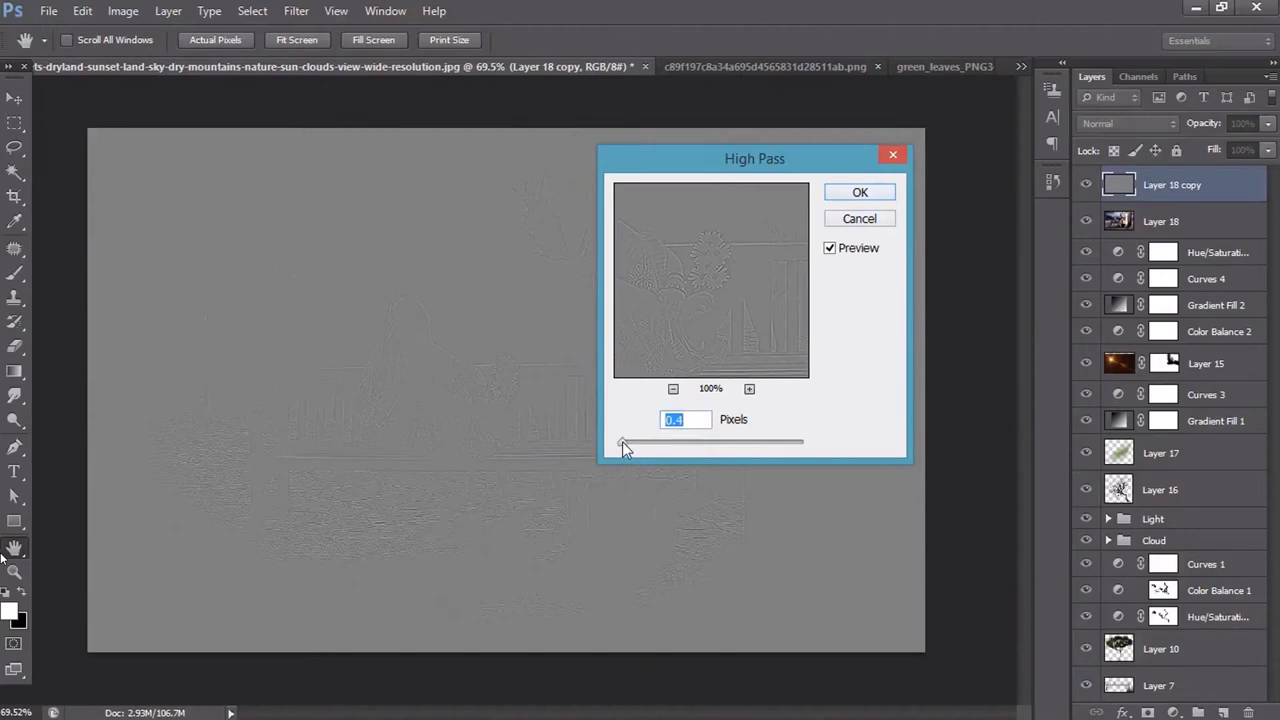
{"action": "left_click", "coordinate": [886, 192]}
{"action": "left_click", "coordinate": [1128, 123]}
{"action": "left_click", "coordinate": [1137, 385]}
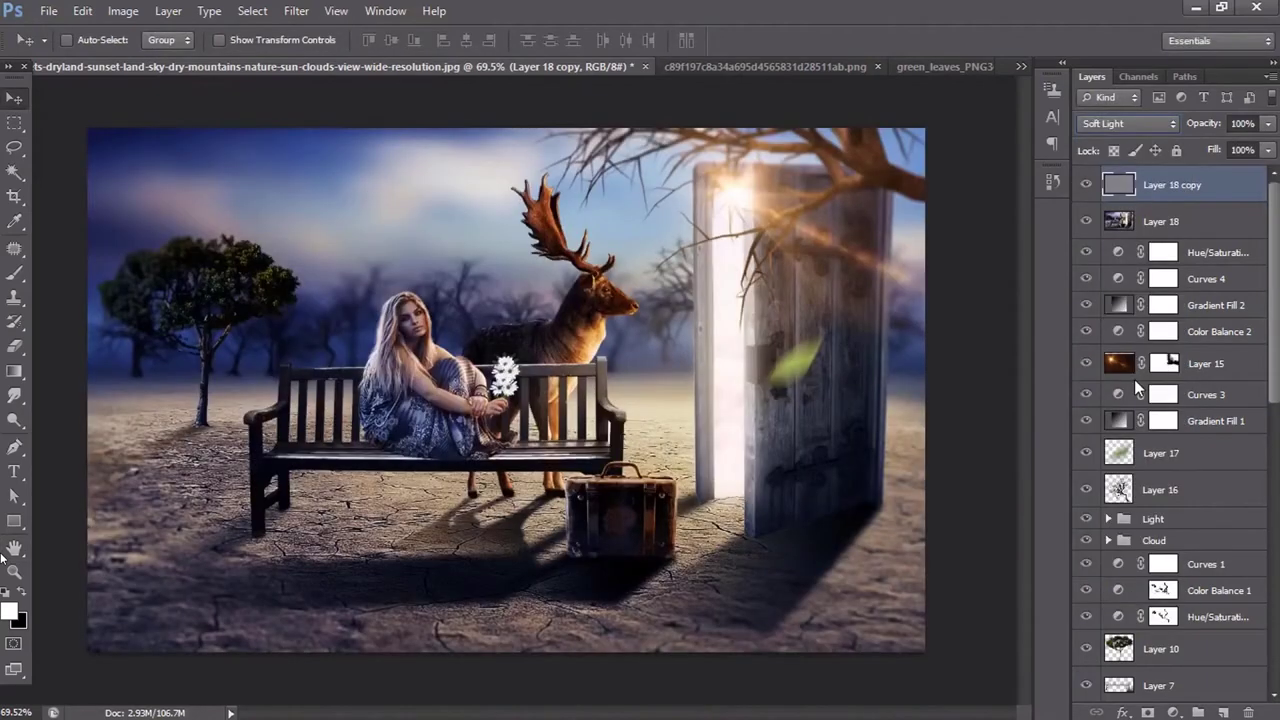